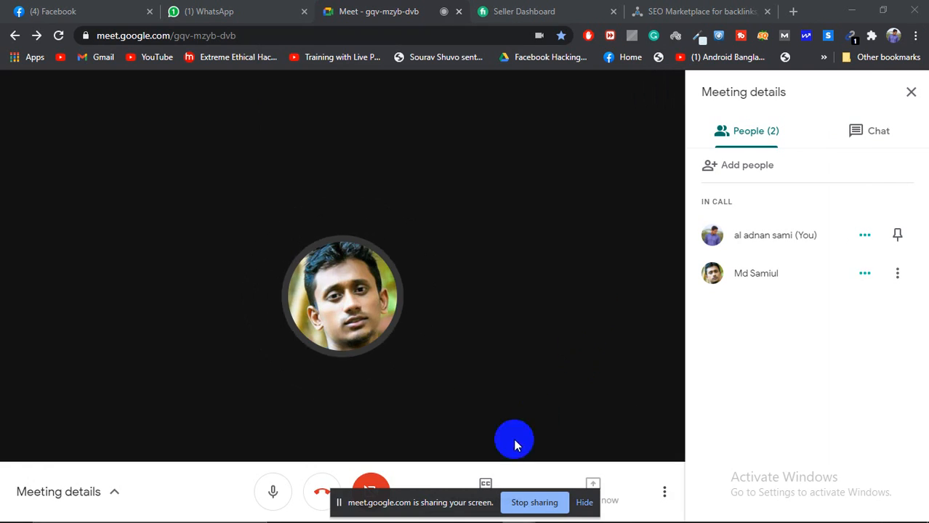
Step: Dismiss the screen-sharing notice and switch to the untitled Photoshop document
{"action": "left_click", "coordinate": [587, 502]}
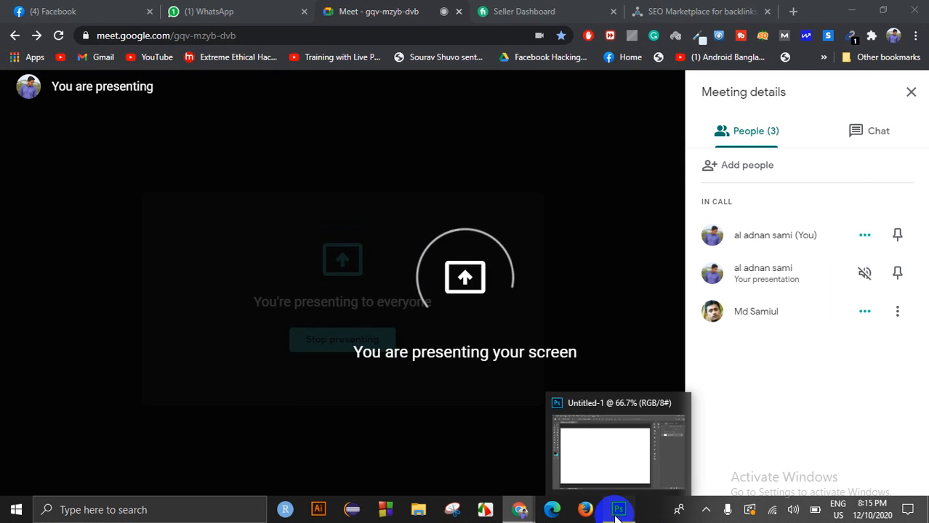
{"action": "left_click", "coordinate": [617, 509]}
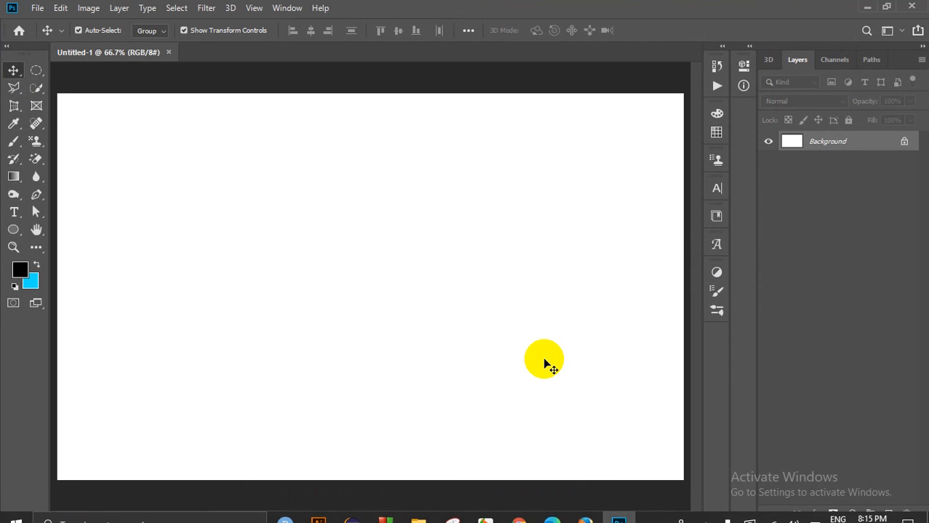
Step: Add a new layer and draw a rectangle about 705 × 110 px in the upper part of the canvas
{"action": "scroll", "coordinate": [436, 319], "scroll_direction": "down", "scroll_amount": 2}
{"action": "scroll", "coordinate": [436, 320], "scroll_direction": "up", "scroll_amount": 1}
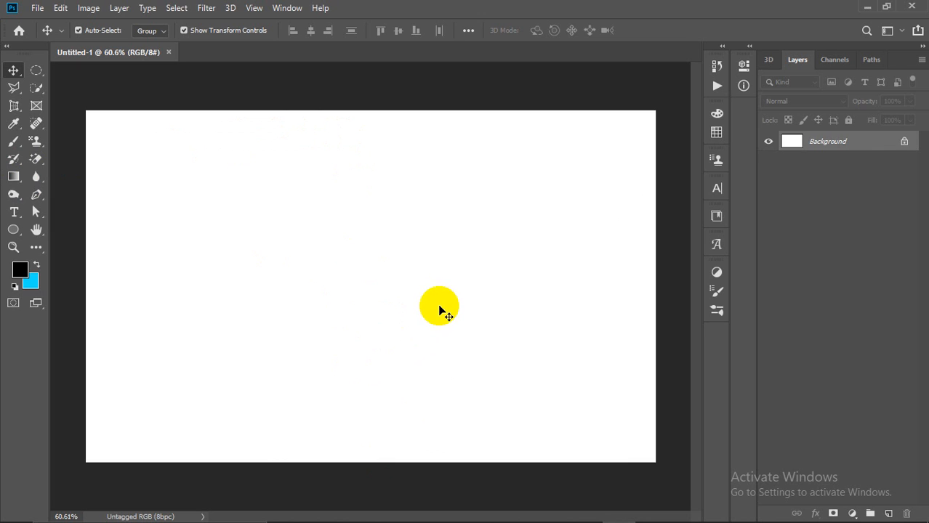
{"action": "left_click", "coordinate": [889, 513]}
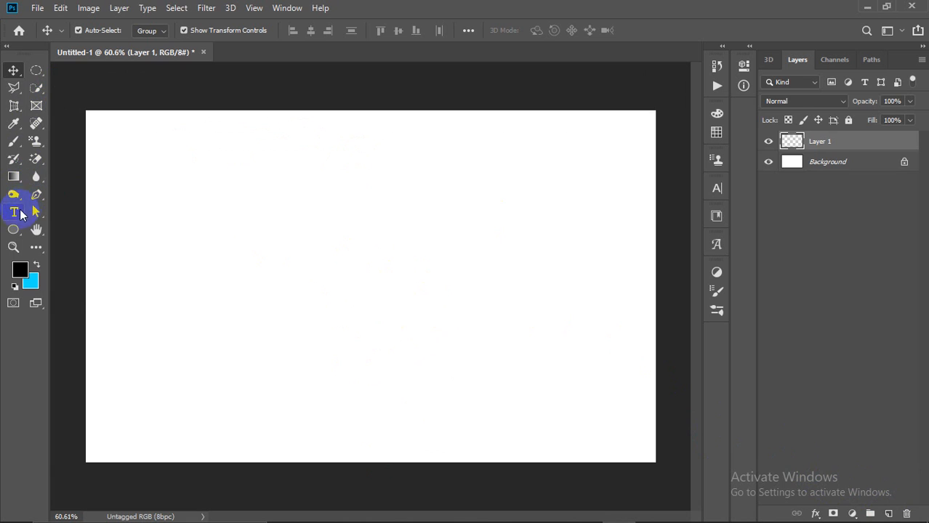
{"action": "left_click", "coordinate": [13, 231]}
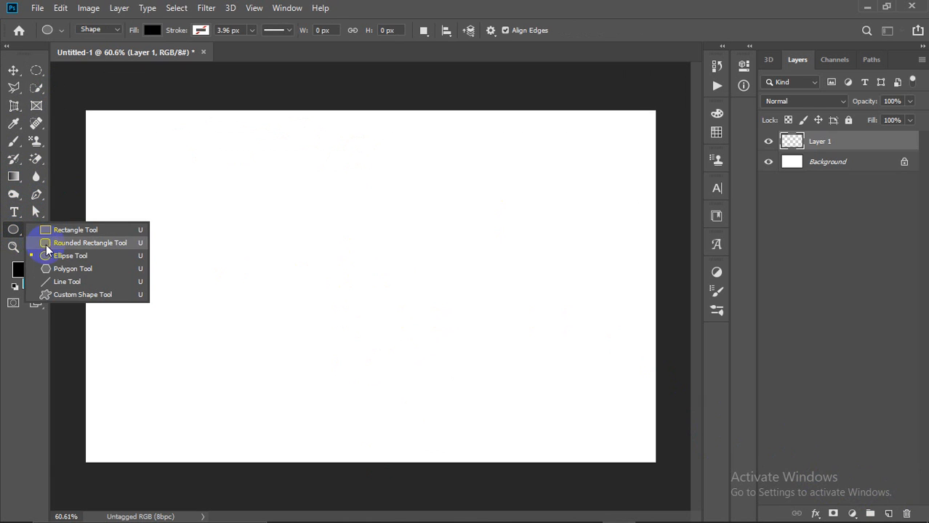
{"action": "left_click", "coordinate": [64, 229]}
{"action": "left_click_drag", "start_coordinate": [224, 202], "coordinate": [515, 246]}
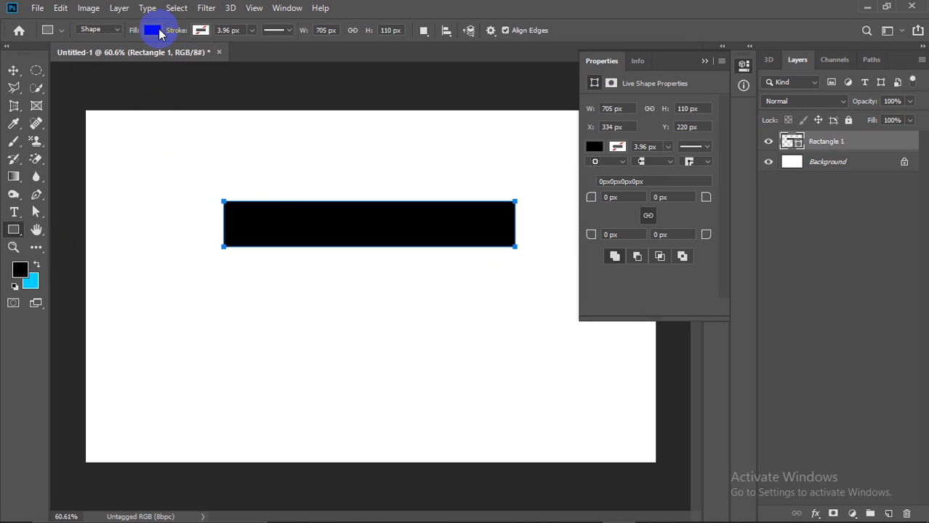
Step: Set the rectangle's fill to bright red and collapse its shape properties
{"action": "left_click", "coordinate": [151, 30]}
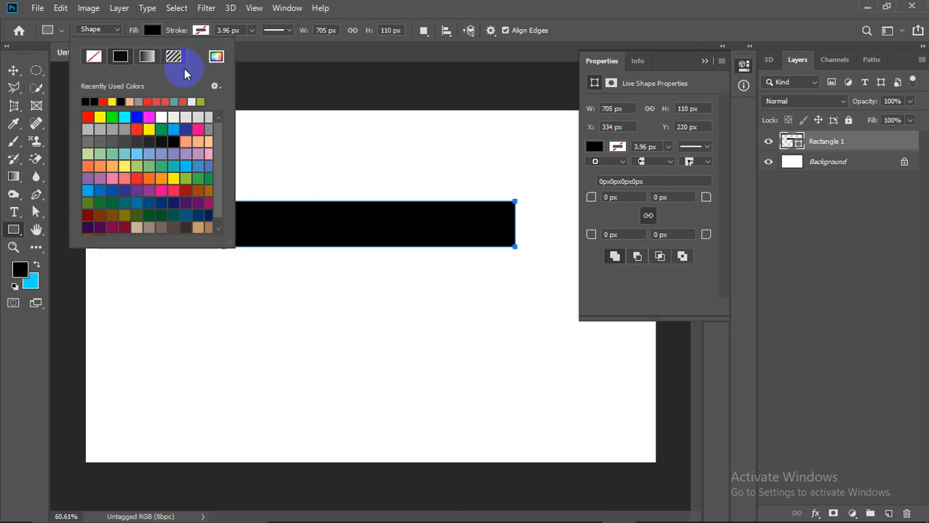
{"action": "left_click", "coordinate": [109, 100]}
{"action": "left_click", "coordinate": [12, 68]}
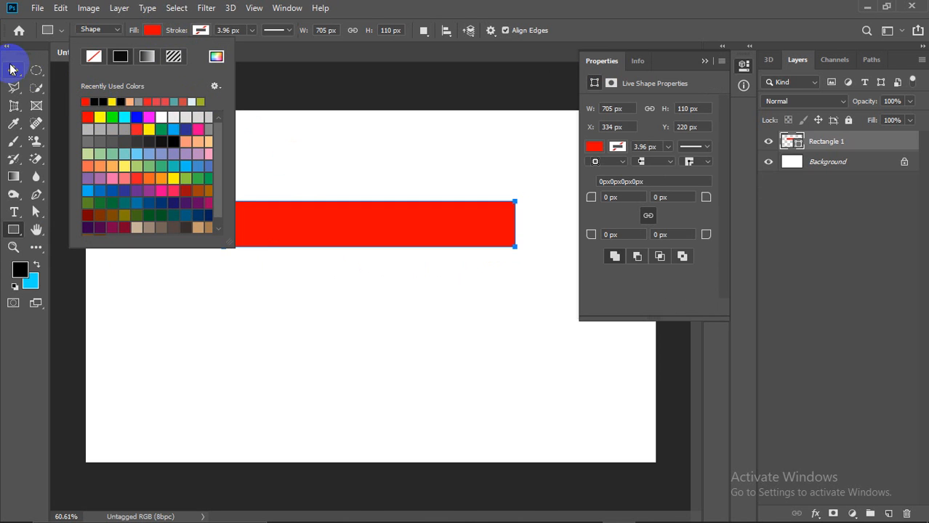
{"action": "left_click", "coordinate": [705, 63]}
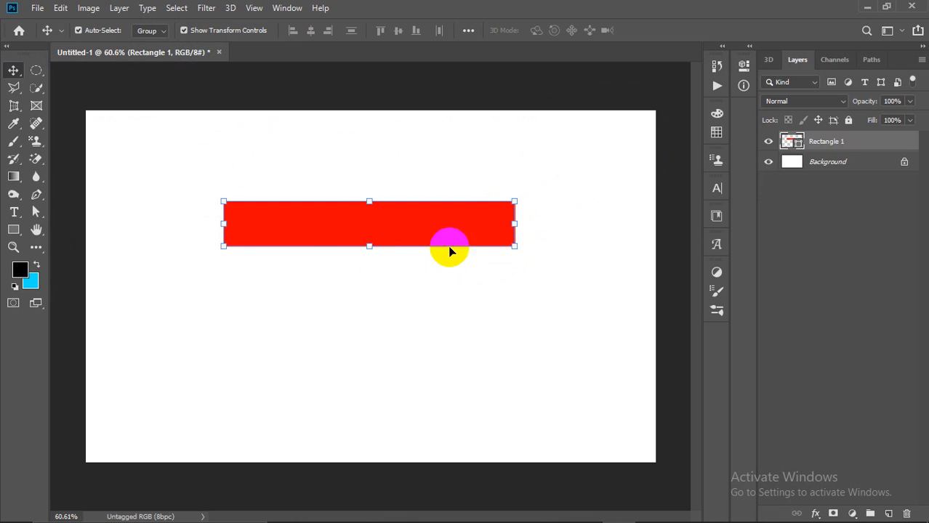
Step: Move the red rectangle to the upper-left area of the canvas
{"action": "left_click", "coordinate": [286, 211]}
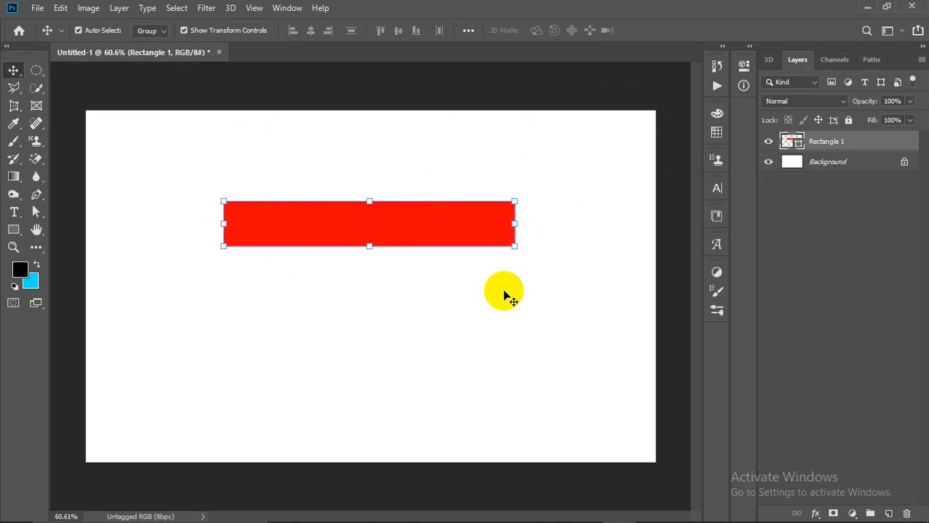
{"action": "left_click", "coordinate": [343, 216]}
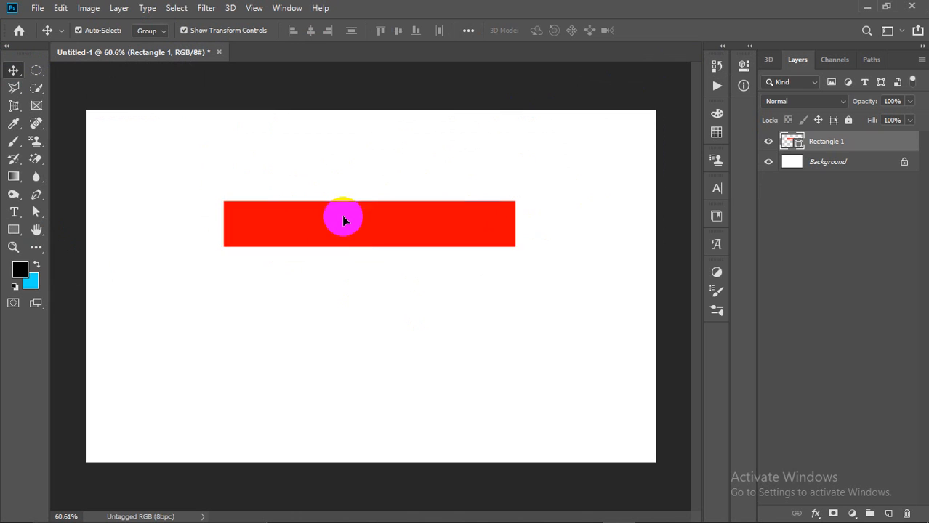
{"action": "mouse_move", "coordinate": [382, 230]}
{"action": "left_mouse_down"}
{"action": "mouse_move", "coordinate": [378, 214]}
{"action": "mouse_move", "coordinate": [369, 218]}
{"action": "left_mouse_up"}
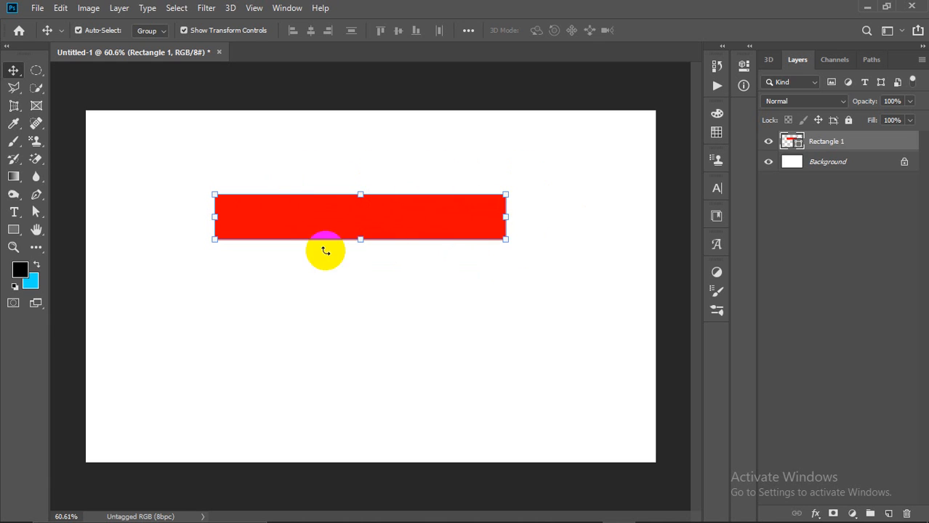
{"action": "mouse_move", "coordinate": [463, 209]}
{"action": "left_mouse_down"}
{"action": "mouse_move", "coordinate": [486, 205]}
{"action": "mouse_move", "coordinate": [474, 202]}
{"action": "left_mouse_up"}
{"action": "left_click", "coordinate": [389, 209]}
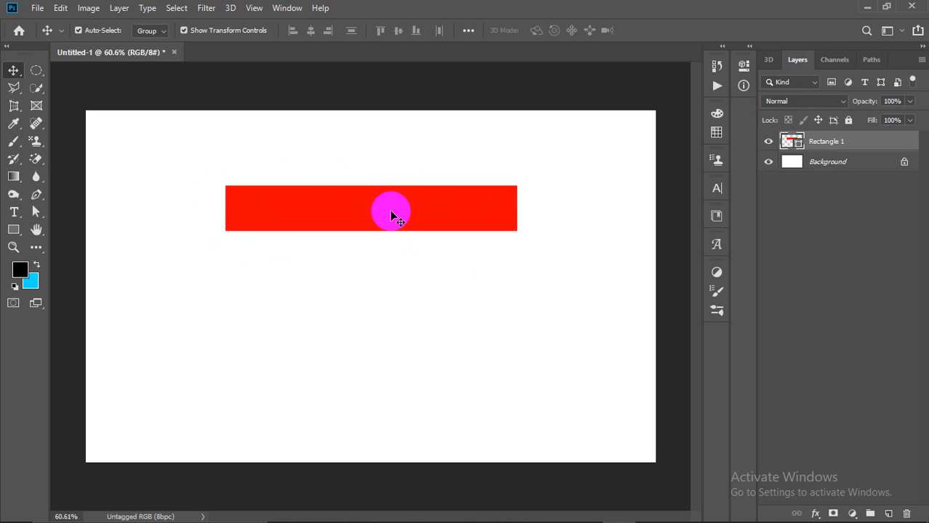
{"action": "left_click", "coordinate": [247, 193]}
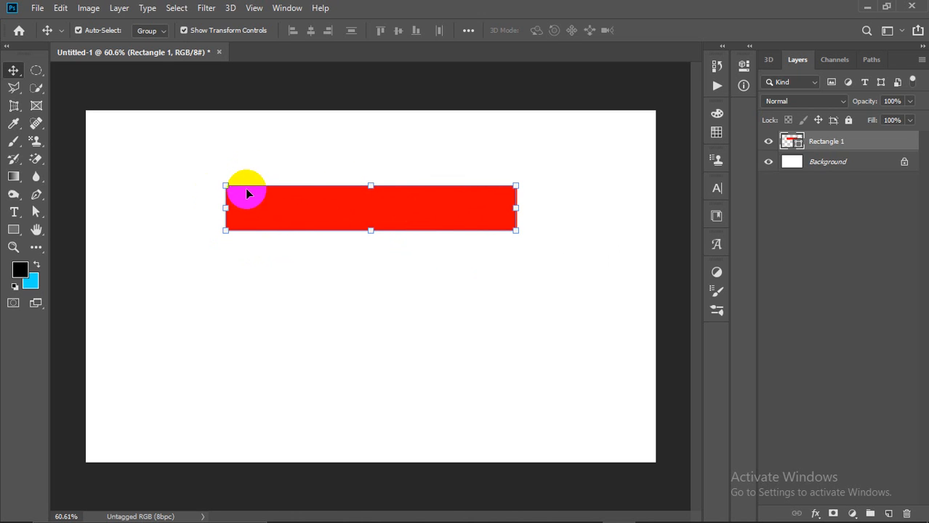
{"action": "left_click", "coordinate": [304, 185]}
{"action": "left_click", "coordinate": [315, 233]}
{"action": "left_click", "coordinate": [303, 255]}
{"action": "left_click", "coordinate": [240, 192]}
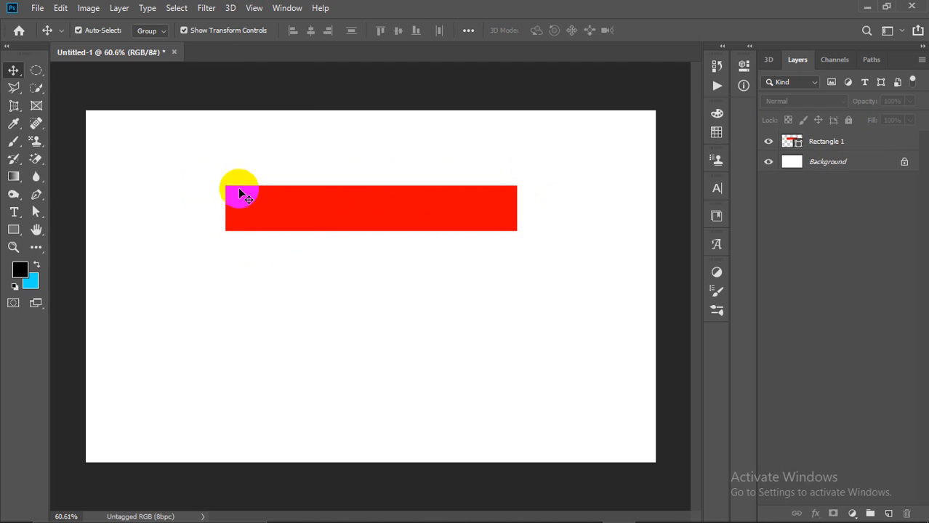
{"action": "left_click_drag", "start_coordinate": [286, 201], "coordinate": [274, 220]}
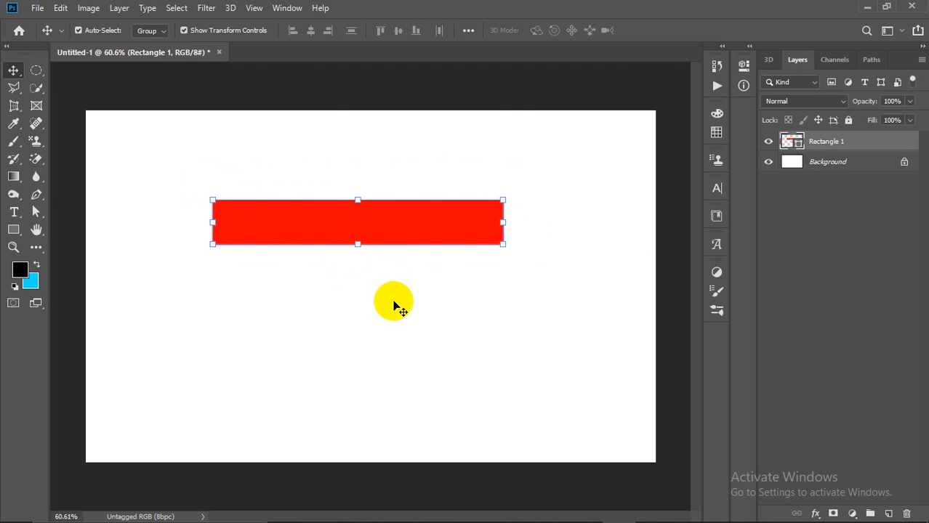
{"action": "left_click", "coordinate": [418, 250]}
{"action": "left_click_drag", "start_coordinate": [404, 228], "coordinate": [313, 204]}
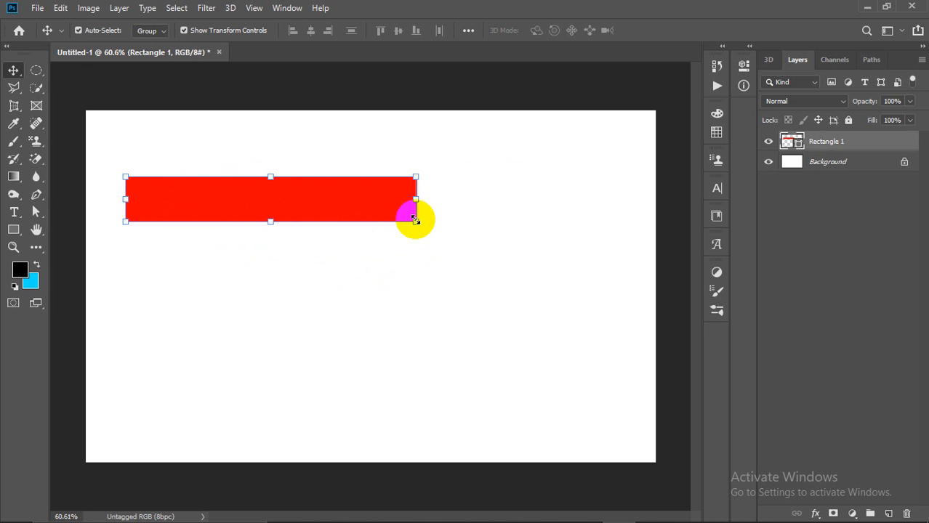
Step: Enlarge the red rectangle slightly with Free Transform and shift it towards the middle of the canvas
{"action": "key", "text": "ctrl+t"}
{"action": "mouse_move", "coordinate": [415, 222]}
{"action": "left_mouse_down"}
{"action": "mouse_move", "coordinate": [334, 219]}
{"action": "mouse_move", "coordinate": [466, 230]}
{"action": "mouse_move", "coordinate": [477, 221]}
{"action": "mouse_move", "coordinate": [429, 216]}
{"action": "left_mouse_up"}
{"action": "mouse_move", "coordinate": [350, 210]}
{"action": "left_mouse_down"}
{"action": "mouse_move", "coordinate": [427, 190]}
{"action": "mouse_move", "coordinate": [429, 176]}
{"action": "mouse_move", "coordinate": [415, 201]}
{"action": "mouse_move", "coordinate": [365, 209]}
{"action": "left_mouse_up"}
{"action": "left_click", "coordinate": [654, 28]}
Step: Open the Layer Style settings of the rectangle layer and enable a Drop Shadow
{"action": "left_click_drag", "start_coordinate": [891, 159], "coordinate": [839, 154]}
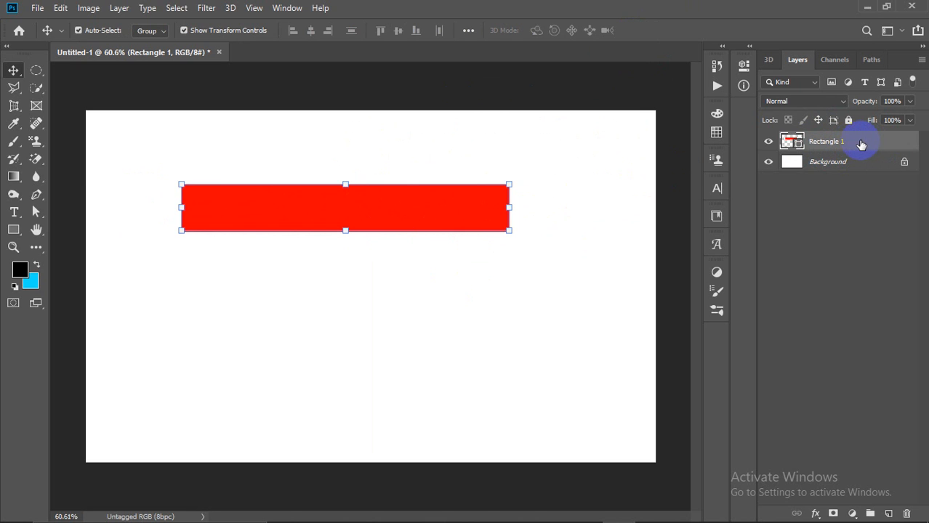
{"action": "double_click", "coordinate": [860, 144]}
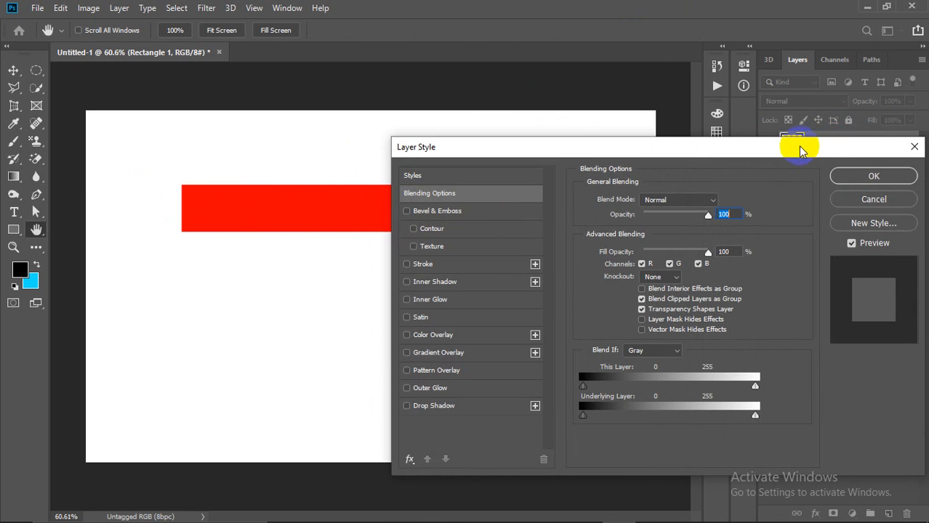
{"action": "left_click_drag", "start_coordinate": [654, 149], "coordinate": [618, 70]}
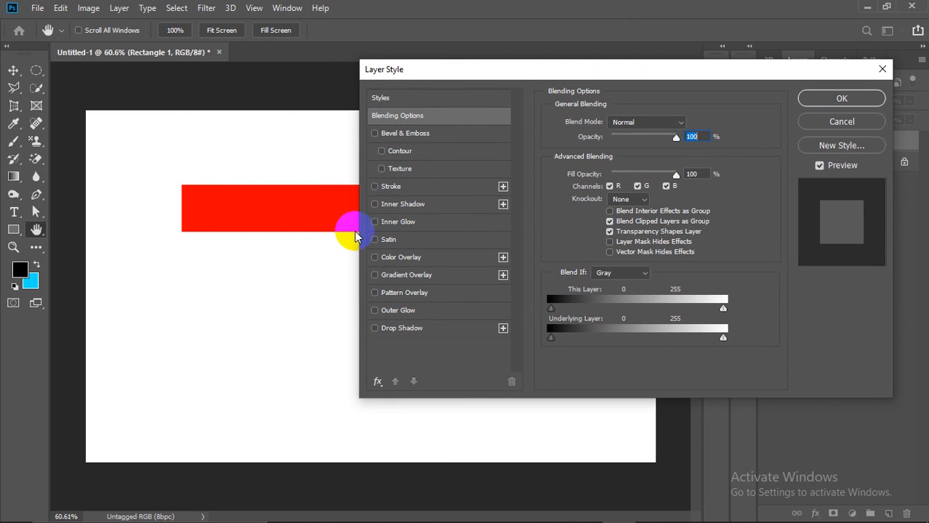
{"action": "left_click_drag", "start_coordinate": [632, 71], "coordinate": [683, 62]}
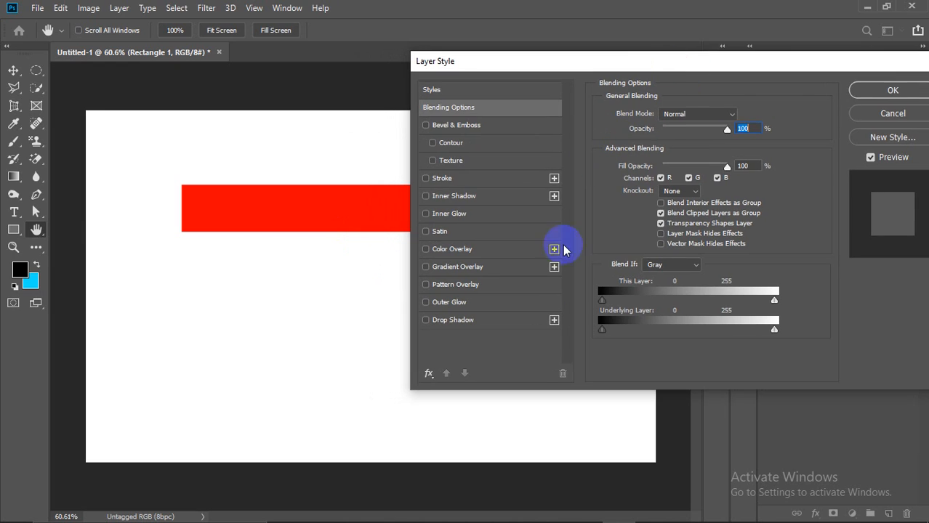
{"action": "left_click", "coordinate": [463, 322]}
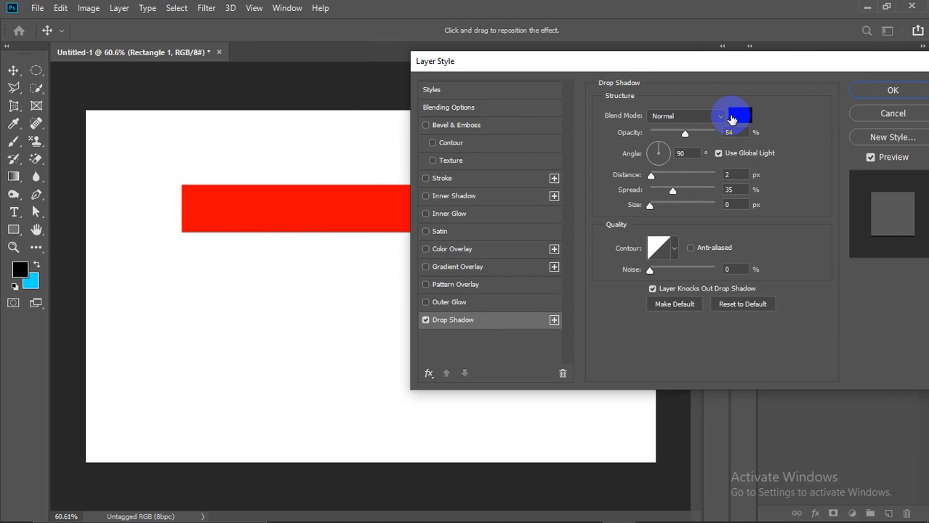
{"action": "left_click", "coordinate": [738, 118]}
{"action": "mouse_move", "coordinate": [668, 155]}
{"action": "left_mouse_down"}
{"action": "mouse_move", "coordinate": [711, 117]}
{"action": "mouse_move", "coordinate": [670, 134]}
{"action": "left_mouse_up"}
{"action": "mouse_move", "coordinate": [740, 212]}
{"action": "left_mouse_down"}
{"action": "mouse_move", "coordinate": [751, 270]}
{"action": "mouse_move", "coordinate": [711, 131]}
{"action": "mouse_move", "coordinate": [724, 121]}
{"action": "mouse_move", "coordinate": [540, 316]}
{"action": "left_mouse_up"}
{"action": "left_click", "coordinate": [881, 106]}
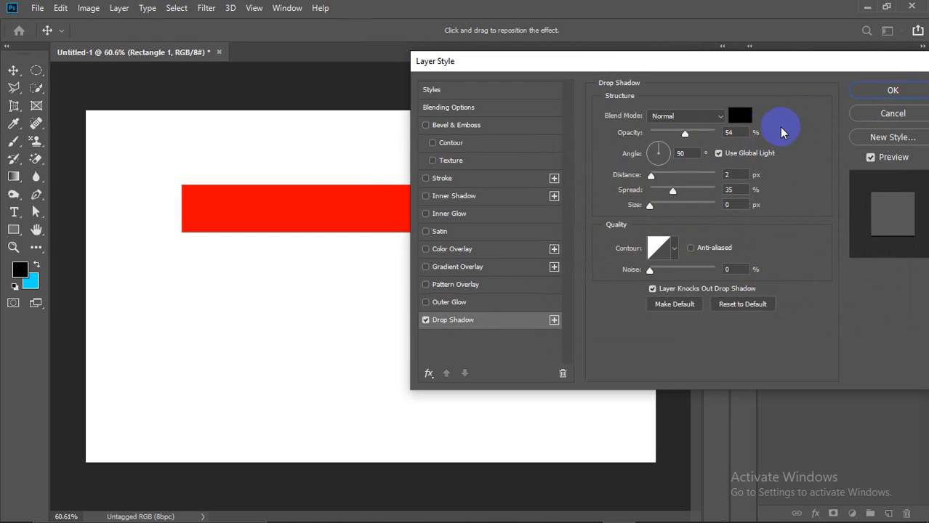
Step: Set the drop shadow's opacity to 91% and its distance to 79 px
{"action": "left_click_drag", "start_coordinate": [650, 69], "coordinate": [724, 65]}
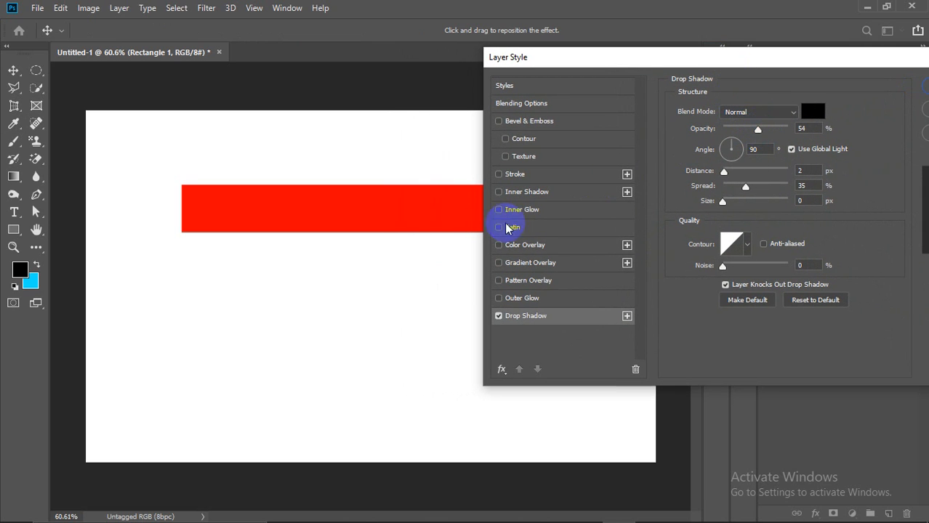
{"action": "left_click_drag", "start_coordinate": [700, 66], "coordinate": [641, 75]}
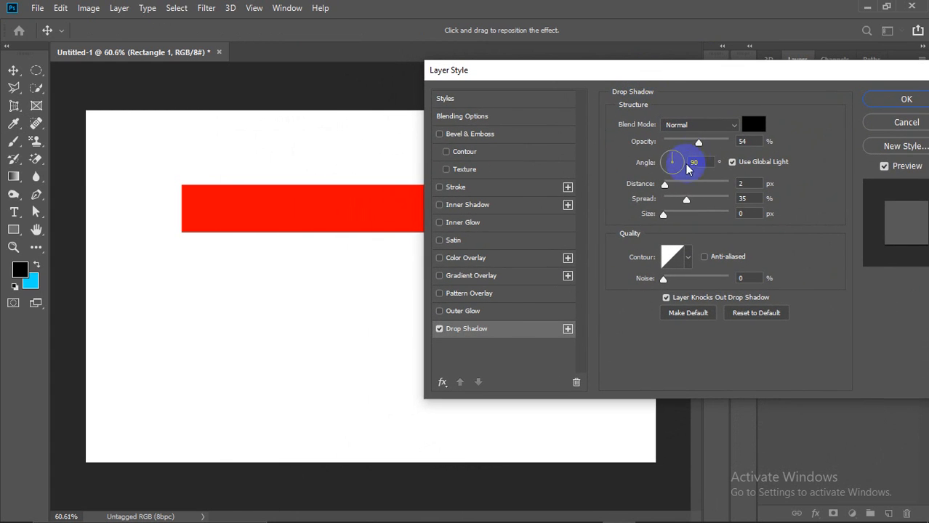
{"action": "left_click_drag", "start_coordinate": [699, 143], "coordinate": [723, 141]}
{"action": "left_click_drag", "start_coordinate": [719, 70], "coordinate": [780, 69]}
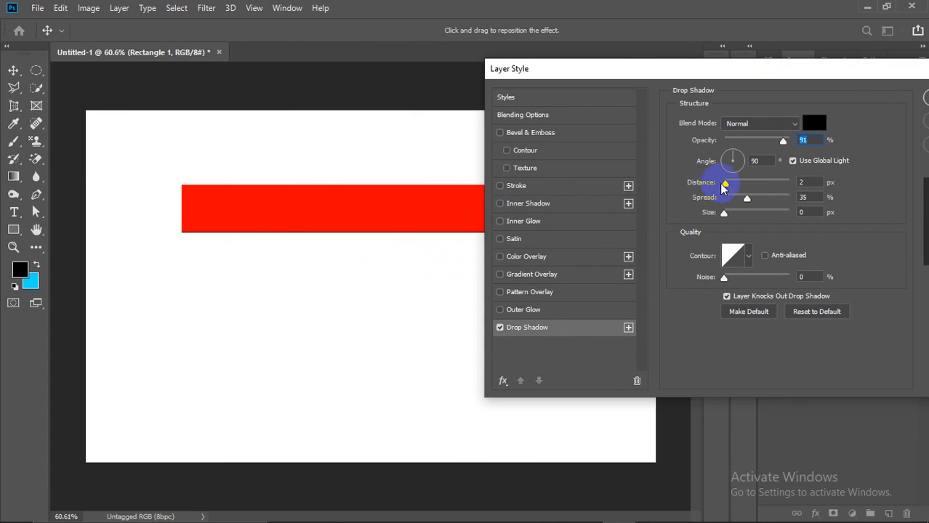
{"action": "left_click_drag", "start_coordinate": [725, 183], "coordinate": [766, 185]}
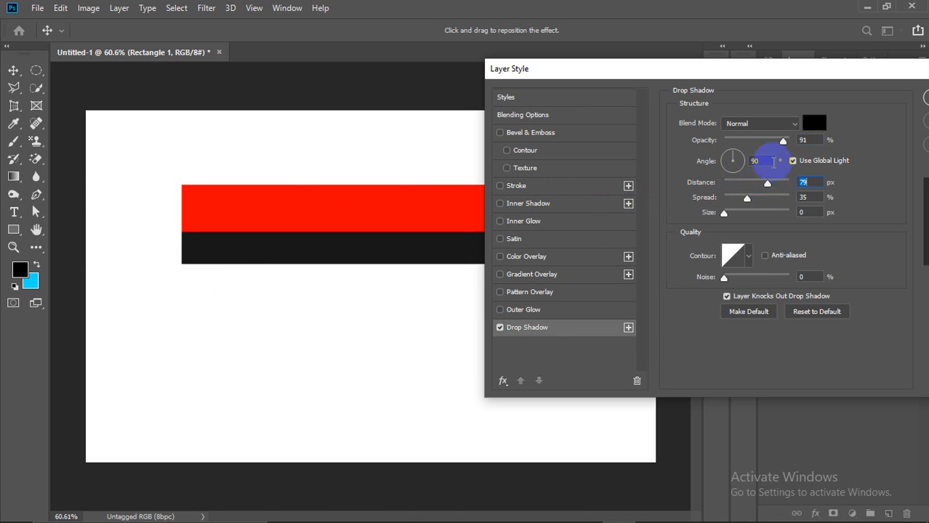
Step: Reduce the drop shadow's opacity to 27% and its distance to 33 px
{"action": "left_click_drag", "start_coordinate": [783, 140], "coordinate": [742, 142]}
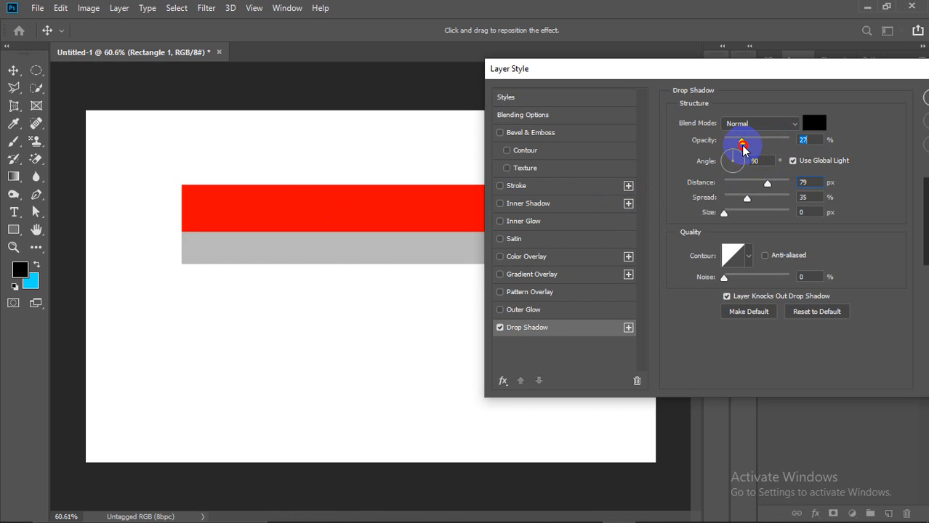
{"action": "left_click_drag", "start_coordinate": [767, 187], "coordinate": [749, 187]}
{"action": "left_click_drag", "start_coordinate": [688, 73], "coordinate": [729, 106]}
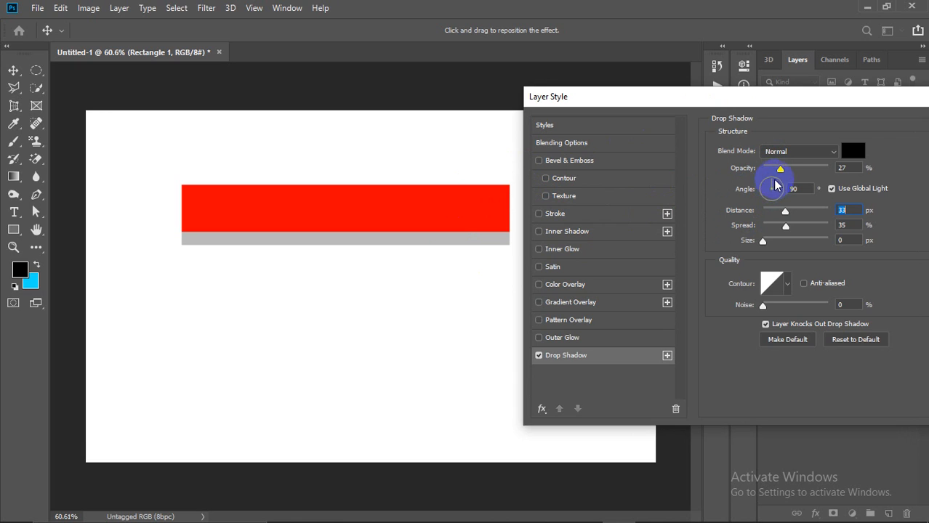
Step: Set the drop shadow's angle to 125°, distance to 21 px, spread to 27% and size to 6 px
{"action": "mouse_move", "coordinate": [775, 186]}
{"action": "left_mouse_down"}
{"action": "mouse_move", "coordinate": [769, 190]}
{"action": "mouse_move", "coordinate": [785, 183]}
{"action": "mouse_move", "coordinate": [776, 202]}
{"action": "mouse_move", "coordinate": [776, 183]}
{"action": "mouse_move", "coordinate": [766, 187]}
{"action": "left_mouse_up"}
{"action": "left_click", "coordinate": [483, 208]}
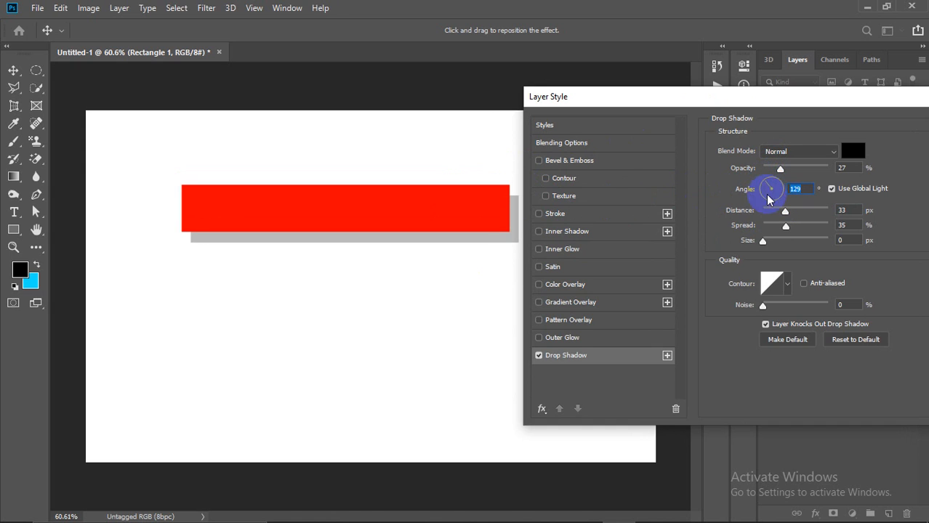
{"action": "left_click", "coordinate": [342, 244]}
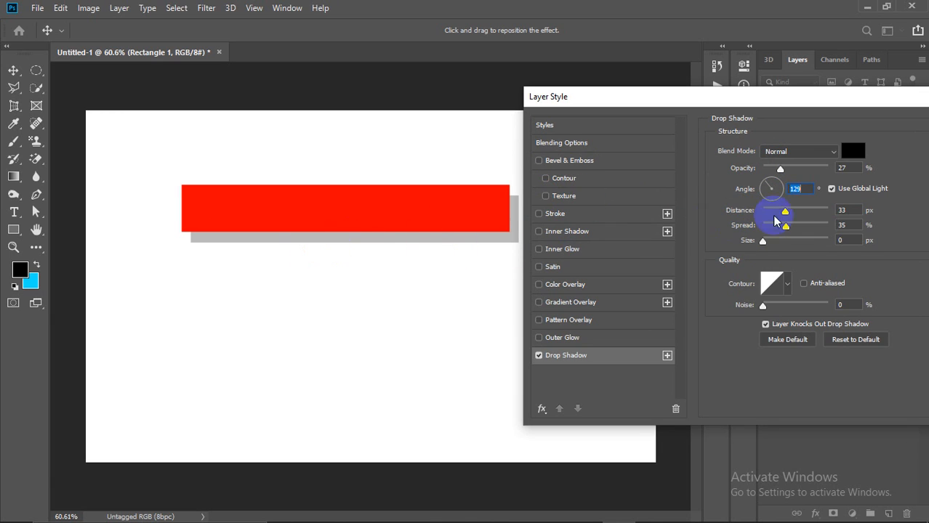
{"action": "left_click_drag", "start_coordinate": [765, 184], "coordinate": [770, 248]}
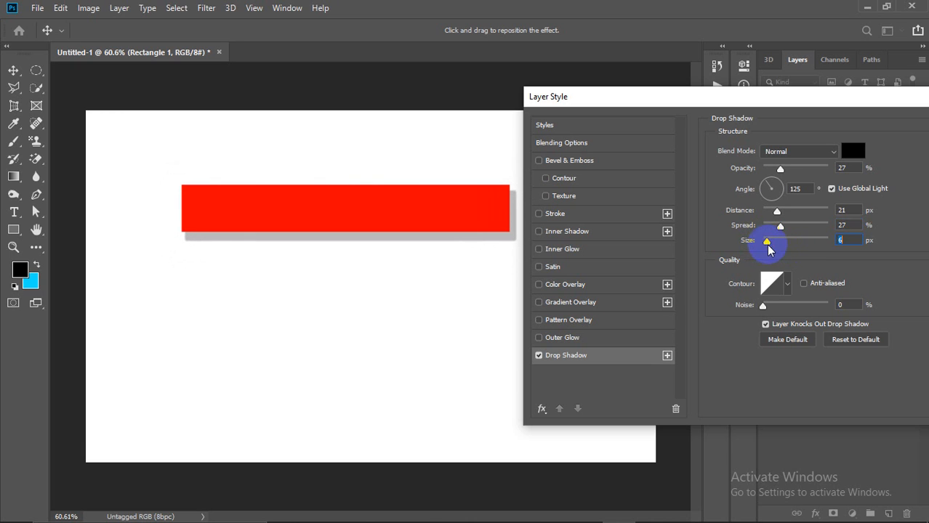
Step: Keep the linear contour for the drop shadow, and try its noise at 100% before returning it to 0%
{"action": "left_click", "coordinate": [789, 286]}
{"action": "left_click", "coordinate": [708, 318]}
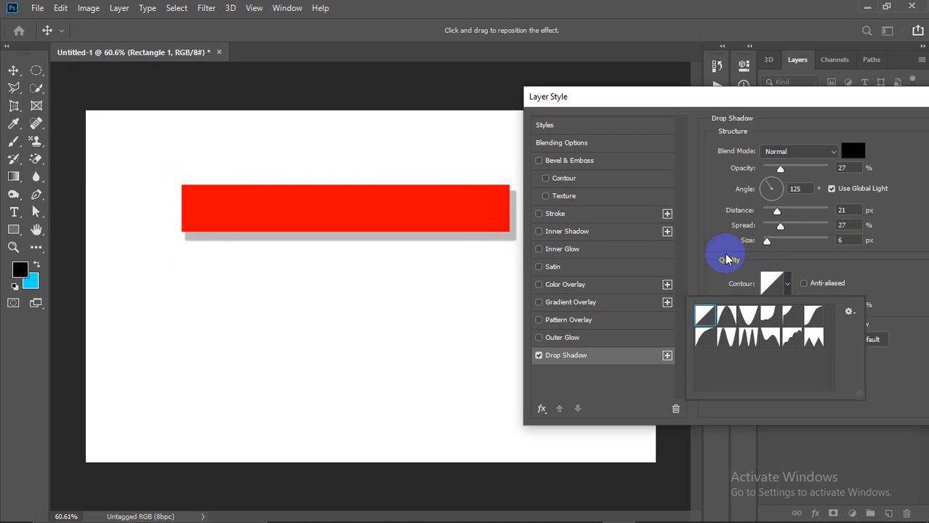
{"action": "left_click", "coordinate": [719, 276]}
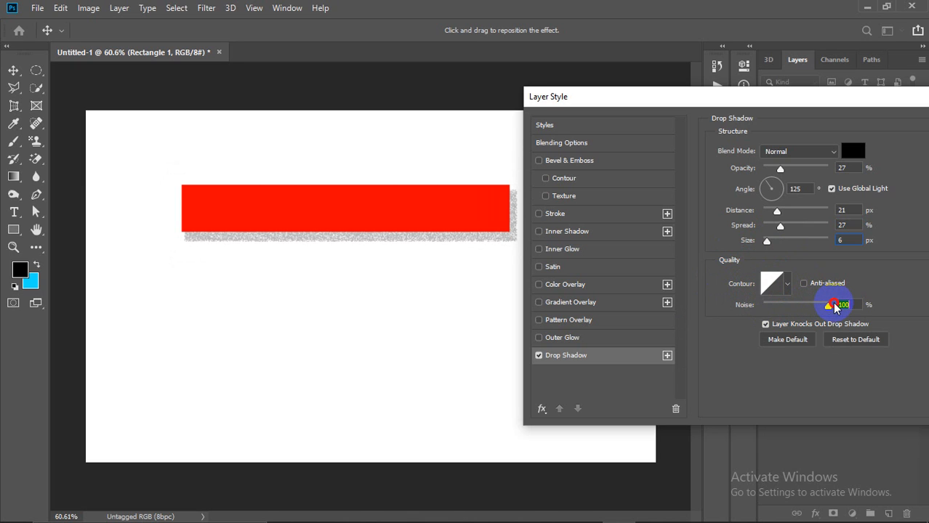
{"action": "left_click_drag", "start_coordinate": [827, 307], "coordinate": [752, 294]}
Step: Try the second, peak-shaped contour preset on the drop shadow, and restore the linear contour
{"action": "left_click", "coordinate": [787, 283]}
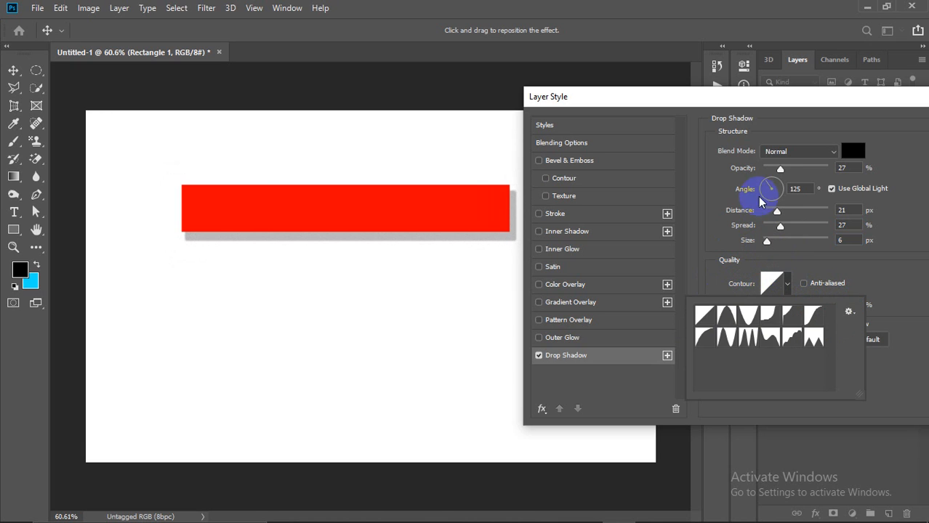
{"action": "left_click", "coordinate": [727, 314]}
{"action": "left_click", "coordinate": [715, 278]}
{"action": "left_click", "coordinate": [762, 309]}
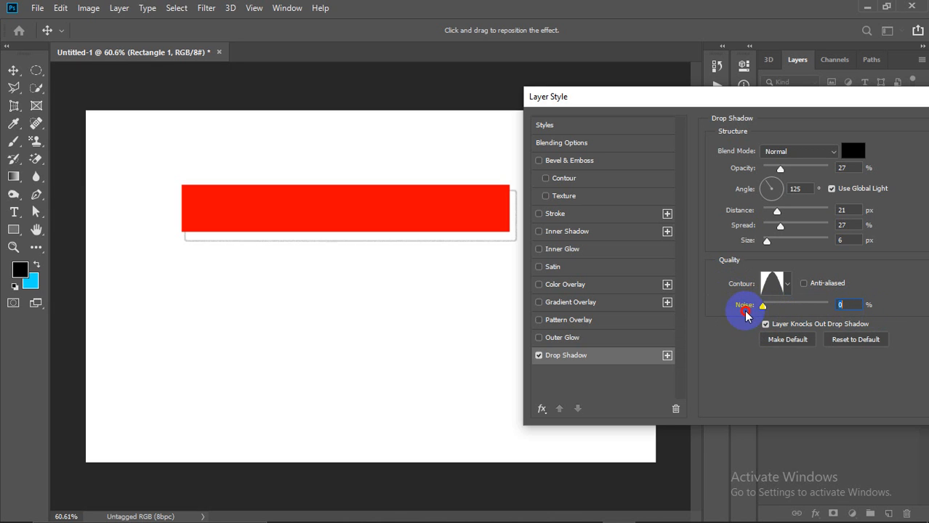
{"action": "left_click", "coordinate": [773, 284]}
{"action": "left_click", "coordinate": [558, 109]}
{"action": "left_click", "coordinate": [787, 284]}
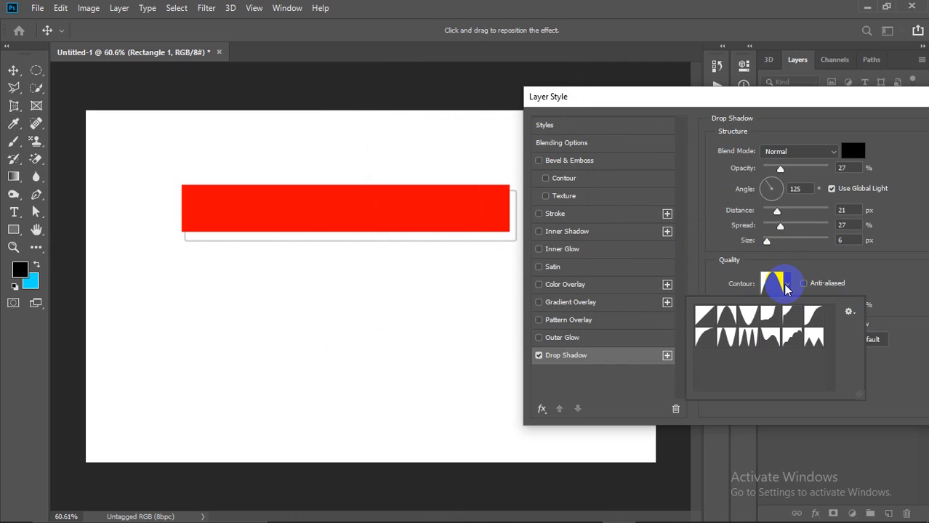
{"action": "left_click", "coordinate": [710, 309]}
{"action": "left_click", "coordinate": [705, 281]}
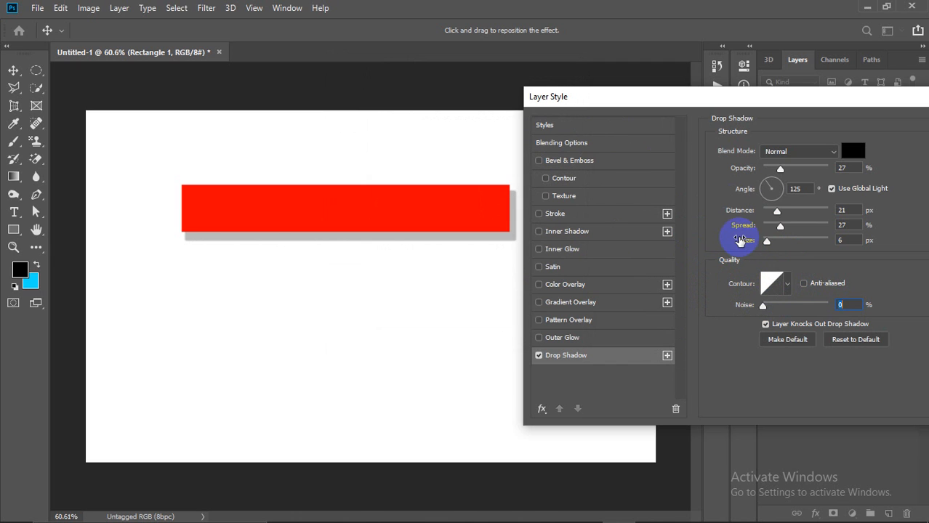
Step: Set the drop shadow's colour to red (ff0000) and its opacity to 32%
{"action": "left_click", "coordinate": [853, 150]}
{"action": "mouse_move", "coordinate": [625, 252]}
{"action": "left_mouse_down"}
{"action": "mouse_move", "coordinate": [678, 162]}
{"action": "mouse_move", "coordinate": [733, 111]}
{"action": "left_mouse_up"}
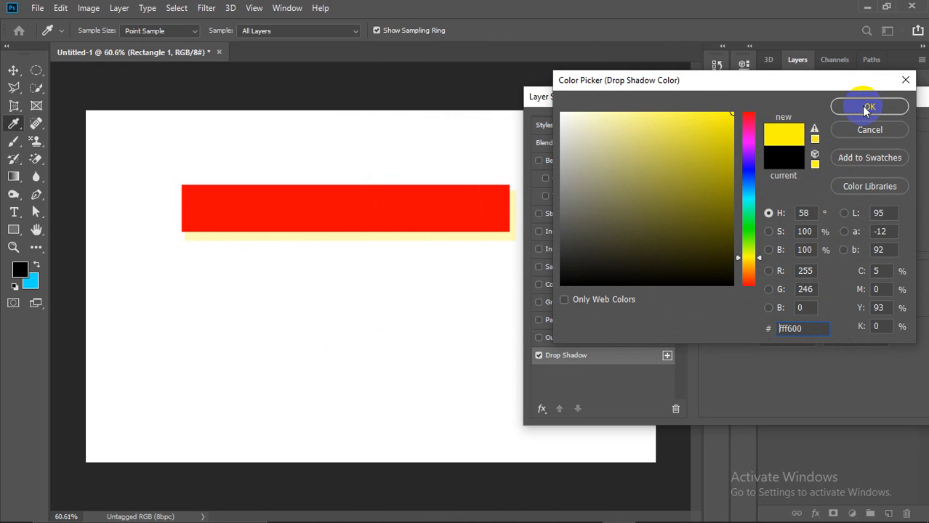
{"action": "left_click", "coordinate": [748, 114]}
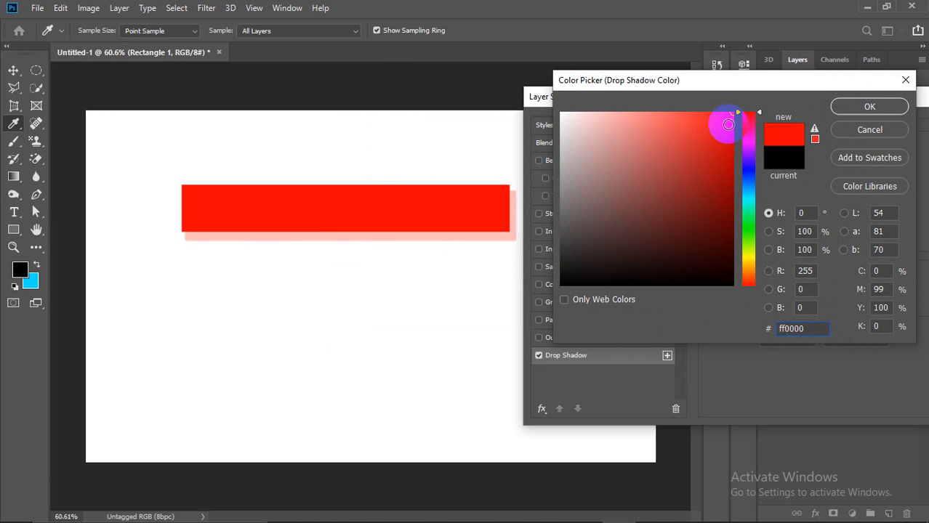
{"action": "left_click", "coordinate": [864, 109]}
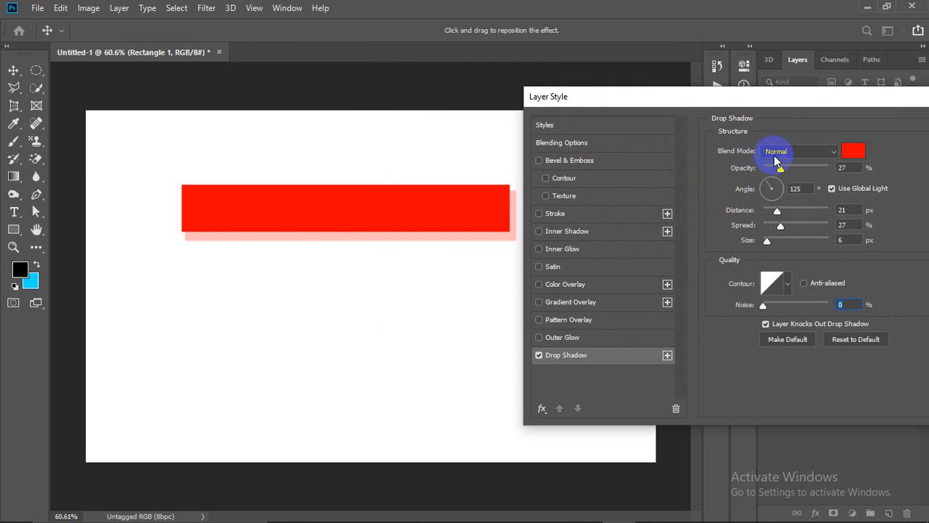
{"action": "left_click_drag", "start_coordinate": [780, 169], "coordinate": [794, 169]}
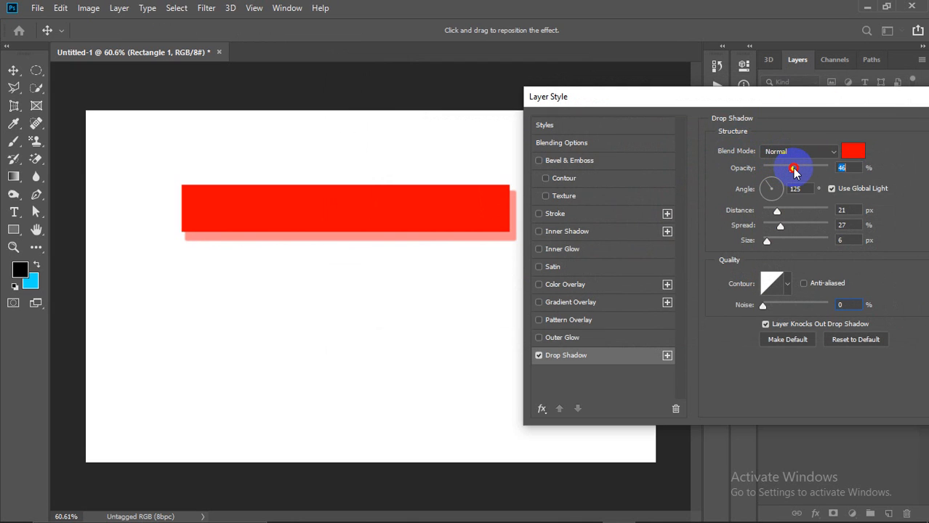
{"action": "left_click_drag", "start_coordinate": [790, 171], "coordinate": [785, 171]}
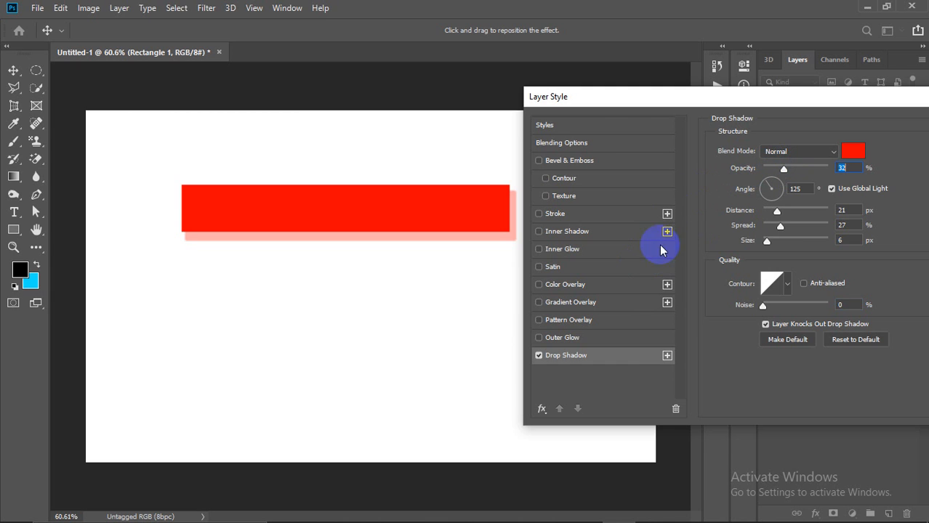
Step: Change the drop shadow's colour to blue (0038c5)
{"action": "left_click", "coordinate": [853, 150]}
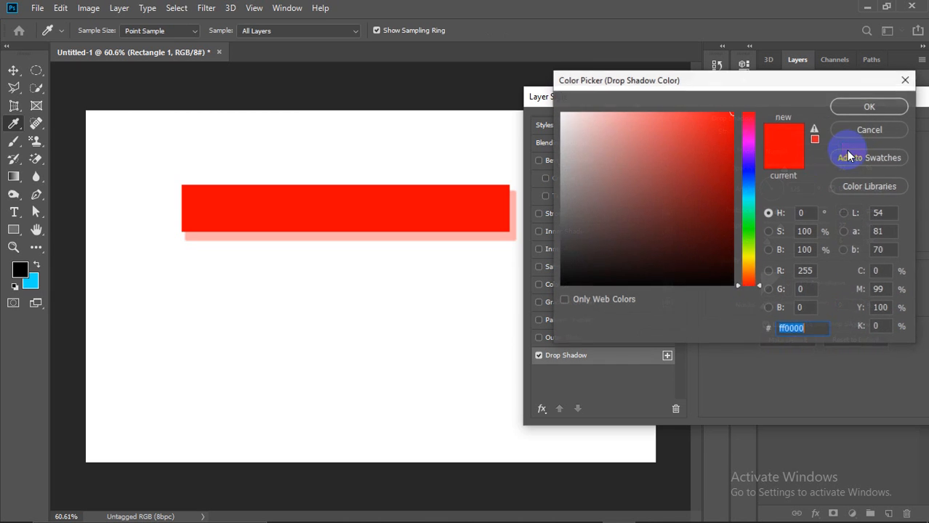
{"action": "left_click", "coordinate": [737, 190]}
{"action": "left_click_drag", "start_coordinate": [748, 178], "coordinate": [740, 146]}
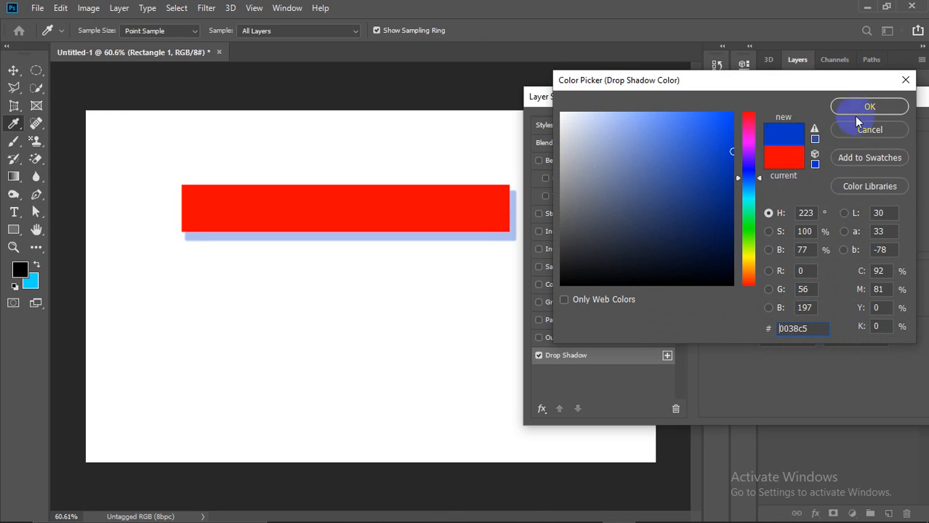
{"action": "left_click", "coordinate": [877, 107]}
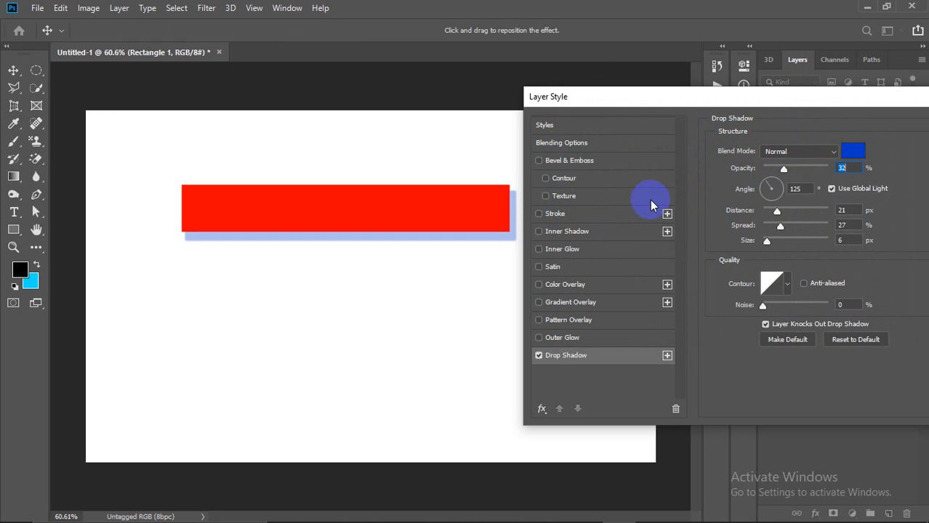
Step: Switch the drop shadow's blend mode to Multiply and back to Normal, and set its opacity to 45%
{"action": "left_click", "coordinate": [798, 152]}
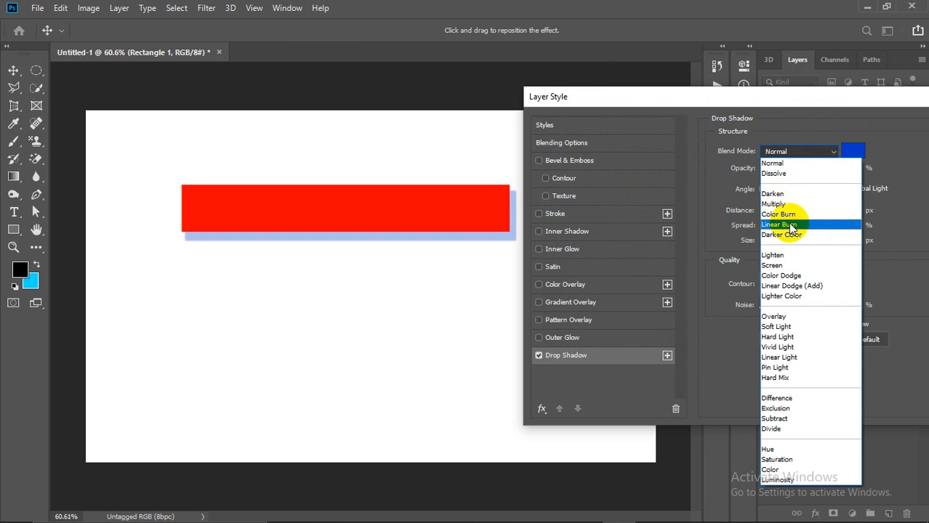
{"action": "left_click", "coordinate": [790, 208]}
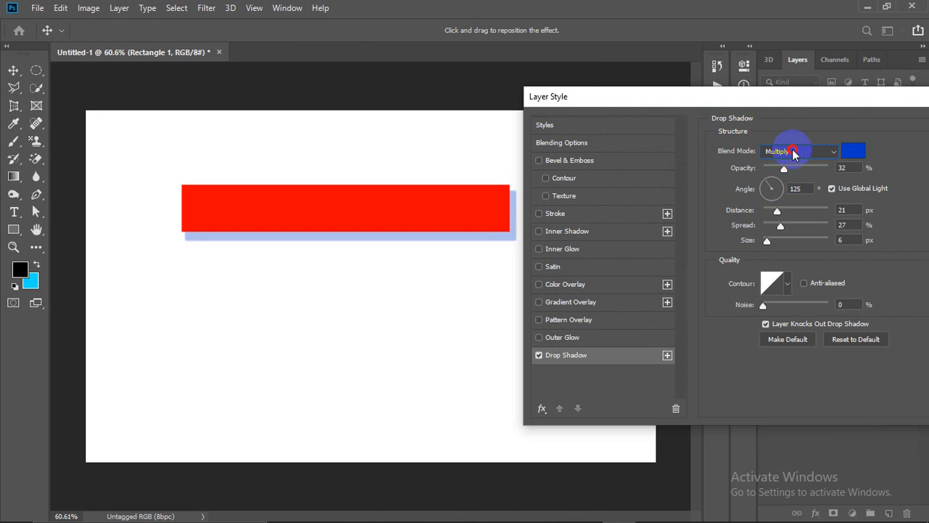
{"action": "left_click", "coordinate": [796, 151]}
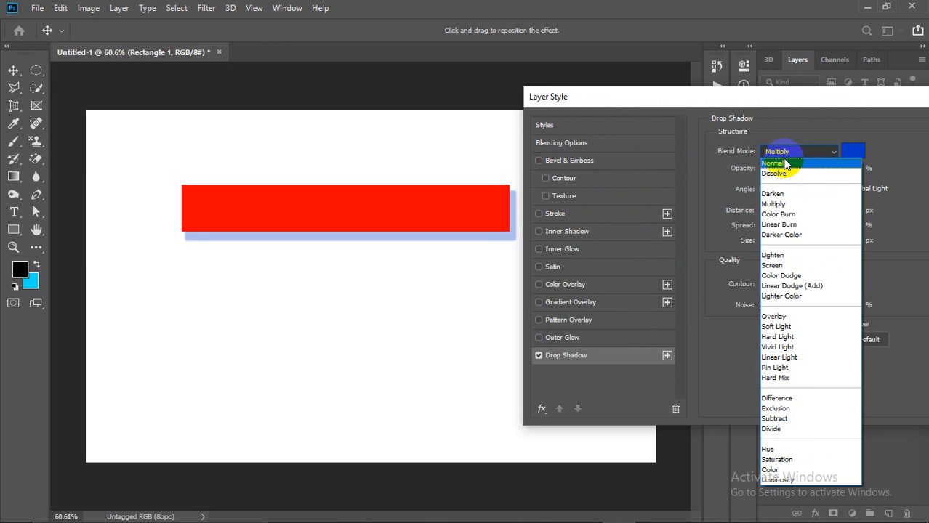
{"action": "left_click", "coordinate": [783, 163]}
{"action": "mouse_move", "coordinate": [784, 170]}
{"action": "left_mouse_down"}
{"action": "mouse_move", "coordinate": [836, 171]}
{"action": "mouse_move", "coordinate": [793, 173]}
{"action": "left_mouse_up"}
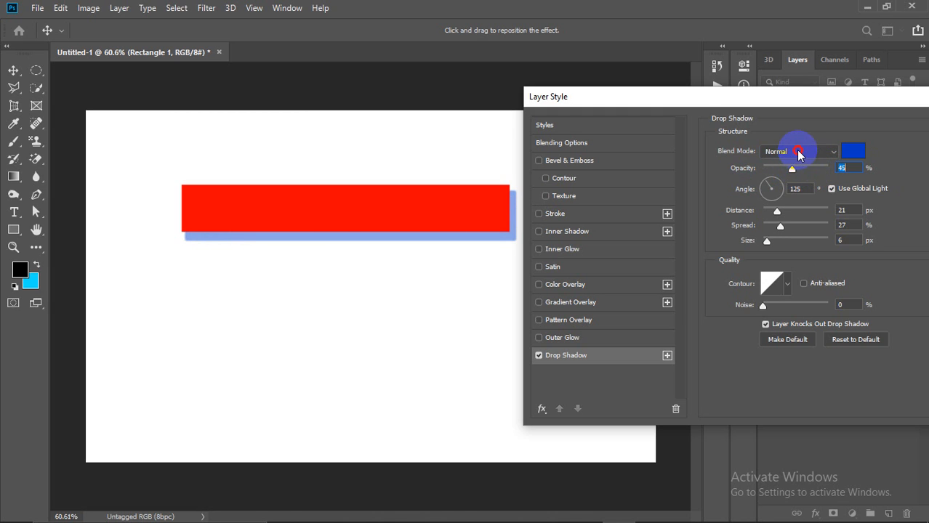
Step: Compare the Multiply blend mode with Normal on the drop shadow at 45% opacity, ending on Normal
{"action": "left_click", "coordinate": [798, 152]}
{"action": "left_click", "coordinate": [790, 208]}
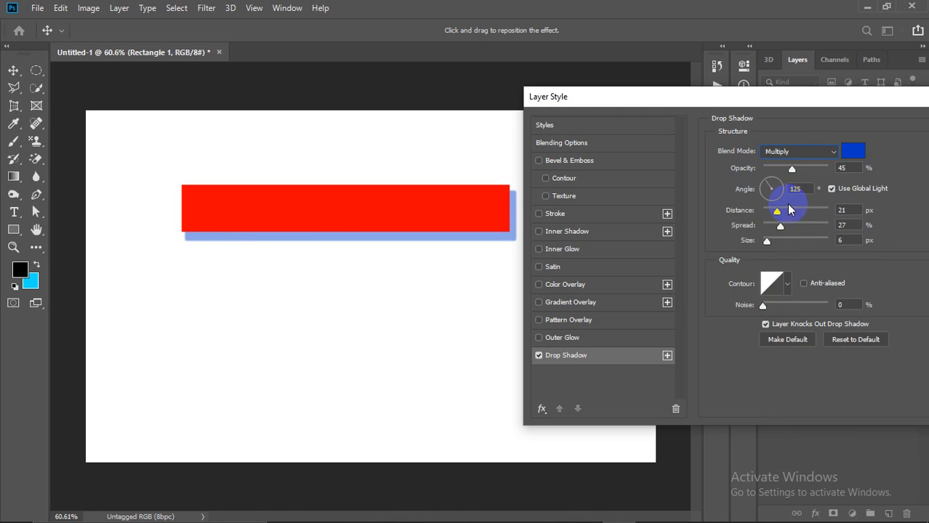
{"action": "left_click", "coordinate": [803, 152]}
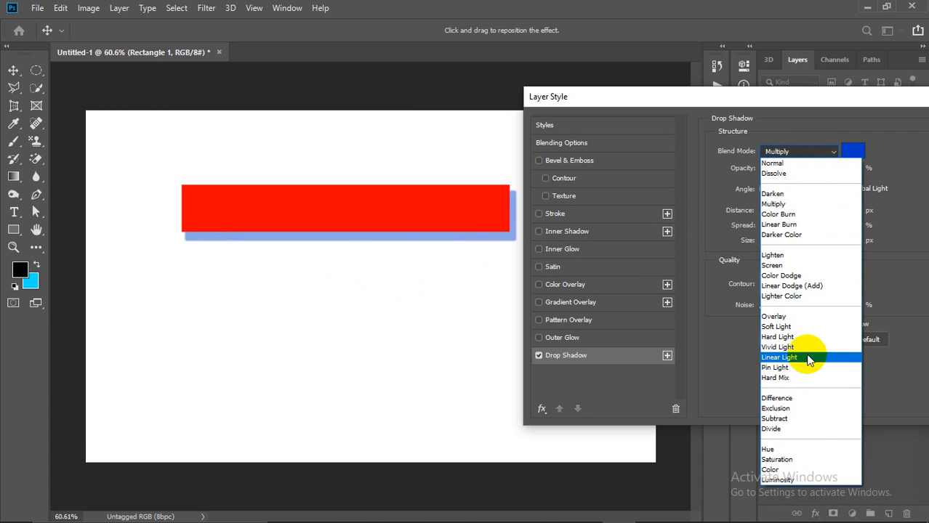
{"action": "left_click", "coordinate": [783, 163]}
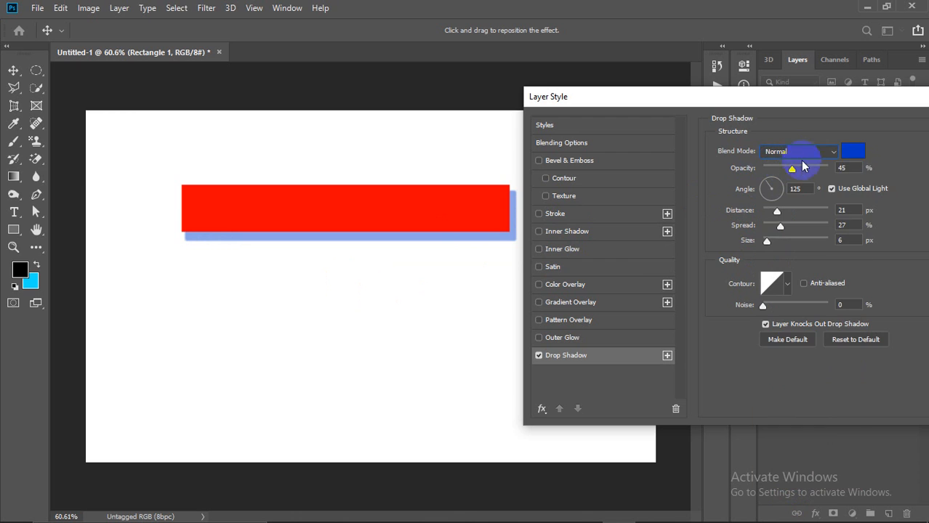
Step: Change the drop shadow's colour back to red (ff0000) and move the Layer Style dialog further off the rectangle
{"action": "left_click", "coordinate": [860, 151]}
{"action": "left_click_drag", "start_coordinate": [748, 174], "coordinate": [752, 112]}
{"action": "left_click", "coordinate": [731, 114]}
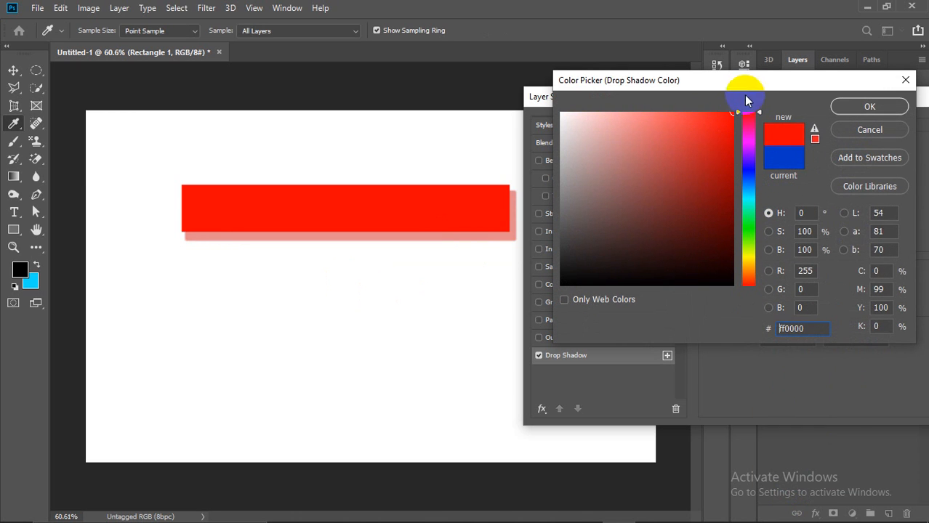
{"action": "left_click", "coordinate": [867, 108]}
{"action": "left_click_drag", "start_coordinate": [741, 109], "coordinate": [786, 97]}
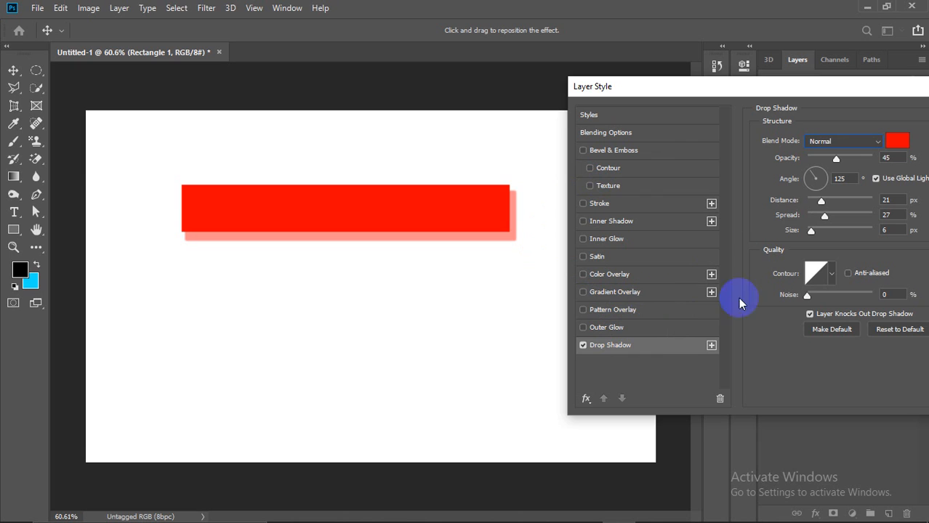
Step: Turn off the rectangle's Drop Shadow and enable Outer Glow instead
{"action": "left_click", "coordinate": [583, 346]}
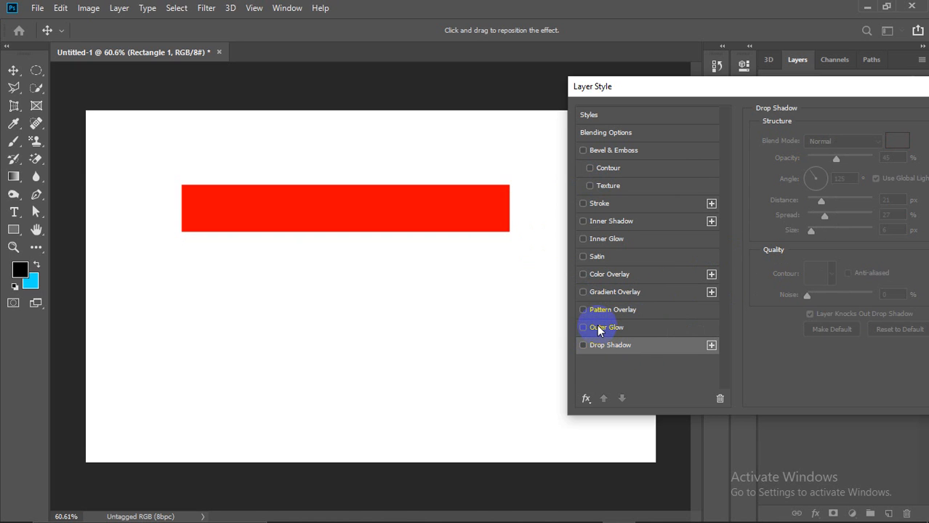
{"action": "left_click", "coordinate": [594, 332]}
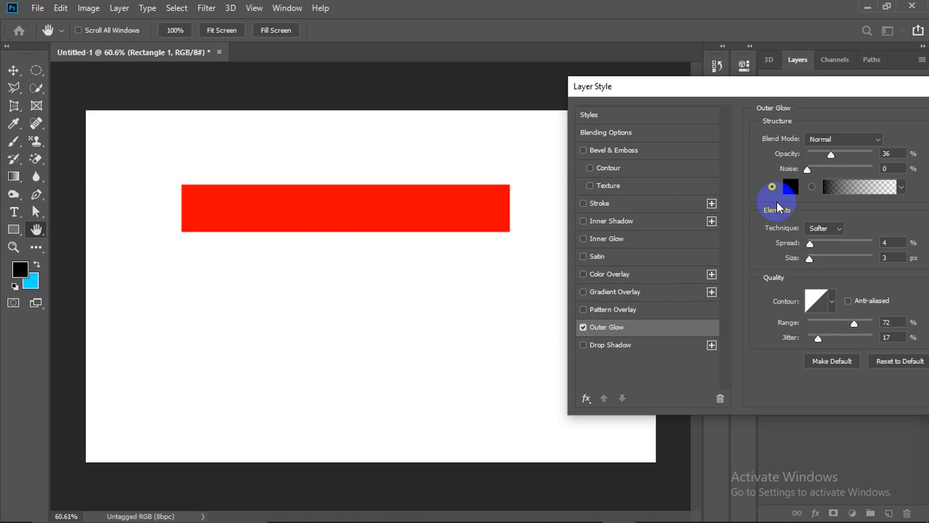
{"action": "left_click_drag", "start_coordinate": [771, 91], "coordinate": [736, 90]}
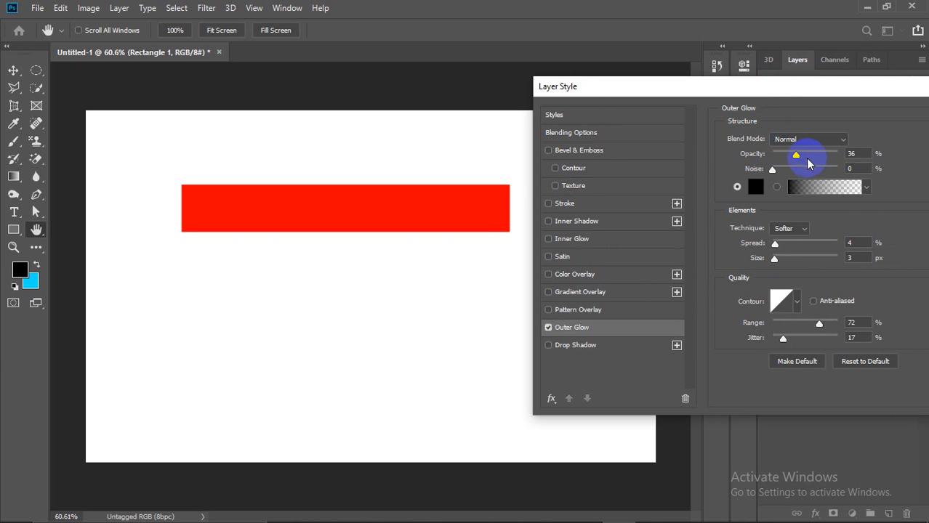
Step: Set the outer glow's opacity to 89%, noise to 0%, spread to 79% and size to 90 px
{"action": "left_click_drag", "start_coordinate": [797, 155], "coordinate": [762, 172]}
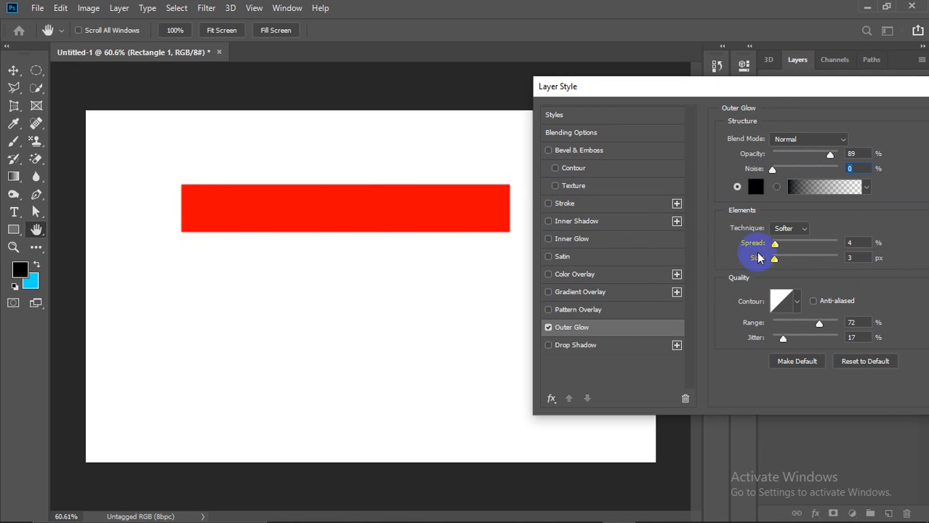
{"action": "left_click_drag", "start_coordinate": [785, 246], "coordinate": [823, 243]}
{"action": "left_click_drag", "start_coordinate": [775, 259], "coordinate": [799, 259]}
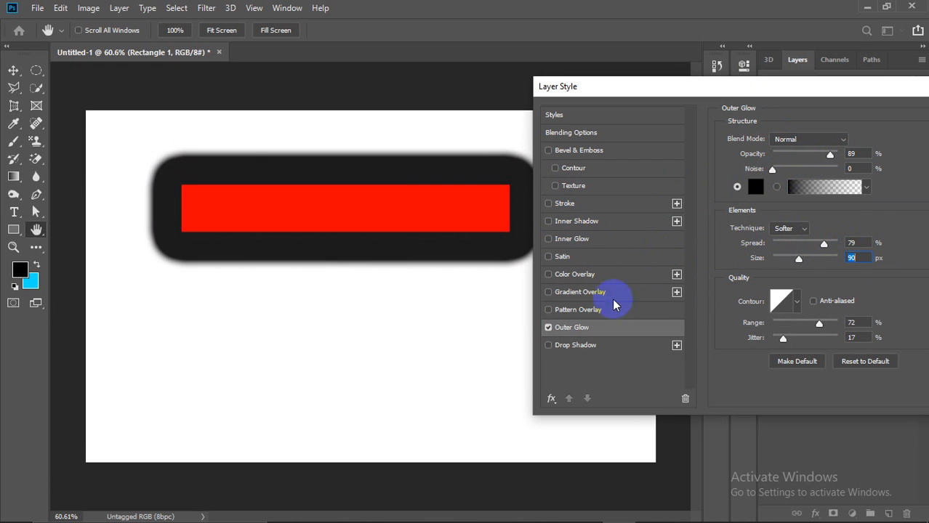
Step: Reduce the outer glow's opacity to 33%, its size to 27 px and its spread to 16%
{"action": "left_click_drag", "start_coordinate": [827, 154], "coordinate": [699, 202]}
{"action": "left_click_drag", "start_coordinate": [823, 247], "coordinate": [797, 255]}
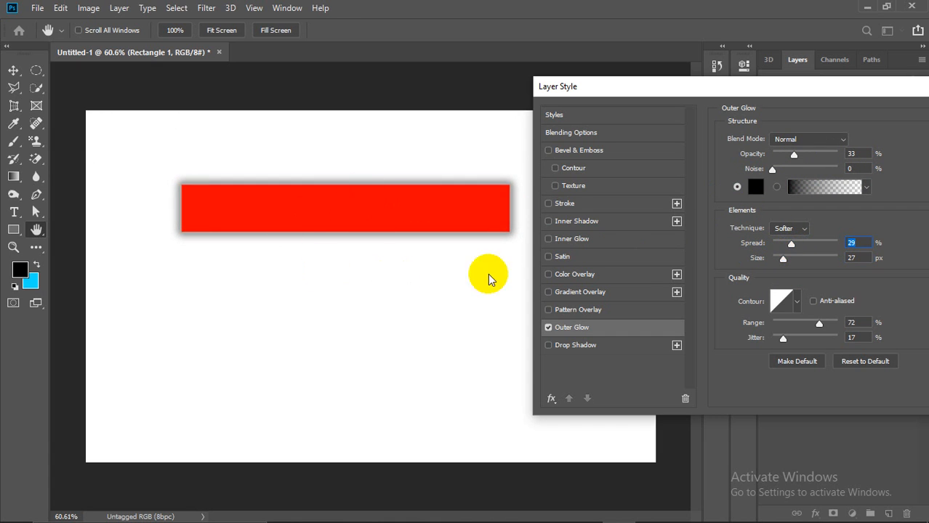
{"action": "left_click", "coordinate": [791, 246]}
{"action": "left_click_drag", "start_coordinate": [791, 246], "coordinate": [782, 244]}
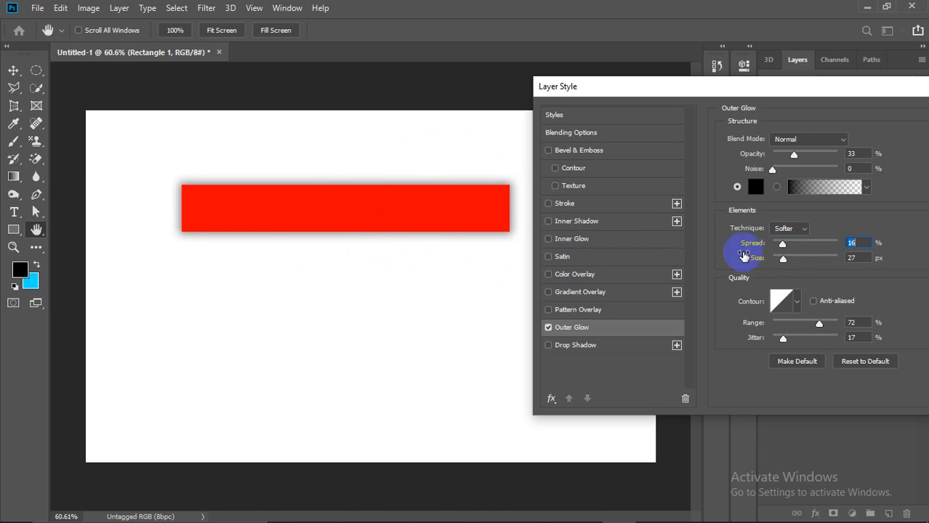
Step: Try larger outer glow sizes, reduce the size to 2 px and turn Outer Glow off
{"action": "left_click_drag", "start_coordinate": [783, 259], "coordinate": [792, 261]}
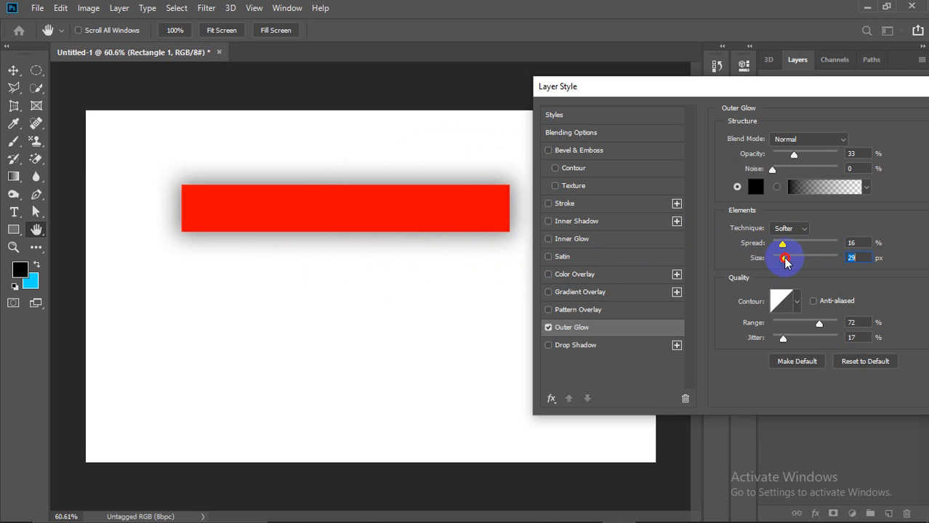
{"action": "left_click_drag", "start_coordinate": [788, 260], "coordinate": [775, 259]}
{"action": "left_click", "coordinate": [548, 328]}
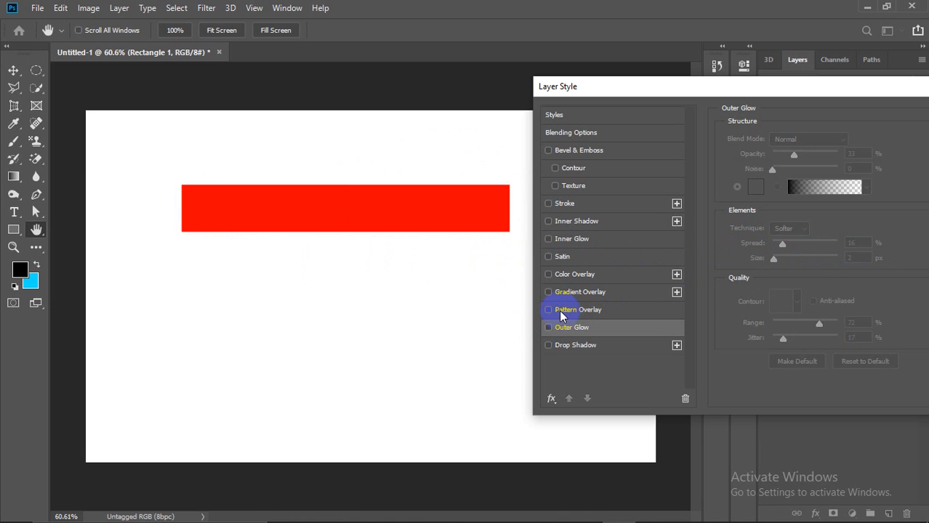
Step: Try a Pattern Overlay with the diagonal-line pattern on the rectangle and turn it off again
{"action": "left_click", "coordinate": [561, 310]}
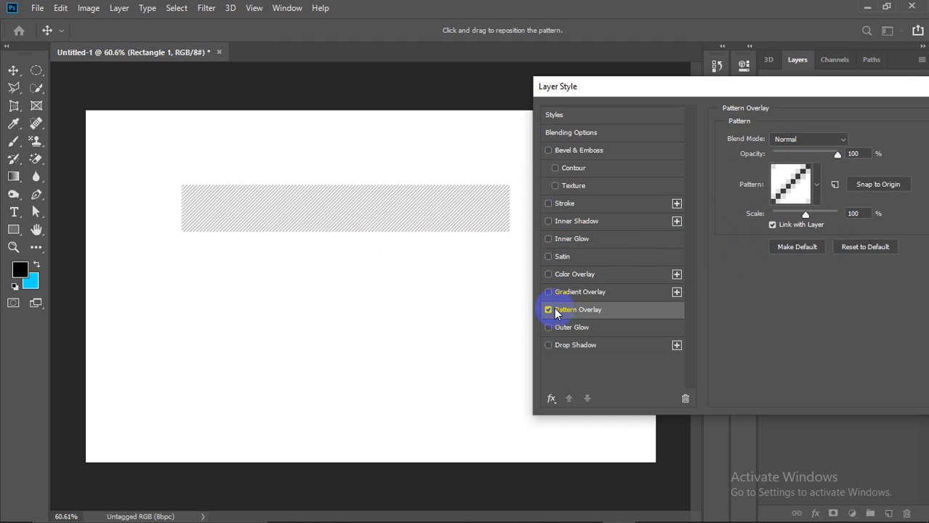
{"action": "left_click", "coordinate": [550, 310]}
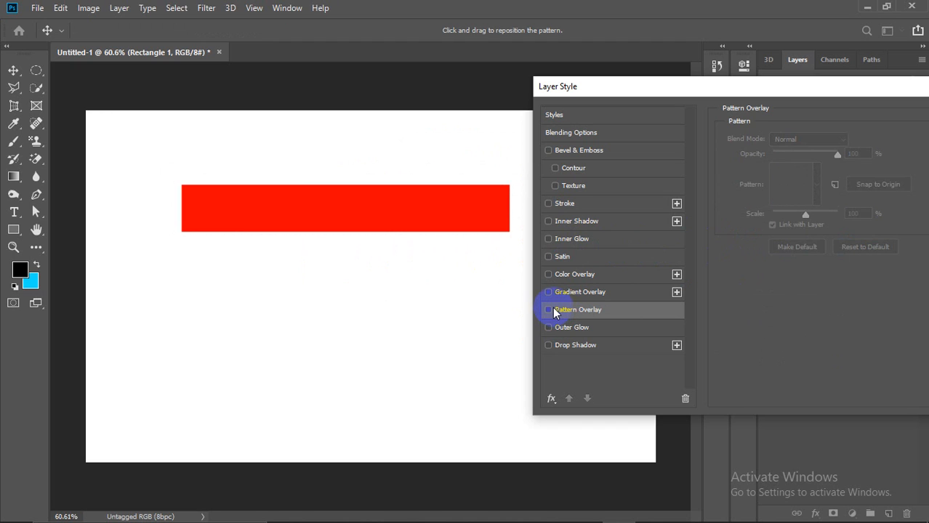
{"action": "left_click", "coordinate": [551, 310]}
{"action": "left_click", "coordinate": [550, 310]}
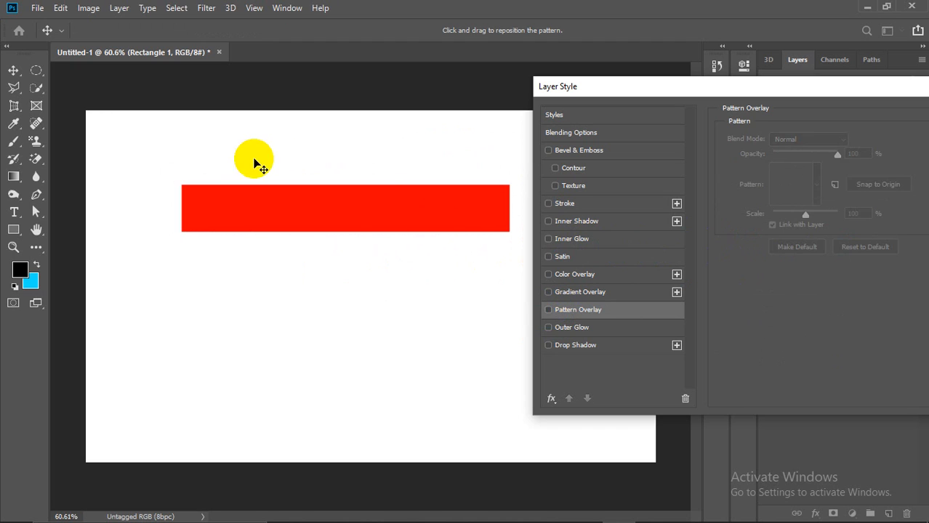
Step: Turn Pattern Overlay on, browse the available patterns, turn it off again and close the Layer Style dialog
{"action": "left_click", "coordinate": [557, 310]}
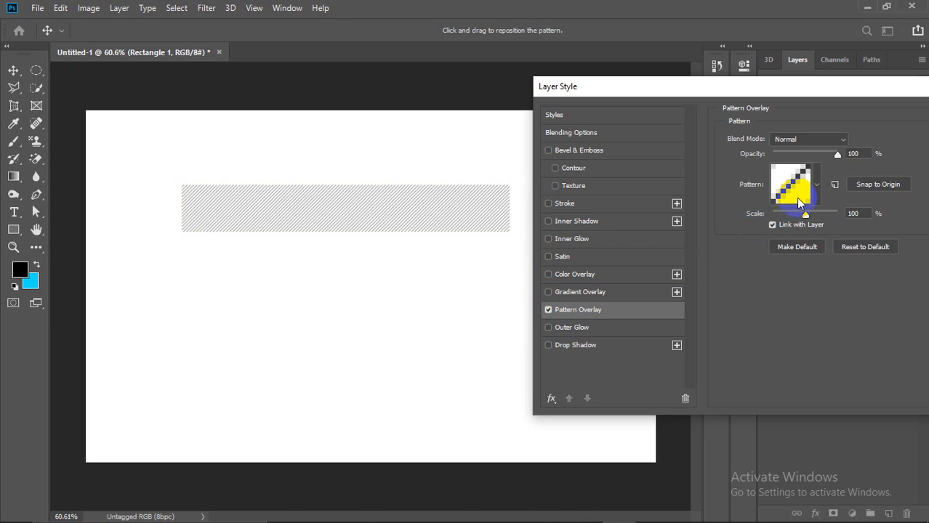
{"action": "left_click", "coordinate": [819, 188]}
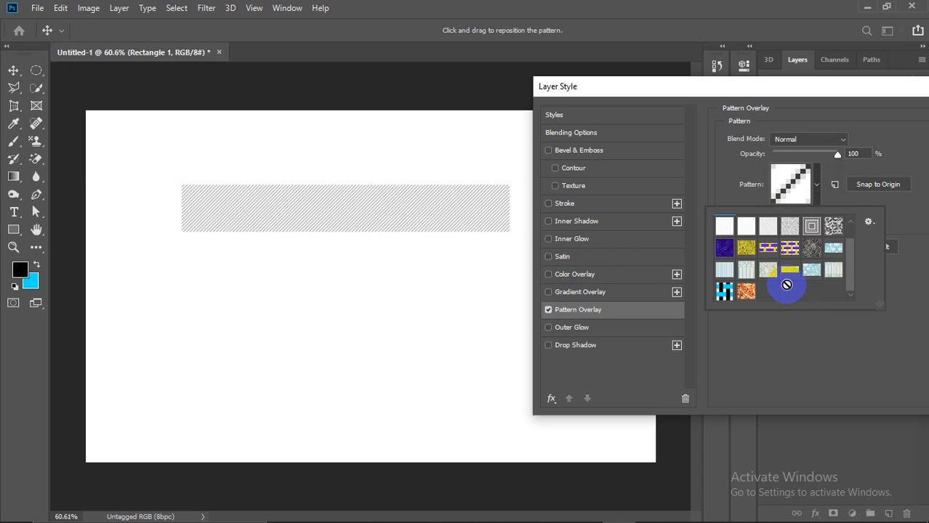
{"action": "left_click_drag", "start_coordinate": [786, 284], "coordinate": [769, 287]}
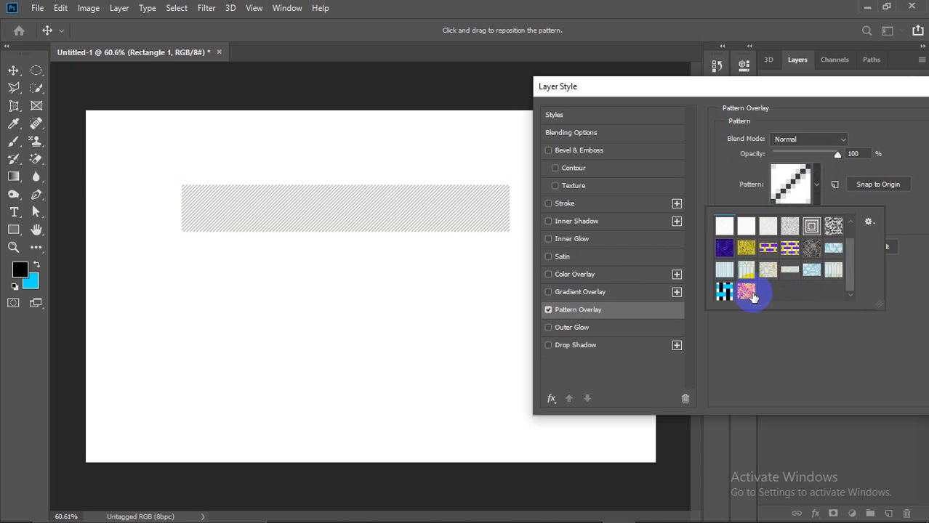
{"action": "left_click", "coordinate": [817, 185]}
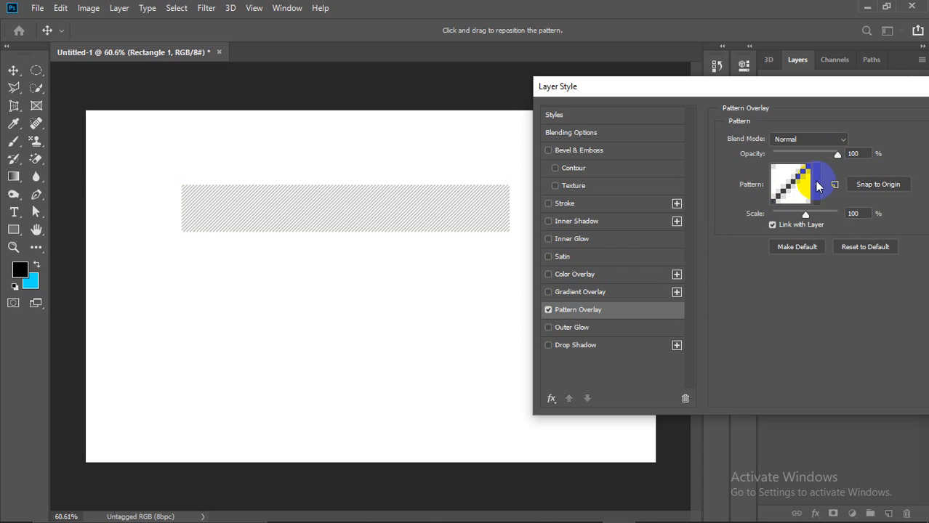
{"action": "left_click", "coordinate": [550, 309]}
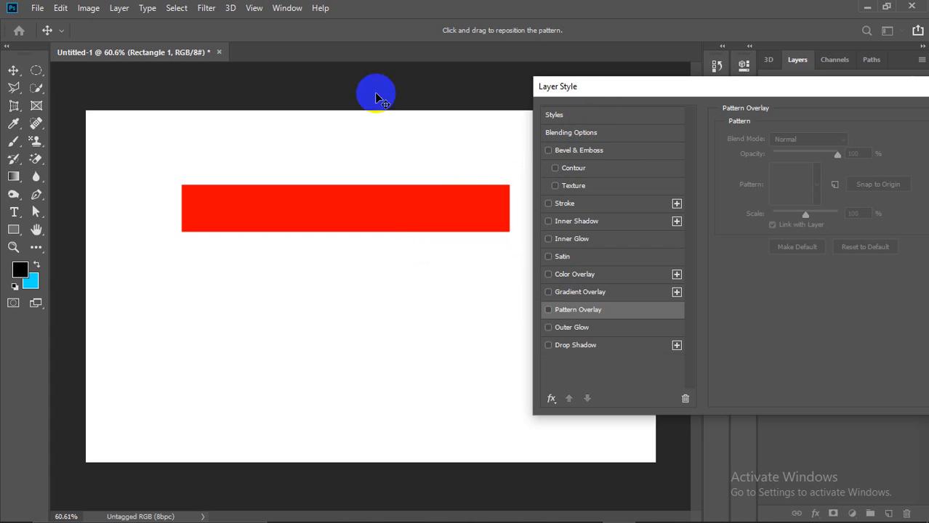
{"action": "left_click_drag", "start_coordinate": [663, 85], "coordinate": [466, 90]}
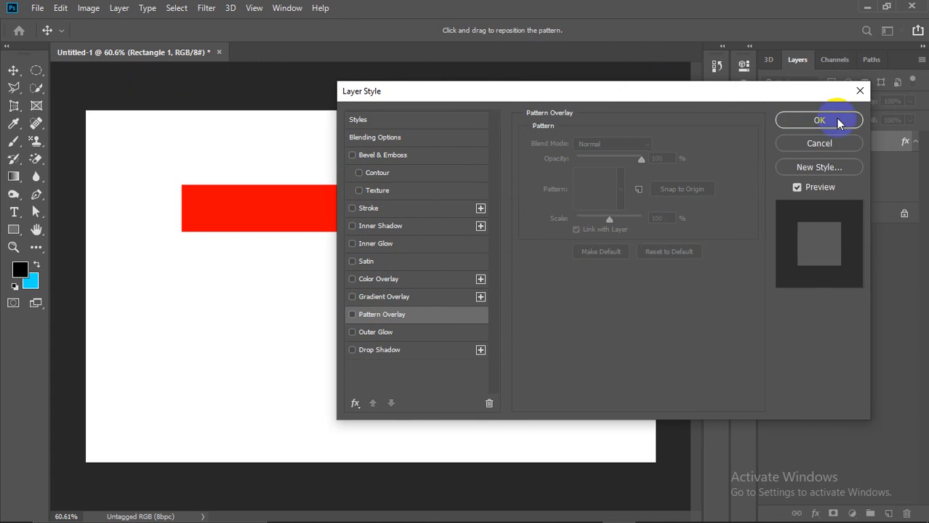
{"action": "key", "text": "Escape"}
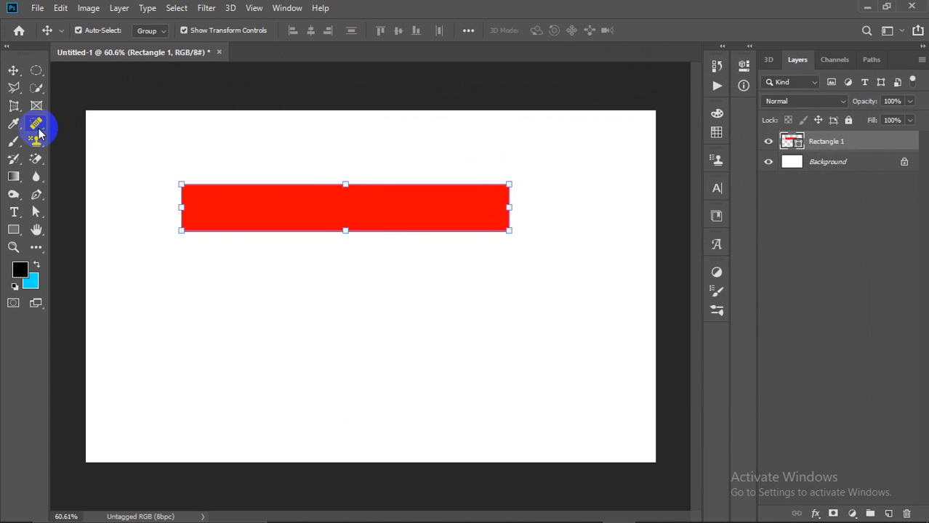
Step: Switch to the Pattern Stamp Tool and open its pattern picker
{"action": "left_click", "coordinate": [35, 125]}
{"action": "left_click", "coordinate": [36, 142]}
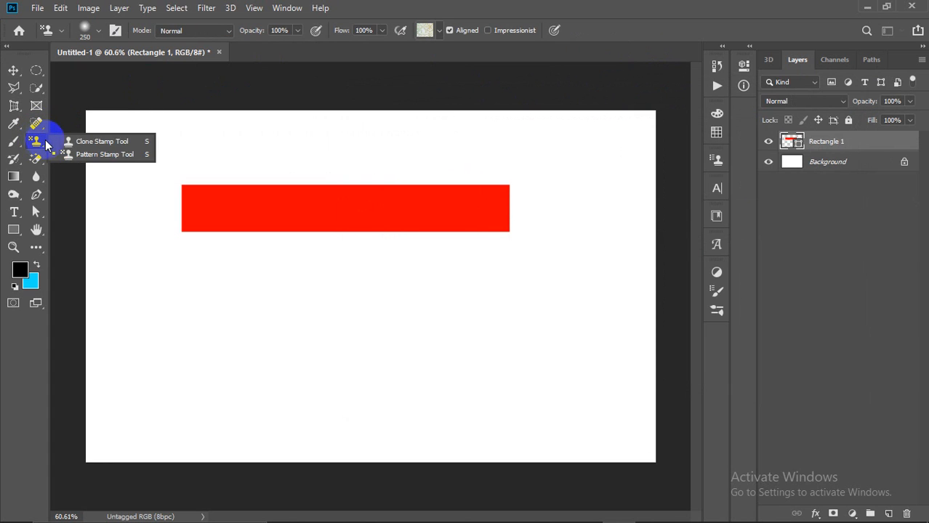
{"action": "left_click", "coordinate": [87, 154]}
{"action": "left_click", "coordinate": [436, 31]}
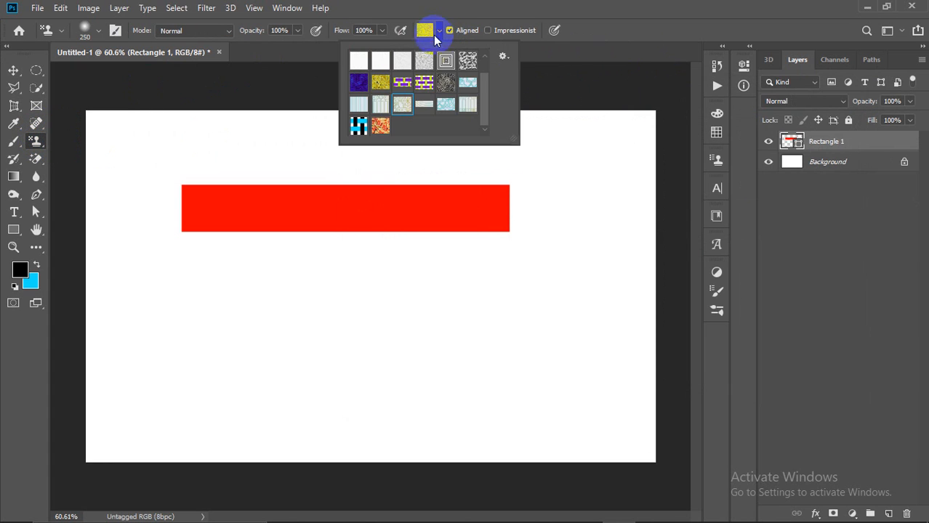
Step: Look at the Load Patterns file dialog, cancel it and return to the pattern picker
{"action": "left_click", "coordinate": [506, 58]}
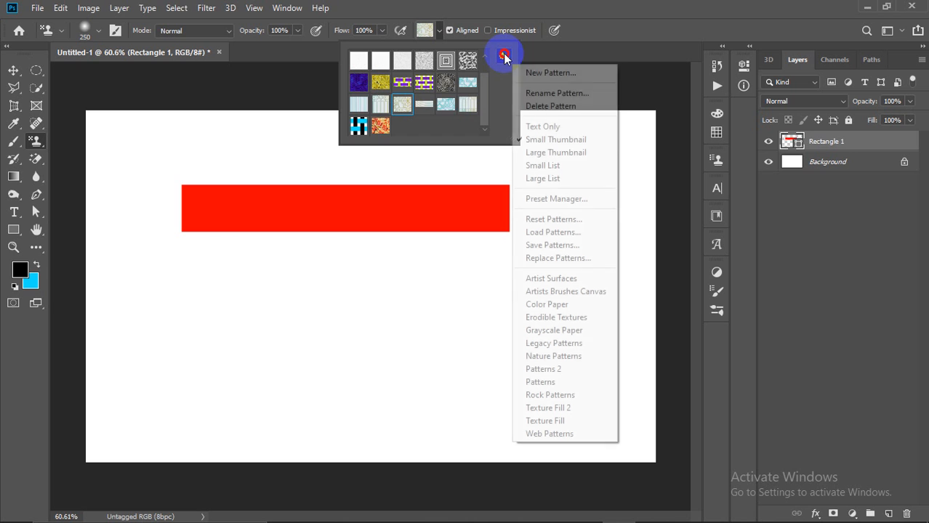
{"action": "left_click", "coordinate": [574, 232]}
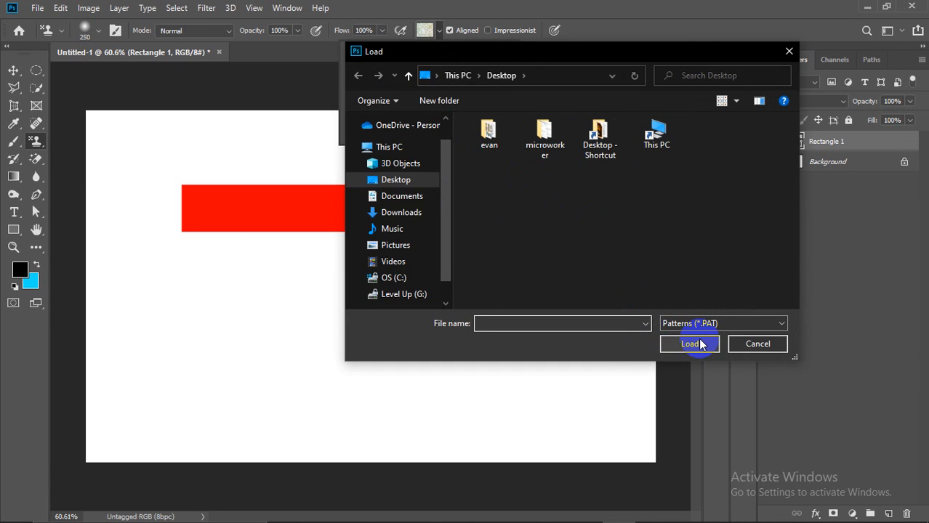
{"action": "left_click", "coordinate": [758, 344]}
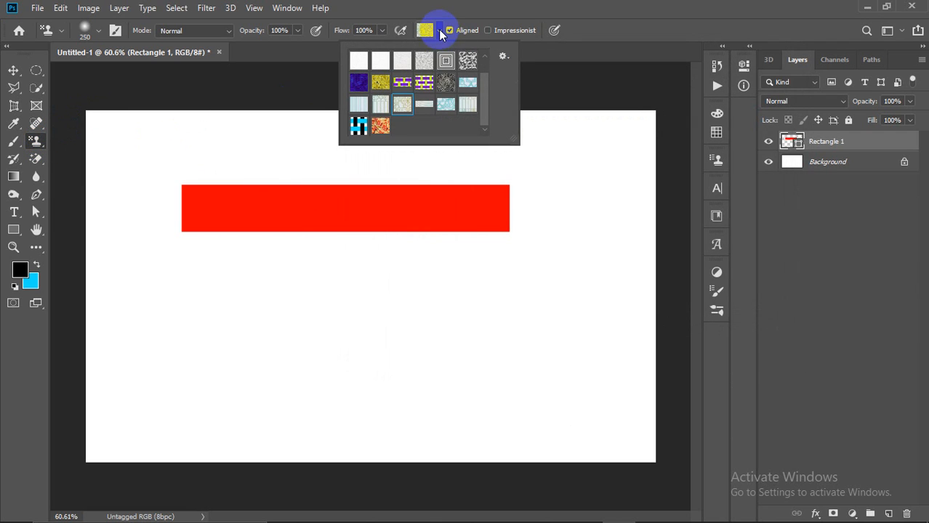
{"action": "left_click", "coordinate": [439, 31]}
{"action": "left_click", "coordinate": [441, 32]}
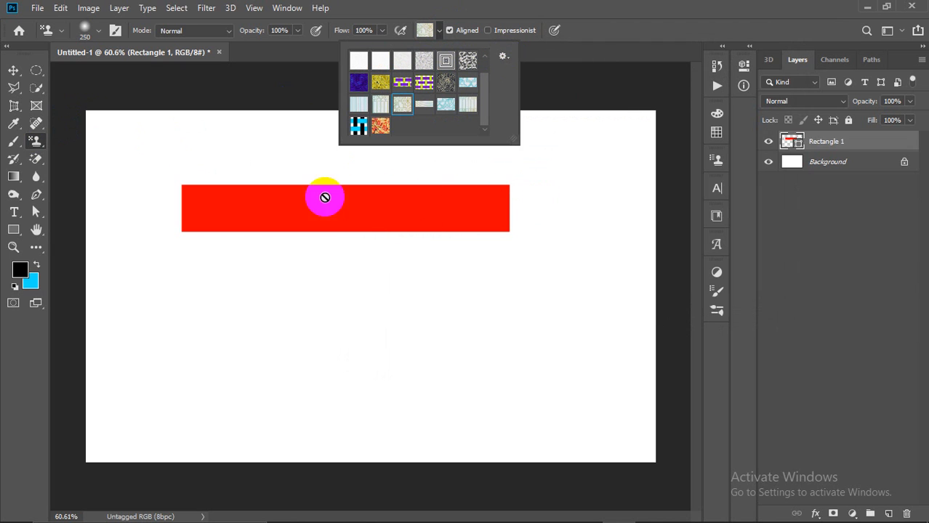
Step: Open the layer style of Rectangle 1 and apply a Pattern Overlay with the red-and-yellow floral pattern
{"action": "double_click", "coordinate": [843, 140]}
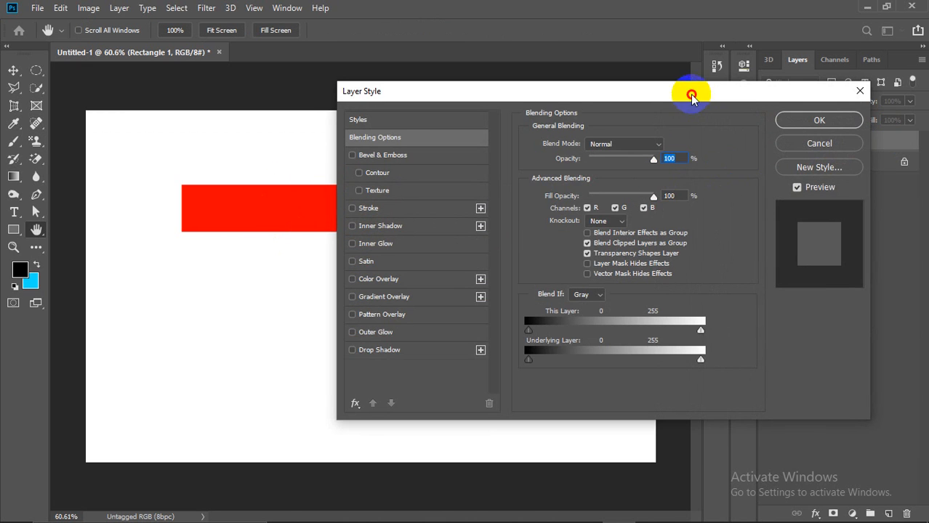
{"action": "left_click_drag", "start_coordinate": [683, 96], "coordinate": [791, 84]}
{"action": "left_click", "coordinate": [498, 304]}
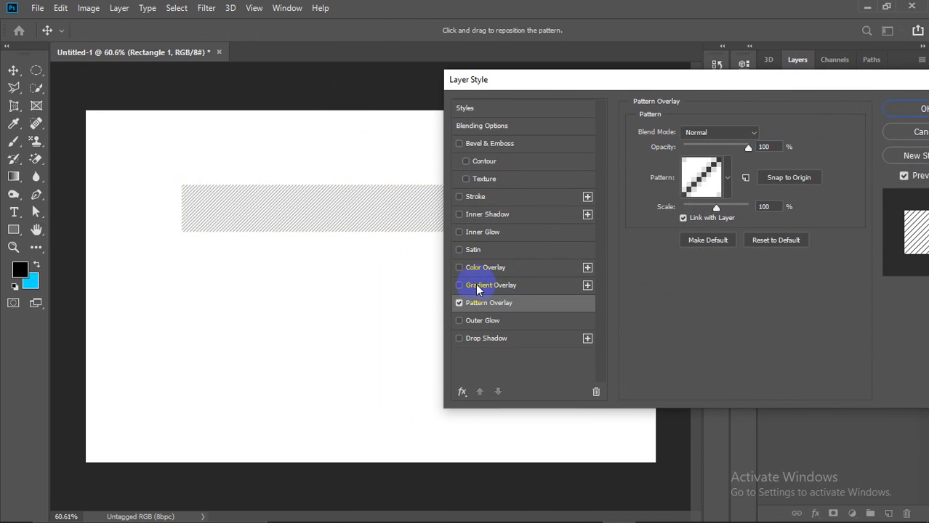
{"action": "left_click", "coordinate": [728, 178]}
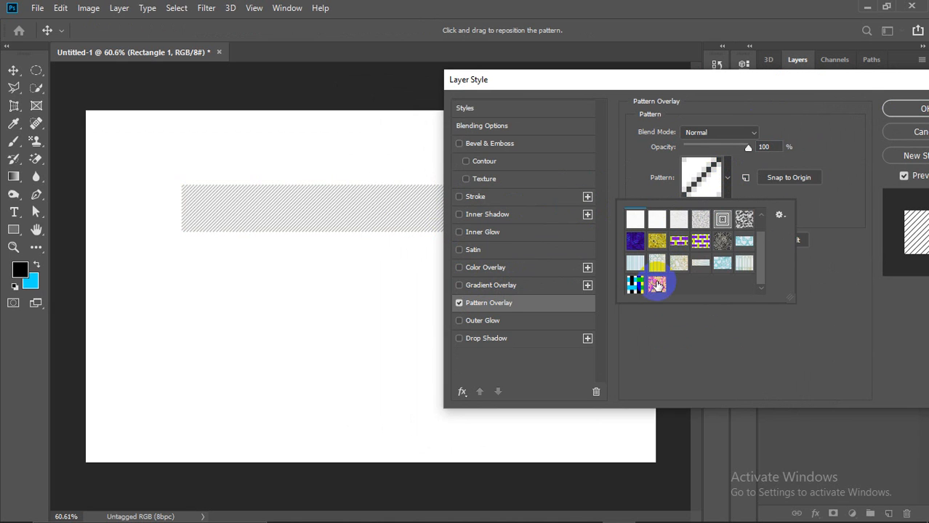
{"action": "left_click", "coordinate": [656, 283]}
{"action": "left_click", "coordinate": [726, 170]}
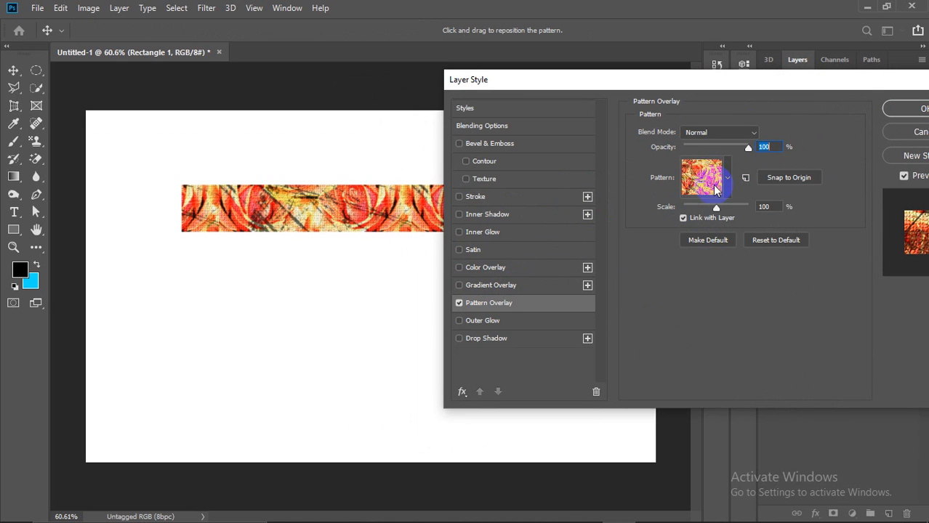
Step: Try the purple-and-green brick, the grey marbled and the blue-striped patterns as the rectangle's overlay
{"action": "left_click", "coordinate": [730, 180]}
{"action": "left_click", "coordinate": [678, 241]}
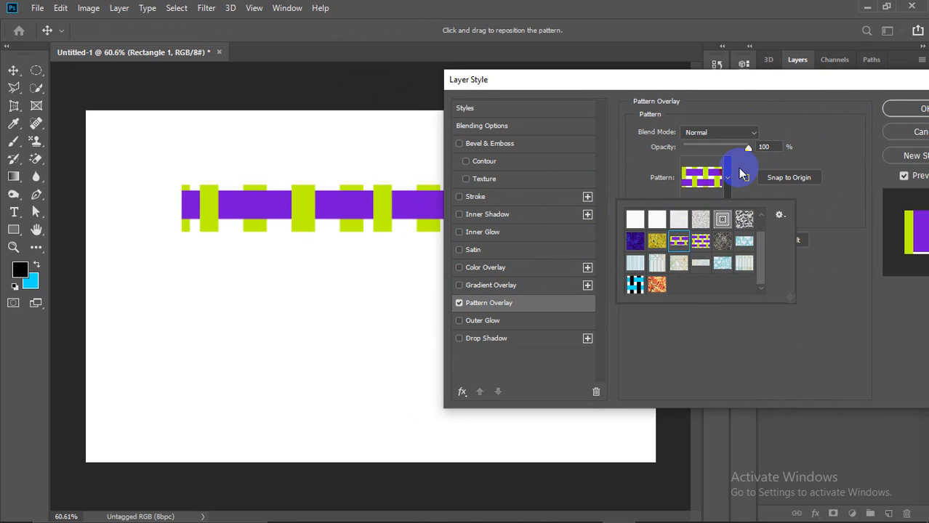
{"action": "left_click", "coordinate": [731, 177]}
{"action": "left_click", "coordinate": [726, 180]}
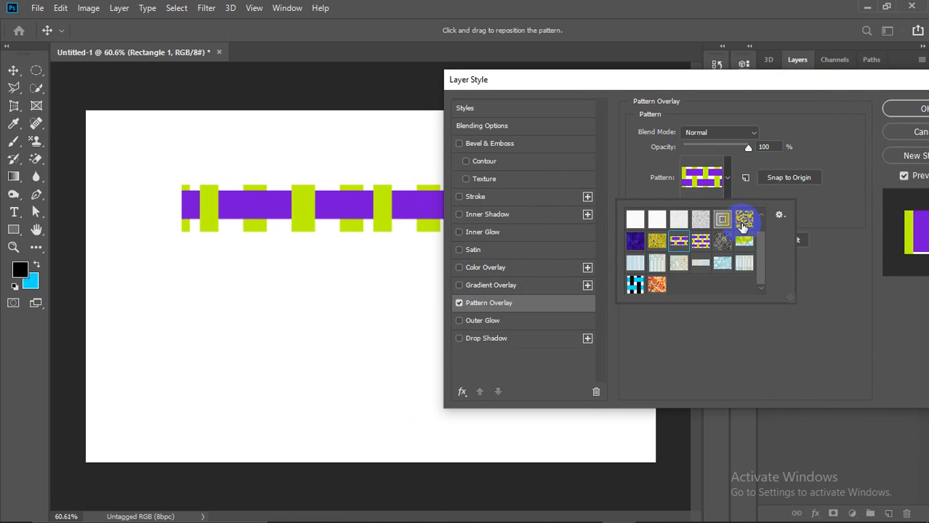
{"action": "left_click", "coordinate": [744, 219]}
{"action": "left_click", "coordinate": [729, 178]}
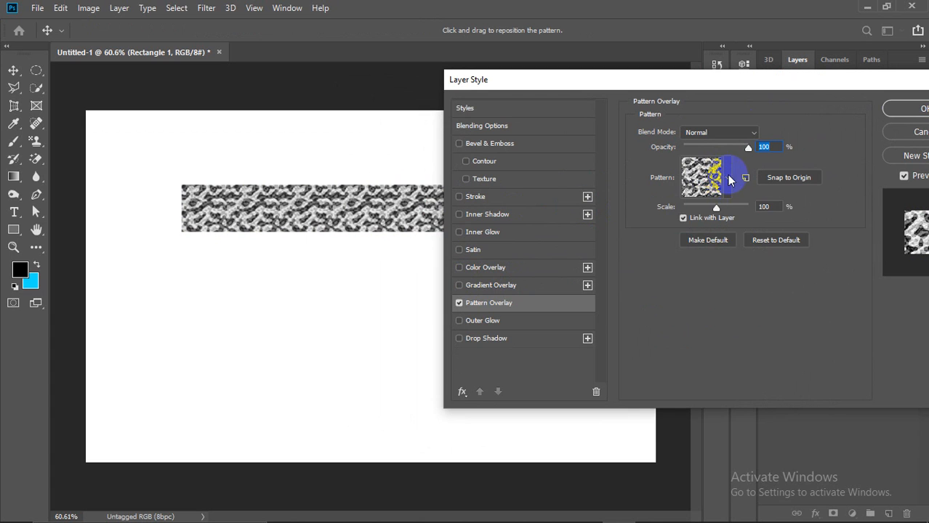
{"action": "left_click", "coordinate": [730, 181]}
{"action": "left_click", "coordinate": [635, 263]}
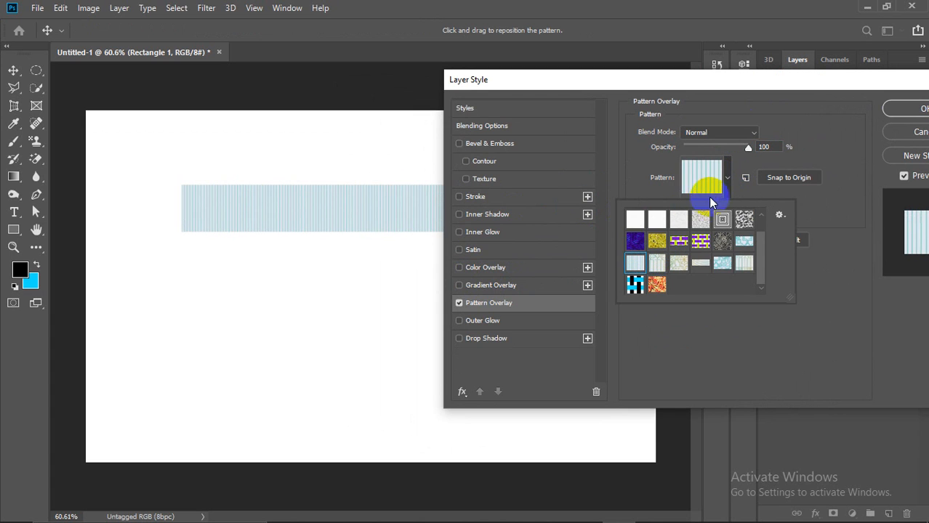
Step: Try the ornamented stripe pattern and the brick pattern, and settle on the yellow flower pattern for the overlay
{"action": "left_click", "coordinate": [700, 187]}
{"action": "left_click", "coordinate": [702, 183]}
{"action": "left_click", "coordinate": [678, 263]}
{"action": "left_click", "coordinate": [634, 263]}
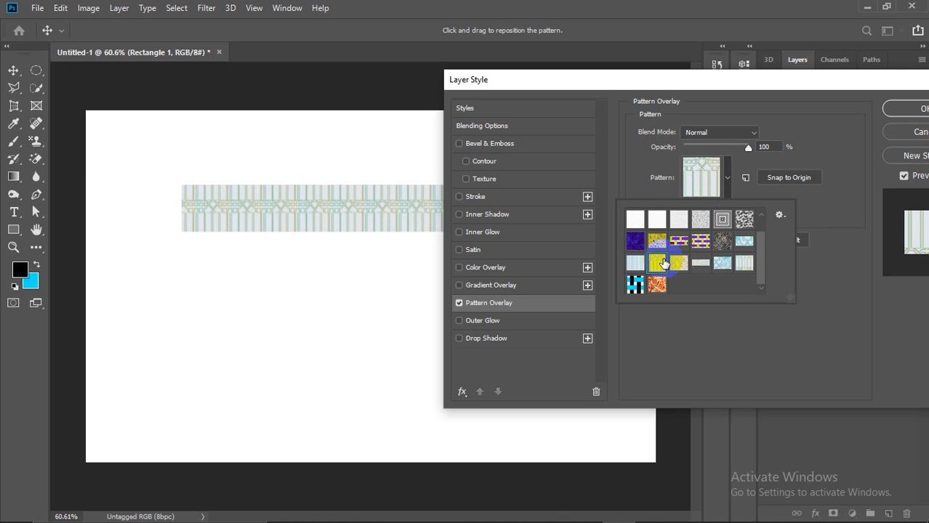
{"action": "left_click", "coordinate": [728, 183]}
{"action": "left_click", "coordinate": [729, 188]}
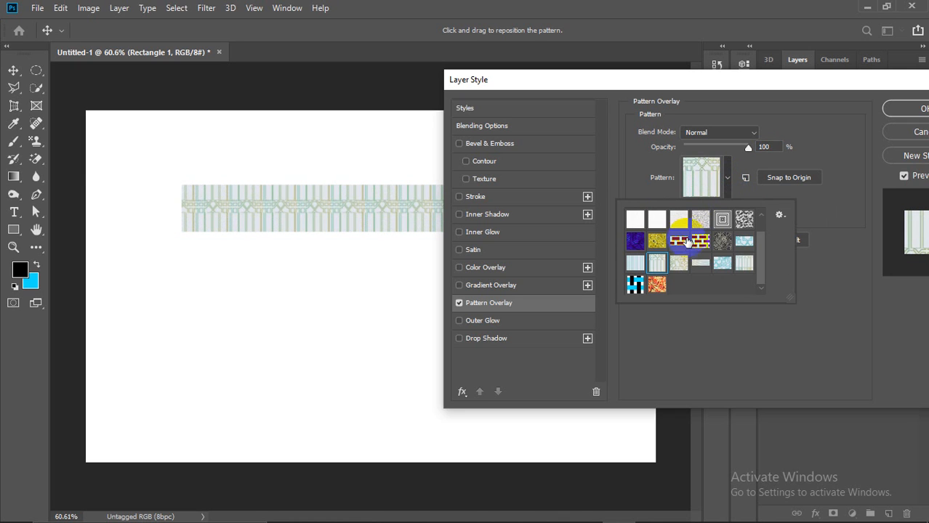
{"action": "left_click", "coordinate": [679, 241]}
{"action": "left_click", "coordinate": [656, 240]}
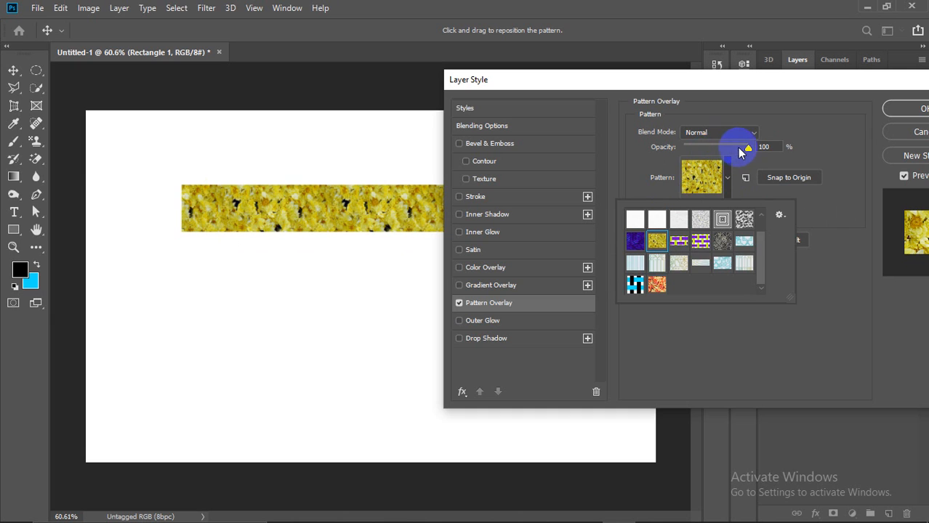
Step: Try a pattern opacity of 95% and a scale of 1%, ending with 100% opacity and 99% scale
{"action": "mouse_move", "coordinate": [748, 149]}
{"action": "left_mouse_down"}
{"action": "mouse_move", "coordinate": [691, 147]}
{"action": "mouse_move", "coordinate": [668, 156]}
{"action": "mouse_move", "coordinate": [746, 156]}
{"action": "left_mouse_up"}
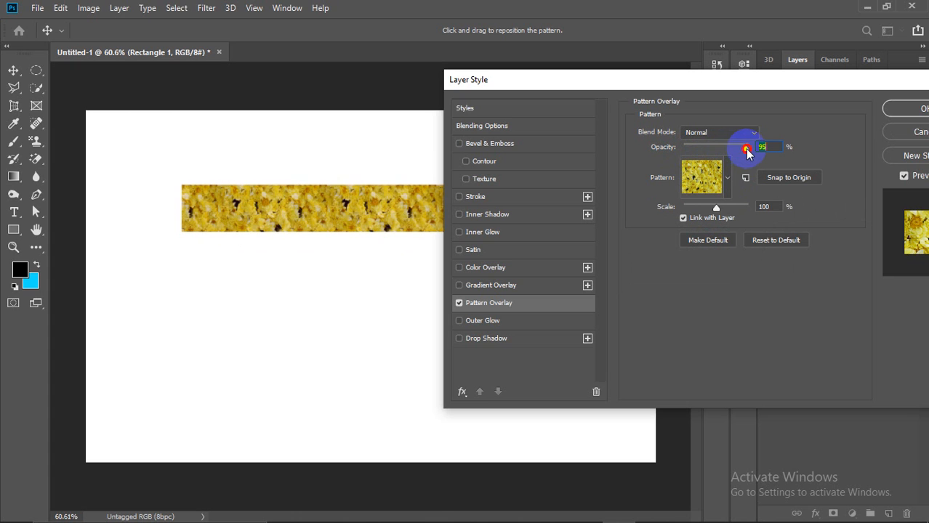
{"action": "left_click_drag", "start_coordinate": [716, 207], "coordinate": [677, 210]}
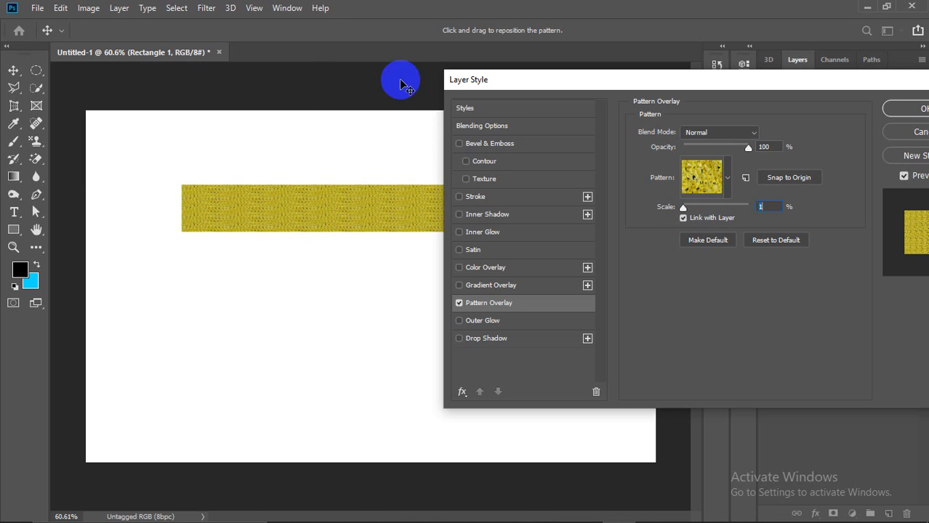
{"action": "left_click_drag", "start_coordinate": [686, 210], "coordinate": [717, 212]}
Step: Turn Pattern Overlay off, enable Gradient Overlay on the rectangle and show its settings
{"action": "left_click_drag", "start_coordinate": [804, 88], "coordinate": [780, 68]}
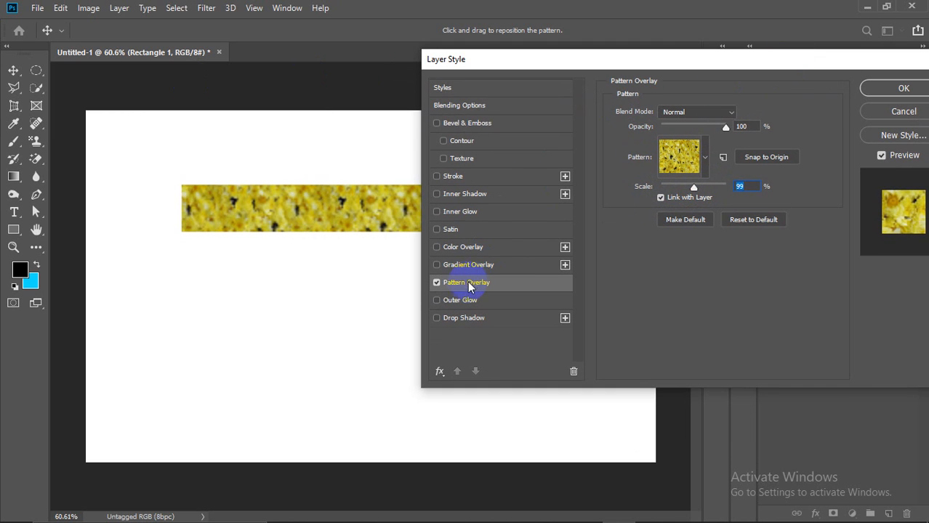
{"action": "left_click", "coordinate": [436, 283]}
{"action": "left_click", "coordinate": [437, 266]}
{"action": "left_click_drag", "start_coordinate": [349, 217], "coordinate": [383, 219]}
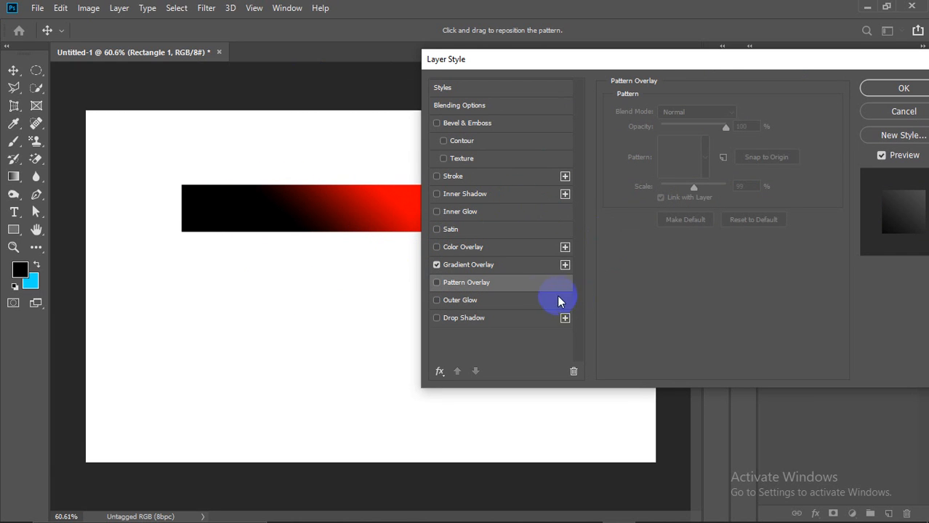
{"action": "left_click", "coordinate": [515, 268]}
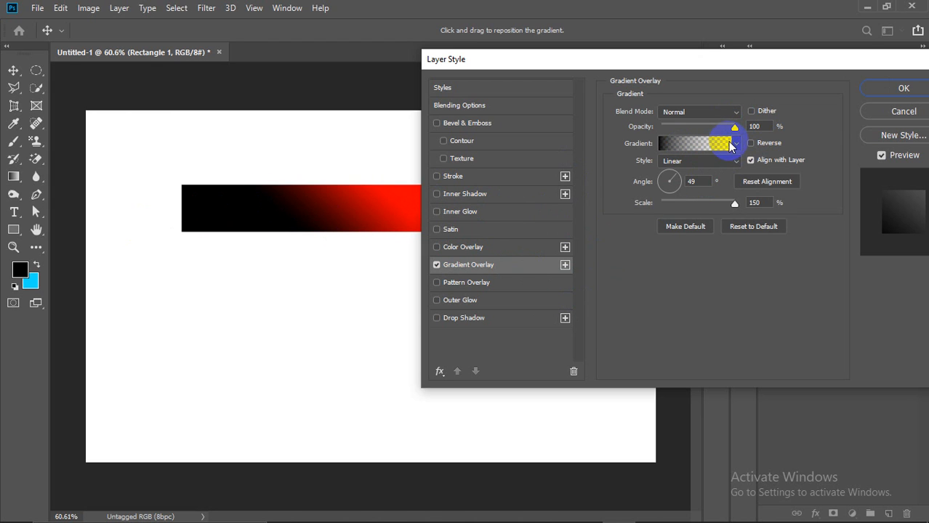
Step: Try several preset gradients, including the gold one, and apply the blue-to-white gradient to the overlay
{"action": "left_click", "coordinate": [726, 145]}
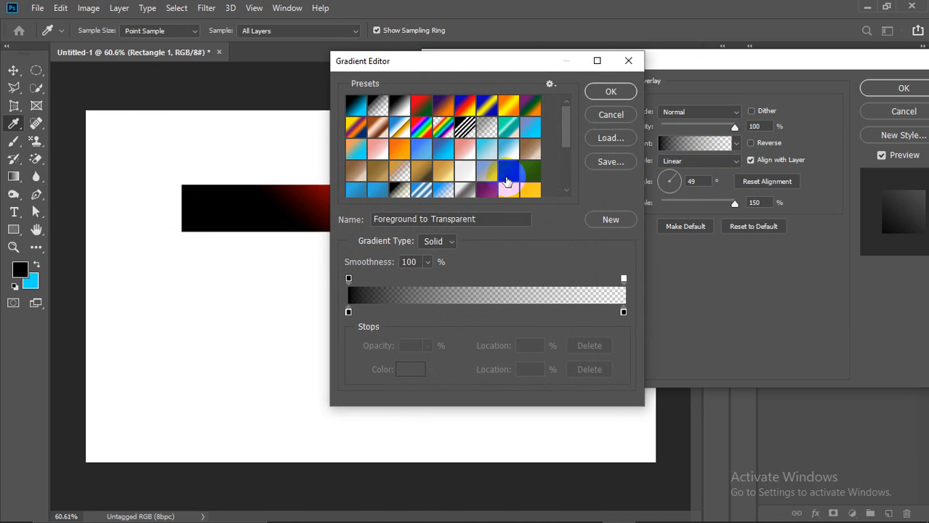
{"action": "left_click", "coordinate": [443, 148]}
{"action": "left_click", "coordinate": [464, 168]}
{"action": "left_click", "coordinate": [445, 173]}
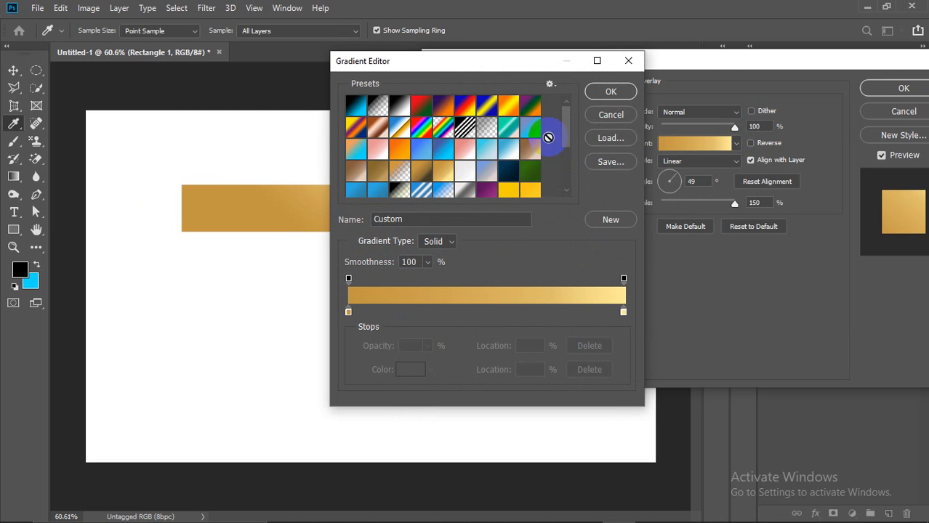
{"action": "left_click", "coordinate": [509, 149]}
{"action": "left_click", "coordinate": [605, 95]}
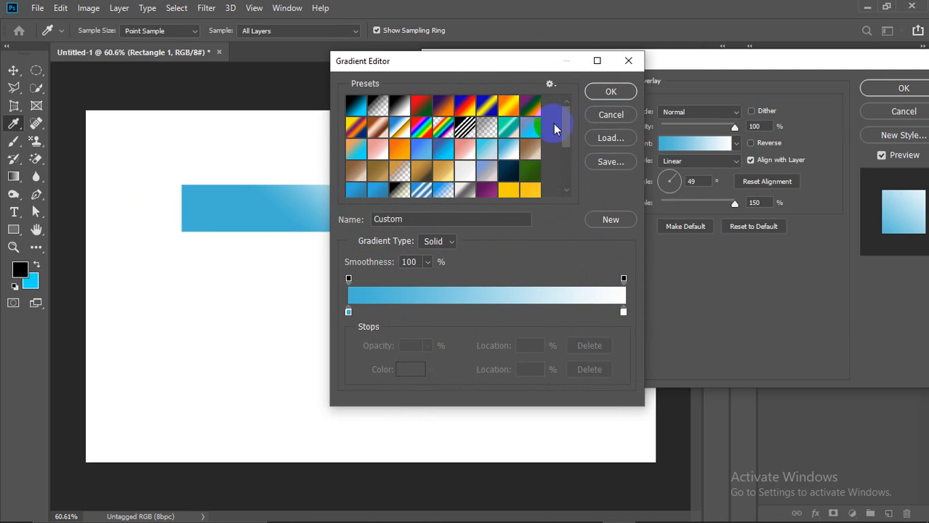
{"action": "left_click", "coordinate": [611, 93]}
Step: Try a gradient scale of 123%, set it back to 150% and turn Gradient Overlay off
{"action": "mouse_move", "coordinate": [737, 129]}
{"action": "left_mouse_down"}
{"action": "mouse_move", "coordinate": [658, 131]}
{"action": "mouse_move", "coordinate": [745, 129]}
{"action": "left_mouse_up"}
{"action": "mouse_move", "coordinate": [734, 206]}
{"action": "left_mouse_down"}
{"action": "mouse_move", "coordinate": [644, 207]}
{"action": "mouse_move", "coordinate": [744, 201]}
{"action": "mouse_move", "coordinate": [649, 206]}
{"action": "mouse_move", "coordinate": [719, 206]}
{"action": "left_mouse_up"}
{"action": "left_click_drag", "start_coordinate": [676, 63], "coordinate": [798, 74]}
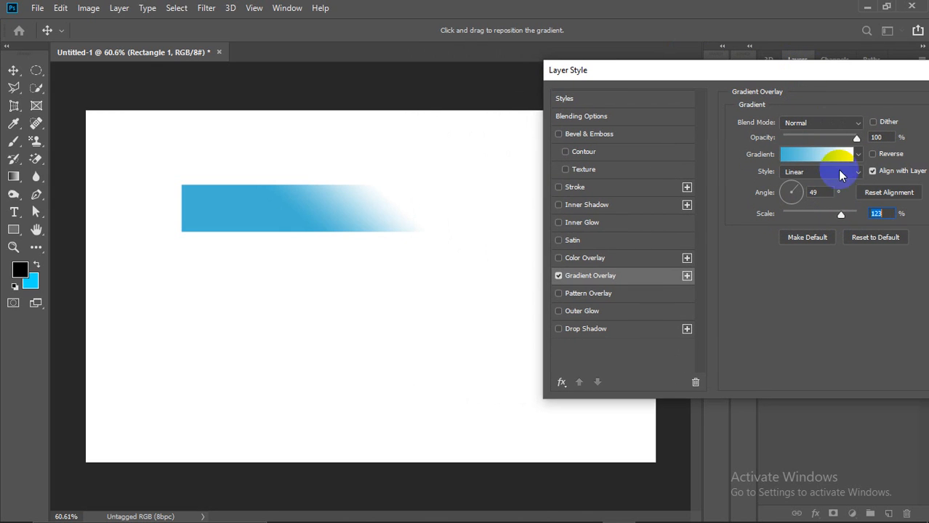
{"action": "left_click_drag", "start_coordinate": [841, 214], "coordinate": [907, 213]}
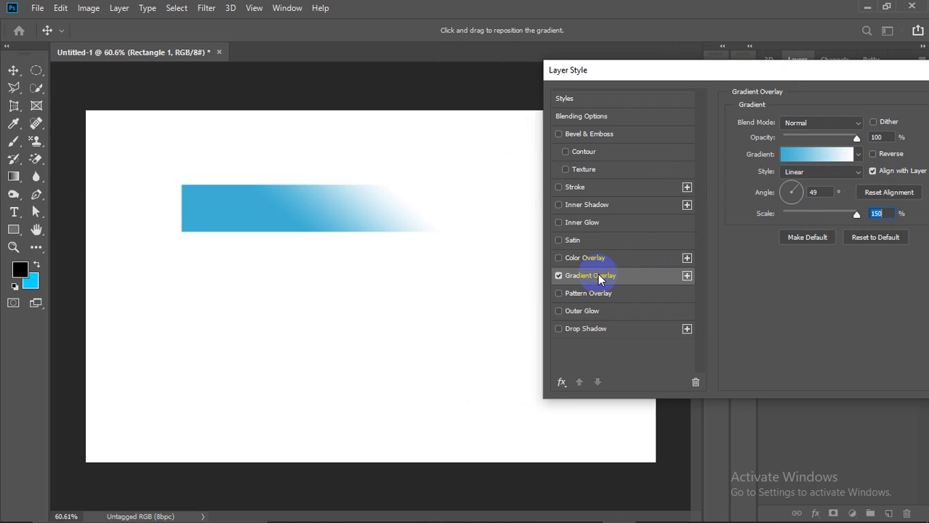
{"action": "left_click", "coordinate": [559, 275]}
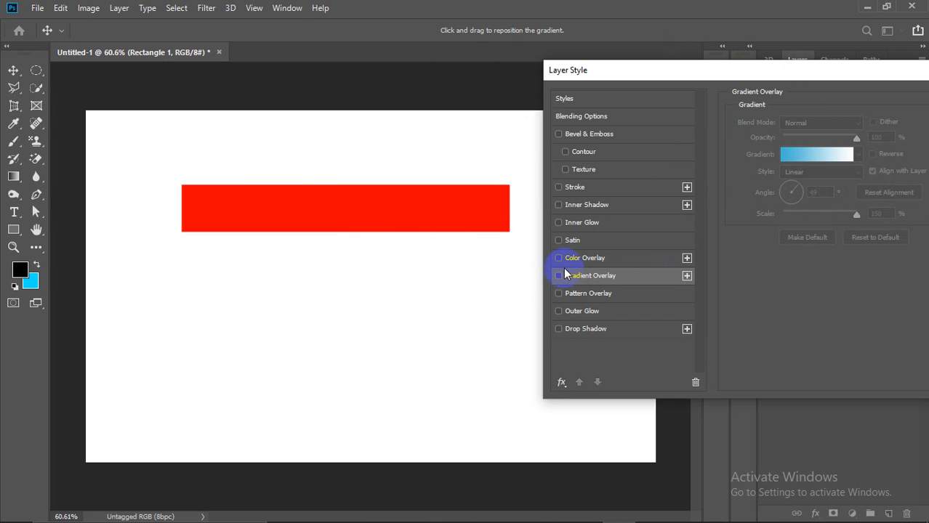
Step: Enable Color Overlay on the rectangle and set the overlay colour to green 01ff97
{"action": "left_click", "coordinate": [582, 259]}
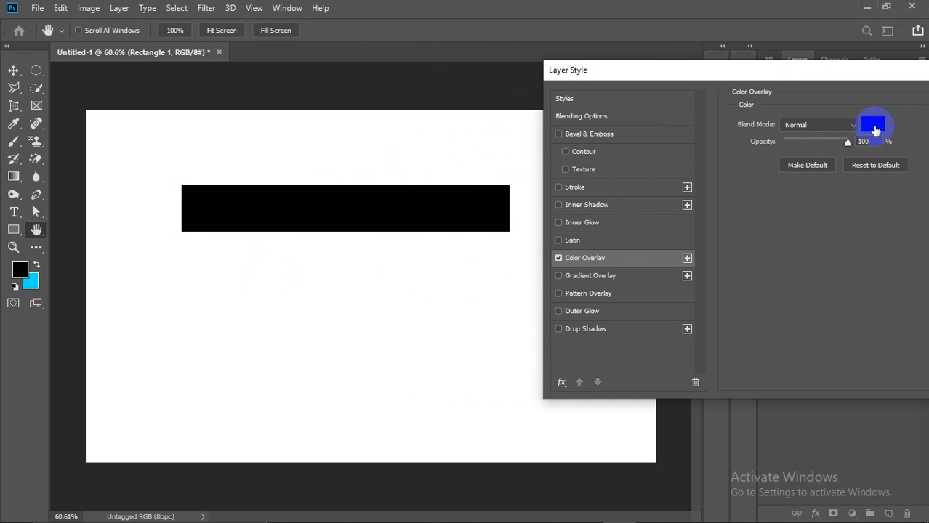
{"action": "left_click", "coordinate": [872, 125]}
{"action": "left_click", "coordinate": [730, 185]}
{"action": "left_click", "coordinate": [868, 106]}
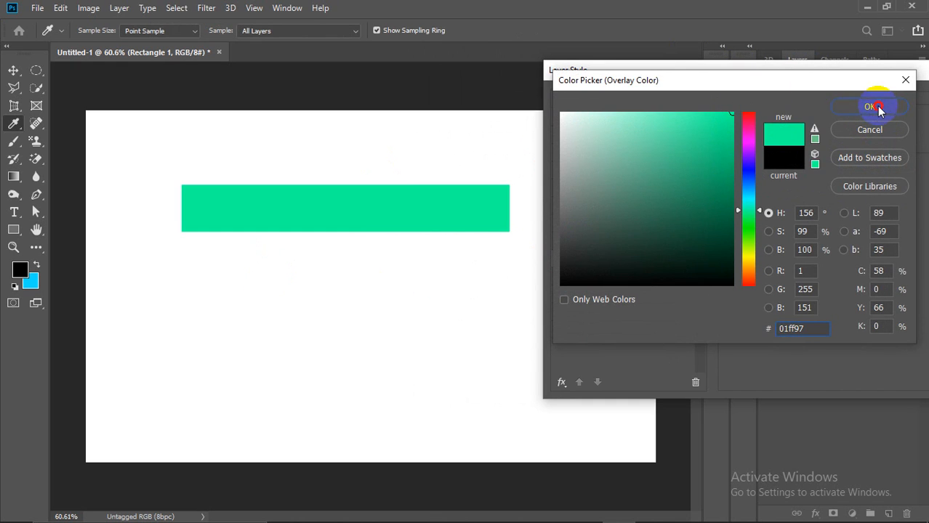
Step: Change the Color Overlay colour to blue 0018ff
{"action": "left_click", "coordinate": [874, 129]}
{"action": "left_click", "coordinate": [715, 209]}
{"action": "left_click", "coordinate": [615, 118]}
{"action": "left_click", "coordinate": [732, 181]}
{"action": "left_click_drag", "start_coordinate": [748, 181], "coordinate": [764, 104]}
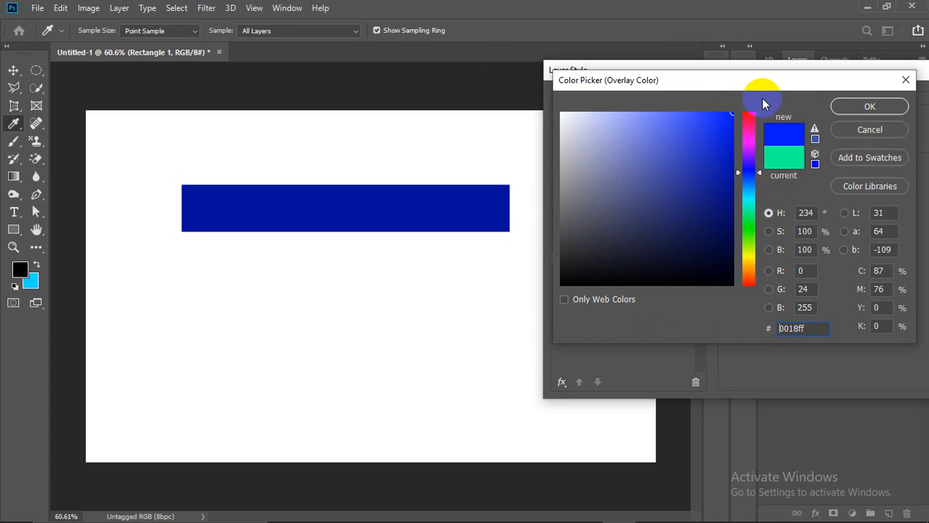
{"action": "left_click", "coordinate": [879, 107]}
Step: Try Color Overlay opacities of 0% and 34%, set 46%, and turn Color Overlay off
{"action": "left_click_drag", "start_coordinate": [845, 146], "coordinate": [777, 151]}
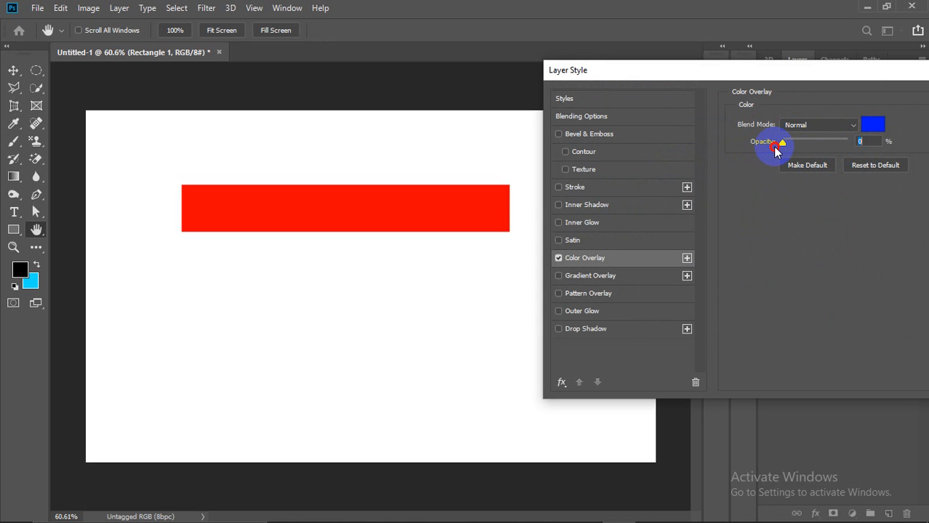
{"action": "left_click_drag", "start_coordinate": [776, 151], "coordinate": [825, 155]}
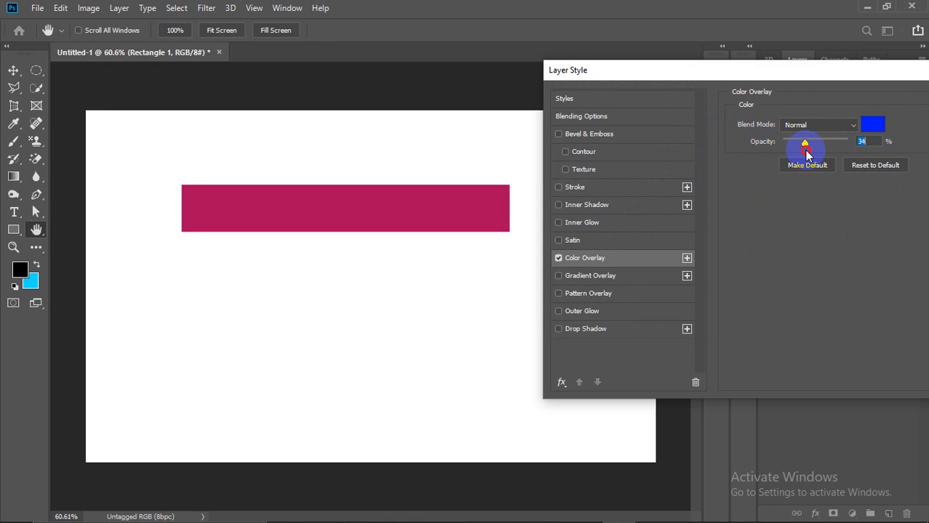
{"action": "mouse_move", "coordinate": [812, 149]}
{"action": "left_mouse_down"}
{"action": "mouse_move", "coordinate": [800, 151]}
{"action": "mouse_move", "coordinate": [814, 153]}
{"action": "left_mouse_up"}
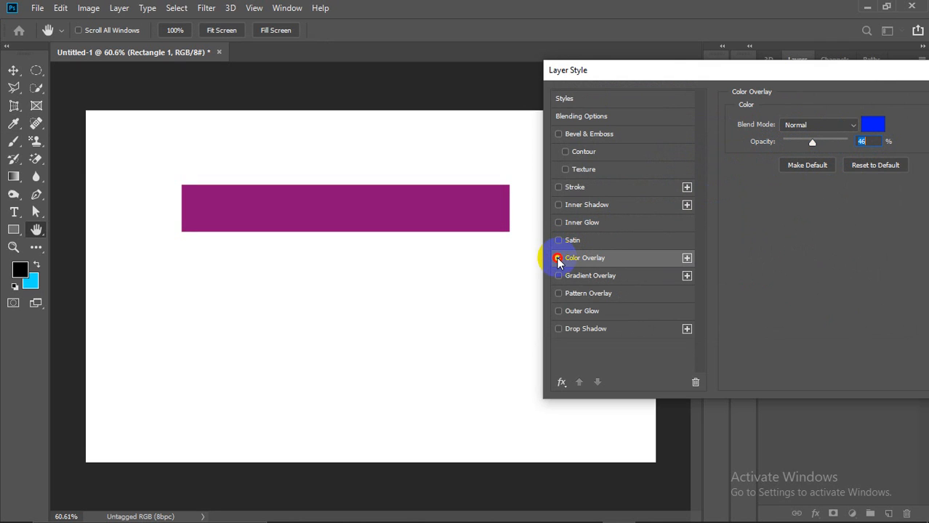
{"action": "left_click", "coordinate": [557, 259]}
Step: Enable the Satin effect on the rectangle and raise its opacity to 91%
{"action": "left_click", "coordinate": [559, 240]}
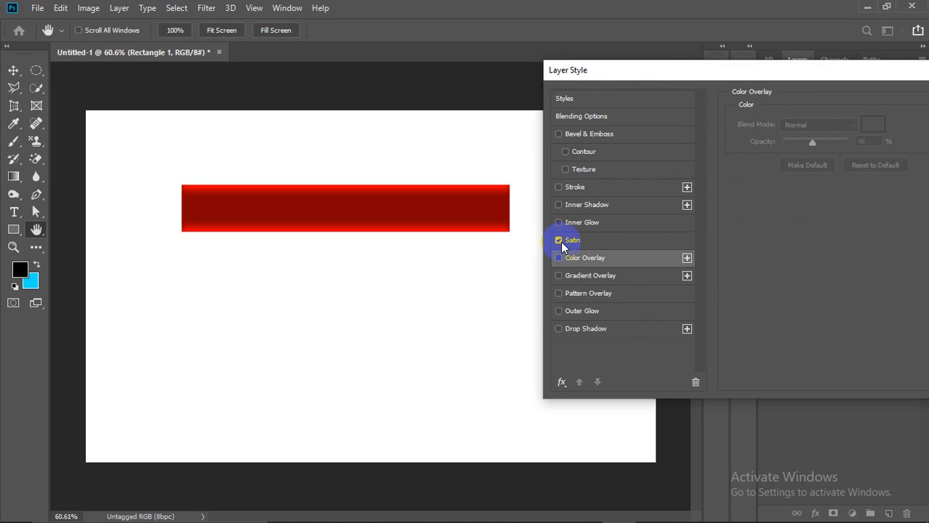
{"action": "left_click", "coordinate": [611, 244]}
{"action": "mouse_move", "coordinate": [819, 140]}
{"action": "left_mouse_down"}
{"action": "mouse_move", "coordinate": [839, 139]}
{"action": "mouse_move", "coordinate": [760, 148]}
{"action": "mouse_move", "coordinate": [844, 145]}
{"action": "left_mouse_up"}
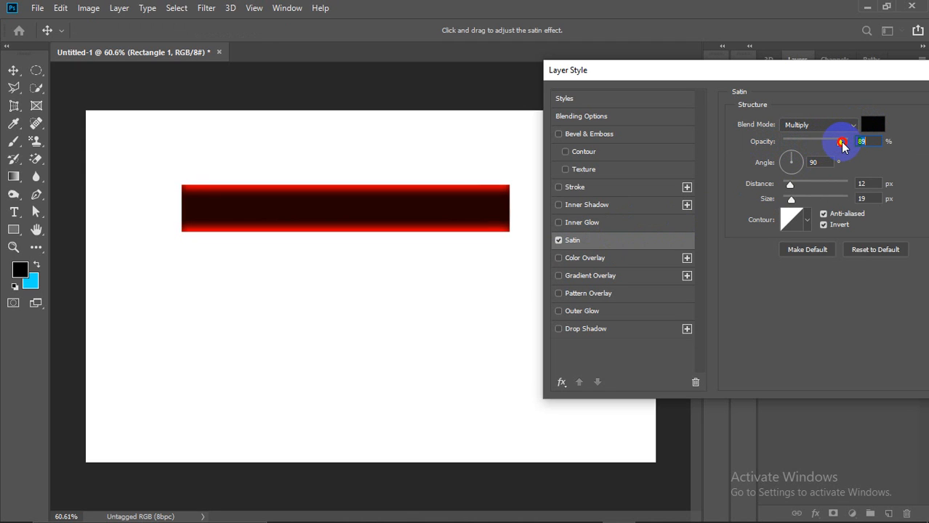
Step: Set the Satin colour to bright green and its blend mode to Normal
{"action": "left_click", "coordinate": [873, 124]}
{"action": "left_click", "coordinate": [702, 157]}
{"action": "left_click", "coordinate": [733, 113]}
{"action": "left_click", "coordinate": [844, 106]}
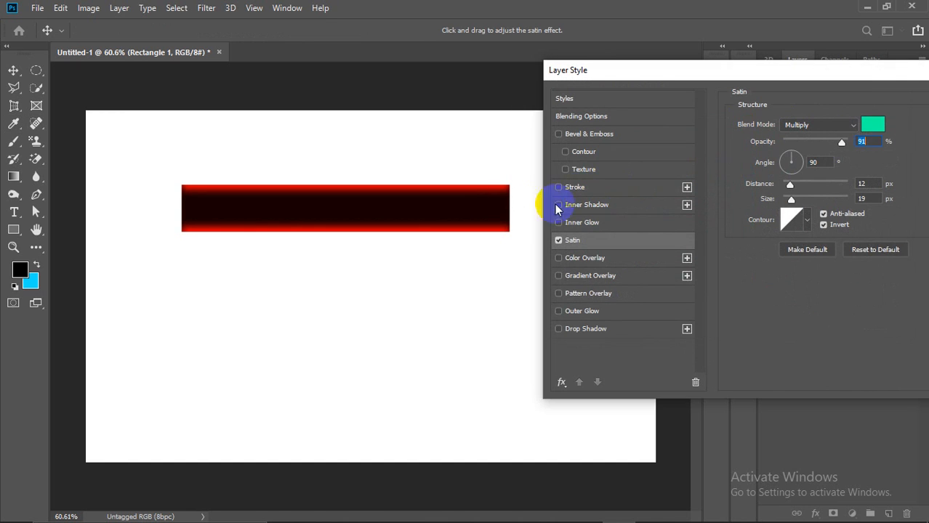
{"action": "left_click", "coordinate": [829, 124]}
{"action": "left_click", "coordinate": [826, 137]}
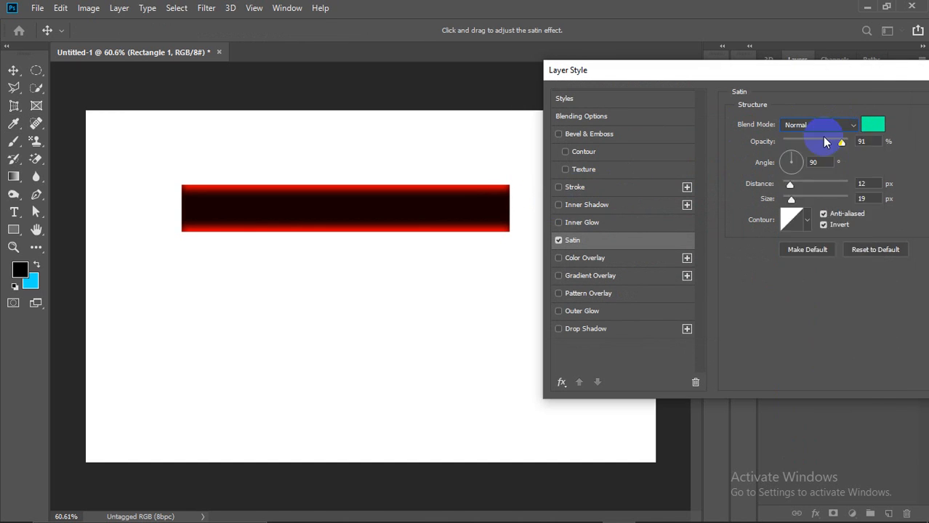
Step: Set the Satin distance to 28 px, the size to 32 px and the opacity to 43%
{"action": "mouse_move", "coordinate": [839, 140]}
{"action": "left_mouse_down"}
{"action": "mouse_move", "coordinate": [773, 152]}
{"action": "mouse_move", "coordinate": [827, 151]}
{"action": "left_mouse_up"}
{"action": "left_click_drag", "start_coordinate": [790, 184], "coordinate": [798, 206]}
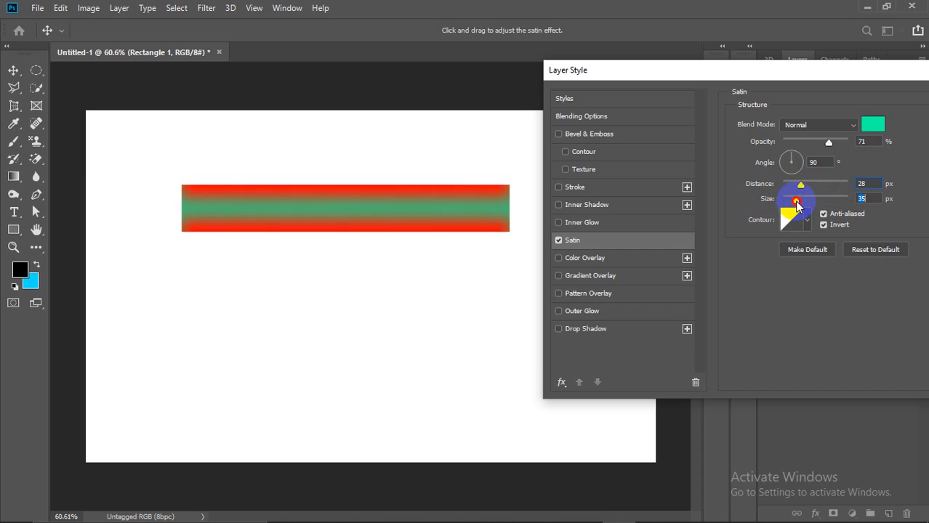
{"action": "mouse_move", "coordinate": [829, 143]}
{"action": "left_mouse_down"}
{"action": "mouse_move", "coordinate": [837, 141]}
{"action": "mouse_move", "coordinate": [804, 150]}
{"action": "mouse_move", "coordinate": [815, 151]}
{"action": "left_mouse_up"}
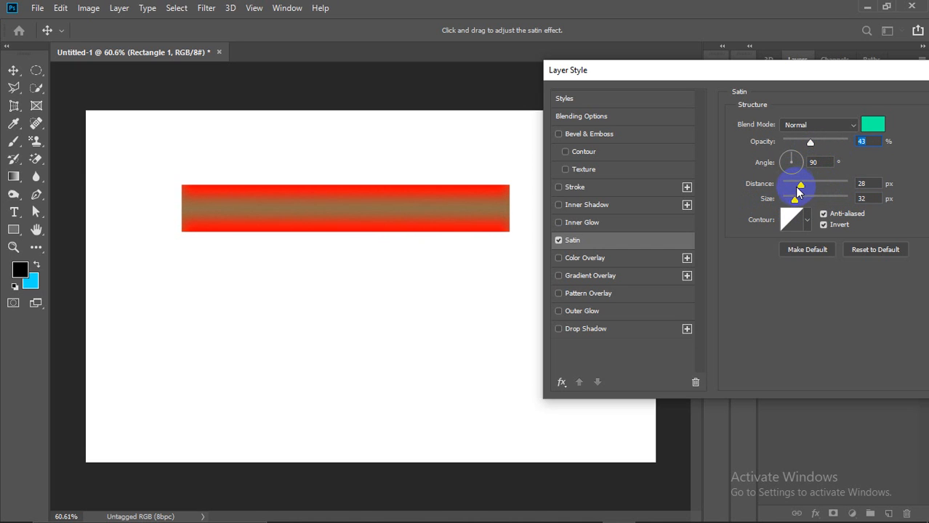
Step: Try a Satin distance of 46 px and a size of 125 px, and turn the Satin effect off
{"action": "left_click", "coordinate": [801, 184]}
{"action": "mouse_move", "coordinate": [802, 186]}
{"action": "left_mouse_down"}
{"action": "mouse_move", "coordinate": [832, 187]}
{"action": "mouse_move", "coordinate": [811, 199]}
{"action": "left_mouse_up"}
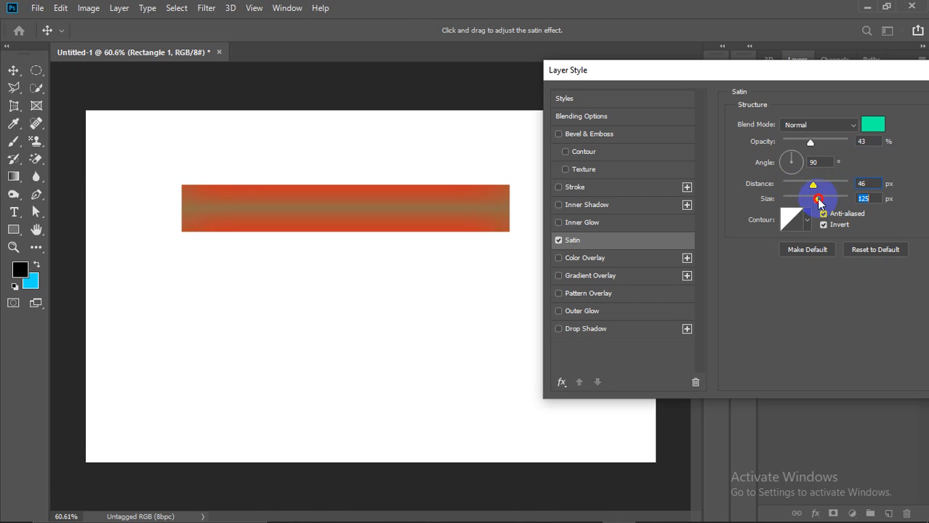
{"action": "left_click", "coordinate": [556, 242]}
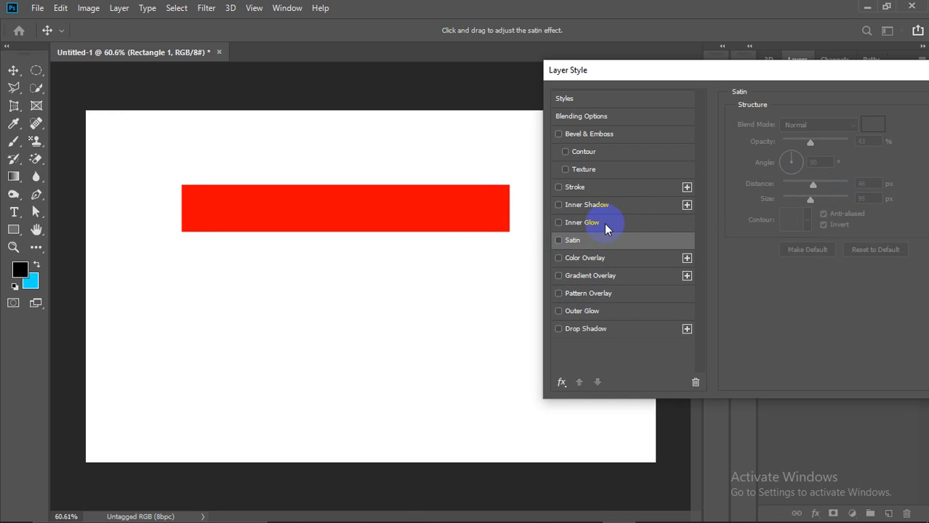
Step: Enable Inner Glow on the rectangle with 100% opacity and a size of 57 px
{"action": "left_click", "coordinate": [585, 224]}
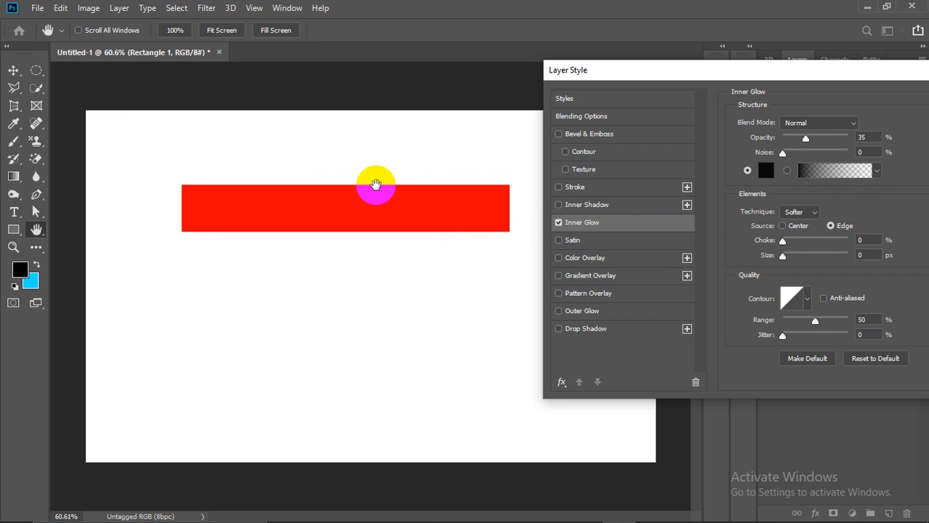
{"action": "left_click_drag", "start_coordinate": [806, 139], "coordinate": [860, 139]}
{"action": "left_click", "coordinate": [783, 154]}
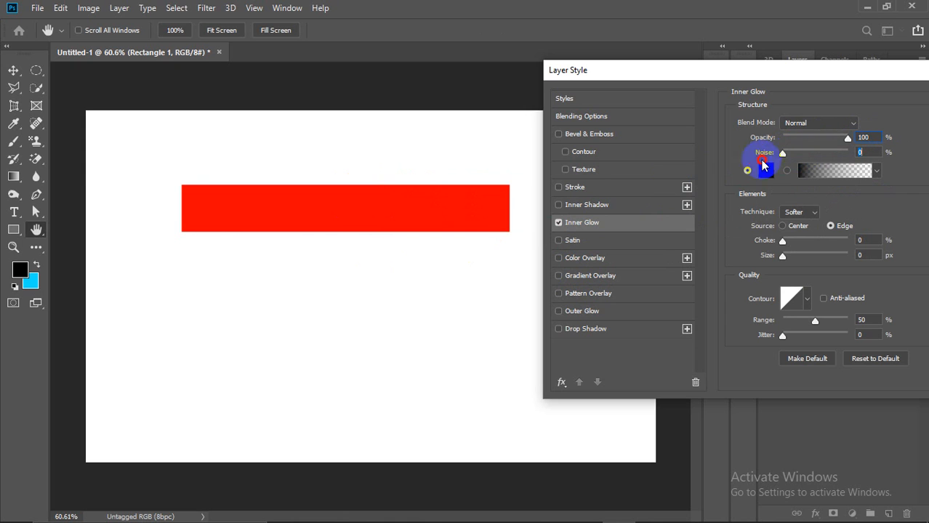
{"action": "left_click_drag", "start_coordinate": [782, 241], "coordinate": [803, 260]}
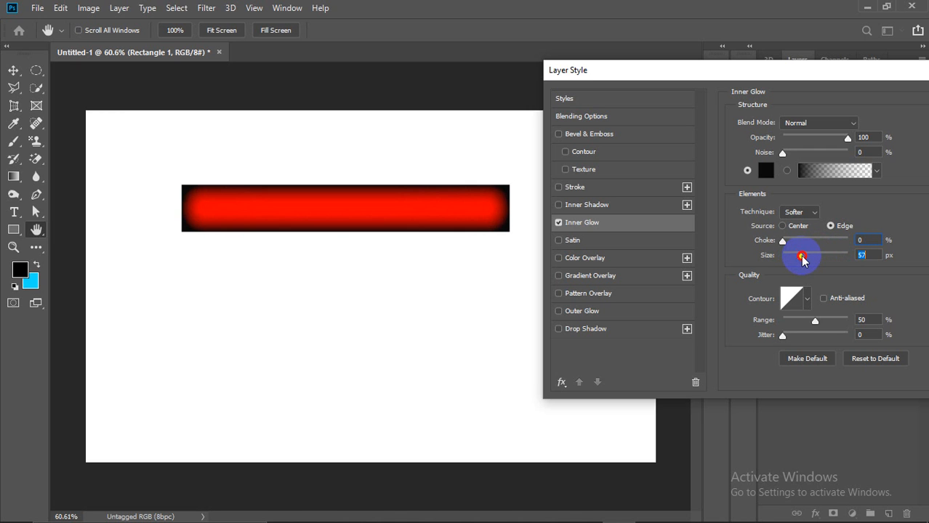
Step: Set the Inner Glow colour to 00ff00, with a choke of 9% and a size of 16 px
{"action": "left_click", "coordinate": [766, 172]}
{"action": "type", "text": "00ff00"}
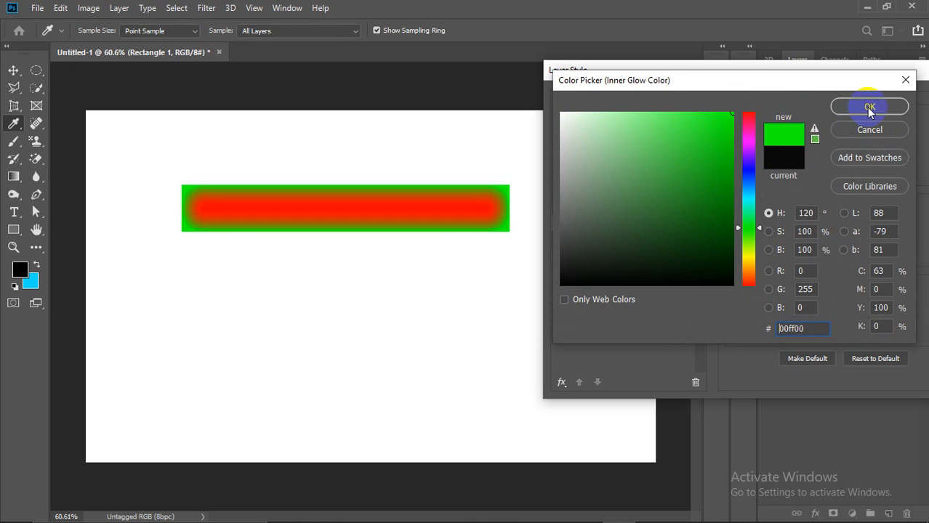
{"action": "left_click", "coordinate": [867, 106]}
{"action": "left_click_drag", "start_coordinate": [807, 260], "coordinate": [841, 260]}
{"action": "left_click_drag", "start_coordinate": [814, 263], "coordinate": [788, 249]}
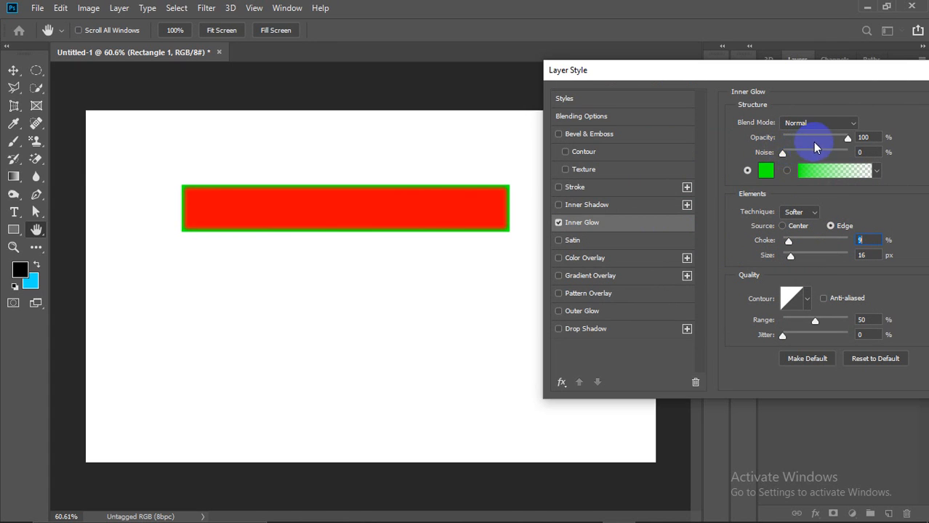
Step: Try Inner Glow at 52% opacity with 17% choke and a 73 px size, and turn Inner Glow off
{"action": "left_click_drag", "start_coordinate": [783, 155], "coordinate": [696, 174]}
{"action": "left_click_drag", "start_coordinate": [849, 139], "coordinate": [819, 154]}
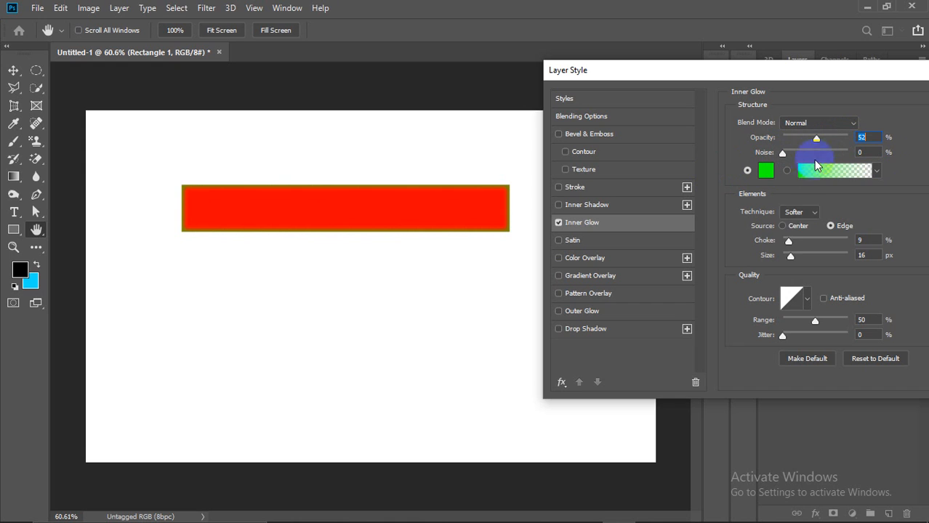
{"action": "left_click_drag", "start_coordinate": [788, 241], "coordinate": [809, 259]}
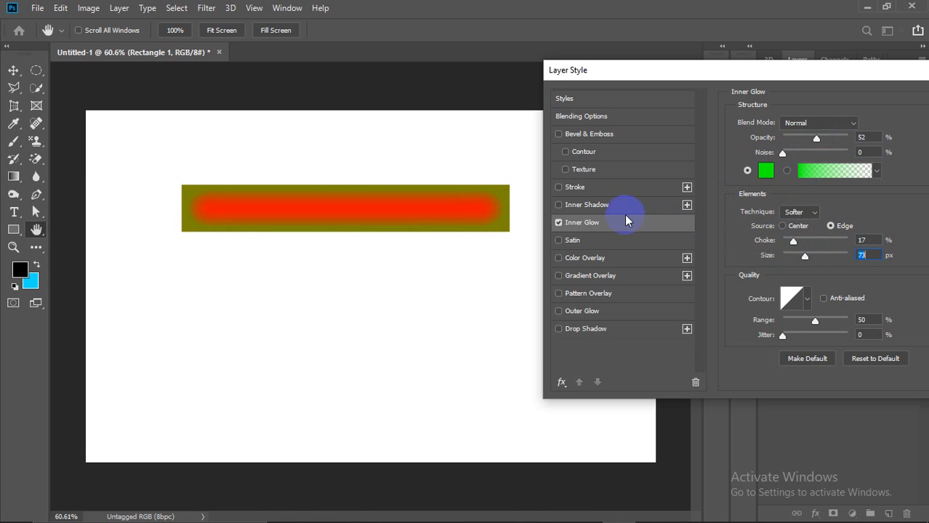
{"action": "left_click", "coordinate": [558, 223]}
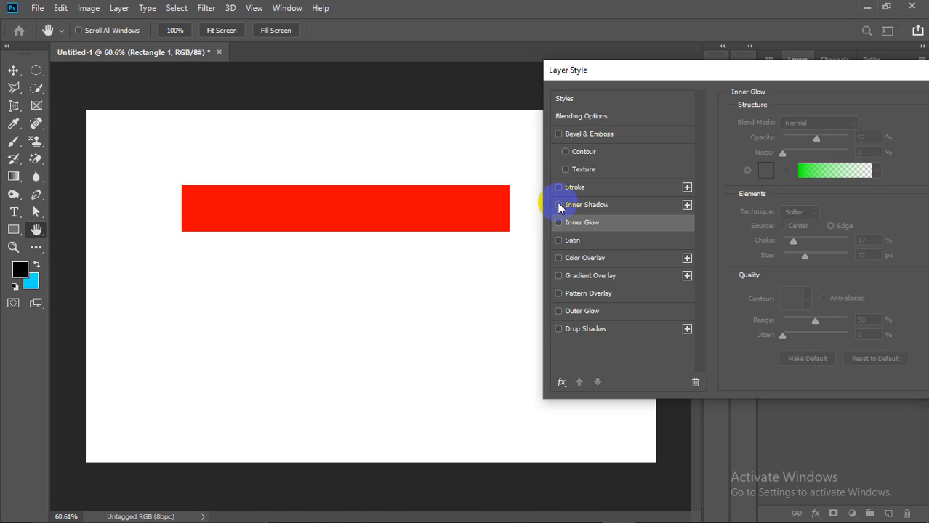
Step: Enable Inner Shadow on the rectangle with Normal blend mode and 70% opacity
{"action": "left_click", "coordinate": [594, 204]}
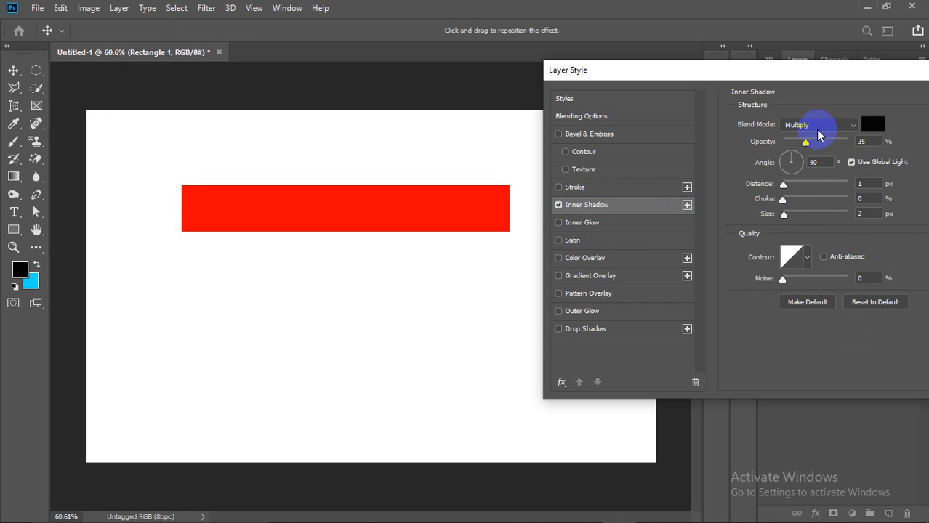
{"action": "left_click", "coordinate": [815, 126]}
{"action": "left_click", "coordinate": [814, 129]}
{"action": "left_click", "coordinate": [814, 125]}
{"action": "left_click", "coordinate": [808, 131]}
{"action": "left_click_drag", "start_coordinate": [806, 142], "coordinate": [831, 145]}
Step: Set the Inner Shadow colour to pink ff00ae
{"action": "left_click", "coordinate": [873, 124]}
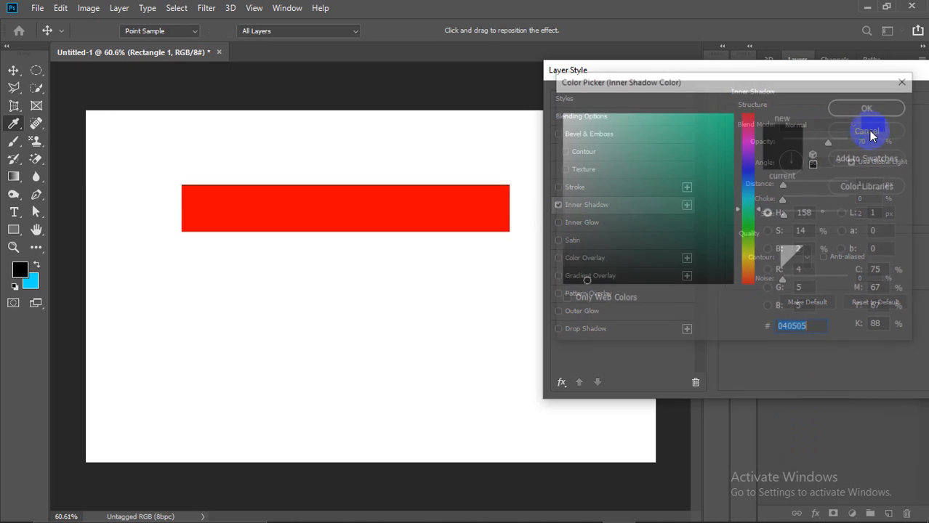
{"action": "left_click_drag", "start_coordinate": [700, 178], "coordinate": [730, 113]}
{"action": "left_click", "coordinate": [751, 131]}
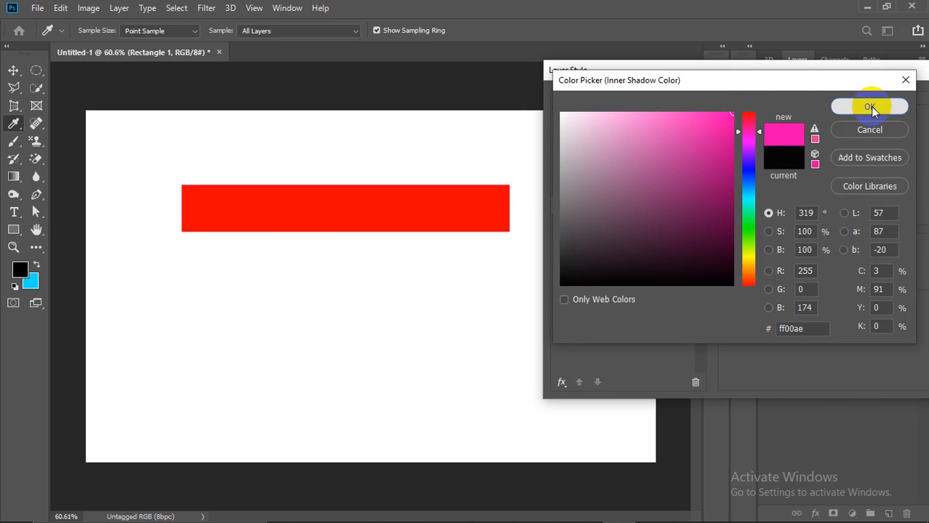
{"action": "left_click", "coordinate": [870, 106]}
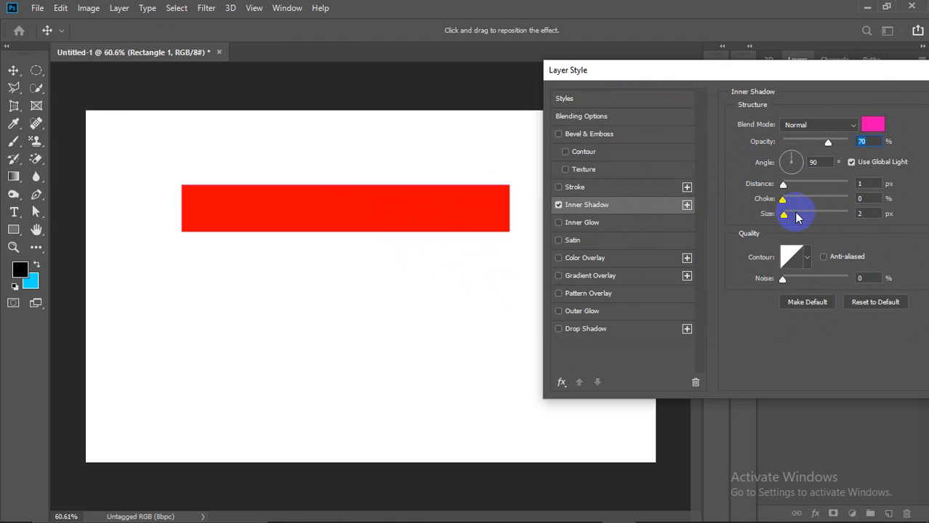
Step: Set the Inner Shadow opacity to 100%, the size to 57 px and the angle to -175°
{"action": "left_click", "coordinate": [792, 163]}
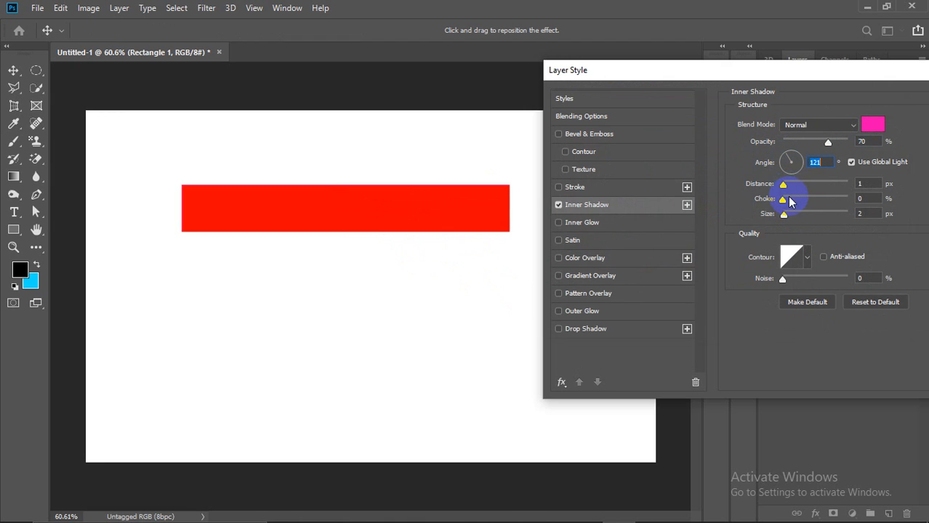
{"action": "left_click_drag", "start_coordinate": [784, 214], "coordinate": [796, 214]}
{"action": "left_click_drag", "start_coordinate": [828, 141], "coordinate": [848, 142]}
{"action": "left_click_drag", "start_coordinate": [795, 214], "coordinate": [808, 221]}
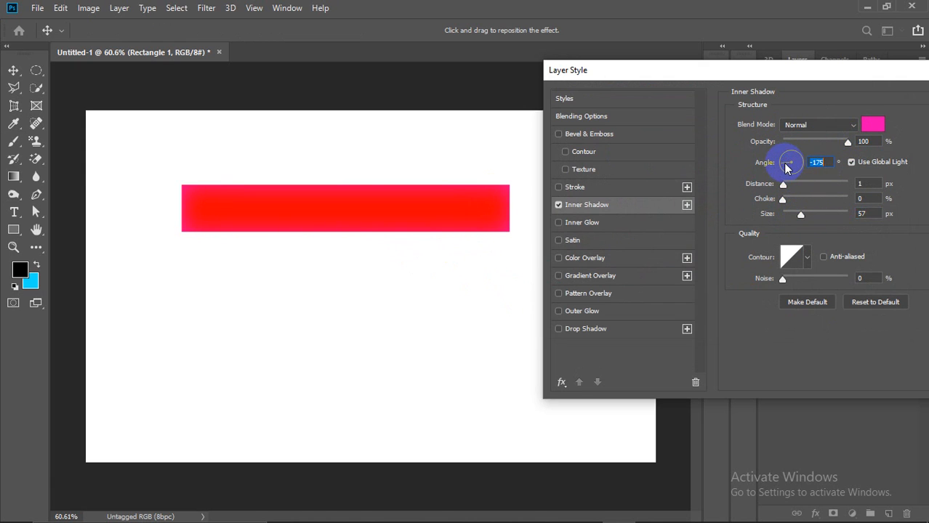
Step: Set the Inner Shadow choke to 39%, the angle to 90° and the distance to 0 px, and turn Inner Shadow off
{"action": "left_click_drag", "start_coordinate": [783, 199], "coordinate": [828, 211]}
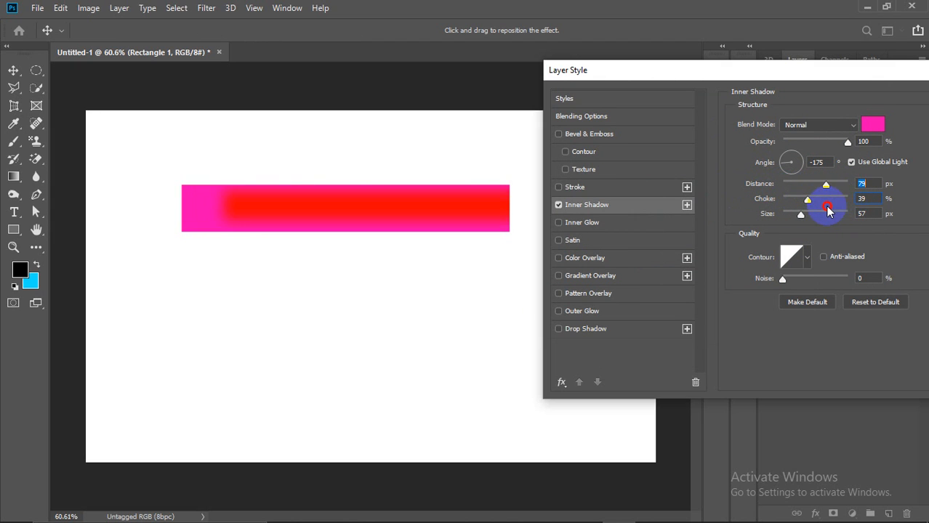
{"action": "left_click", "coordinate": [792, 162]}
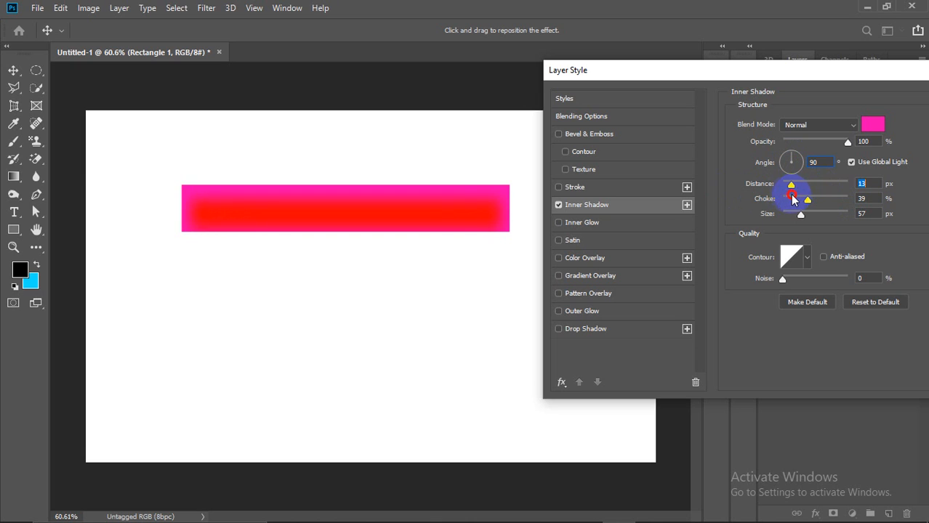
{"action": "left_click_drag", "start_coordinate": [790, 200], "coordinate": [756, 204]}
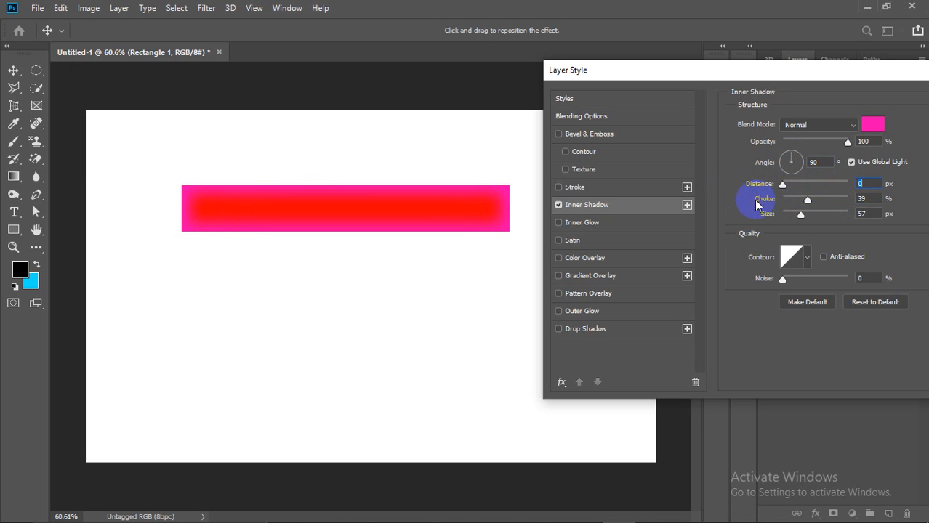
{"action": "left_click", "coordinate": [567, 210]}
{"action": "left_click", "coordinate": [558, 205]}
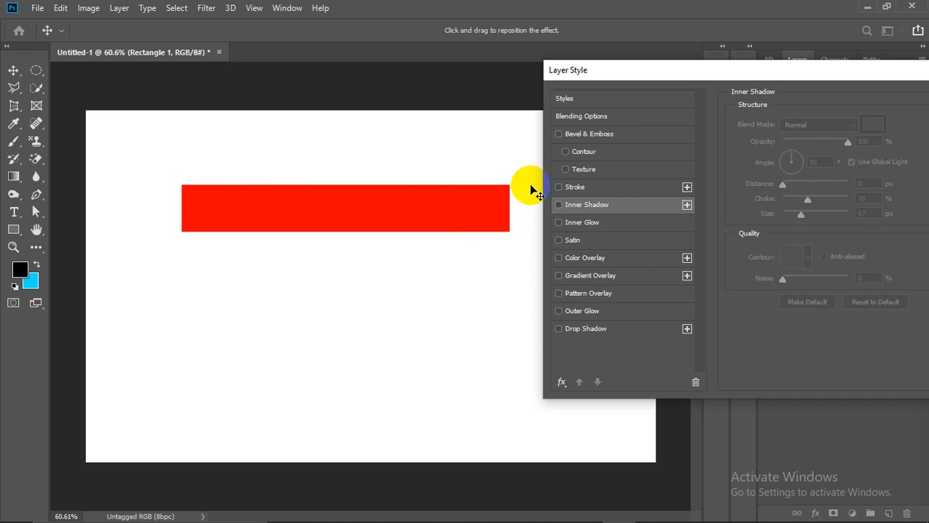
Step: Enable Stroke on the rectangle with a size of 70 px and the position Outside
{"action": "left_click", "coordinate": [585, 187]}
{"action": "left_click", "coordinate": [558, 186]}
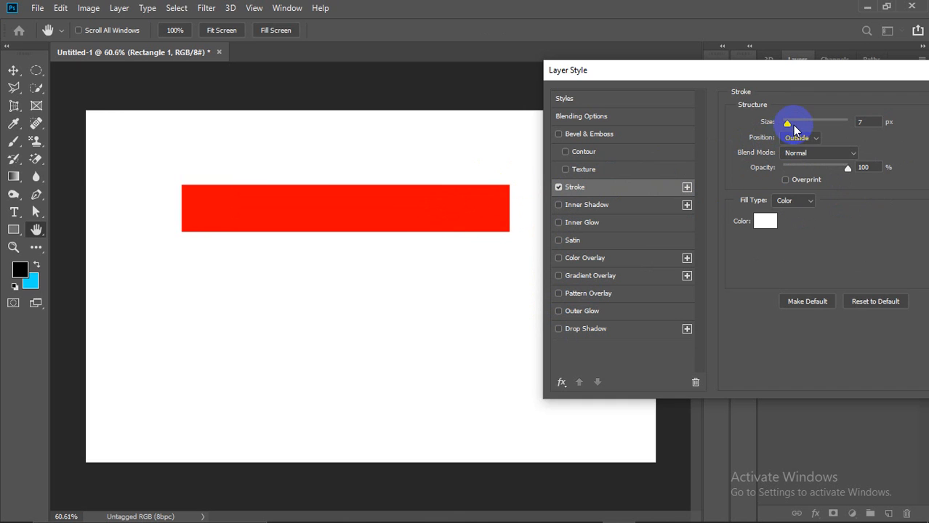
{"action": "left_click_drag", "start_coordinate": [786, 124], "coordinate": [800, 125]}
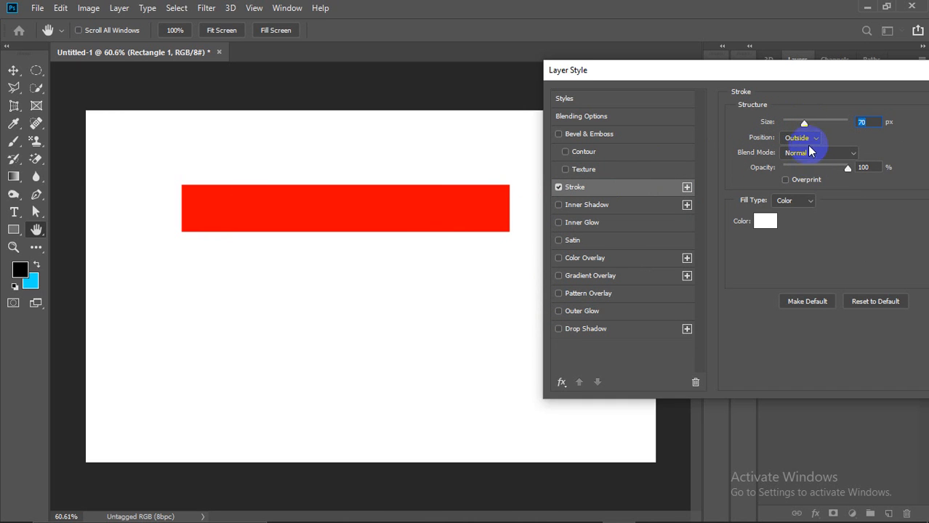
{"action": "left_click", "coordinate": [807, 139]}
{"action": "left_click", "coordinate": [794, 141]}
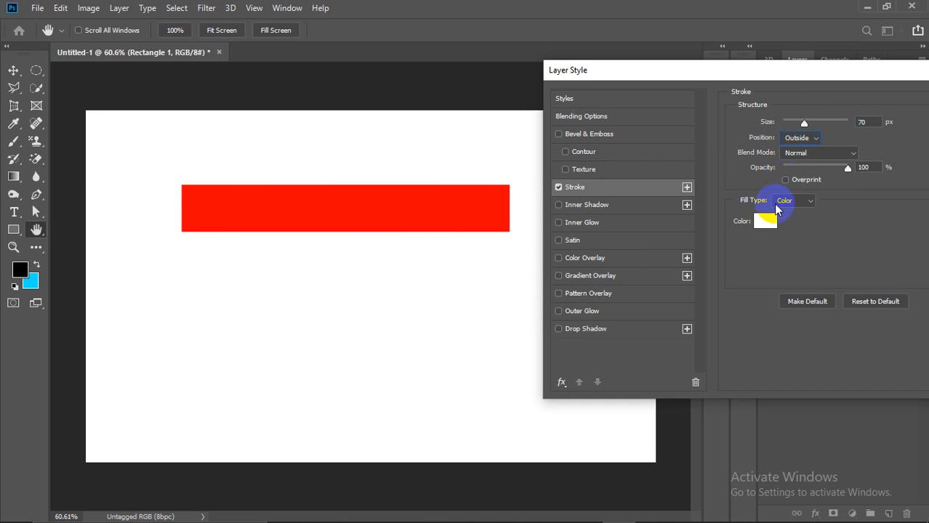
Step: Set the Stroke colour to black 000000 and its size to 10 px
{"action": "left_click", "coordinate": [769, 223]}
{"action": "mouse_move", "coordinate": [674, 191]}
{"action": "left_mouse_down"}
{"action": "mouse_move", "coordinate": [715, 124]}
{"action": "mouse_move", "coordinate": [740, 118]}
{"action": "mouse_move", "coordinate": [604, 288]}
{"action": "mouse_move", "coordinate": [588, 285]}
{"action": "left_mouse_up"}
{"action": "left_click", "coordinate": [890, 107]}
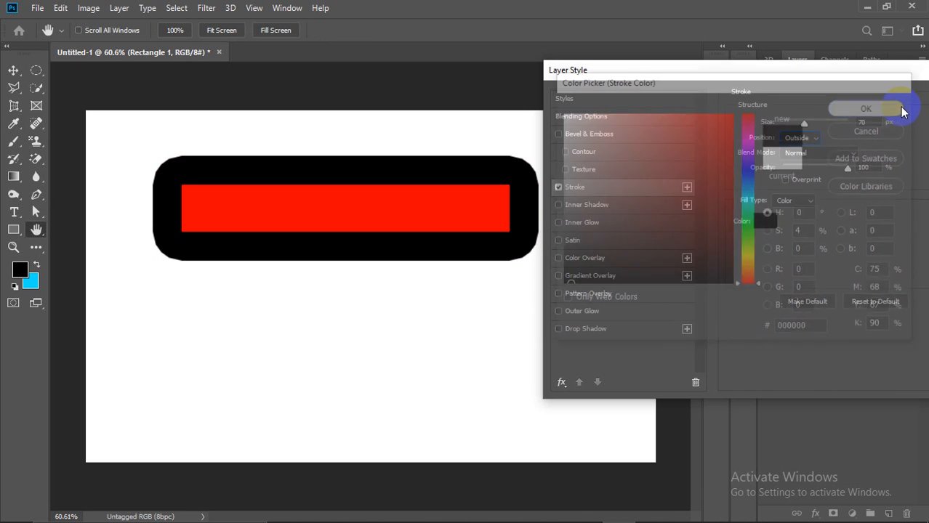
{"action": "left_click_drag", "start_coordinate": [803, 123], "coordinate": [791, 125]}
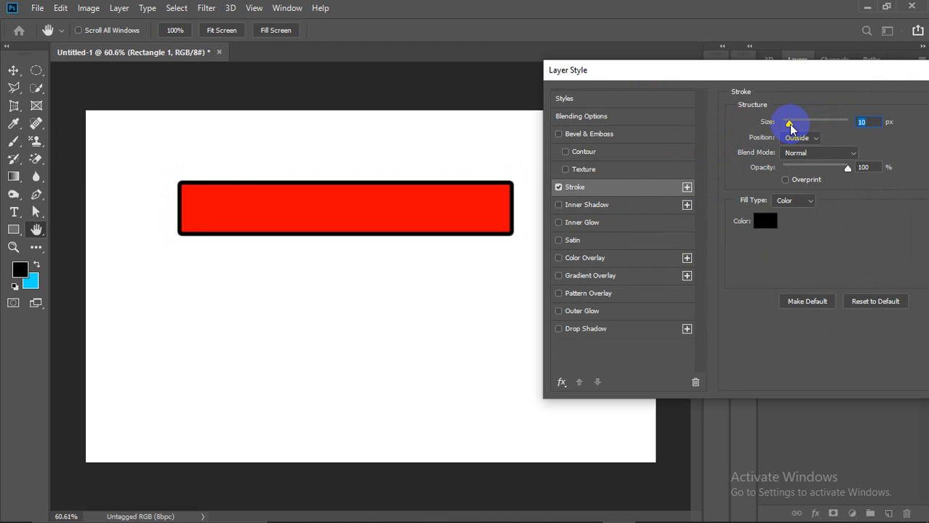
Step: Try the Stroke position Inside, set it to Center with 100% opacity and a size of 13 px, and turn Stroke off
{"action": "left_click", "coordinate": [800, 138]}
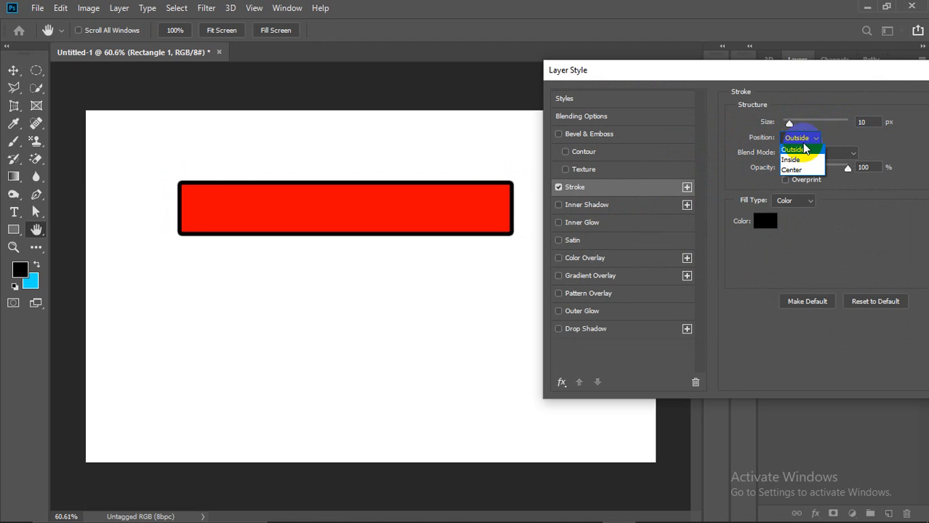
{"action": "left_click", "coordinate": [800, 159]}
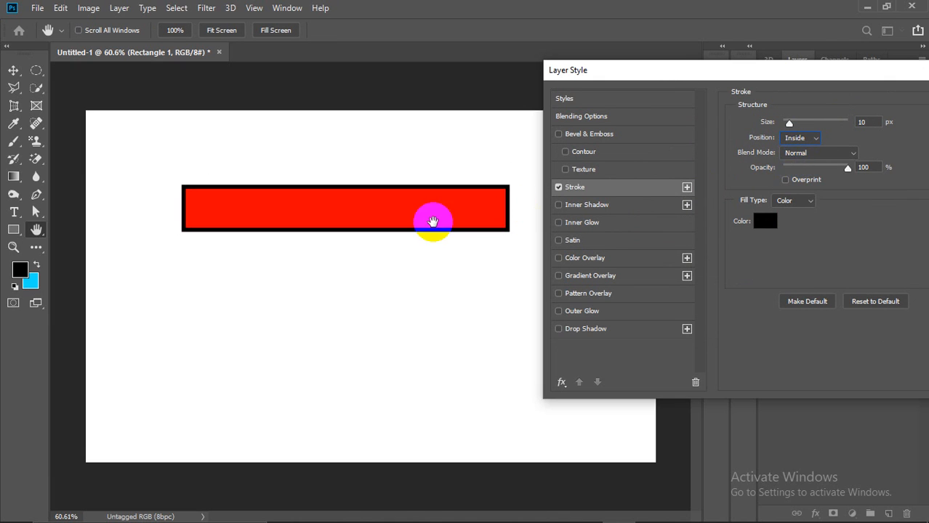
{"action": "left_click", "coordinate": [814, 138]}
{"action": "left_click", "coordinate": [800, 167]}
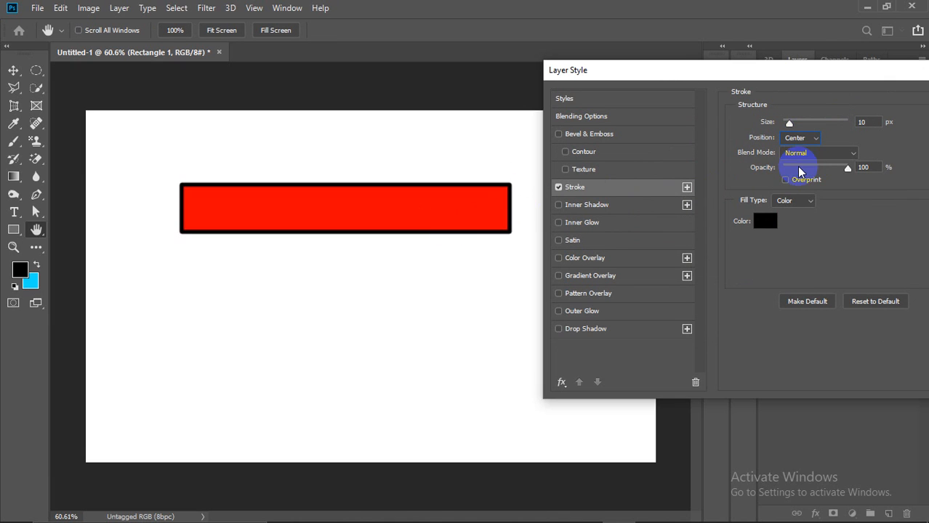
{"action": "mouse_move", "coordinate": [851, 172]}
{"action": "left_mouse_down"}
{"action": "mouse_move", "coordinate": [787, 174]}
{"action": "mouse_move", "coordinate": [849, 174]}
{"action": "mouse_move", "coordinate": [811, 182]}
{"action": "mouse_move", "coordinate": [909, 165]}
{"action": "left_mouse_up"}
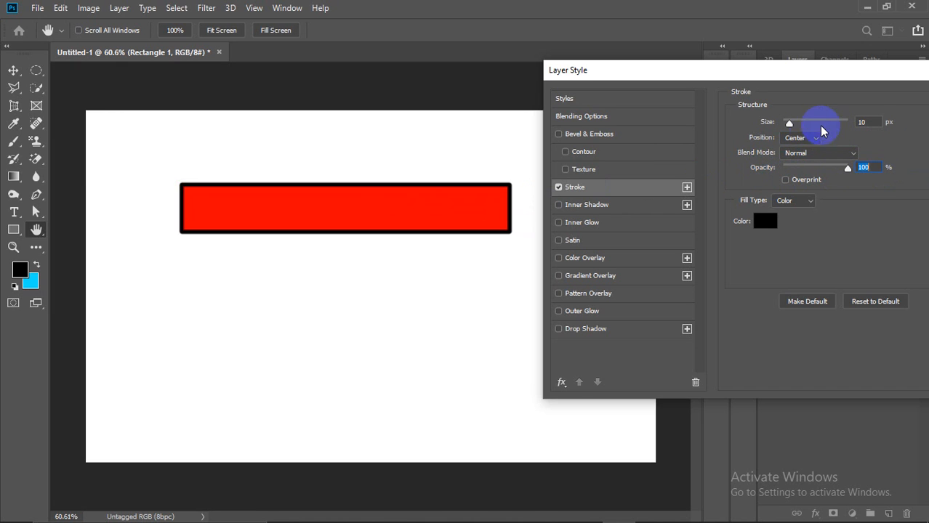
{"action": "mouse_move", "coordinate": [789, 123]}
{"action": "left_mouse_down"}
{"action": "mouse_move", "coordinate": [849, 128]}
{"action": "mouse_move", "coordinate": [794, 129]}
{"action": "mouse_move", "coordinate": [779, 137]}
{"action": "mouse_move", "coordinate": [792, 145]}
{"action": "left_mouse_up"}
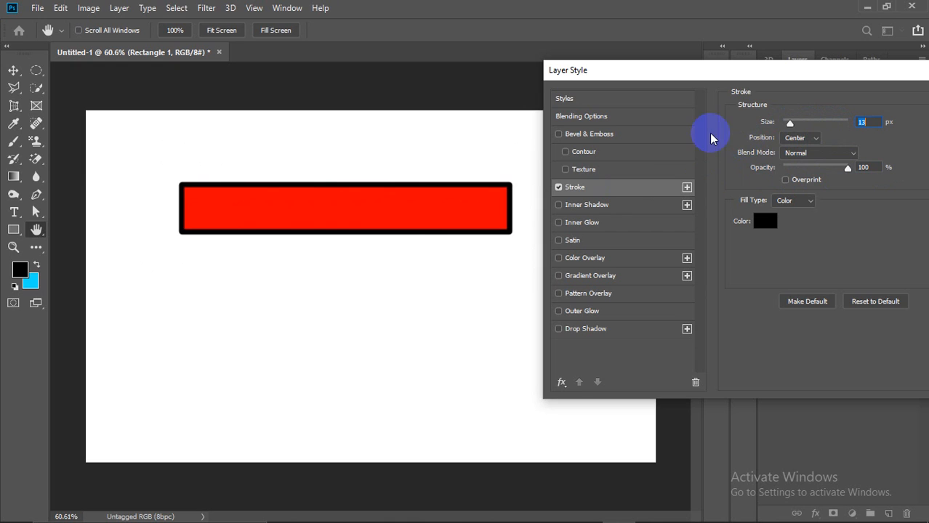
{"action": "left_click", "coordinate": [558, 187]}
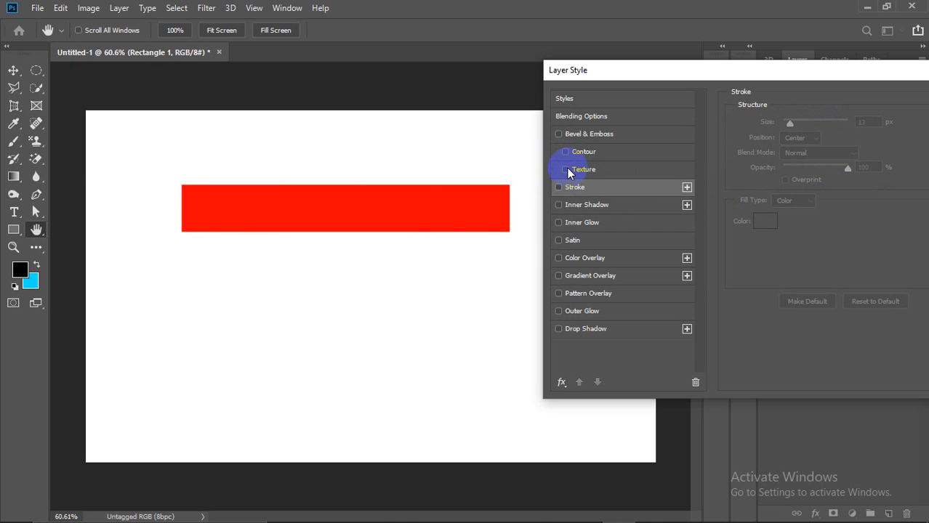
Step: Enable the Bevel & Emboss Texture with the brick pattern at a scale of 516%
{"action": "left_click", "coordinate": [566, 169]}
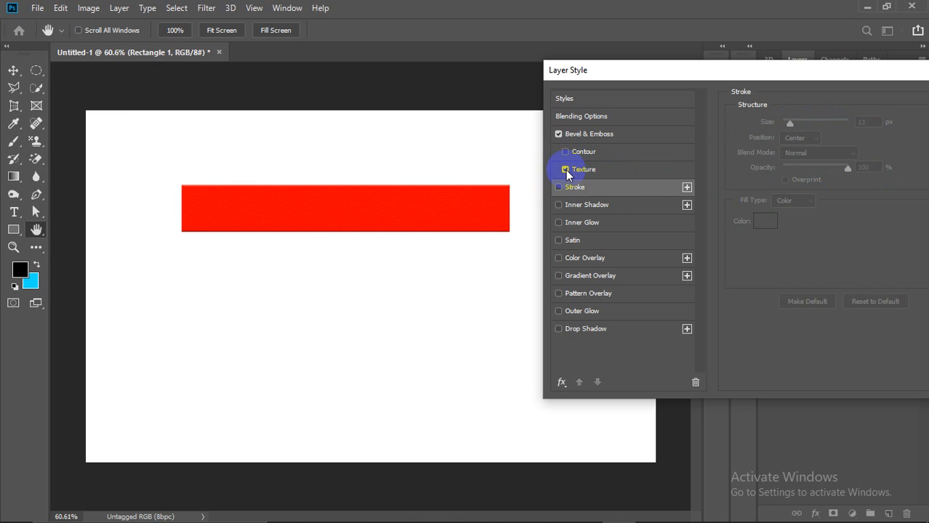
{"action": "left_click", "coordinate": [629, 170]}
{"action": "left_click_drag", "start_coordinate": [797, 167], "coordinate": [811, 169]}
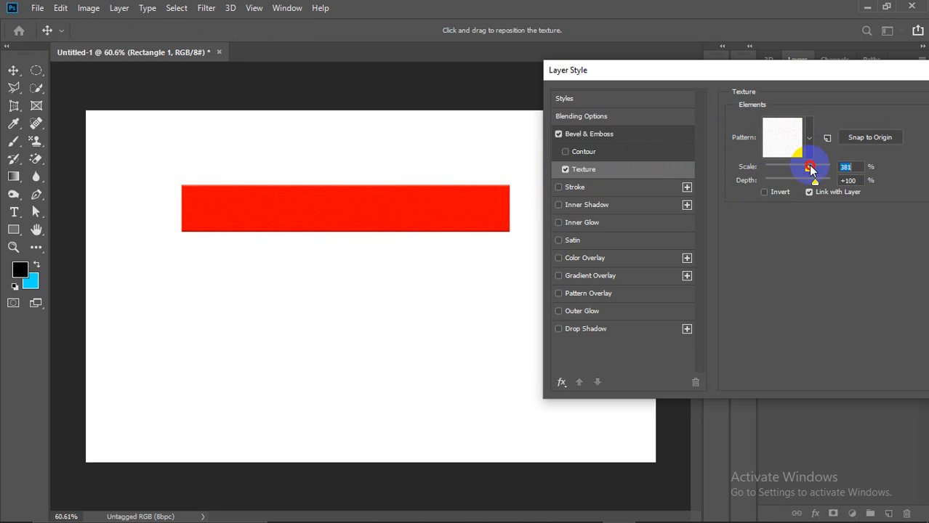
{"action": "left_click", "coordinate": [807, 138]}
{"action": "left_click", "coordinate": [776, 203]}
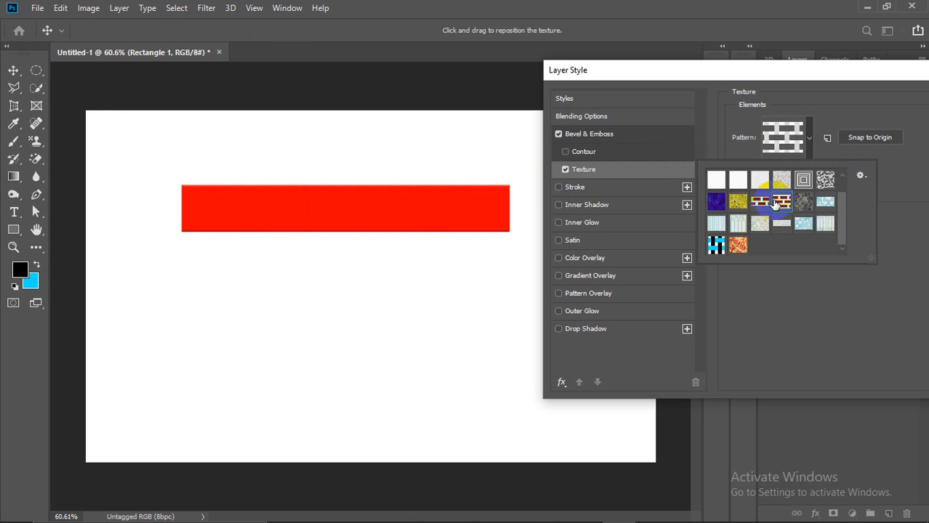
Step: Try to save the brick pattern as a preset, and set the Texture depth to +1000% and its scale to 23%
{"action": "left_click", "coordinate": [827, 137]}
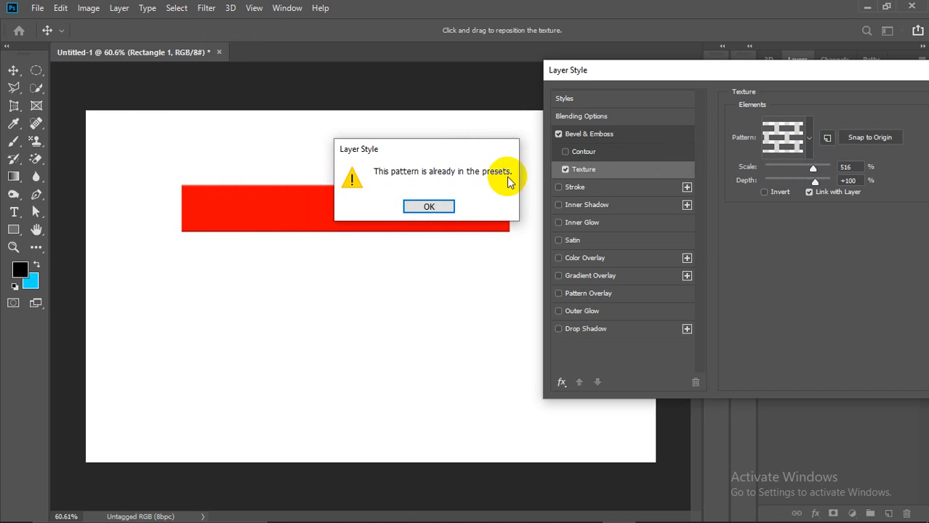
{"action": "left_click", "coordinate": [438, 207]}
{"action": "left_click_drag", "start_coordinate": [815, 186], "coordinate": [871, 187]}
{"action": "left_click_drag", "start_coordinate": [814, 168], "coordinate": [773, 189]}
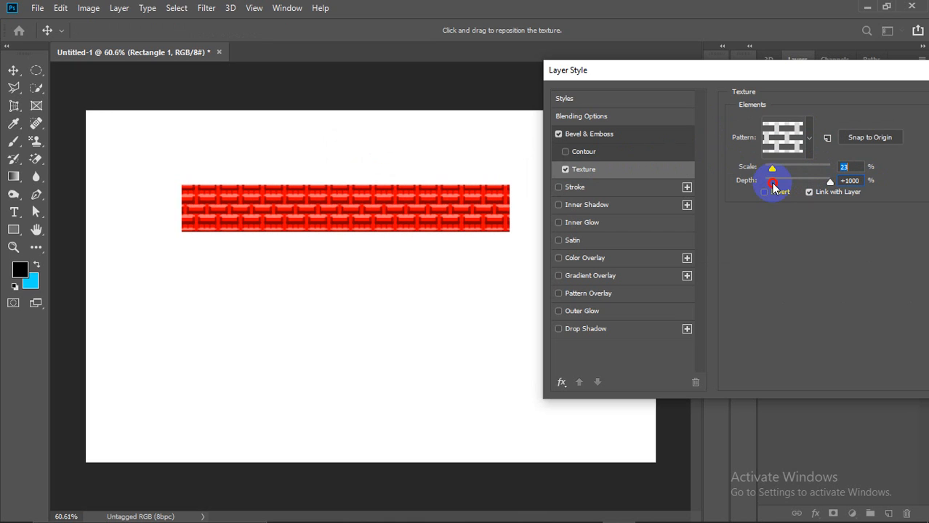
Step: Change the Texture pattern to the yellow speckled one, set its scale to 5%, and turn Texture off
{"action": "left_click", "coordinate": [809, 138]}
{"action": "left_click", "coordinate": [737, 202]}
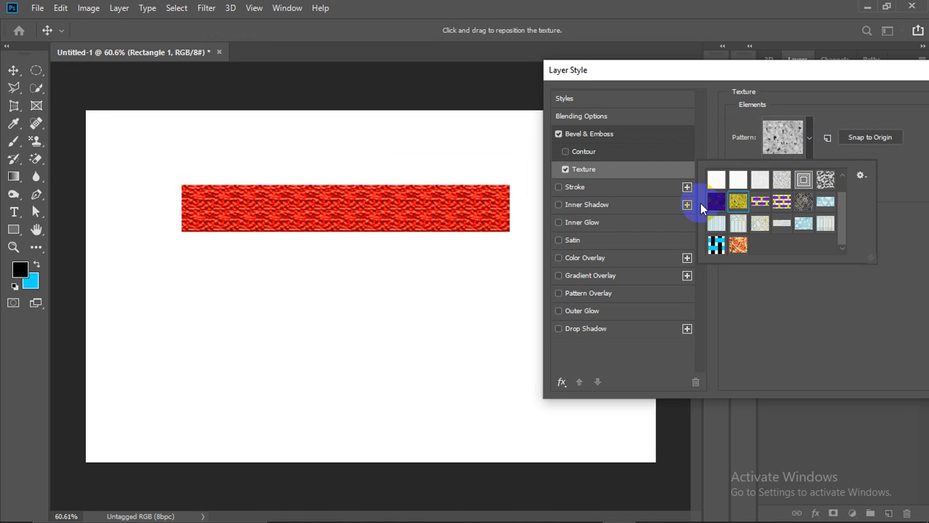
{"action": "left_click", "coordinate": [782, 280]}
{"action": "left_click_drag", "start_coordinate": [772, 168], "coordinate": [617, 182]}
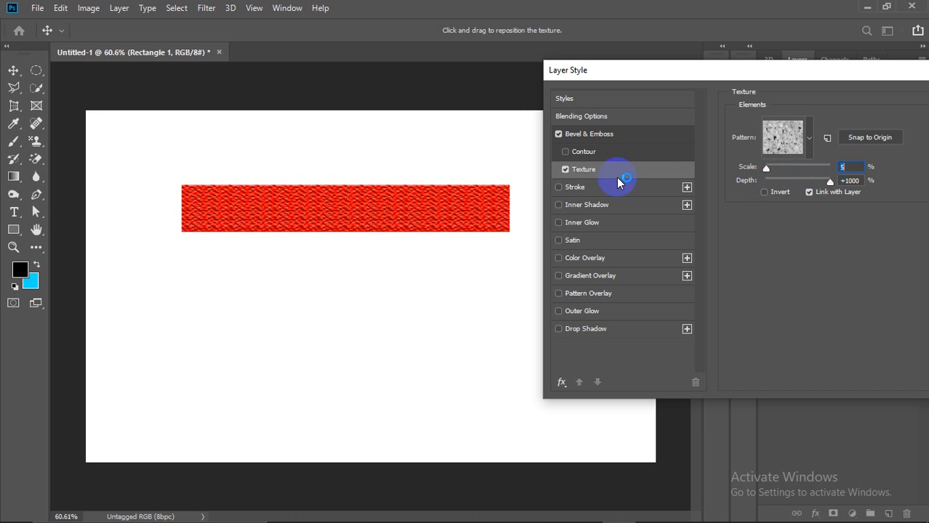
{"action": "left_click", "coordinate": [565, 169]}
Step: Enable the Bevel & Emboss Contour with a range of 0%, keeping the linear contour, and turn Bevel & Emboss off
{"action": "left_click", "coordinate": [564, 151]}
{"action": "left_click", "coordinate": [592, 153]}
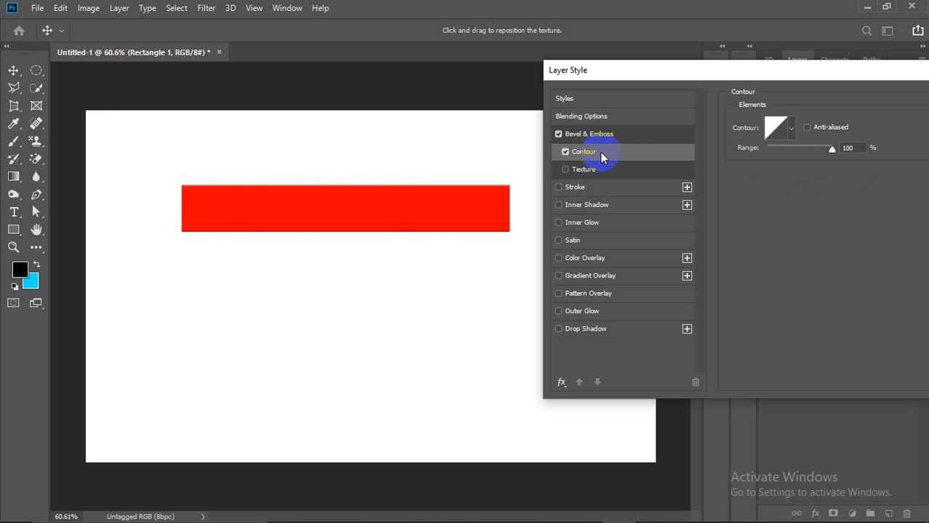
{"action": "left_click", "coordinate": [791, 128]}
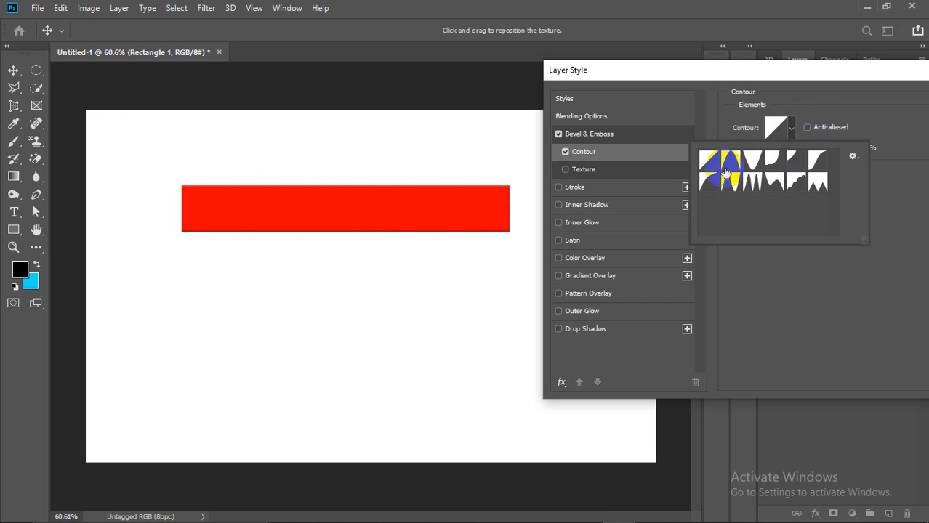
{"action": "left_click", "coordinate": [881, 103]}
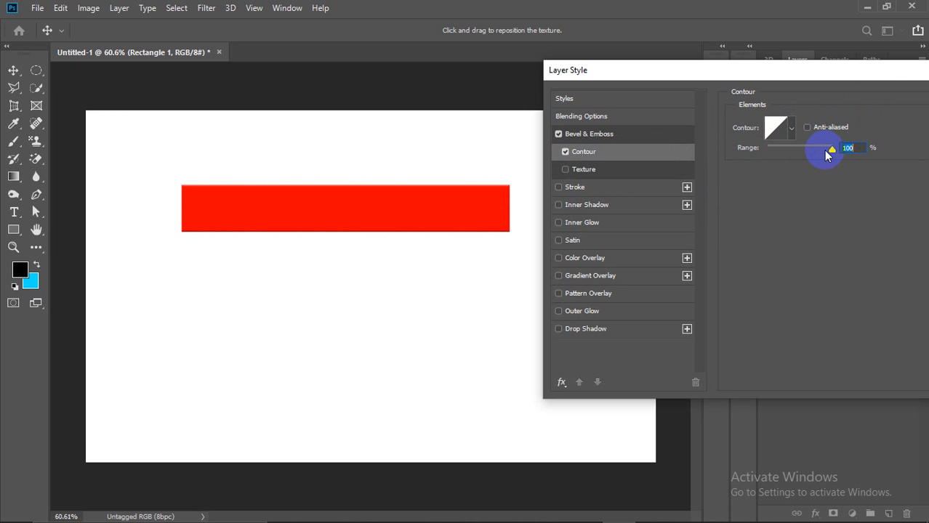
{"action": "left_click_drag", "start_coordinate": [833, 149], "coordinate": [741, 155]}
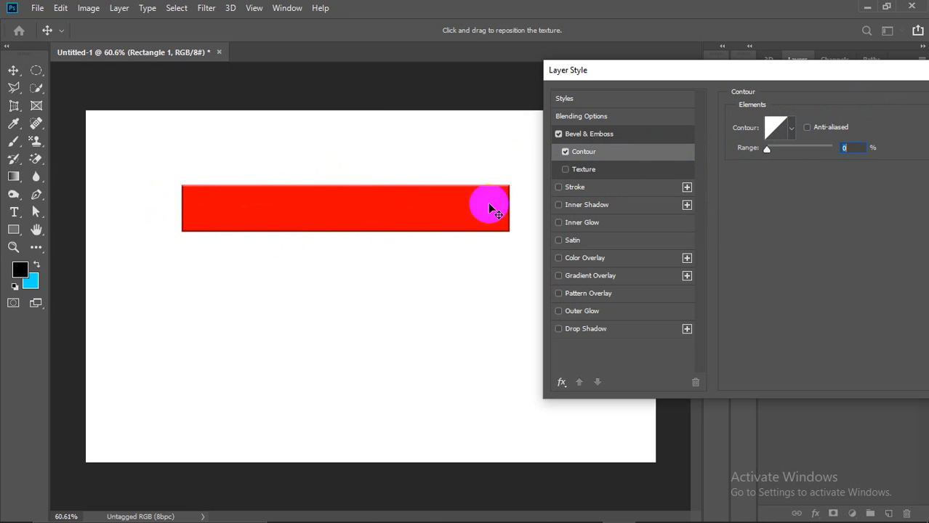
{"action": "left_click", "coordinate": [558, 134]}
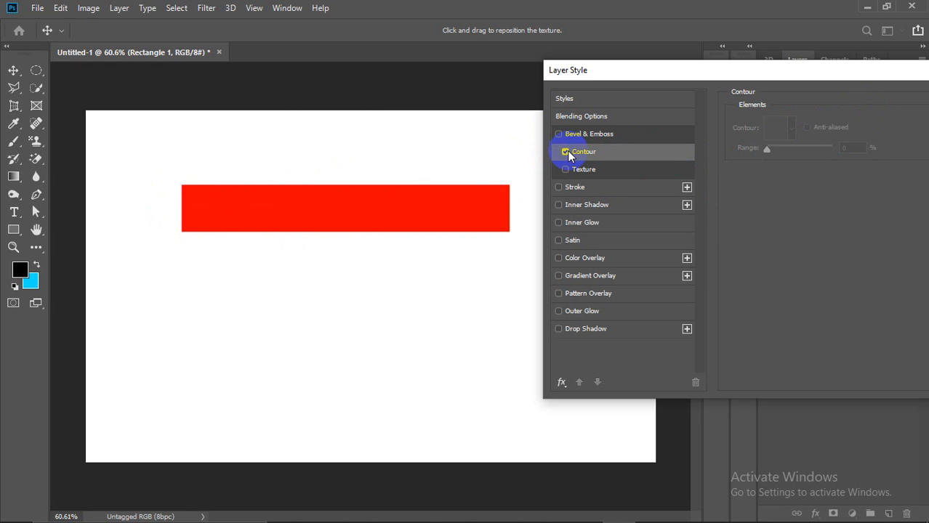
Step: Cancel the Layer Style settings and delete the red rectangle layer
{"action": "left_click_drag", "start_coordinate": [825, 67], "coordinate": [735, 63]}
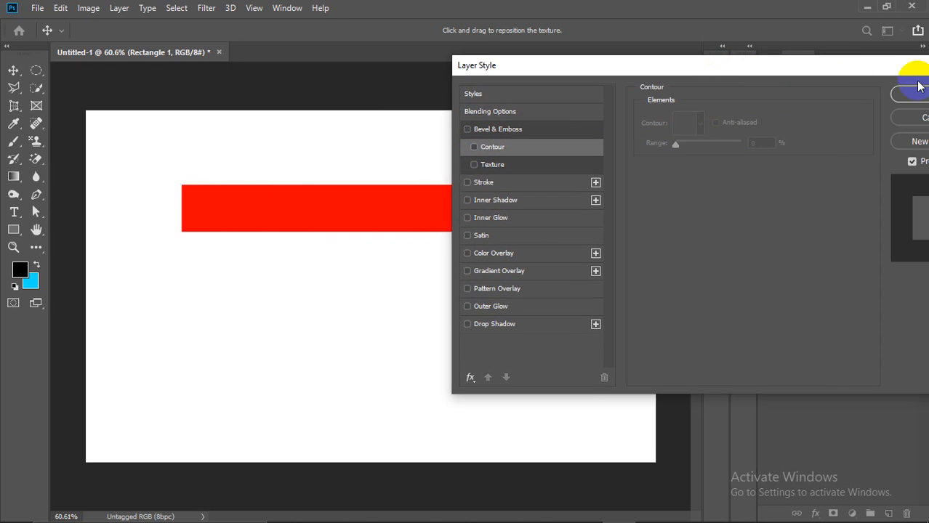
{"action": "left_click", "coordinate": [900, 120]}
{"action": "left_click", "coordinate": [446, 201]}
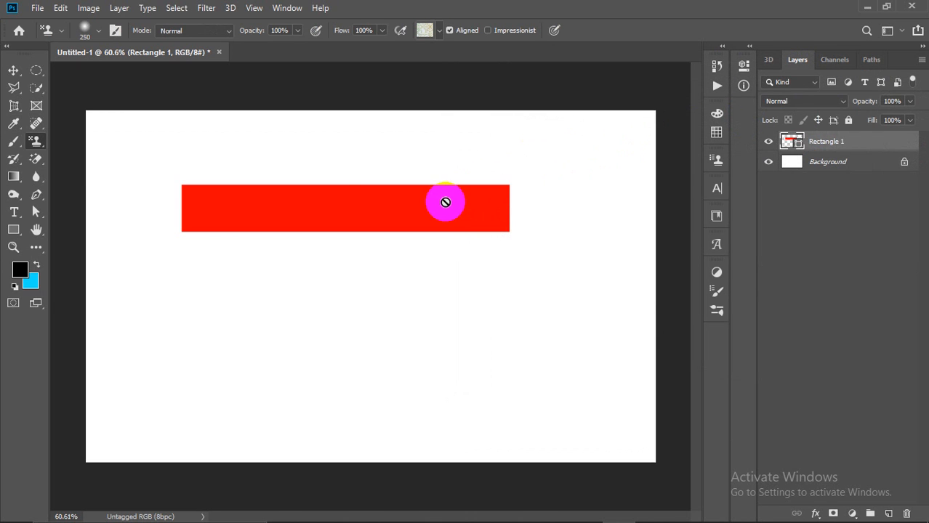
{"action": "left_click", "coordinate": [469, 207]}
{"action": "left_click", "coordinate": [13, 70]}
{"action": "key", "text": "Delete"}
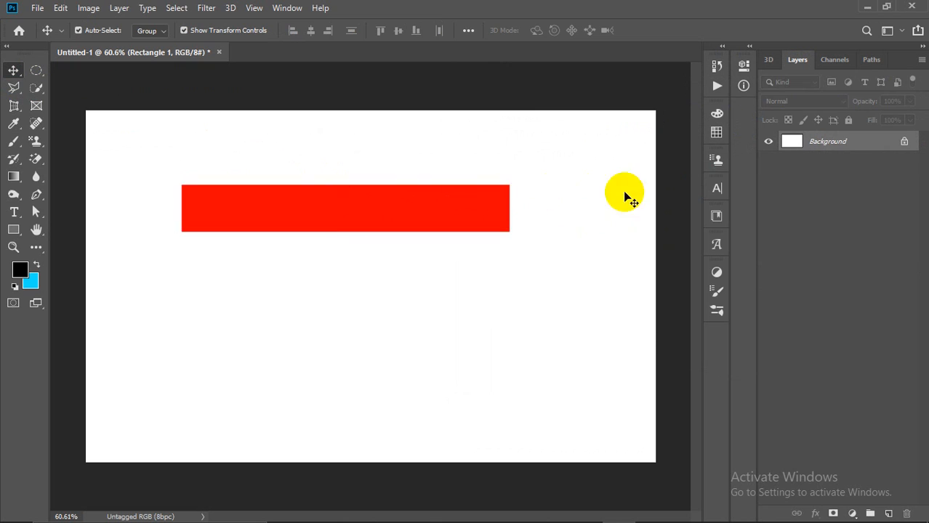
Step: Add a new layer, pick a bright magenta foreground colour and fill the whole layer with it
{"action": "left_click", "coordinate": [888, 514]}
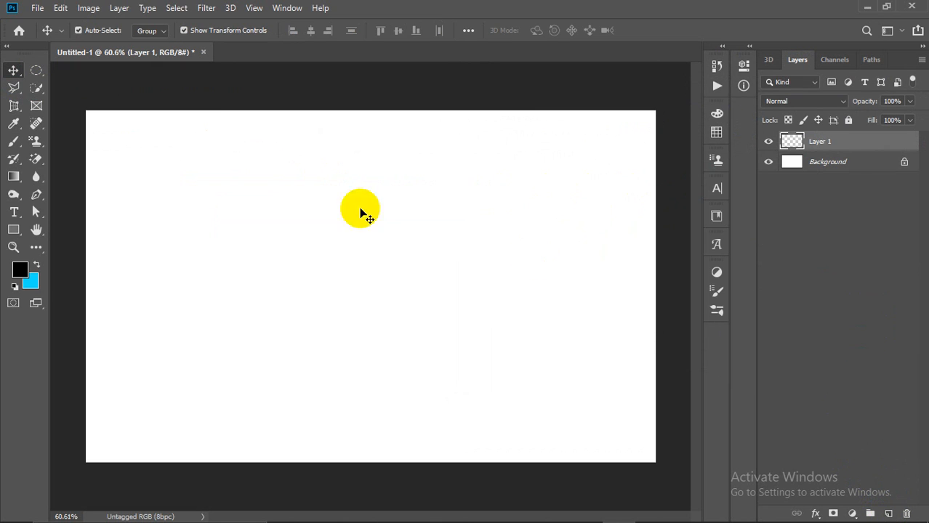
{"action": "left_click", "coordinate": [36, 70]}
{"action": "left_click", "coordinate": [19, 269]}
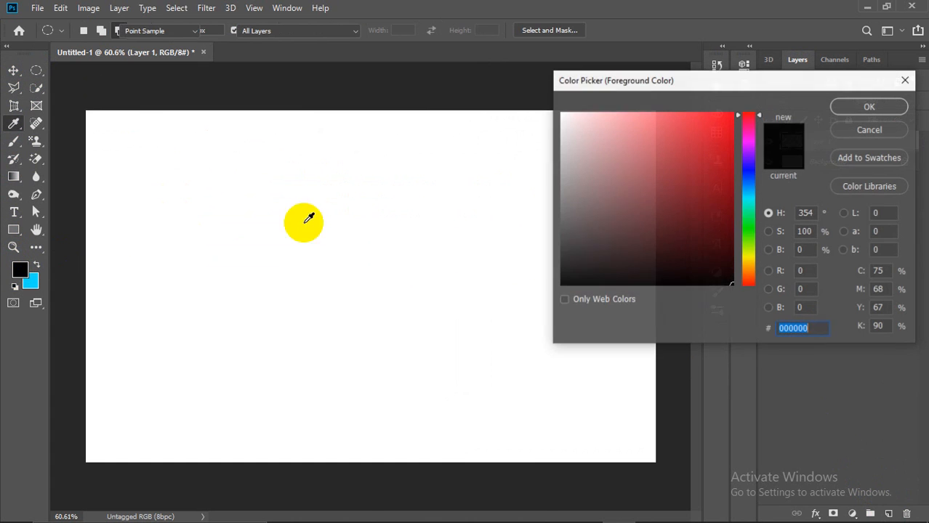
{"action": "left_click_drag", "start_coordinate": [748, 139], "coordinate": [734, 112]}
{"action": "left_click", "coordinate": [728, 122]}
{"action": "left_click", "coordinate": [847, 108]}
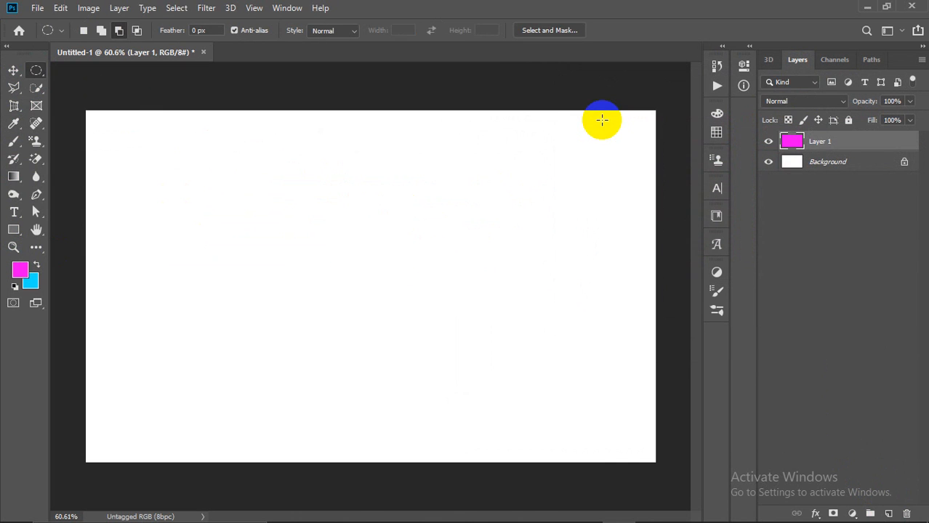
{"action": "left_click", "coordinate": [602, 120]}
{"action": "key", "text": "alt+BackSpace"}
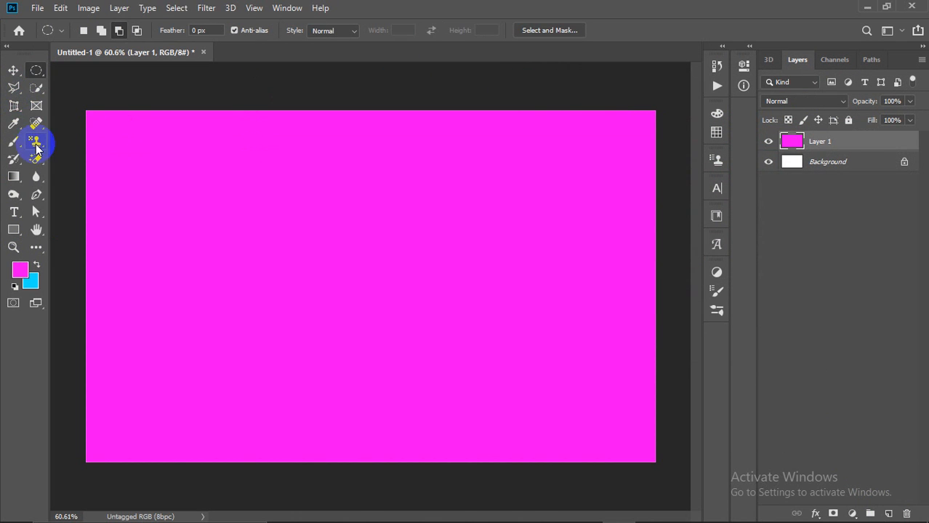
Step: Draw a rounded rectangle about 832 by 149 px with a 50 px corner radius across the upper part of the canvas
{"action": "left_click_drag", "start_coordinate": [13, 230], "coordinate": [102, 234]}
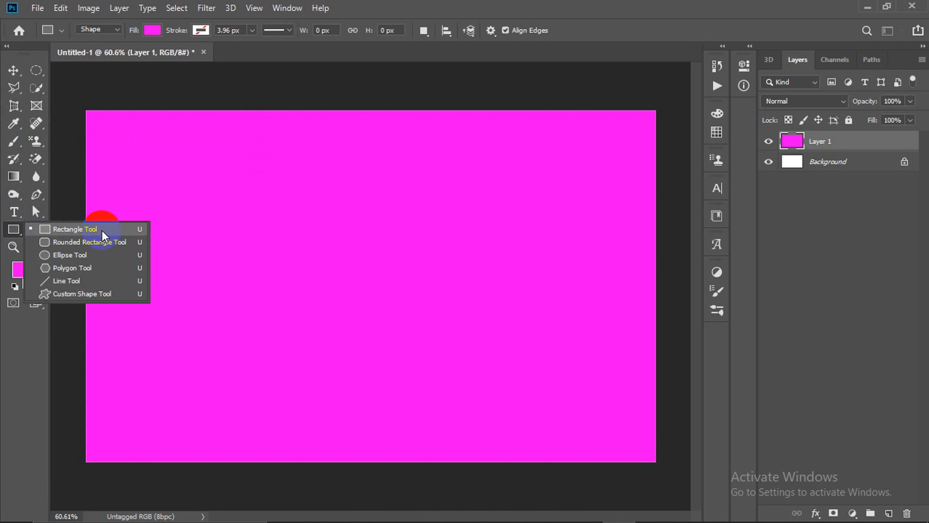
{"action": "left_click", "coordinate": [88, 242]}
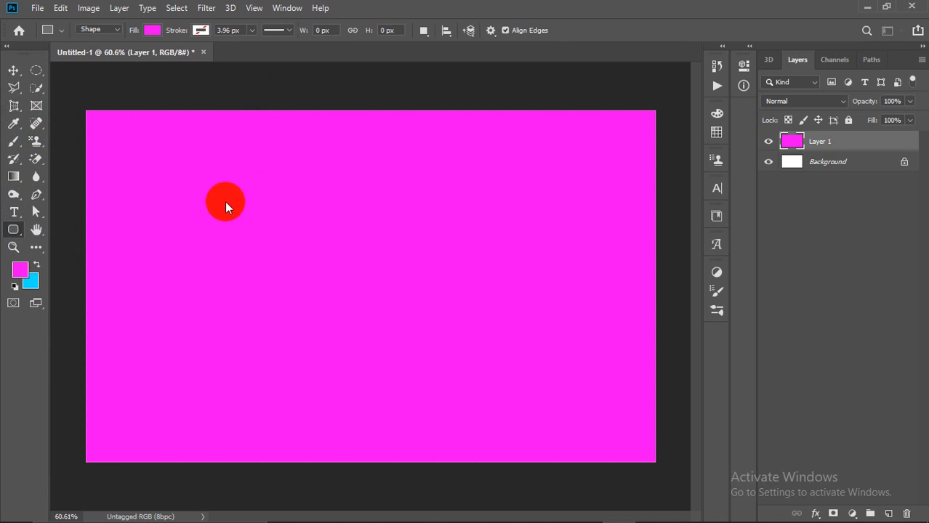
{"action": "left_click_drag", "start_coordinate": [228, 181], "coordinate": [570, 242]}
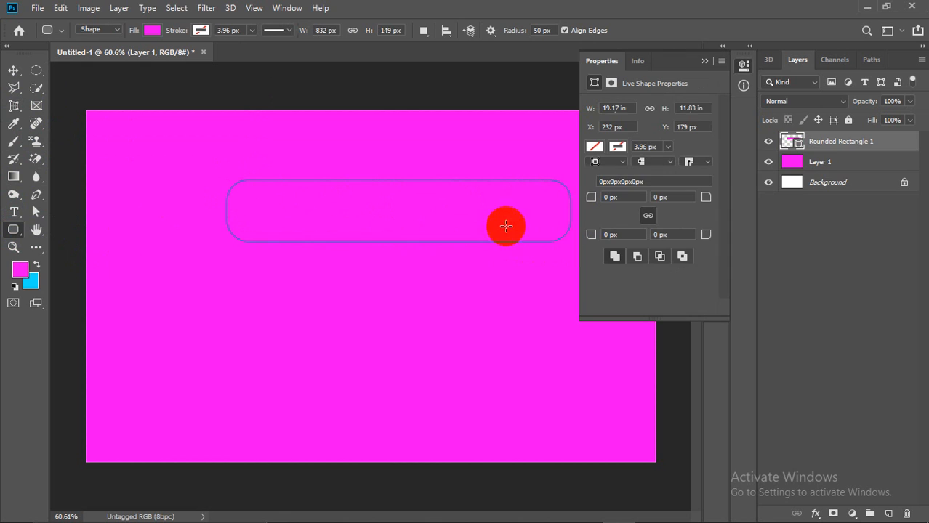
Step: Fill the rounded rectangle with red and move it left to X 290 px
{"action": "left_click", "coordinate": [609, 148]}
{"action": "left_click", "coordinate": [595, 218]}
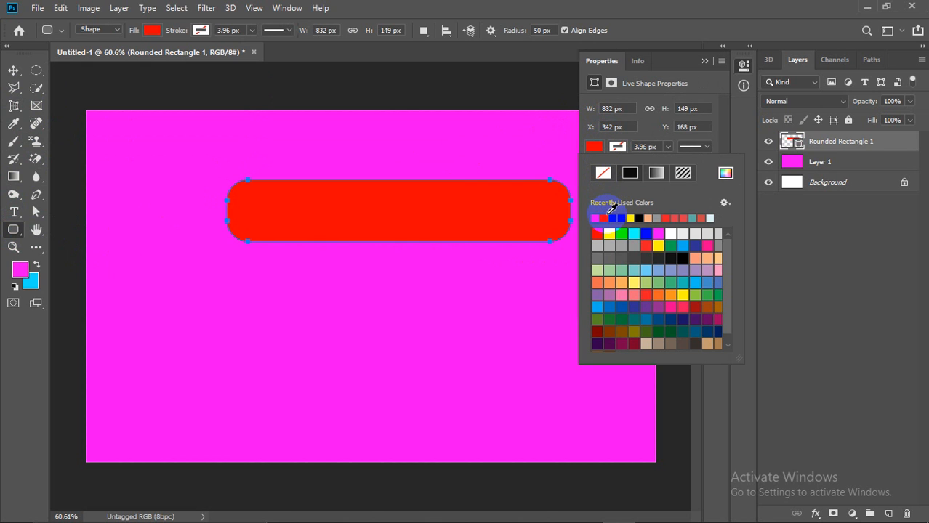
{"action": "left_click", "coordinate": [16, 72]}
{"action": "left_click_drag", "start_coordinate": [278, 204], "coordinate": [325, 200]}
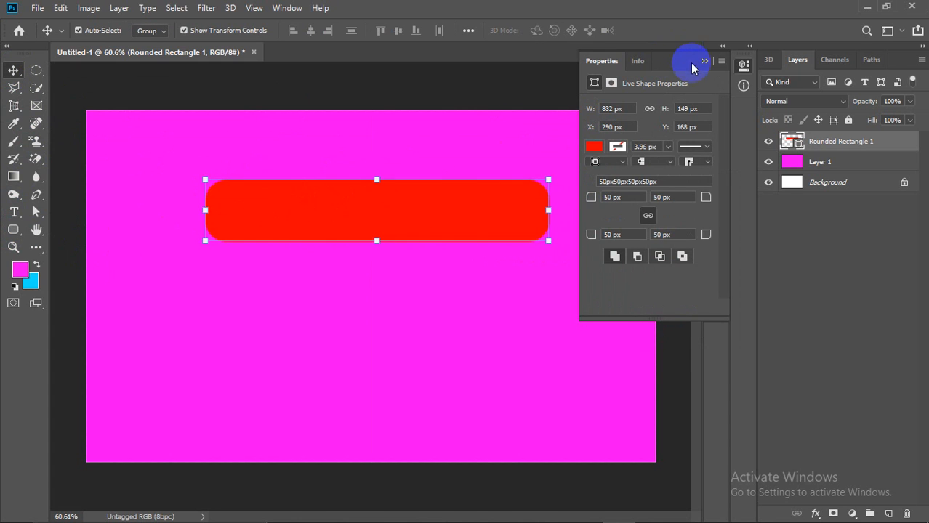
{"action": "left_click", "coordinate": [704, 63]}
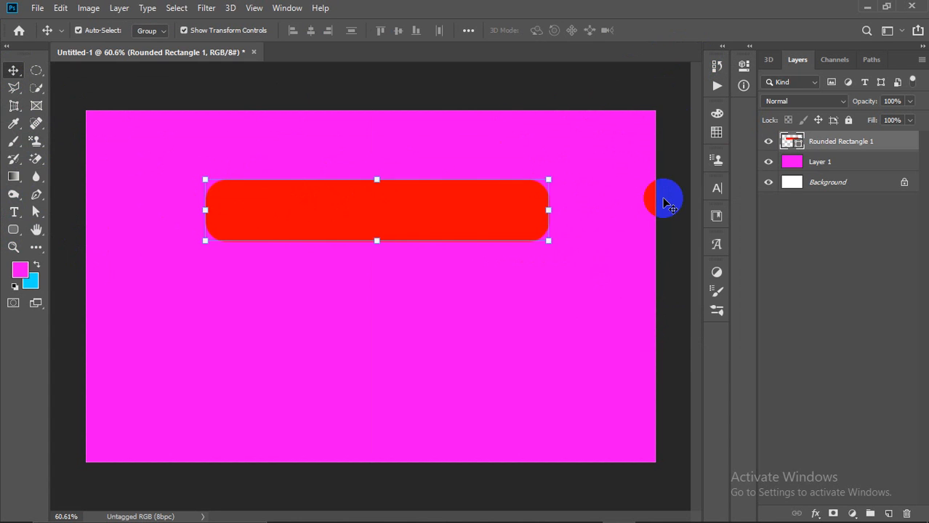
Step: Recolour the rounded rectangle with the magenta foreground colour and delete its layer
{"action": "left_click_drag", "start_coordinate": [186, 246], "coordinate": [208, 247]}
{"action": "key", "text": "alt+BackSpace"}
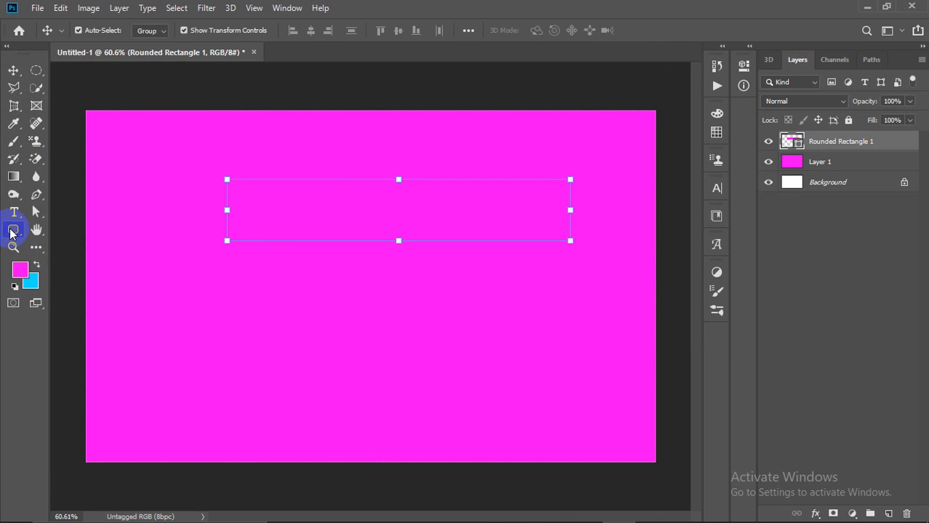
{"action": "right_click", "coordinate": [10, 233]}
{"action": "left_click", "coordinate": [88, 226]}
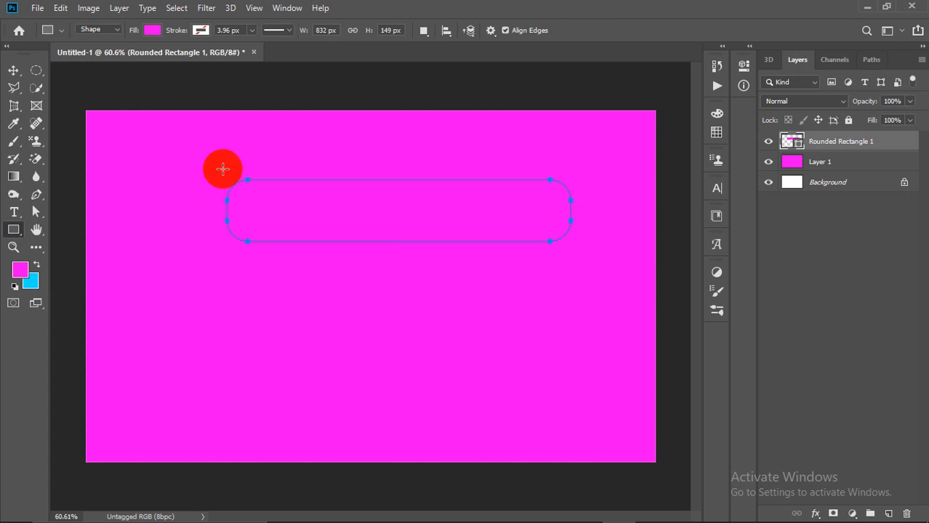
{"action": "key", "text": "Delete"}
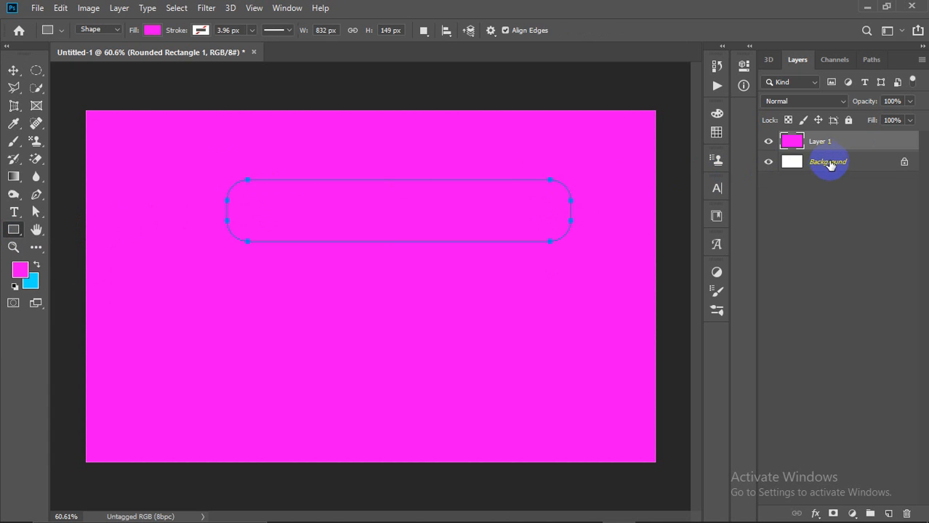
Step: Draw a rectangle about 644 by 122 px across the upper part of the canvas and fill it with yellow
{"action": "left_click_drag", "start_coordinate": [234, 186], "coordinate": [499, 235]}
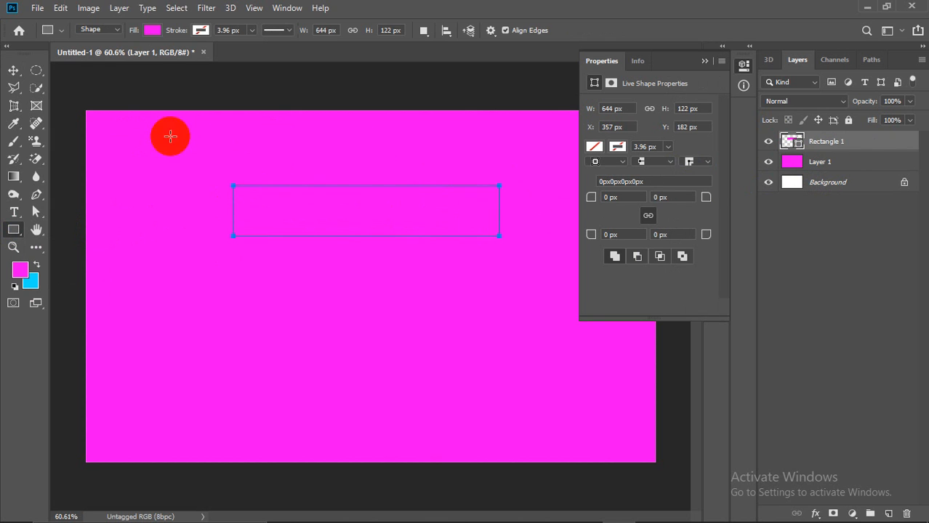
{"action": "left_click", "coordinate": [595, 146]}
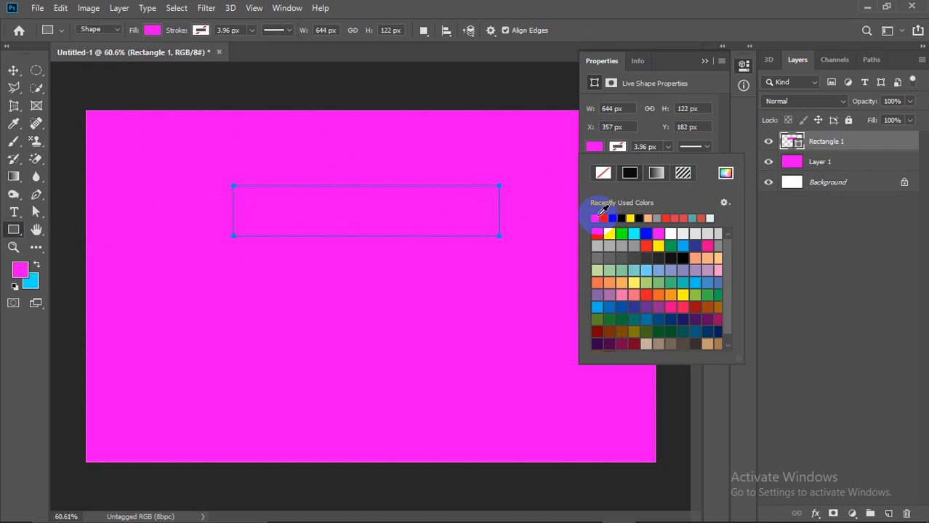
{"action": "left_click", "coordinate": [603, 218]}
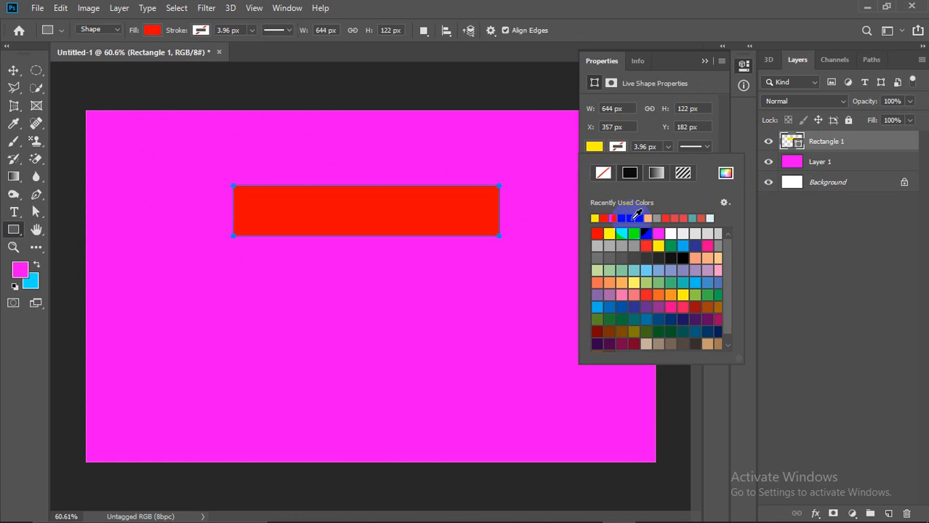
Step: Enlarge the yellow rectangle to about 110% width and 125% height, centred at about X 657 px, Y 231.5 px
{"action": "left_click", "coordinate": [11, 73]}
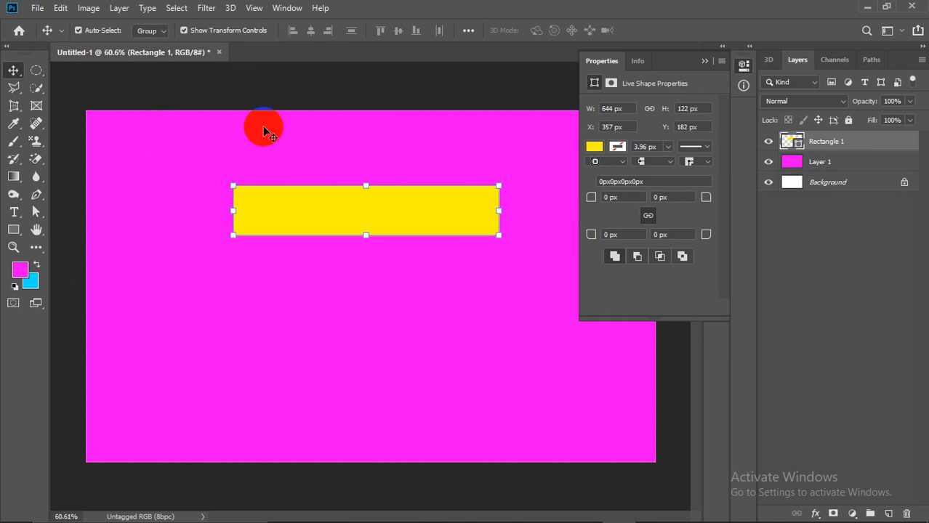
{"action": "left_click", "coordinate": [704, 61]}
{"action": "left_click", "coordinate": [412, 205]}
{"action": "left_click_drag", "start_coordinate": [412, 204], "coordinate": [407, 192]}
{"action": "left_click_drag", "start_coordinate": [492, 223], "coordinate": [522, 241]}
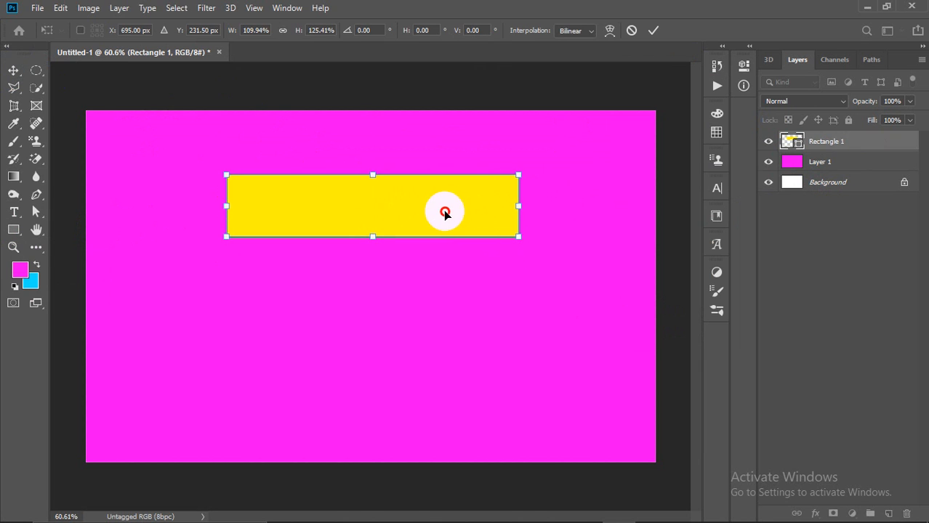
{"action": "left_click_drag", "start_coordinate": [442, 207], "coordinate": [429, 209]}
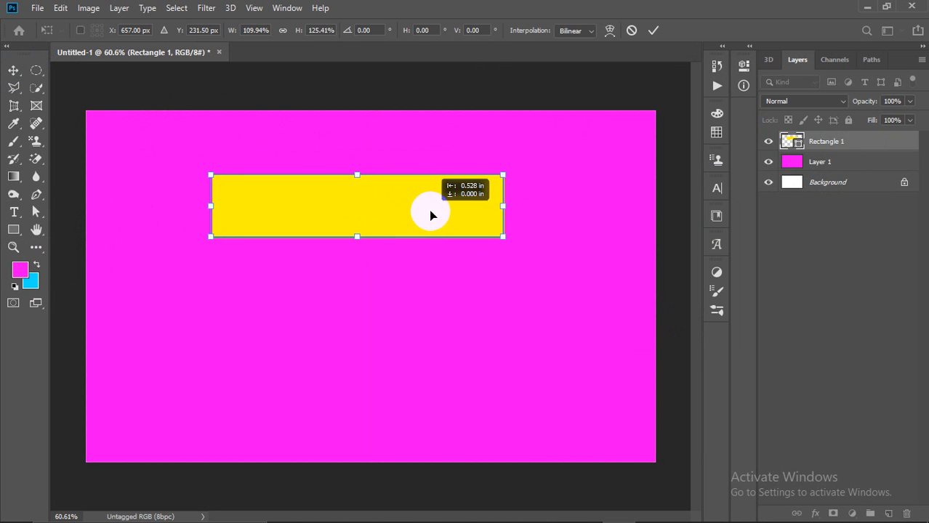
{"action": "left_click", "coordinate": [653, 29]}
Step: Check the Google Meet call in Chrome and return to Photoshop
{"action": "mouse_move", "coordinate": [524, 513]}
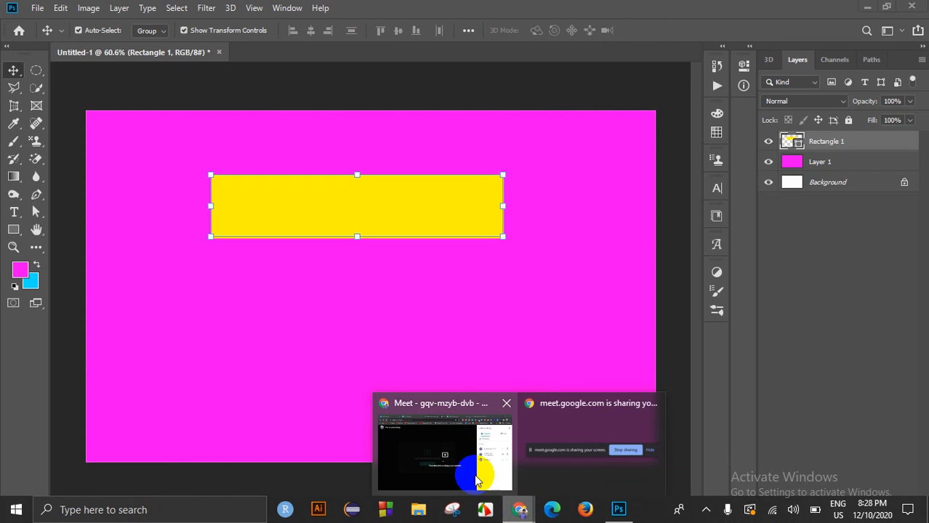
{"action": "left_click", "coordinate": [456, 440]}
{"action": "left_click", "coordinate": [611, 152]}
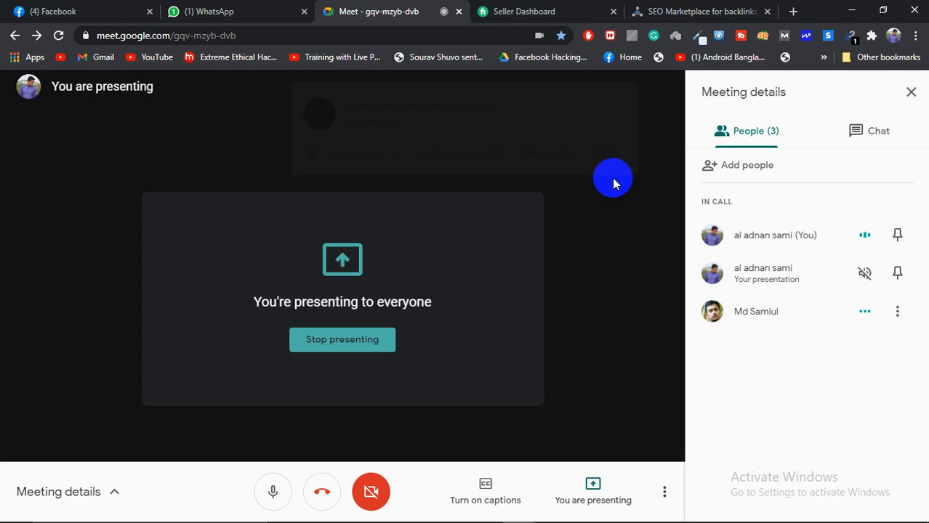
{"action": "left_click", "coordinate": [619, 510]}
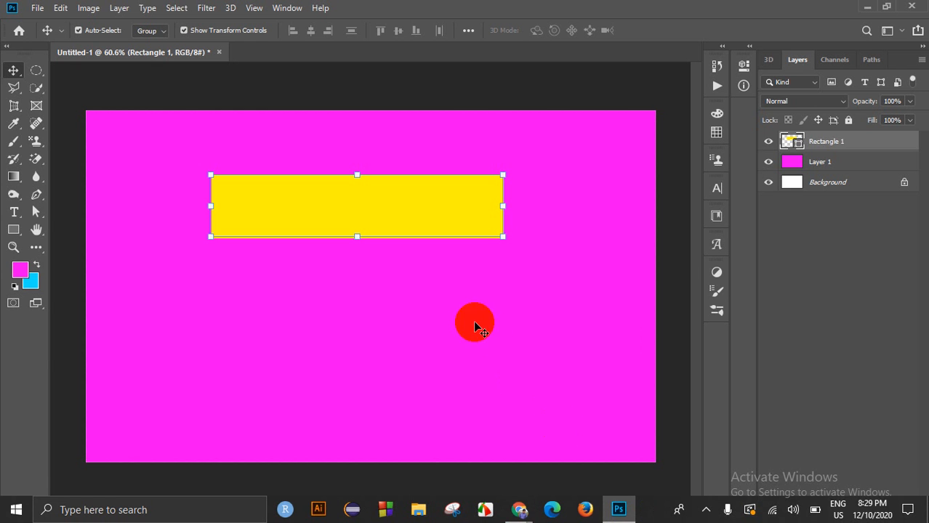
Step: Widen the yellow rectangle to about 110% and centre it at about X 646.5 px, Y 228.5 px
{"action": "left_click_drag", "start_coordinate": [517, 208], "coordinate": [476, 204]}
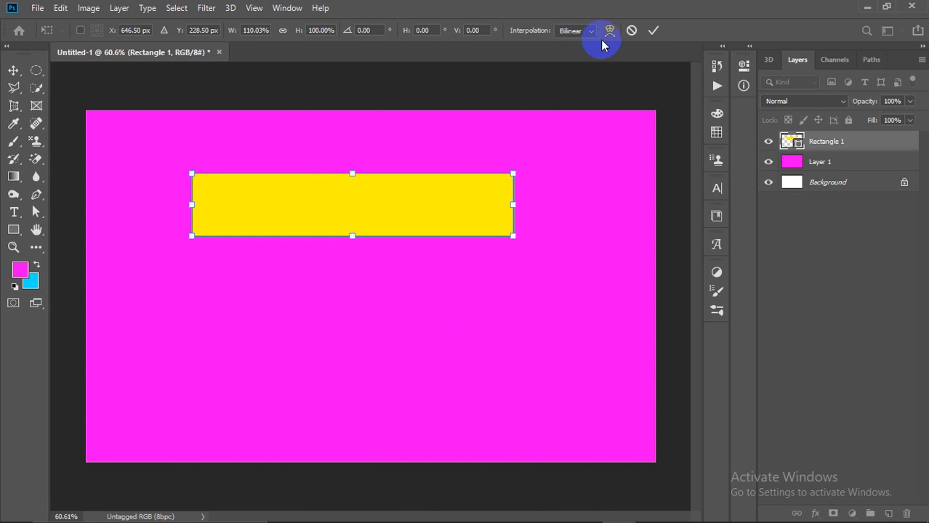
{"action": "left_click", "coordinate": [654, 30]}
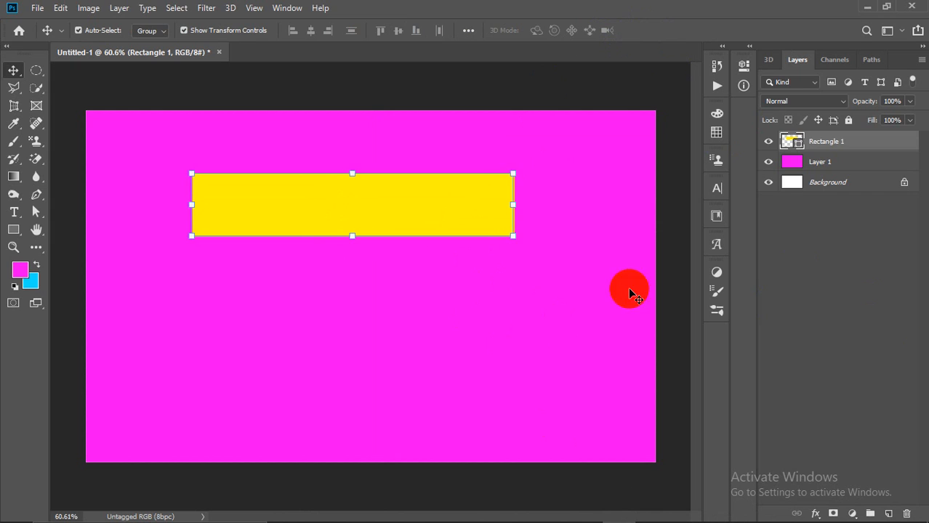
{"action": "left_click", "coordinate": [667, 229]}
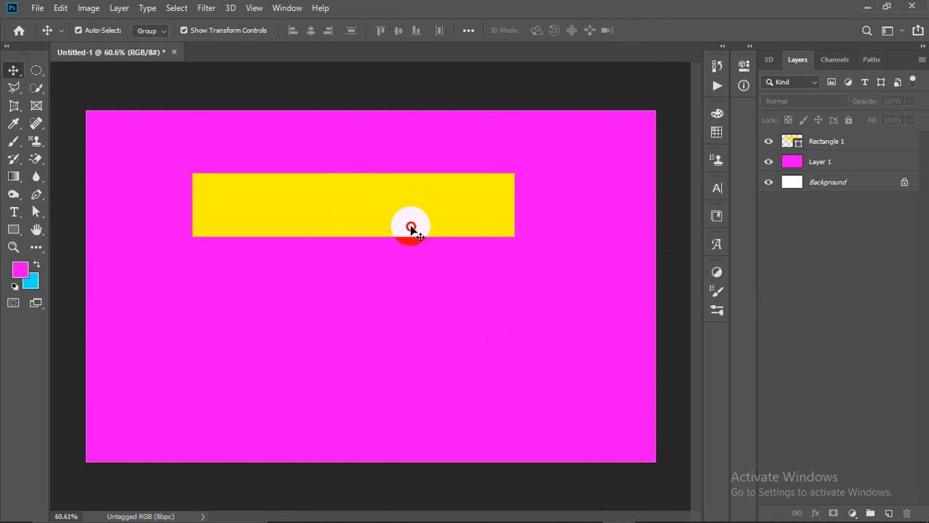
{"action": "left_click", "coordinate": [418, 229]}
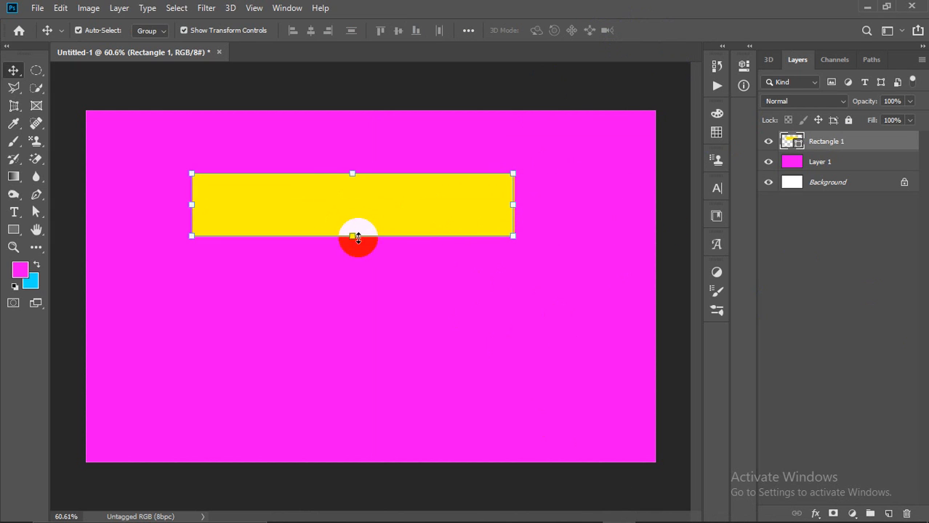
{"action": "left_click", "coordinate": [14, 212]}
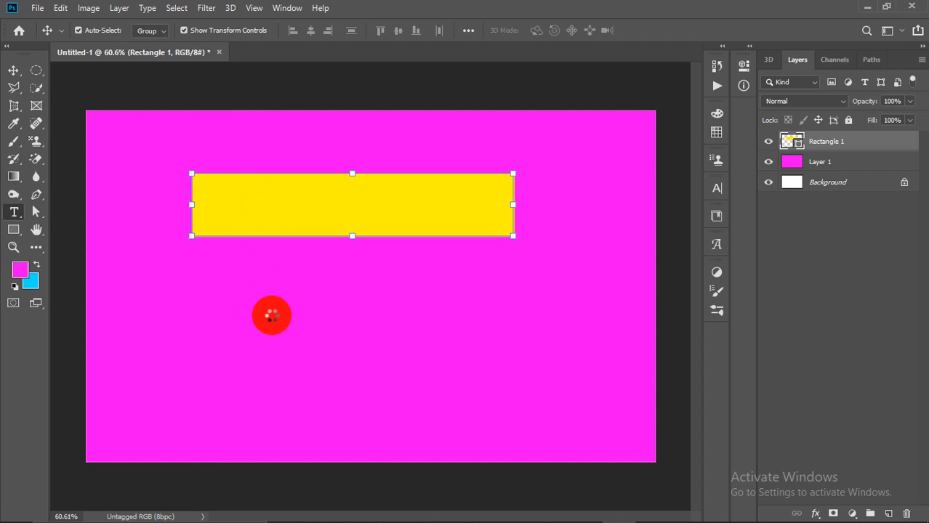
{"action": "left_click", "coordinate": [259, 208]}
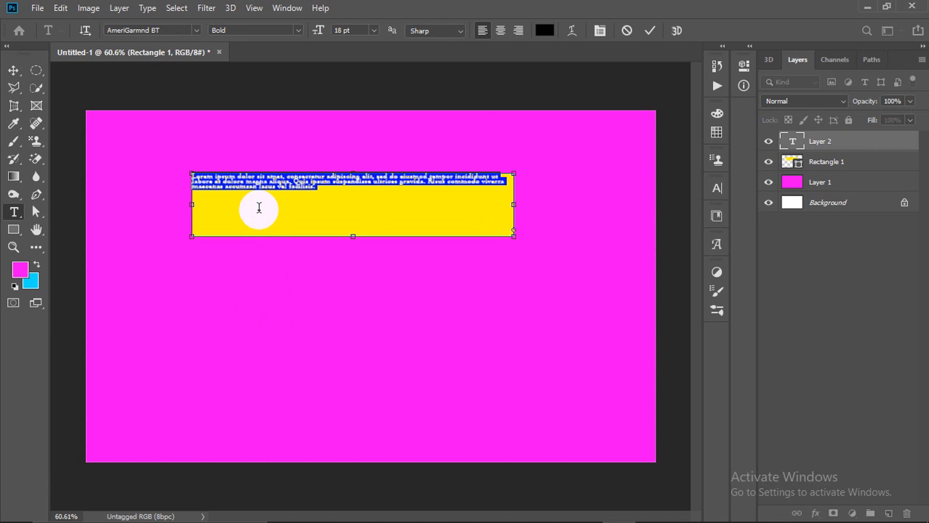
{"action": "type", "text": "fafa"}
{"action": "key", "text": "ctrl+z"}
{"action": "left_click", "coordinate": [626, 31]}
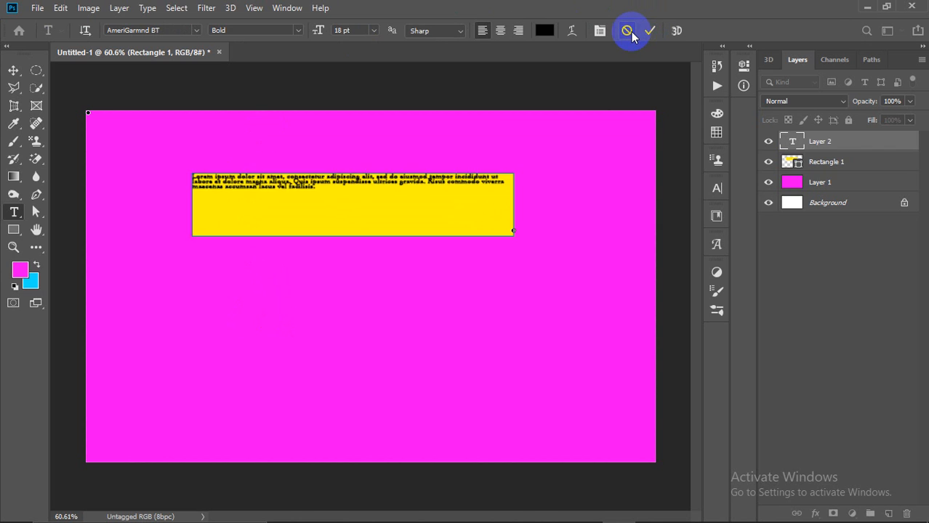
Step: Add the text "Blanding Class" on the magenta area below the yellow rectangle
{"action": "left_click", "coordinate": [256, 296]}
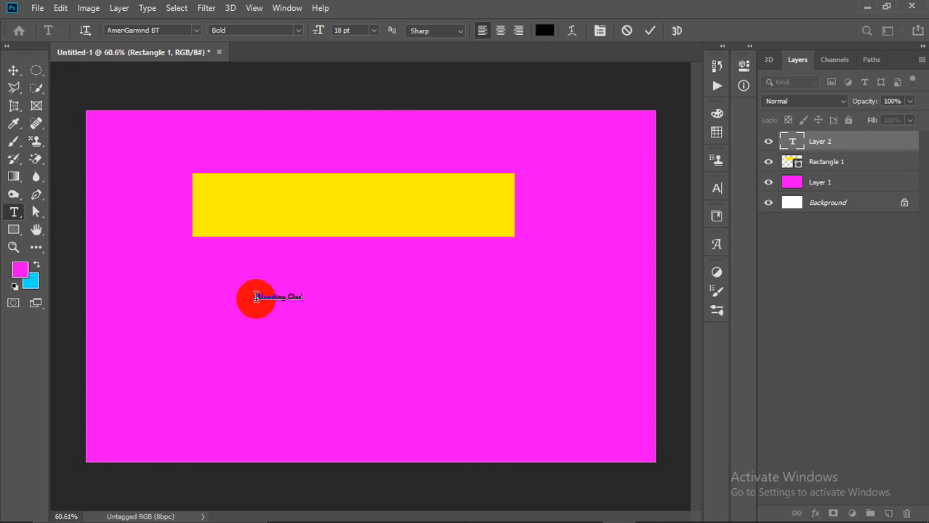
{"action": "left_click", "coordinate": [649, 30]}
{"action": "left_click", "coordinate": [13, 69]}
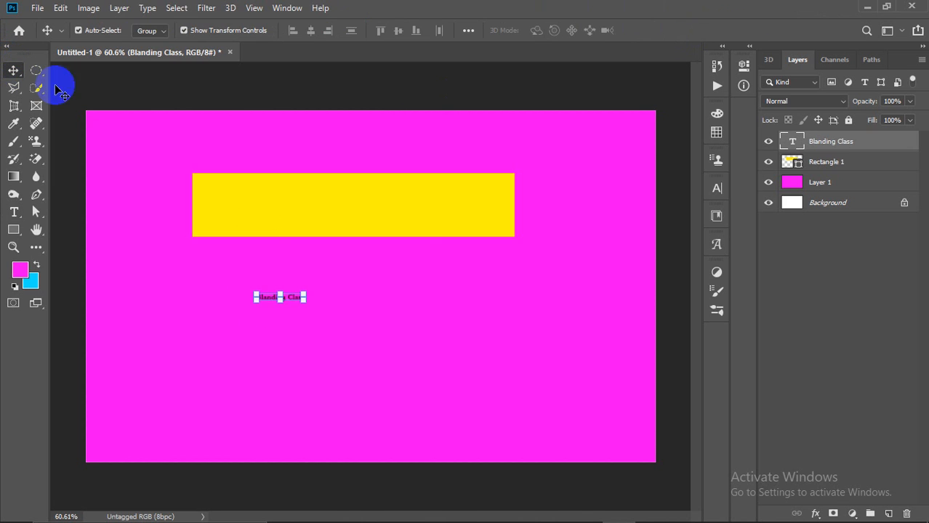
Step: Set the "Blanding Class" text to the Aero font at 60 pt with 14 pt leading
{"action": "left_click", "coordinate": [715, 189]}
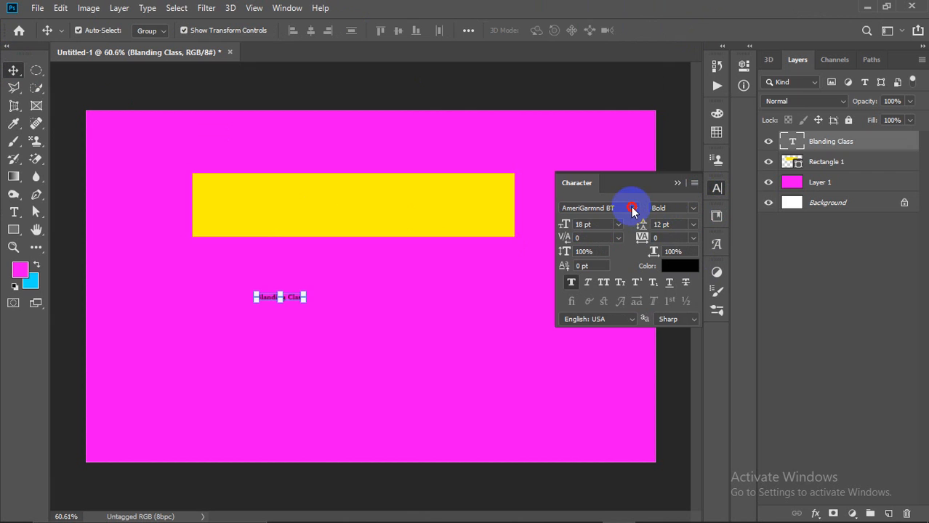
{"action": "left_click", "coordinate": [636, 209]}
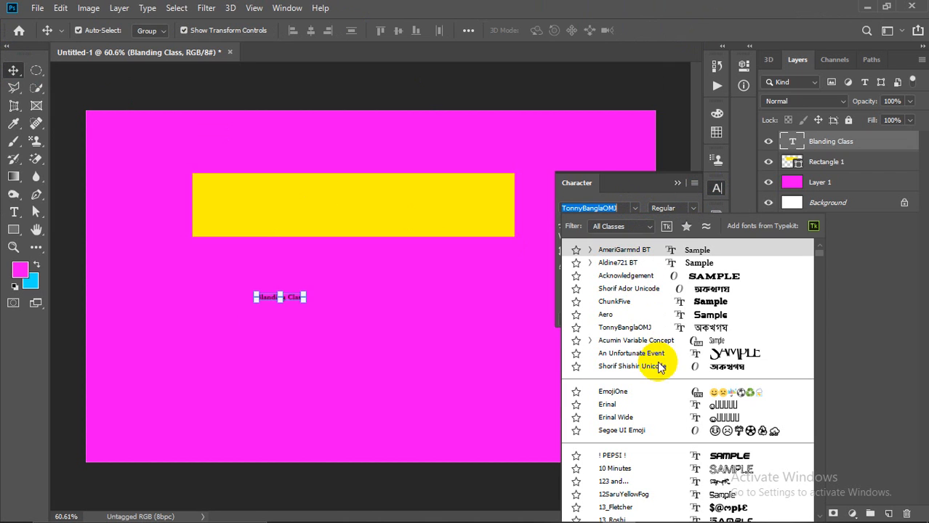
{"action": "left_click", "coordinate": [725, 314]}
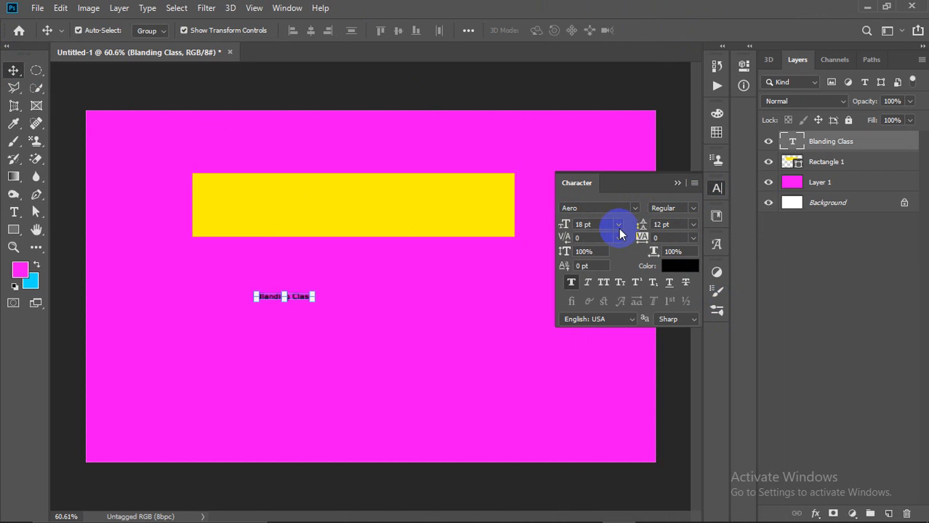
{"action": "left_click", "coordinate": [618, 230]}
{"action": "left_click", "coordinate": [597, 384]}
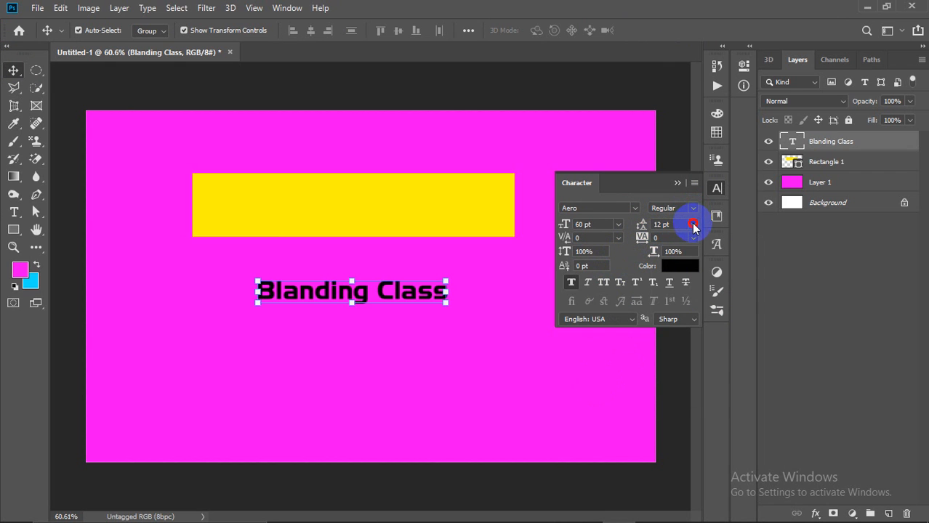
{"action": "left_click", "coordinate": [693, 225]}
{"action": "left_click", "coordinate": [676, 322]}
Step: Move the "Blanding Class" text to the centre of the yellow rectangle and set its size to 72 pt
{"action": "left_click_drag", "start_coordinate": [414, 306], "coordinate": [412, 214]}
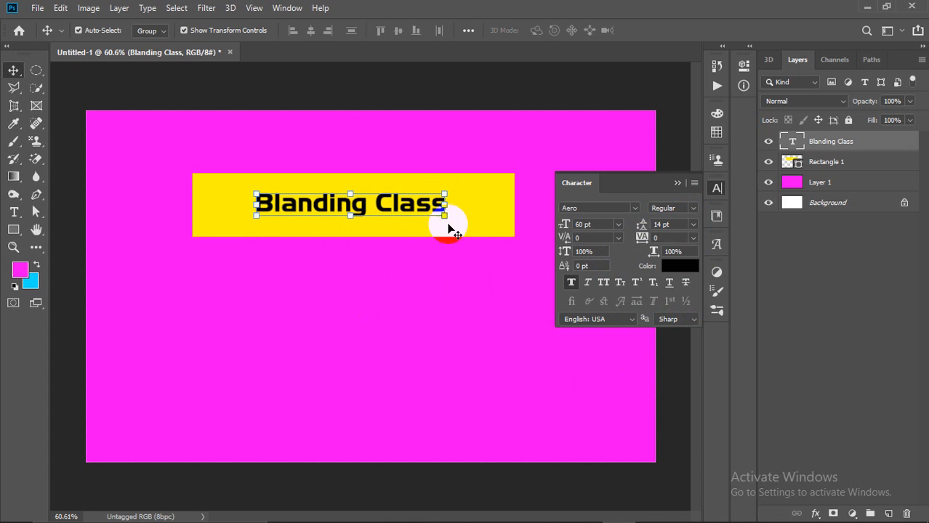
{"action": "left_click", "coordinate": [616, 226]}
{"action": "left_click", "coordinate": [590, 395]}
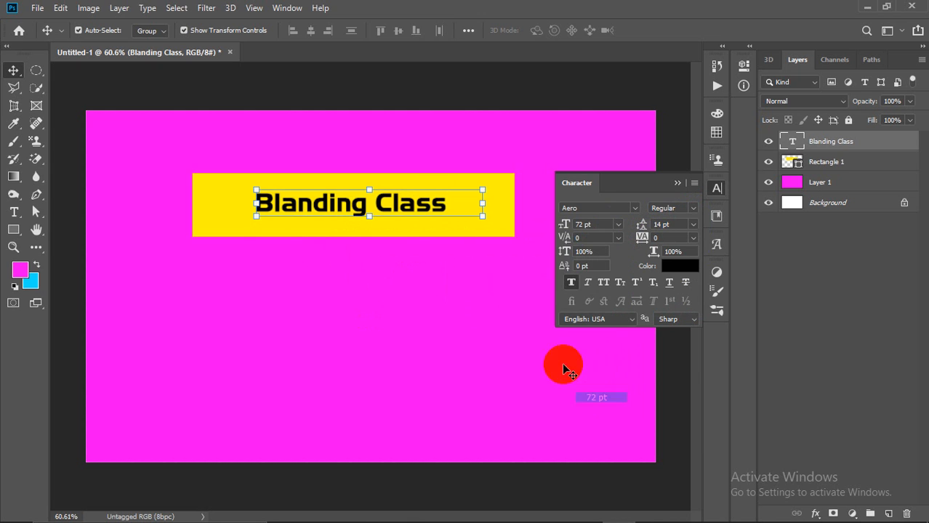
{"action": "left_click_drag", "start_coordinate": [454, 202], "coordinate": [430, 208]}
{"action": "left_click", "coordinate": [677, 183]}
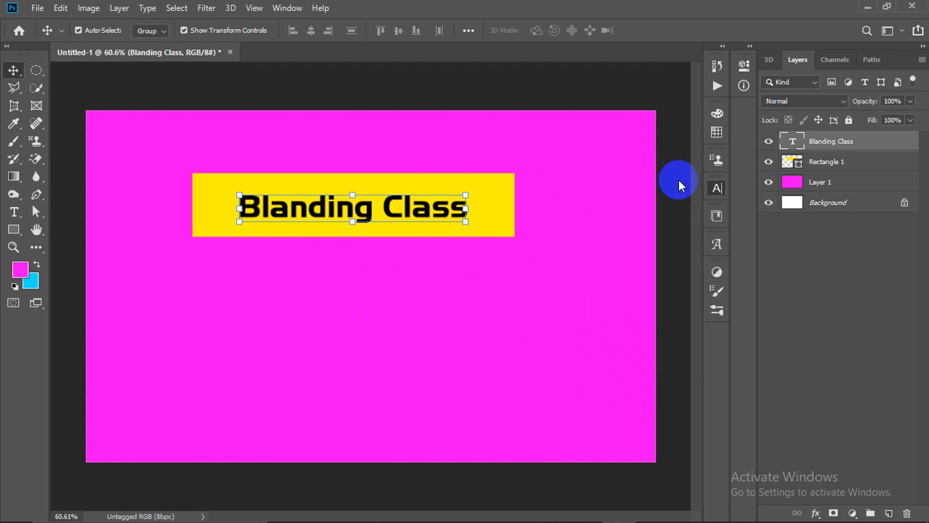
Step: Add a Drop Shadow layer style to the yellow rectangle with the shadow colour 000000
{"action": "left_click", "coordinate": [486, 204]}
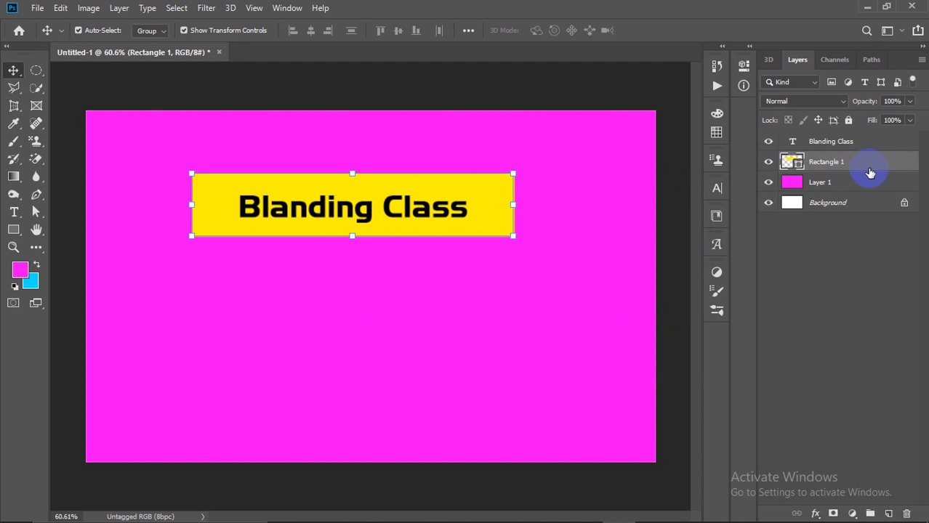
{"action": "double_click", "coordinate": [907, 161]}
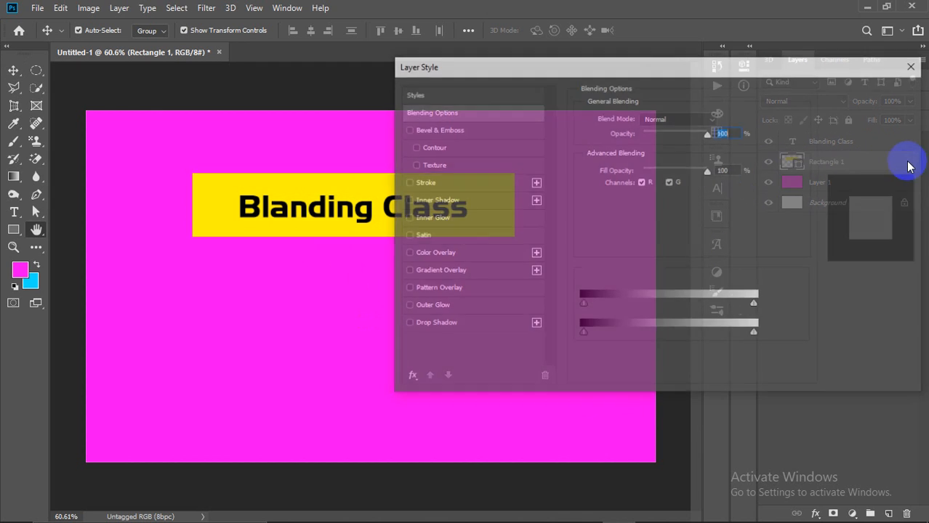
{"action": "left_click", "coordinate": [460, 322]}
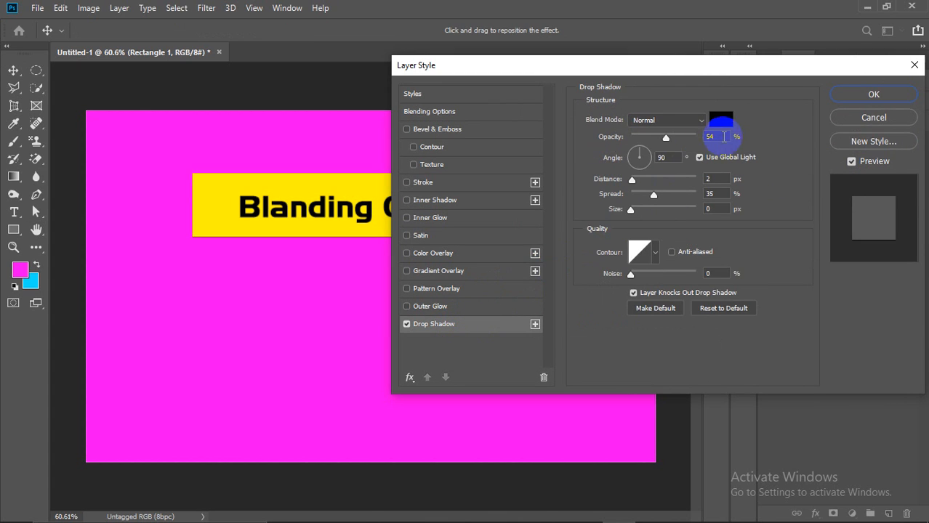
{"action": "left_click", "coordinate": [721, 124]}
{"action": "left_click", "coordinate": [567, 113]}
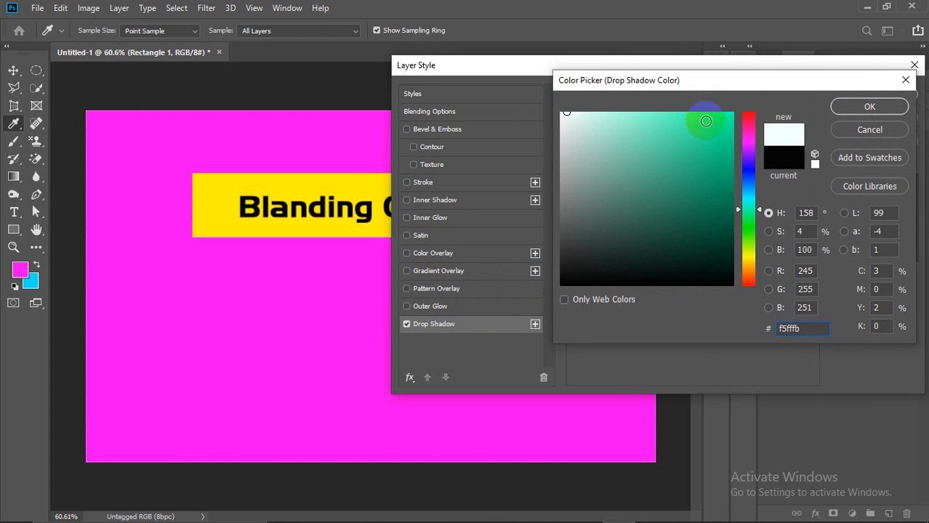
{"action": "type", "text": "000000"}
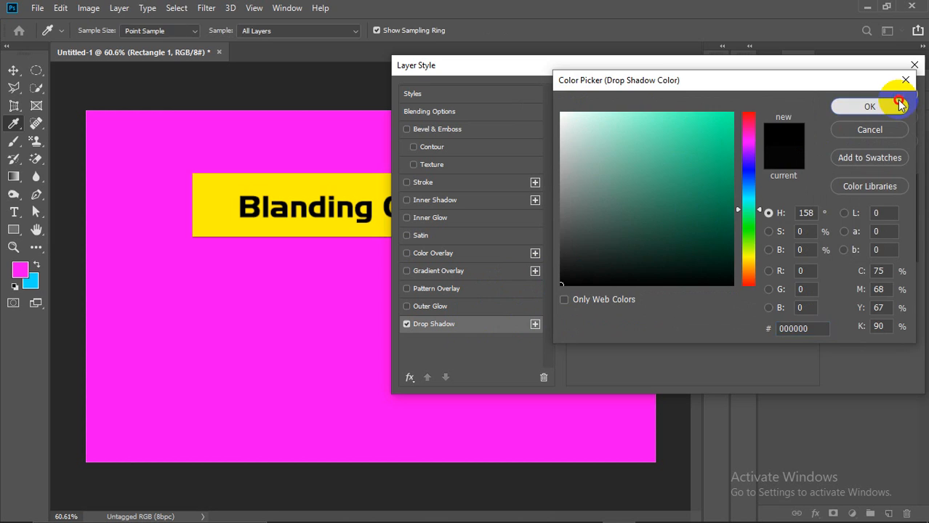
{"action": "left_click", "coordinate": [894, 107]}
Step: Set the yellow rectangle's drop shadow to 72% opacity, 135° angle and 22 px distance, and apply the layer style
{"action": "left_click_drag", "start_coordinate": [649, 66], "coordinate": [819, 71]}
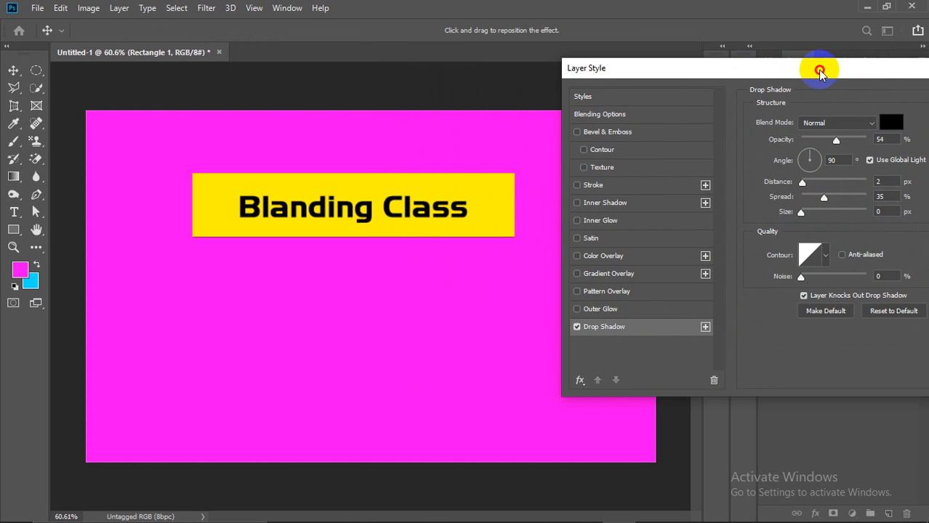
{"action": "left_click_drag", "start_coordinate": [810, 154], "coordinate": [848, 139]}
{"action": "left_click_drag", "start_coordinate": [803, 182], "coordinate": [818, 185]}
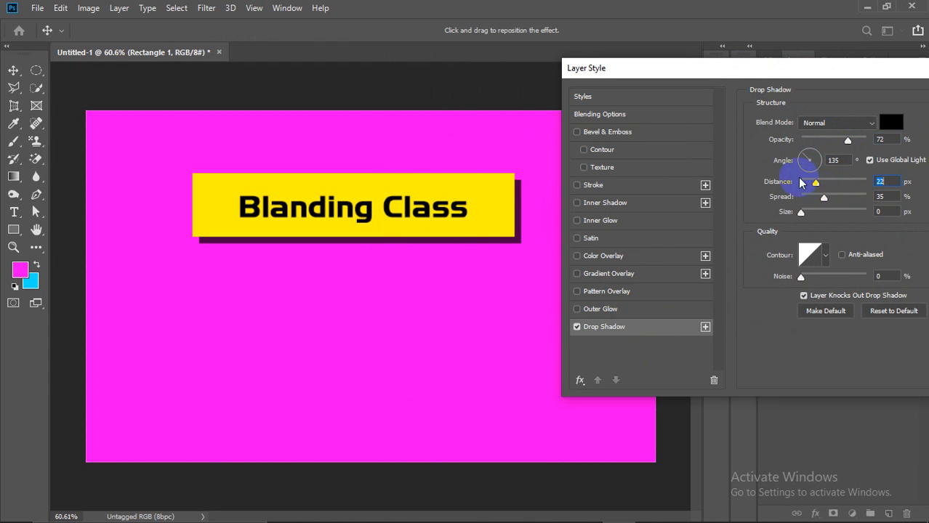
{"action": "left_click_drag", "start_coordinate": [716, 66], "coordinate": [520, 54]}
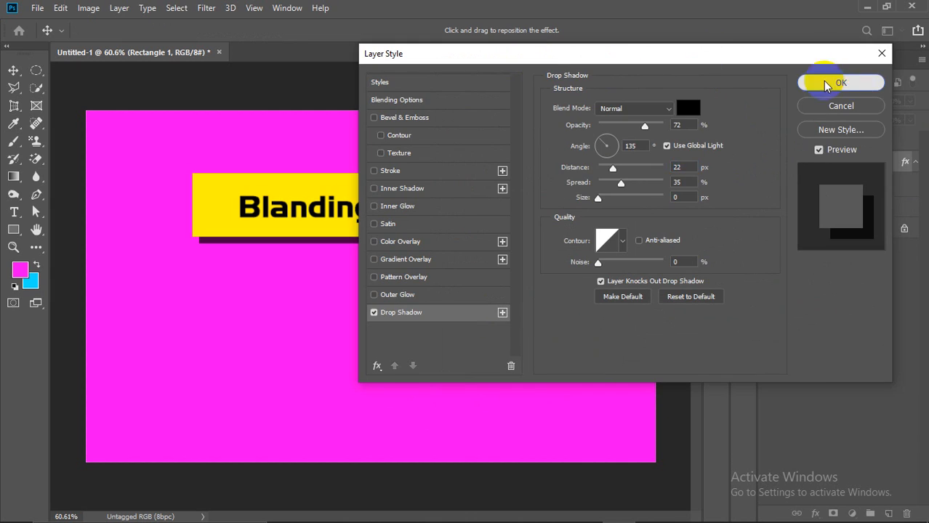
{"action": "left_click", "coordinate": [825, 85]}
{"action": "left_click", "coordinate": [658, 195]}
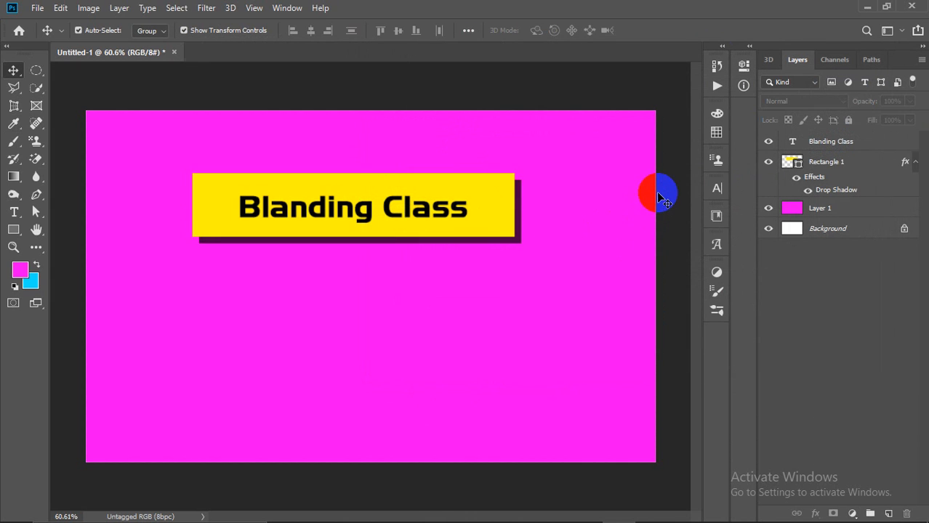
{"action": "left_click", "coordinate": [121, 238]}
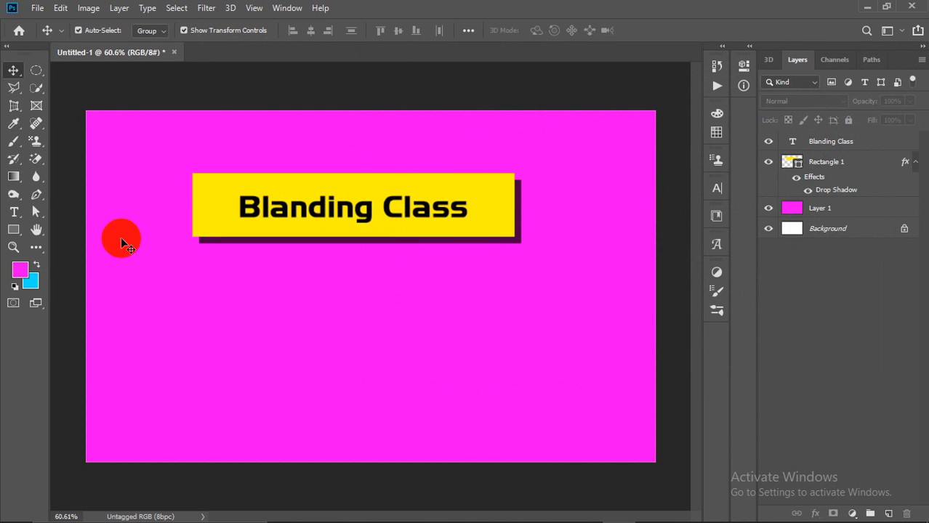
Step: Add the text "Class: 7" on the magenta area and place it below the yellow rectangle
{"action": "left_click", "coordinate": [14, 212]}
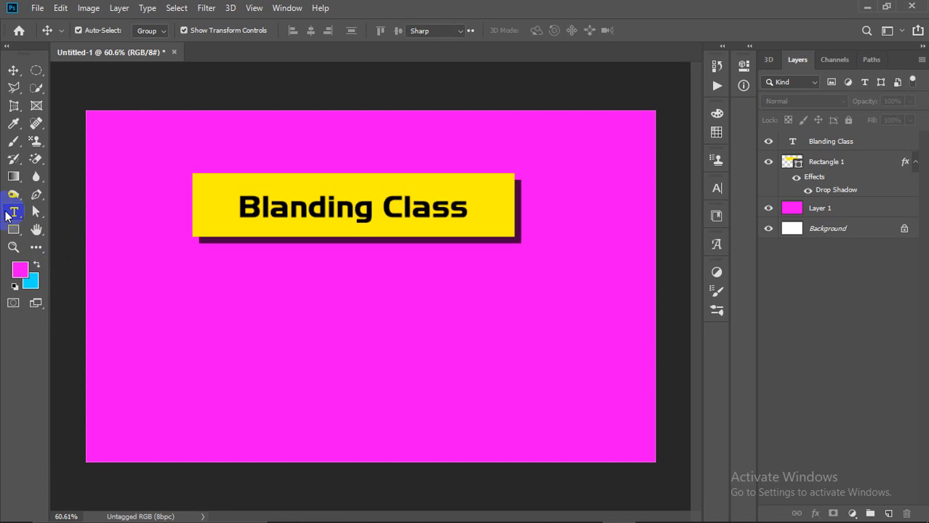
{"action": "left_click", "coordinate": [240, 296]}
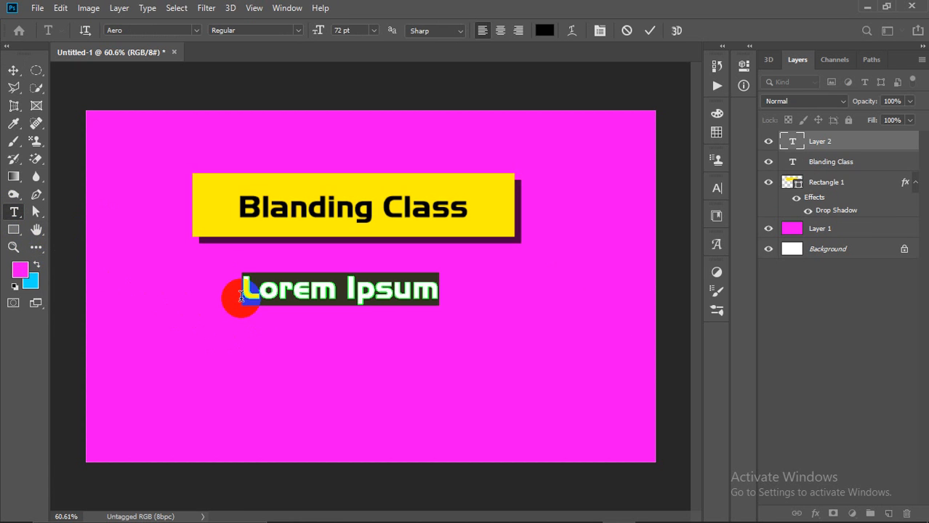
{"action": "type", "text": "Class: 7"}
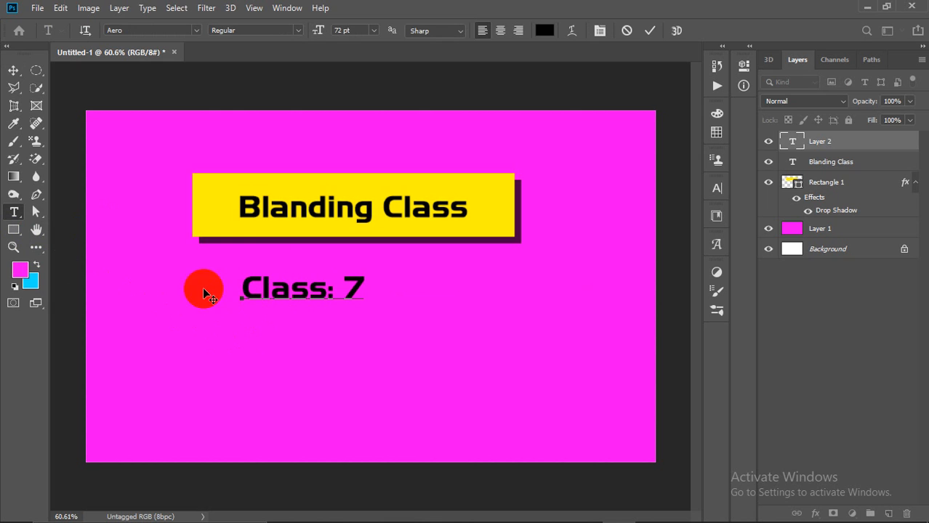
{"action": "left_click", "coordinate": [13, 70]}
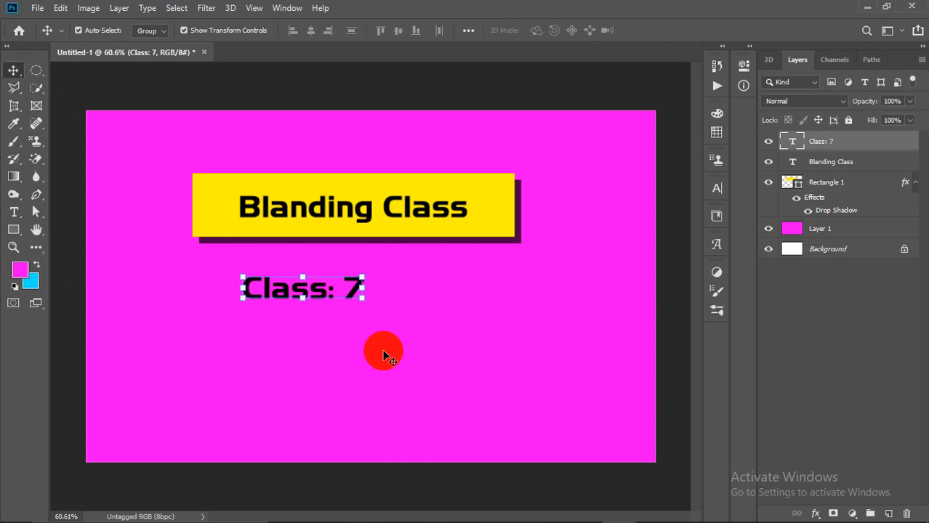
{"action": "left_click_drag", "start_coordinate": [311, 294], "coordinate": [343, 304]}
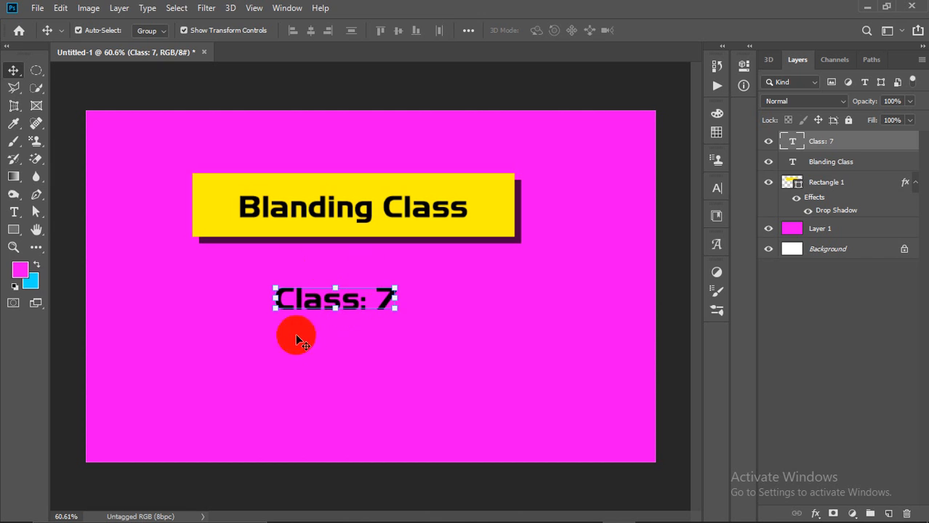
{"action": "left_click", "coordinate": [718, 192]}
{"action": "left_click", "coordinate": [715, 188]}
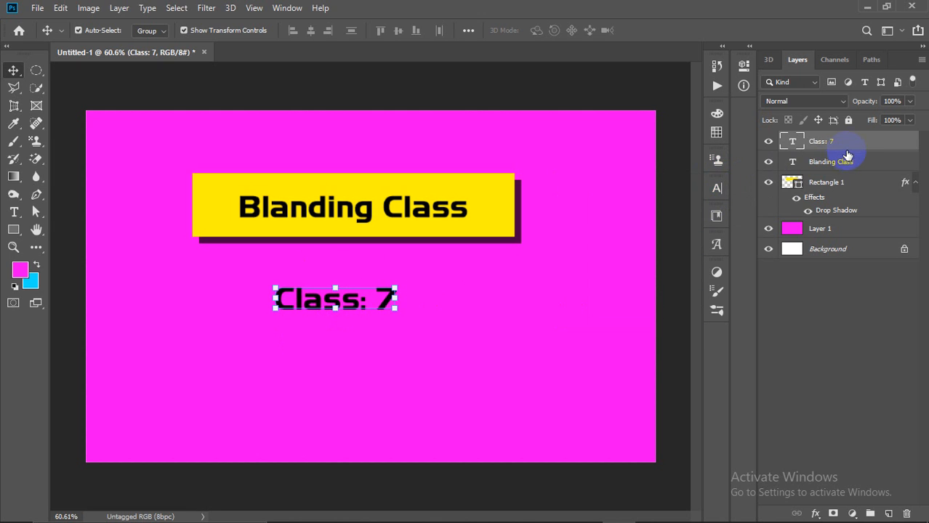
Step: Try a white Outer Glow on the "Class: 7" text with 100% opacity, 17% spread and 70 px size, and turn it off
{"action": "double_click", "coordinate": [850, 148]}
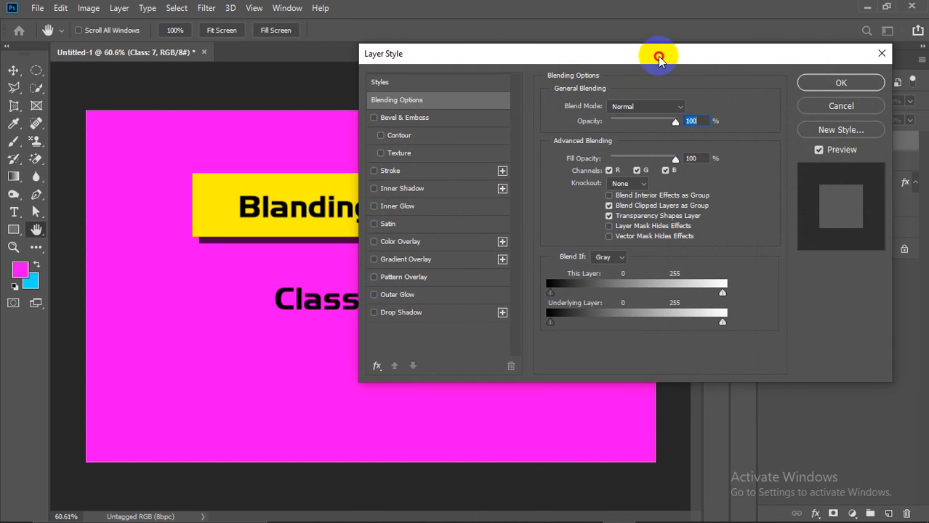
{"action": "left_click_drag", "start_coordinate": [659, 53], "coordinate": [787, 50]}
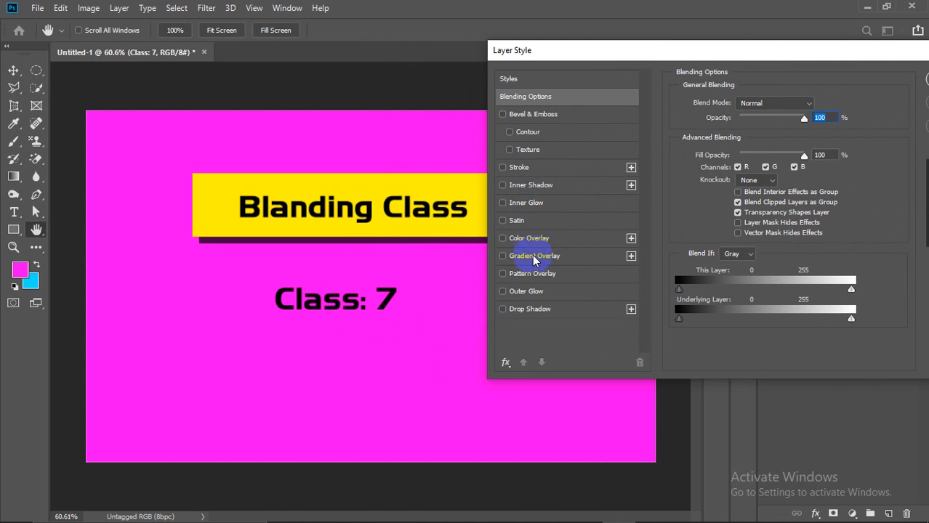
{"action": "left_click", "coordinate": [542, 292]}
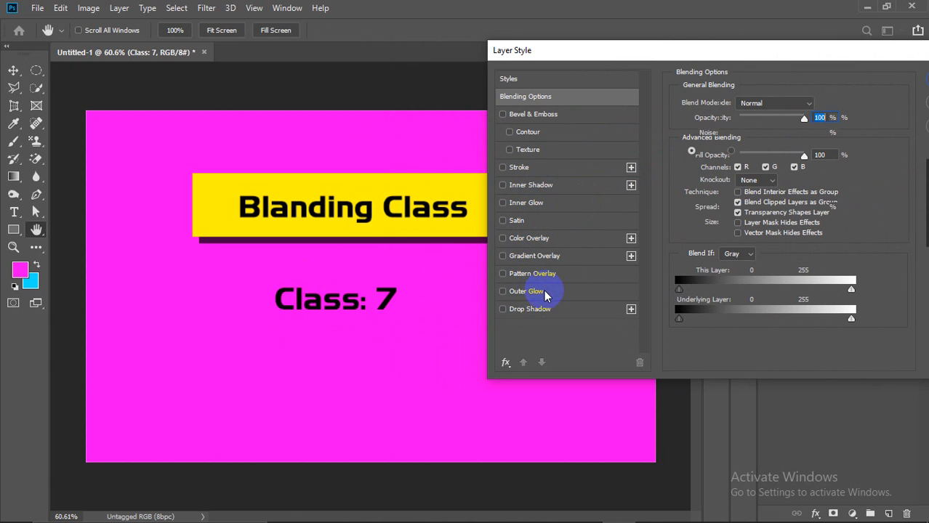
{"action": "left_click", "coordinate": [723, 151]}
{"action": "left_click_drag", "start_coordinate": [643, 187], "coordinate": [556, 95]}
{"action": "left_click", "coordinate": [843, 109]}
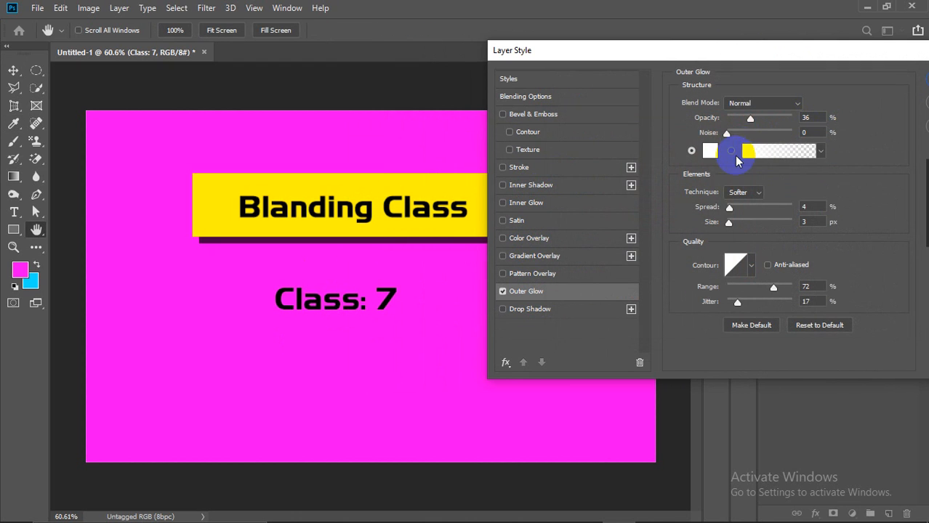
{"action": "left_click_drag", "start_coordinate": [761, 122], "coordinate": [763, 120]}
{"action": "left_click_drag", "start_coordinate": [729, 223], "coordinate": [751, 226]}
{"action": "left_click_drag", "start_coordinate": [763, 118], "coordinate": [815, 119]}
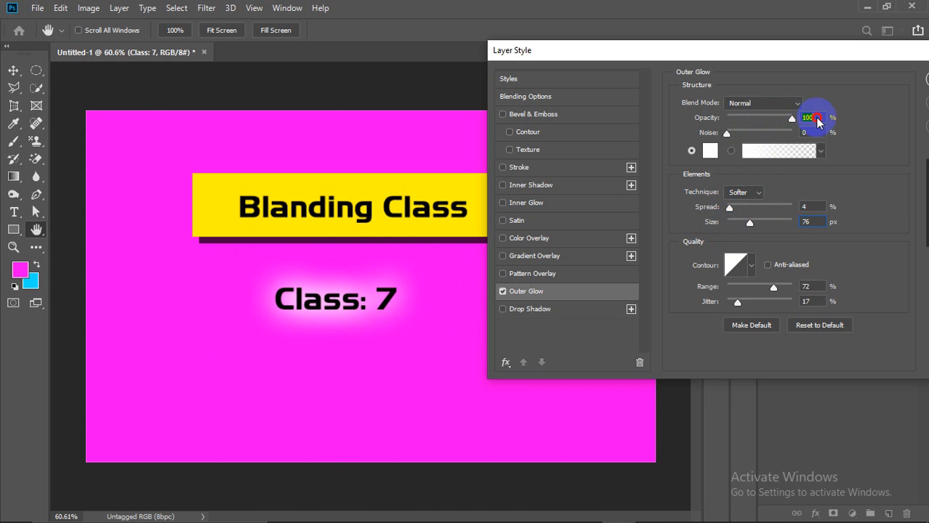
{"action": "mouse_move", "coordinate": [751, 225]}
{"action": "left_mouse_down"}
{"action": "mouse_move", "coordinate": [771, 217]}
{"action": "mouse_move", "coordinate": [752, 227]}
{"action": "left_mouse_up"}
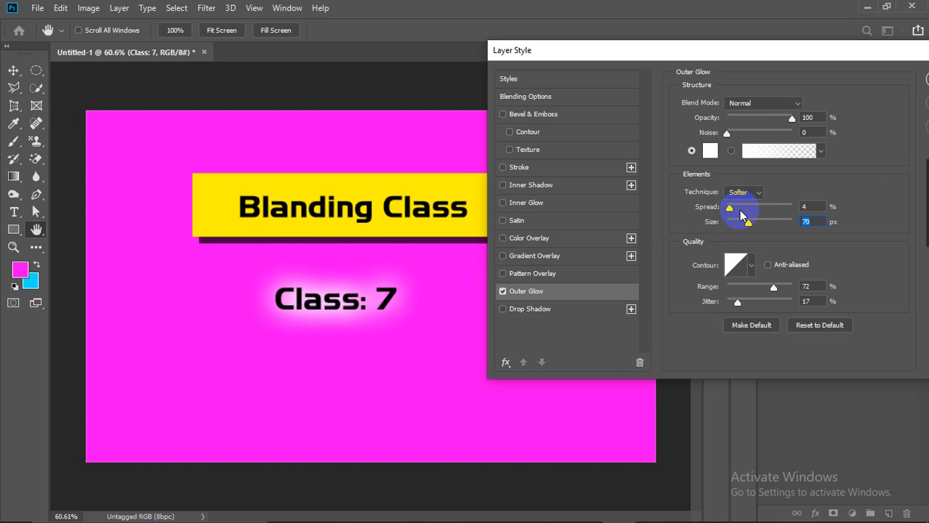
{"action": "left_click_drag", "start_coordinate": [731, 210], "coordinate": [738, 240]}
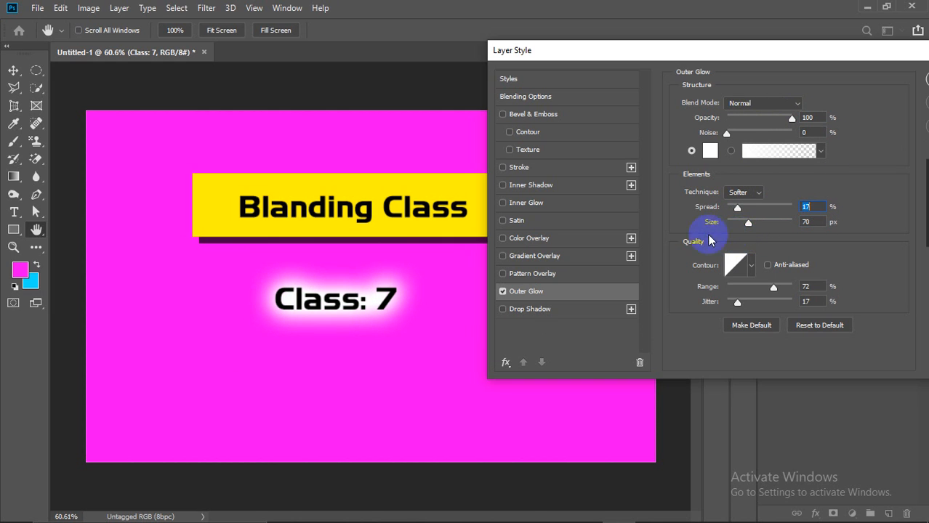
{"action": "left_click", "coordinate": [502, 292]}
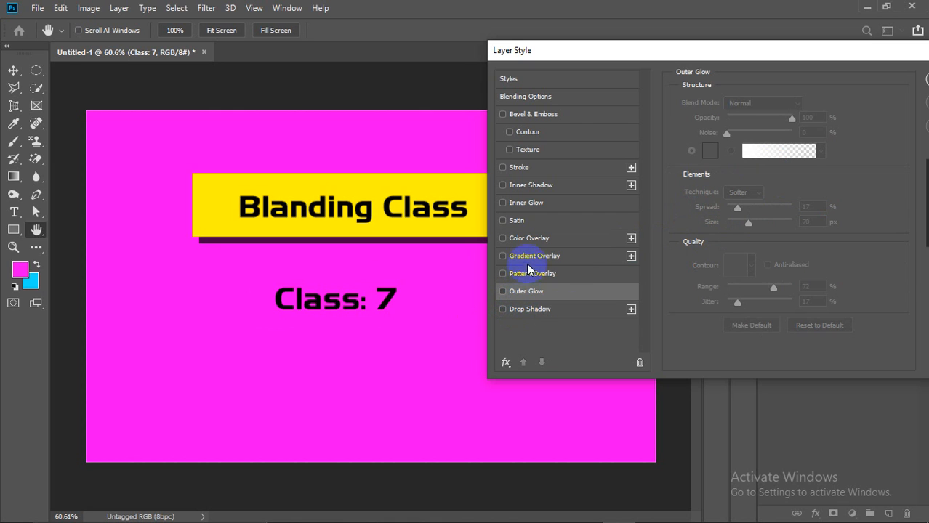
Step: Add a Stroke layer style to the "Class: 7" text with a size of 4 px and 100% opacity
{"action": "left_click", "coordinate": [546, 186]}
{"action": "left_click", "coordinate": [548, 167]}
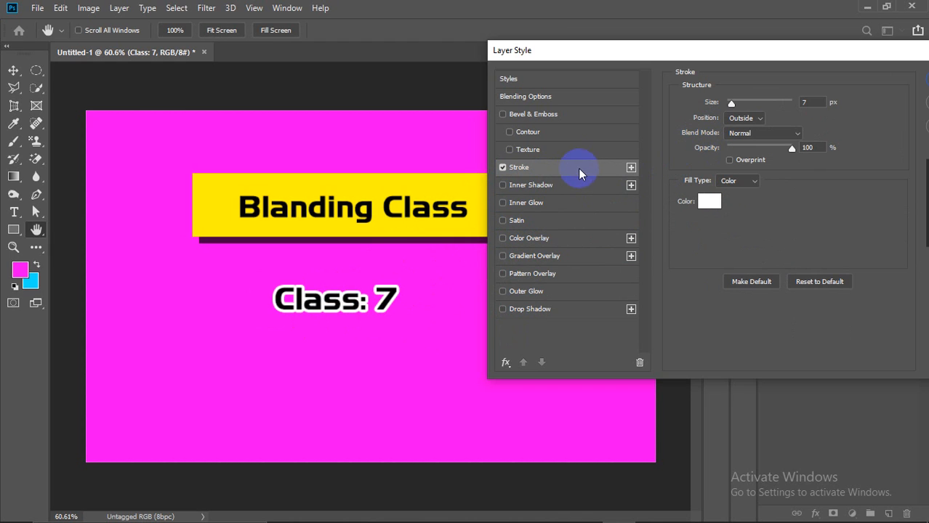
{"action": "mouse_move", "coordinate": [730, 104]}
{"action": "left_mouse_down"}
{"action": "mouse_move", "coordinate": [767, 102]}
{"action": "mouse_move", "coordinate": [729, 106]}
{"action": "mouse_move", "coordinate": [731, 125]}
{"action": "left_mouse_up"}
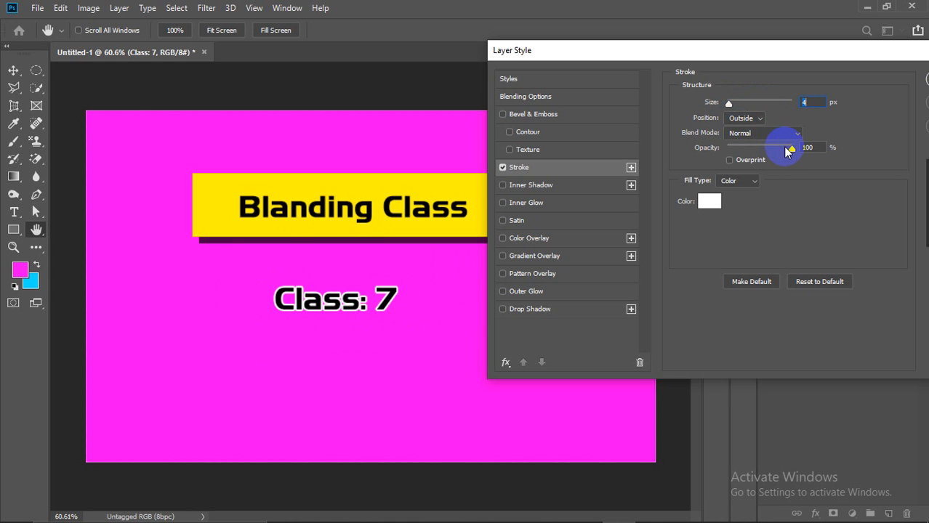
{"action": "mouse_move", "coordinate": [791, 151]}
{"action": "left_mouse_down"}
{"action": "mouse_move", "coordinate": [778, 145]}
{"action": "mouse_move", "coordinate": [792, 148]}
{"action": "left_mouse_up"}
Step: Try the Inside and Center positions for the stroke and return it to Outside
{"action": "left_click", "coordinate": [749, 121]}
{"action": "left_click", "coordinate": [749, 134]}
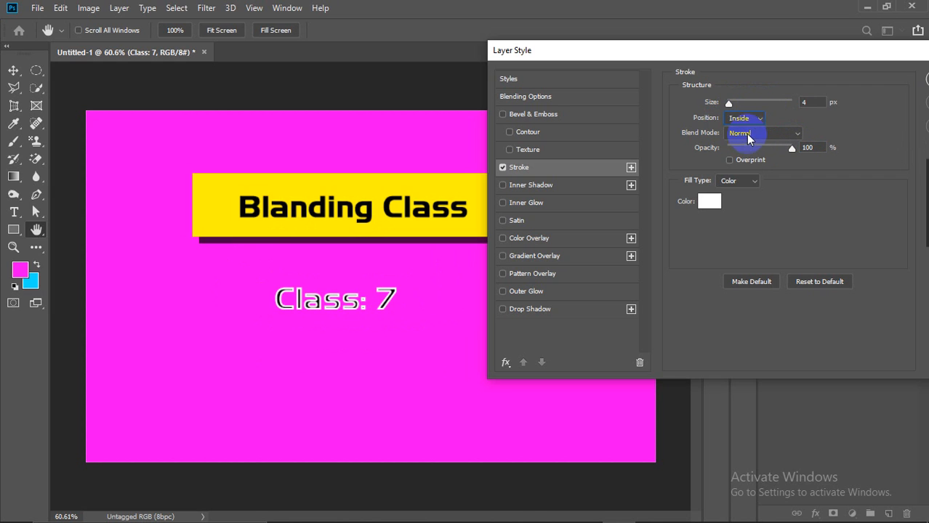
{"action": "left_click", "coordinate": [751, 119]}
{"action": "left_click", "coordinate": [750, 139]}
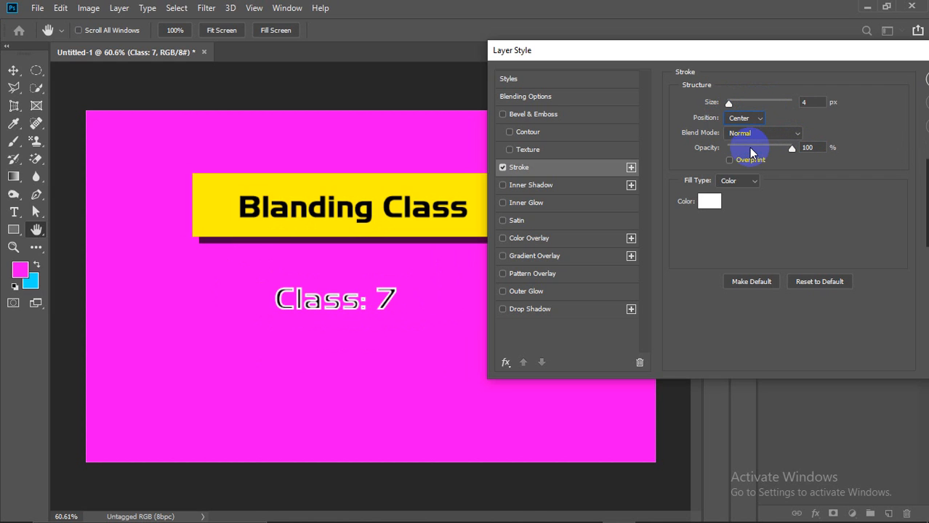
{"action": "left_click", "coordinate": [745, 118]}
{"action": "left_click", "coordinate": [747, 129]}
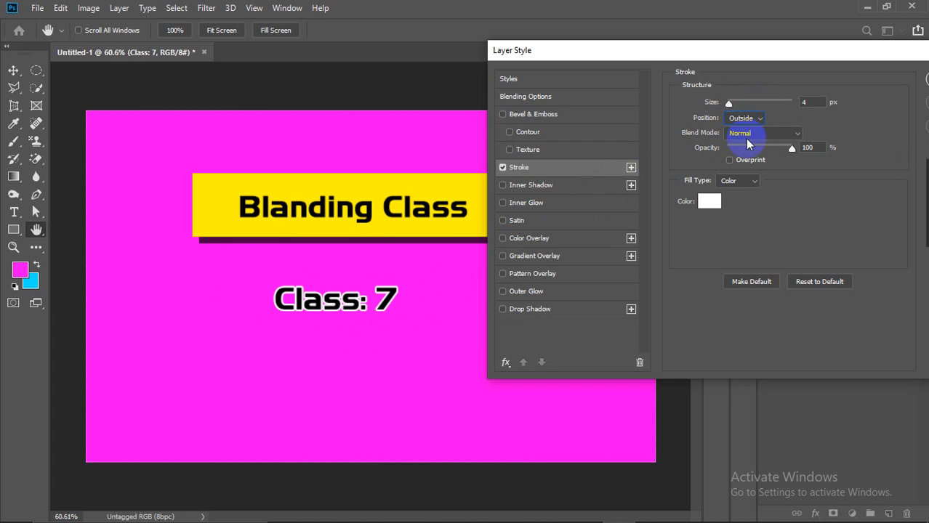
Step: Try a red stroke colour on the "Class: 7" text
{"action": "left_click", "coordinate": [709, 202]}
{"action": "left_click_drag", "start_coordinate": [657, 170], "coordinate": [738, 116]}
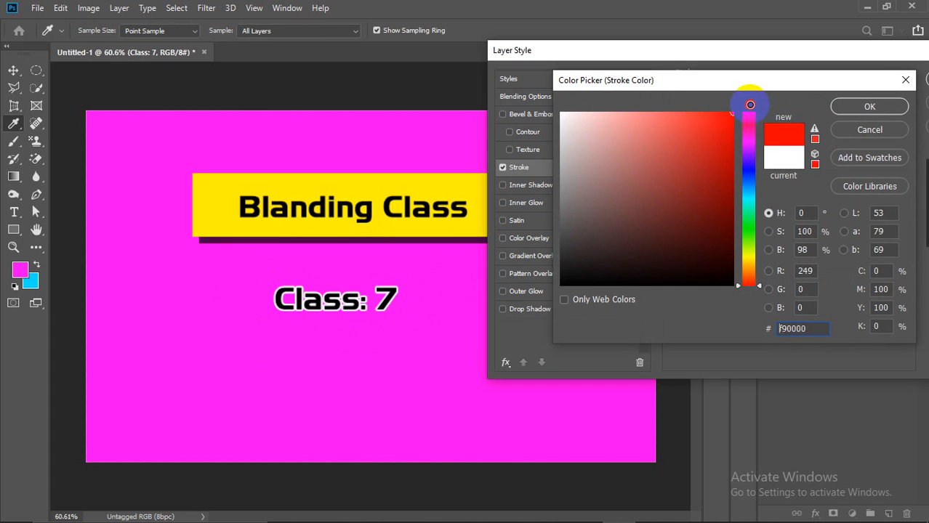
{"action": "left_click", "coordinate": [869, 106]}
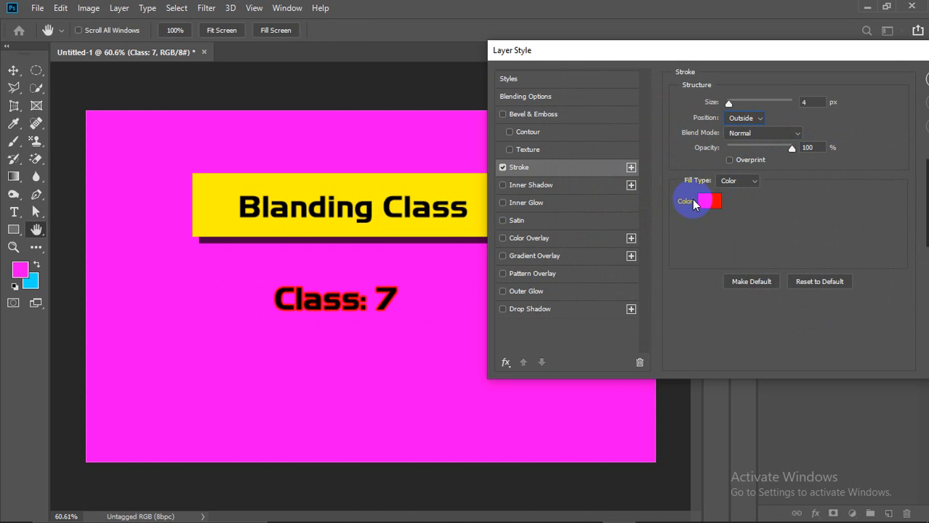
Step: Set the stroke colour of "Class: 7" to f1f1f1, apply it, and centre the text below the yellow rectangle
{"action": "left_click", "coordinate": [709, 202]}
{"action": "left_click_drag", "start_coordinate": [701, 142], "coordinate": [531, 127]}
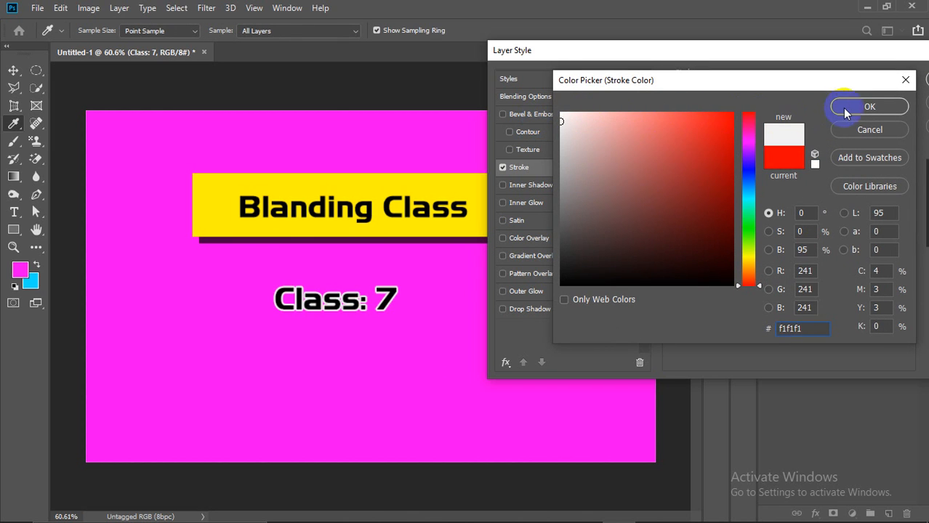
{"action": "left_click", "coordinate": [870, 106]}
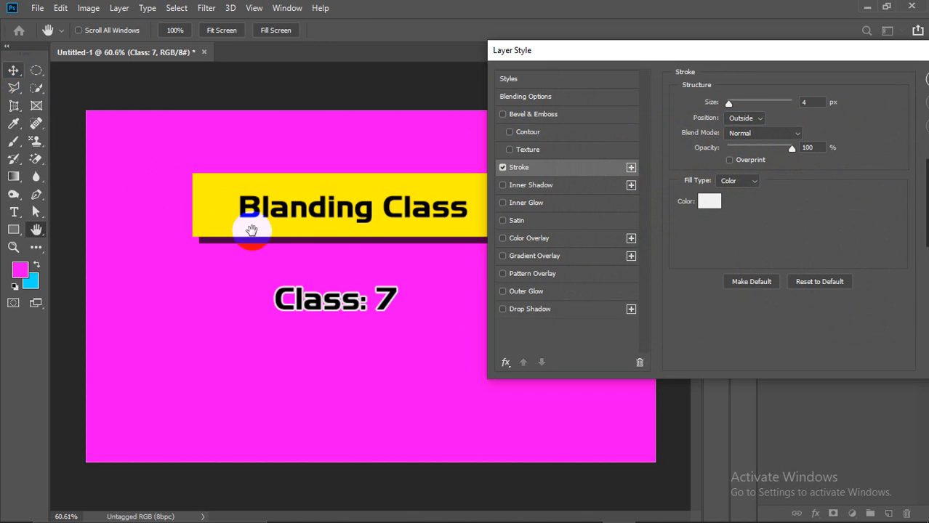
{"action": "left_click_drag", "start_coordinate": [885, 57], "coordinate": [783, 58]}
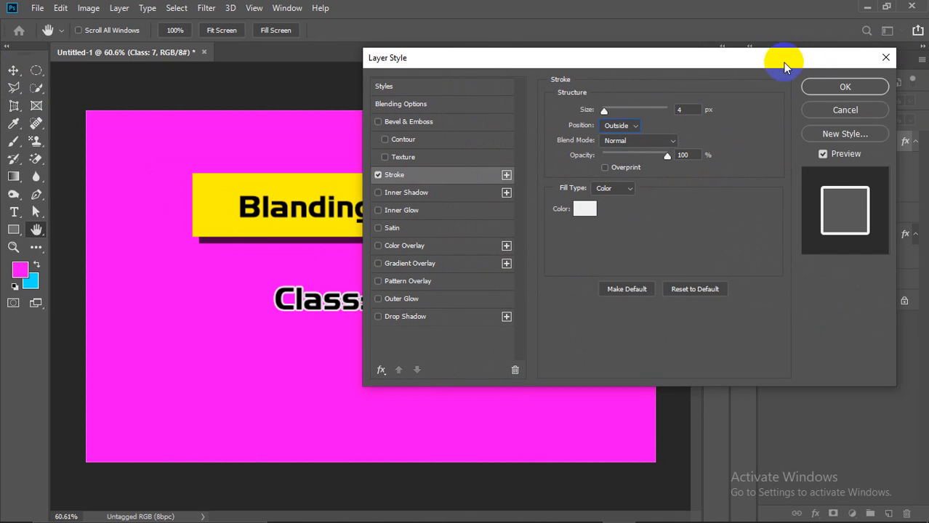
{"action": "left_click", "coordinate": [808, 82]}
{"action": "left_click", "coordinate": [342, 311]}
{"action": "left_click_drag", "start_coordinate": [347, 309], "coordinate": [364, 320]}
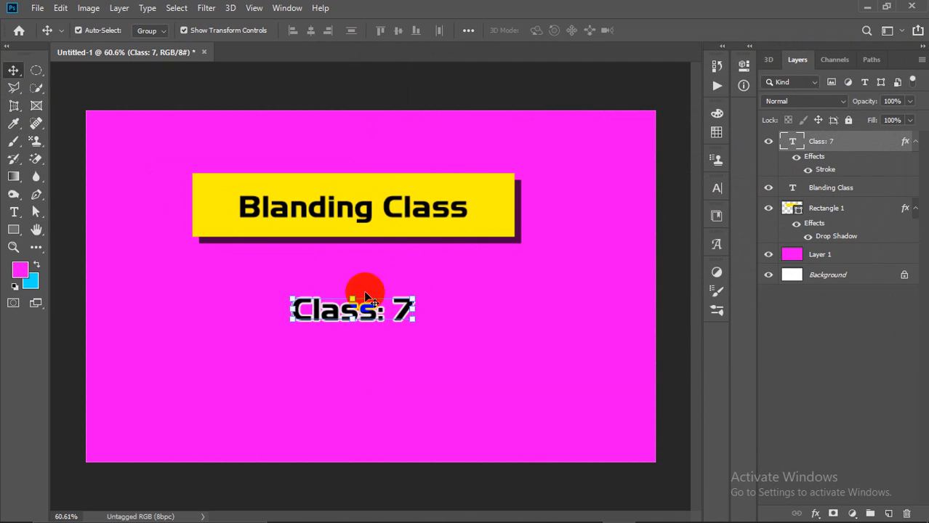
Step: Add a white Outer Glow layer style to the "Blanding Class" text with a size of 32 px and apply it
{"action": "left_click", "coordinate": [375, 205]}
{"action": "left_click", "coordinate": [720, 190]}
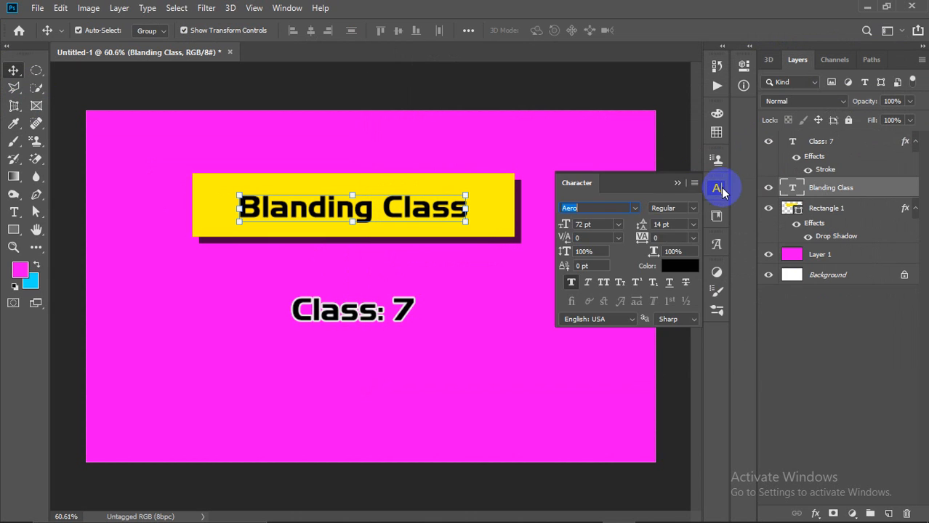
{"action": "double_click", "coordinate": [874, 195]}
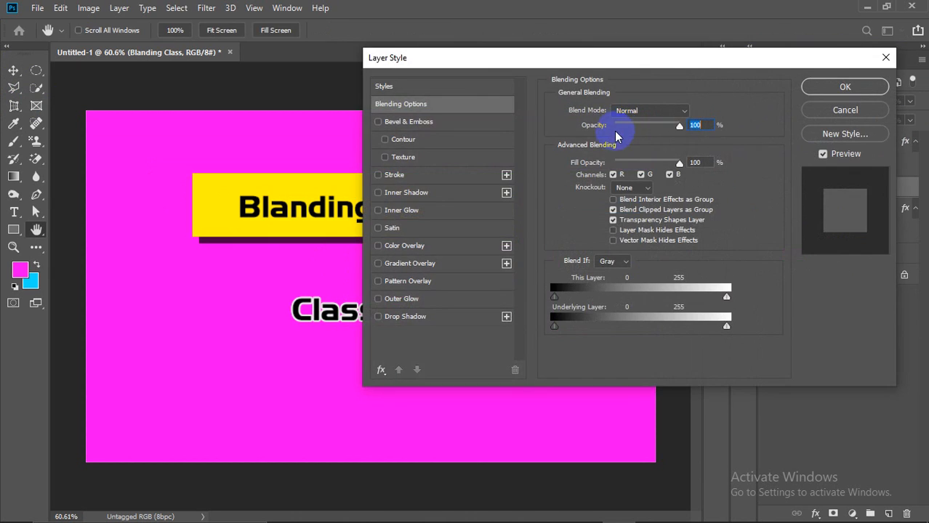
{"action": "left_click_drag", "start_coordinate": [546, 51], "coordinate": [682, 45]}
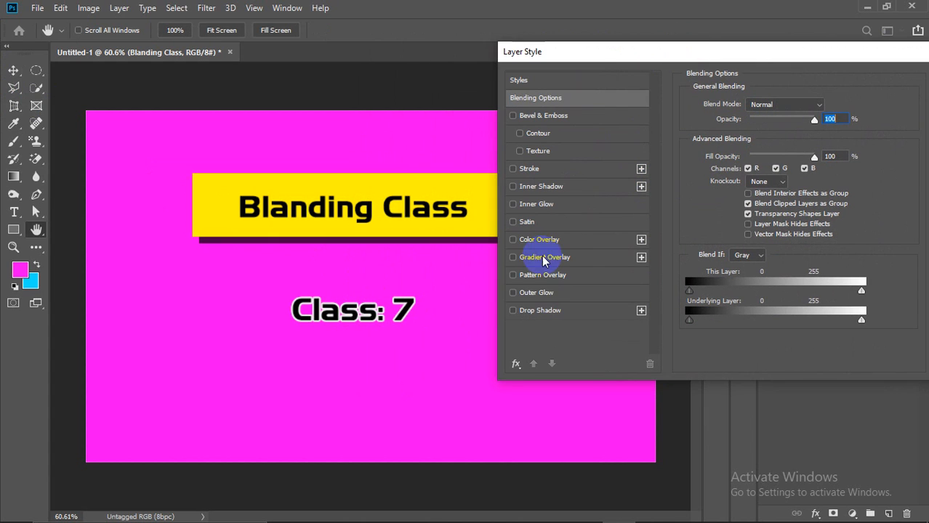
{"action": "left_click", "coordinate": [531, 299]}
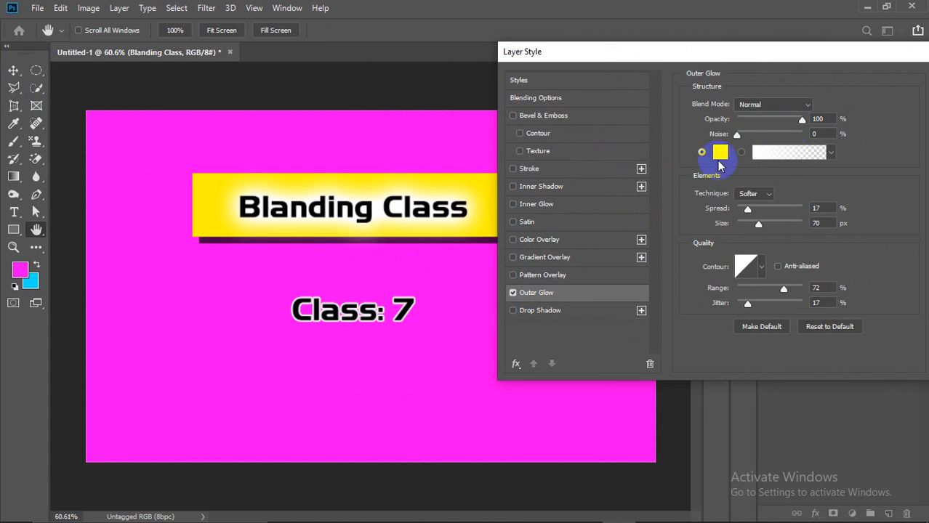
{"action": "left_click_drag", "start_coordinate": [833, 56], "coordinate": [746, 75]}
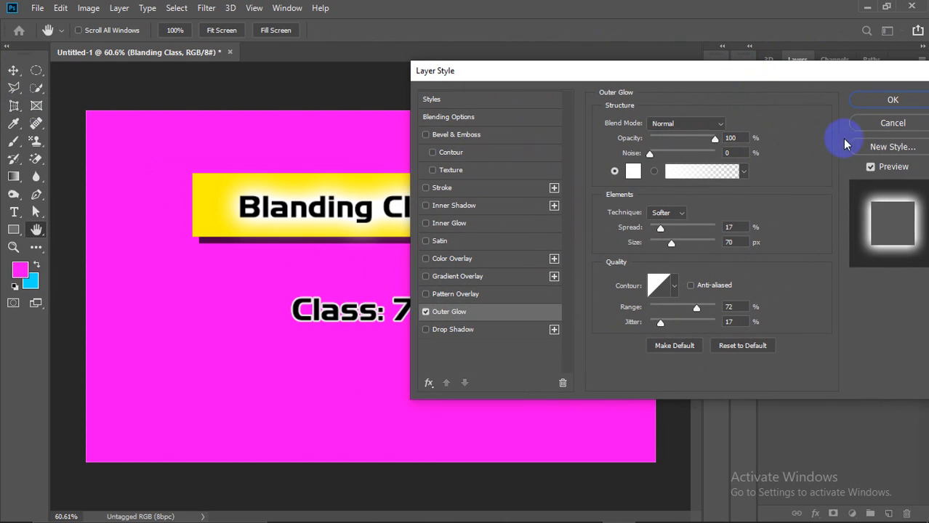
{"action": "left_click_drag", "start_coordinate": [671, 243], "coordinate": [663, 246]}
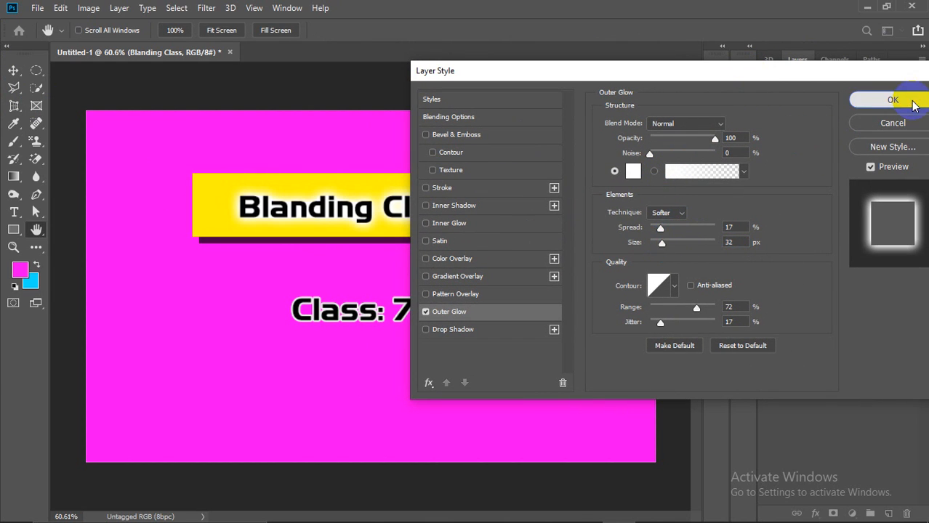
{"action": "left_click", "coordinate": [893, 100]}
{"action": "left_click", "coordinate": [674, 183]}
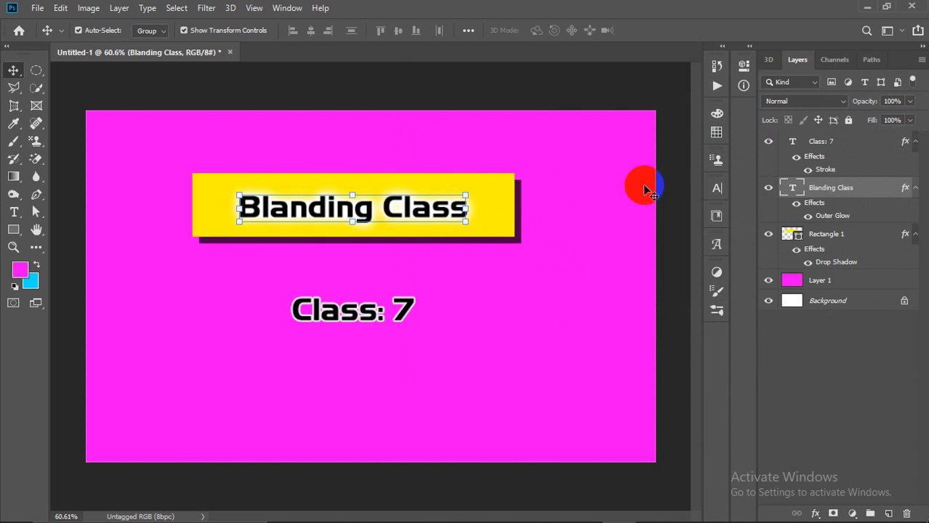
Step: Move the "Class: 7" text up so it sits just beneath the yellow rectangle
{"action": "left_click", "coordinate": [574, 178]}
{"action": "left_click_drag", "start_coordinate": [367, 308], "coordinate": [383, 281]}
{"action": "left_click", "coordinate": [507, 323]}
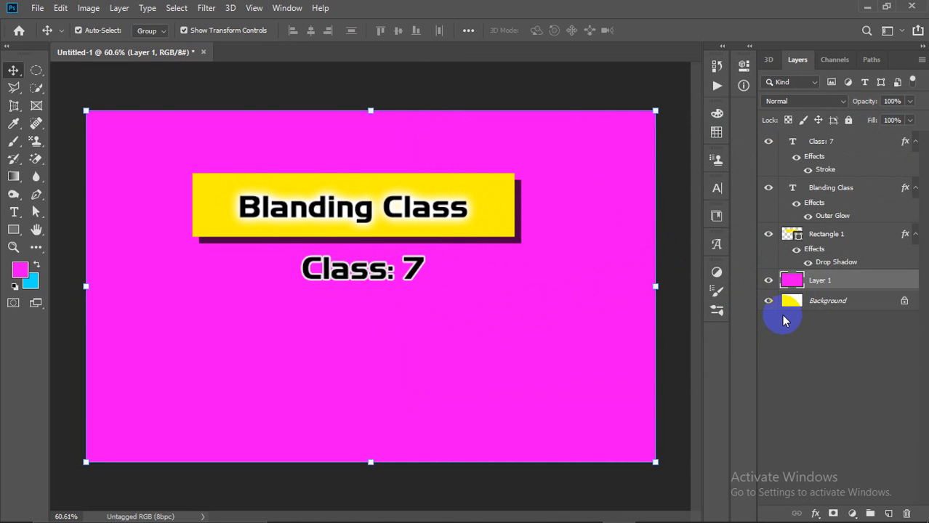
{"action": "left_click", "coordinate": [639, 295]}
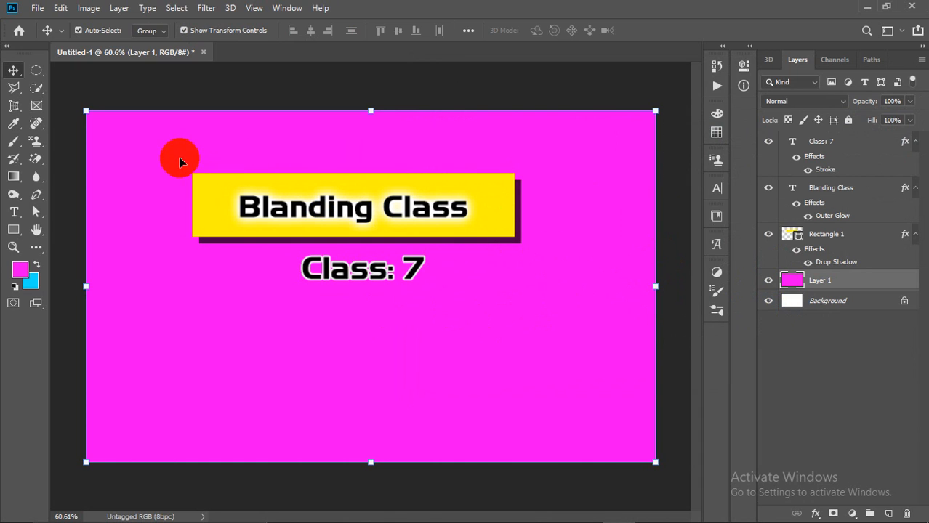
{"action": "left_click", "coordinate": [16, 149]}
{"action": "left_click", "coordinate": [16, 149]}
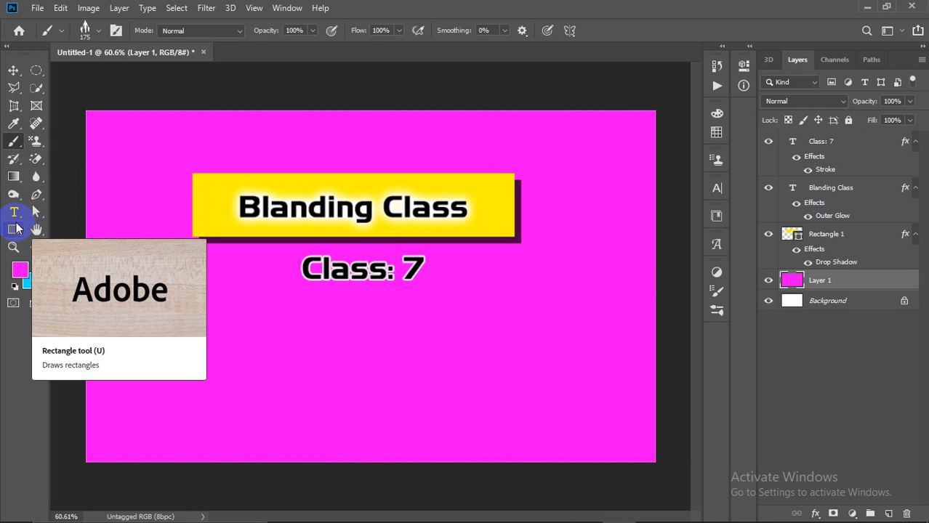
{"action": "left_click", "coordinate": [840, 333]}
{"action": "left_click", "coordinate": [530, 234]}
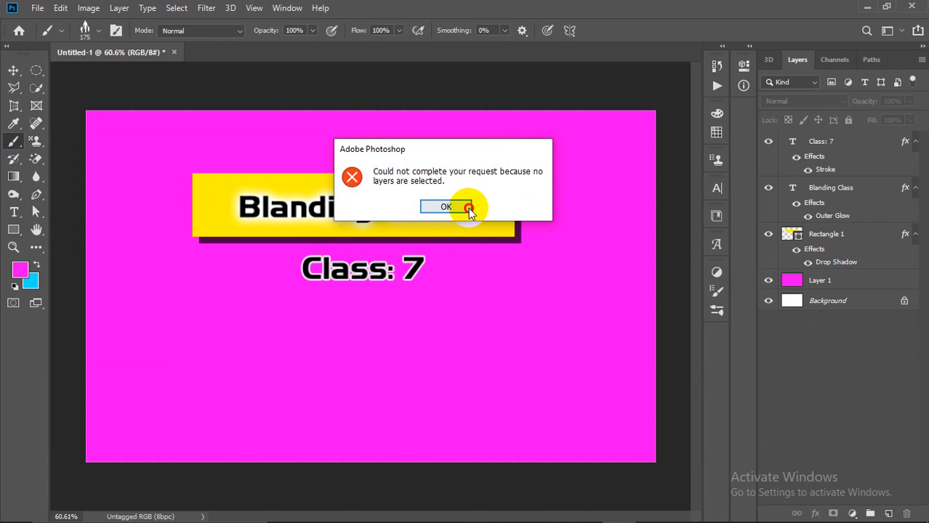
{"action": "left_click", "coordinate": [468, 208]}
{"action": "left_click", "coordinate": [14, 71]}
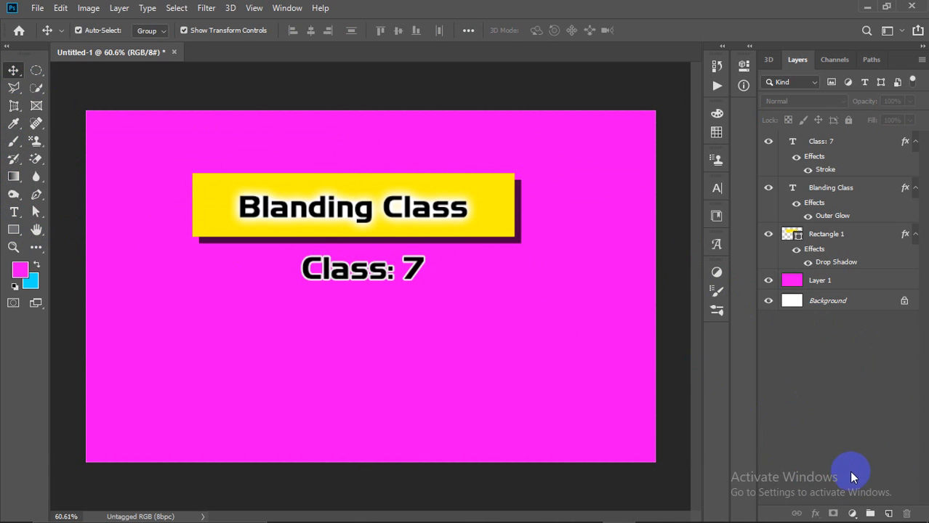
Step: Add a Drop Shadow layer style to the "Class: 7" text with 63% opacity and a distance of 15 px
{"action": "left_click", "coordinate": [835, 143]}
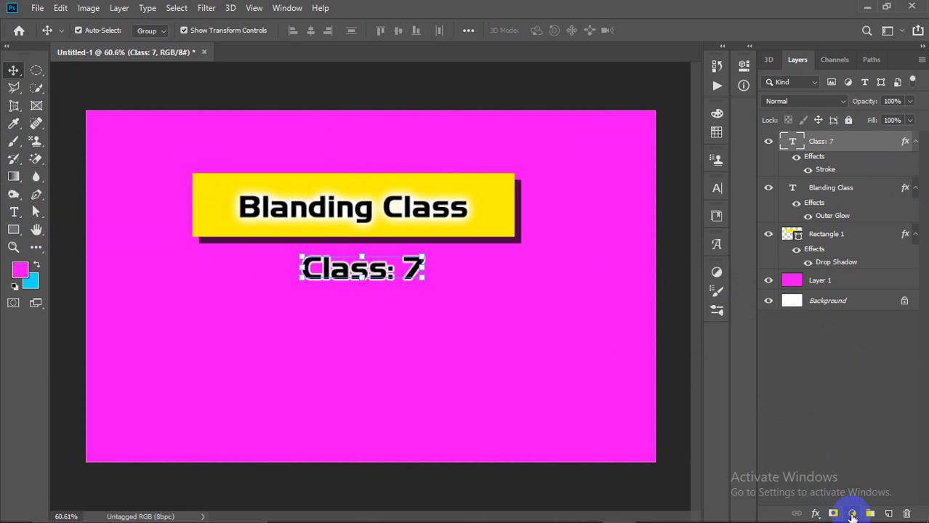
{"action": "left_click", "coordinate": [852, 514]}
{"action": "left_click", "coordinate": [853, 515]}
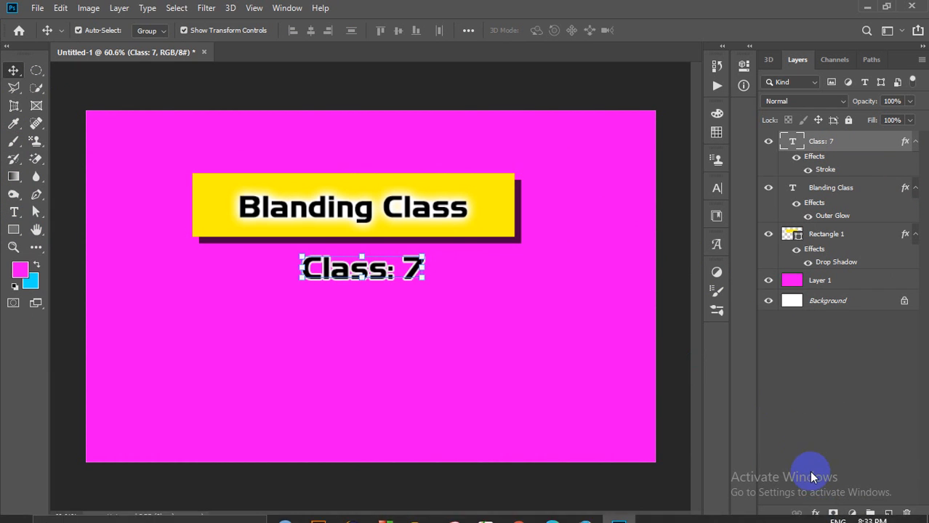
{"action": "left_click", "coordinate": [815, 514]}
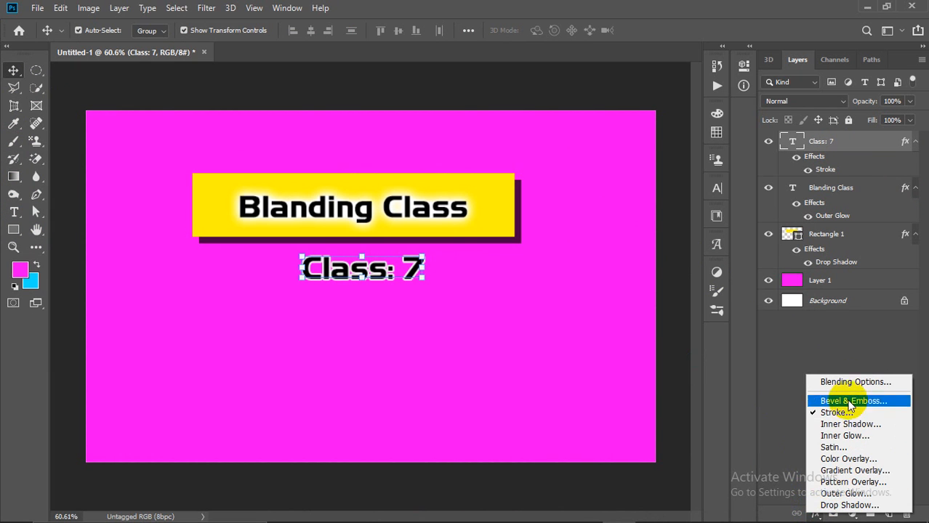
{"action": "left_click", "coordinate": [798, 494]}
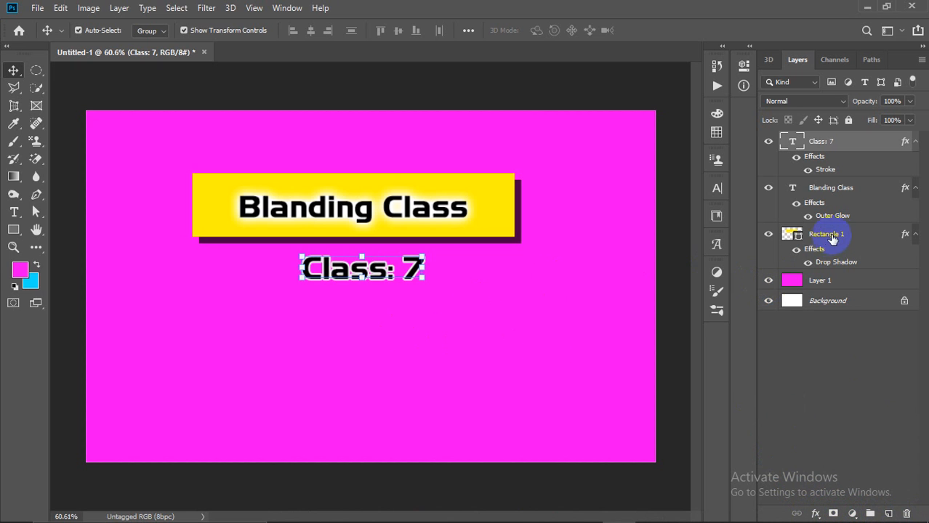
{"action": "left_click", "coordinate": [818, 513]}
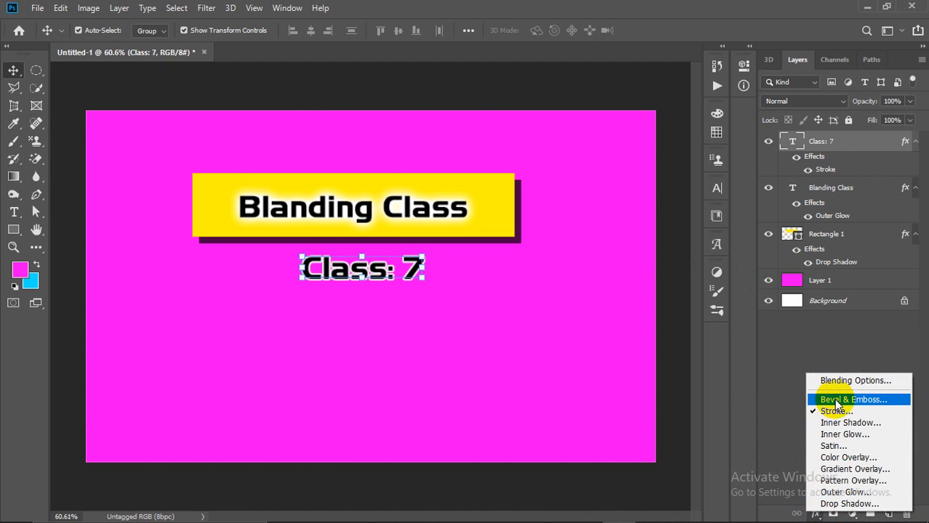
{"action": "left_click", "coordinate": [847, 504]}
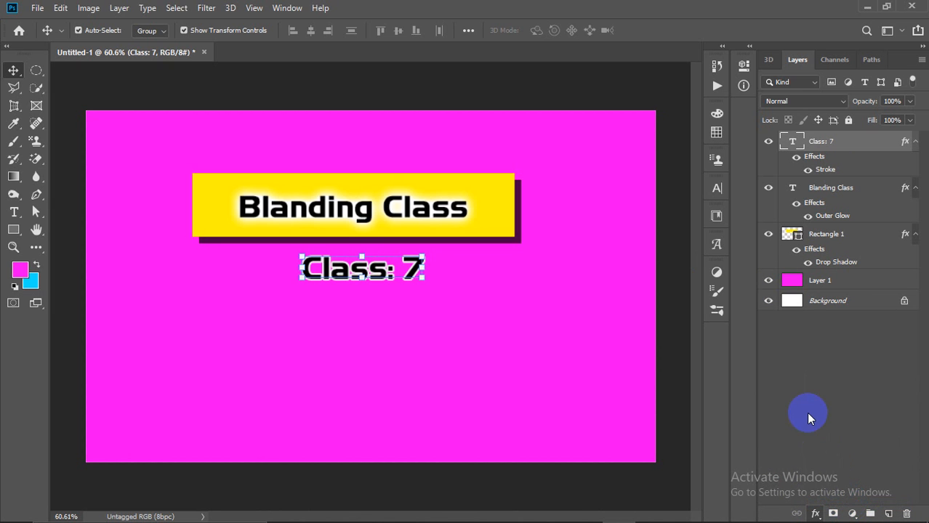
{"action": "left_click_drag", "start_coordinate": [601, 76], "coordinate": [715, 68]}
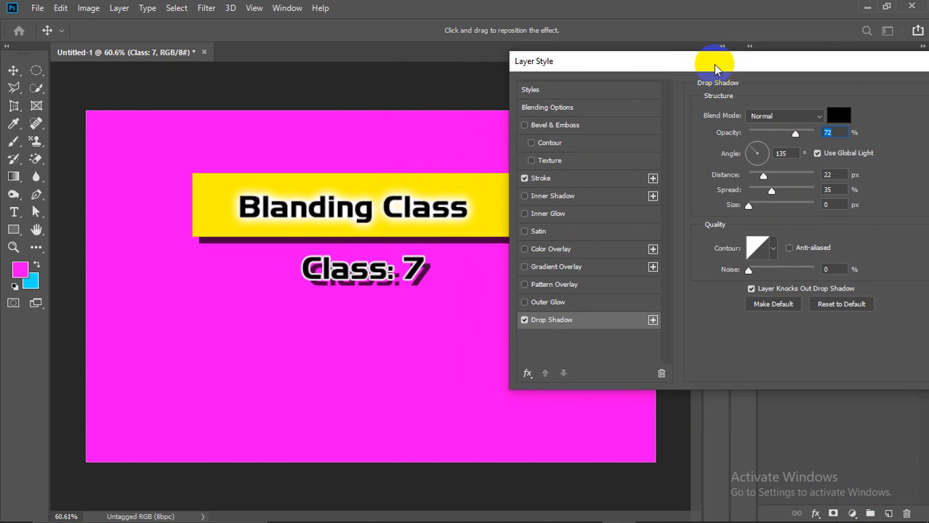
{"action": "left_click_drag", "start_coordinate": [797, 134], "coordinate": [790, 134]}
{"action": "left_click_drag", "start_coordinate": [762, 175], "coordinate": [760, 178]}
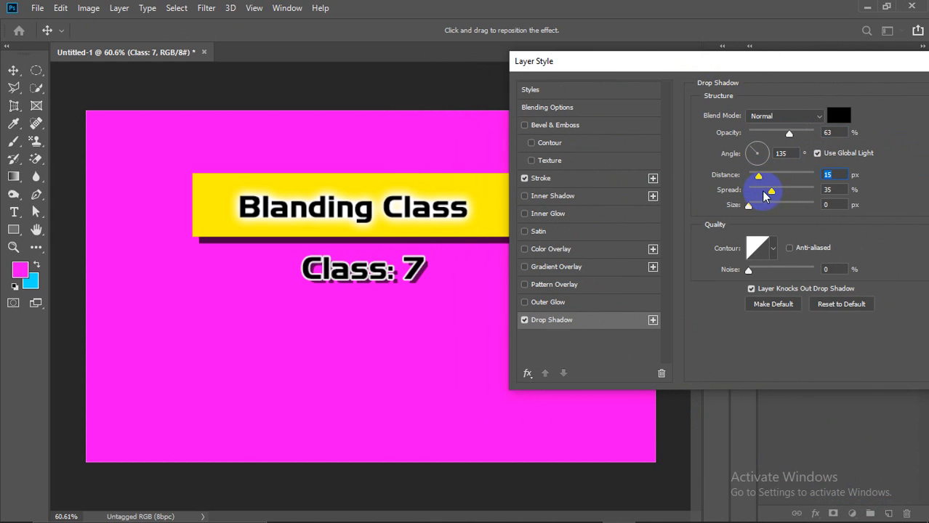
Step: Set the "Class: 7" drop shadow's angle to 105°, spread to 32% and size to 43 px, and apply it
{"action": "left_click", "coordinate": [759, 149]}
{"action": "left_click_drag", "start_coordinate": [760, 149], "coordinate": [755, 149]}
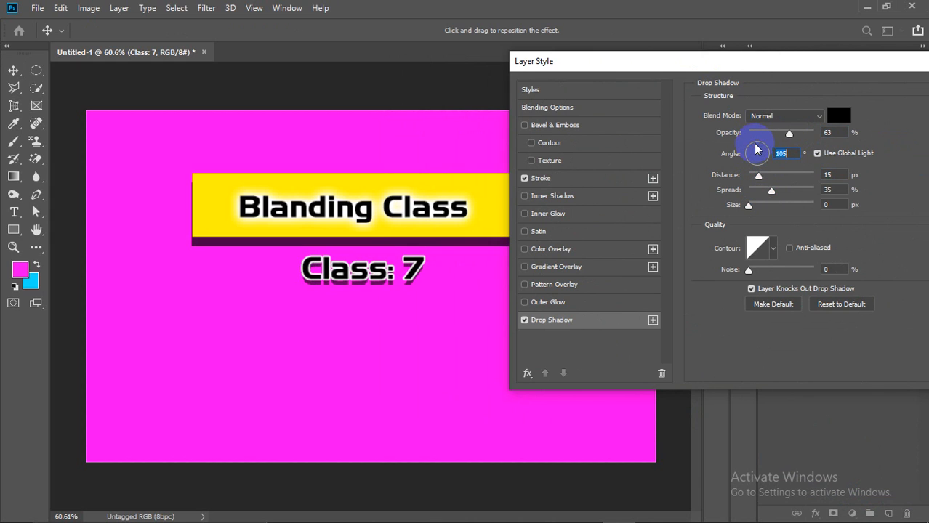
{"action": "left_click_drag", "start_coordinate": [771, 190], "coordinate": [763, 210]}
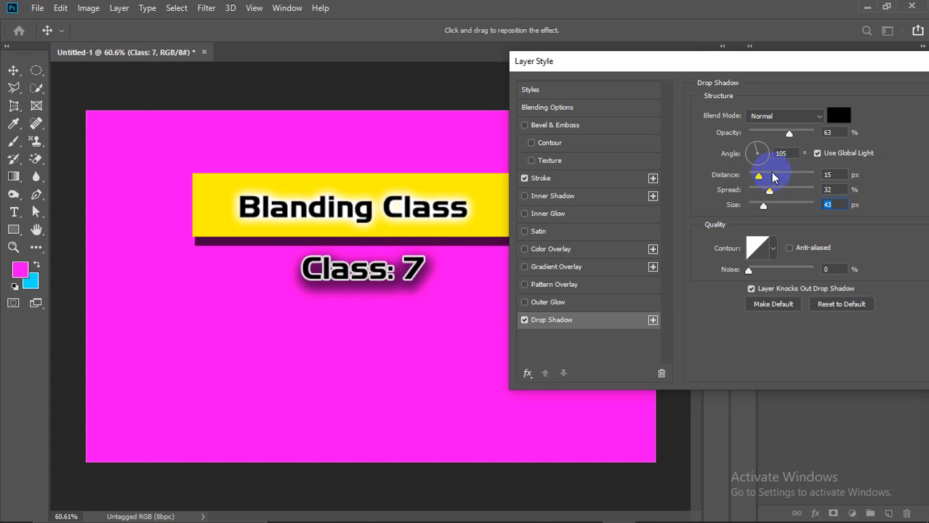
{"action": "left_click_drag", "start_coordinate": [834, 61], "coordinate": [750, 64]}
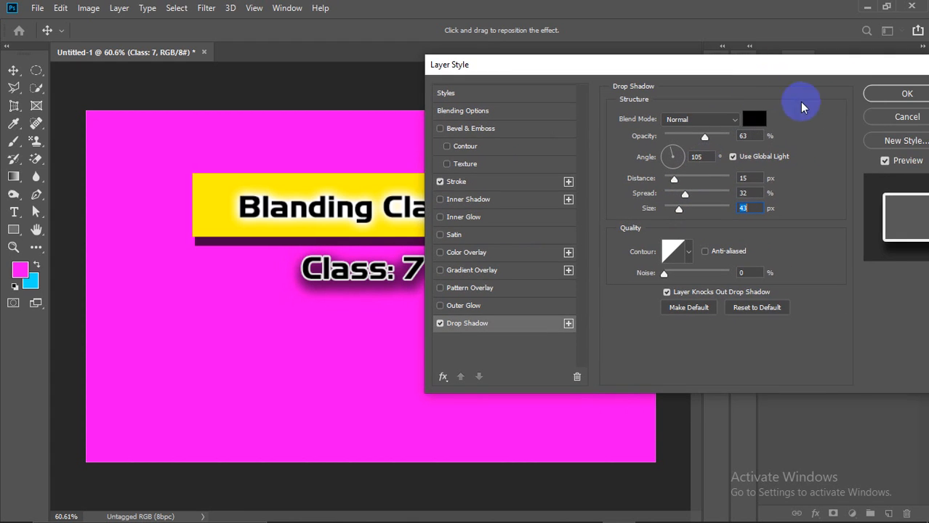
{"action": "left_click", "coordinate": [875, 98]}
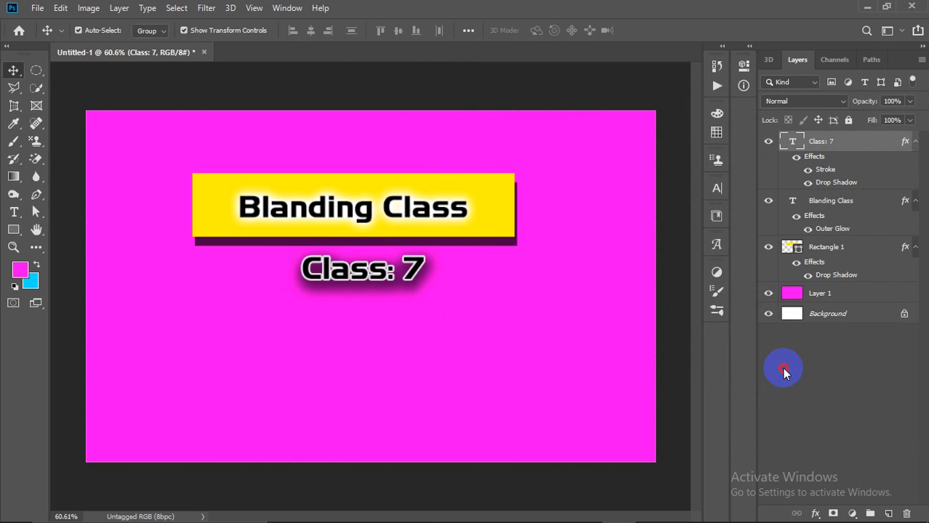
{"action": "left_click", "coordinate": [391, 263]}
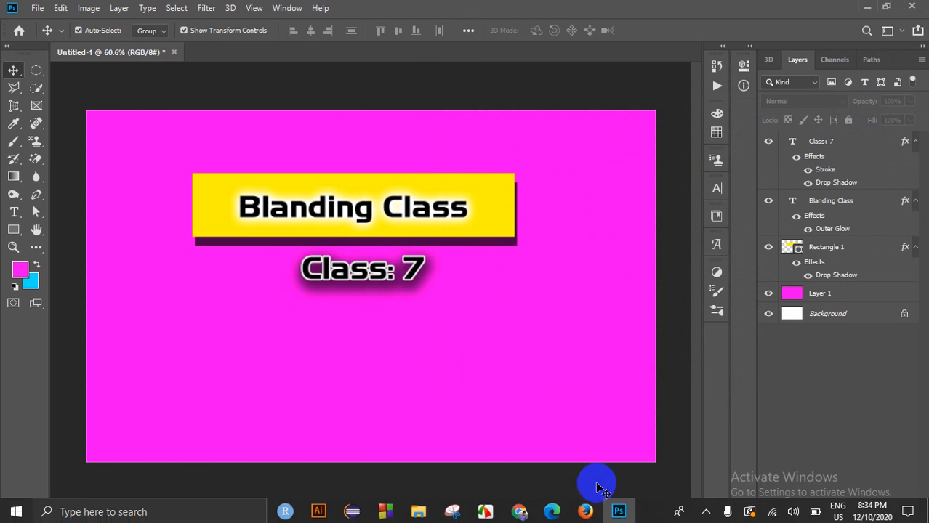
{"action": "mouse_move", "coordinate": [678, 515]}
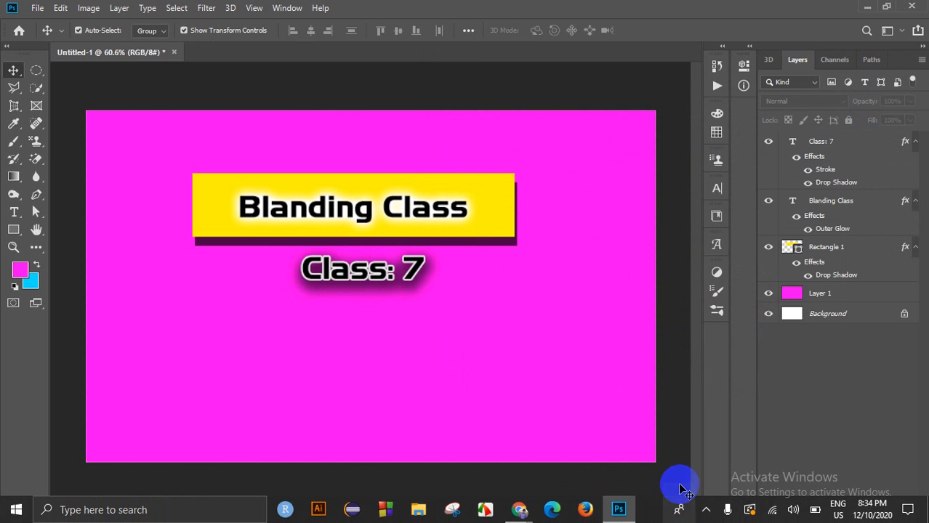
{"action": "left_click", "coordinate": [661, 440]}
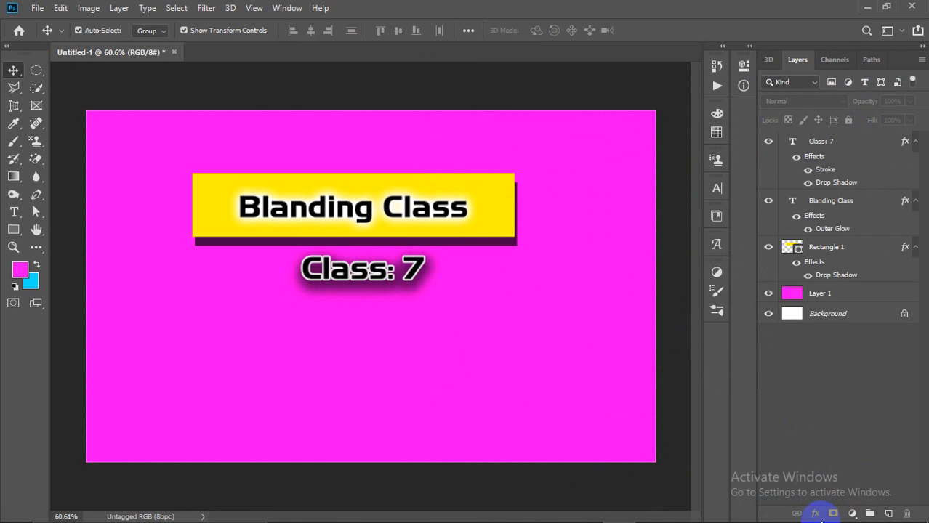
Step: Delete the Rectangle 1, "Blanding Class" and "Class: 7" layers, keeping only Layer 1 and the Background
{"action": "left_click", "coordinate": [840, 295]}
{"action": "left_click", "coordinate": [847, 274]}
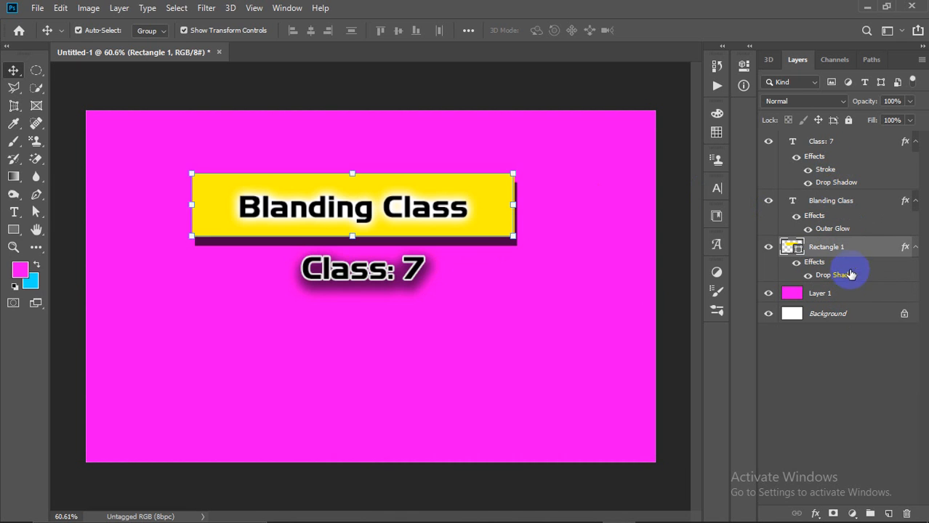
{"action": "left_click", "coordinate": [859, 149], "text": "shift"}
{"action": "key", "text": "Delete"}
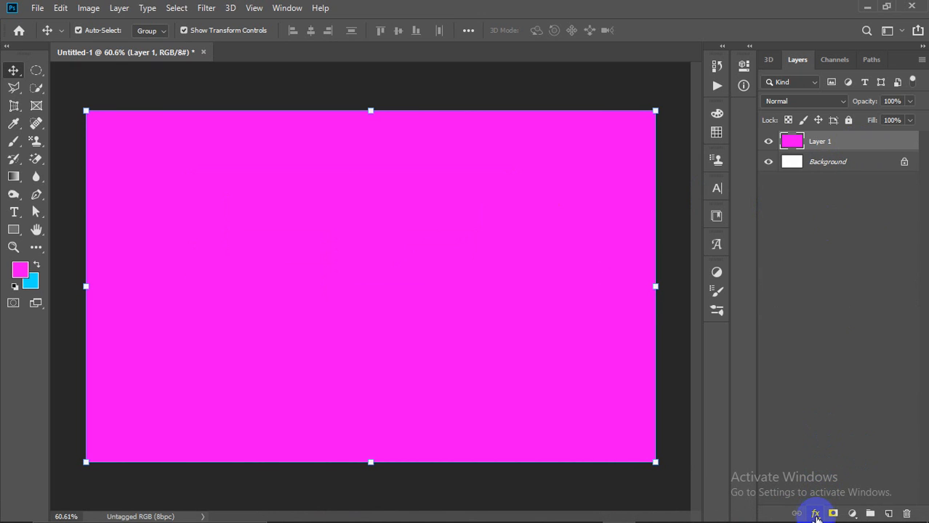
{"action": "left_click", "coordinate": [321, 144]}
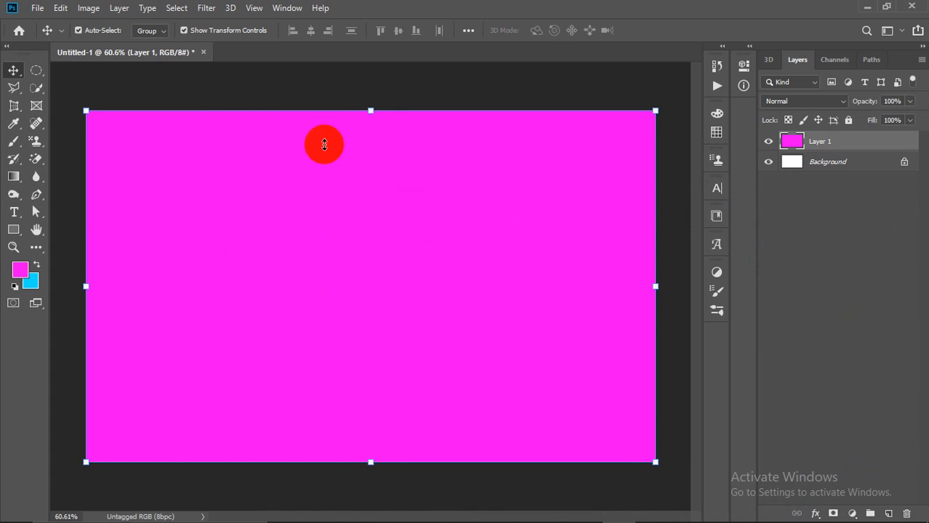
{"action": "left_click", "coordinate": [44, 9]}
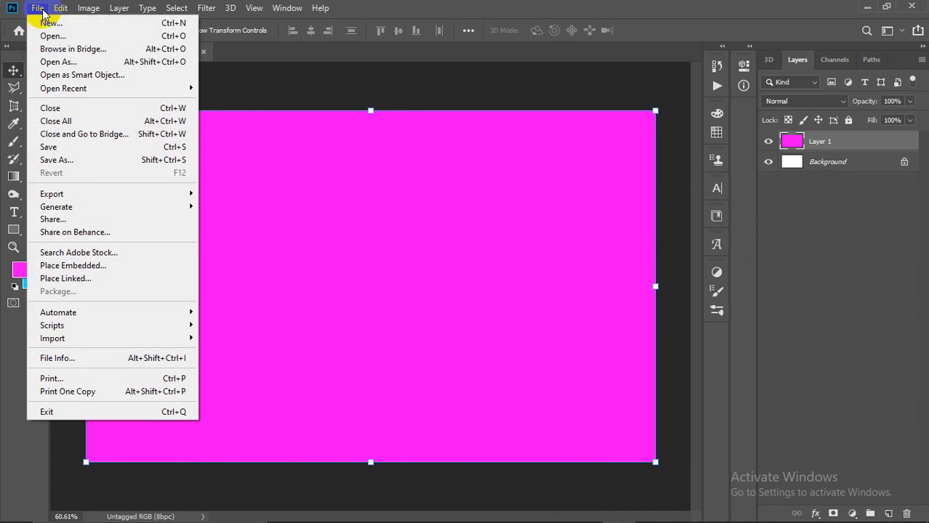
{"action": "left_click", "coordinate": [86, 266]}
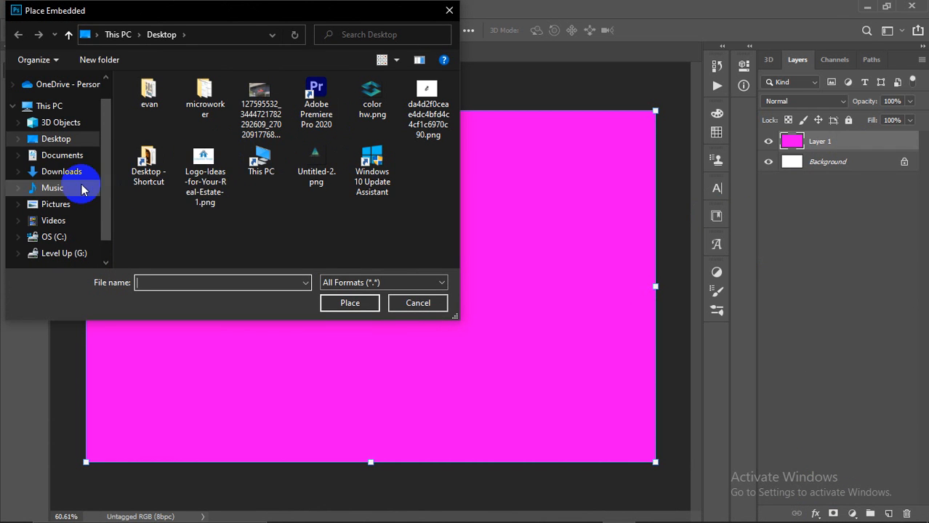
{"action": "left_click", "coordinate": [416, 301]}
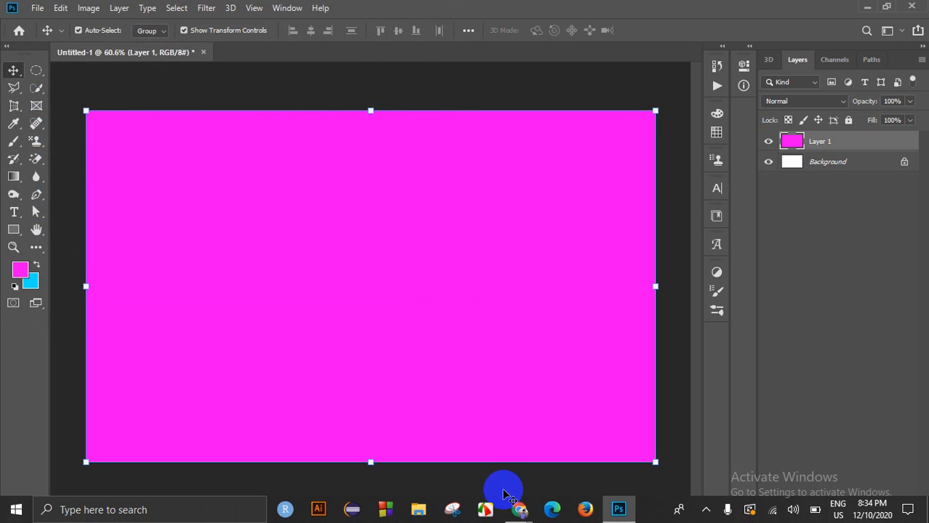
{"action": "mouse_move", "coordinate": [520, 510]}
{"action": "left_click", "coordinate": [473, 471]}
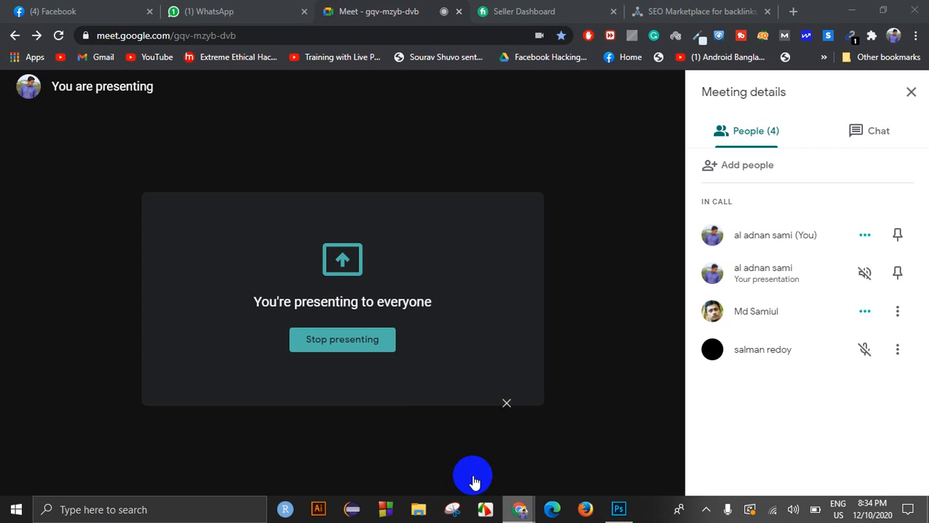
{"action": "left_click", "coordinate": [792, 8]}
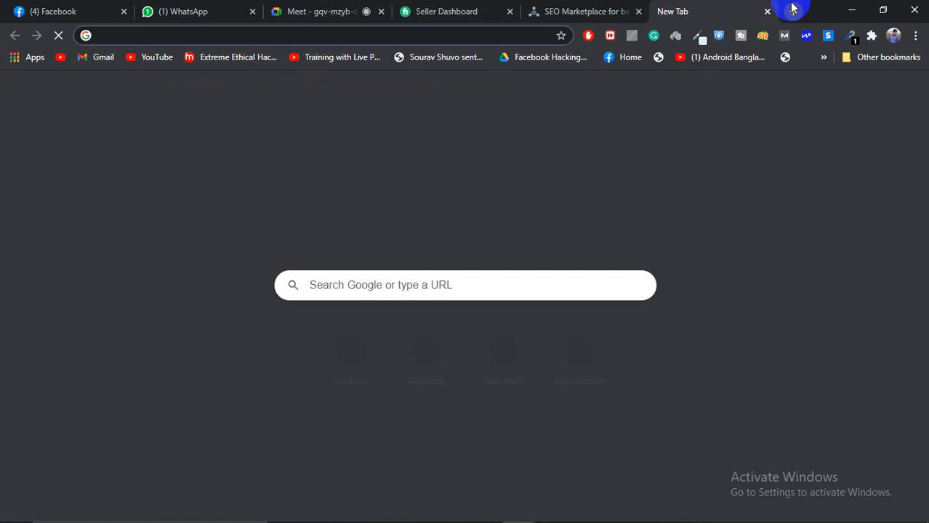
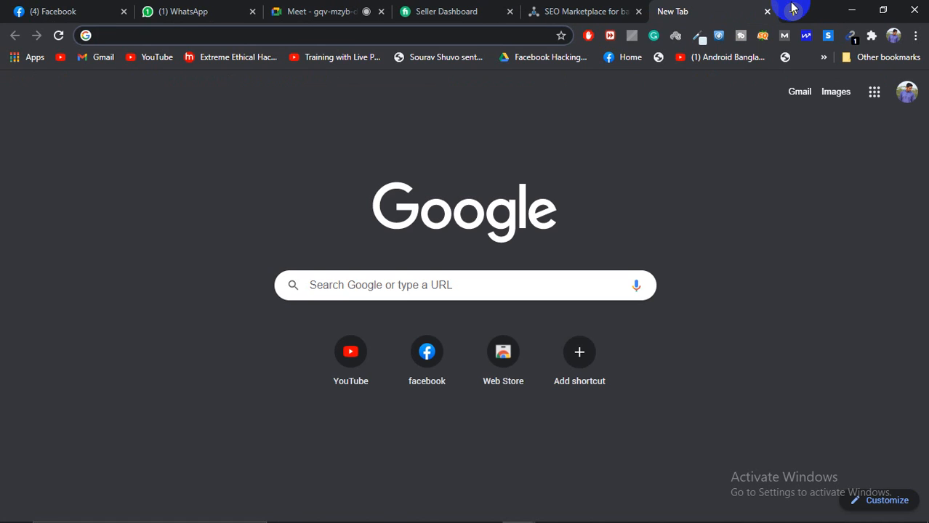
{"action": "type", "text": "g"}
{"action": "key", "text": "BackSpace"}
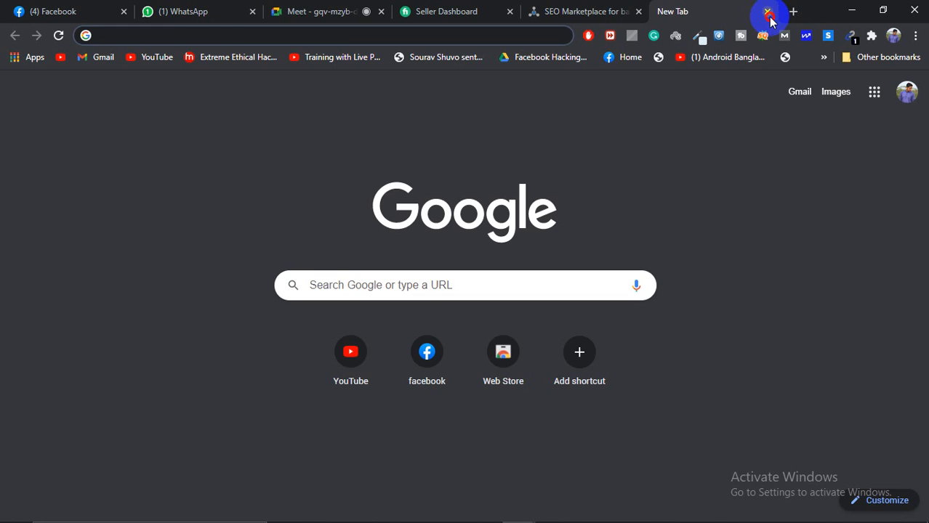
{"action": "left_click", "coordinate": [768, 12]}
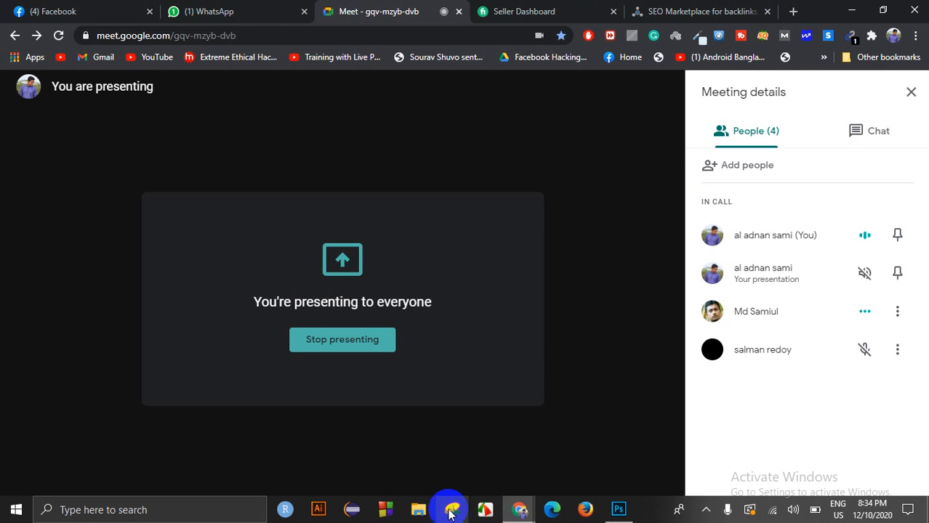
Step: Switch to File Explorer and open the "my work" folder on the Level Up (G:) drive
{"action": "left_click", "coordinate": [419, 507]}
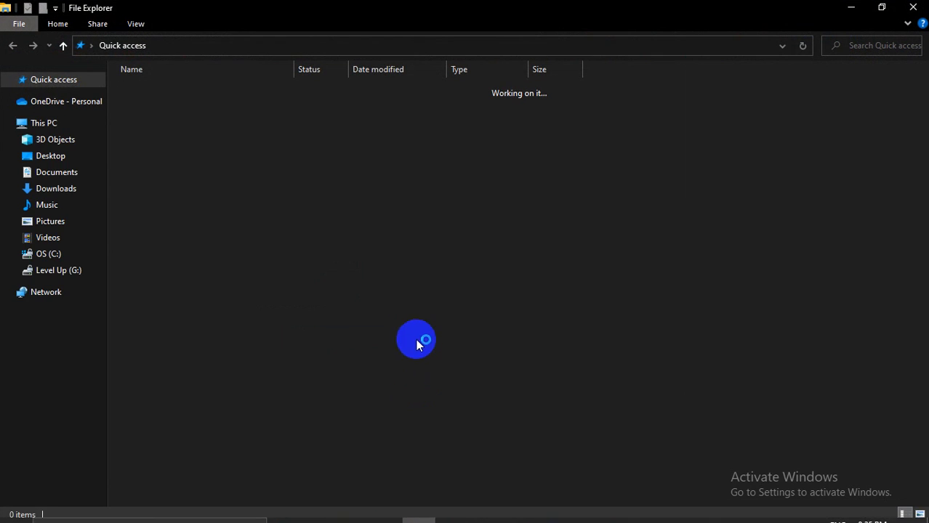
{"action": "left_click", "coordinate": [62, 270]}
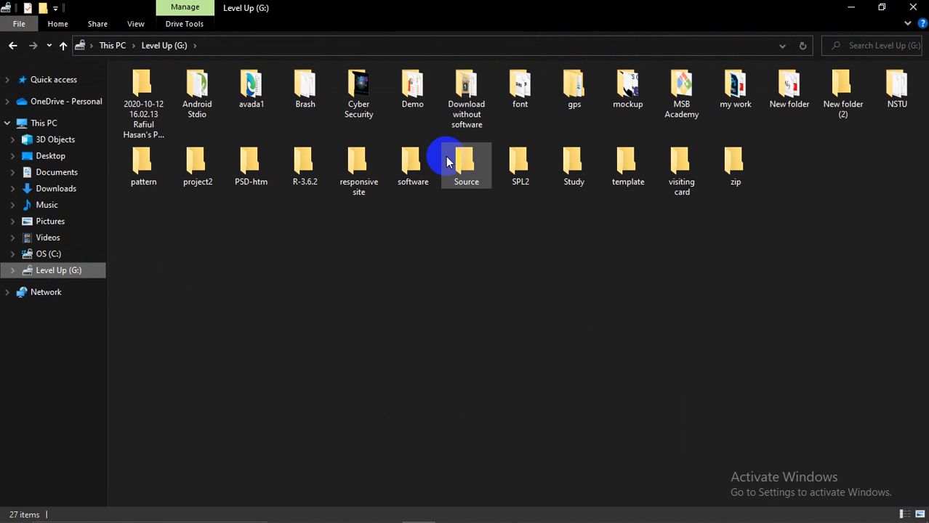
{"action": "double_click", "coordinate": [747, 95]}
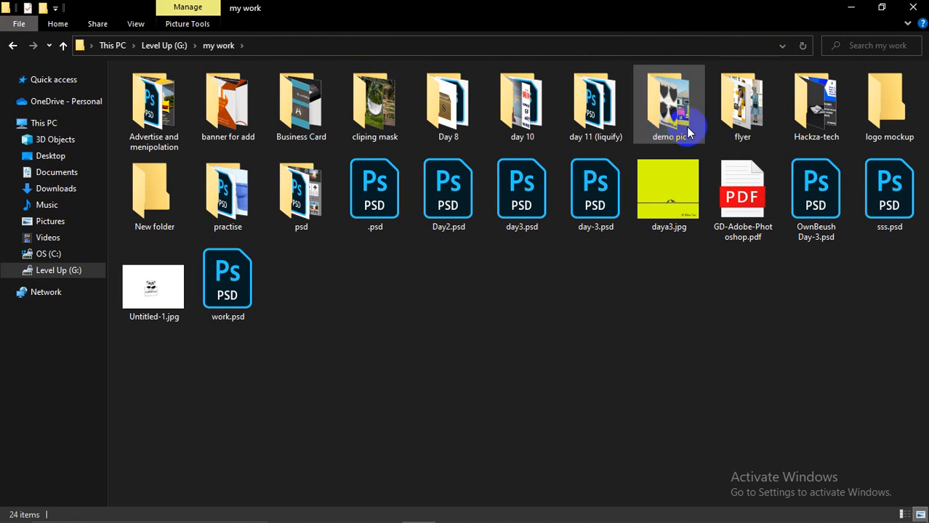
Step: Look through the photo and work subfolders of the flyer folder, and return to "my work"
{"action": "double_click", "coordinate": [771, 122]}
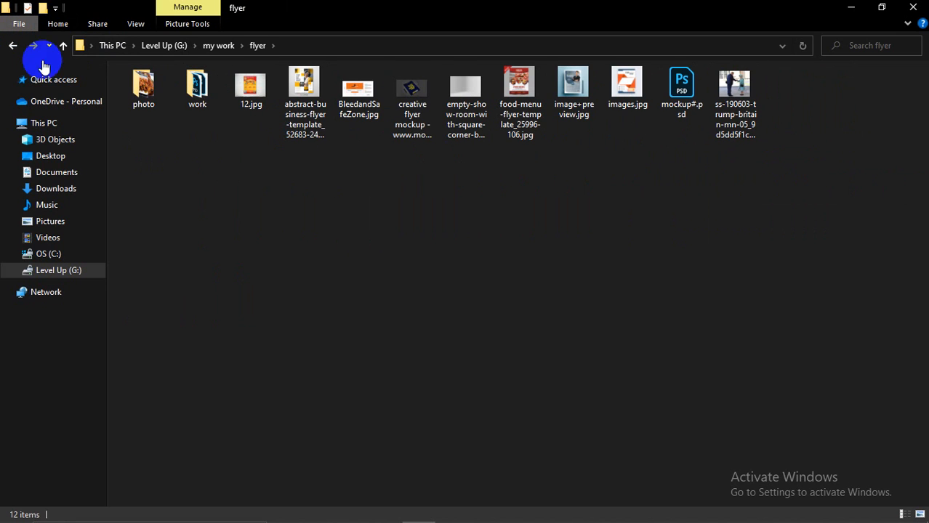
{"action": "double_click", "coordinate": [167, 102]}
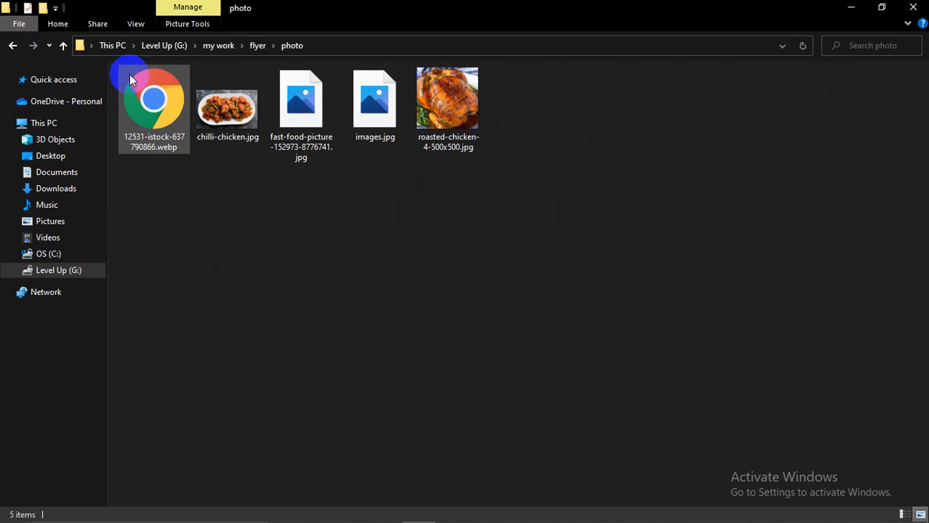
{"action": "left_click", "coordinate": [11, 45]}
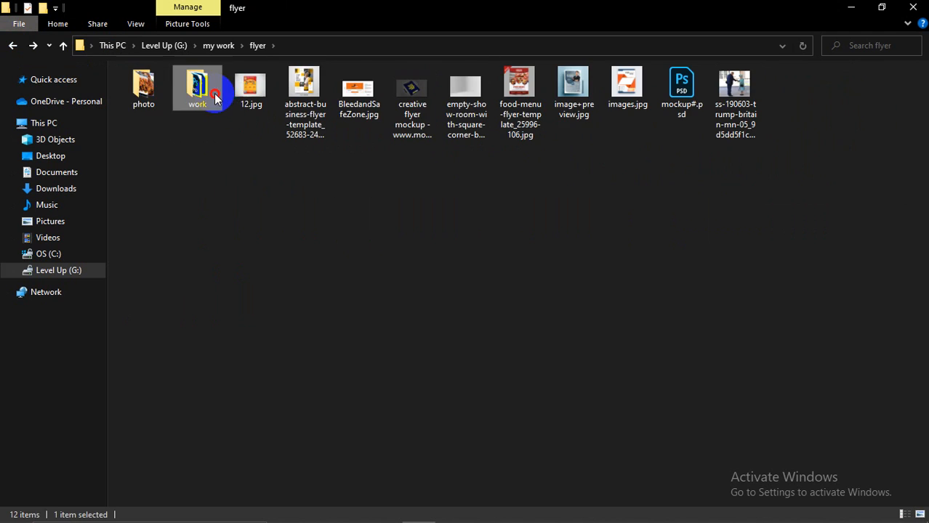
{"action": "double_click", "coordinate": [206, 91]}
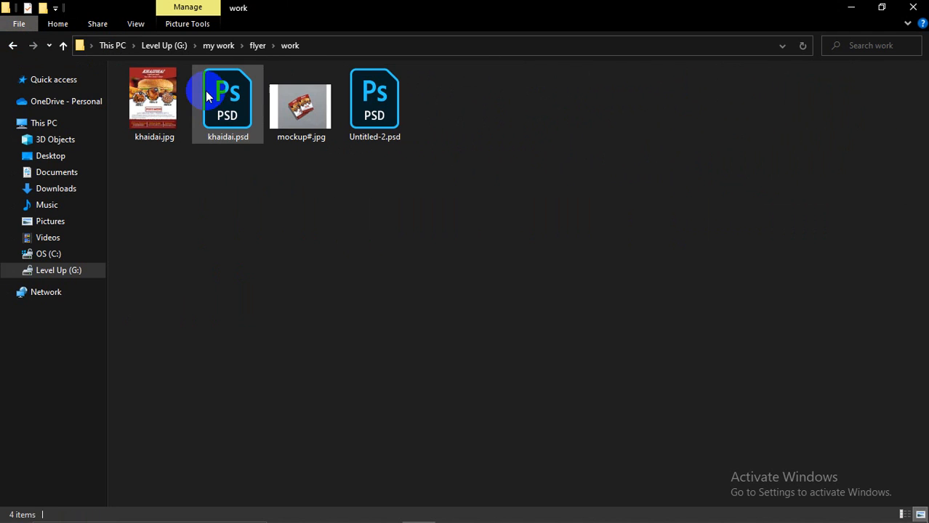
{"action": "left_click", "coordinate": [14, 46]}
{"action": "left_click", "coordinate": [13, 46]}
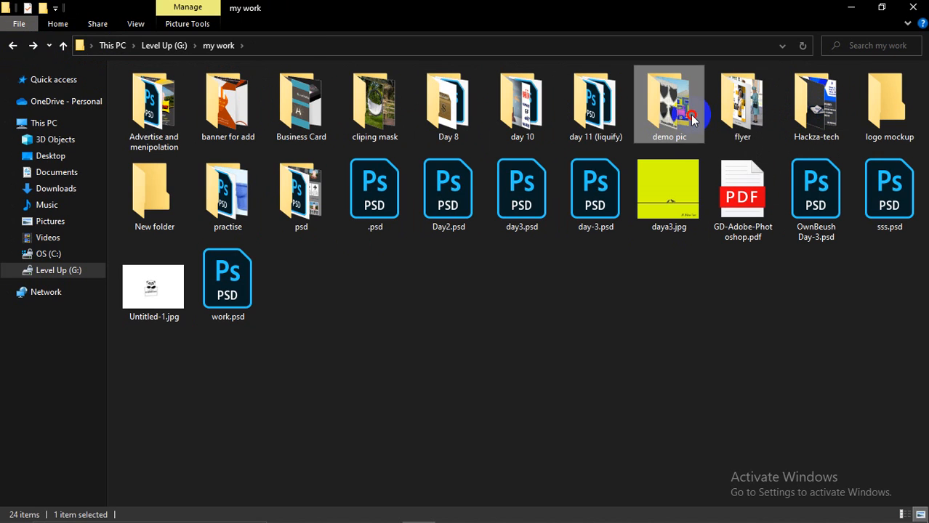
Step: Browse the "Immage manupi;" and "Sample Image" folders inside demo pic > Imgae, and return to demo pic
{"action": "double_click", "coordinate": [690, 114]}
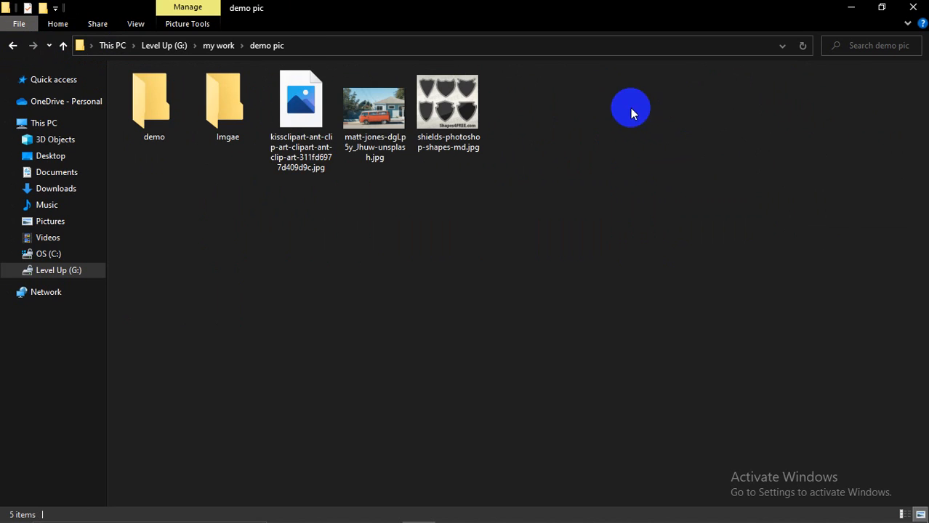
{"action": "double_click", "coordinate": [240, 109]}
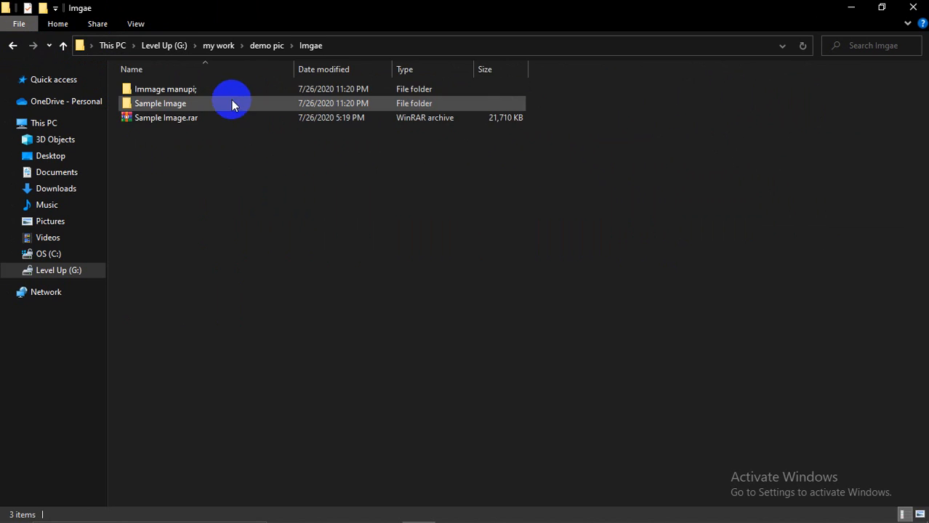
{"action": "double_click", "coordinate": [169, 91]}
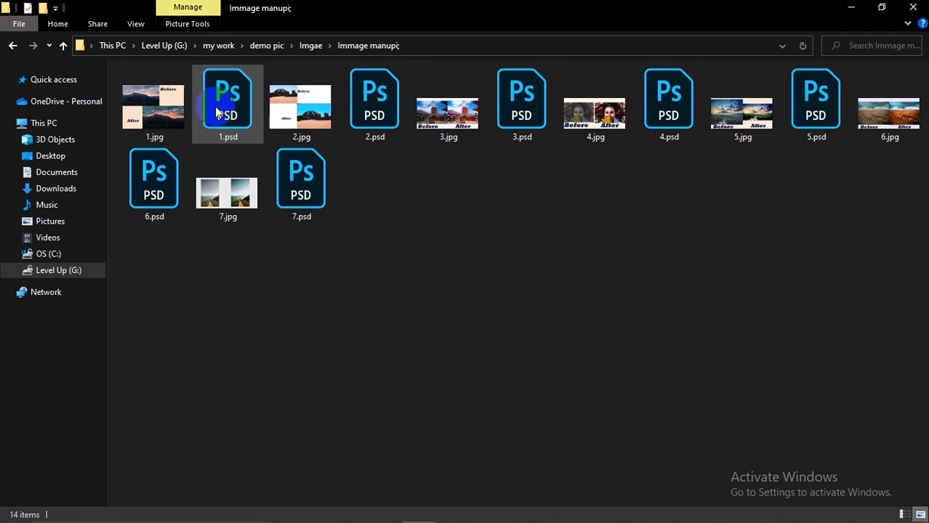
{"action": "left_click", "coordinate": [12, 45]}
{"action": "left_click", "coordinate": [163, 103]}
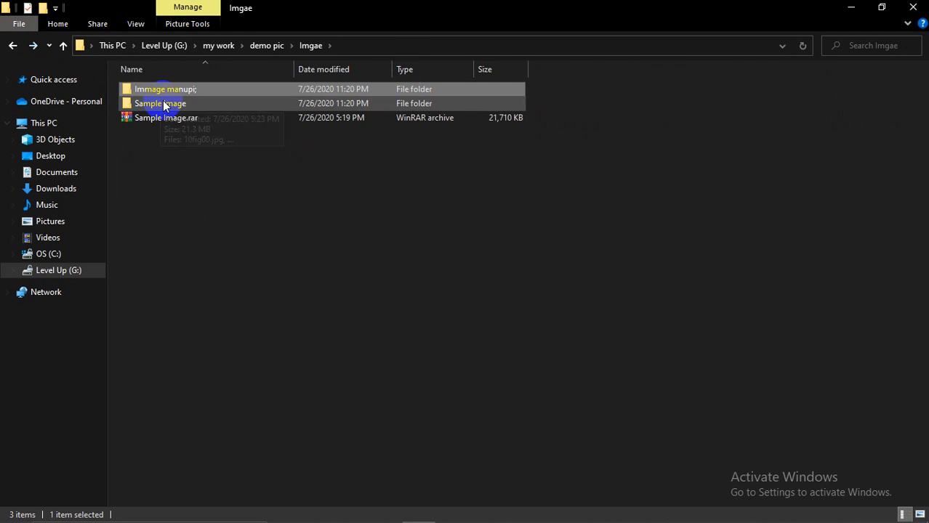
{"action": "double_click", "coordinate": [163, 103]}
{"action": "left_click", "coordinate": [12, 46]}
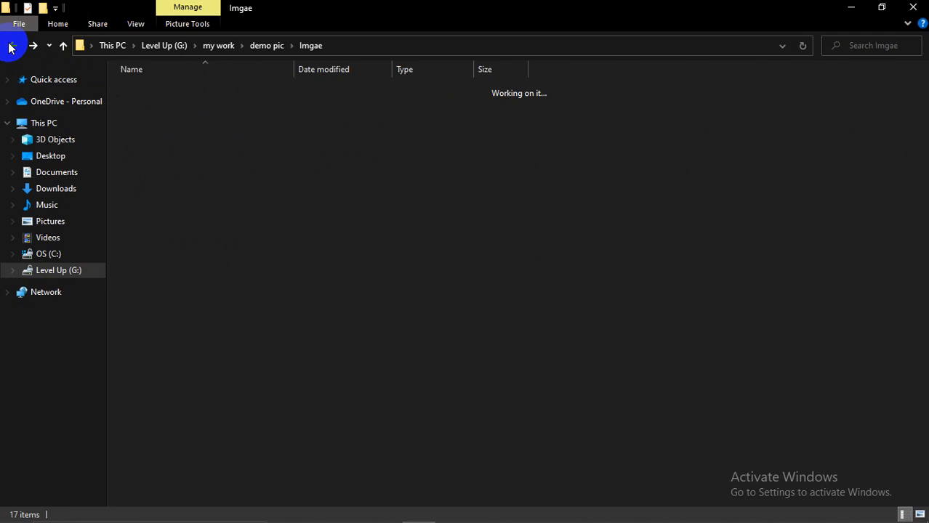
{"action": "left_click", "coordinate": [12, 47]}
Step: Check the "Pen Tools" and "Bucker + Gradiant" folders under demo > New folder, and return to "my work"
{"action": "double_click", "coordinate": [181, 114]}
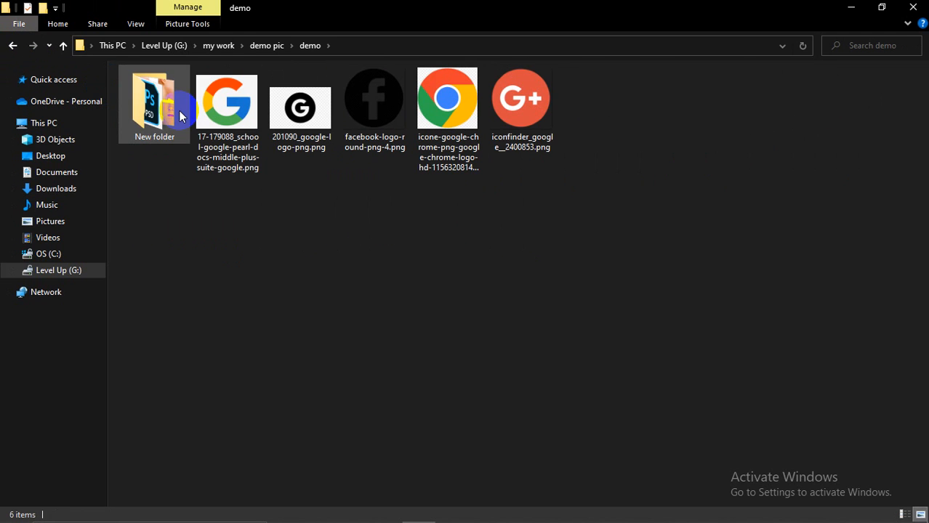
{"action": "double_click", "coordinate": [153, 107]}
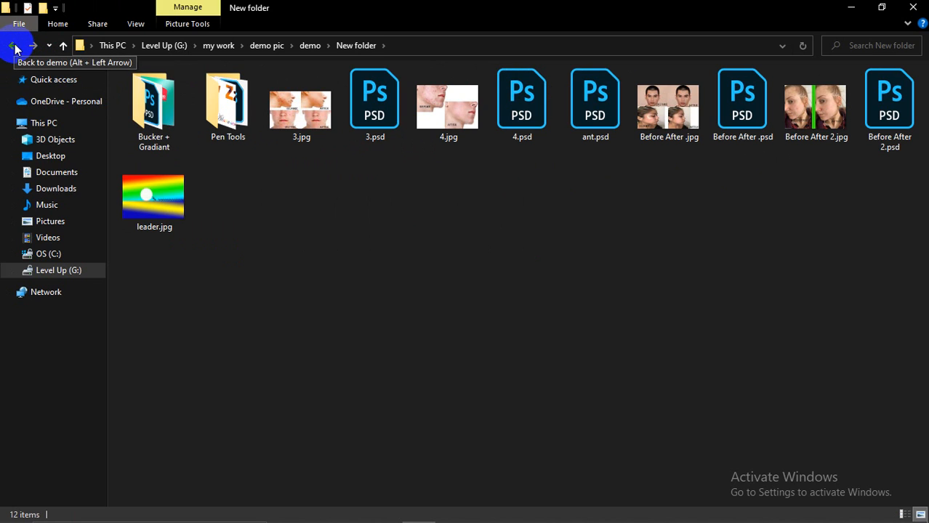
{"action": "double_click", "coordinate": [226, 106]}
{"action": "left_click", "coordinate": [12, 45]}
{"action": "double_click", "coordinate": [183, 114]}
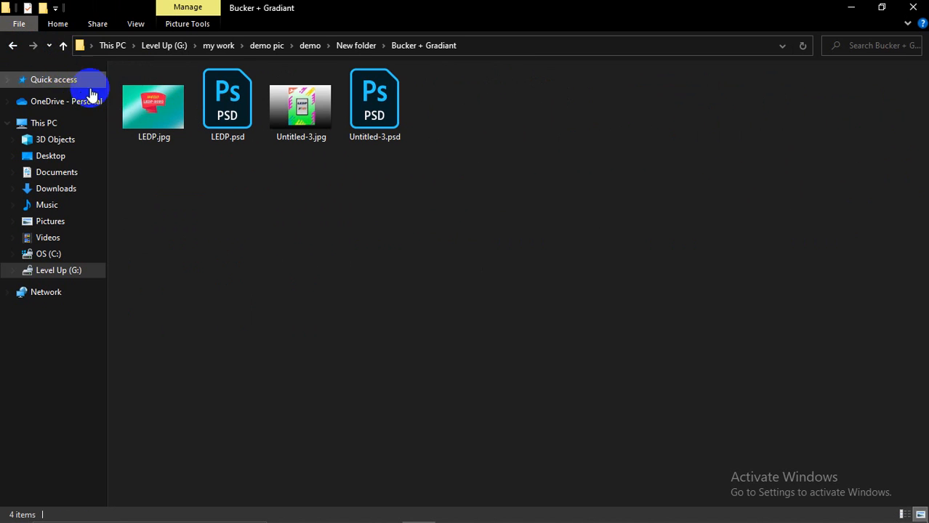
{"action": "left_click", "coordinate": [14, 46]}
{"action": "left_click", "coordinate": [13, 46]}
{"action": "left_click", "coordinate": [14, 46]}
{"action": "left_click", "coordinate": [13, 46]}
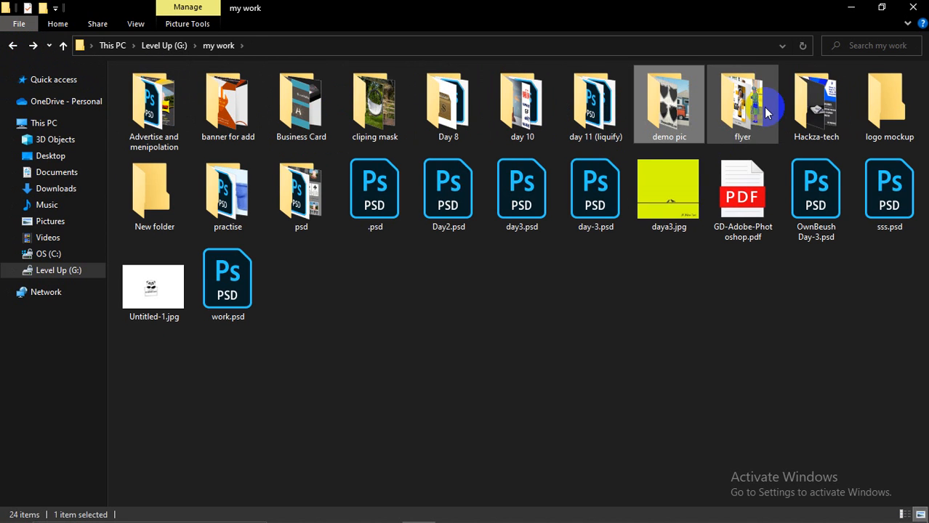
Step: Look at the contents of the Hackza-tech and day 10 folders in "my work"
{"action": "double_click", "coordinate": [837, 107]}
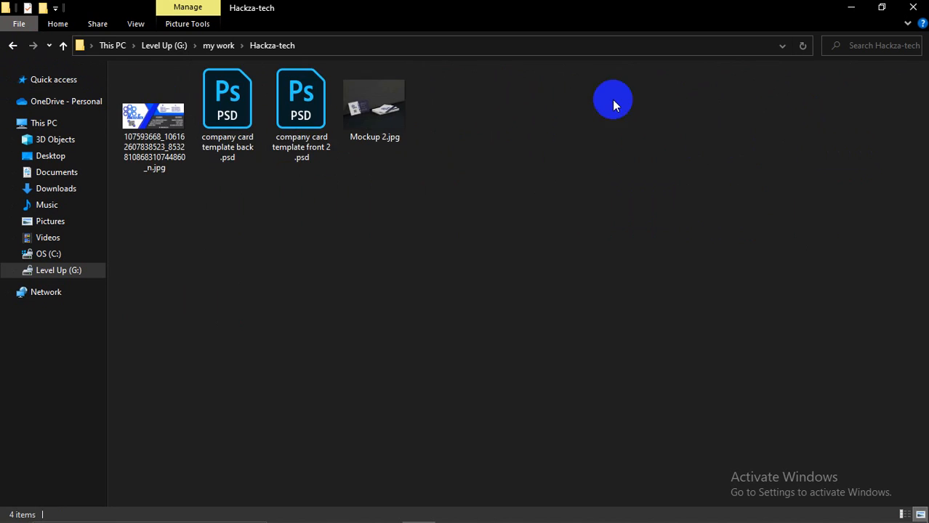
{"action": "left_click", "coordinate": [12, 46]}
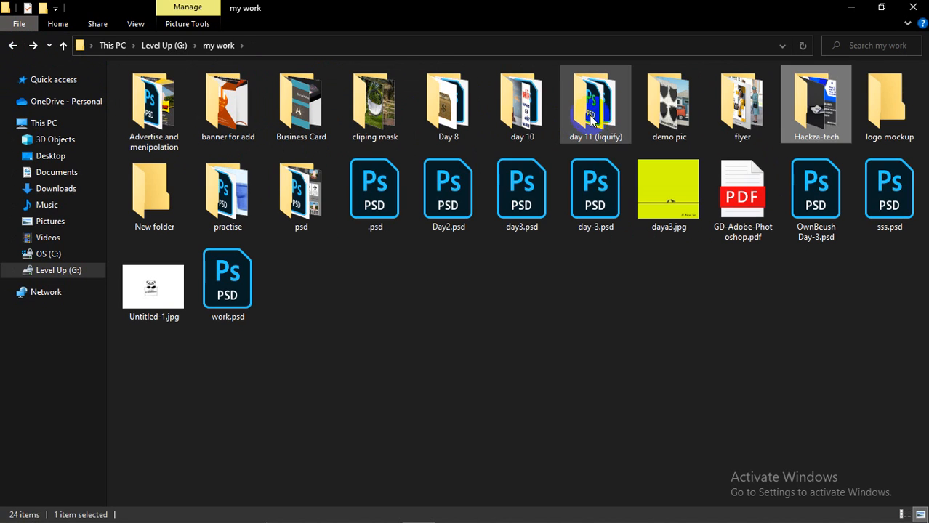
{"action": "double_click", "coordinate": [527, 117]}
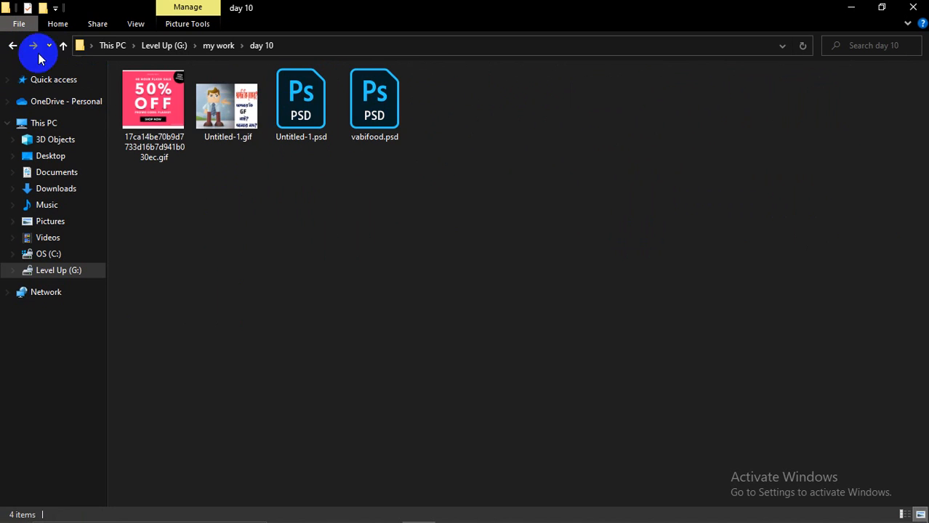
{"action": "left_click", "coordinate": [13, 46]}
Step: Browse the "cliping mask" folder, including "New folder (2)", "cliping masks" and "cli gig", and return to "my work"
{"action": "double_click", "coordinate": [377, 108]}
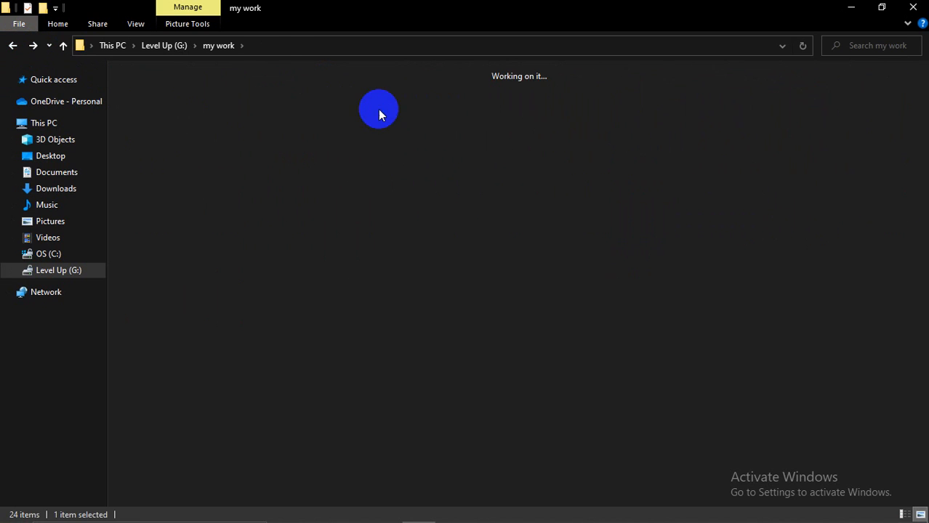
{"action": "double_click", "coordinate": [246, 109]}
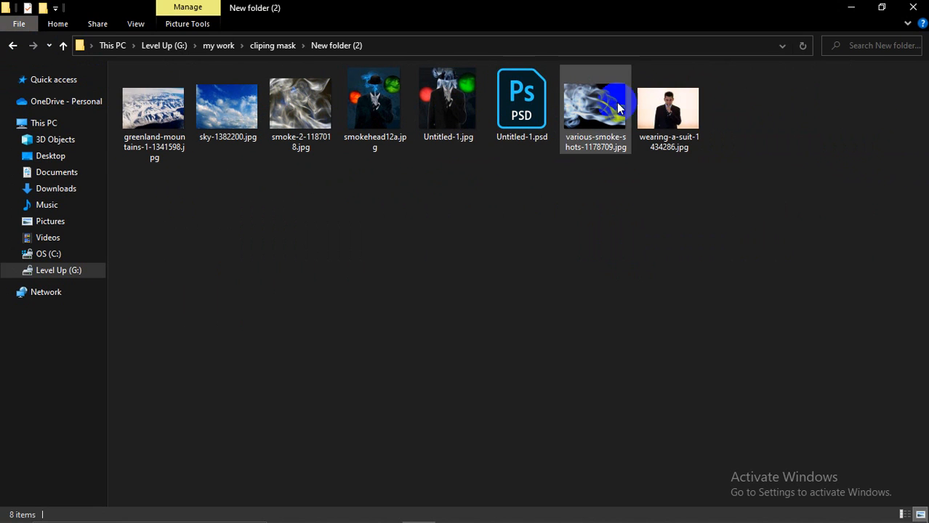
{"action": "left_click", "coordinate": [9, 46]}
{"action": "left_click", "coordinate": [176, 95]}
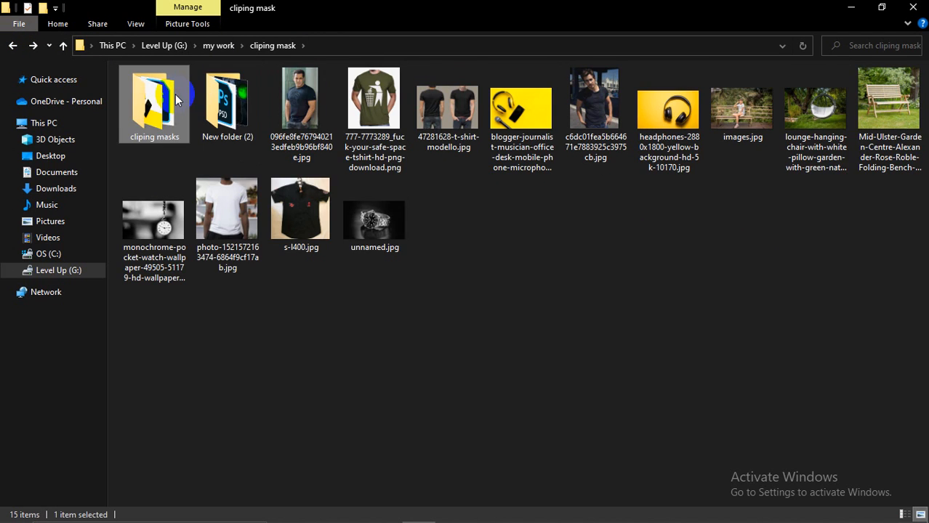
{"action": "double_click", "coordinate": [175, 93]}
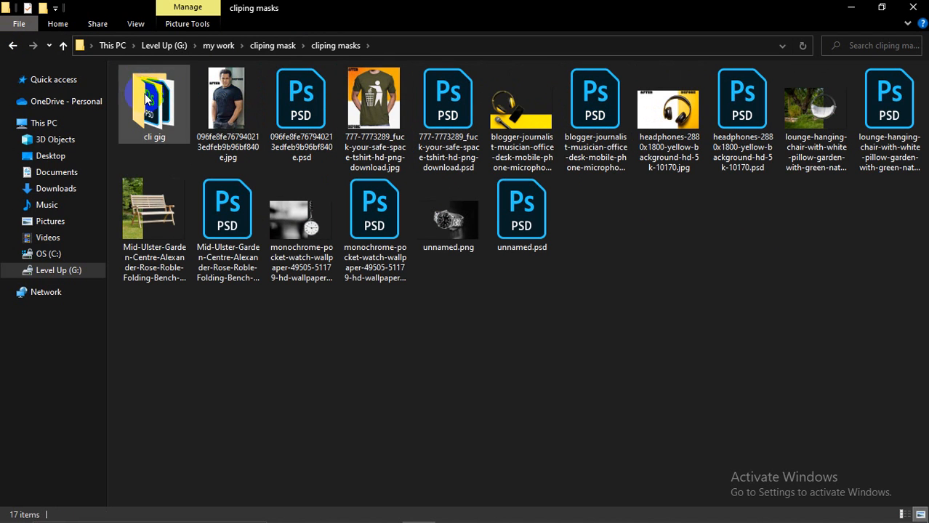
{"action": "double_click", "coordinate": [146, 96]}
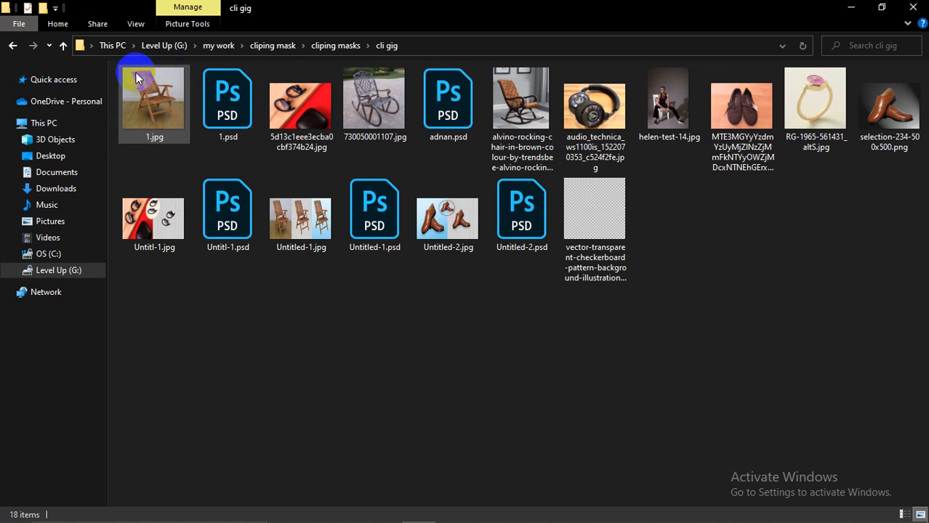
{"action": "left_click", "coordinate": [17, 46]}
{"action": "left_click", "coordinate": [18, 45]}
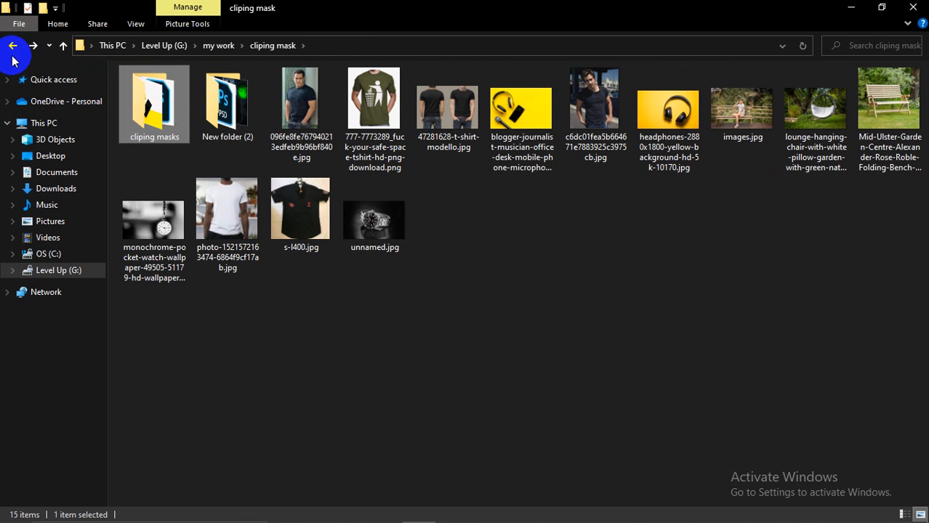
{"action": "left_click", "coordinate": [18, 47]}
Step: View the balish1.jpg banner from the Day 8 > login folder in the image viewer, and close it
{"action": "double_click", "coordinate": [443, 112]}
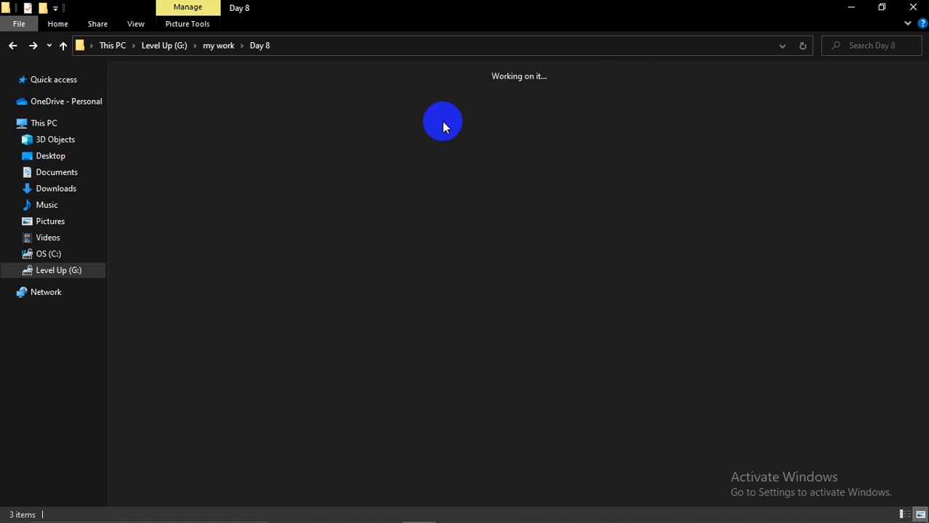
{"action": "double_click", "coordinate": [154, 109]}
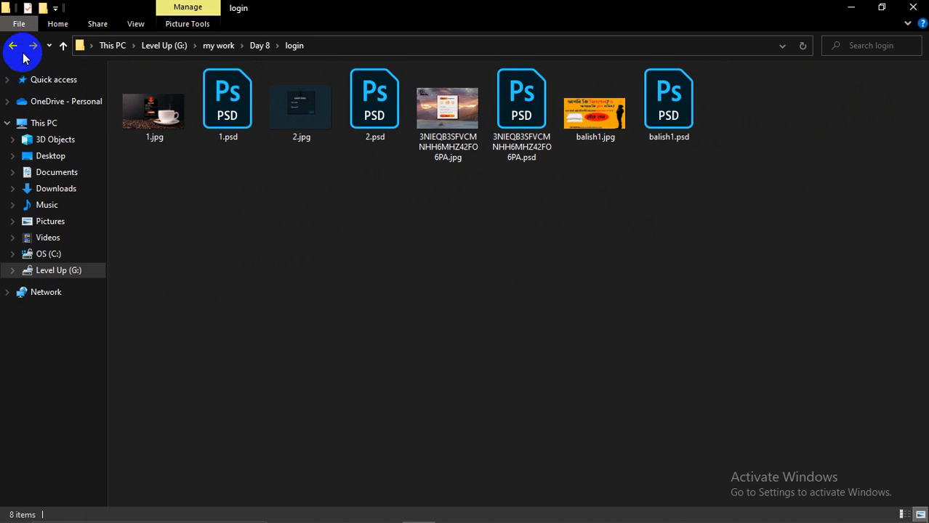
{"action": "left_click", "coordinate": [591, 127]}
{"action": "double_click", "coordinate": [589, 124]}
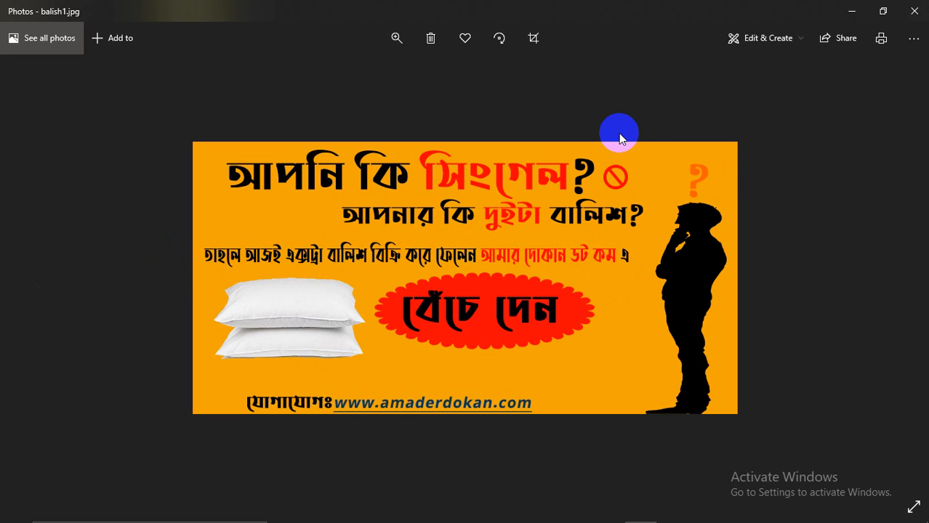
{"action": "left_click", "coordinate": [913, 9]}
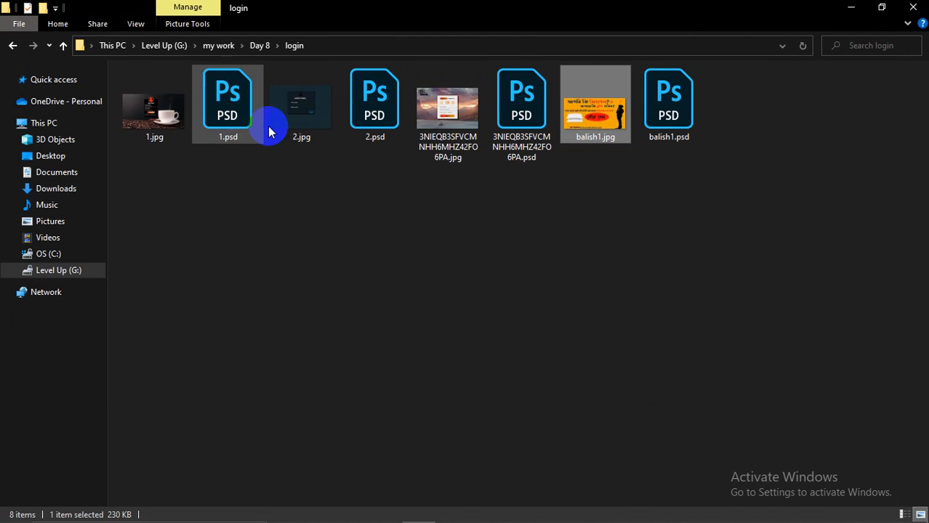
Step: Go back to "my work", look through the Business Card folder and its "work" subfolder, and return to "my work"
{"action": "left_click", "coordinate": [11, 45]}
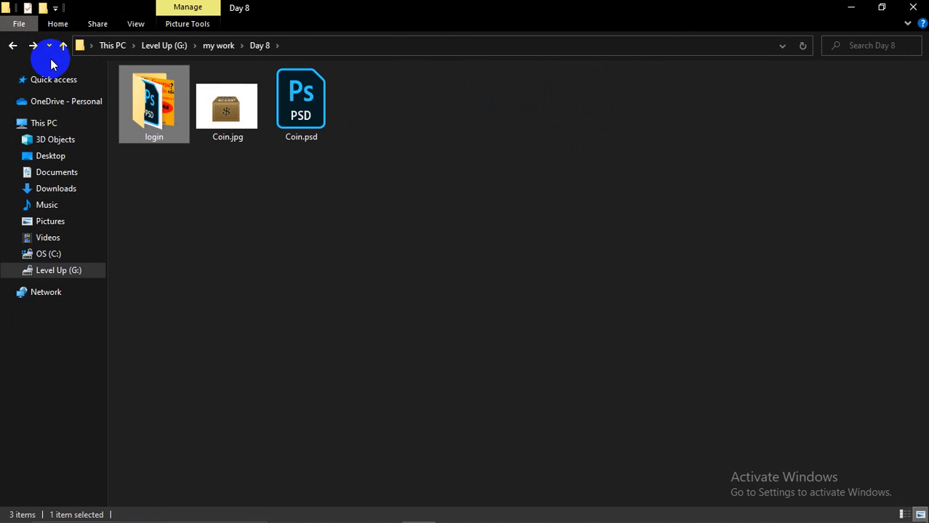
{"action": "left_click", "coordinate": [11, 46]}
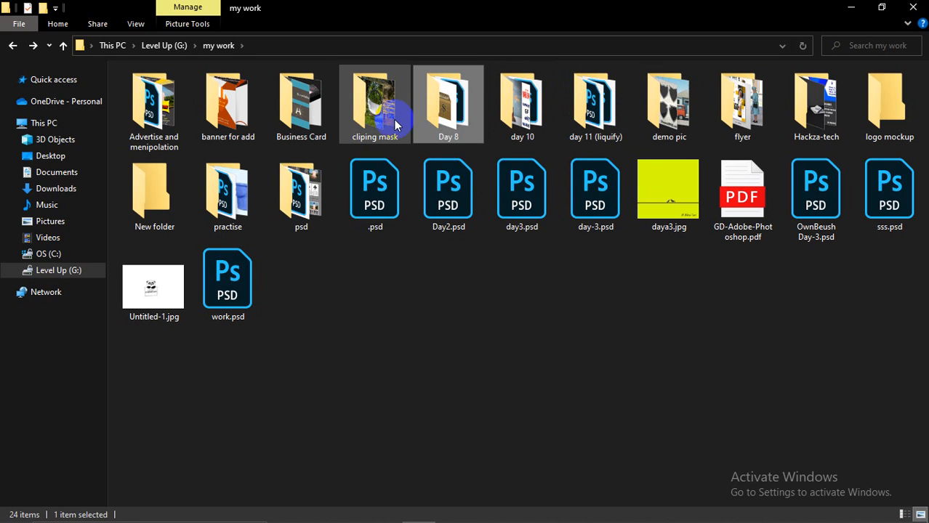
{"action": "double_click", "coordinate": [311, 104]}
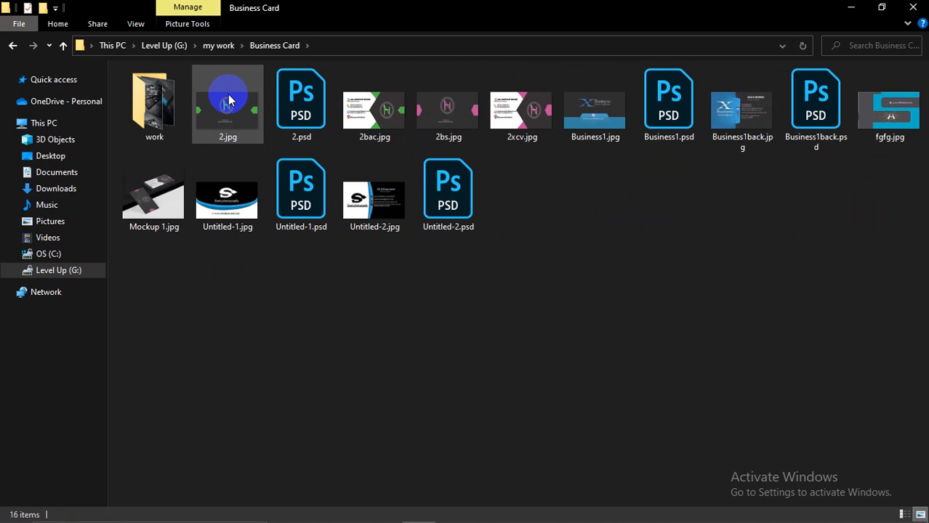
{"action": "left_click", "coordinate": [149, 116]}
{"action": "double_click", "coordinate": [149, 116]}
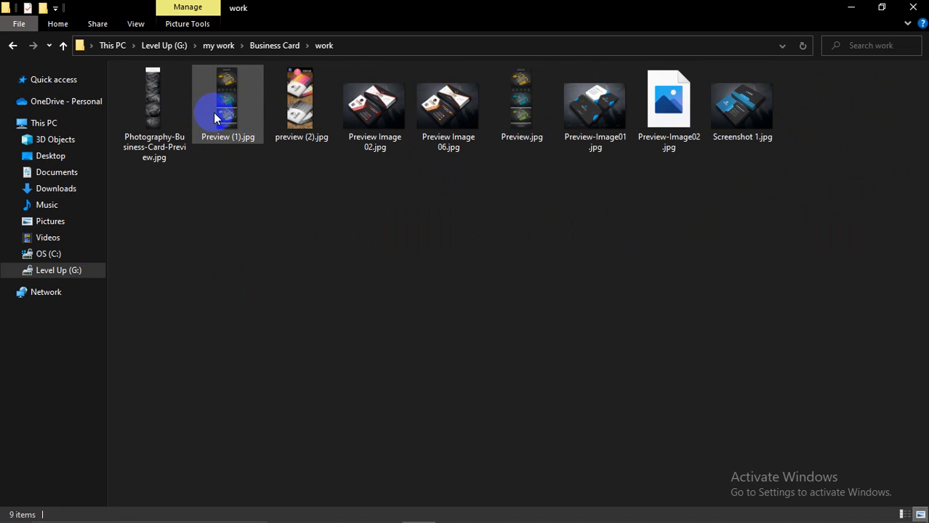
{"action": "left_click", "coordinate": [13, 50]}
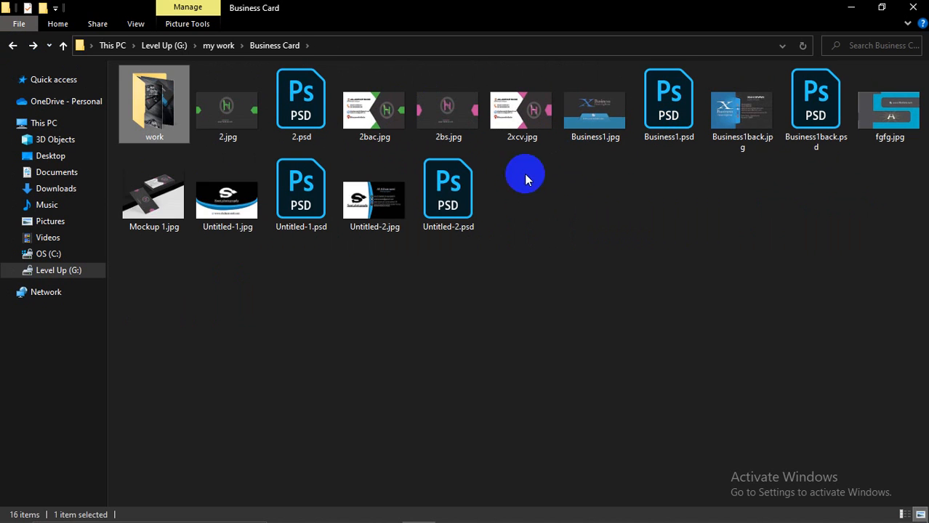
{"action": "left_click", "coordinate": [14, 47]}
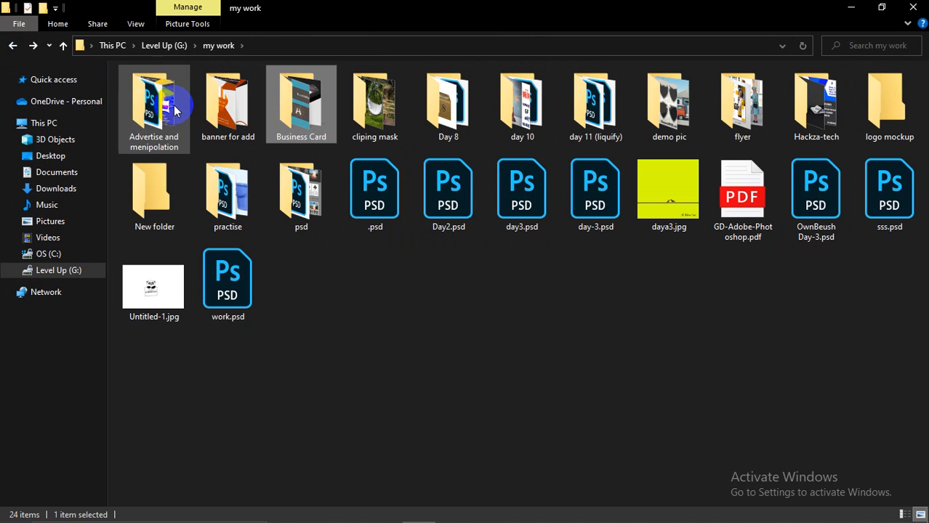
Step: Look over the banner designs in the "banner for add" folder and return to "my work"
{"action": "double_click", "coordinate": [222, 101]}
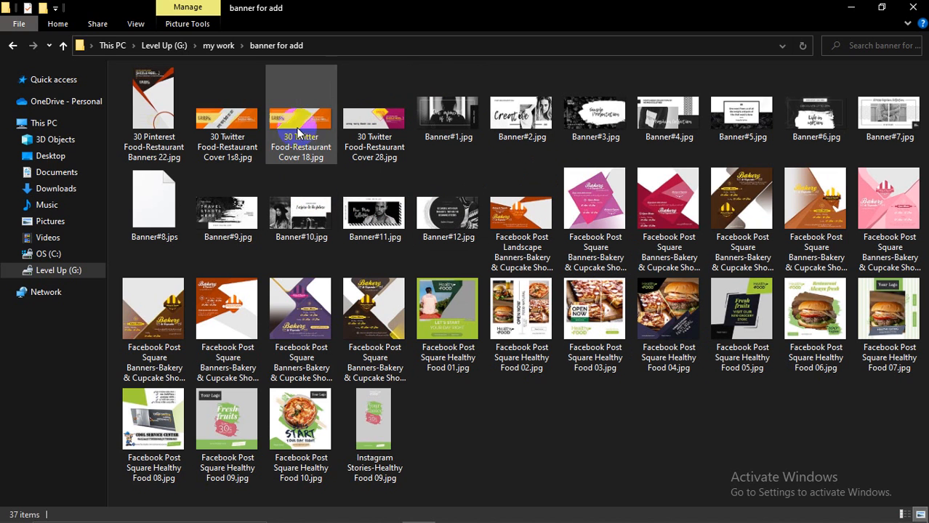
{"action": "left_click_drag", "start_coordinate": [116, 82], "coordinate": [869, 448]}
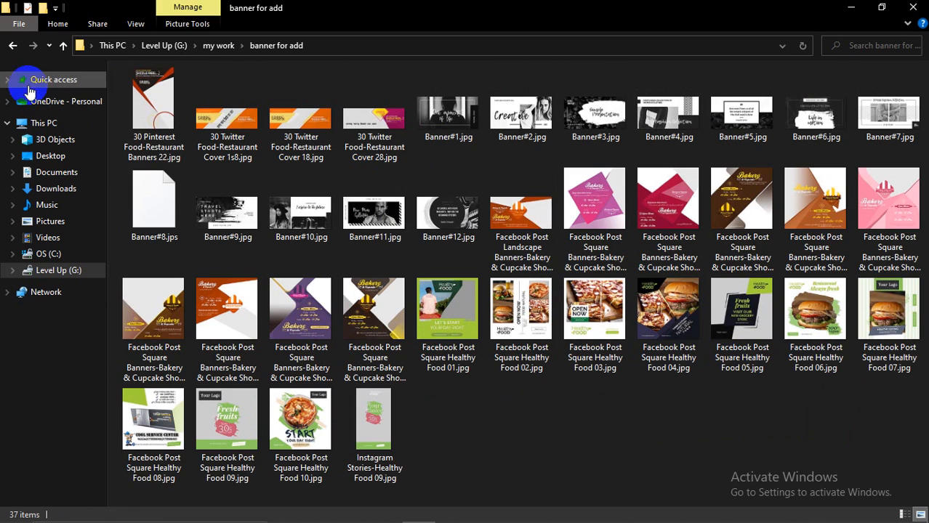
{"action": "left_click", "coordinate": [12, 45]}
Step: Open the "Advertise and menipolation" folder, view the portrait manipulation with the ship on the head, and close the image
{"action": "double_click", "coordinate": [154, 102]}
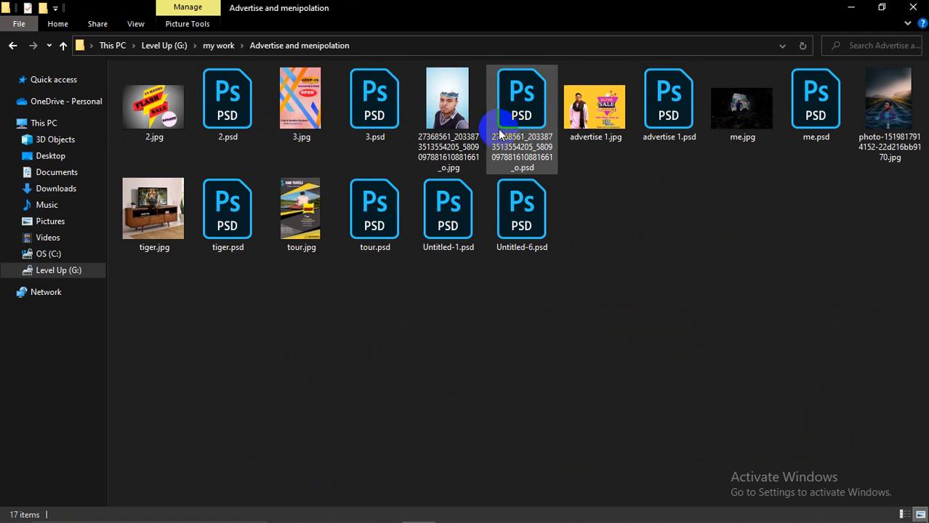
{"action": "double_click", "coordinate": [452, 114]}
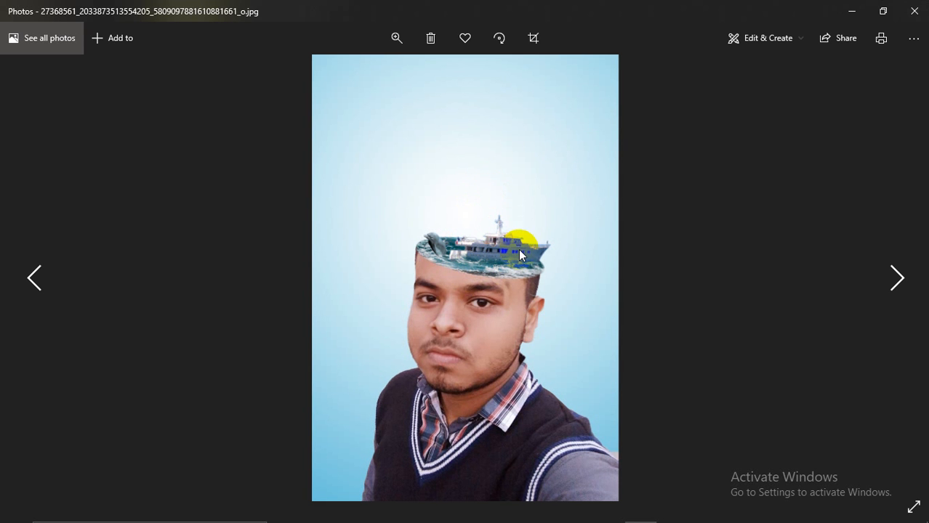
{"action": "left_click", "coordinate": [912, 13]}
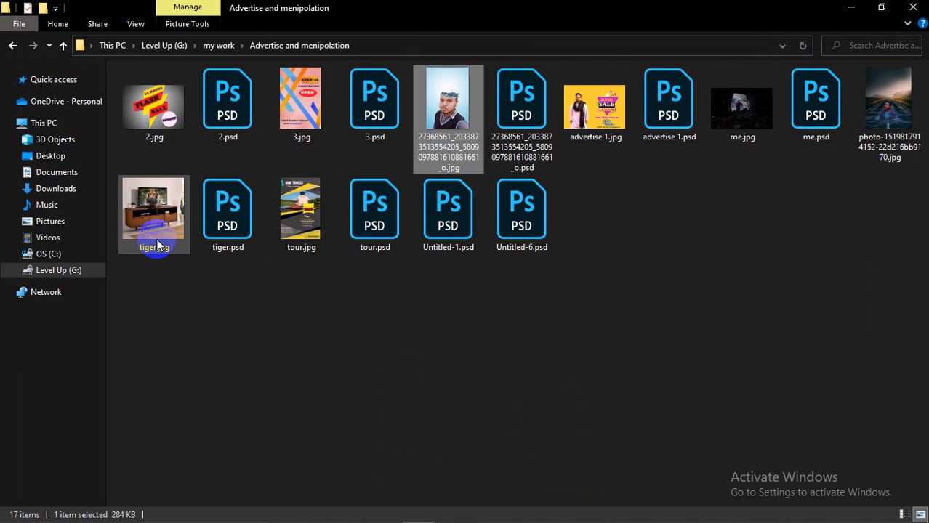
Step: Open tiger.psd from the "Advertise and menipolation" folder in Photoshop and leave no layer selected
{"action": "left_click", "coordinate": [165, 289]}
{"action": "left_click", "coordinate": [234, 208]}
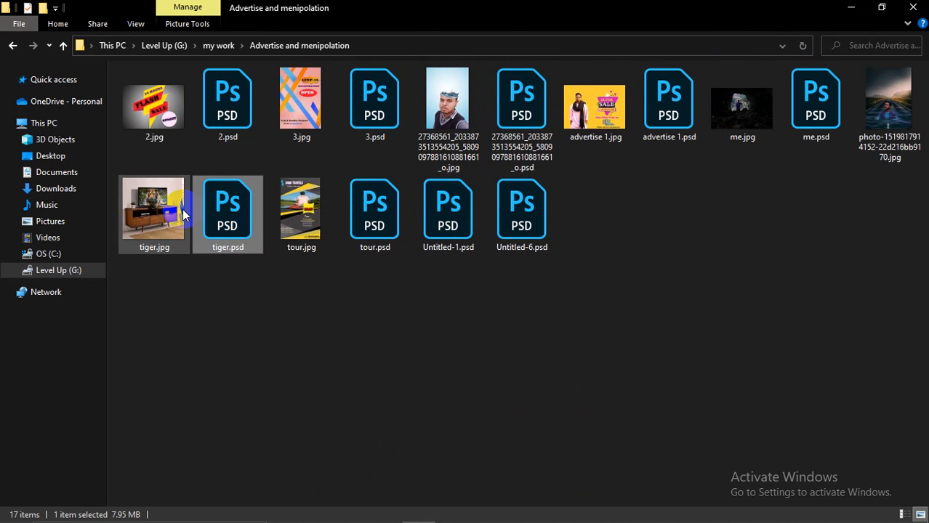
{"action": "double_click", "coordinate": [242, 205]}
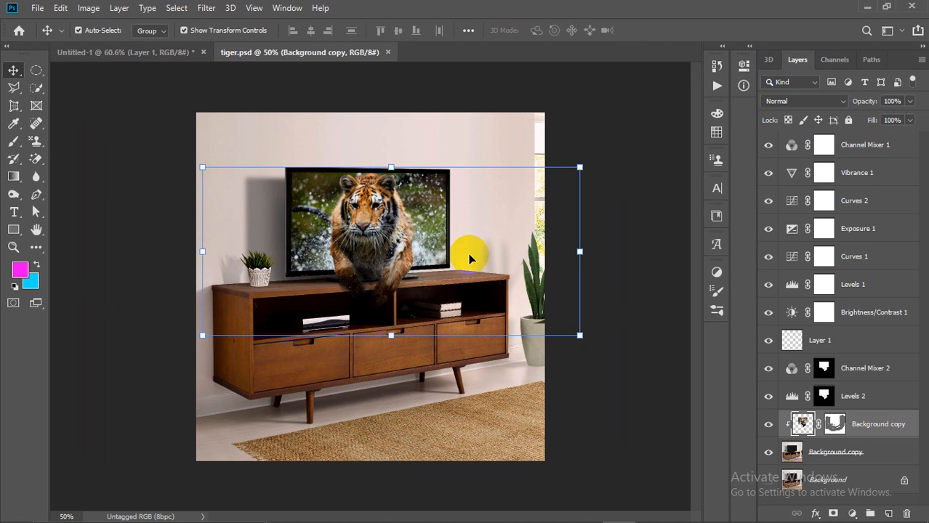
{"action": "scroll", "coordinate": [447, 258], "scroll_direction": "up", "scroll_amount": 2}
{"action": "scroll", "coordinate": [439, 252], "scroll_direction": "down", "scroll_amount": 2}
{"action": "scroll", "coordinate": [439, 252], "scroll_direction": "up", "scroll_amount": 1}
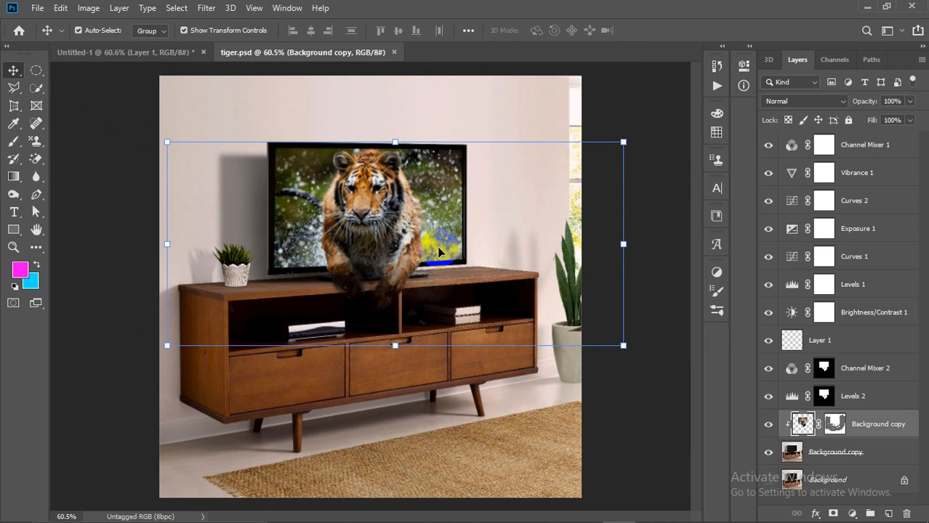
{"action": "scroll", "coordinate": [439, 253], "scroll_direction": "down", "scroll_amount": 2}
{"action": "left_click", "coordinate": [637, 186]}
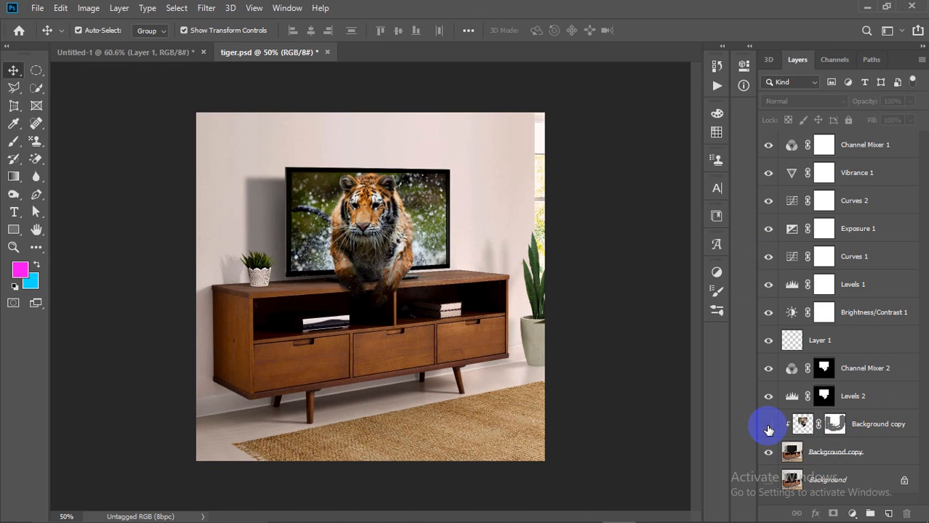
Step: Hide and show the masked tiger layer "Background copy" to compare the TV with and without the tiger
{"action": "left_click", "coordinate": [769, 427]}
{"action": "left_click", "coordinate": [769, 427]}
{"action": "left_click", "coordinate": [768, 427]}
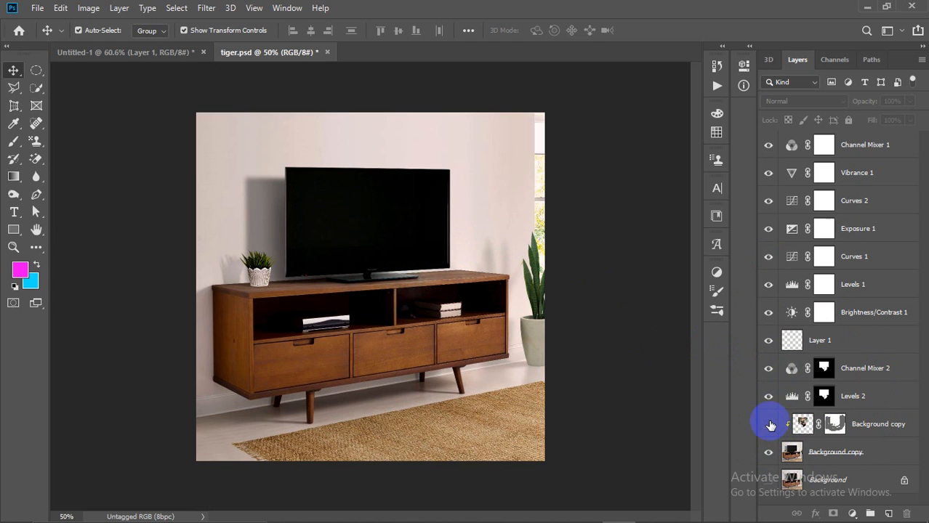
{"action": "left_click", "coordinate": [769, 425]}
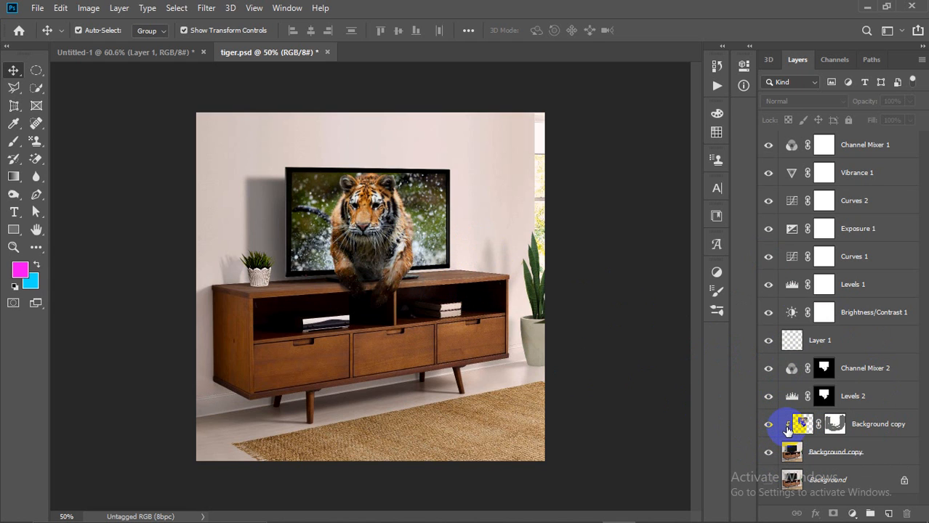
Step: Disable the layer mask on the tiger's "Background copy" layer and try to move the tiger on the canvas
{"action": "right_click", "coordinate": [832, 427]}
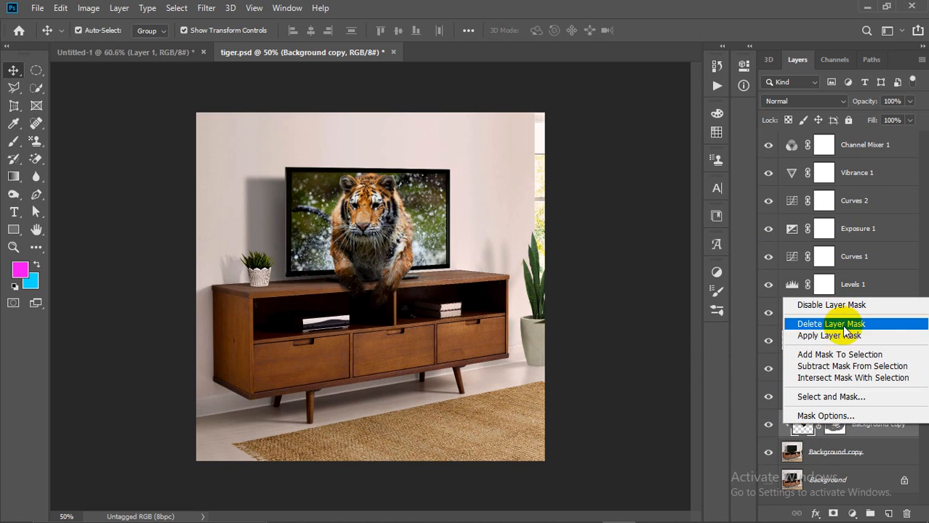
{"action": "left_click", "coordinate": [856, 305]}
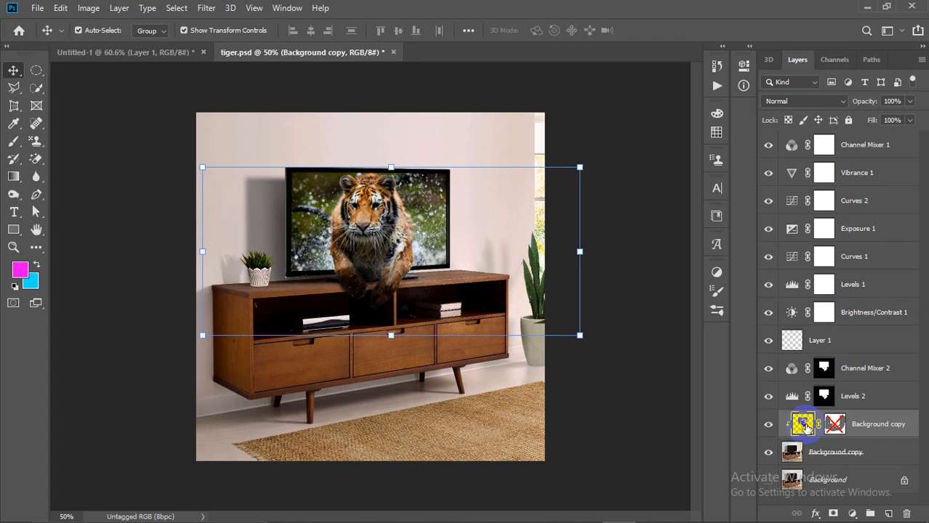
{"action": "right_click", "coordinate": [804, 425]}
{"action": "left_click", "coordinate": [596, 368]}
{"action": "mouse_move", "coordinate": [392, 254]}
{"action": "left_mouse_down"}
{"action": "mouse_move", "coordinate": [522, 234]}
{"action": "mouse_move", "coordinate": [386, 247]}
{"action": "left_mouse_up"}
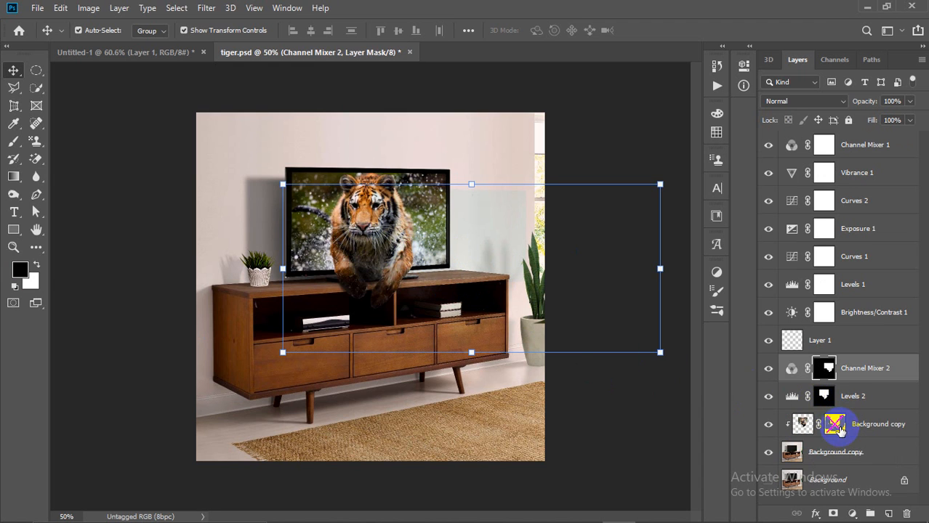
Step: Enable the tiger layer's mask again and make another attempt to move the tiger on the canvas
{"action": "left_click", "coordinate": [836, 426]}
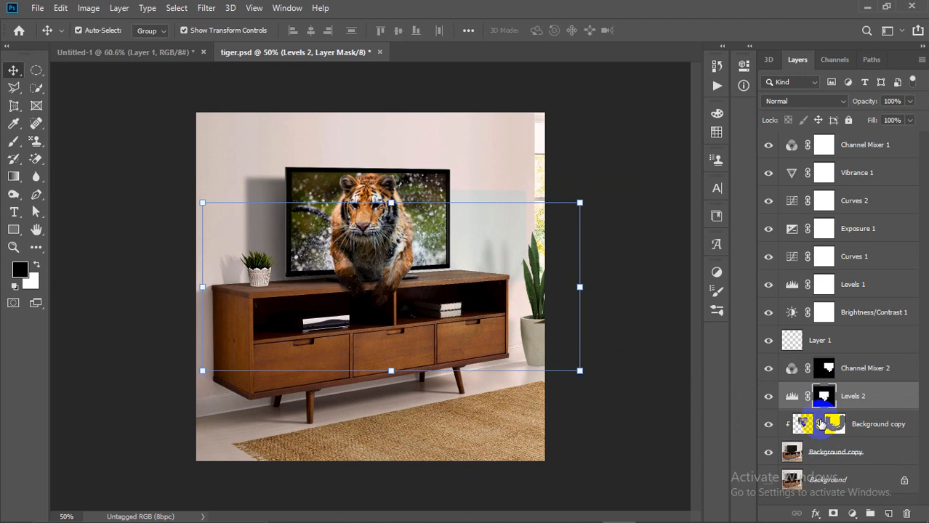
{"action": "left_click", "coordinate": [803, 424]}
{"action": "left_click", "coordinate": [394, 258]}
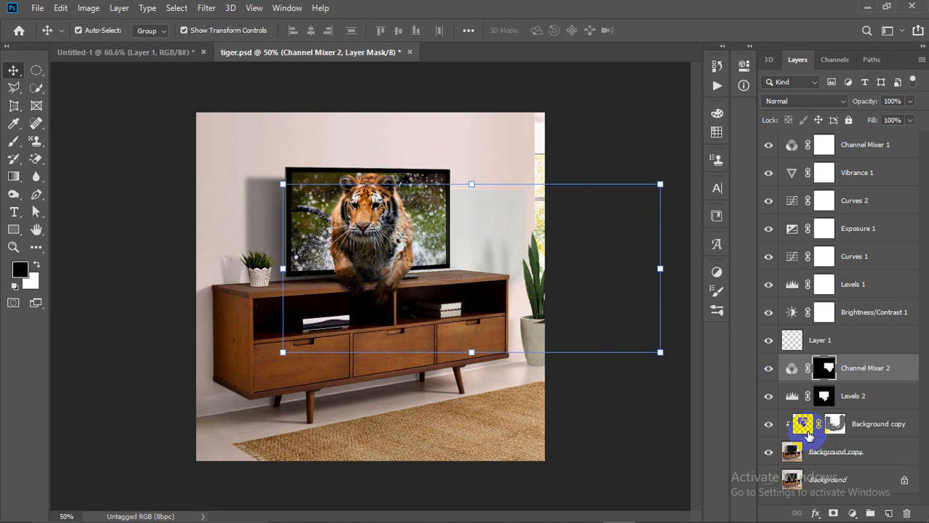
Step: Disable the layer mask of the tiger's "Background copy" layer and enable it again
{"action": "left_click", "coordinate": [803, 425]}
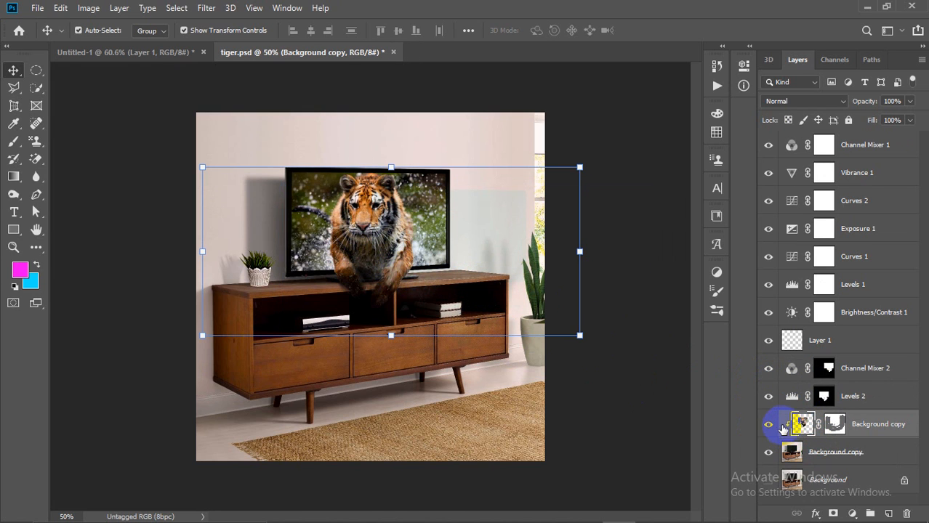
{"action": "right_click", "coordinate": [788, 429]}
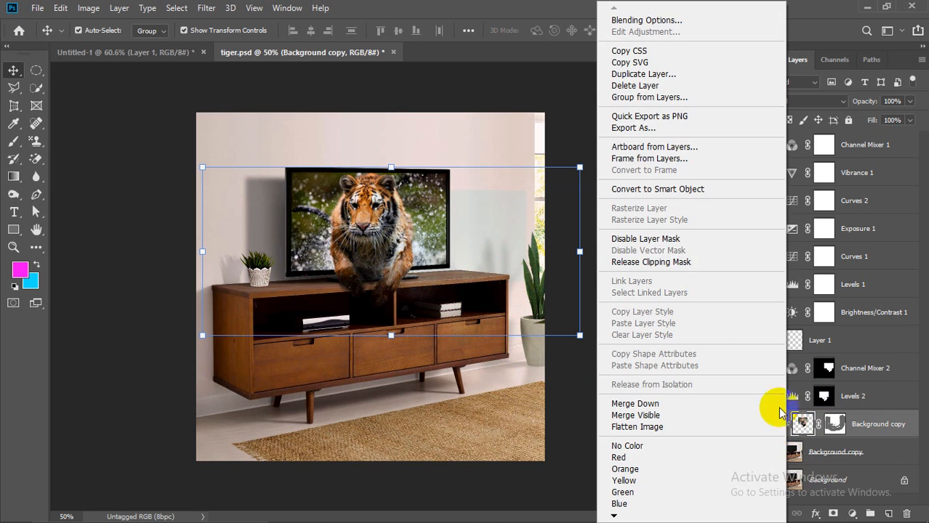
{"action": "left_click", "coordinate": [669, 244]}
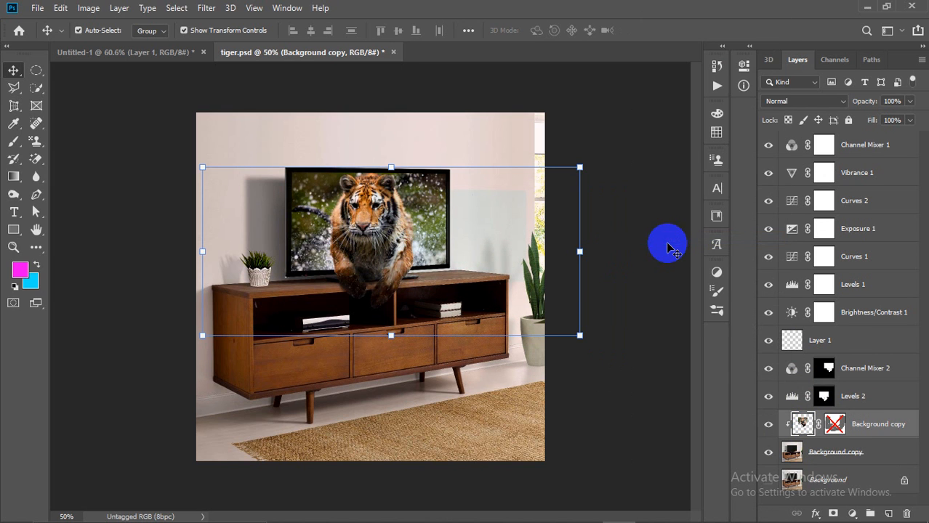
{"action": "right_click", "coordinate": [800, 425]}
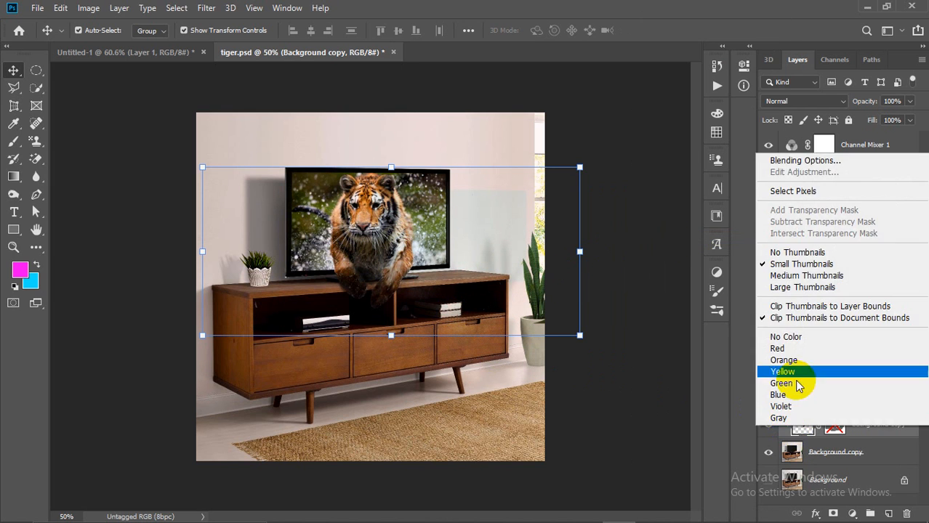
{"action": "left_click", "coordinate": [742, 358]}
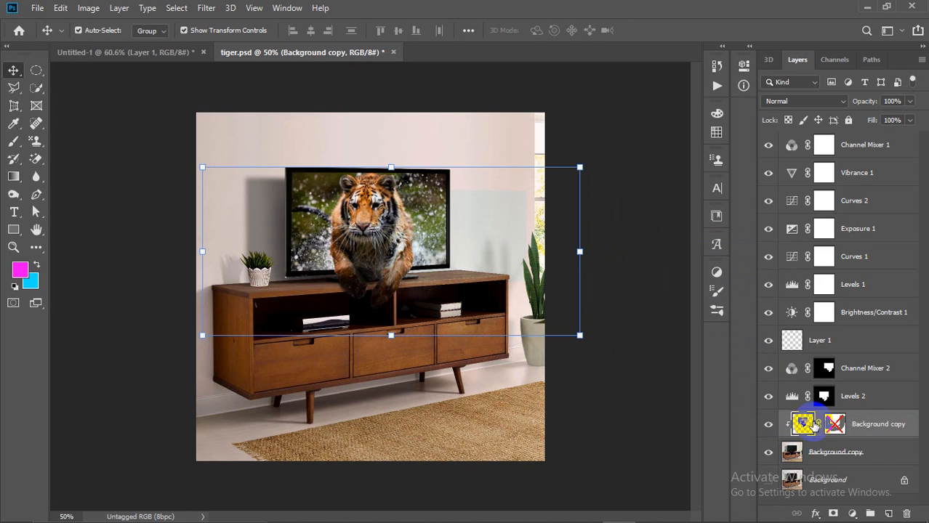
{"action": "right_click", "coordinate": [869, 426]}
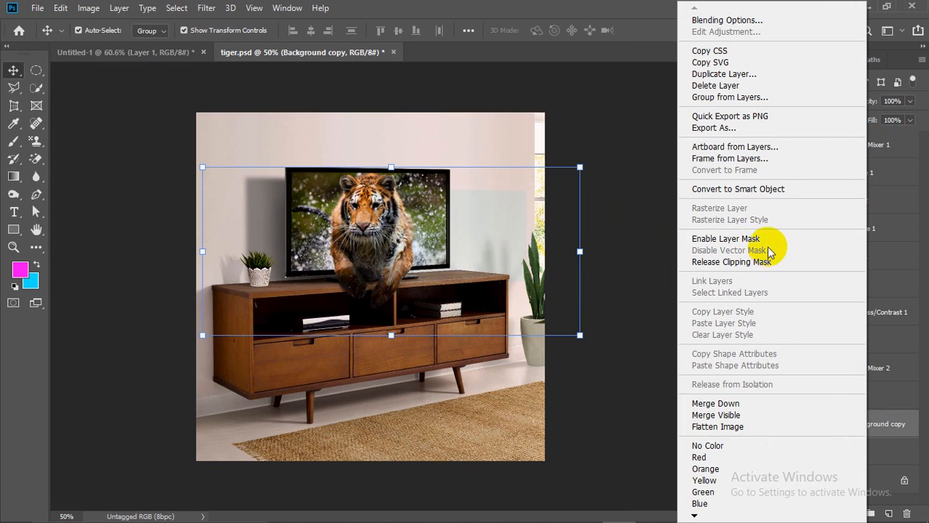
{"action": "left_click", "coordinate": [727, 240]}
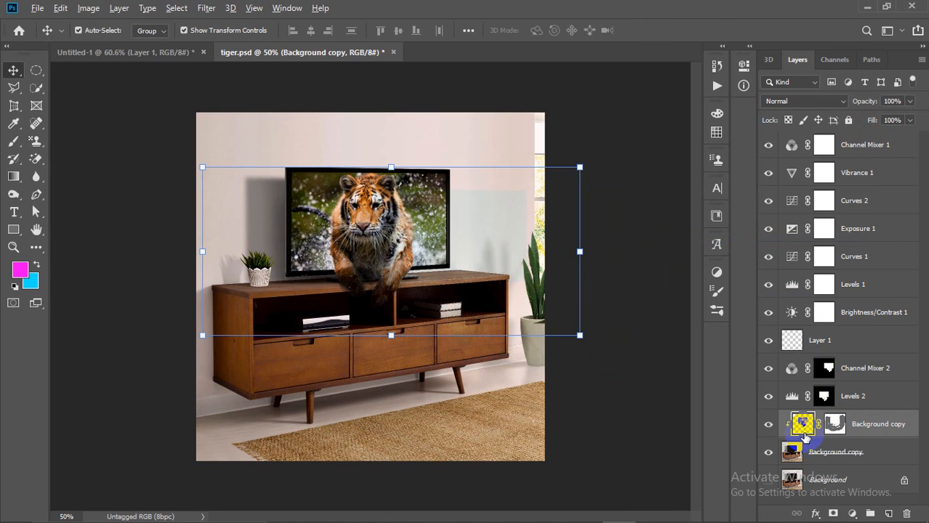
Step: Release the tiger's "Background copy" layer from its clipping mask, try to move the tiger, and undo that attempt
{"action": "left_click", "coordinate": [801, 430], "text": "alt"}
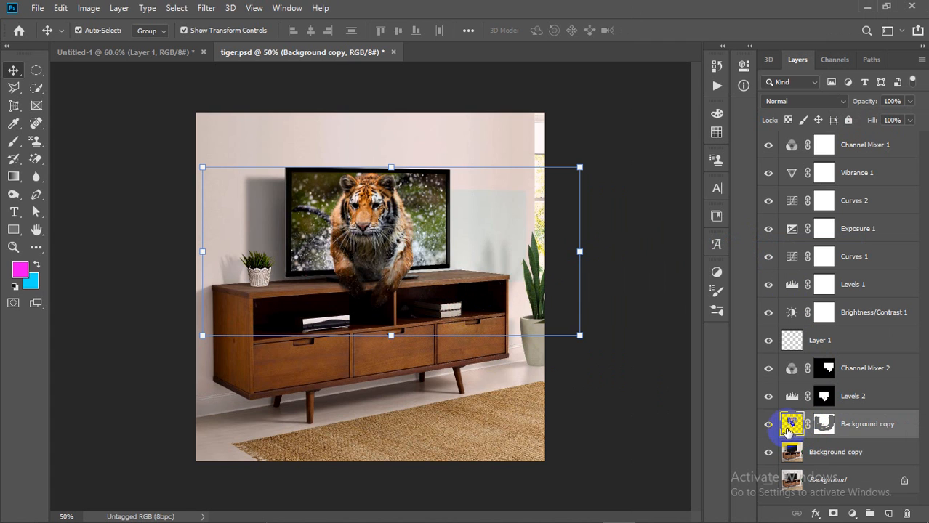
{"action": "left_click", "coordinate": [373, 255]}
{"action": "key", "text": "ctrl+z"}
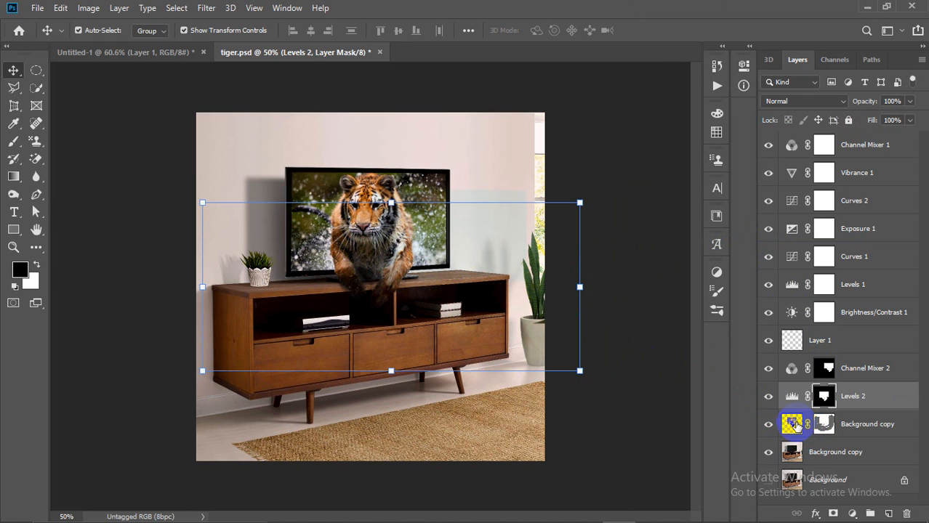
Step: Group the tiger's "Background copy" layer with the Levels 2 and Channel Mixer 2 adjustment layers
{"action": "left_click", "coordinate": [795, 425]}
{"action": "left_click", "coordinate": [837, 369], "text": "shift"}
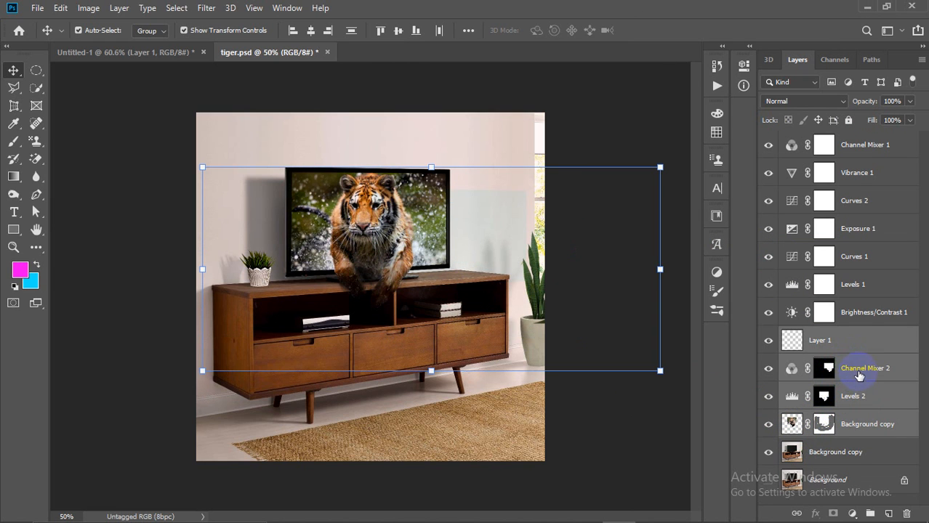
{"action": "left_click", "coordinate": [857, 374]}
{"action": "left_click", "coordinate": [854, 423]}
{"action": "left_click", "coordinate": [862, 369], "text": "shift"}
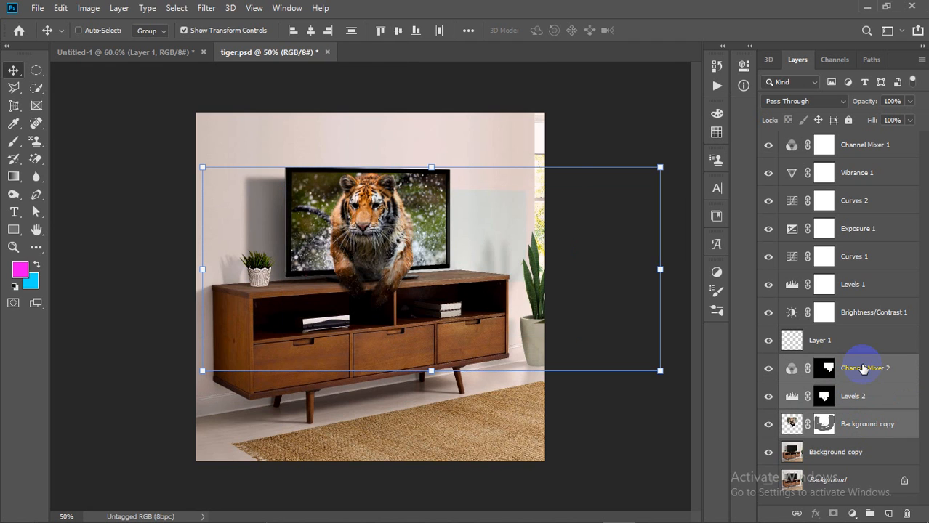
{"action": "key", "text": "ctrl+g"}
Step: Move the grouped tiger layers slightly to the right on the canvas and expand the group
{"action": "left_click_drag", "start_coordinate": [369, 201], "coordinate": [382, 233]}
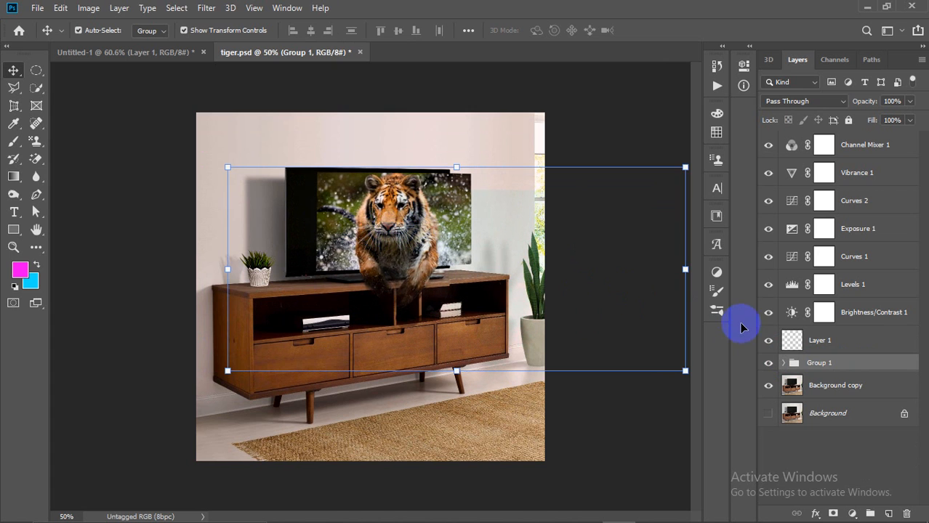
{"action": "left_click", "coordinate": [781, 367]}
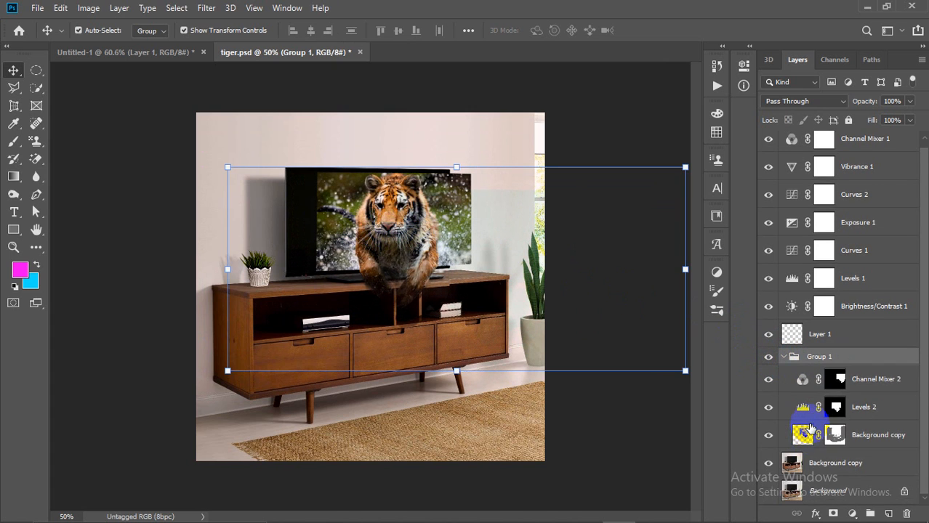
Step: Undo the move of the grouped tiger layers and the grouping itself, restoring the separate layers
{"action": "left_click", "coordinate": [804, 435]}
{"action": "left_click", "coordinate": [833, 435]}
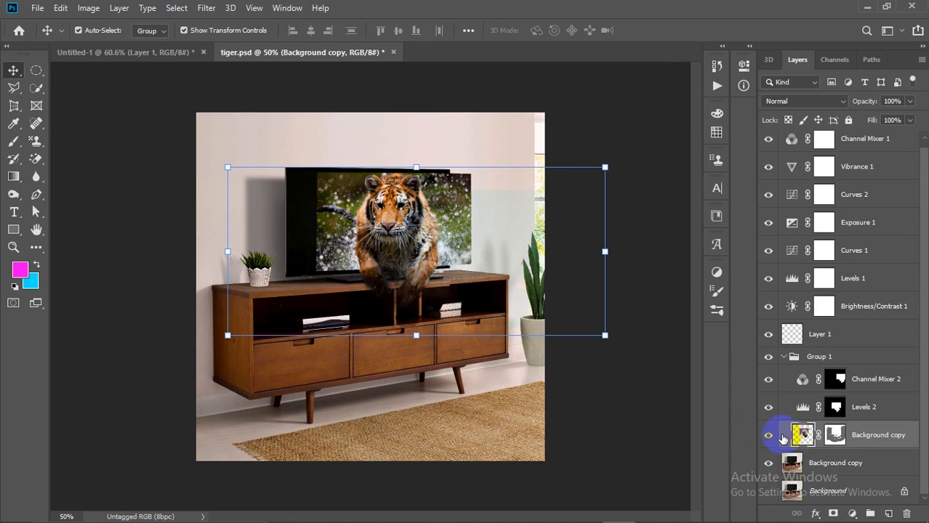
{"action": "left_click", "coordinate": [439, 288]}
{"action": "key", "text": "ctrl+z"}
{"action": "key", "text": "ctrl+z"}
{"action": "key", "text": "ctrl+z"}
{"action": "key", "text": "ctrl+z"}
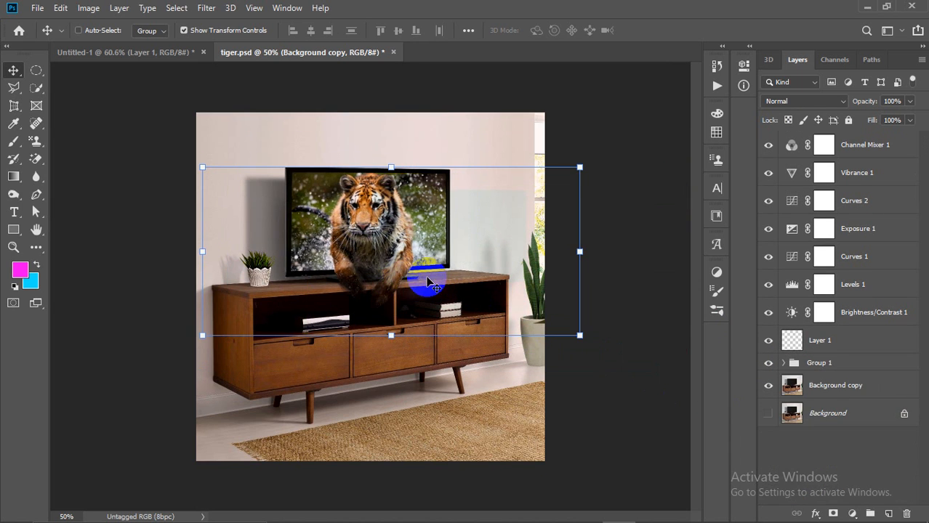
{"action": "left_click", "coordinate": [435, 287]}
{"action": "left_click", "coordinate": [545, 301]}
{"action": "left_click", "coordinate": [451, 270]}
{"action": "left_click", "coordinate": [374, 290]}
{"action": "left_click", "coordinate": [378, 202]}
{"action": "left_click", "coordinate": [545, 134]}
{"action": "left_click", "coordinate": [376, 221]}
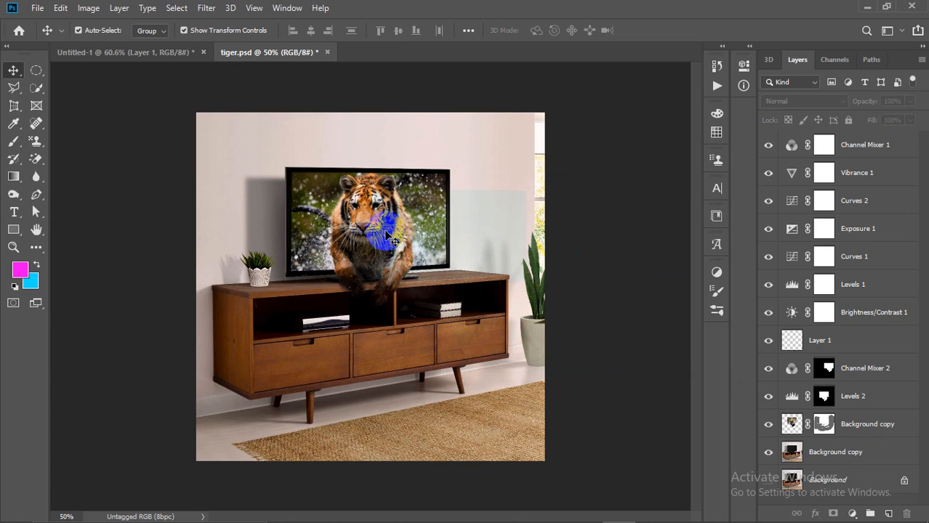
Step: Select the TV cabinet photo's "Background copy" layer and hide the tiger's masked "Background copy" layer above it
{"action": "left_click", "coordinate": [815, 452]}
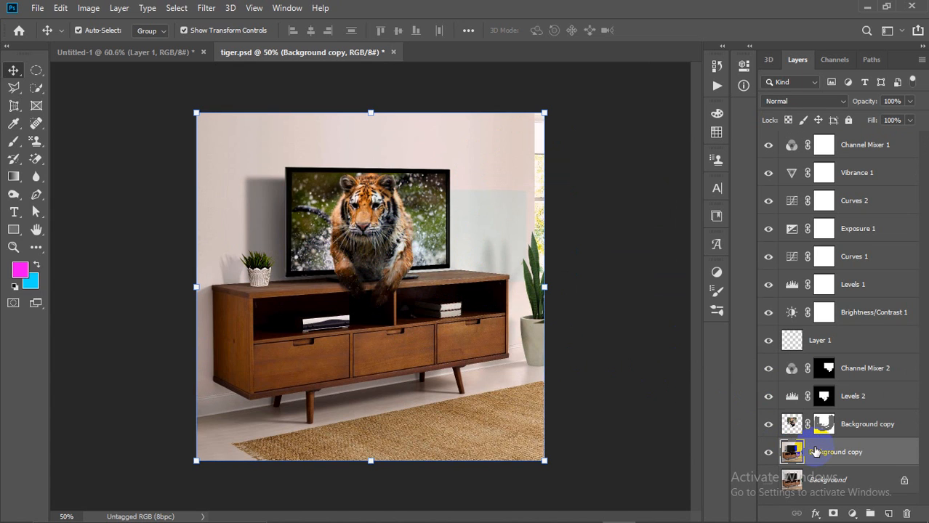
{"action": "left_click", "coordinate": [769, 451]}
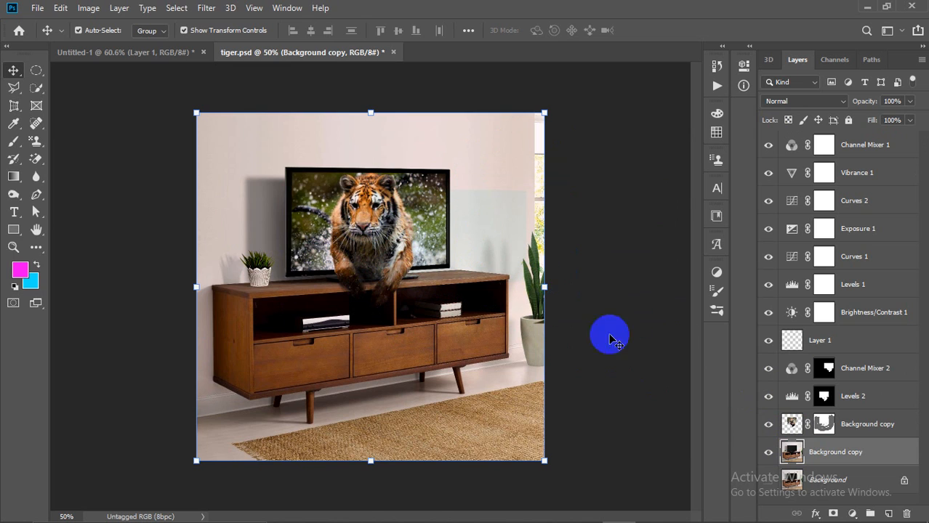
{"action": "left_click", "coordinate": [769, 425]}
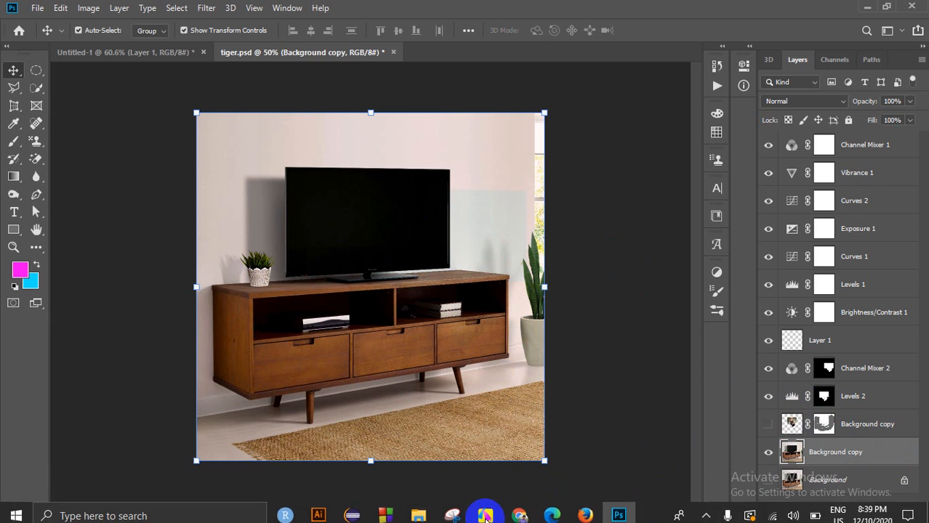
Step: Switch to File Explorer, look through the "my work" and "practise" folders, and close the window
{"action": "left_click", "coordinate": [420, 511]}
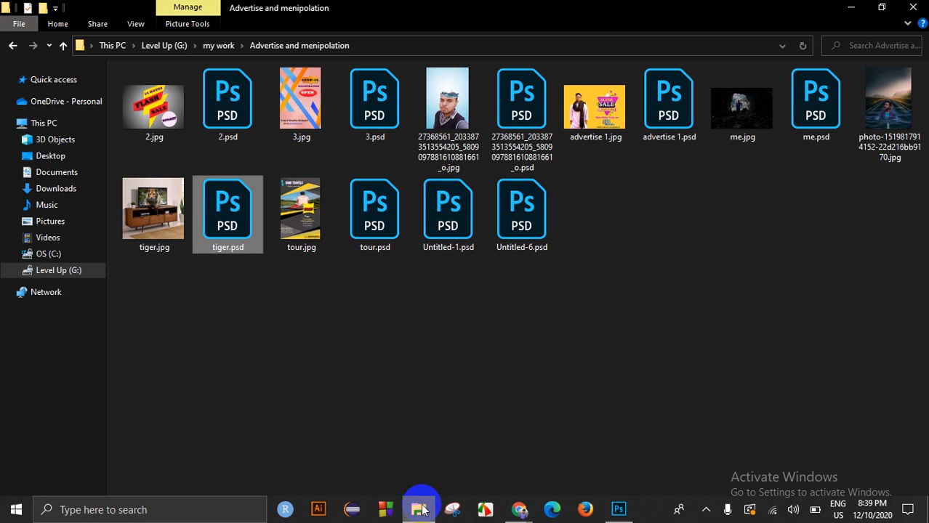
{"action": "left_click", "coordinate": [11, 45]}
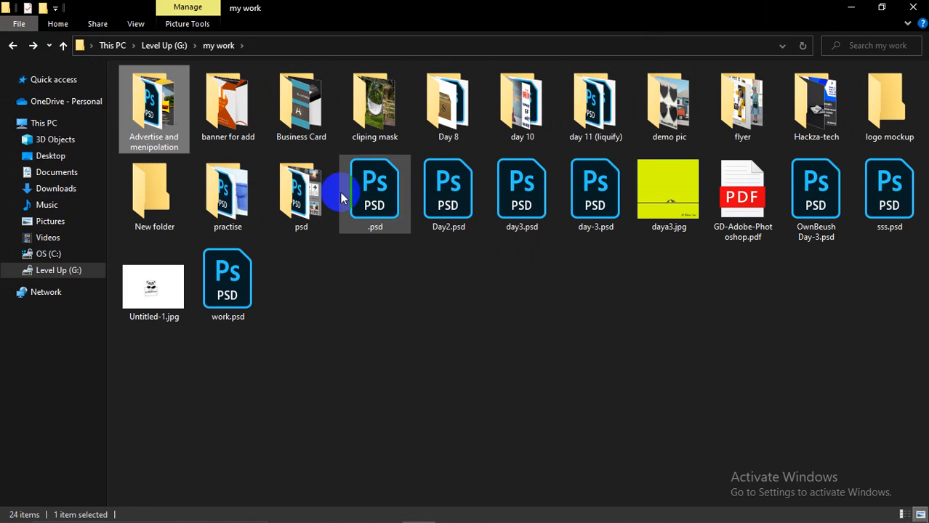
{"action": "double_click", "coordinate": [227, 192]}
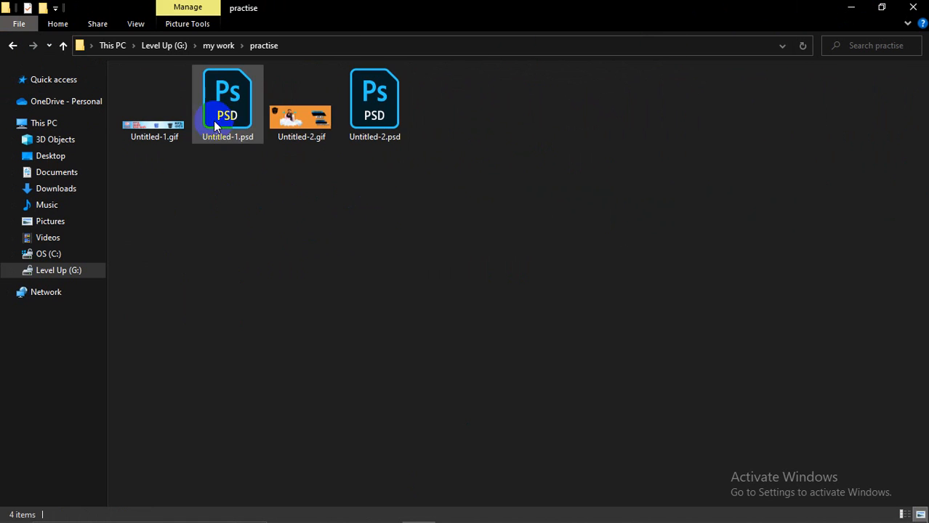
{"action": "left_click", "coordinate": [16, 46]}
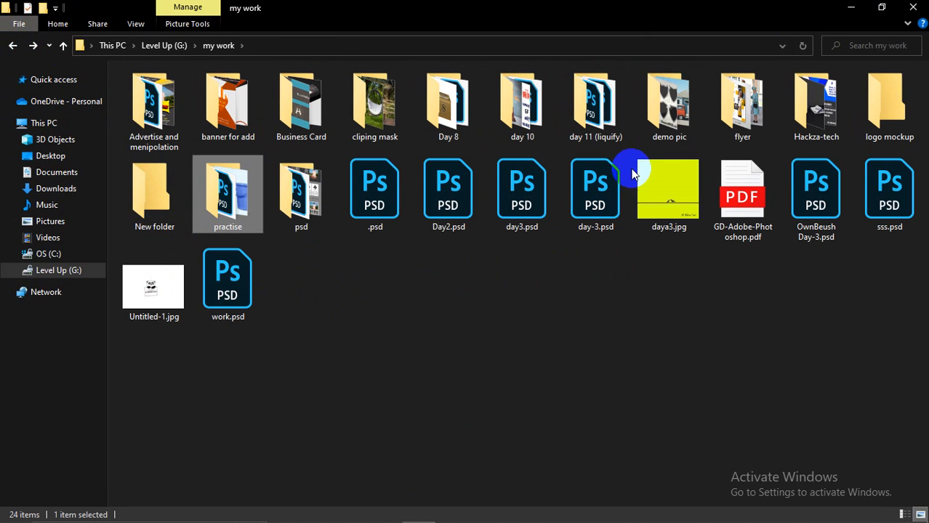
{"action": "left_click", "coordinate": [912, 9]}
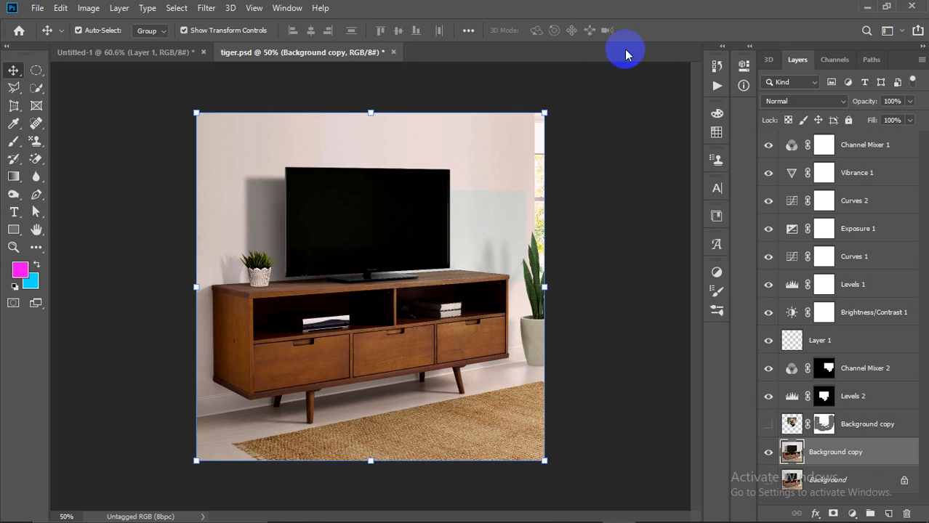
Step: Switch to Chrome and search Google Images for "water tiger image" in a new tab
{"action": "left_click", "coordinate": [867, 8]}
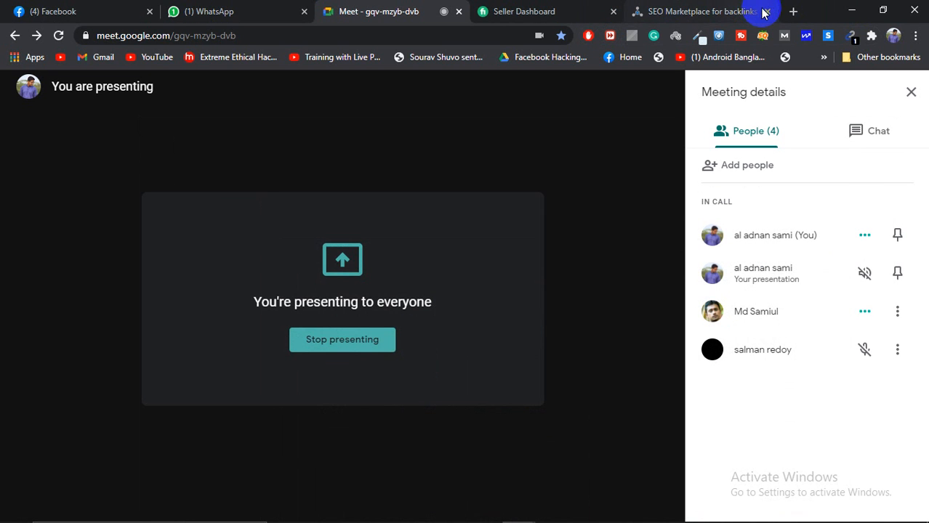
{"action": "left_click", "coordinate": [794, 12]}
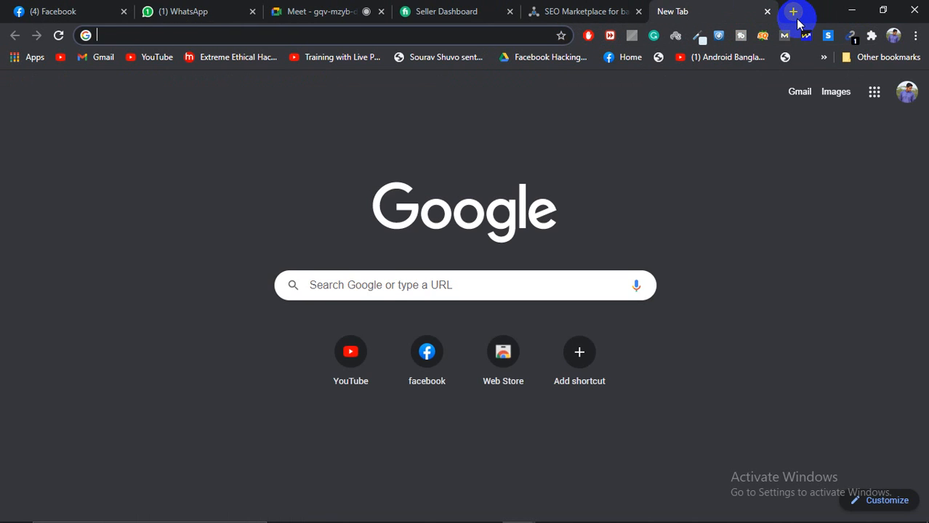
{"action": "type", "text": "tiger"}
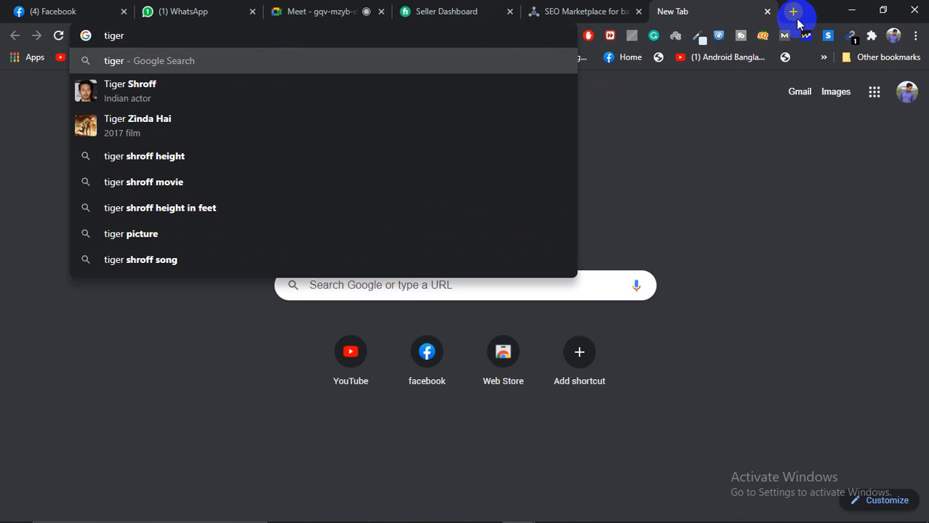
{"action": "key", "text": "BackSpace"}
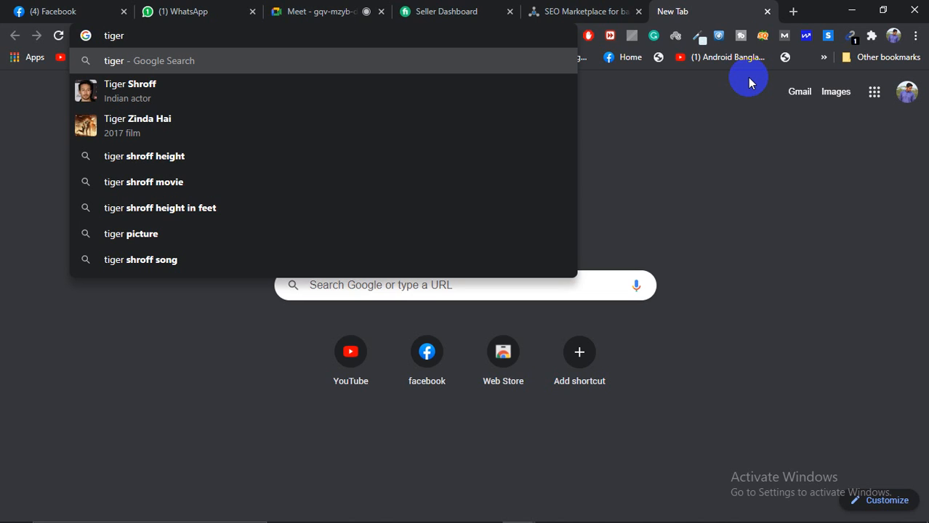
{"action": "type", "text": "age"}
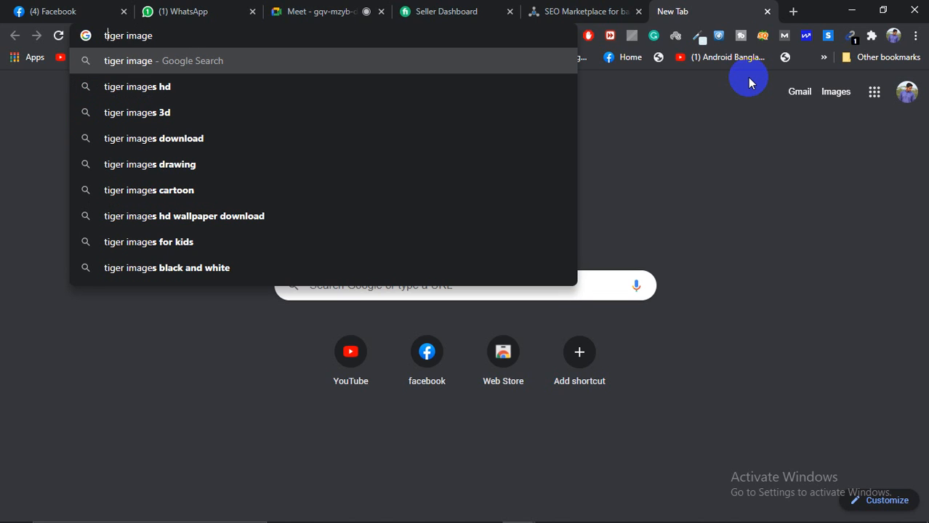
{"action": "key", "text": "Home"}
{"action": "type", "text": "water"}
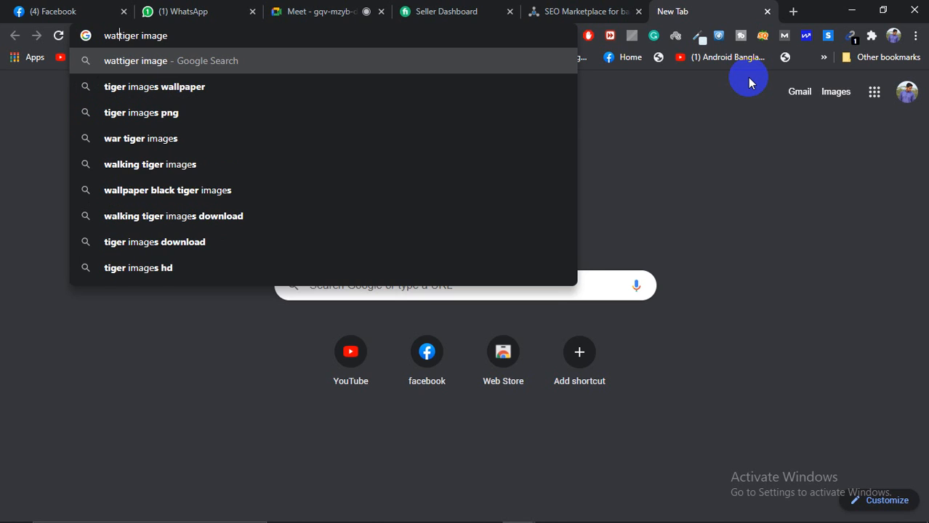
{"action": "key", "text": "Return"}
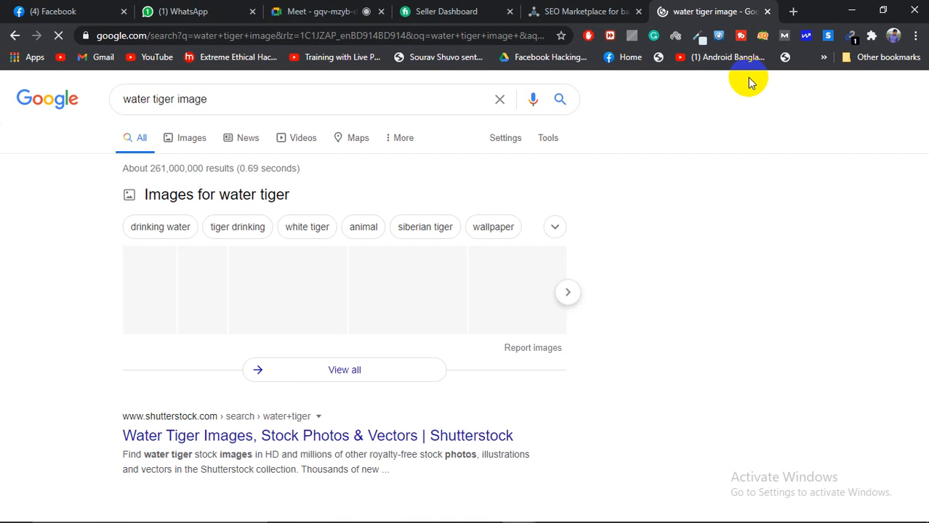
{"action": "left_click", "coordinate": [192, 138]}
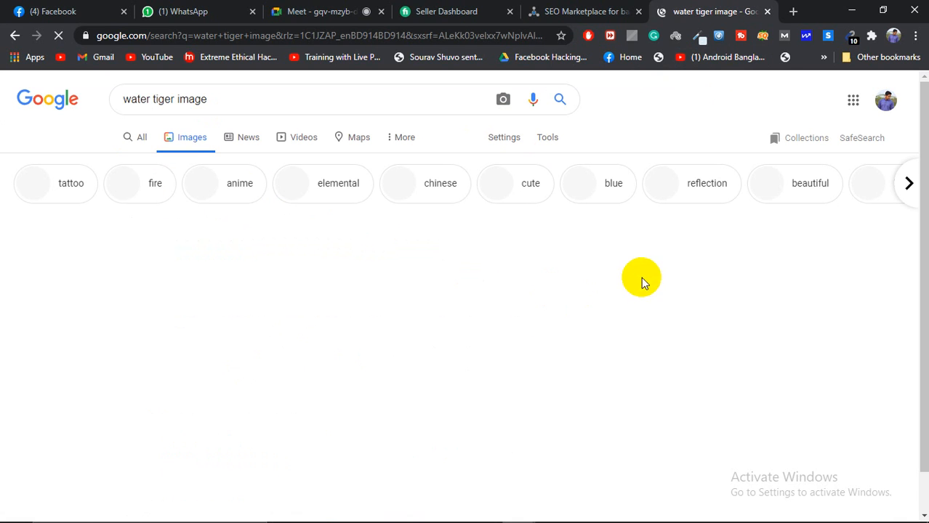
Step: Look through the water tiger image results for a photo of a tiger in splashing water
{"action": "scroll", "coordinate": [600, 279], "scroll_direction": "down", "scroll_amount": 5}
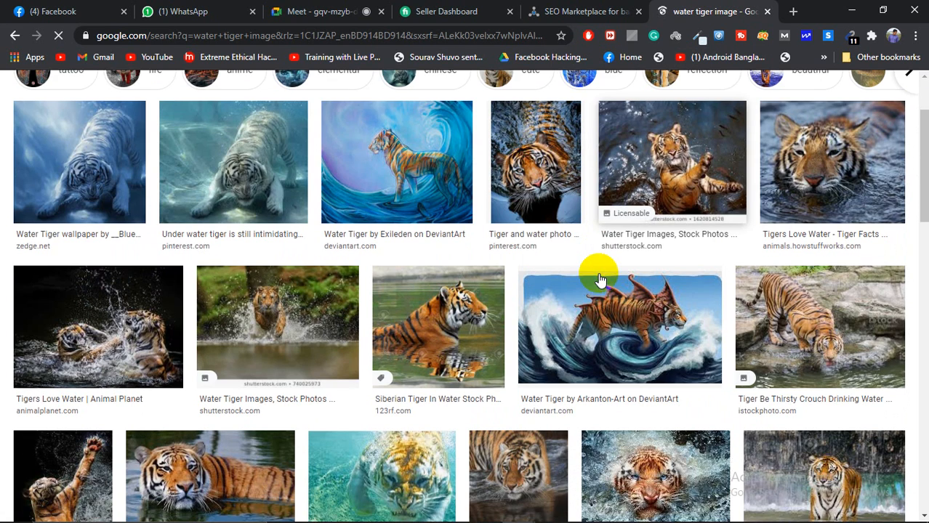
{"action": "scroll", "coordinate": [600, 279], "scroll_direction": "down", "scroll_amount": 5}
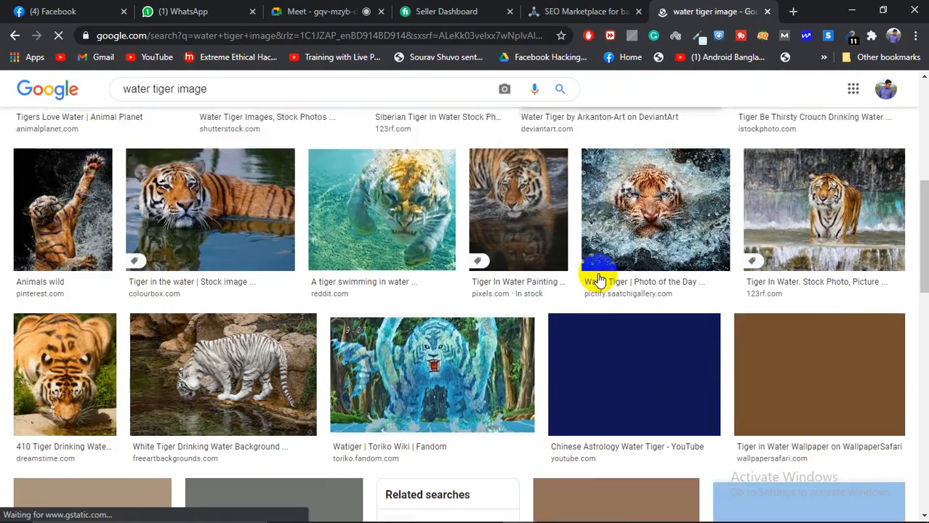
{"action": "scroll", "coordinate": [599, 280], "scroll_direction": "down", "scroll_amount": 5}
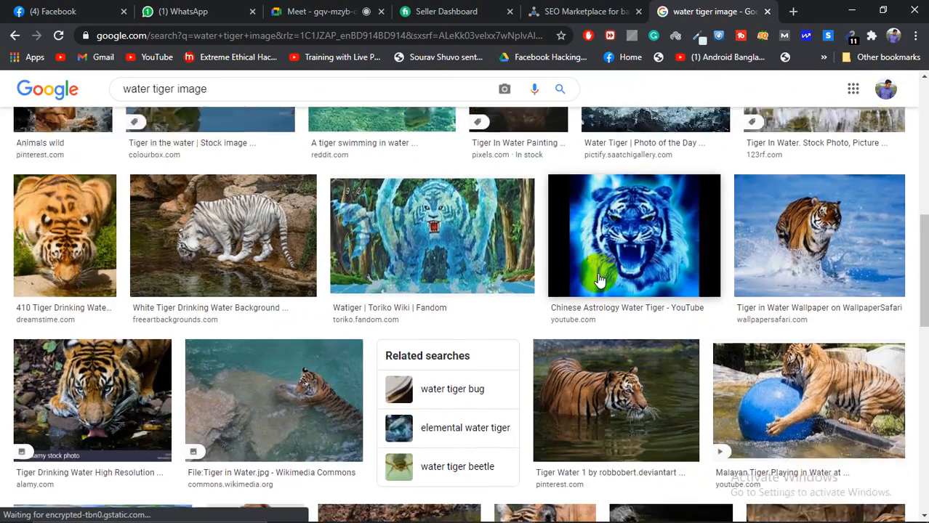
{"action": "scroll", "coordinate": [600, 280], "scroll_direction": "down", "scroll_amount": 3}
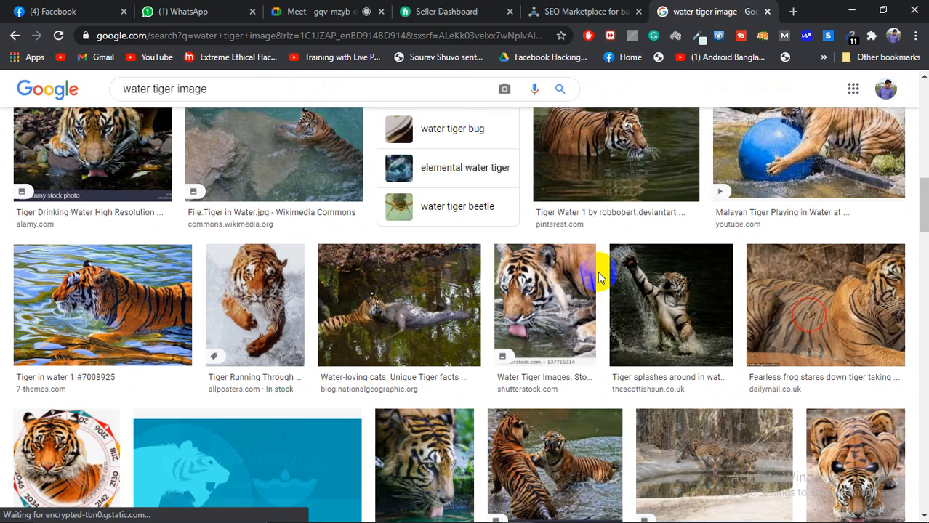
{"action": "scroll", "coordinate": [597, 277], "scroll_direction": "down", "scroll_amount": 3}
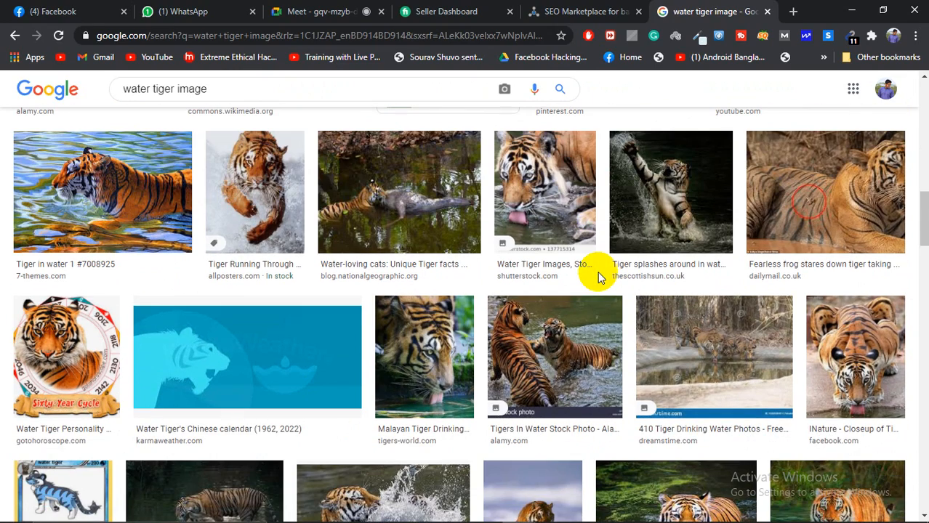
{"action": "scroll", "coordinate": [649, 260], "scroll_direction": "down", "scroll_amount": 5}
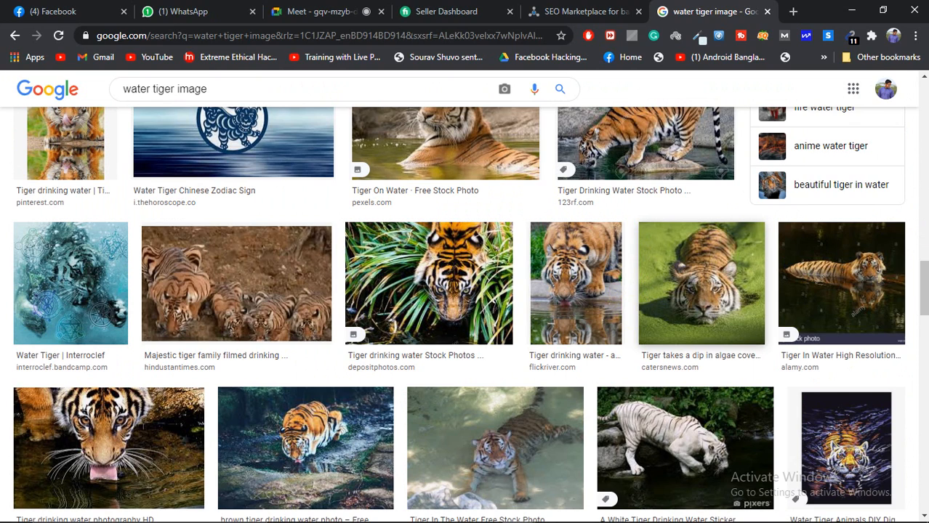
{"action": "scroll", "coordinate": [688, 278], "scroll_direction": "down", "scroll_amount": 5}
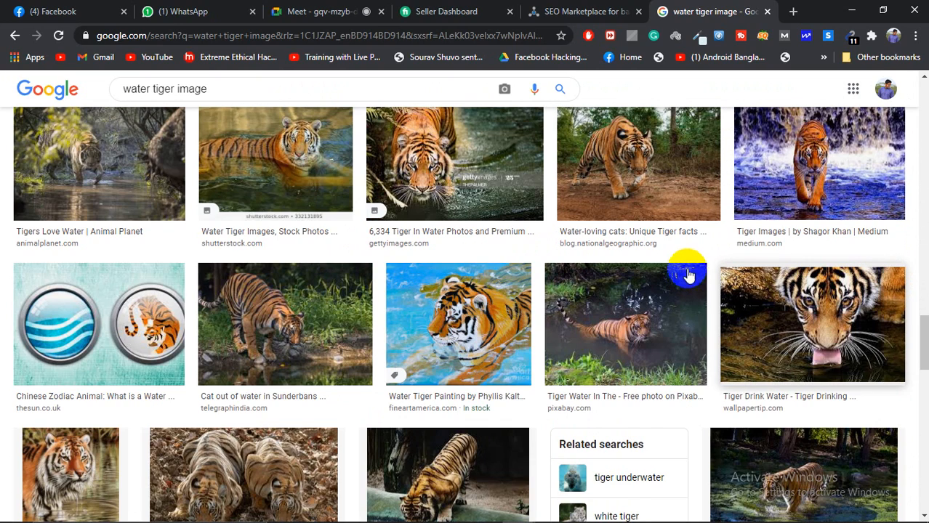
{"action": "left_click_drag", "start_coordinate": [920, 331], "coordinate": [915, 469]}
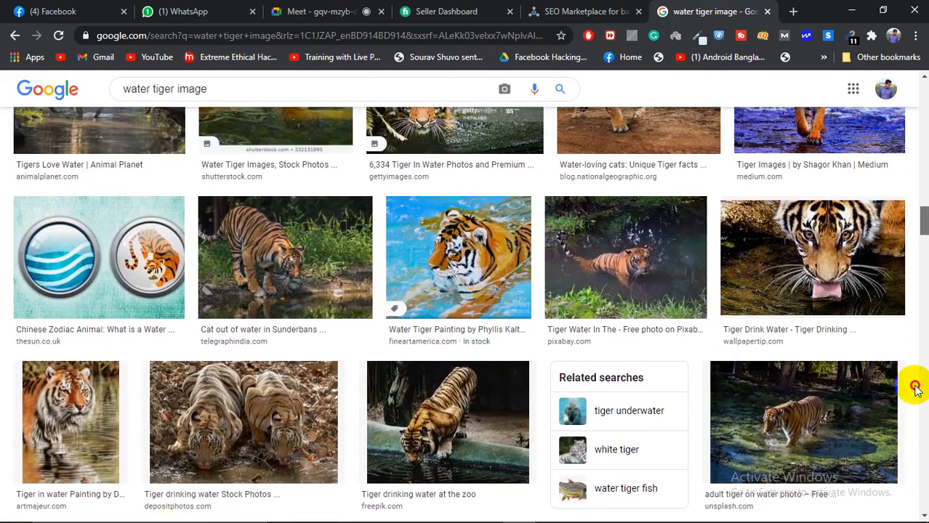
{"action": "left_click_drag", "start_coordinate": [915, 390], "coordinate": [919, 318]}
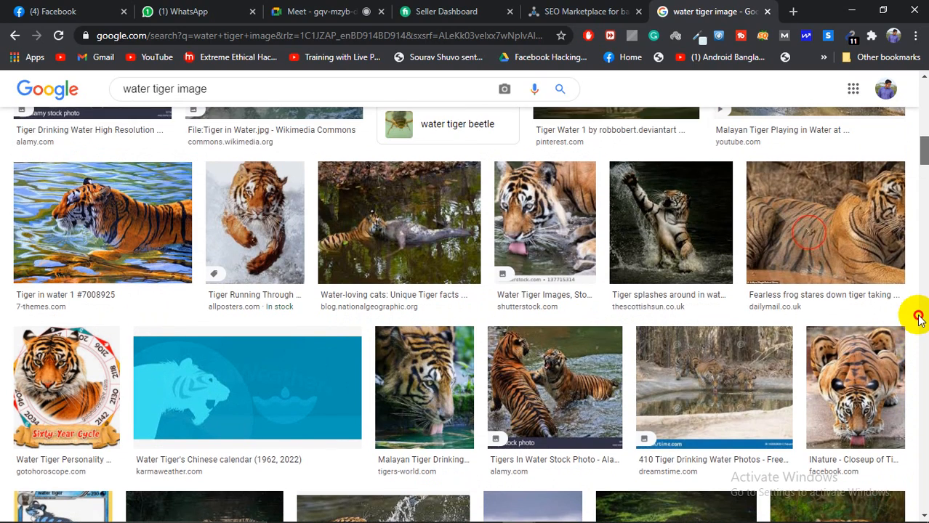
Step: Open the preview of the tiger splashing in water with raised paws and look at its related images
{"action": "scroll", "coordinate": [637, 262], "scroll_direction": "up", "scroll_amount": 2}
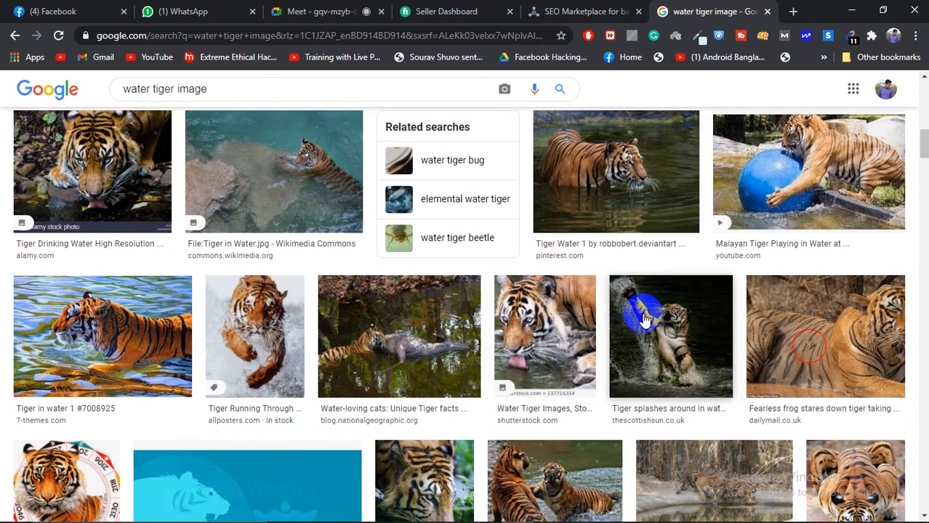
{"action": "left_click", "coordinate": [657, 319]}
{"action": "scroll", "coordinate": [694, 284], "scroll_direction": "down", "scroll_amount": 5}
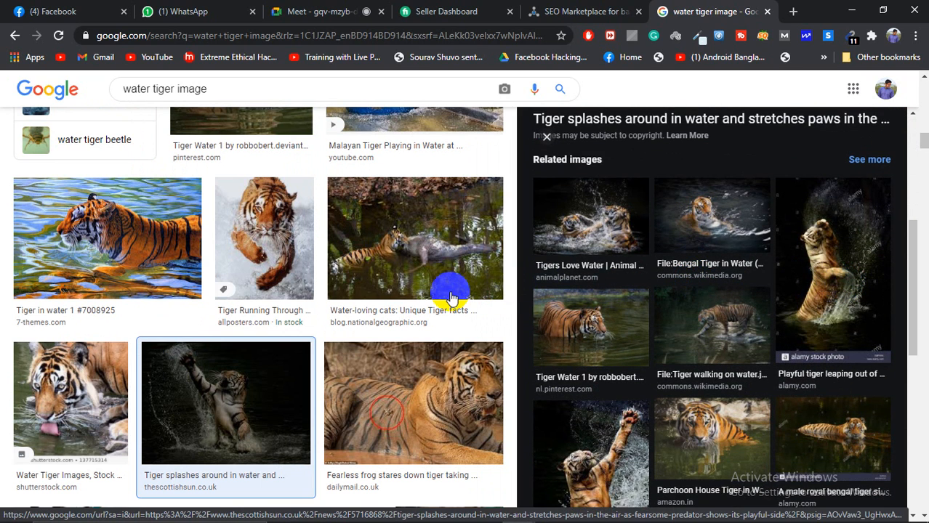
Step: Look through the water tiger image results and related images for a suitable tiger photo
{"action": "scroll", "coordinate": [451, 298], "scroll_direction": "up", "scroll_amount": 2}
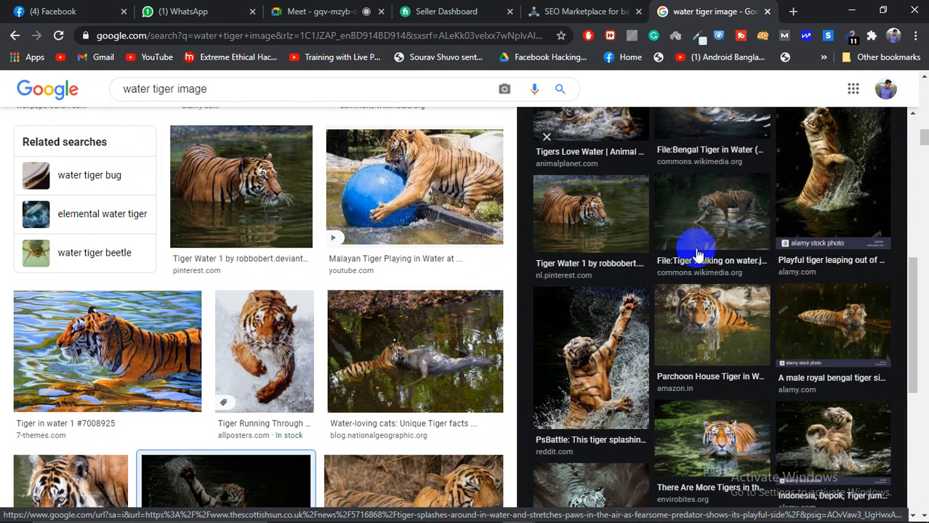
{"action": "scroll", "coordinate": [736, 251], "scroll_direction": "down", "scroll_amount": 1}
{"action": "scroll", "coordinate": [821, 249], "scroll_direction": "down", "scroll_amount": 3}
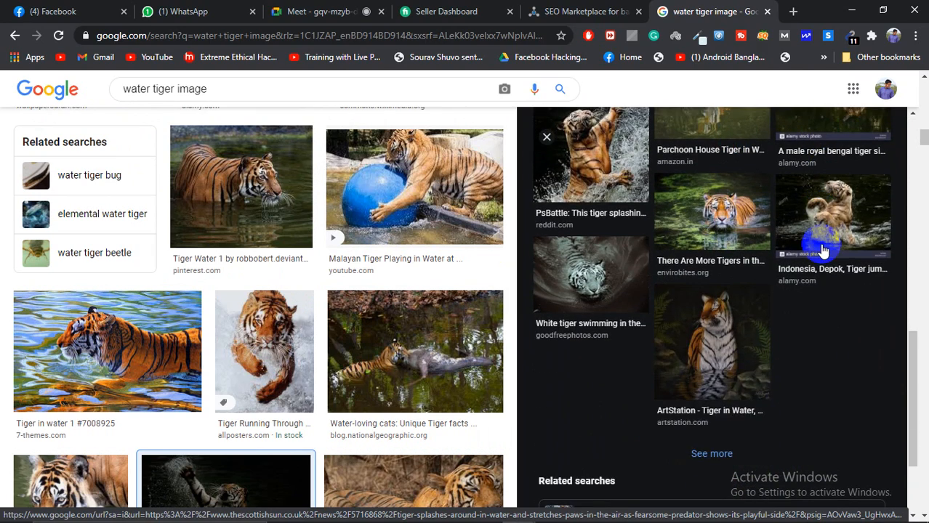
{"action": "scroll", "coordinate": [821, 249], "scroll_direction": "up", "scroll_amount": 5}
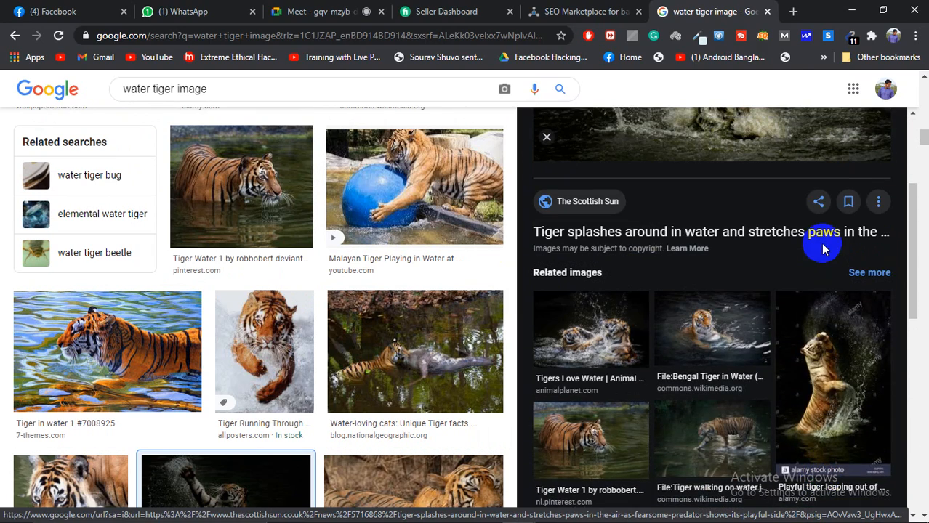
{"action": "scroll", "coordinate": [770, 247], "scroll_direction": "up", "scroll_amount": 2}
{"action": "scroll", "coordinate": [452, 250], "scroll_direction": "up", "scroll_amount": 5}
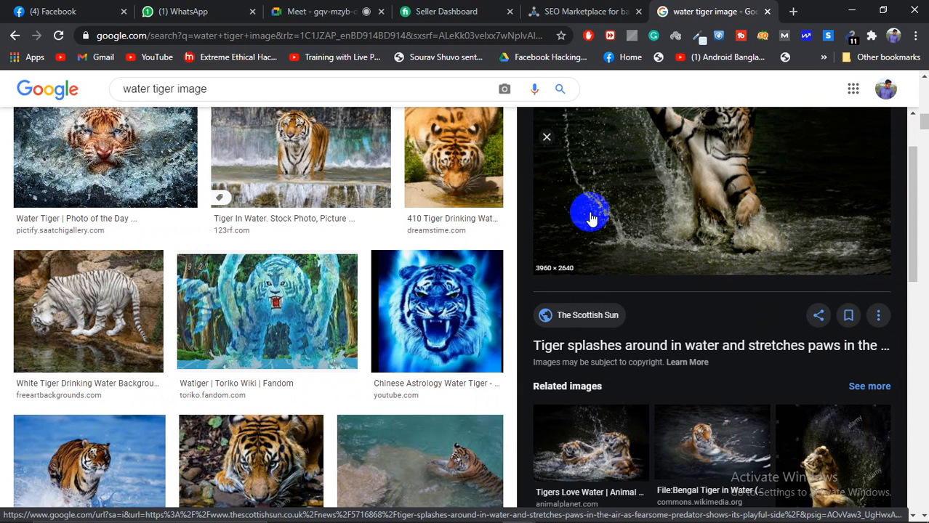
{"action": "scroll", "coordinate": [315, 249], "scroll_direction": "up", "scroll_amount": 2}
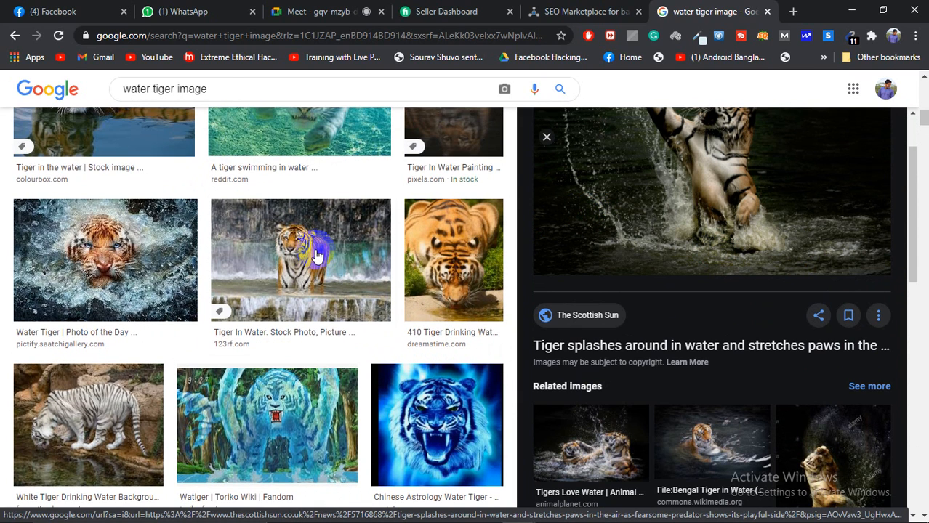
{"action": "scroll", "coordinate": [305, 262], "scroll_direction": "up", "scroll_amount": 2}
{"action": "scroll", "coordinate": [305, 262], "scroll_direction": "down", "scroll_amount": 2}
{"action": "scroll", "coordinate": [301, 263], "scroll_direction": "up", "scroll_amount": 2}
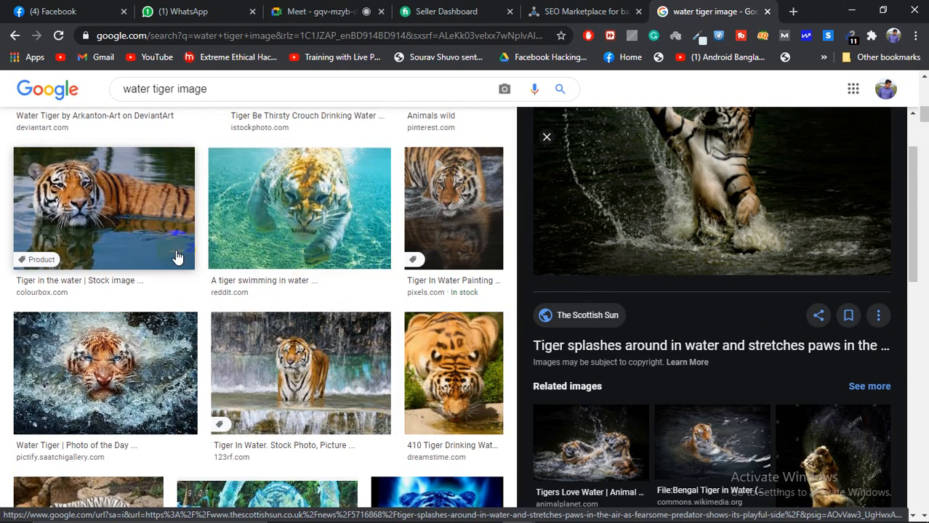
{"action": "scroll", "coordinate": [139, 257], "scroll_direction": "down", "scroll_amount": 8}
{"action": "scroll", "coordinate": [210, 240], "scroll_direction": "down", "scroll_amount": 10}
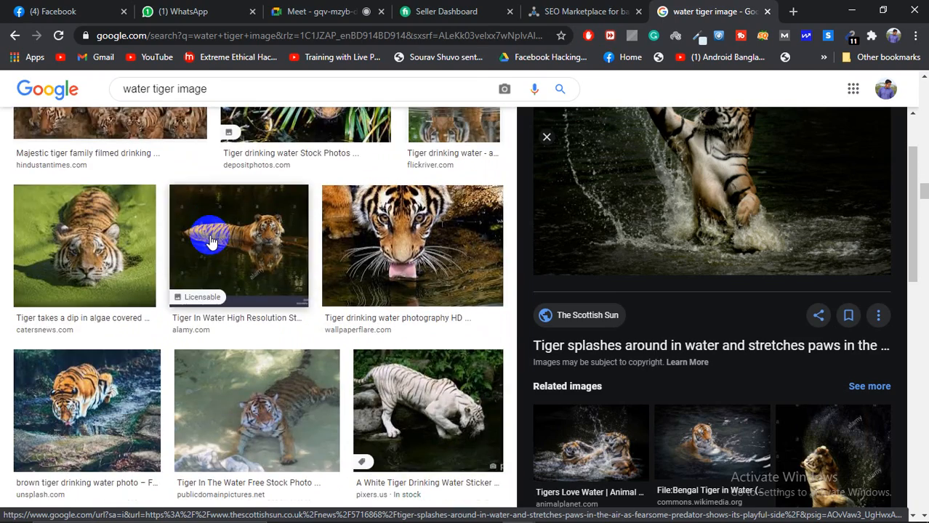
{"action": "scroll", "coordinate": [210, 240], "scroll_direction": "down", "scroll_amount": 3}
{"action": "scroll", "coordinate": [210, 240], "scroll_direction": "down", "scroll_amount": 1}
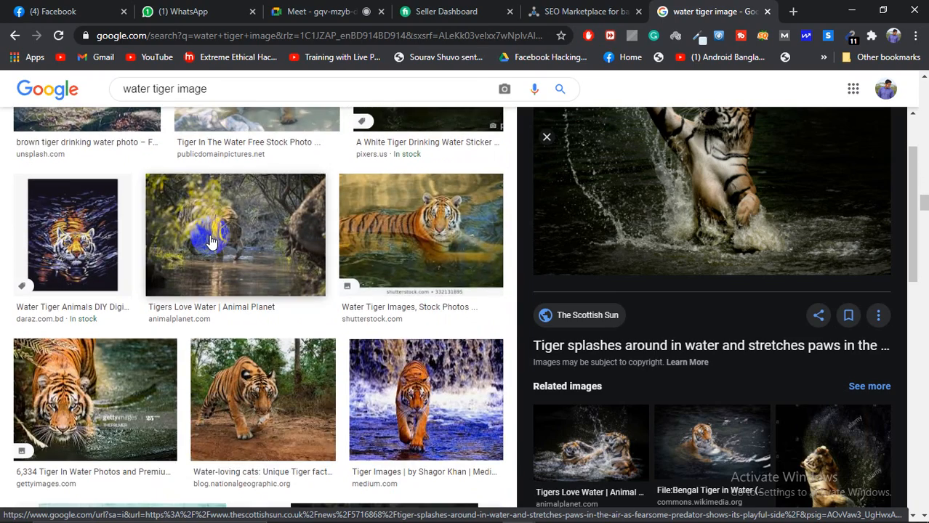
{"action": "scroll", "coordinate": [210, 240], "scroll_direction": "down", "scroll_amount": 1}
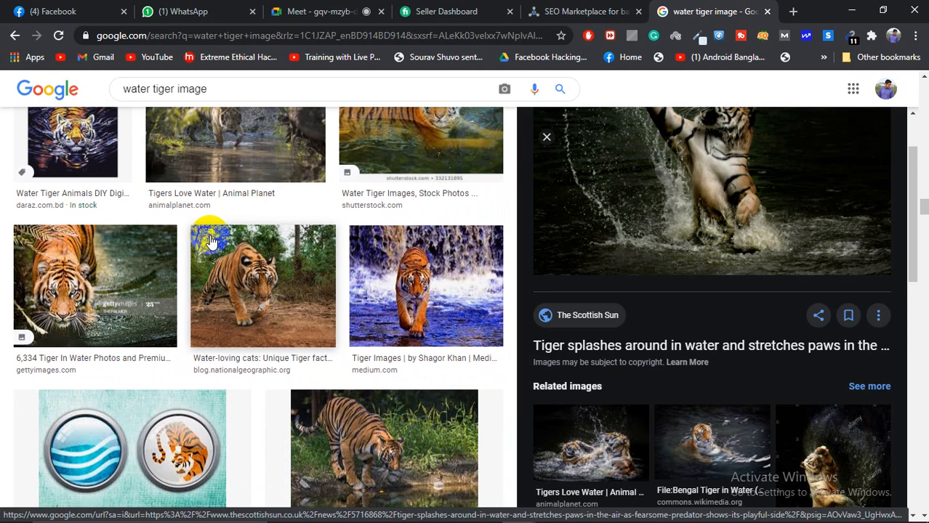
{"action": "scroll", "coordinate": [210, 240], "scroll_direction": "down", "scroll_amount": 1}
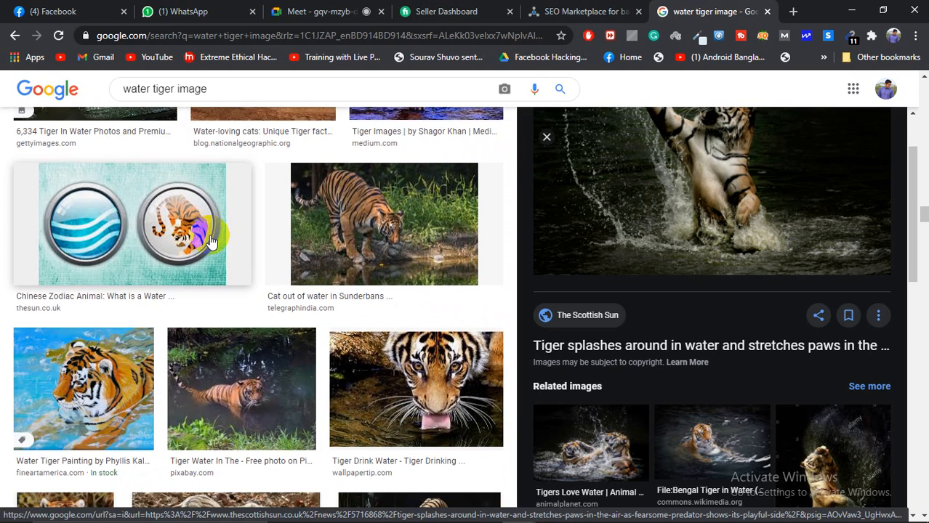
{"action": "scroll", "coordinate": [210, 242], "scroll_direction": "down", "scroll_amount": 5}
{"action": "scroll", "coordinate": [210, 242], "scroll_direction": "down", "scroll_amount": 3}
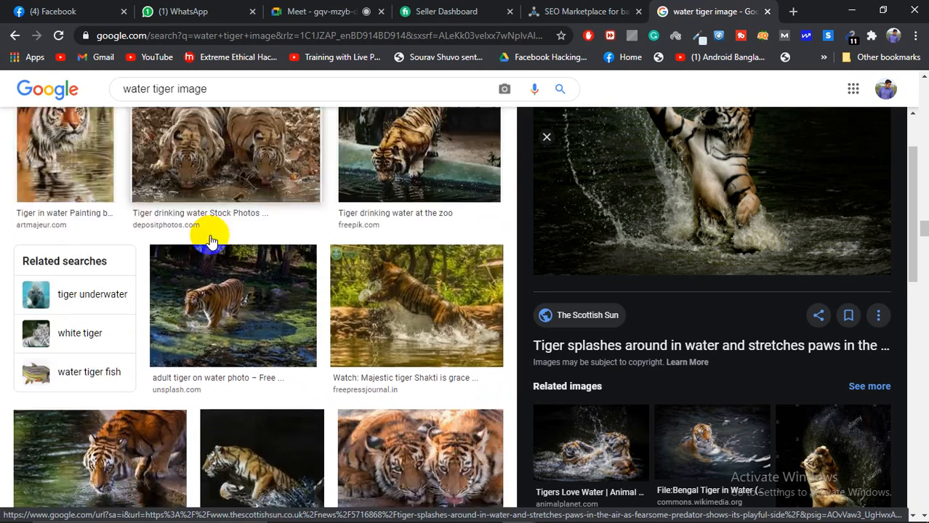
{"action": "scroll", "coordinate": [210, 242], "scroll_direction": "down", "scroll_amount": 2}
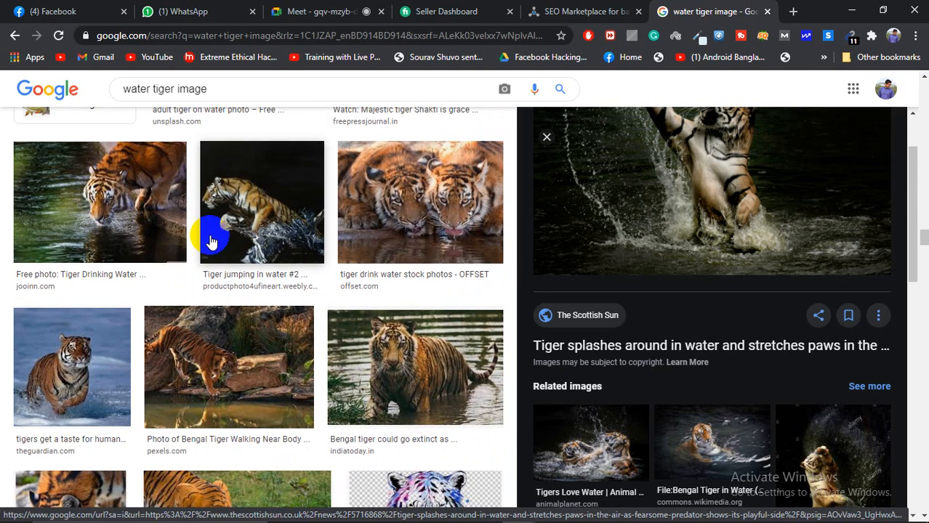
Step: Save The Guardian's photo of a tiger running through water as BengalTiger460.jpg in the evan folder on the Desktop
{"action": "scroll", "coordinate": [209, 236], "scroll_direction": "down", "scroll_amount": 2}
{"action": "left_click", "coordinate": [73, 240]}
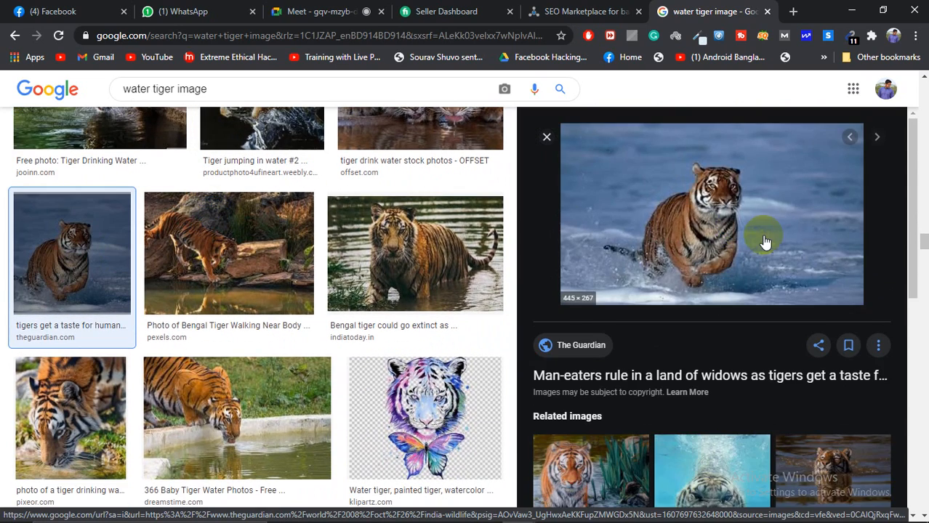
{"action": "scroll", "coordinate": [763, 239], "scroll_direction": "down", "scroll_amount": 3}
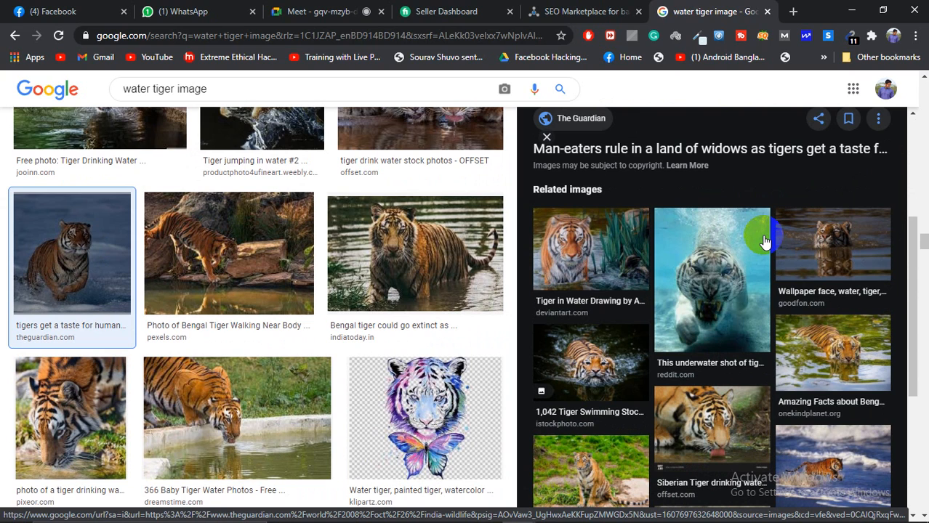
{"action": "scroll", "coordinate": [775, 277], "scroll_direction": "down", "scroll_amount": 4}
{"action": "scroll", "coordinate": [774, 275], "scroll_direction": "up", "scroll_amount": 2}
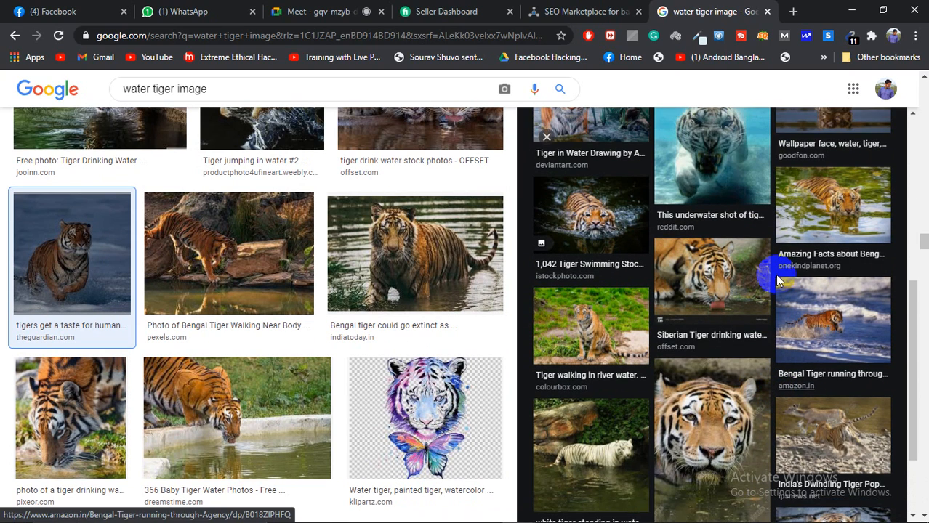
{"action": "scroll", "coordinate": [775, 273], "scroll_direction": "up", "scroll_amount": 5}
{"action": "right_click", "coordinate": [710, 183]}
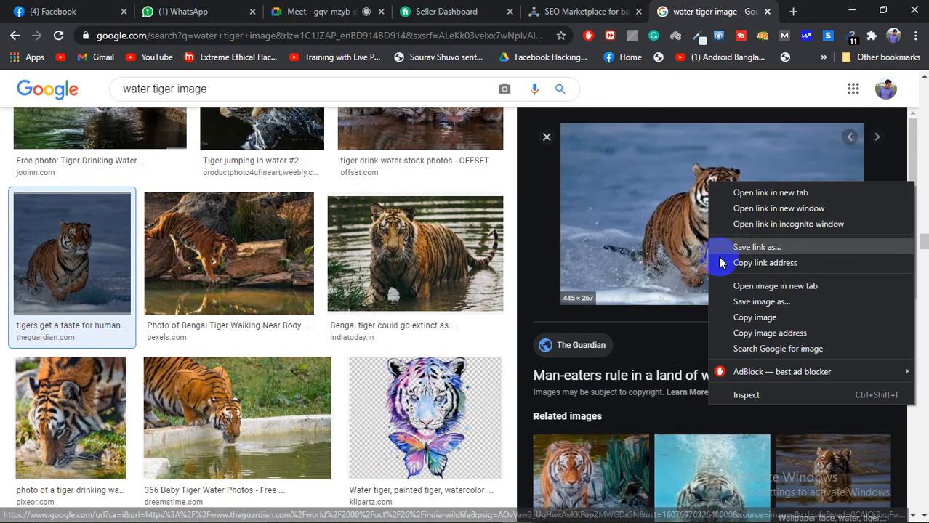
{"action": "left_click", "coordinate": [756, 300]}
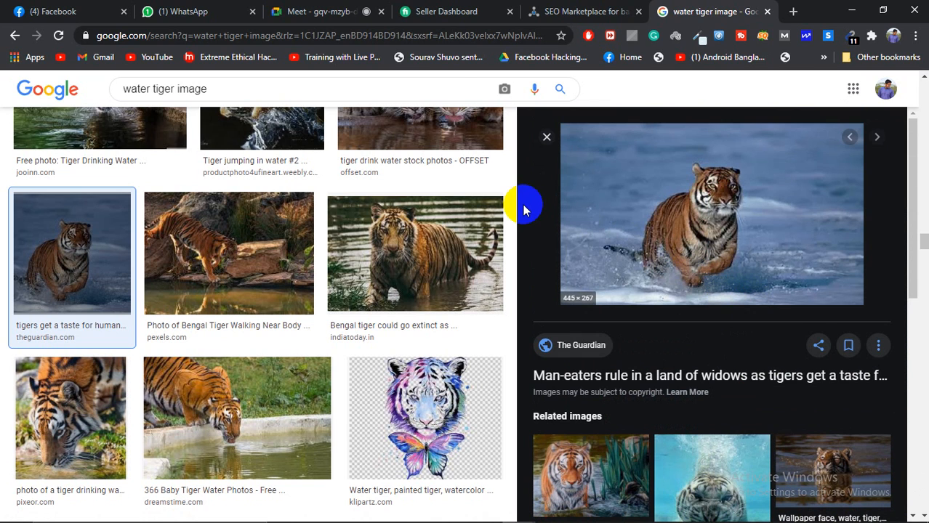
{"action": "scroll", "coordinate": [320, 195], "scroll_direction": "down", "scroll_amount": 4}
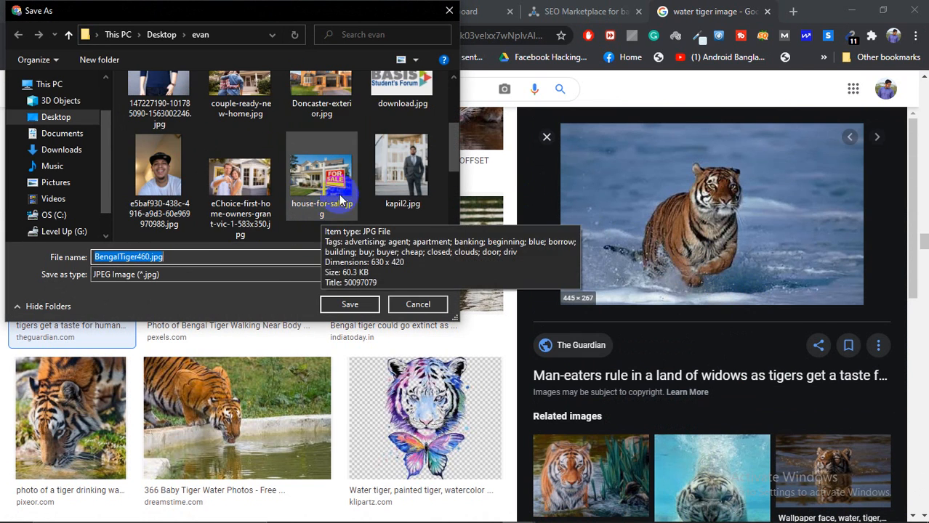
{"action": "left_click", "coordinate": [353, 300]}
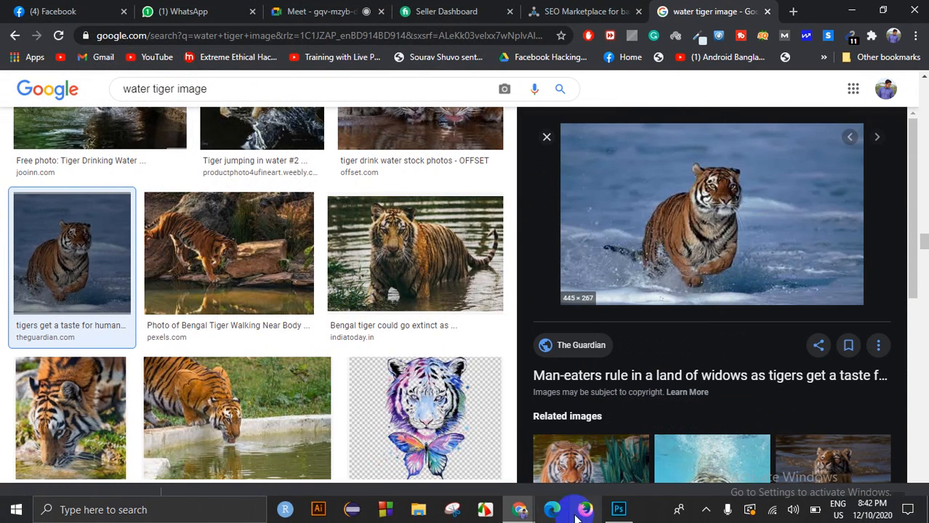
Step: Switch to Photoshop and place BengalTiger460.jpg as an embedded image in tiger.psd
{"action": "left_click", "coordinate": [616, 509]}
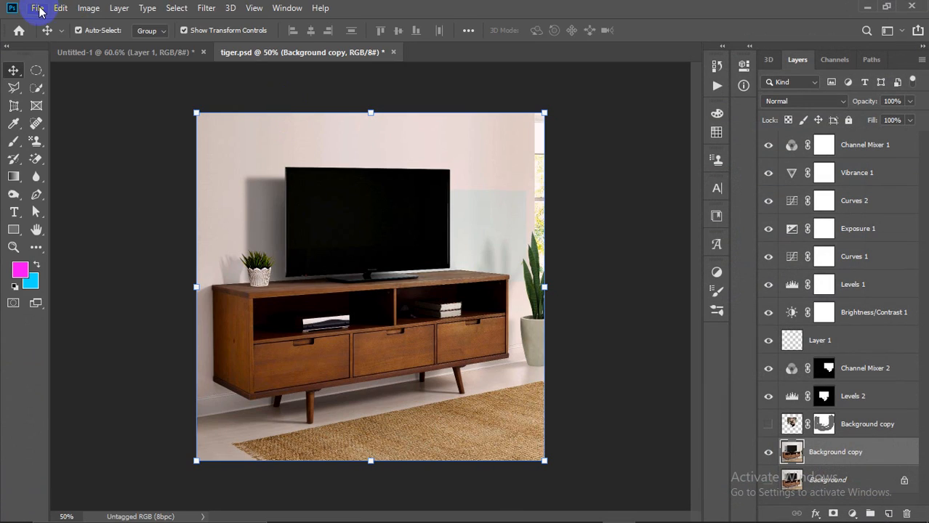
{"action": "left_click", "coordinate": [37, 8]}
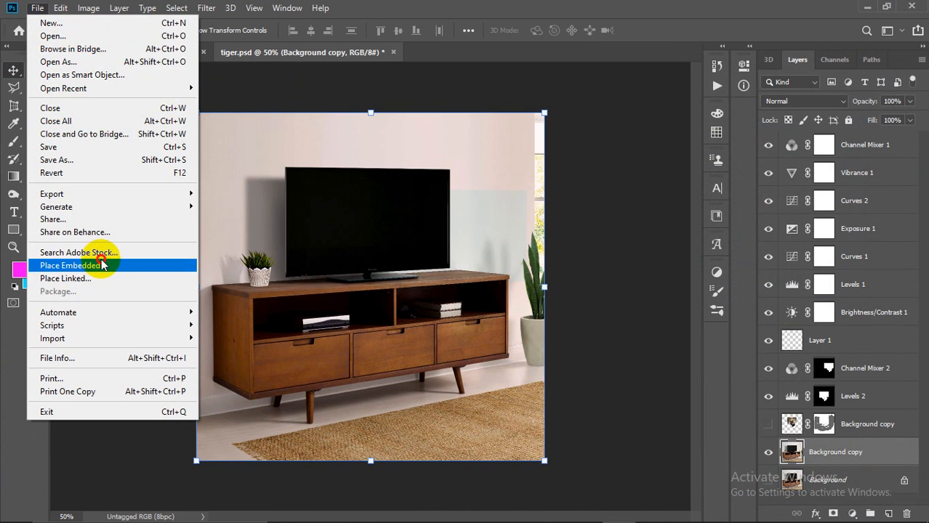
{"action": "left_click", "coordinate": [340, 131]}
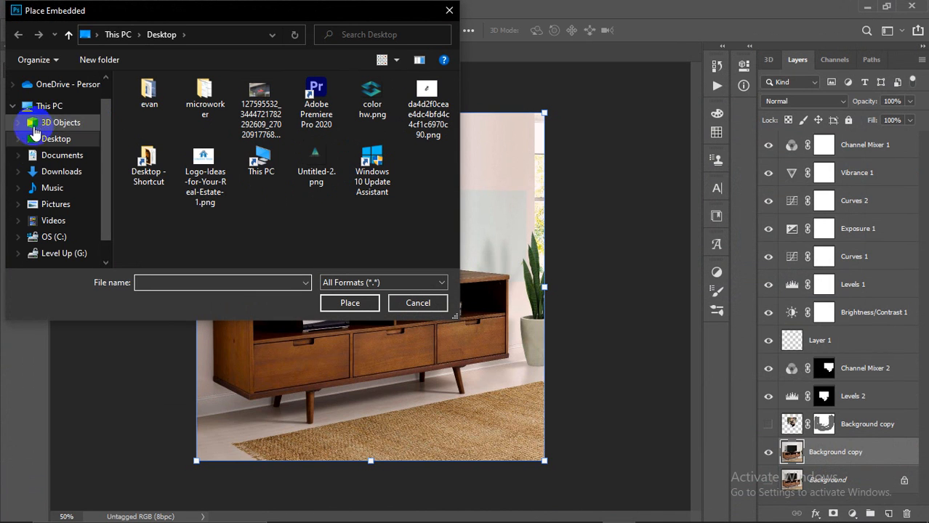
{"action": "scroll", "coordinate": [32, 155], "scroll_direction": "up", "scroll_amount": 1}
{"action": "left_click", "coordinate": [58, 90]}
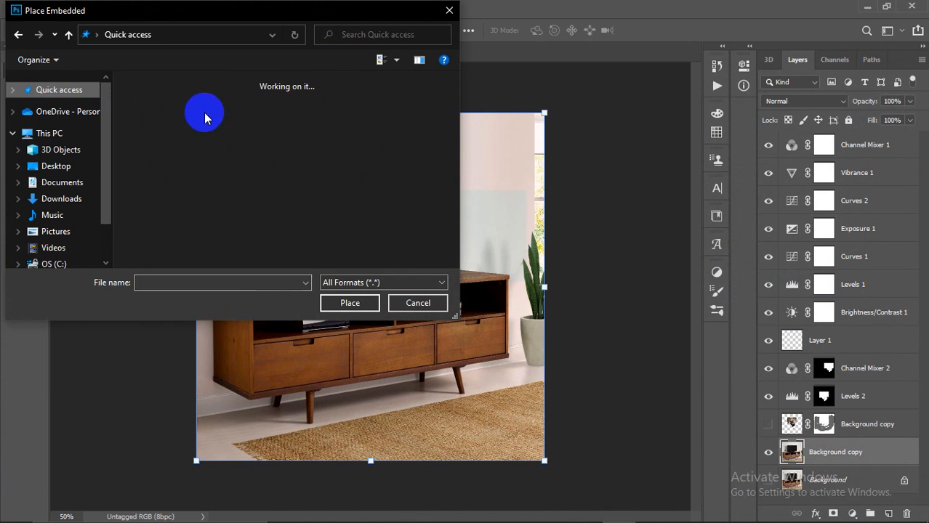
{"action": "left_click", "coordinate": [218, 242]}
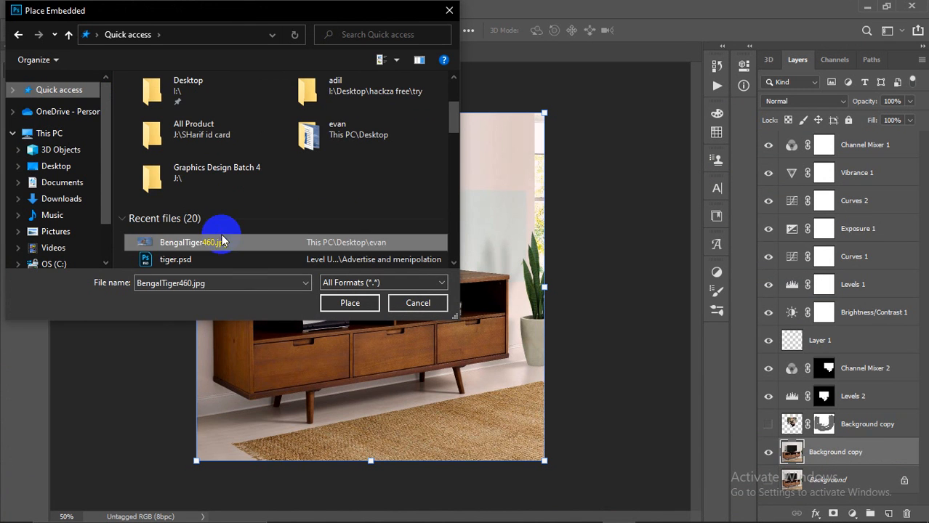
{"action": "left_click", "coordinate": [342, 303]}
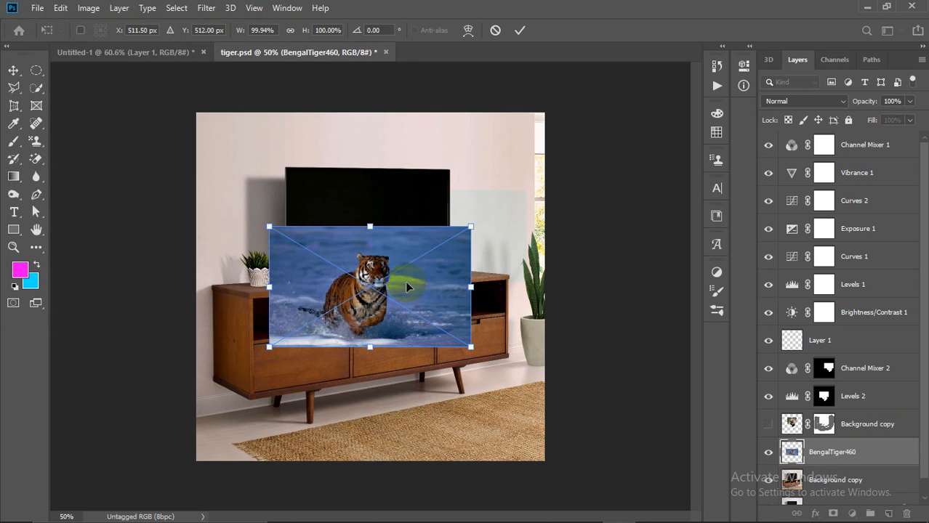
Step: Move the placed tiger image up over the TV screen to about X 514 px, Y 281 px and commit the placement
{"action": "scroll", "coordinate": [798, 367], "scroll_direction": "down", "scroll_amount": 1}
{"action": "left_click_drag", "start_coordinate": [364, 281], "coordinate": [365, 202]}
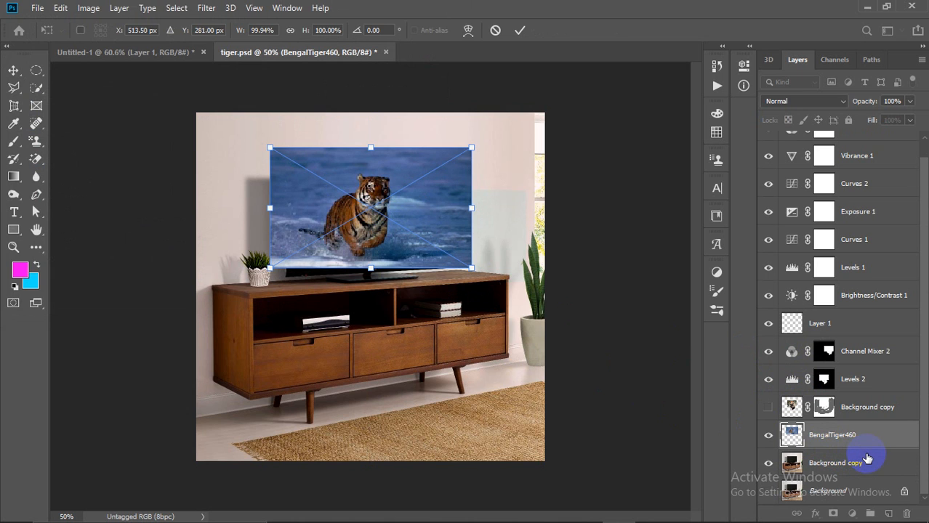
{"action": "left_click", "coordinate": [612, 375]}
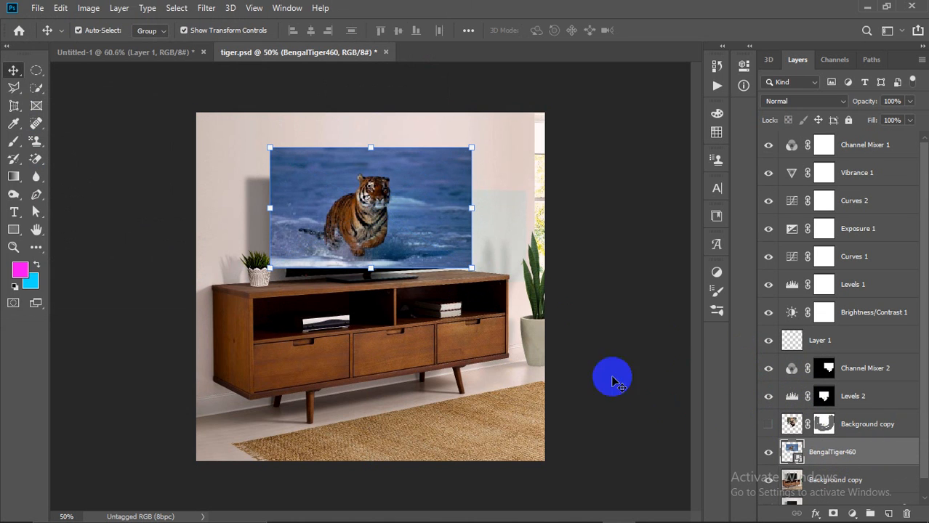
Step: Reselect the BengalTiger460 layer and try to erase part of it with the Eraser tool, declining to rasterize the smart object
{"action": "left_click", "coordinate": [410, 216]}
{"action": "left_click", "coordinate": [467, 221]}
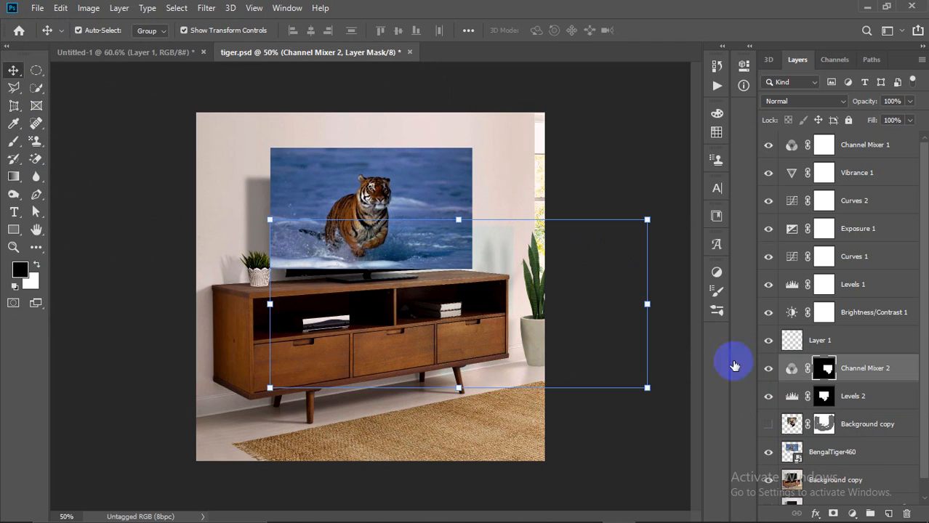
{"action": "left_click", "coordinate": [844, 454]}
{"action": "scroll", "coordinate": [840, 465], "scroll_direction": "down", "scroll_amount": 1}
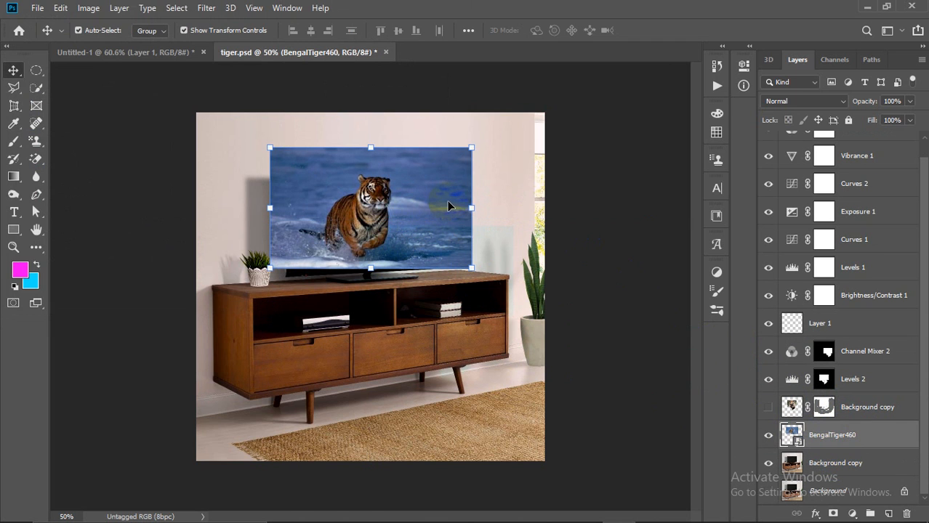
{"action": "left_click", "coordinate": [40, 156]}
{"action": "left_click", "coordinate": [86, 158]}
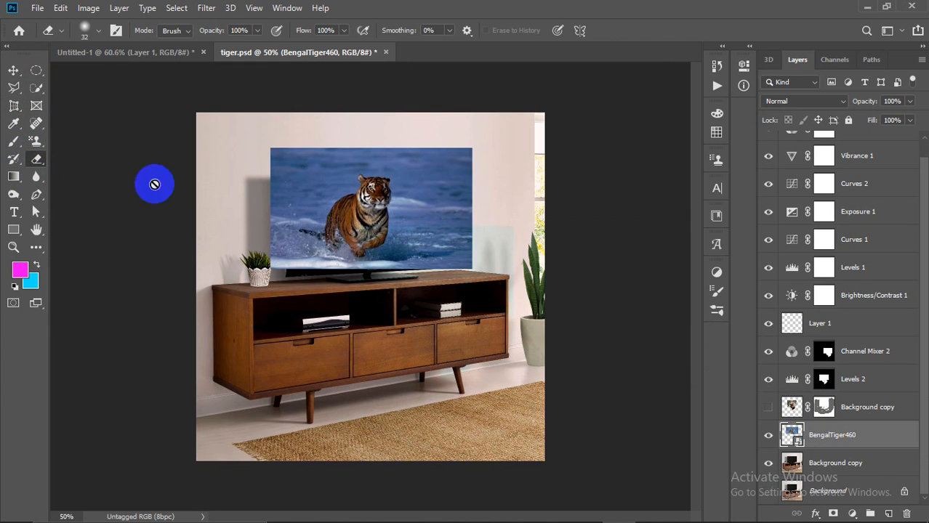
{"action": "left_click", "coordinate": [445, 239]}
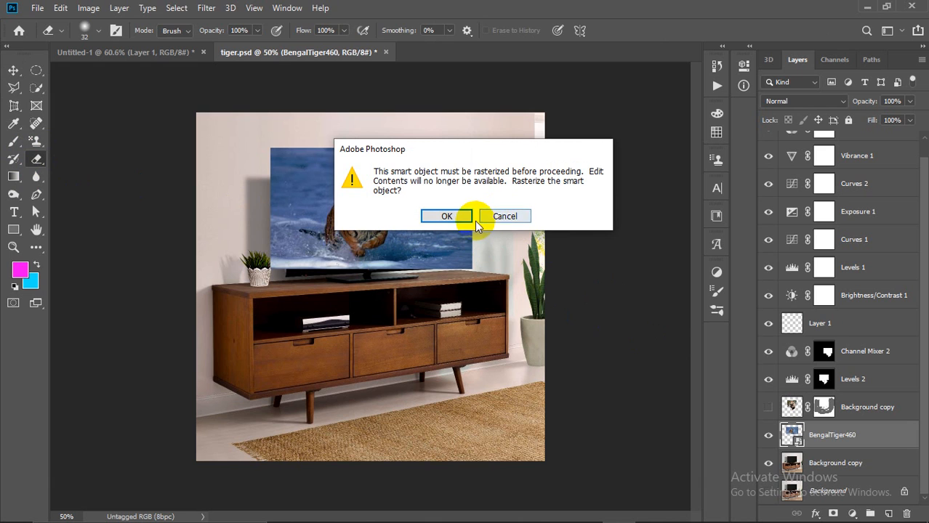
{"action": "left_click", "coordinate": [505, 217]}
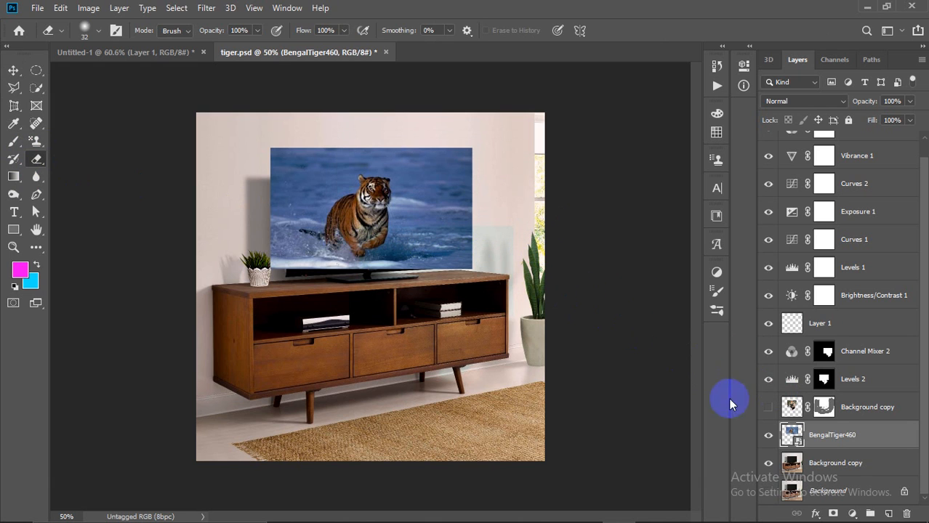
{"action": "left_click", "coordinate": [799, 439]}
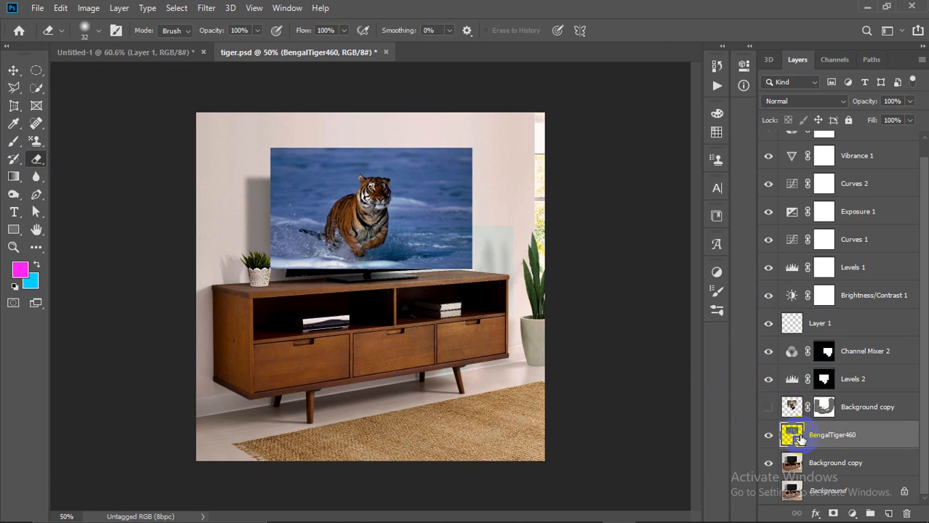
{"action": "right_click", "coordinate": [799, 439]}
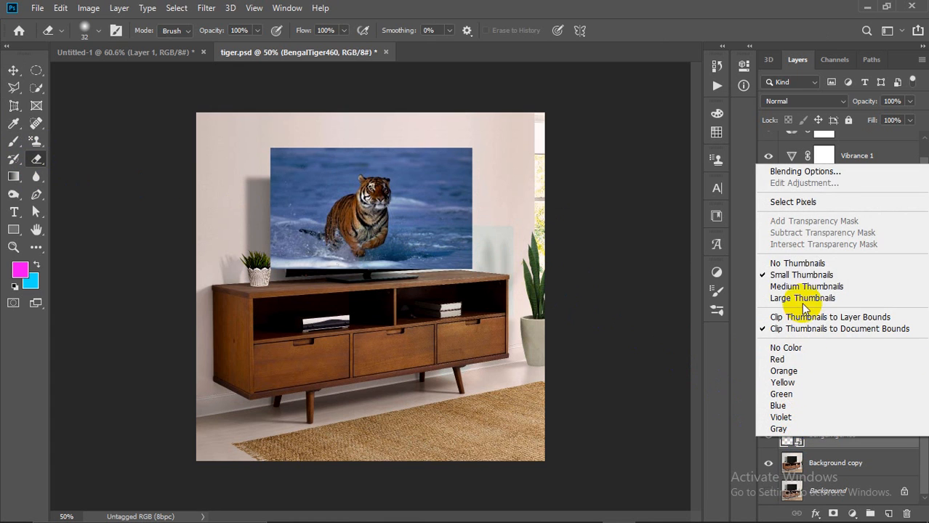
{"action": "left_click", "coordinate": [705, 444]}
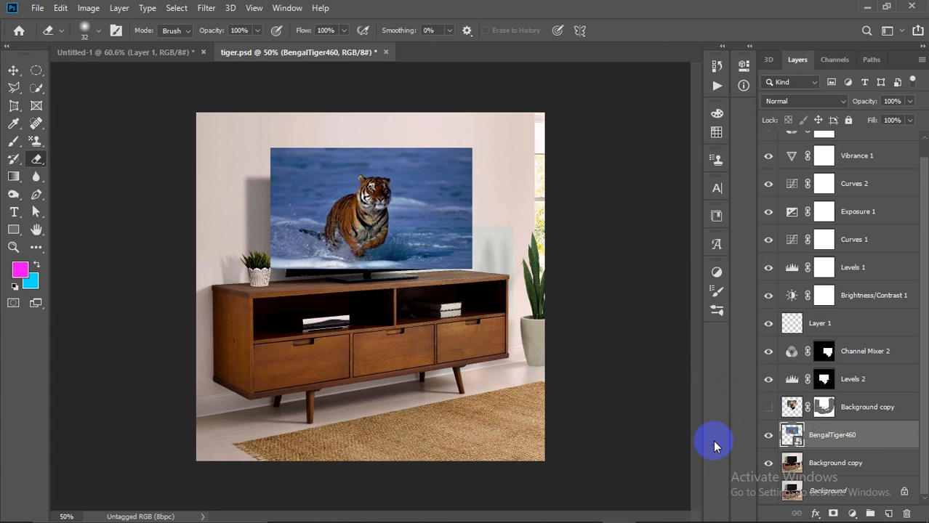
{"action": "right_click", "coordinate": [852, 439]}
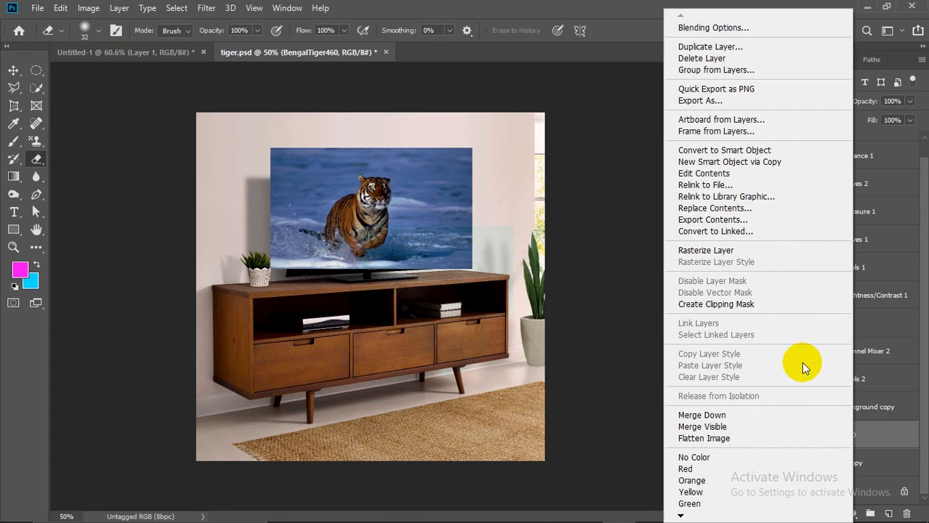
{"action": "left_click", "coordinate": [753, 255]}
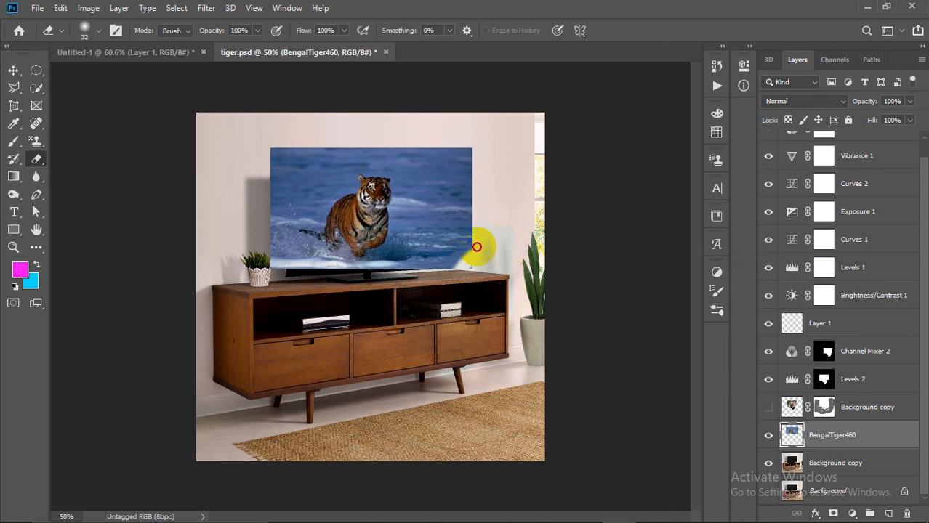
{"action": "mouse_move", "coordinate": [471, 254]}
{"action": "left_mouse_down"}
{"action": "mouse_move", "coordinate": [418, 274]}
{"action": "mouse_move", "coordinate": [455, 255]}
{"action": "mouse_move", "coordinate": [404, 263]}
{"action": "mouse_move", "coordinate": [427, 253]}
{"action": "left_mouse_up"}
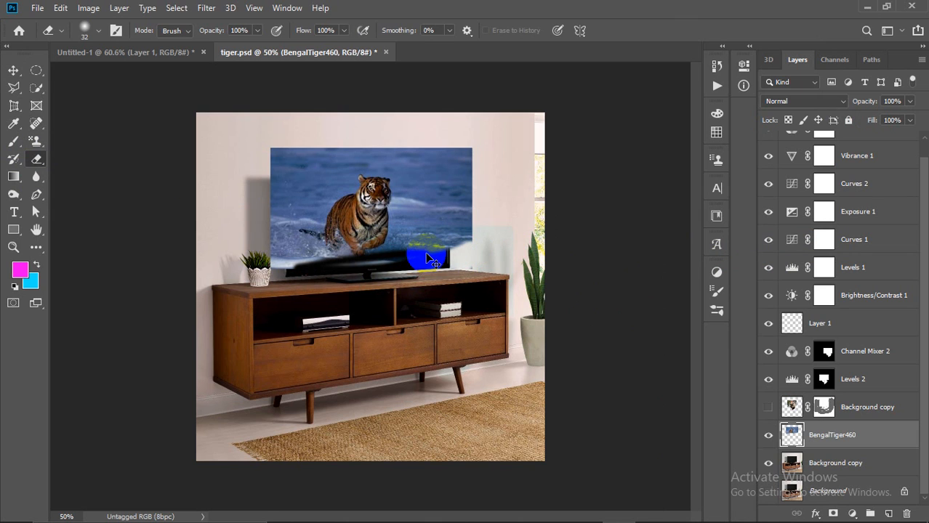
{"action": "key", "text": "ctrl+z"}
{"action": "left_click", "coordinate": [459, 268]}
{"action": "mouse_move", "coordinate": [459, 269]}
{"action": "left_mouse_down"}
{"action": "mouse_move", "coordinate": [473, 242]}
{"action": "mouse_move", "coordinate": [446, 262]}
{"action": "mouse_move", "coordinate": [476, 235]}
{"action": "mouse_move", "coordinate": [410, 276]}
{"action": "mouse_move", "coordinate": [465, 243]}
{"action": "mouse_move", "coordinate": [433, 260]}
{"action": "mouse_move", "coordinate": [444, 279]}
{"action": "mouse_move", "coordinate": [479, 265]}
{"action": "mouse_move", "coordinate": [461, 248]}
{"action": "mouse_move", "coordinate": [447, 203]}
{"action": "mouse_move", "coordinate": [443, 156]}
{"action": "mouse_move", "coordinate": [463, 235]}
{"action": "mouse_move", "coordinate": [463, 143]}
{"action": "mouse_move", "coordinate": [287, 162]}
{"action": "mouse_move", "coordinate": [475, 155]}
{"action": "mouse_move", "coordinate": [256, 154]}
{"action": "mouse_move", "coordinate": [379, 199]}
{"action": "left_mouse_up"}
{"action": "key", "text": "ctrl+z"}
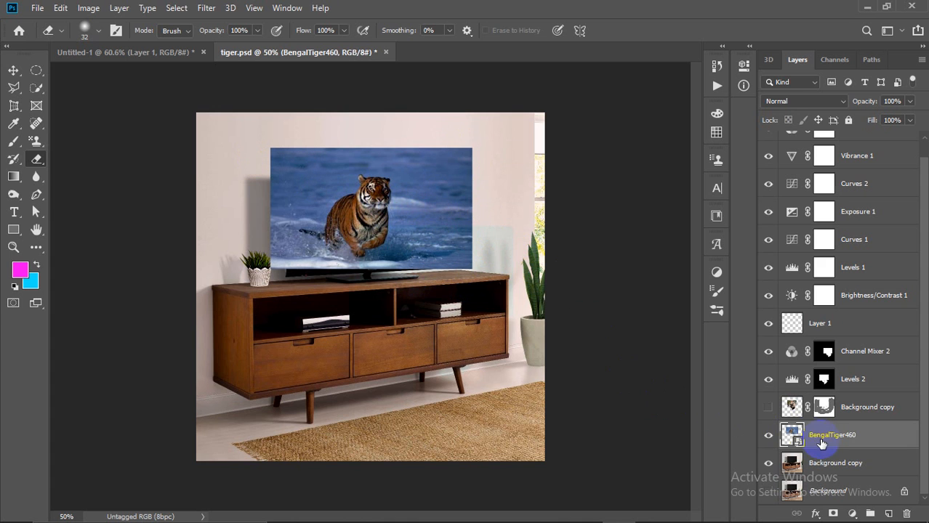
Step: Rasterize the BengalTiger460 layer and add a layer mask to it
{"action": "right_click", "coordinate": [814, 444]}
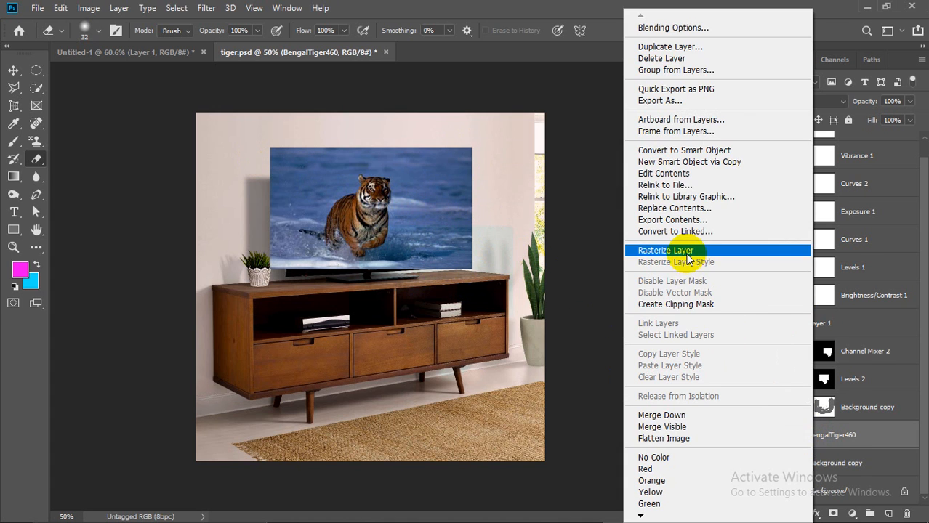
{"action": "left_click", "coordinate": [658, 248]}
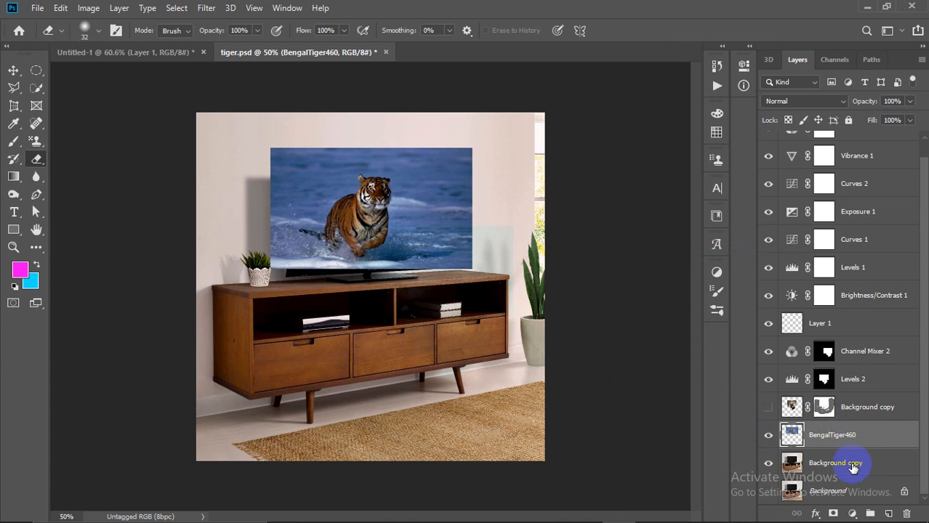
{"action": "left_click", "coordinate": [834, 514]}
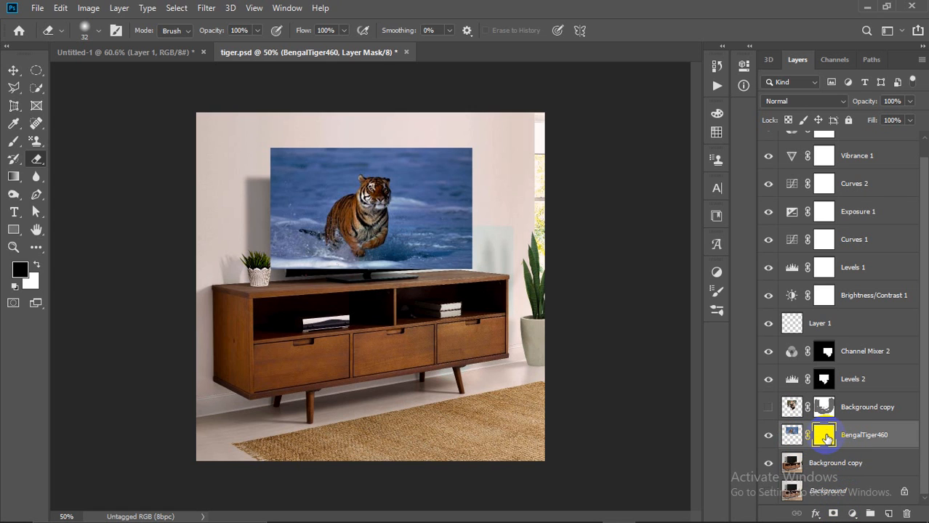
{"action": "left_click_drag", "start_coordinate": [385, 218], "coordinate": [402, 216]}
{"action": "left_click", "coordinate": [856, 432]}
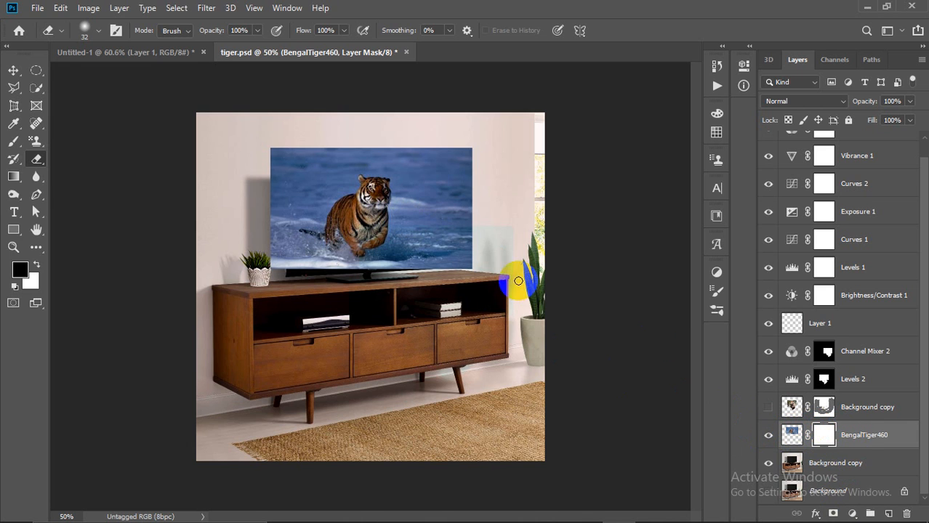
Step: Hide BengalTiger460, trace a Polygonal Lasso selection just inside the TV's bezel, and show the tiger layer again
{"action": "left_click", "coordinate": [791, 435]}
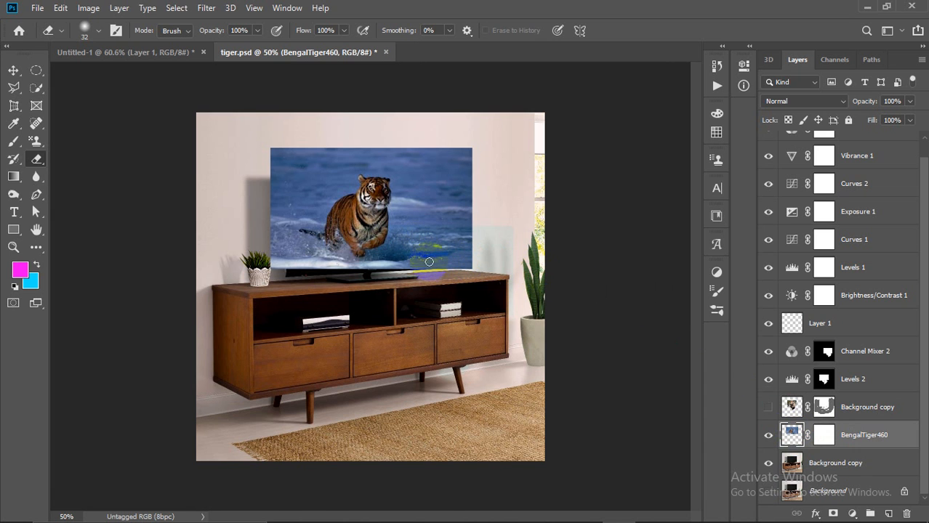
{"action": "scroll", "coordinate": [432, 271], "scroll_direction": "up", "scroll_amount": 1}
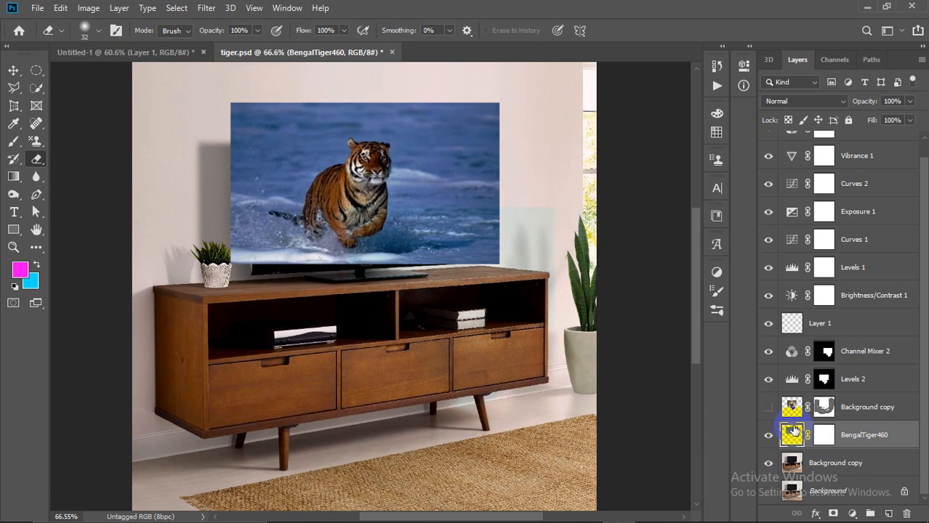
{"action": "left_click", "coordinate": [768, 441]}
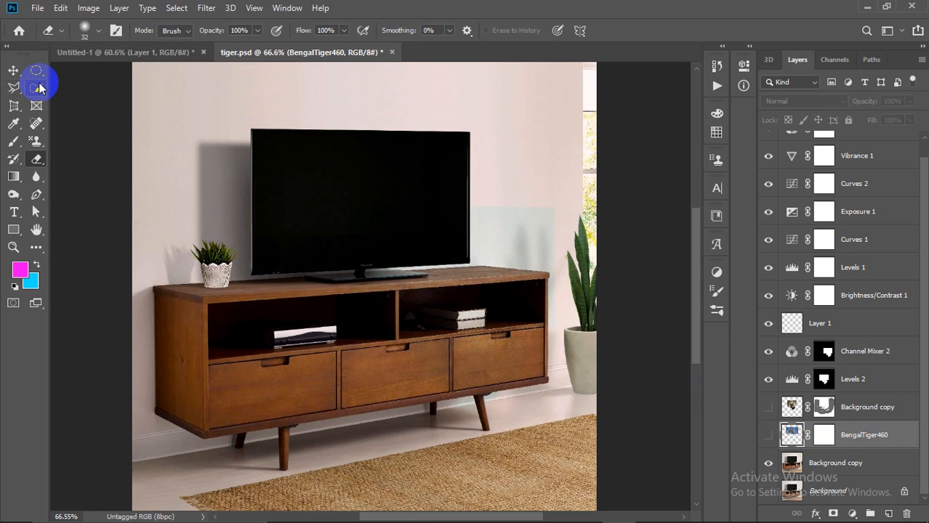
{"action": "left_click", "coordinate": [14, 87]}
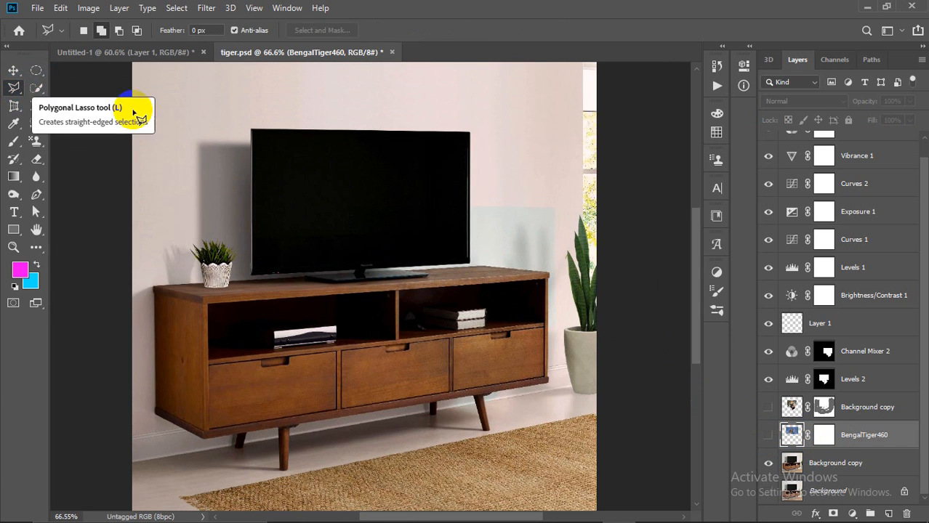
{"action": "left_click", "coordinate": [255, 132]}
{"action": "left_click", "coordinate": [466, 134]}
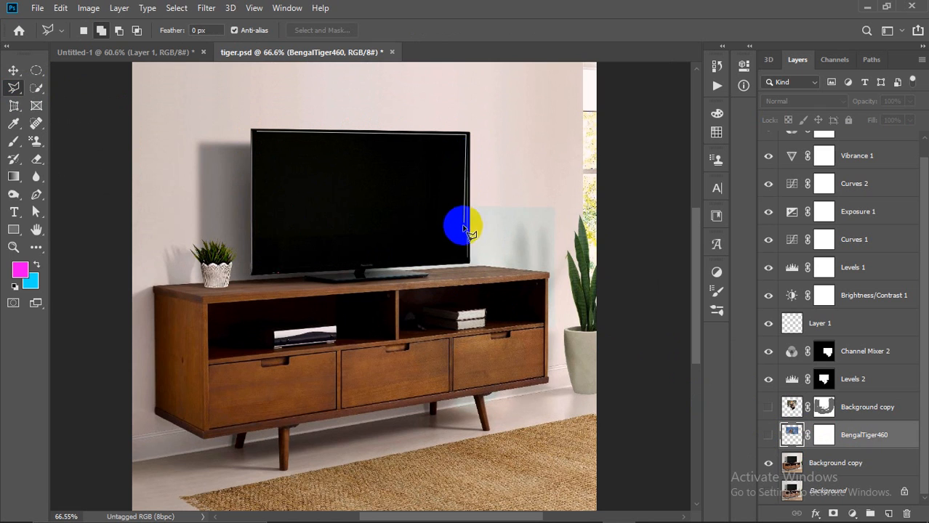
{"action": "left_click", "coordinate": [467, 263]}
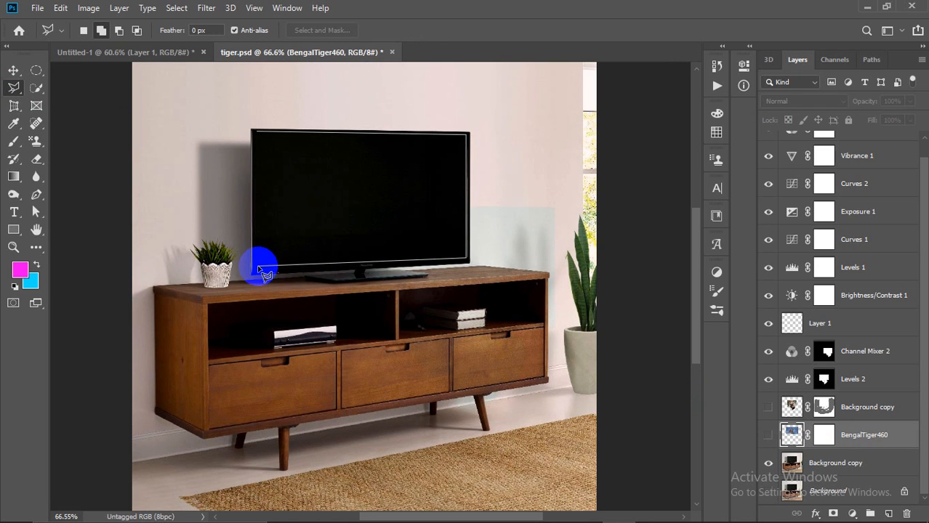
{"action": "left_click", "coordinate": [260, 243]}
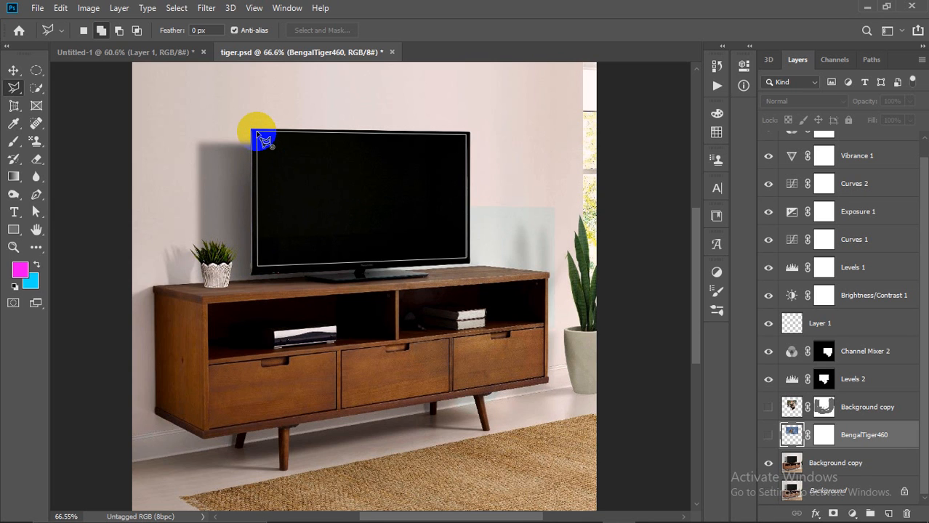
{"action": "left_click", "coordinate": [769, 434]}
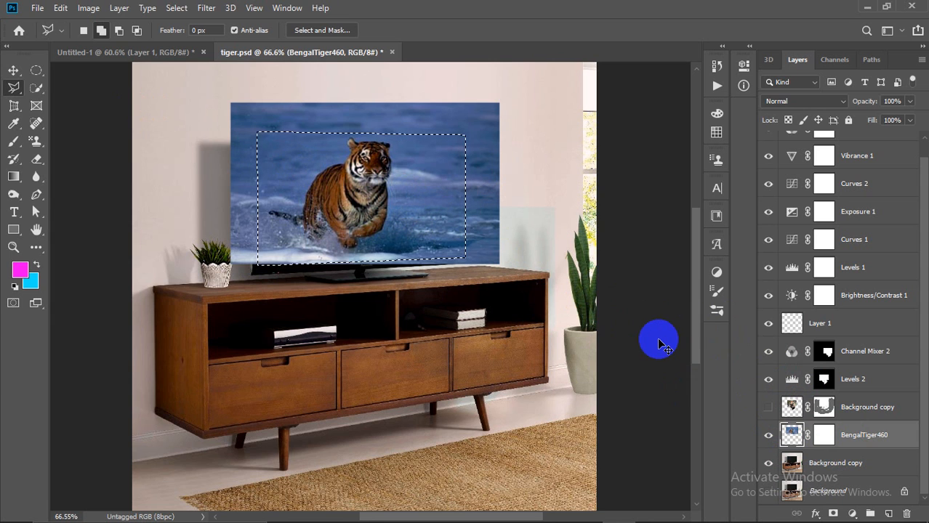
Step: Invert the TV screen selection and start erasing the tiger image beyond the screen's upper and left edges
{"action": "key", "text": "ctrl+shift+i"}
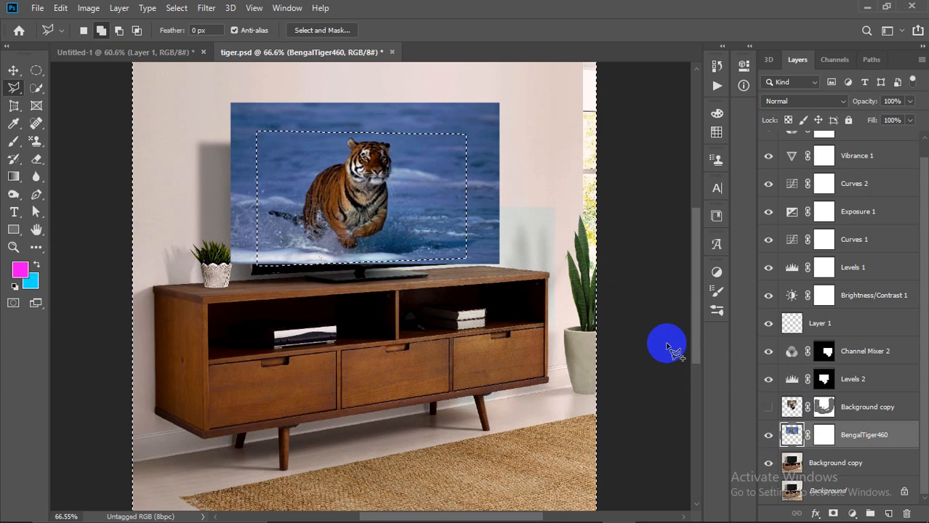
{"action": "left_click", "coordinate": [40, 162]}
{"action": "mouse_move", "coordinate": [286, 149]}
{"action": "left_mouse_down"}
{"action": "mouse_move", "coordinate": [252, 125]}
{"action": "mouse_move", "coordinate": [228, 214]}
{"action": "left_mouse_up"}
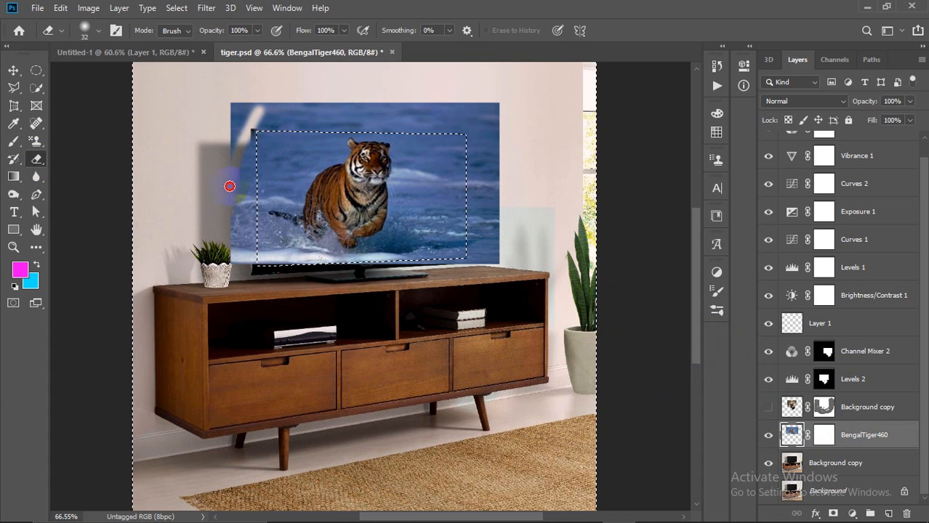
{"action": "left_click_drag", "start_coordinate": [449, 102], "coordinate": [265, 110]}
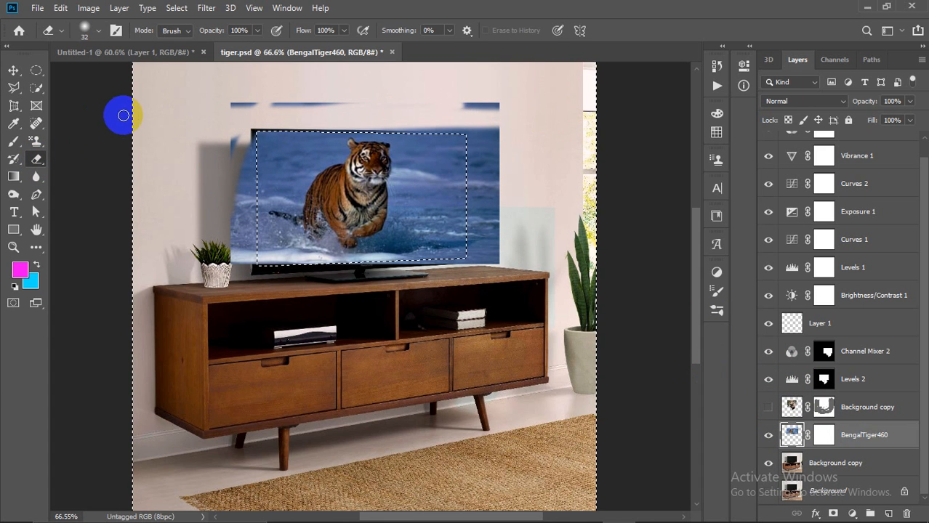
Step: Enlarge the Eraser brush to 60, erase the remaining tiger image around the TV screen, and deselect
{"action": "key", "text": "bracketright"}
{"action": "key", "text": "bracketright"}
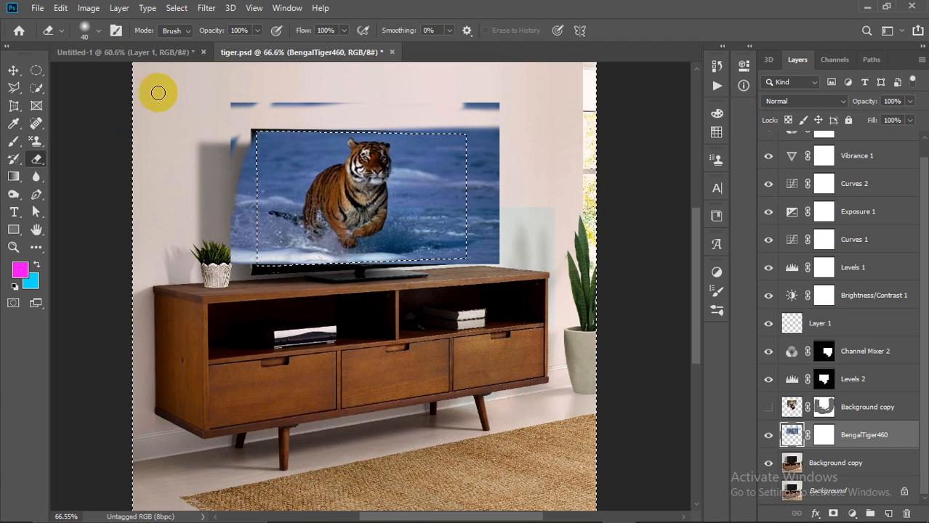
{"action": "key", "text": "bracketright"}
{"action": "mouse_move", "coordinate": [222, 104]}
{"action": "left_mouse_down"}
{"action": "mouse_move", "coordinate": [513, 106]}
{"action": "mouse_move", "coordinate": [462, 106]}
{"action": "left_mouse_up"}
{"action": "mouse_move", "coordinate": [258, 101]}
{"action": "left_mouse_down"}
{"action": "mouse_move", "coordinate": [228, 155]}
{"action": "mouse_move", "coordinate": [263, 90]}
{"action": "mouse_move", "coordinate": [223, 297]}
{"action": "left_mouse_up"}
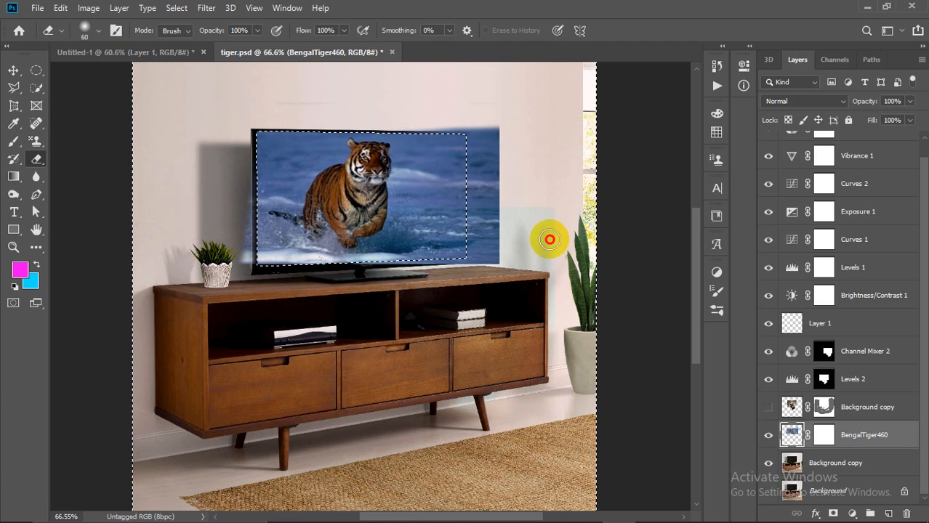
{"action": "mouse_move", "coordinate": [493, 218]}
{"action": "left_mouse_down"}
{"action": "mouse_move", "coordinate": [482, 151]}
{"action": "mouse_move", "coordinate": [466, 274]}
{"action": "mouse_move", "coordinate": [528, 141]}
{"action": "mouse_move", "coordinate": [493, 133]}
{"action": "left_mouse_up"}
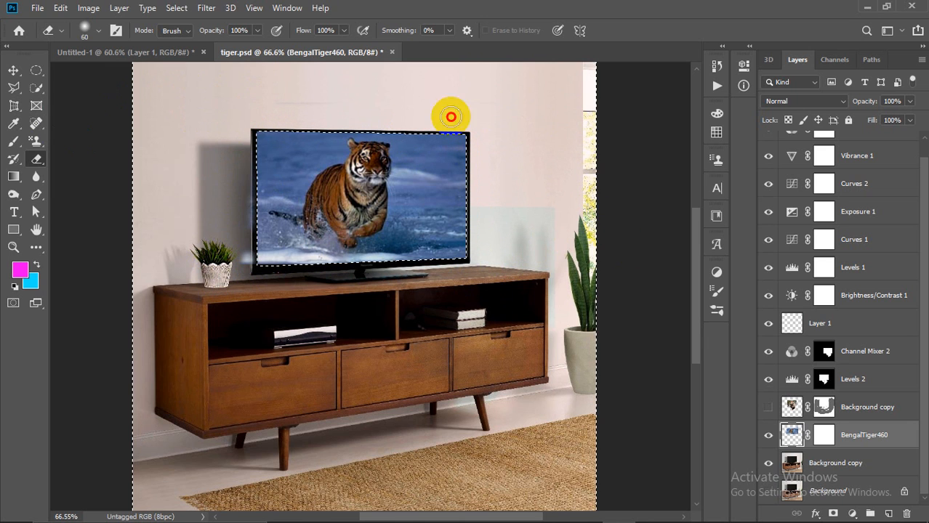
{"action": "left_click_drag", "start_coordinate": [239, 257], "coordinate": [249, 261]}
{"action": "left_click", "coordinate": [274, 222]}
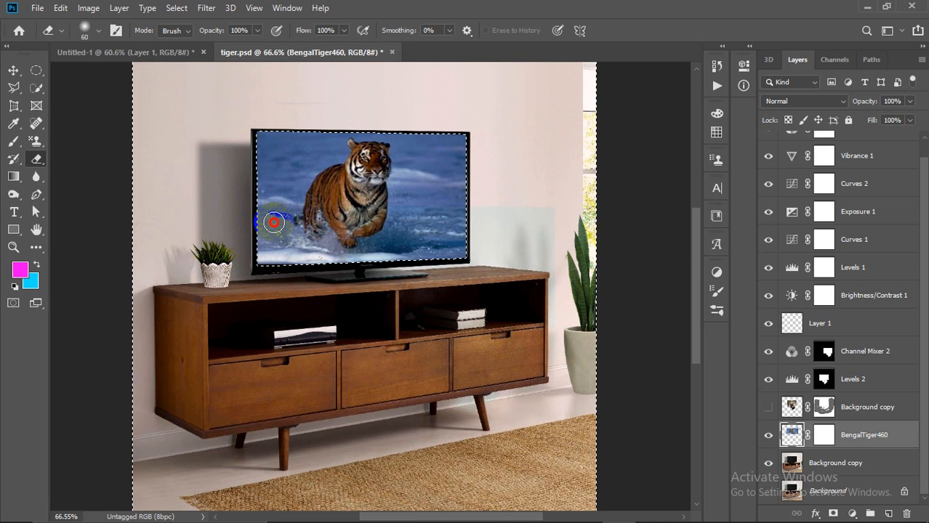
{"action": "key", "text": "ctrl+d"}
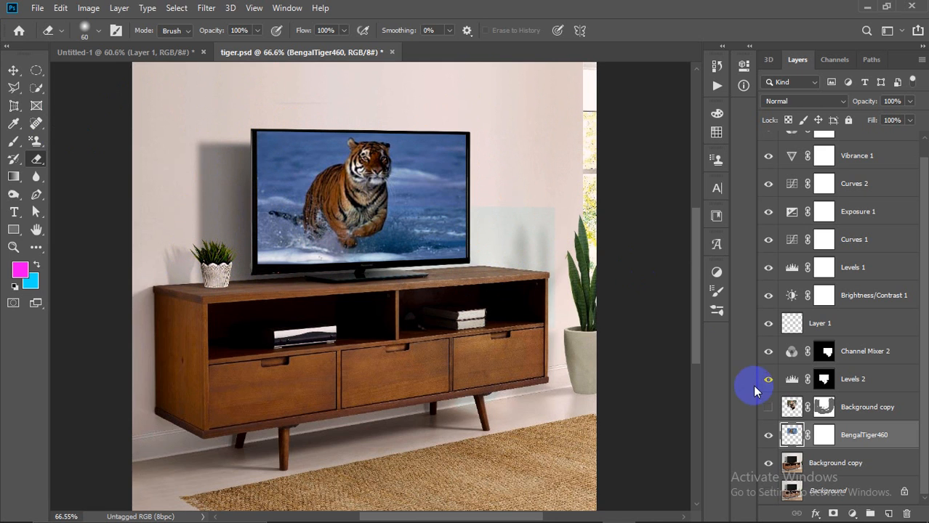
Step: Select BengalTiger460's layer mask and examine how the tiger image fits the TV screen at different magnifications
{"action": "left_click", "coordinate": [823, 434]}
{"action": "key", "text": "d"}
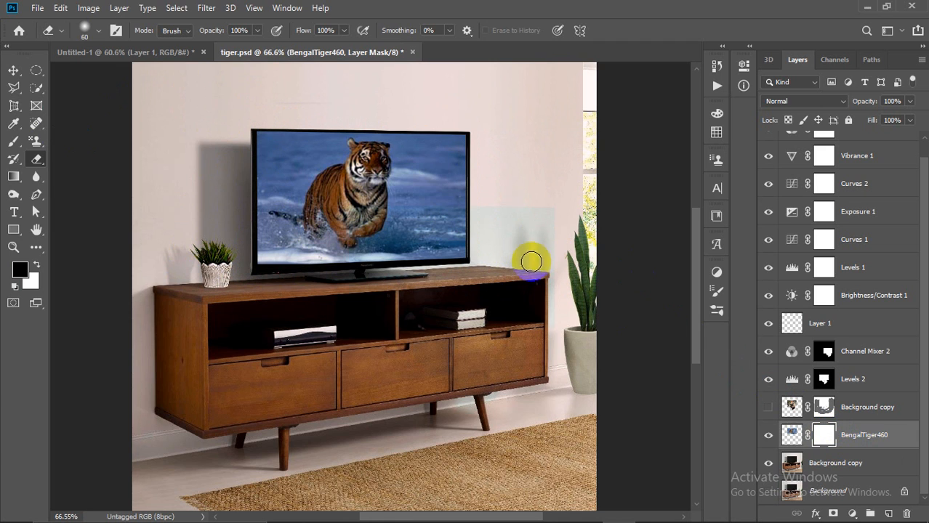
{"action": "mouse_move", "coordinate": [464, 245]}
{"action": "left_mouse_down"}
{"action": "mouse_move", "coordinate": [436, 270]}
{"action": "mouse_move", "coordinate": [468, 249]}
{"action": "mouse_move", "coordinate": [498, 272]}
{"action": "left_mouse_up"}
{"action": "scroll", "coordinate": [505, 271], "scroll_direction": "up", "scroll_amount": 3}
{"action": "scroll", "coordinate": [504, 271], "scroll_direction": "down", "scroll_amount": 2}
{"action": "scroll", "coordinate": [505, 271], "scroll_direction": "up", "scroll_amount": 1}
{"action": "scroll", "coordinate": [504, 271], "scroll_direction": "down", "scroll_amount": 1}
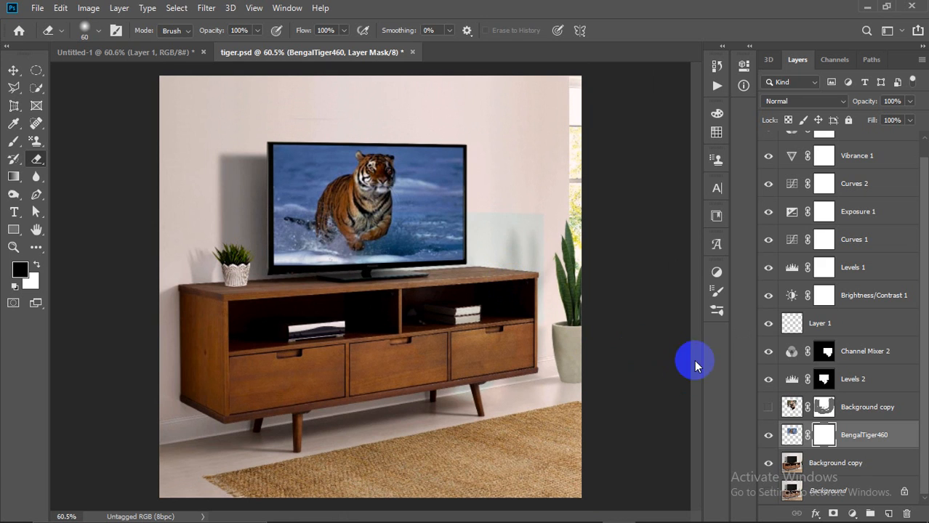
{"action": "scroll", "coordinate": [455, 386], "scroll_direction": "up", "scroll_amount": 1}
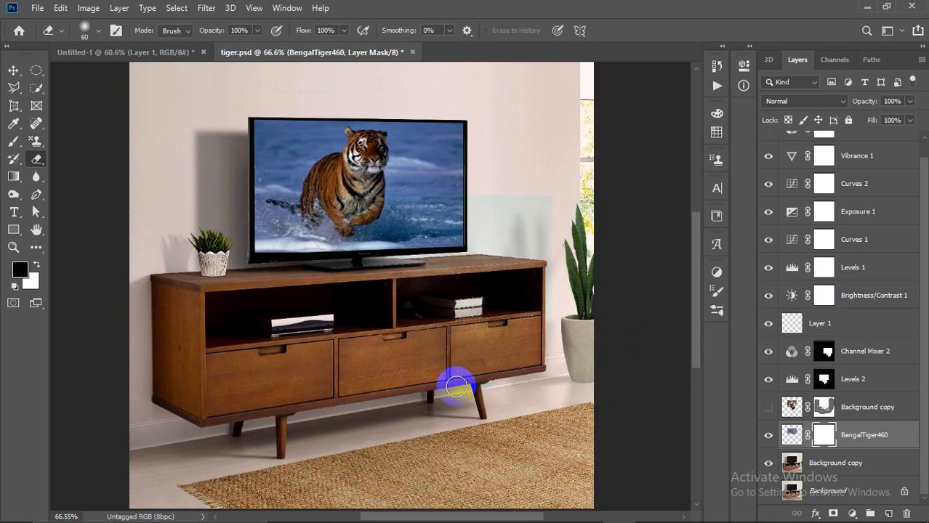
{"action": "scroll", "coordinate": [456, 388], "scroll_direction": "down", "scroll_amount": 1}
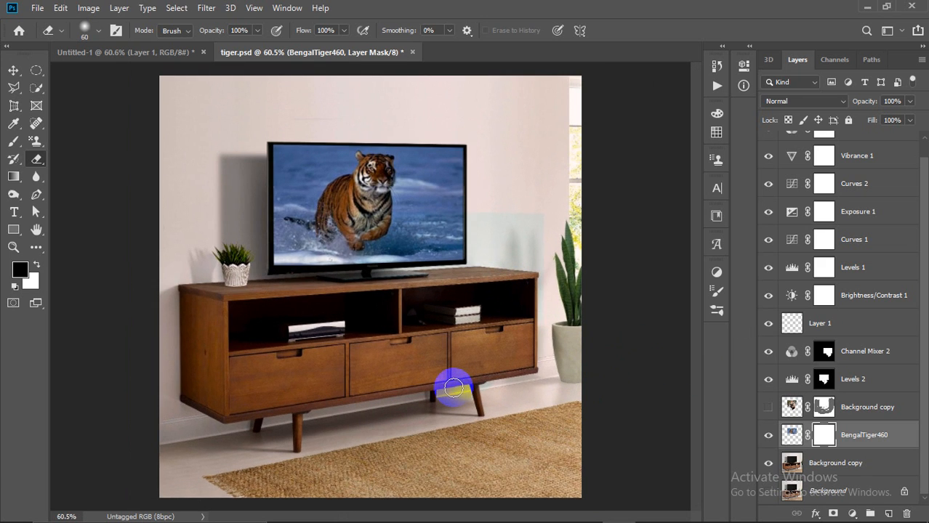
{"action": "scroll", "coordinate": [437, 366], "scroll_direction": "up", "scroll_amount": 1}
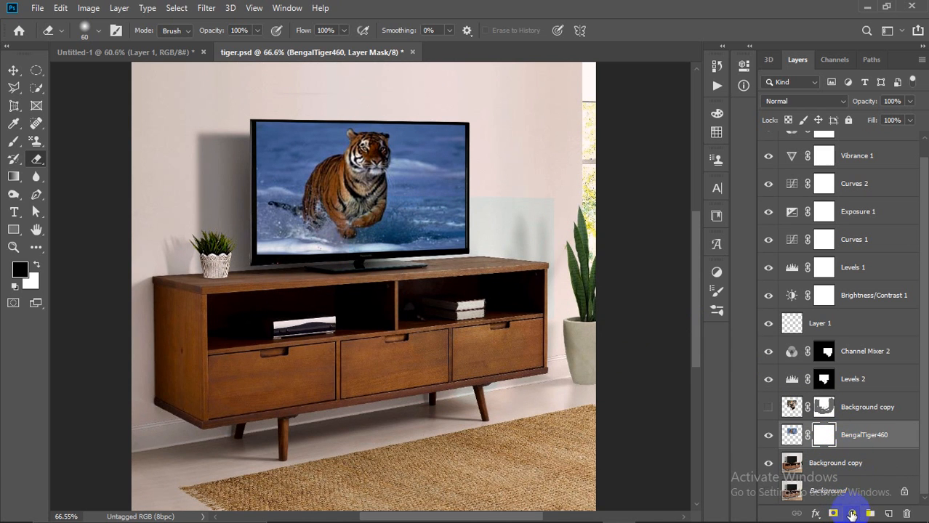
Step: Add an Exposure adjustment layer above BengalTiger460, set its exposure to +0.23, and switch off its visibility
{"action": "left_click", "coordinate": [816, 514]}
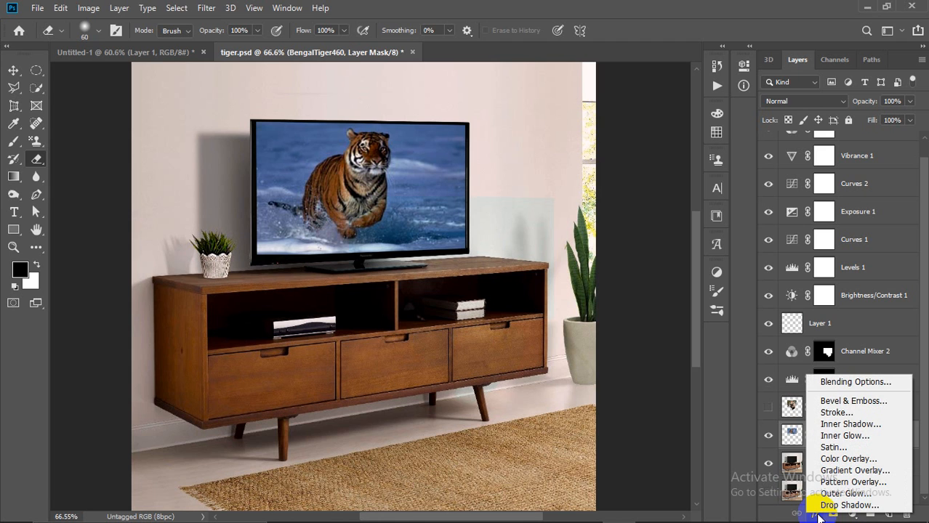
{"action": "left_click", "coordinate": [836, 516]}
{"action": "left_click", "coordinate": [853, 514]}
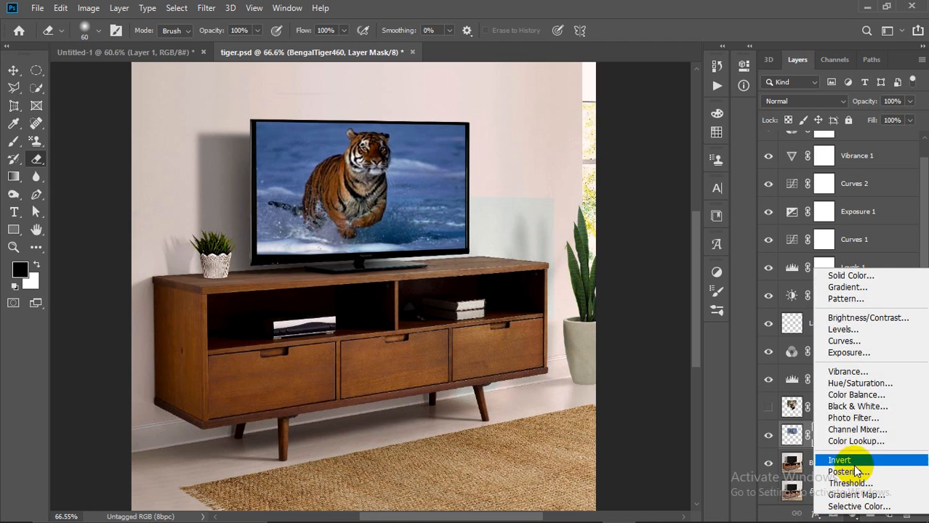
{"action": "left_click", "coordinate": [845, 352]}
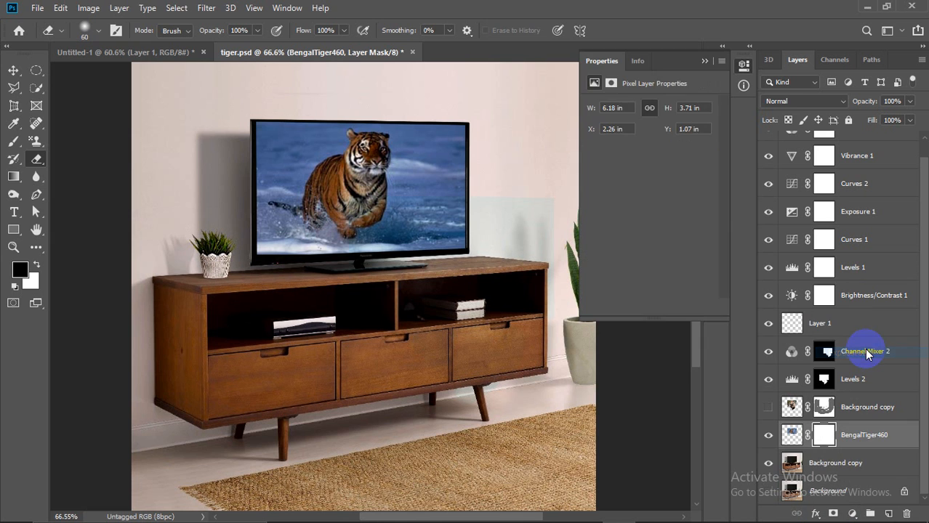
{"action": "left_click_drag", "start_coordinate": [670, 142], "coordinate": [652, 157]}
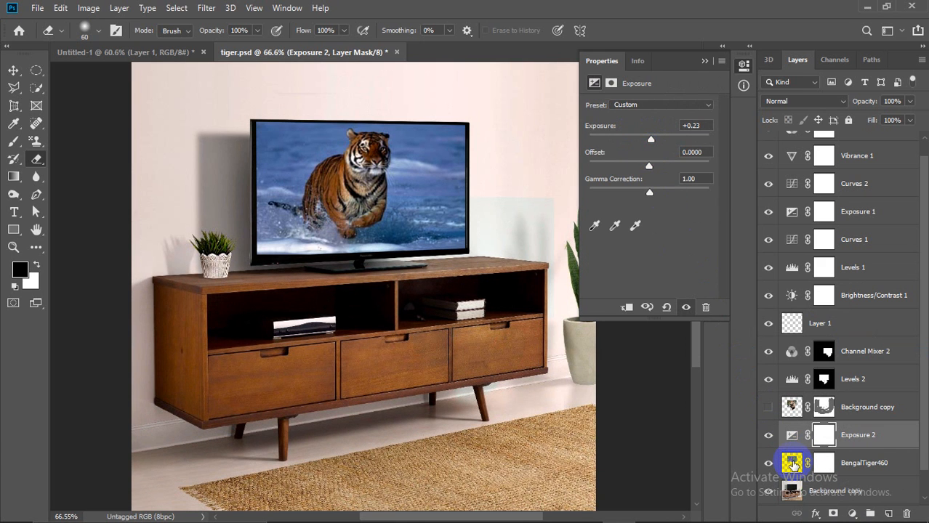
{"action": "left_click", "coordinate": [790, 437]}
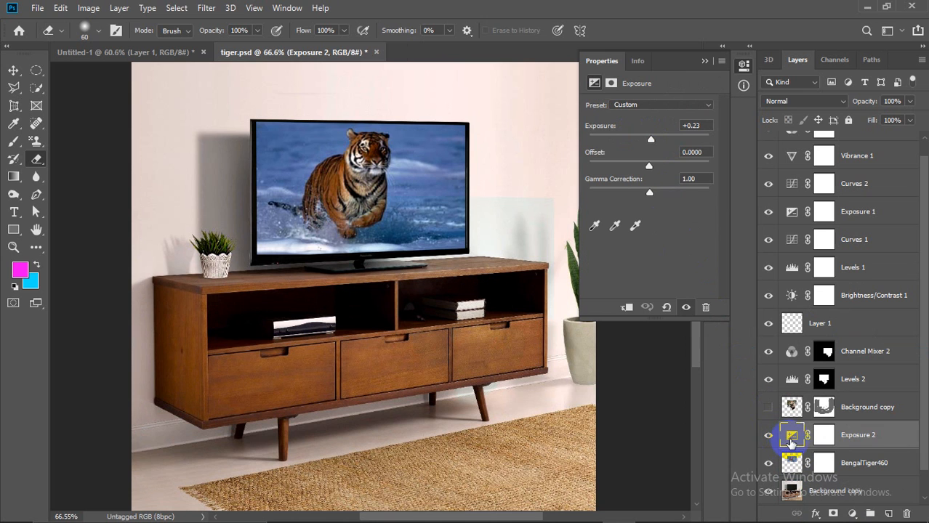
{"action": "left_click", "coordinate": [767, 436]}
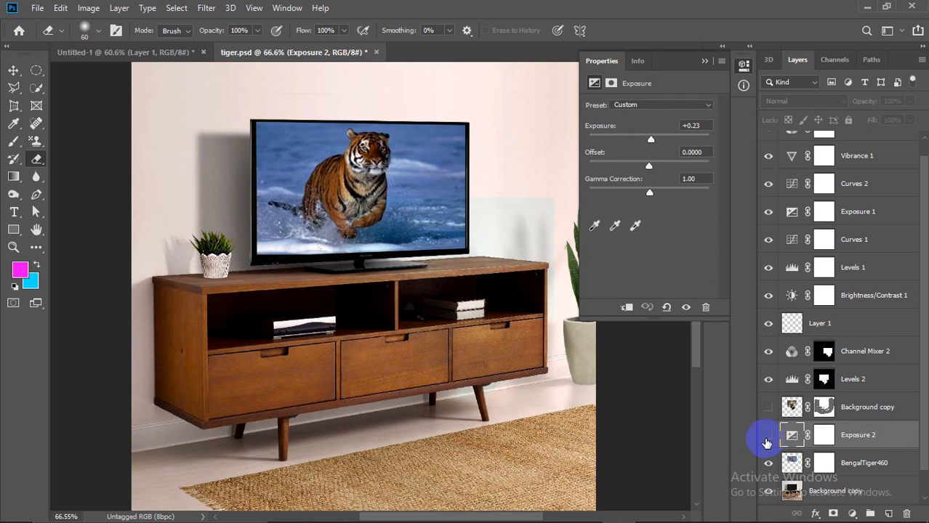
Step: Collapse the exposure adjustment's properties and select the layer mask of Exposure 2
{"action": "scroll", "coordinate": [794, 440], "scroll_direction": "down", "scroll_amount": 1}
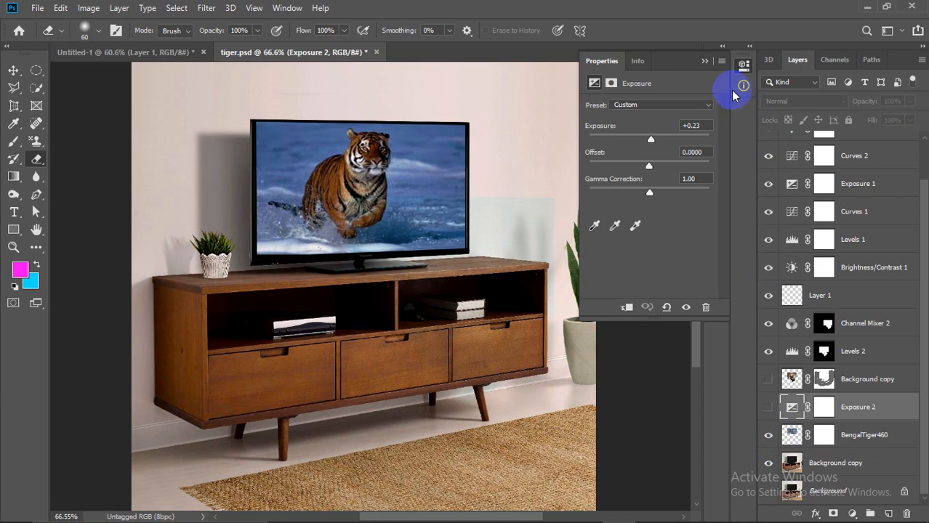
{"action": "left_click", "coordinate": [704, 62]}
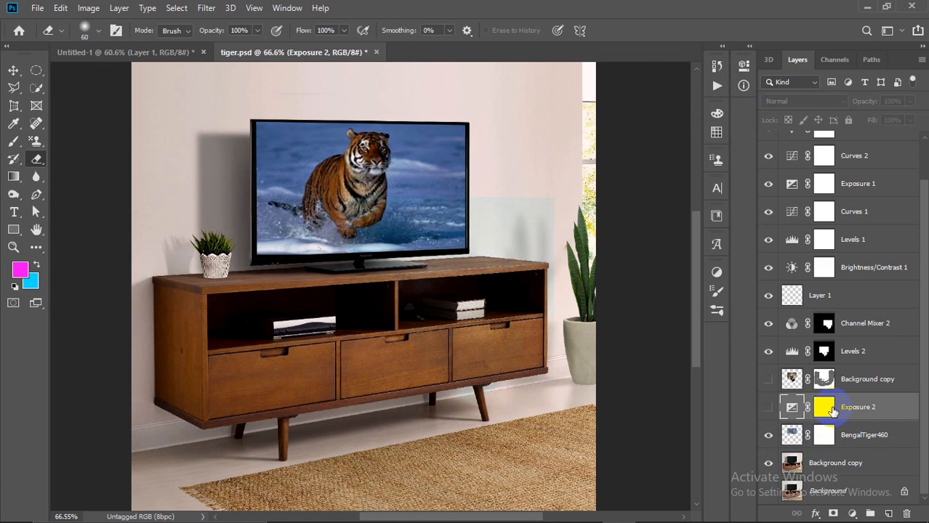
{"action": "left_click", "coordinate": [832, 412]}
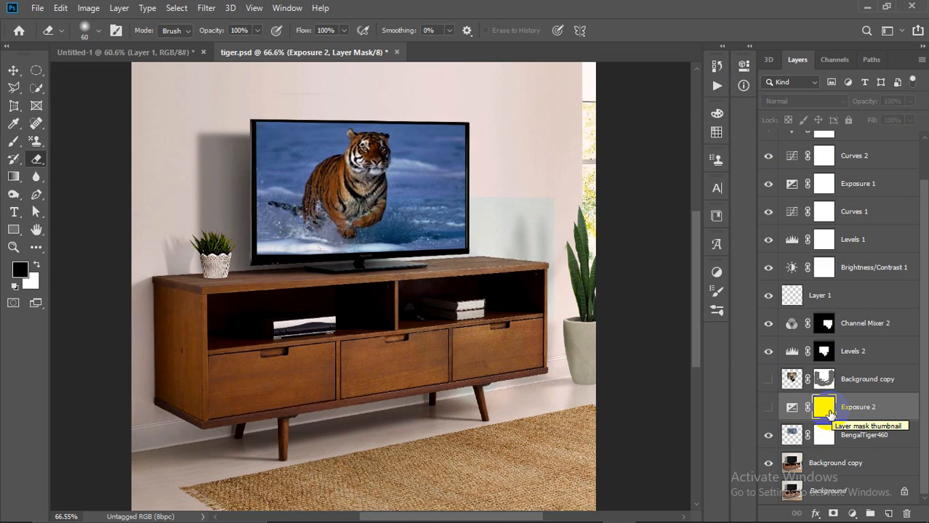
{"action": "left_click", "coordinate": [769, 412]}
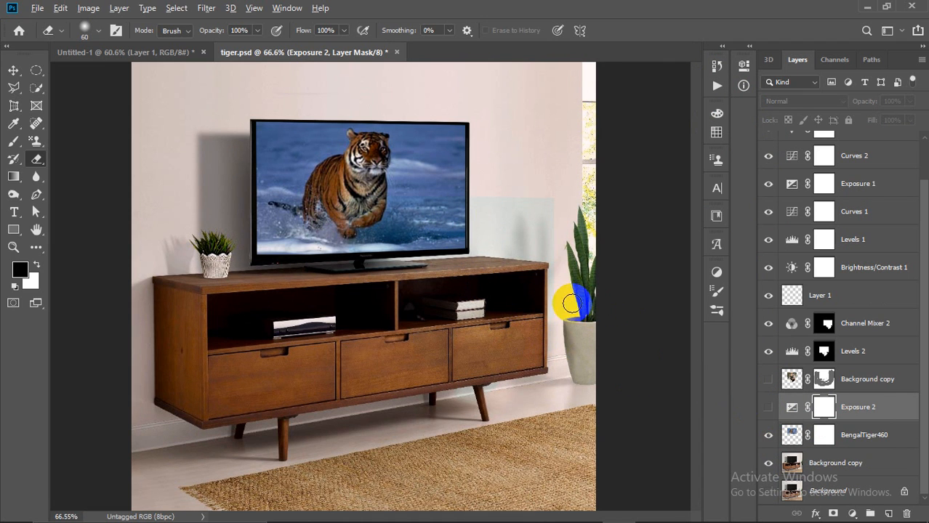
{"action": "scroll", "coordinate": [574, 304], "scroll_direction": "down", "scroll_amount": 2}
{"action": "scroll", "coordinate": [485, 306], "scroll_direction": "up", "scroll_amount": 1}
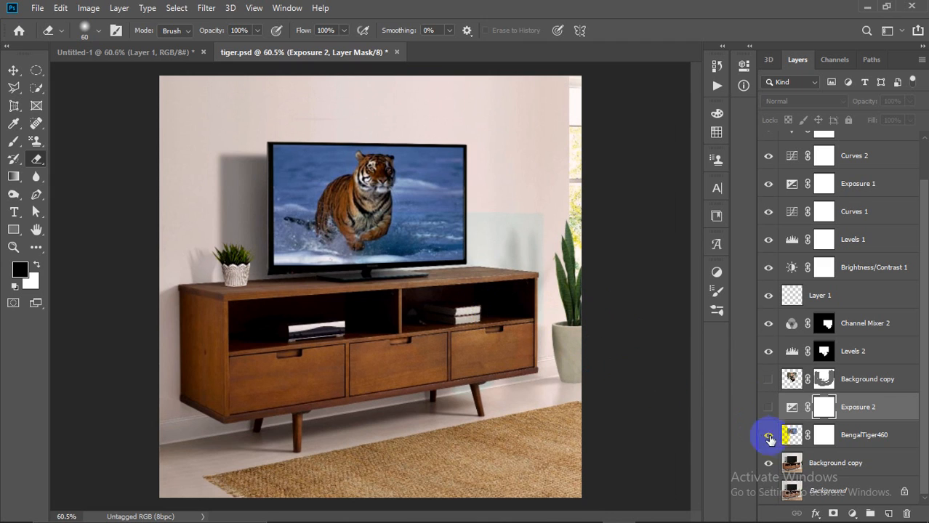
{"action": "left_click", "coordinate": [826, 411]}
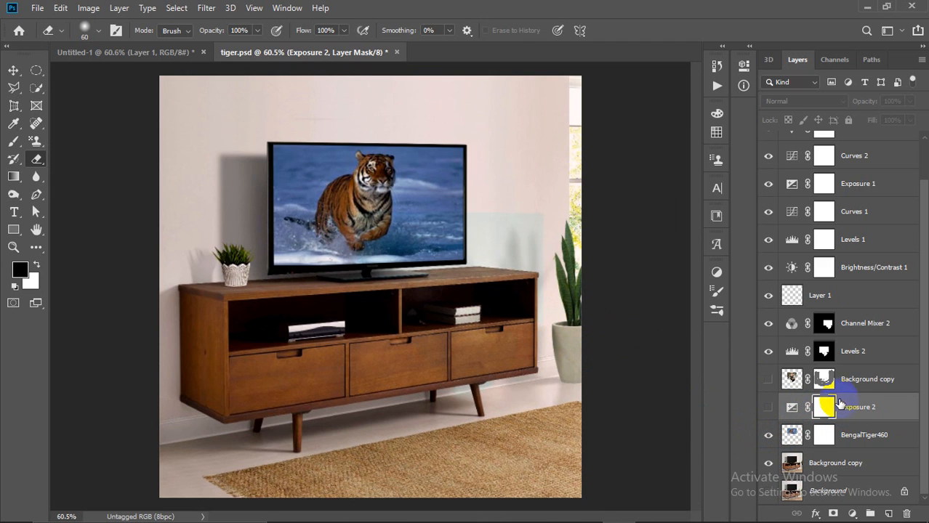
{"action": "scroll", "coordinate": [848, 291], "scroll_direction": "up", "scroll_amount": 1}
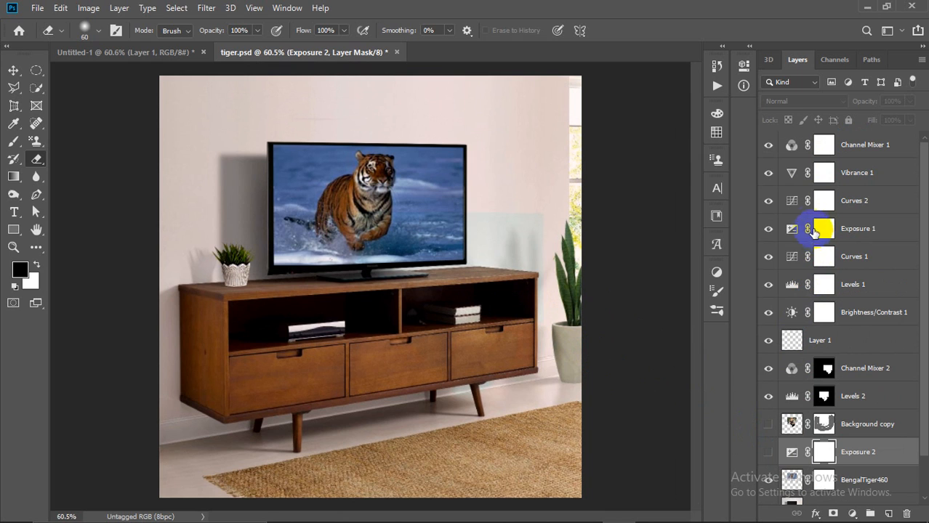
{"action": "scroll", "coordinate": [811, 334], "scroll_direction": "down", "scroll_amount": 1}
{"action": "left_click_drag", "start_coordinate": [815, 368], "coordinate": [778, 440]}
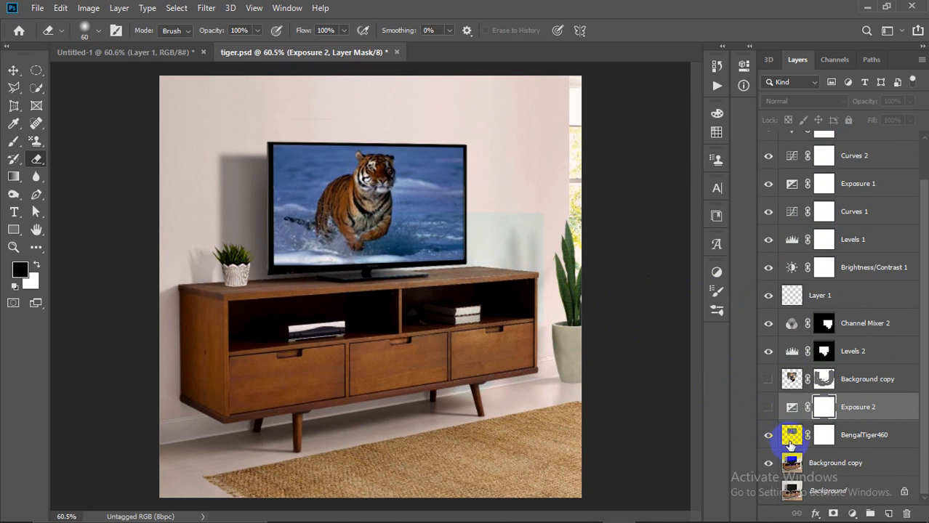
Step: Show the masked Background copy layer with the leaping tiger and hide the BengalTiger460 layer
{"action": "left_click", "coordinate": [768, 378]}
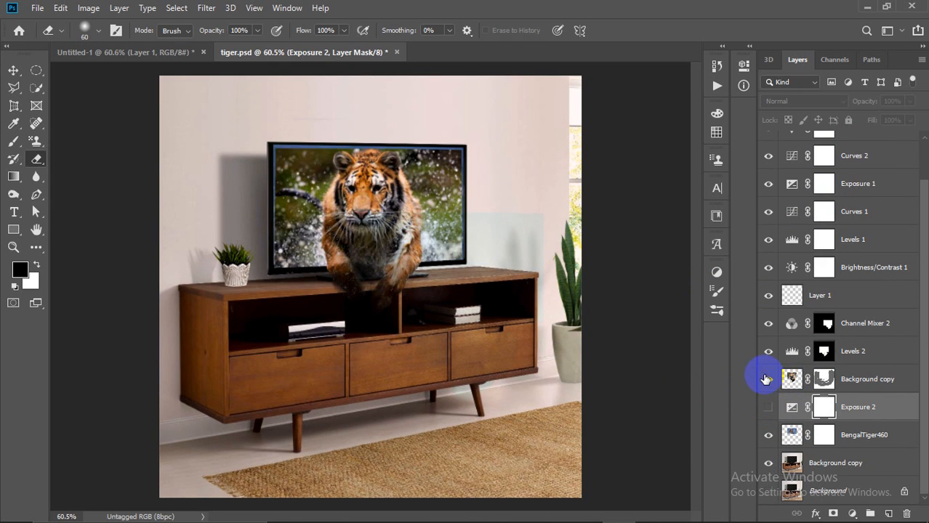
{"action": "left_click_drag", "start_coordinate": [388, 231], "coordinate": [806, 246]}
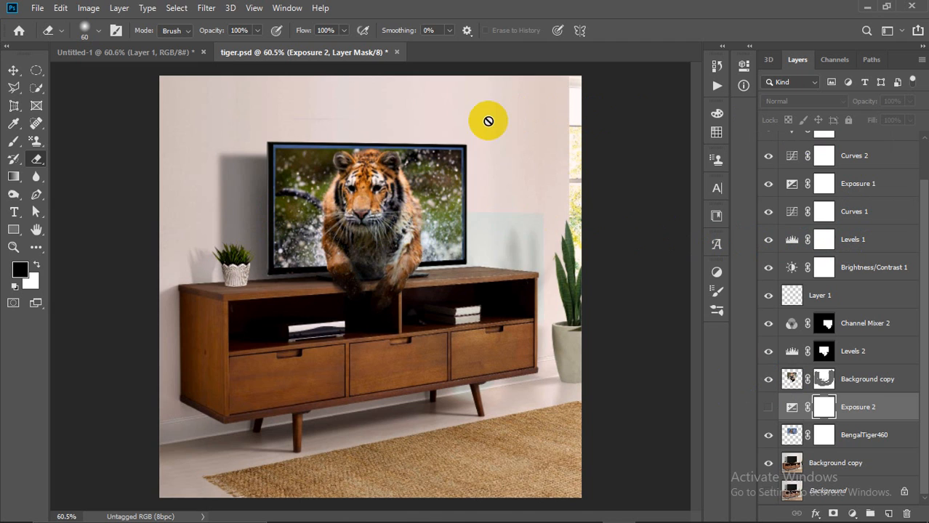
{"action": "left_click_drag", "start_coordinate": [793, 378], "coordinate": [790, 463]}
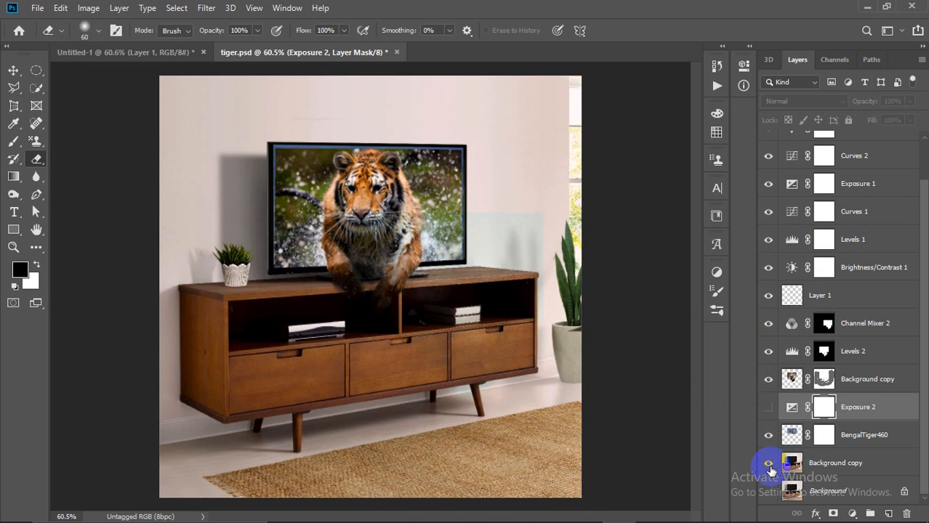
{"action": "left_click", "coordinate": [770, 436]}
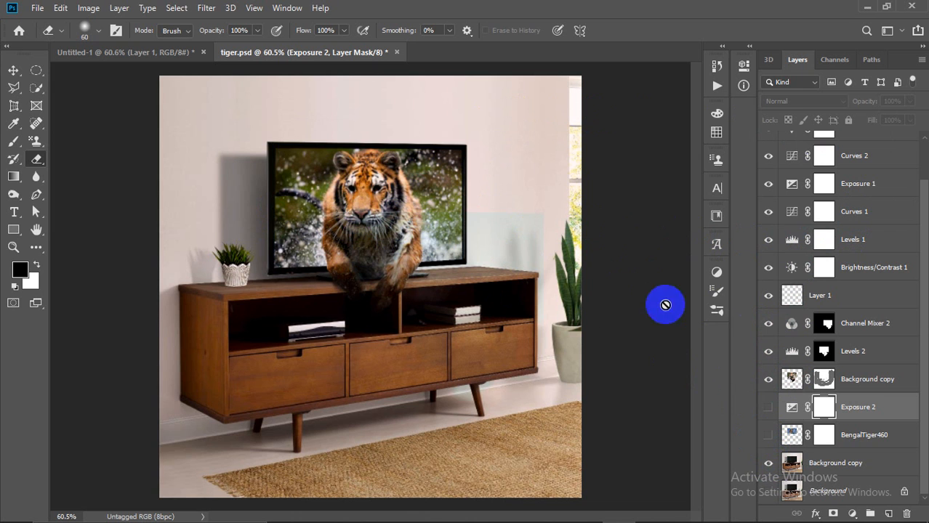
{"action": "key", "text": "ctrl+minus"}
{"action": "key", "text": "ctrl+plus"}
{"action": "key", "text": "ctrl+minus"}
{"action": "key", "text": "ctrl+minus"}
{"action": "key", "text": "ctrl+plus"}
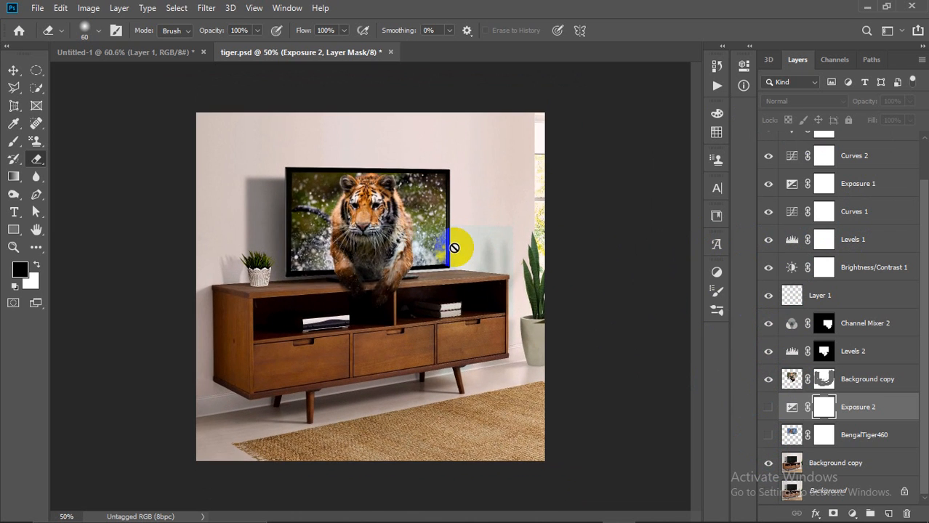
Step: Select the Curves 2 adjustment layer
{"action": "scroll", "coordinate": [870, 251], "scroll_direction": "up", "scroll_amount": 3}
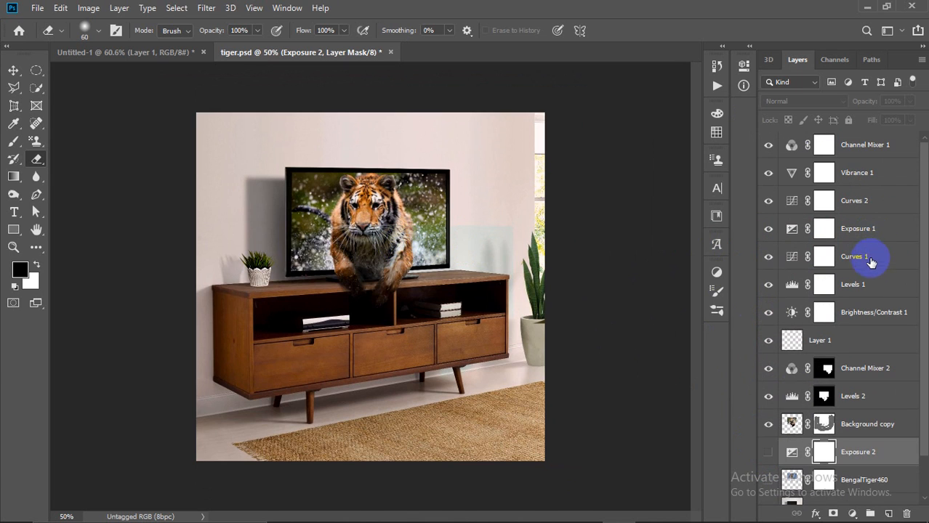
{"action": "left_click", "coordinate": [863, 247]}
{"action": "left_click", "coordinate": [865, 229]}
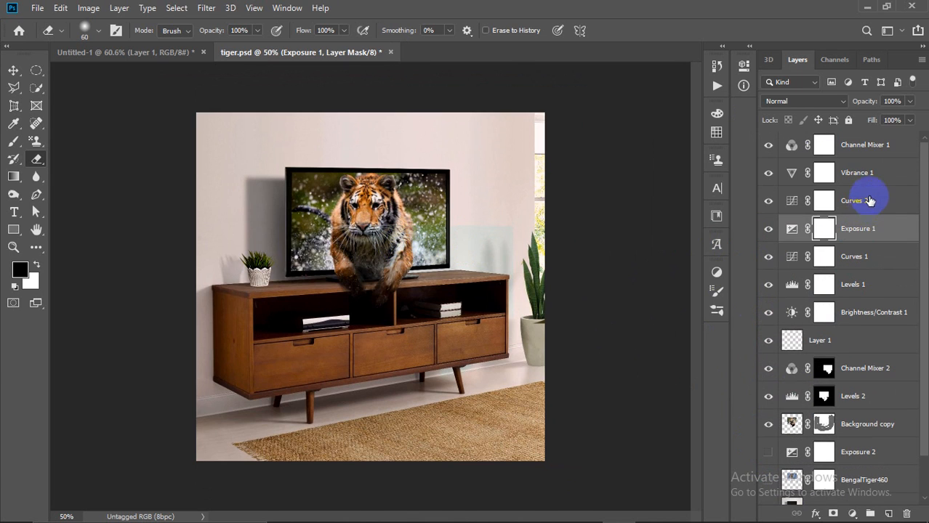
{"action": "left_click", "coordinate": [865, 201]}
Step: Hide the Channel Mixer 1, Vibrance 1, Curves 2, Exposure 1, Curves 1, Levels 1 and Brightness/Contrast 1 adjustment layers
{"action": "left_click", "coordinate": [771, 146]}
{"action": "left_click", "coordinate": [769, 175]}
{"action": "left_click", "coordinate": [768, 201]}
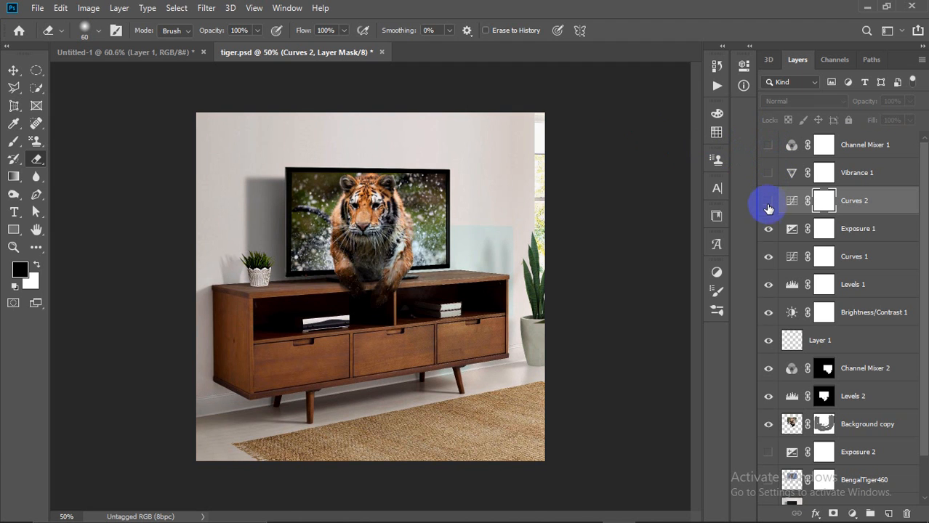
{"action": "left_click", "coordinate": [768, 230]}
{"action": "left_click", "coordinate": [768, 258]}
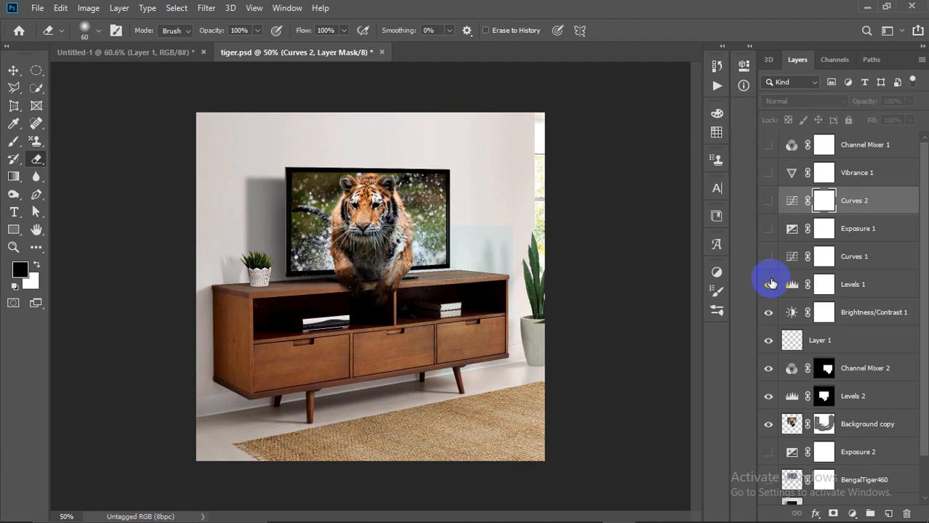
{"action": "left_click", "coordinate": [769, 311]}
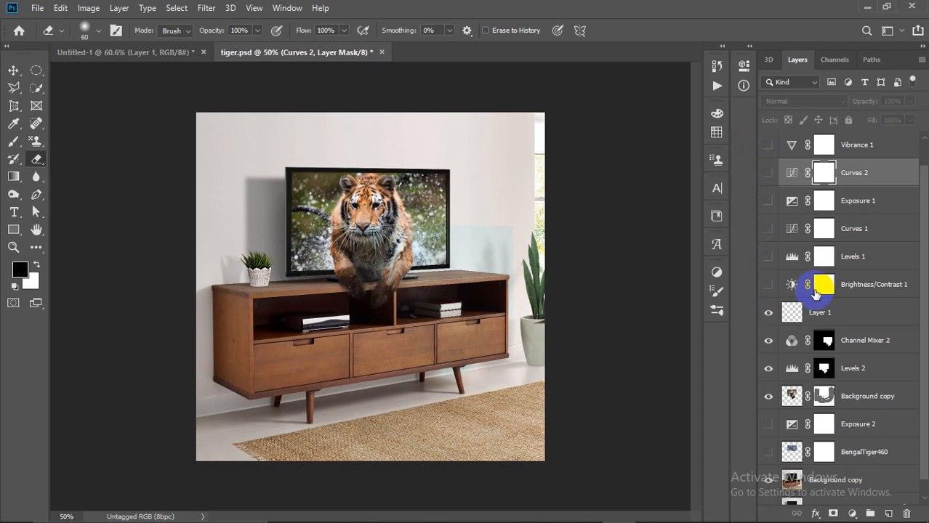
Step: Hide Layer 1, Channel Mixer 2 and Levels 2, and toggle the visibility of the Background copy layers to compare the image
{"action": "scroll", "coordinate": [770, 313], "scroll_direction": "down", "scroll_amount": 1}
{"action": "left_click", "coordinate": [768, 314]}
{"action": "left_click", "coordinate": [769, 341]}
{"action": "left_click", "coordinate": [769, 368]}
{"action": "scroll", "coordinate": [778, 347], "scroll_direction": "down", "scroll_amount": 1}
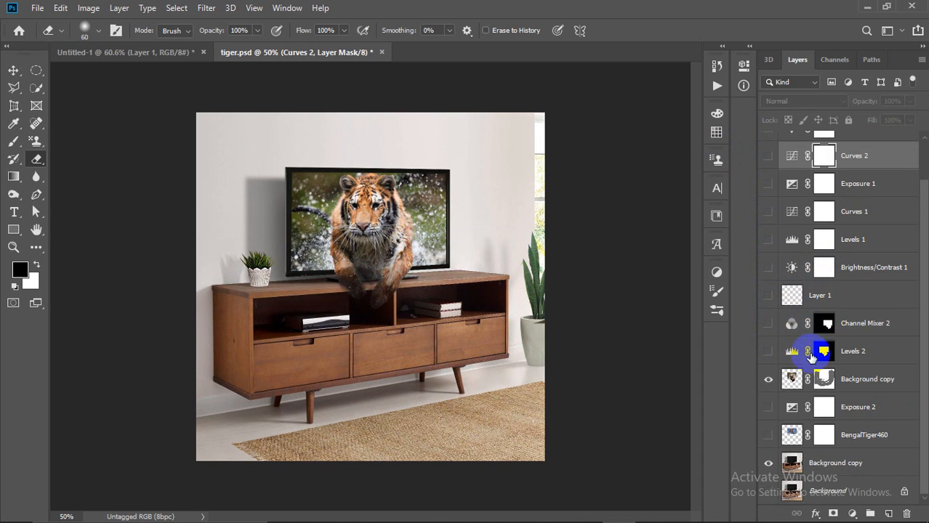
{"action": "left_click", "coordinate": [769, 379]}
{"action": "left_click", "coordinate": [769, 379]}
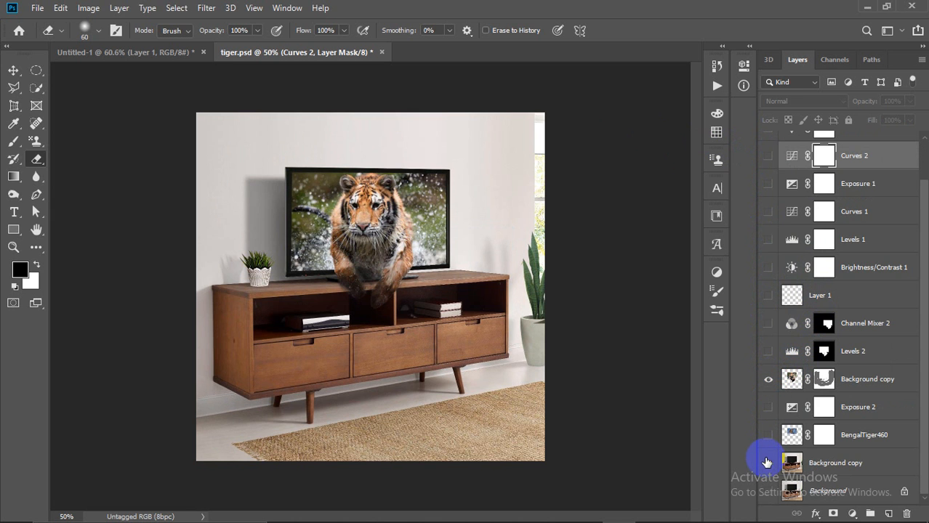
{"action": "left_click", "coordinate": [768, 463]}
Step: Inspect the tiger's paws on the cabinet, and show Layer 1 and the adjustment layers from Levels 2 up to Exposure 1 again
{"action": "left_click_drag", "start_coordinate": [409, 301], "coordinate": [242, 312]}
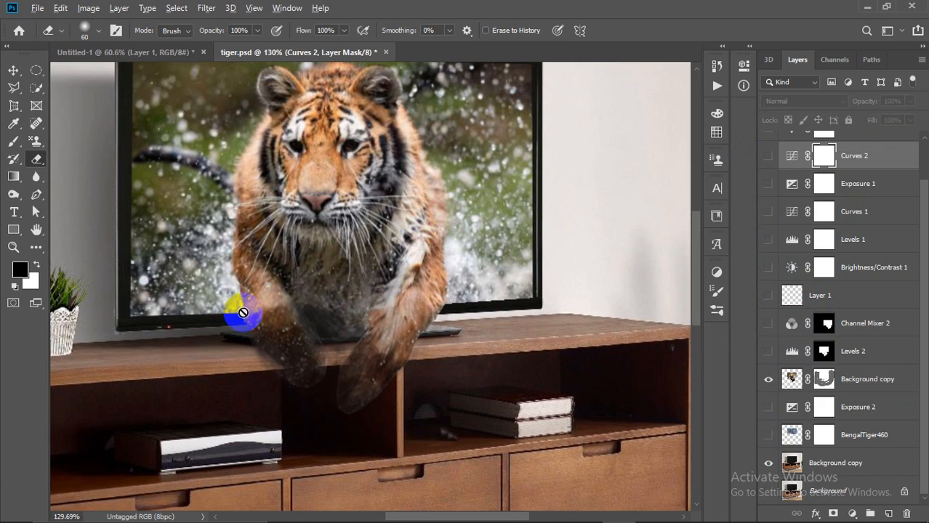
{"action": "scroll", "coordinate": [321, 373], "scroll_direction": "up", "scroll_amount": 5}
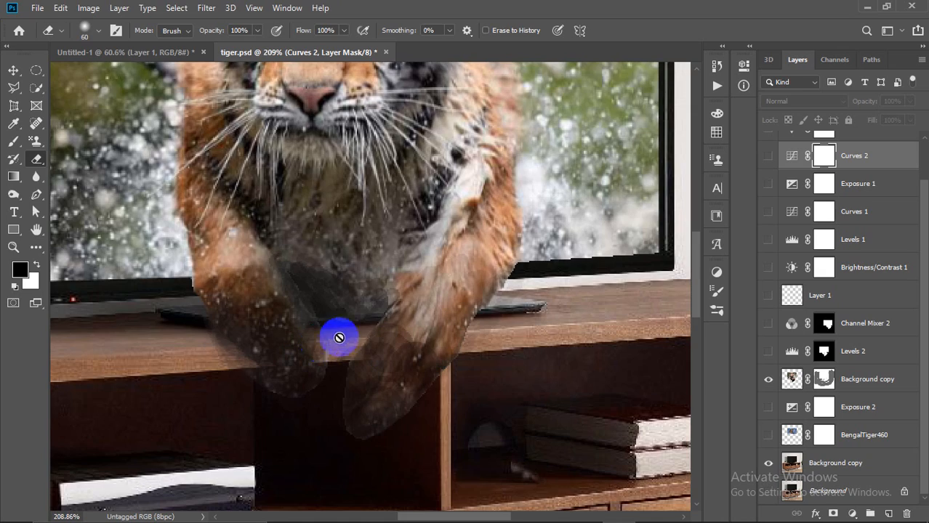
{"action": "scroll", "coordinate": [353, 325], "scroll_direction": "down", "scroll_amount": 5}
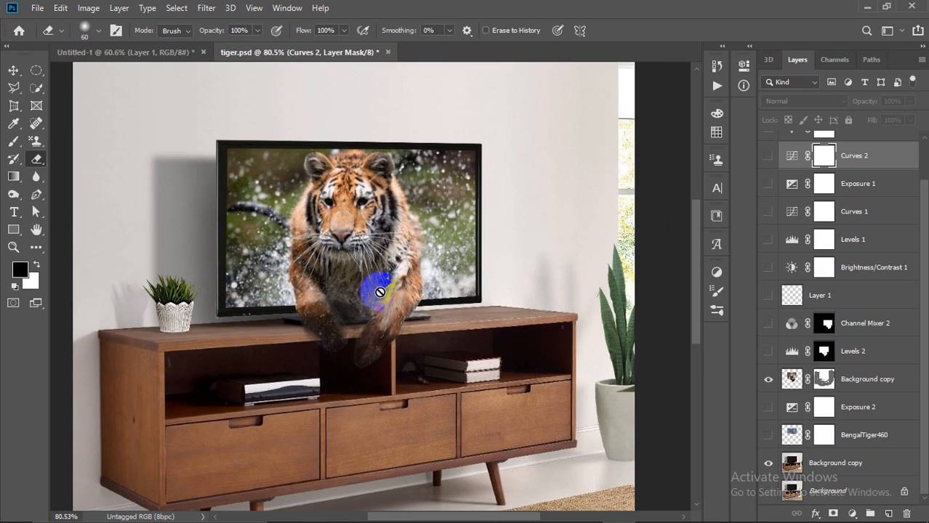
{"action": "scroll", "coordinate": [346, 168], "scroll_direction": "up", "scroll_amount": 5}
{"action": "scroll", "coordinate": [346, 168], "scroll_direction": "down", "scroll_amount": 5}
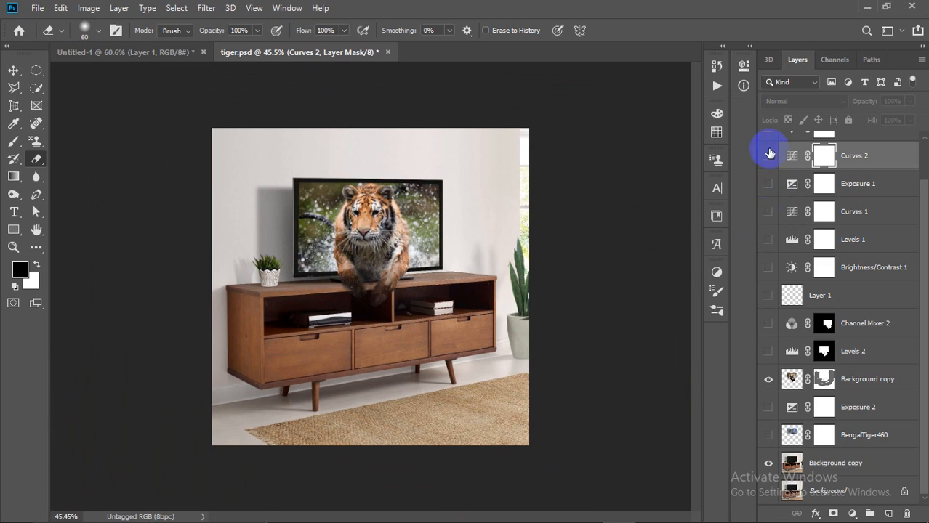
{"action": "scroll", "coordinate": [769, 306], "scroll_direction": "up", "scroll_amount": 1}
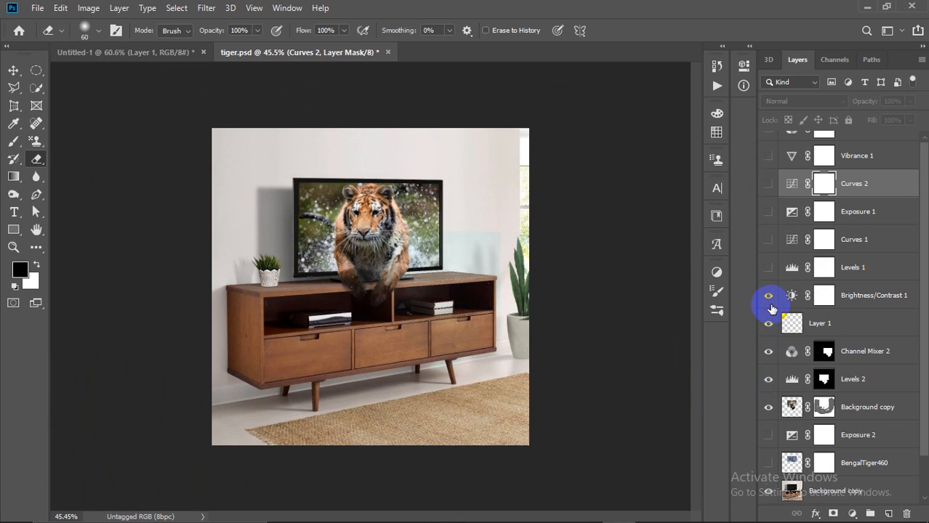
{"action": "scroll", "coordinate": [772, 310], "scroll_direction": "up", "scroll_amount": 1}
{"action": "left_click_drag", "start_coordinate": [768, 290], "coordinate": [766, 231]}
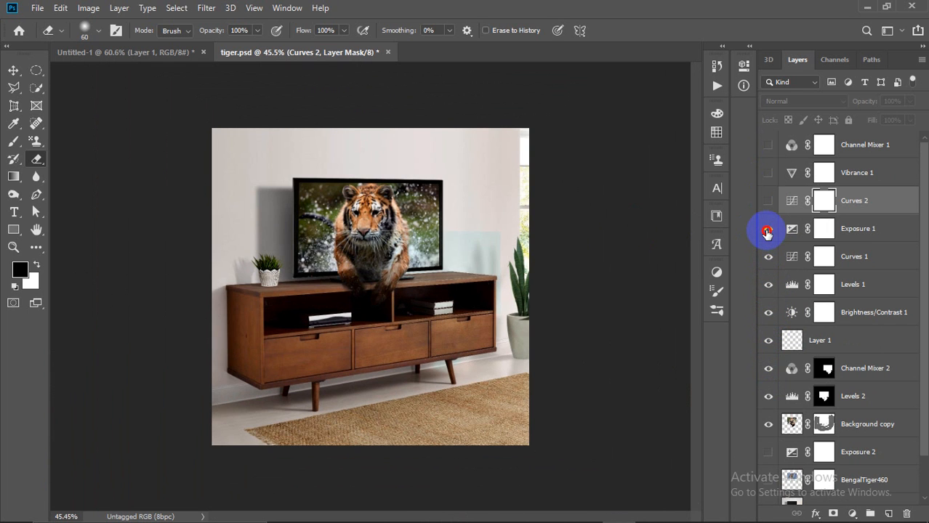
Step: Show the Curves 2, Vibrance 1 and Channel Mixer 1 adjustment layers again
{"action": "scroll", "coordinate": [416, 265], "scroll_direction": "up", "scroll_amount": 5}
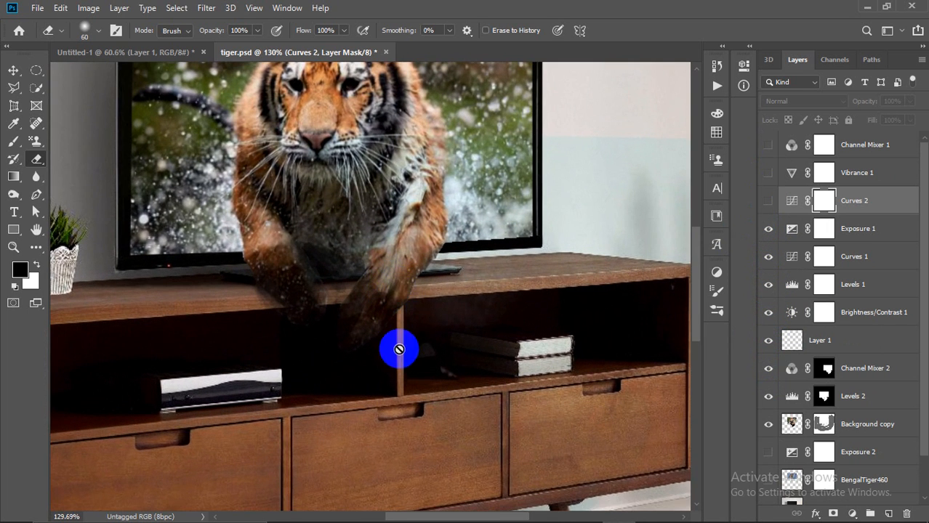
{"action": "scroll", "coordinate": [399, 348], "scroll_direction": "up", "scroll_amount": 3}
{"action": "left_click", "coordinate": [769, 201]}
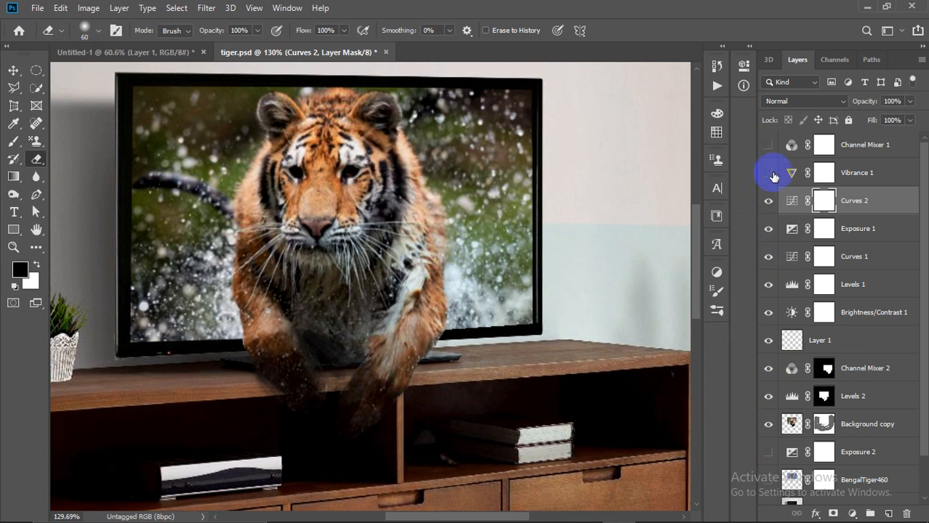
{"action": "left_click", "coordinate": [769, 145]}
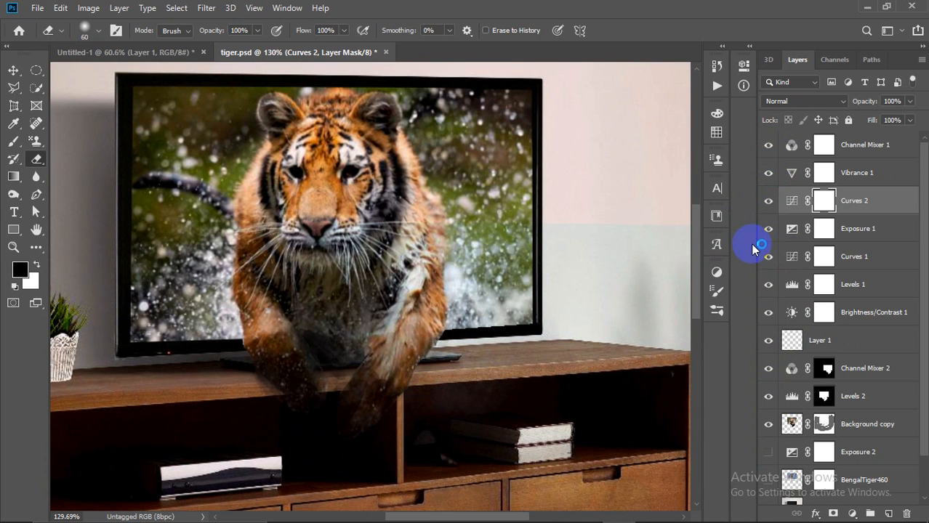
Step: Examine how the tiger leaping out of the TV blends with the room at different magnifications
{"action": "scroll", "coordinate": [477, 284], "scroll_direction": "down", "scroll_amount": 1}
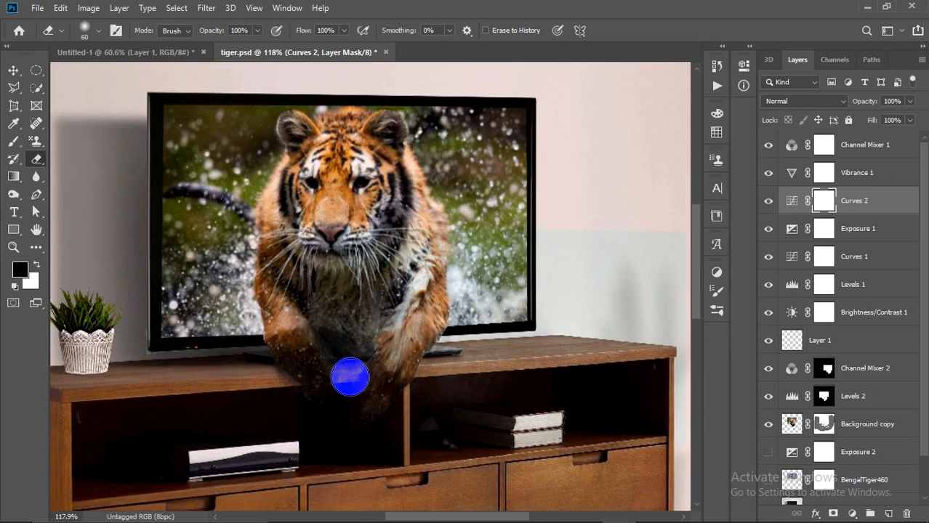
{"action": "scroll", "coordinate": [350, 376], "scroll_direction": "down", "scroll_amount": 4}
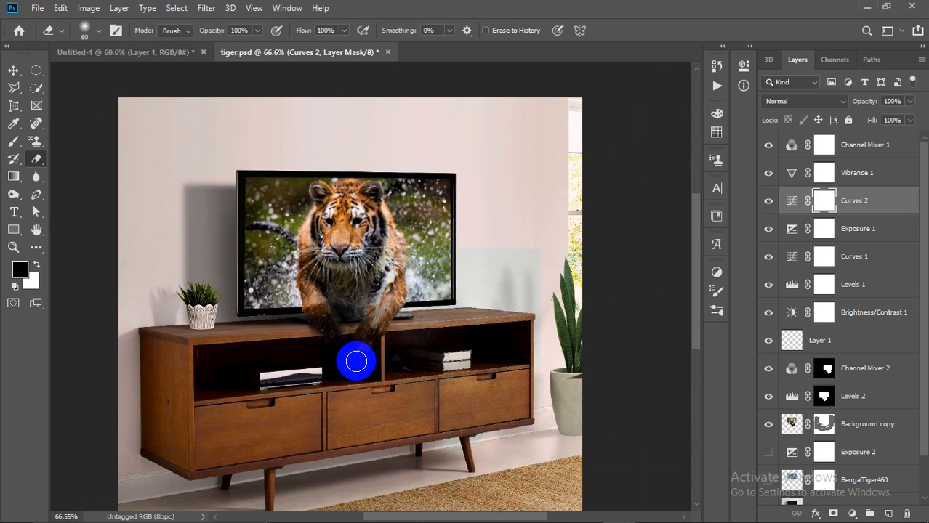
{"action": "scroll", "coordinate": [356, 361], "scroll_direction": "down", "scroll_amount": 1}
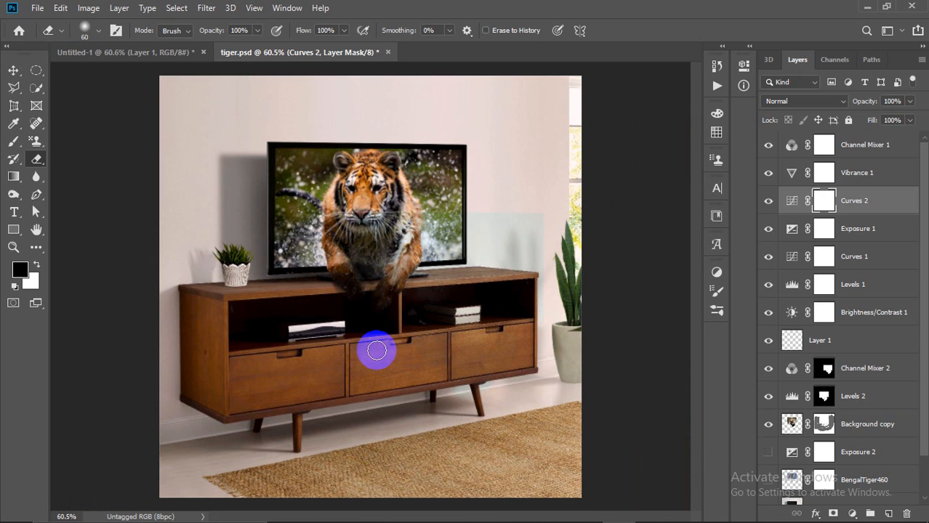
{"action": "scroll", "coordinate": [377, 351], "scroll_direction": "down", "scroll_amount": 1}
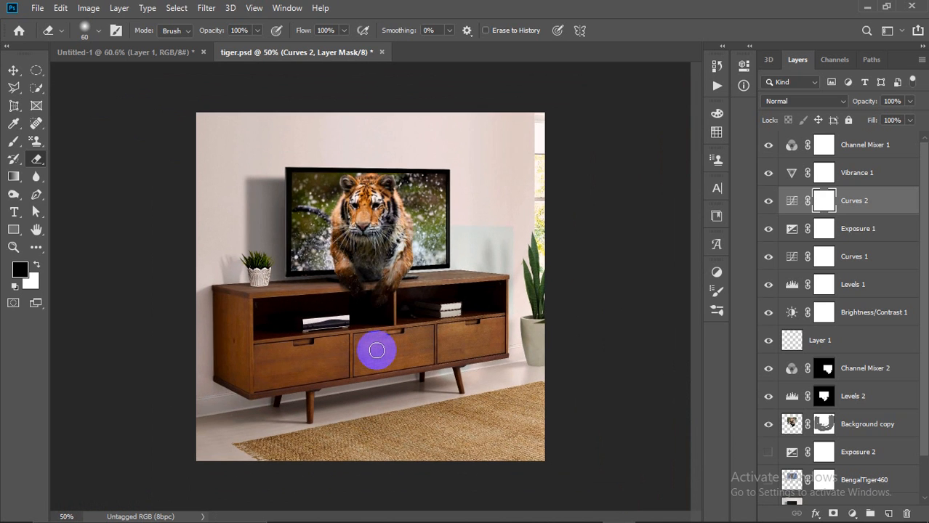
{"action": "scroll", "coordinate": [376, 351], "scroll_direction": "up", "scroll_amount": 1}
{"action": "scroll", "coordinate": [377, 351], "scroll_direction": "down", "scroll_amount": 1}
{"action": "scroll", "coordinate": [376, 351], "scroll_direction": "up", "scroll_amount": 1}
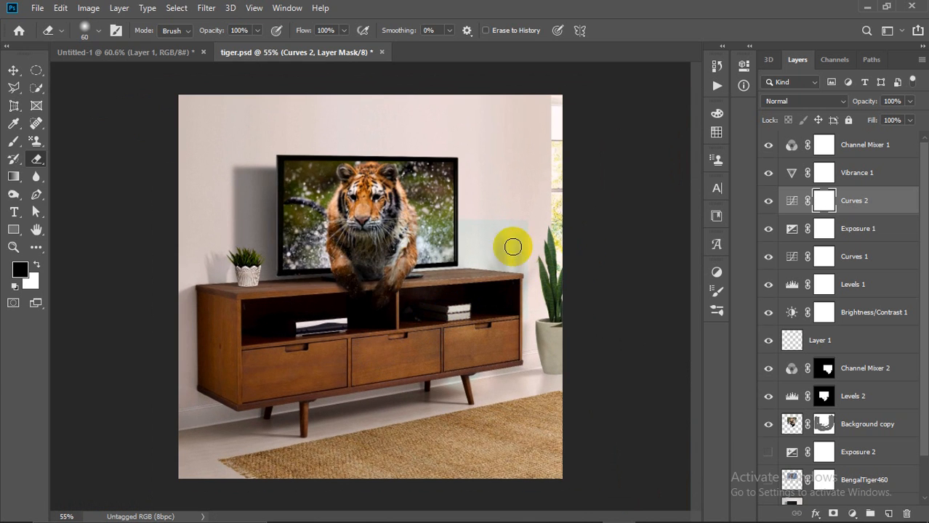
{"action": "scroll", "coordinate": [822, 405], "scroll_direction": "down", "scroll_amount": 2}
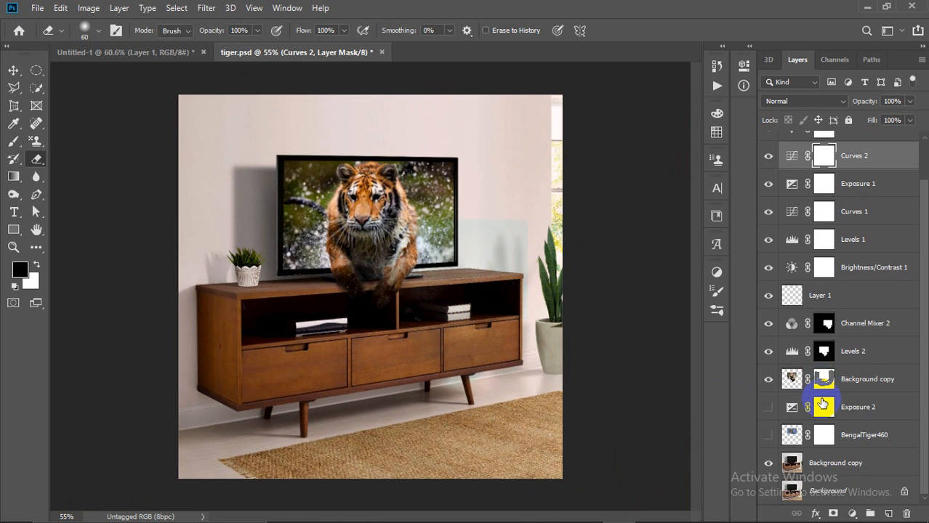
Step: Close the tiger.psd document without saving its changes
{"action": "left_click", "coordinate": [382, 53]}
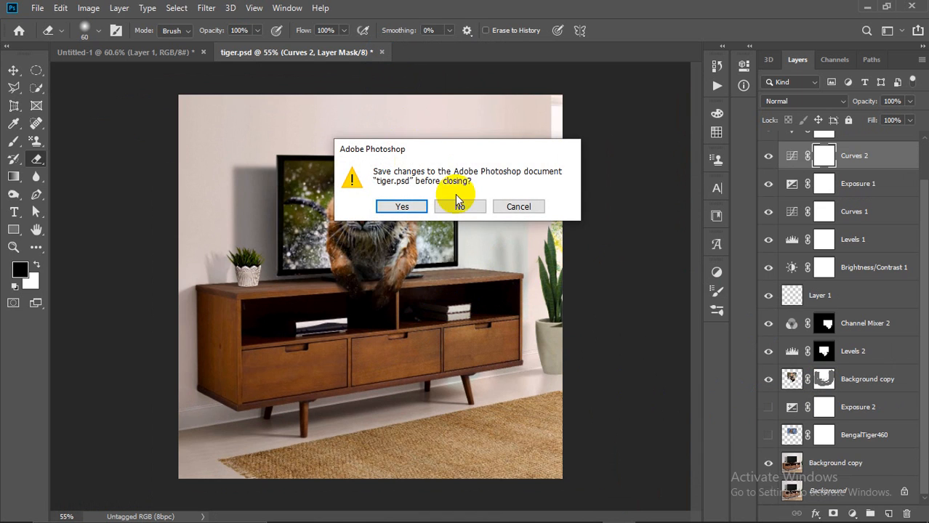
{"action": "left_click", "coordinate": [474, 207]}
Step: Switch to Chrome, close the "water tiger image" search tab, and return to Photoshop
{"action": "mouse_move", "coordinate": [513, 507]}
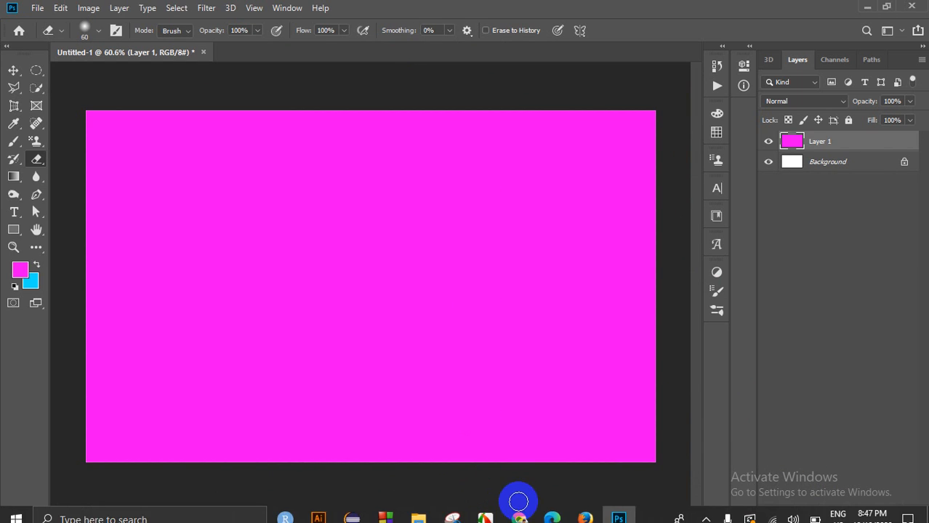
{"action": "left_click", "coordinate": [522, 508]}
{"action": "left_click", "coordinate": [494, 476]}
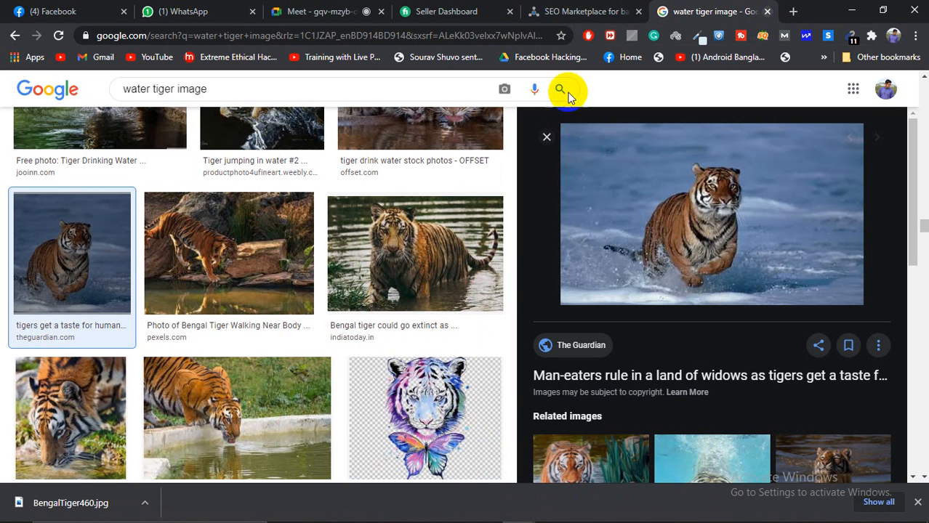
{"action": "left_click", "coordinate": [767, 11]}
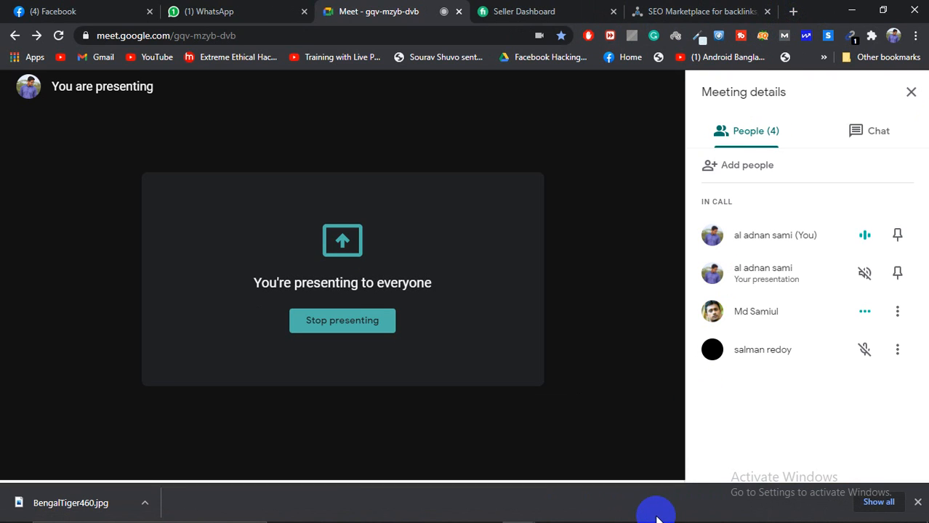
{"action": "left_click", "coordinate": [617, 511]}
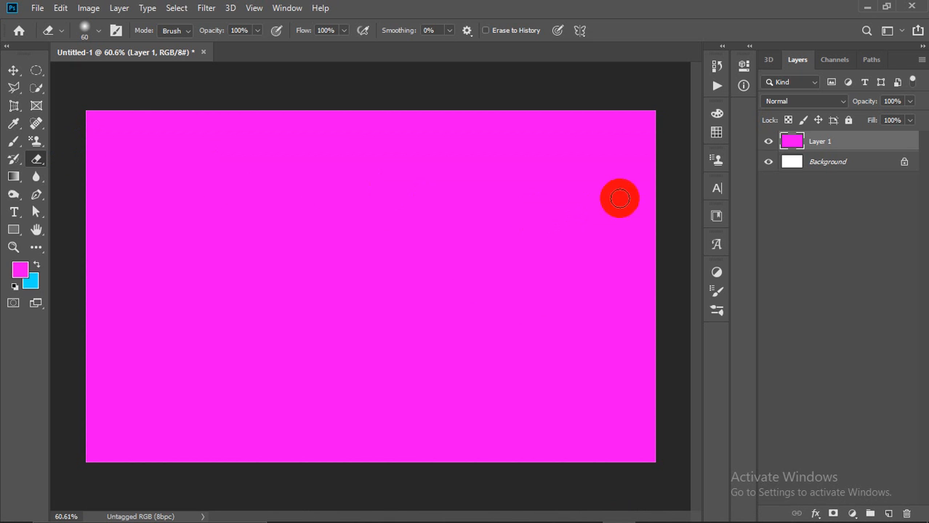
Step: Draw an artboard about 20.2 × 12.5 in around the magenta canvas with the Artboard tool
{"action": "mouse_move", "coordinate": [659, 508]}
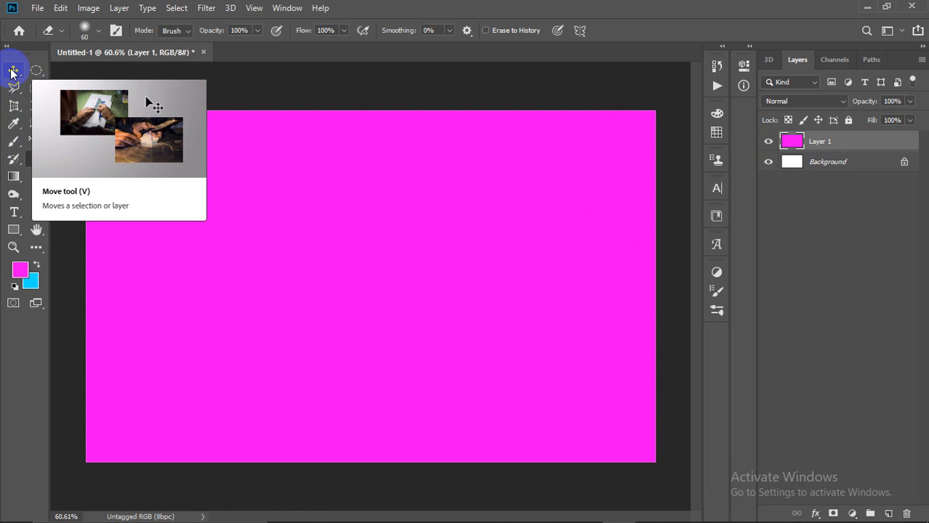
{"action": "left_click_drag", "start_coordinate": [11, 72], "coordinate": [71, 83]}
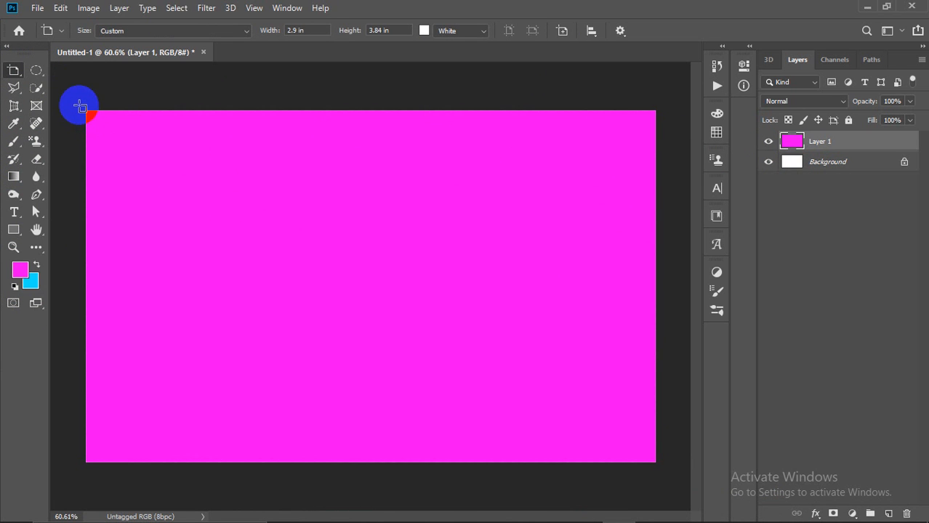
{"action": "left_click_drag", "start_coordinate": [77, 102], "coordinate": [671, 471]}
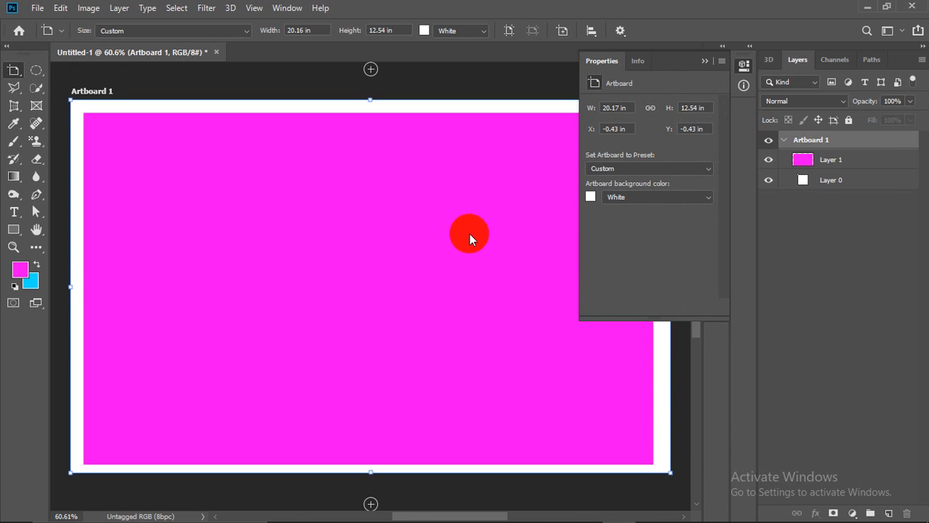
{"action": "left_click", "coordinate": [705, 61]}
{"action": "scroll", "coordinate": [458, 154], "scroll_direction": "down", "scroll_amount": 1}
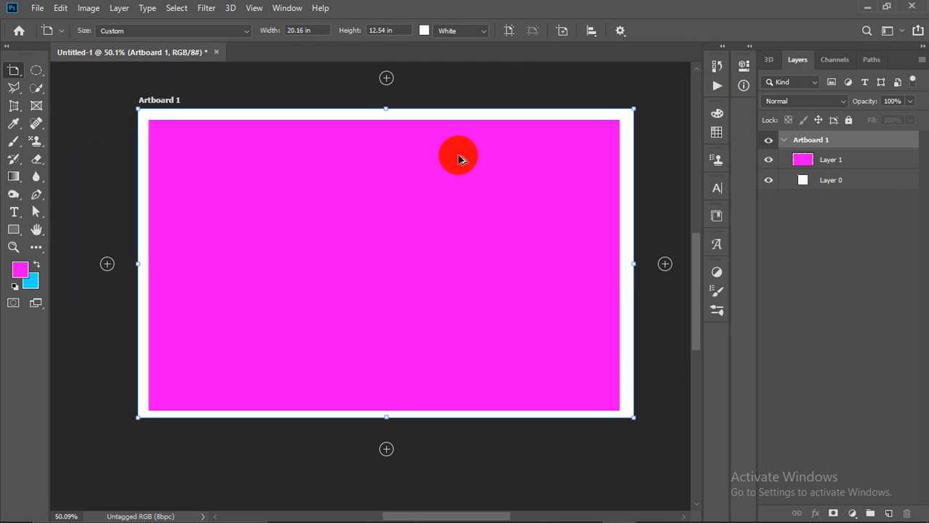
Step: Extend the artboard at both sides and the lower edge to about 23.75 × 13.68 in
{"action": "left_click_drag", "start_coordinate": [635, 264], "coordinate": [668, 263]}
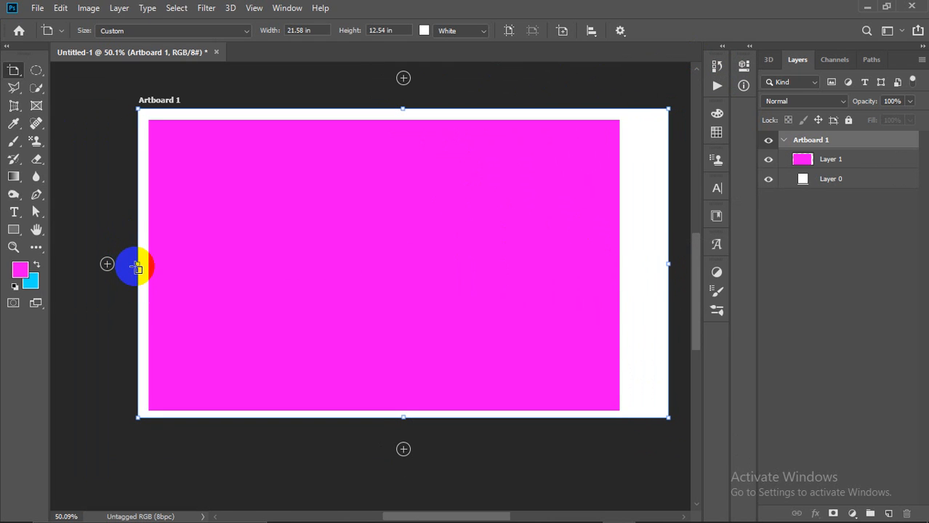
{"action": "left_click_drag", "start_coordinate": [137, 265], "coordinate": [84, 264]}
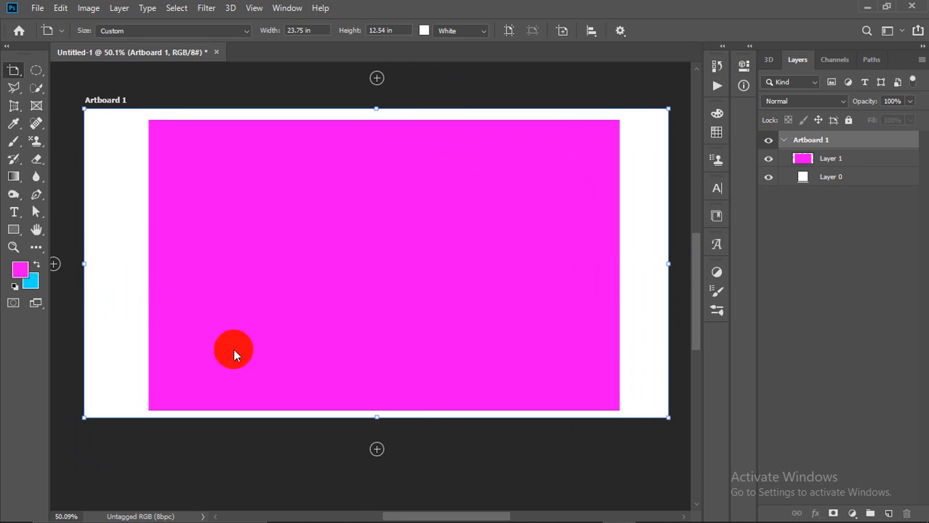
{"action": "left_click_drag", "start_coordinate": [373, 418], "coordinate": [375, 445]}
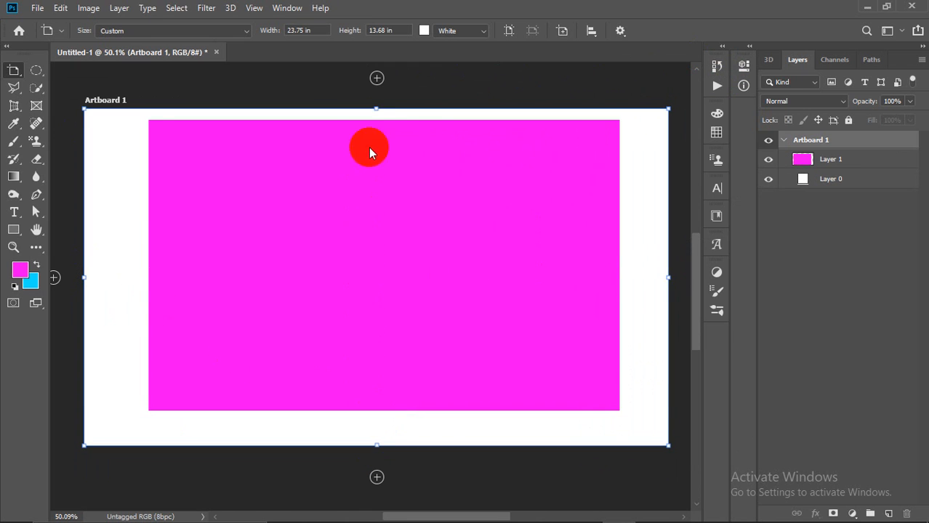
{"action": "key", "text": "v"}
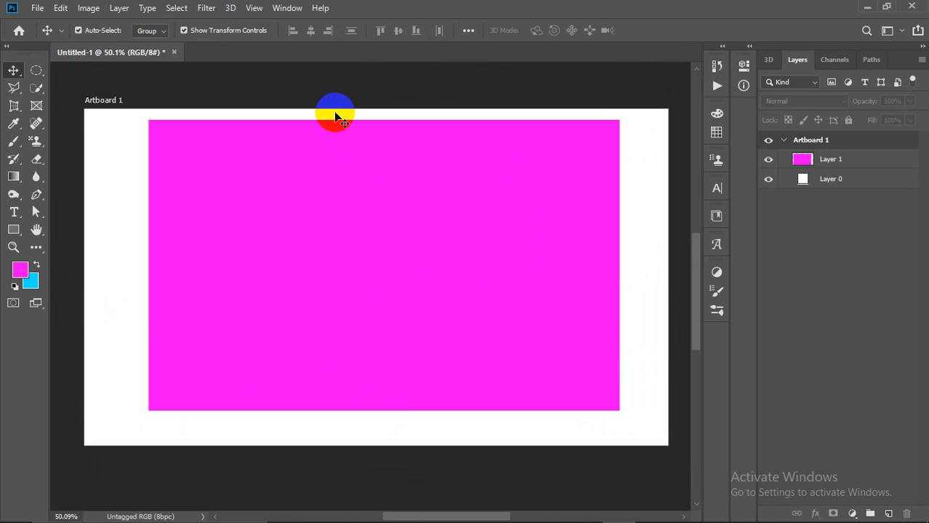
Step: Undo the artboard's resizing and its creation
{"action": "key", "text": "ctrl+z"}
{"action": "key", "text": "ctrl+z"}
{"action": "key", "text": "ctrl+z"}
{"action": "key", "text": "ctrl+z"}
{"action": "key", "text": "ctrl+z"}
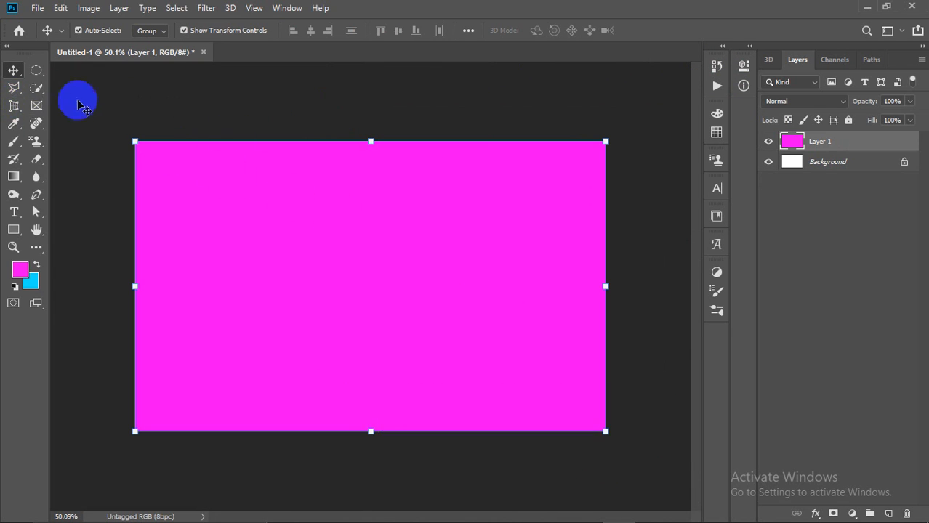
{"action": "left_click", "coordinate": [36, 71]}
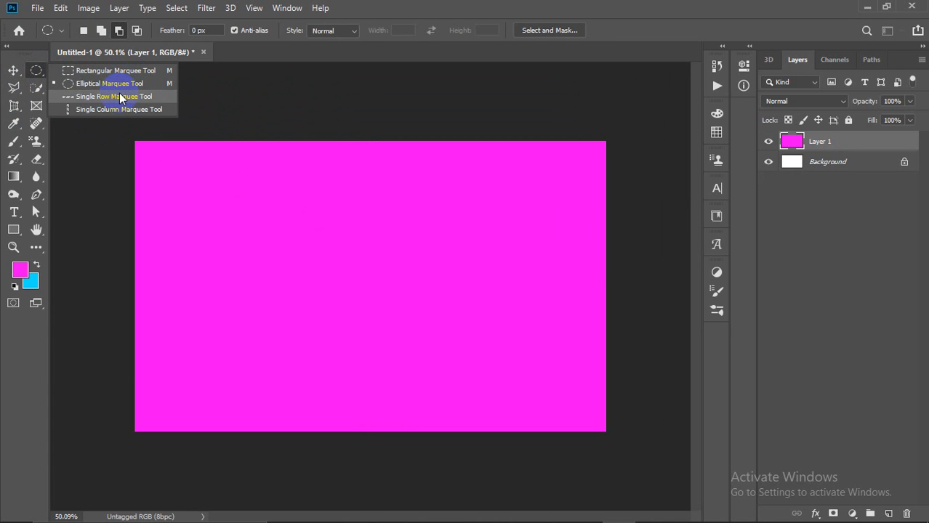
{"action": "left_click", "coordinate": [102, 31]}
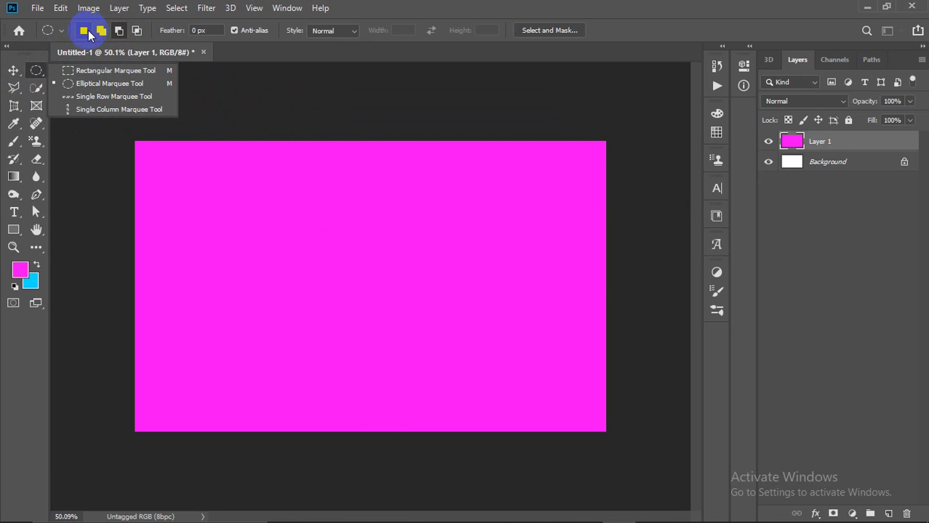
{"action": "left_click", "coordinate": [79, 32]}
{"action": "left_click", "coordinate": [15, 87]}
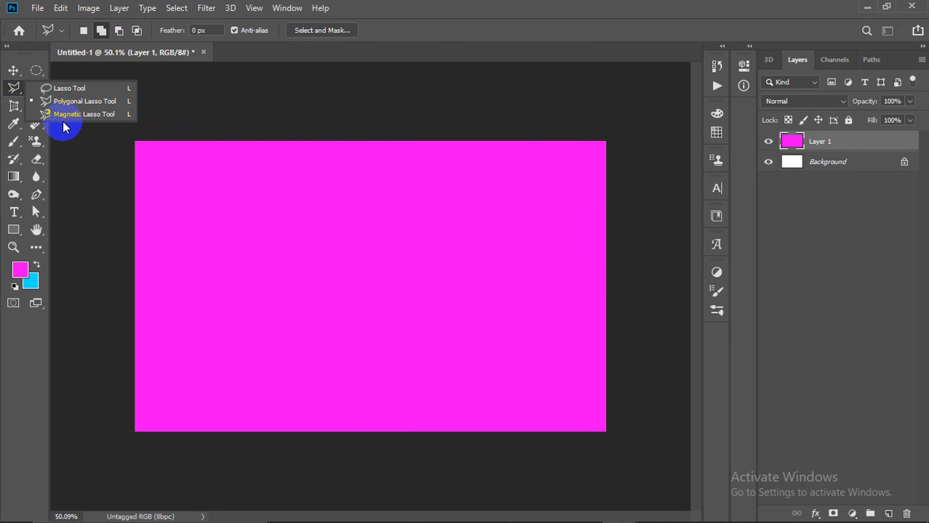
{"action": "left_click", "coordinate": [14, 87]}
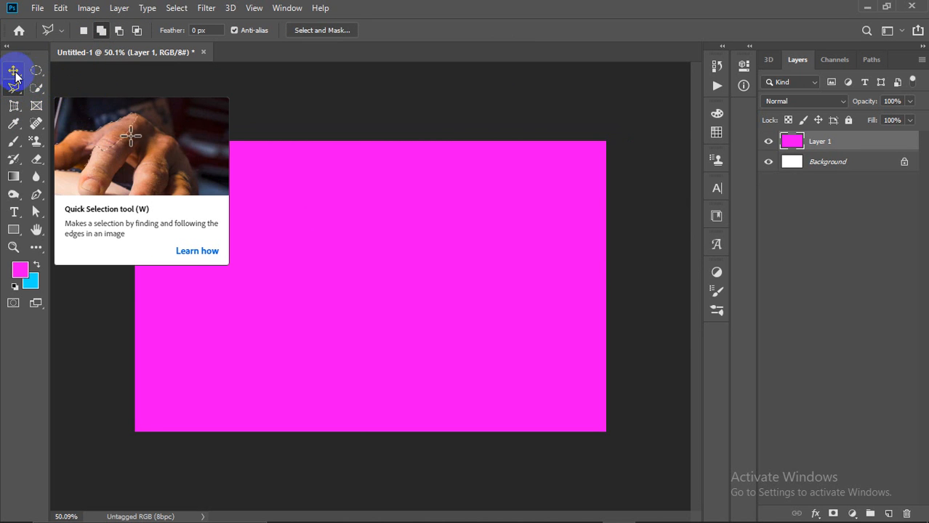
Step: Draw an artboard about 24.2 × 14.5 in around the magenta canvas, and narrow it to about 23.79 in wide
{"action": "left_click", "coordinate": [15, 73]}
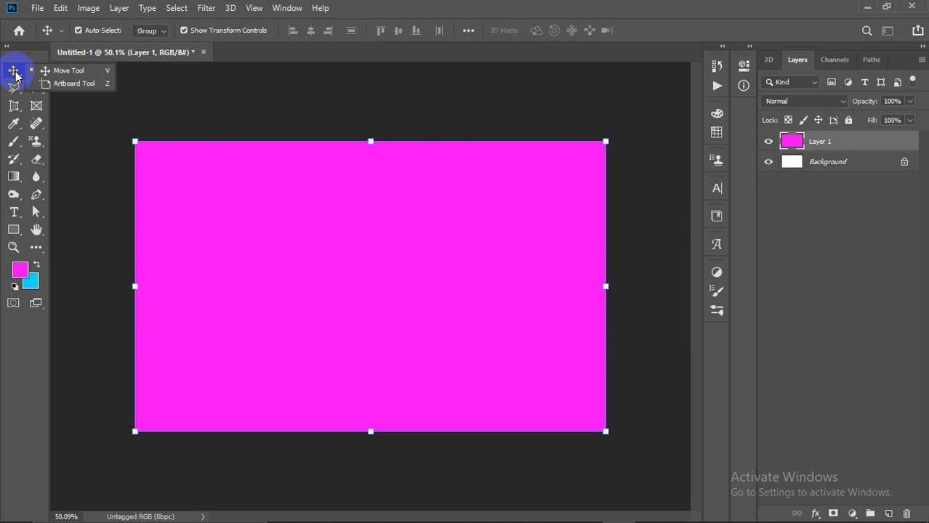
{"action": "left_click", "coordinate": [76, 84]}
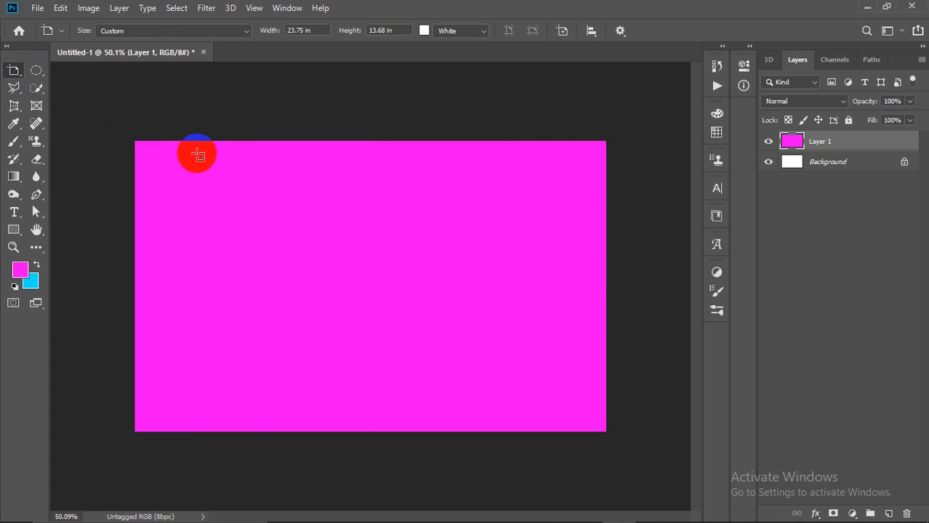
{"action": "left_click_drag", "start_coordinate": [80, 106], "coordinate": [674, 460]}
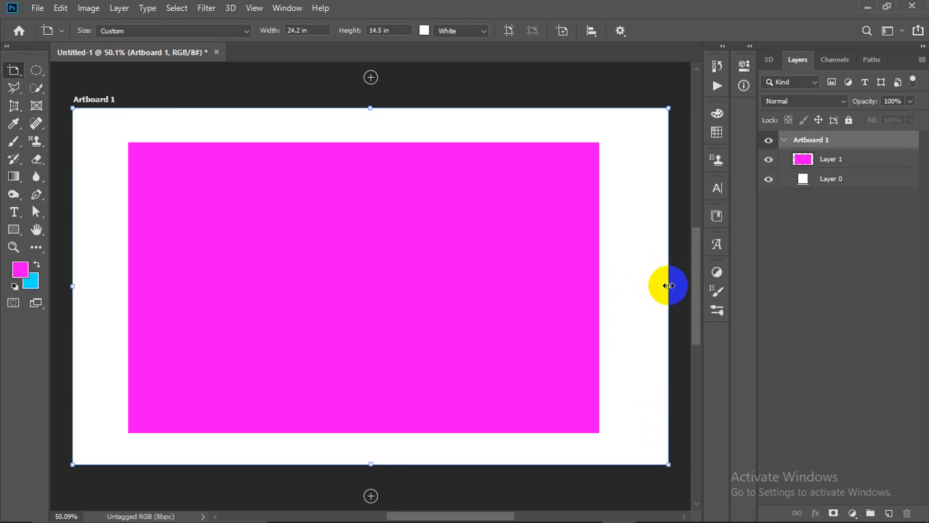
{"action": "left_click_drag", "start_coordinate": [668, 285], "coordinate": [657, 311]}
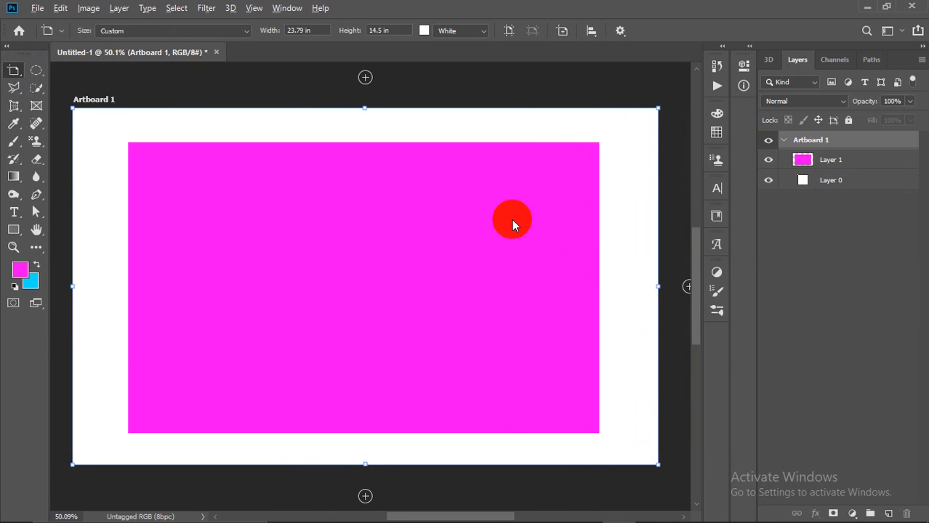
Step: Add a second artboard of the same size directly above the first, and try to add another beside it
{"action": "scroll", "coordinate": [512, 219], "scroll_direction": "down", "scroll_amount": 3}
{"action": "left_click", "coordinate": [429, 125]}
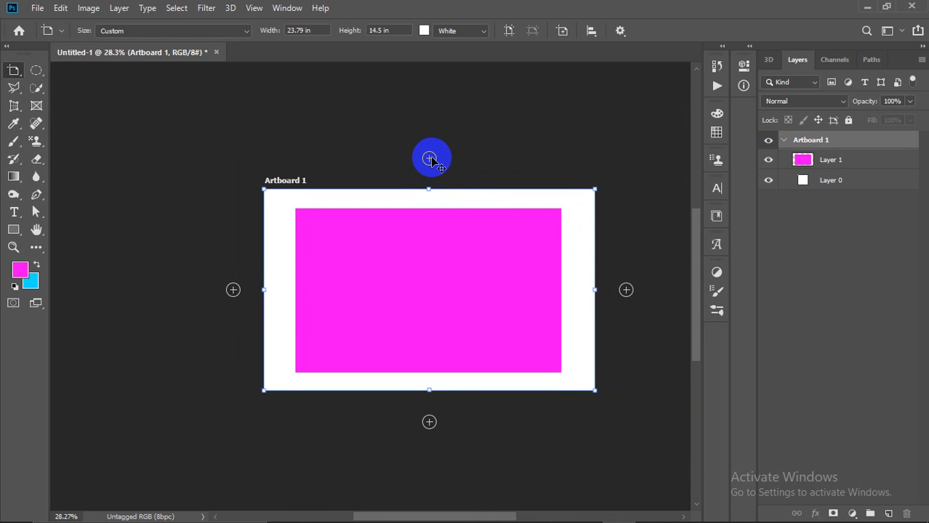
{"action": "left_click", "coordinate": [429, 159]}
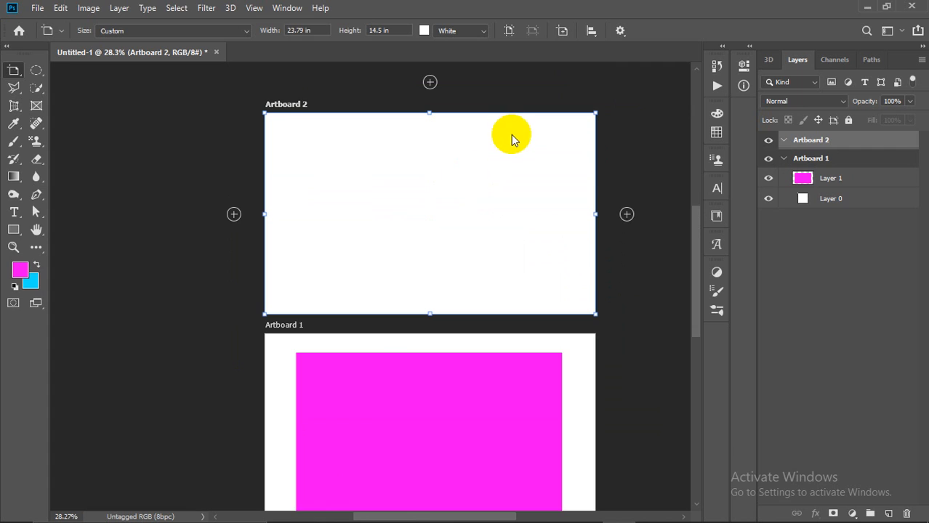
{"action": "scroll", "coordinate": [508, 143], "scroll_direction": "down", "scroll_amount": 2}
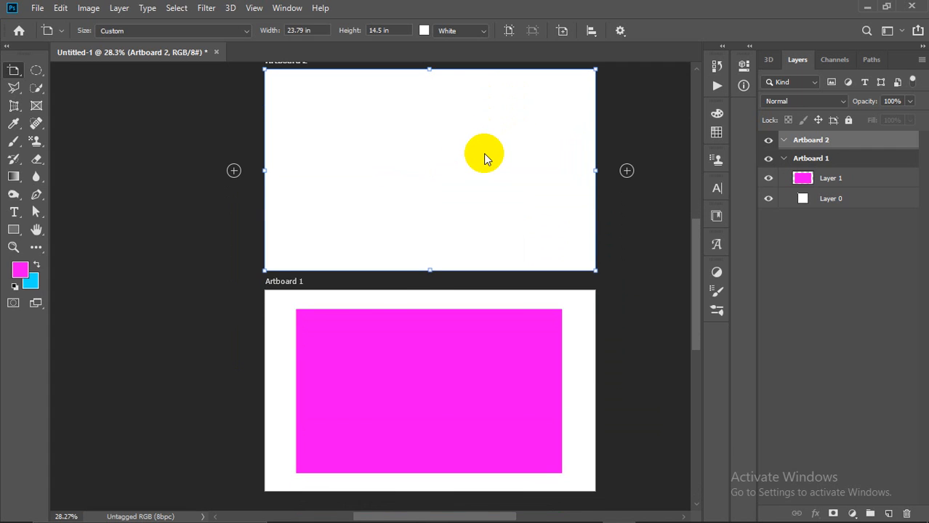
{"action": "left_click", "coordinate": [234, 173]}
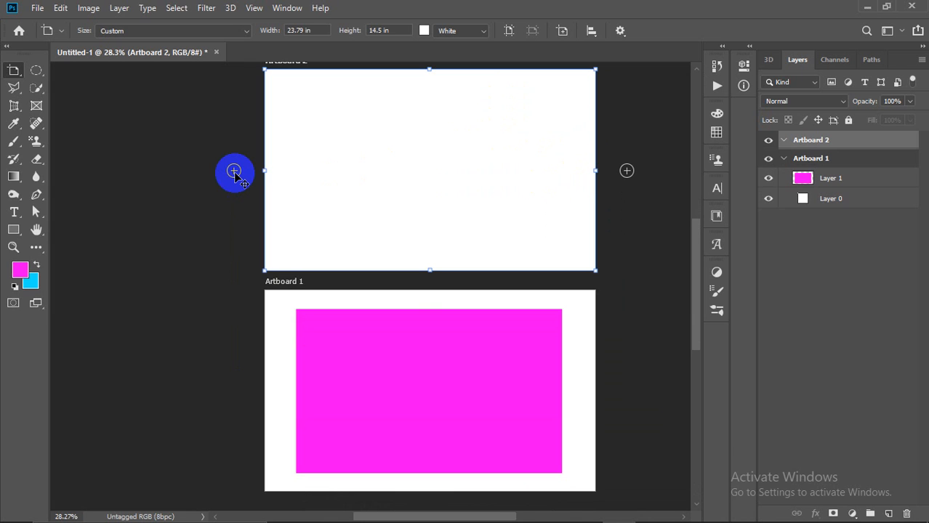
Step: Undo the added artboards and return to the Move tool
{"action": "key", "text": "ctrl+z"}
{"action": "key", "text": "ctrl+z"}
{"action": "key", "text": "ctrl+z"}
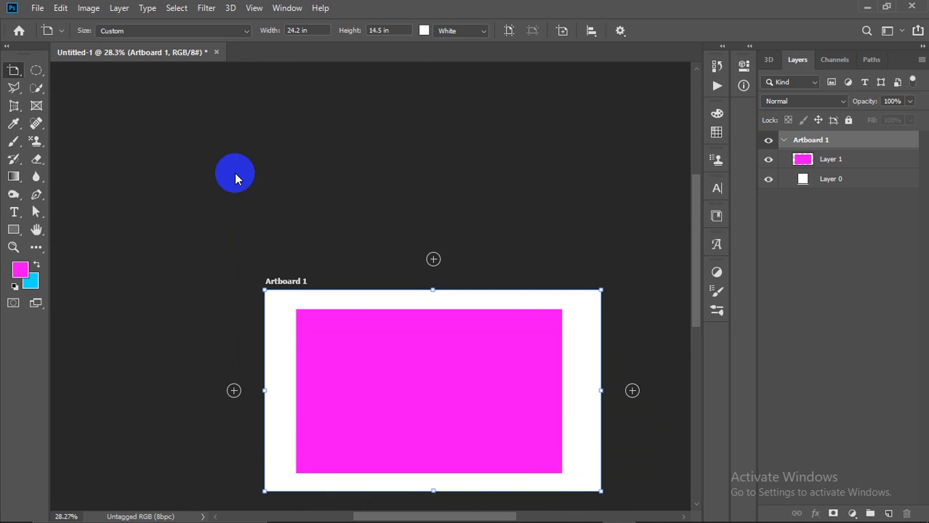
{"action": "key", "text": "v"}
{"action": "scroll", "coordinate": [352, 297], "scroll_direction": "up", "scroll_amount": 2}
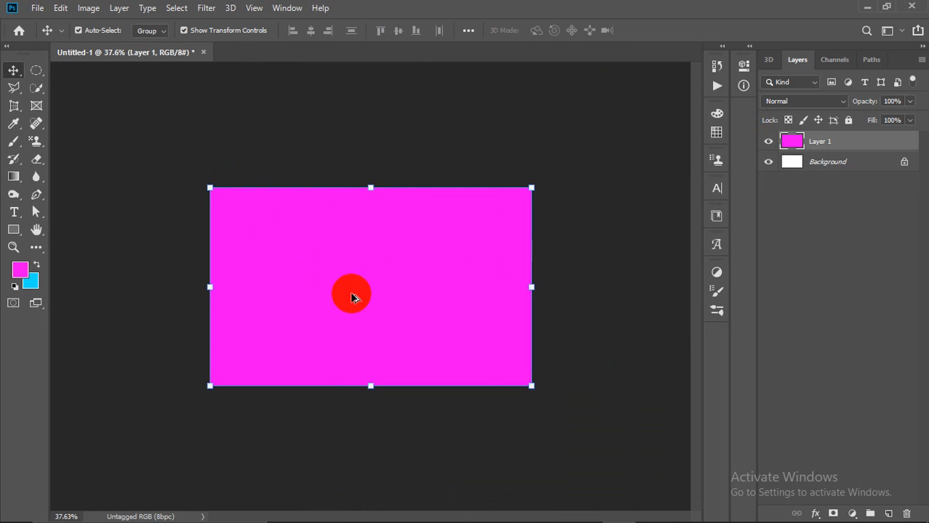
Step: Draw an artboard about 26.86 × 17.62 in around the magenta canvas
{"action": "scroll", "coordinate": [352, 297], "scroll_direction": "down", "scroll_amount": 2}
{"action": "left_click", "coordinate": [13, 72]}
{"action": "left_click", "coordinate": [51, 85]}
{"action": "left_click_drag", "start_coordinate": [196, 167], "coordinate": [557, 409]}
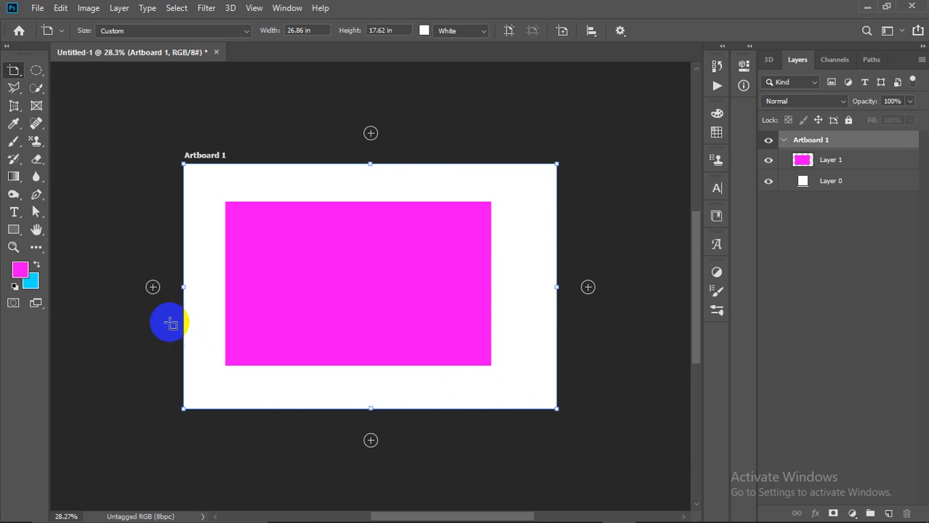
Step: Add a second artboard of the same size directly below the first
{"action": "scroll", "coordinate": [472, 284], "scroll_direction": "down", "scroll_amount": 1}
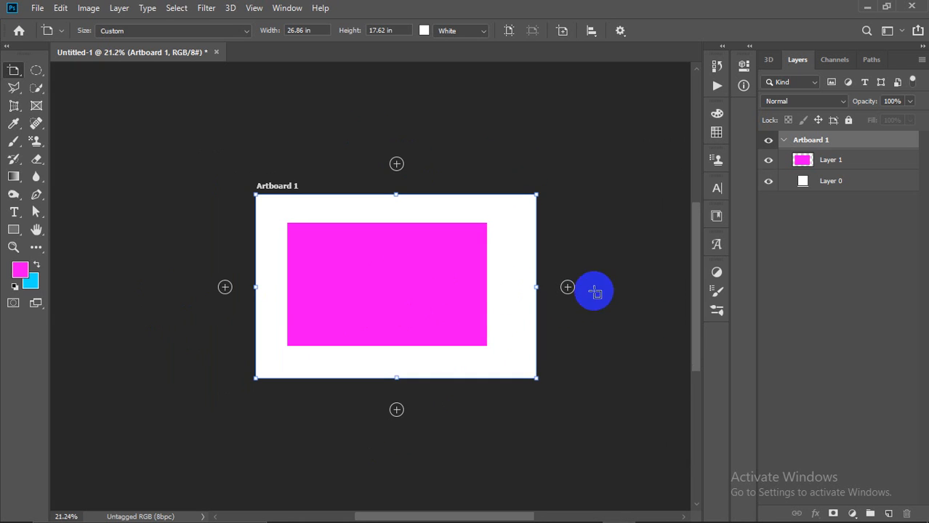
{"action": "scroll", "coordinate": [472, 332], "scroll_direction": "down", "scroll_amount": 3}
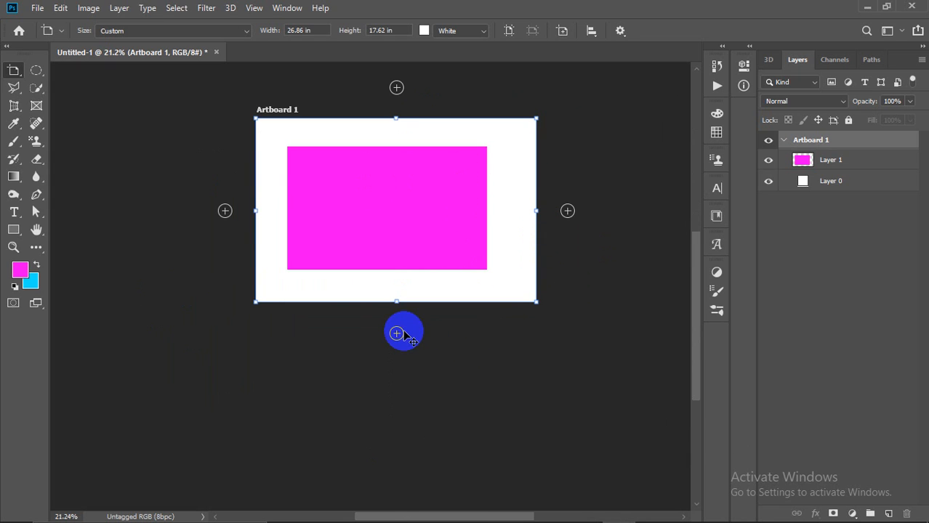
{"action": "left_click", "coordinate": [396, 335]}
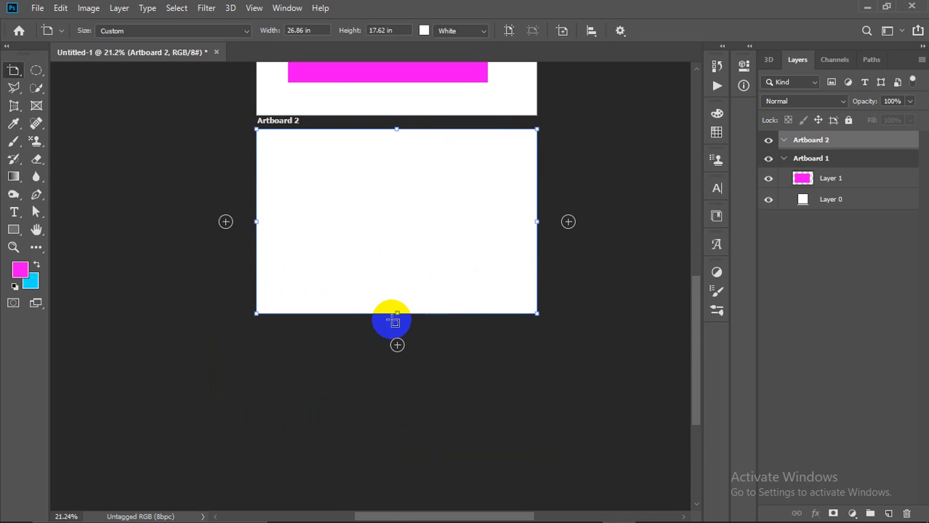
{"action": "scroll", "coordinate": [394, 318], "scroll_direction": "up", "scroll_amount": 2}
{"action": "scroll", "coordinate": [391, 321], "scroll_direction": "down", "scroll_amount": 1}
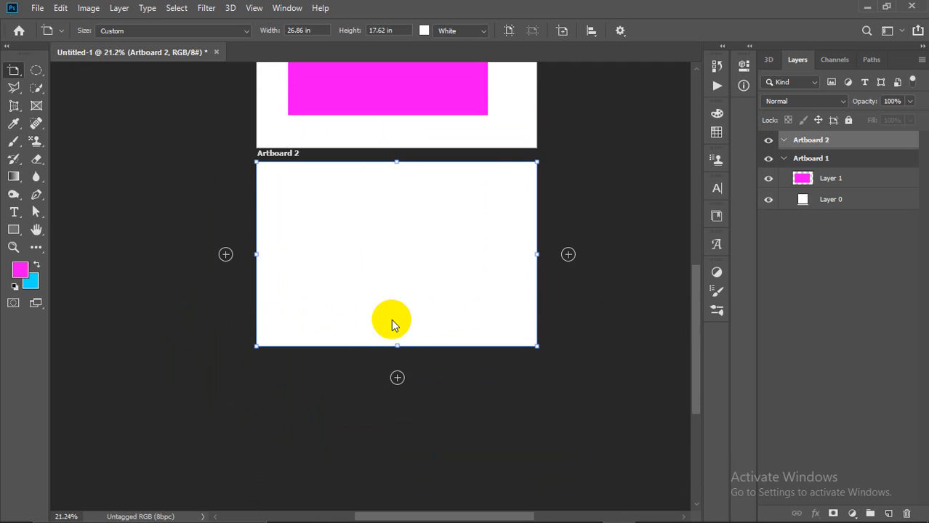
{"action": "left_click", "coordinate": [403, 380]}
Step: Undo the creation of both artboards
{"action": "scroll", "coordinate": [423, 281], "scroll_direction": "up", "scroll_amount": 4}
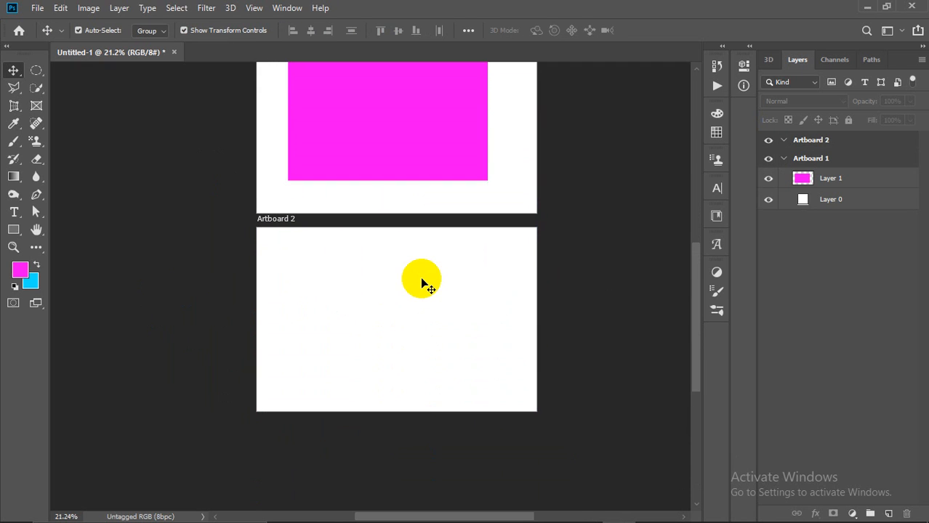
{"action": "key", "text": "ctrl+z"}
{"action": "key", "text": "ctrl+z"}
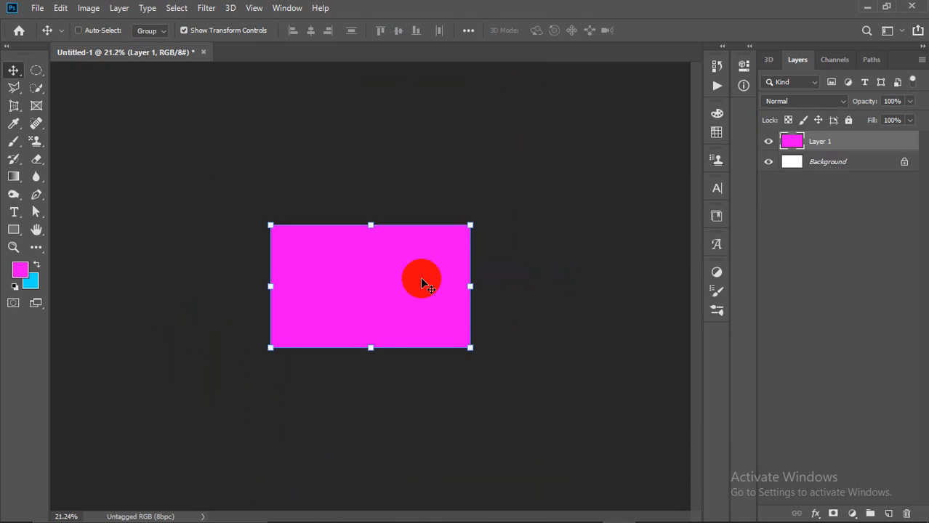
Step: Set a Crop tool frame around the whole magenta canvas and apply the crop
{"action": "key", "text": "ctrl+plus"}
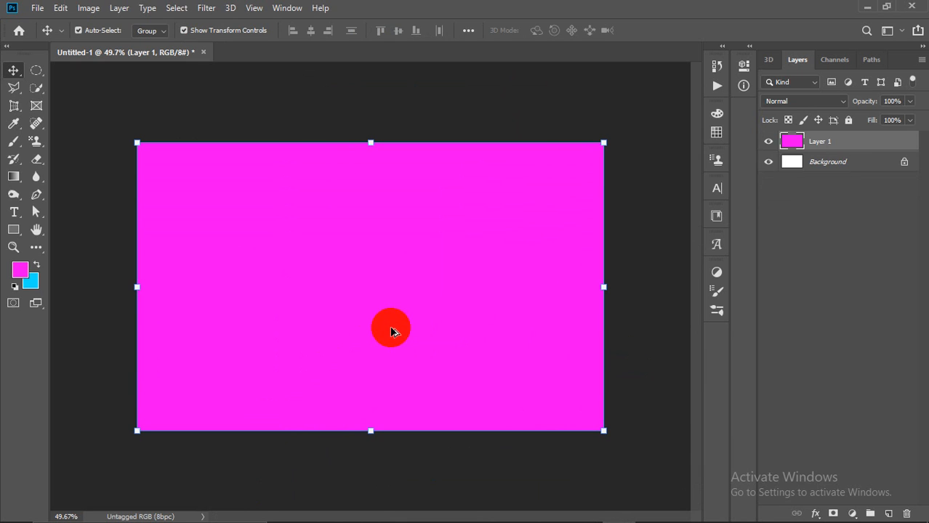
{"action": "left_click", "coordinate": [39, 88]}
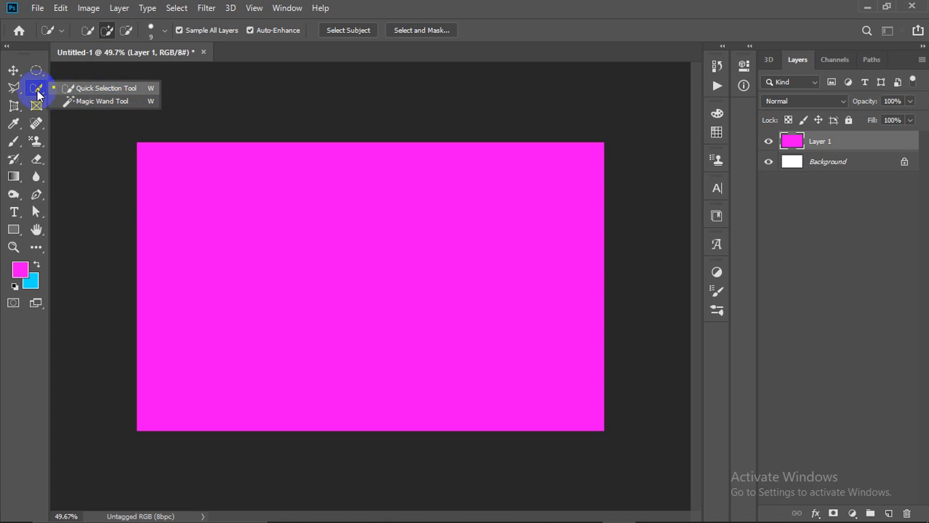
{"action": "left_click", "coordinate": [18, 107]}
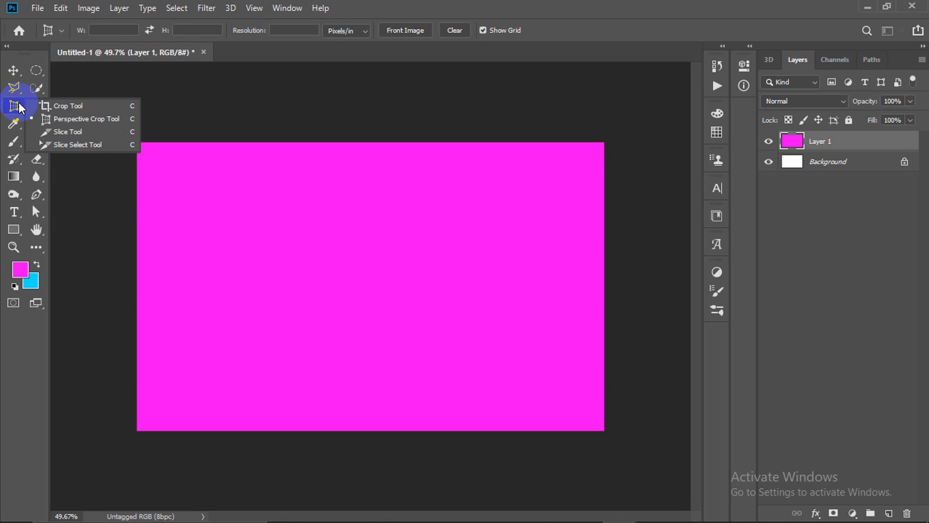
{"action": "left_click", "coordinate": [57, 107]}
{"action": "mouse_move", "coordinate": [140, 143]}
{"action": "left_mouse_down"}
{"action": "mouse_move", "coordinate": [276, 231]}
{"action": "mouse_move", "coordinate": [164, 197]}
{"action": "mouse_move", "coordinate": [136, 167]}
{"action": "mouse_move", "coordinate": [136, 142]}
{"action": "left_mouse_up"}
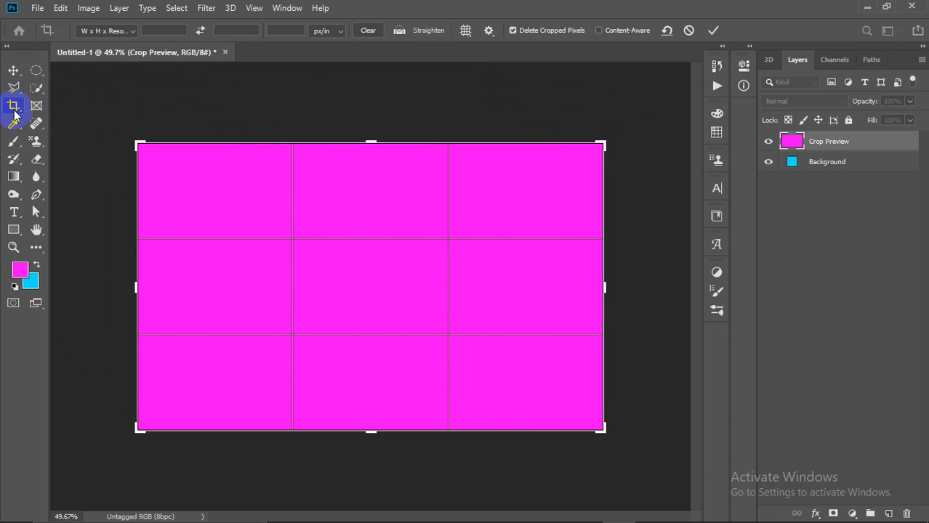
{"action": "left_click", "coordinate": [709, 30]}
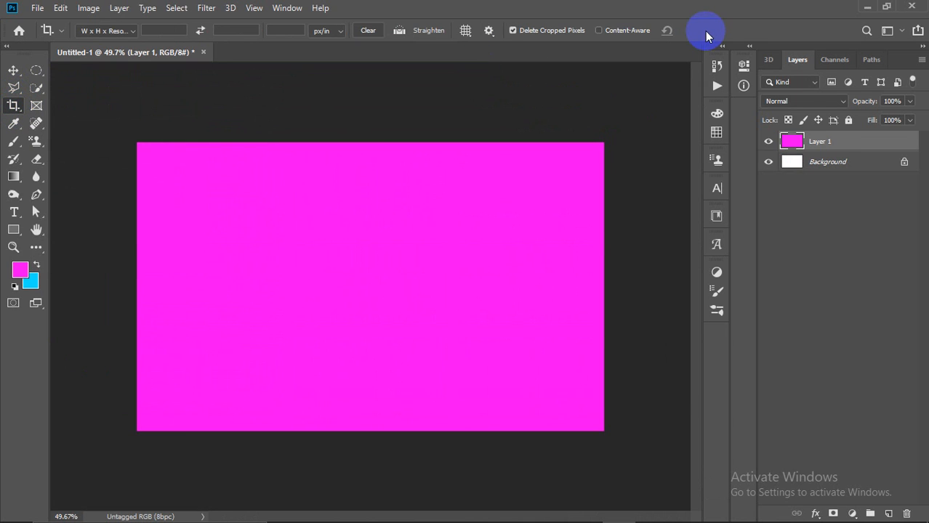
Step: Try a perspective crop over an irregular four-cornered area of the magenta canvas and undo it
{"action": "left_click_drag", "start_coordinate": [18, 109], "coordinate": [41, 128]}
{"action": "left_click", "coordinate": [202, 198]}
{"action": "left_click", "coordinate": [399, 159]}
{"action": "left_click", "coordinate": [426, 182]}
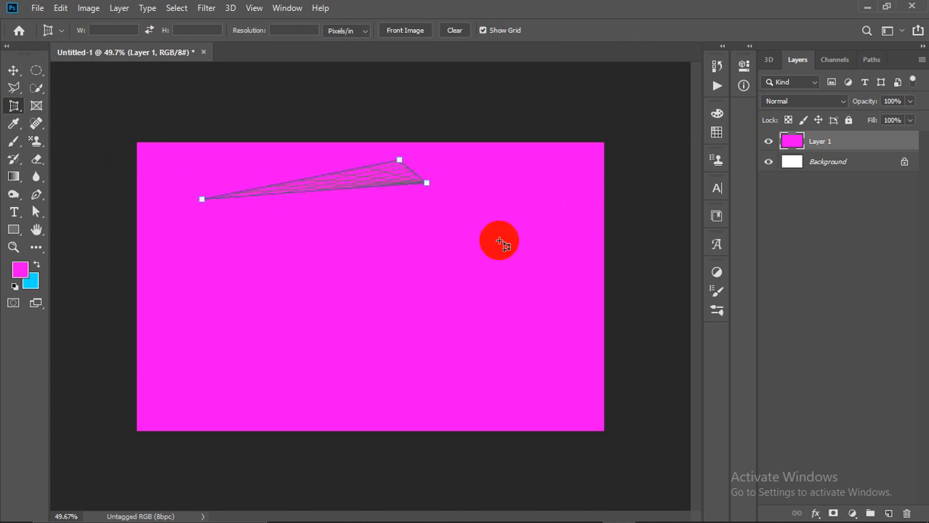
{"action": "left_click", "coordinate": [528, 357]}
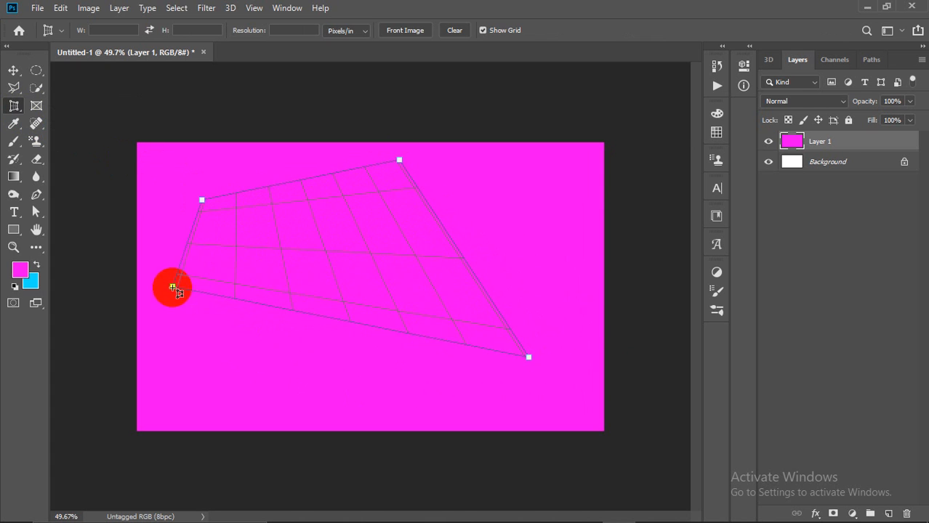
{"action": "left_click", "coordinate": [202, 277]}
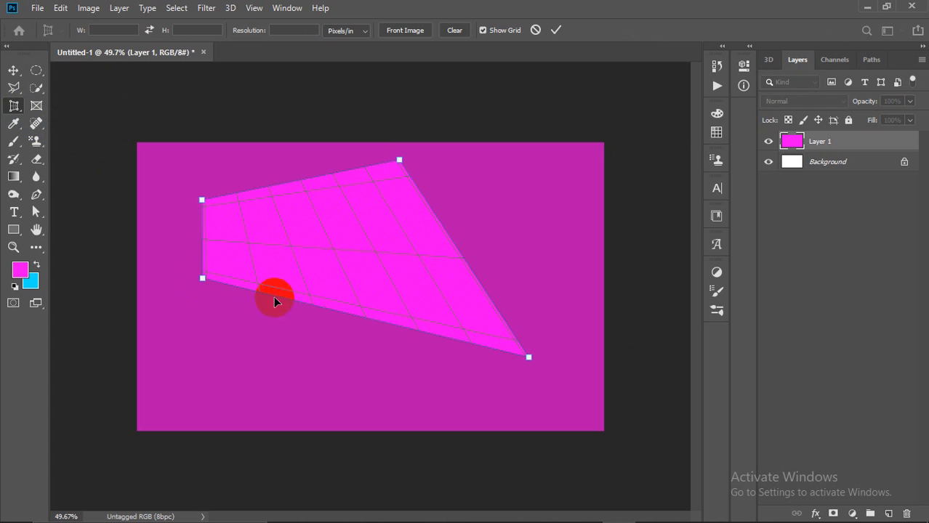
{"action": "left_click", "coordinate": [559, 29]}
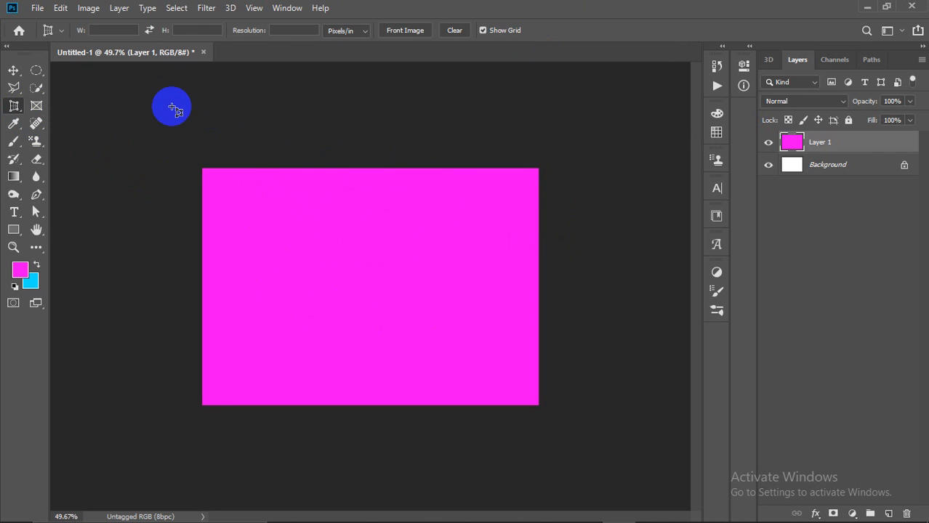
{"action": "key", "text": "ctrl+z"}
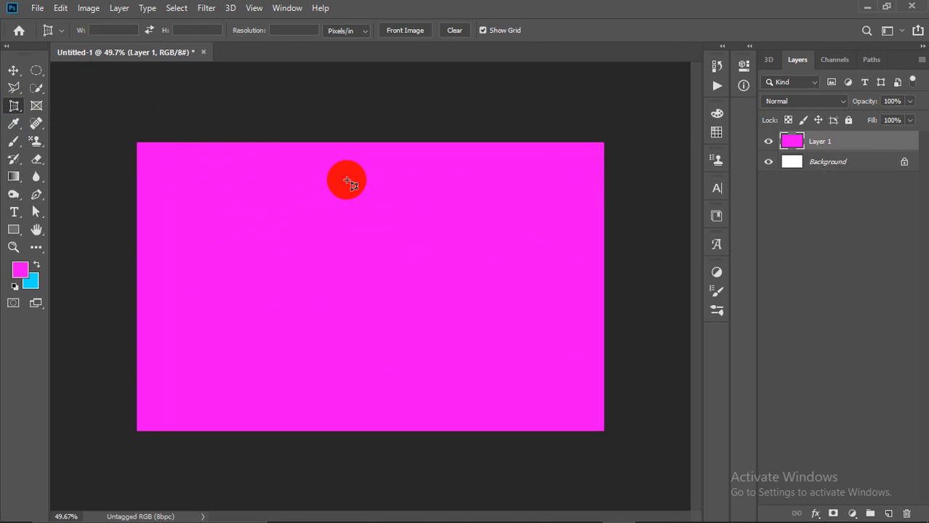
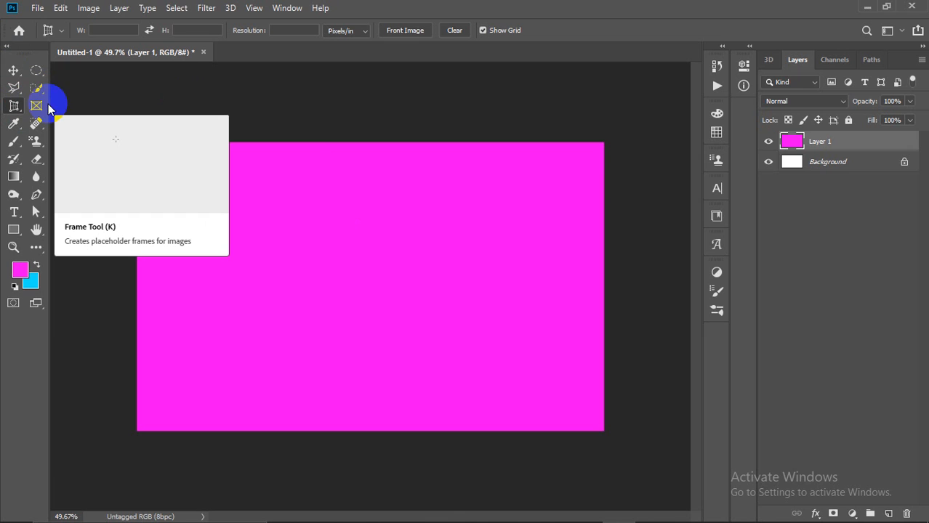
Step: Measure several nearly horizontal distances across the magenta canvas with the Ruler tool, finishing with the Move tool active
{"action": "left_click", "coordinate": [36, 123]}
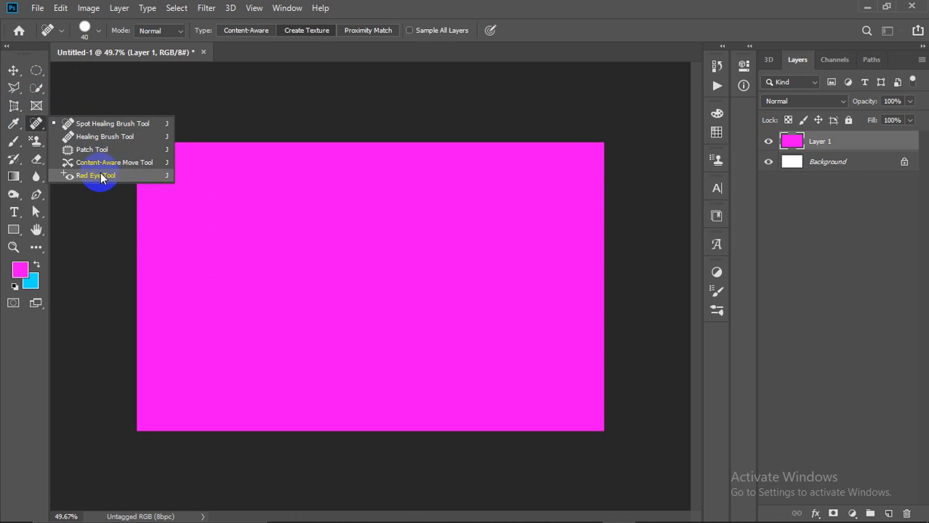
{"action": "left_click_drag", "start_coordinate": [14, 122], "coordinate": [61, 129]}
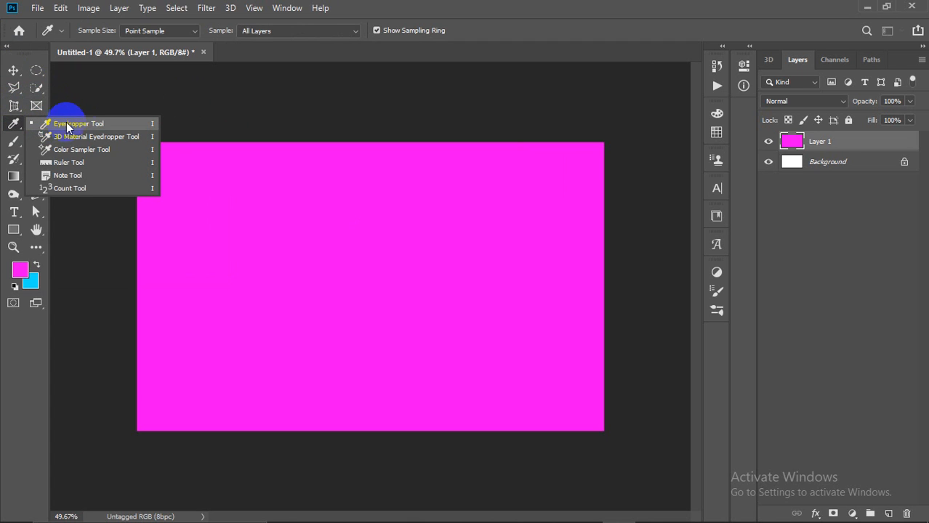
{"action": "left_click_drag", "start_coordinate": [75, 130], "coordinate": [70, 161]}
{"action": "left_click_drag", "start_coordinate": [183, 197], "coordinate": [516, 198]}
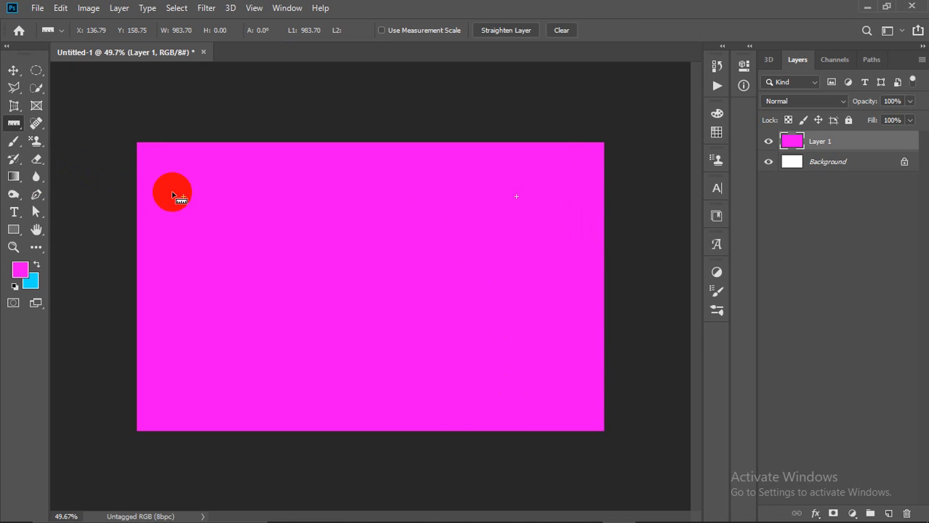
{"action": "left_click_drag", "start_coordinate": [320, 200], "coordinate": [181, 194]}
{"action": "mouse_move", "coordinate": [215, 248]}
{"action": "left_mouse_down"}
{"action": "mouse_move", "coordinate": [463, 268]}
{"action": "mouse_move", "coordinate": [521, 246]}
{"action": "left_mouse_up"}
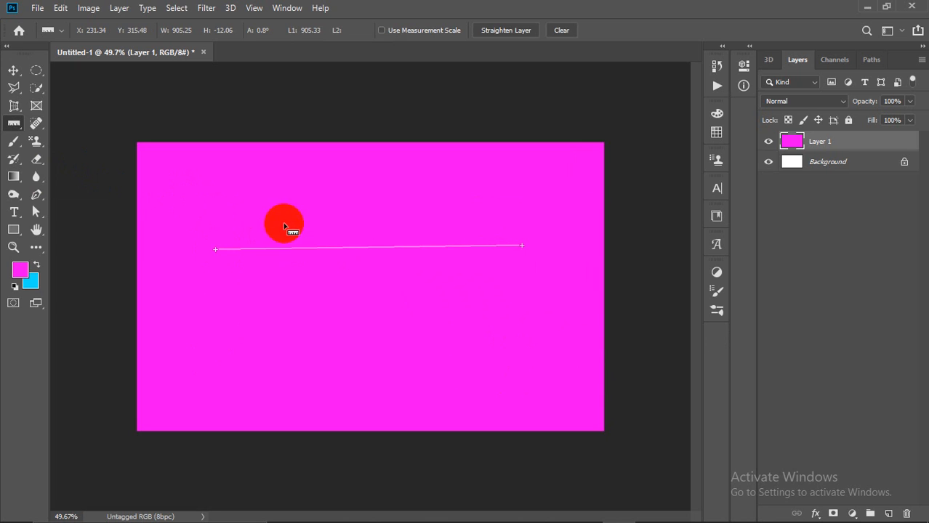
{"action": "mouse_move", "coordinate": [269, 230]}
{"action": "left_mouse_down"}
{"action": "mouse_move", "coordinate": [287, 238]}
{"action": "mouse_move", "coordinate": [545, 234]}
{"action": "mouse_move", "coordinate": [542, 254]}
{"action": "left_mouse_up"}
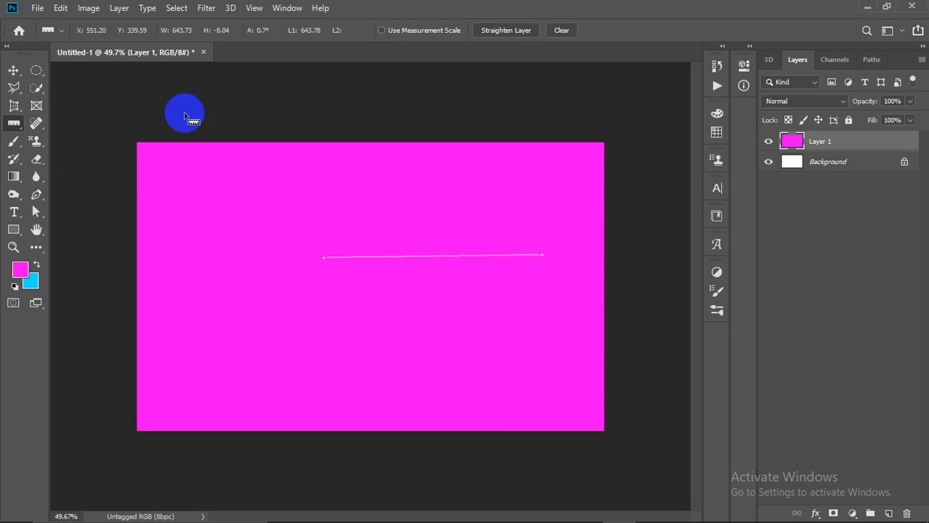
{"action": "left_click", "coordinate": [13, 70]}
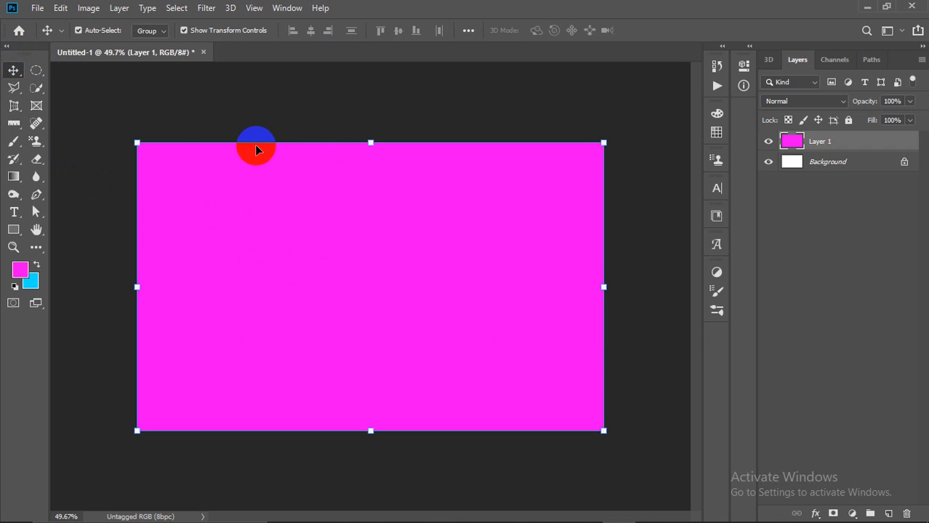
Step: Place a note in the upper-left area of the magenta canvas with the text "fgsfdgfdgfdgs"
{"action": "left_click", "coordinate": [13, 124]}
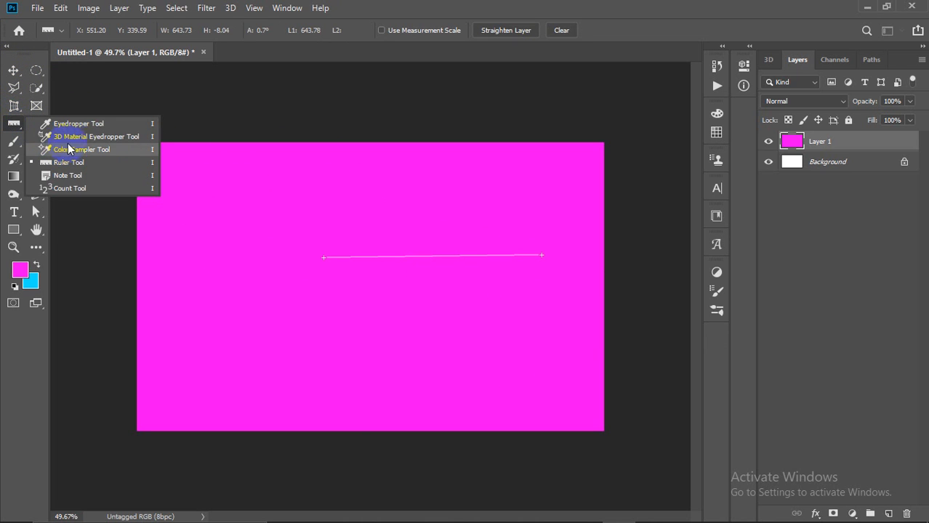
{"action": "left_click", "coordinate": [68, 178]}
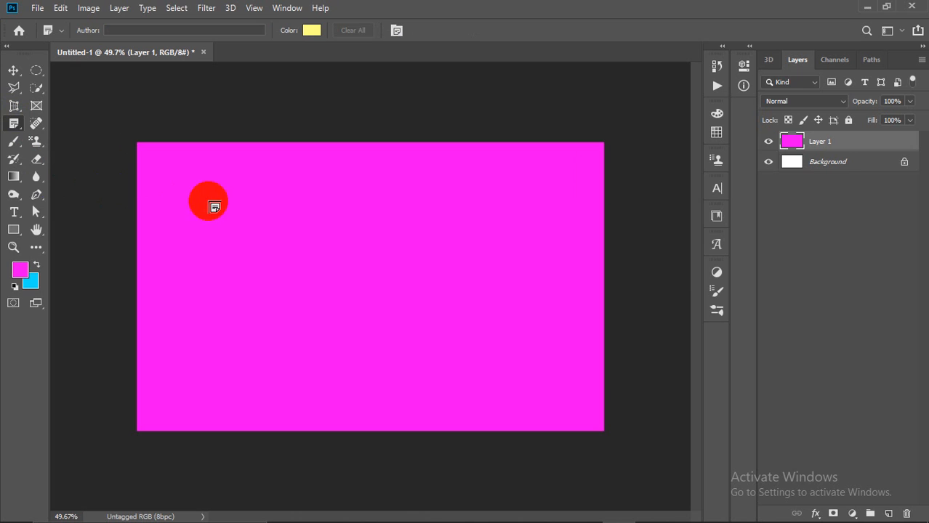
{"action": "left_click", "coordinate": [220, 204]}
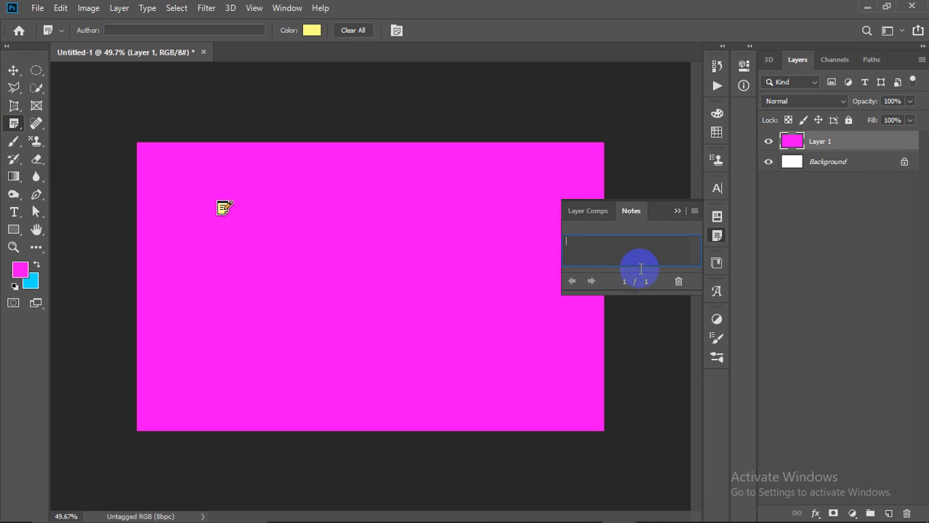
{"action": "type", "text": "fgsfdgfdgfdgs"}
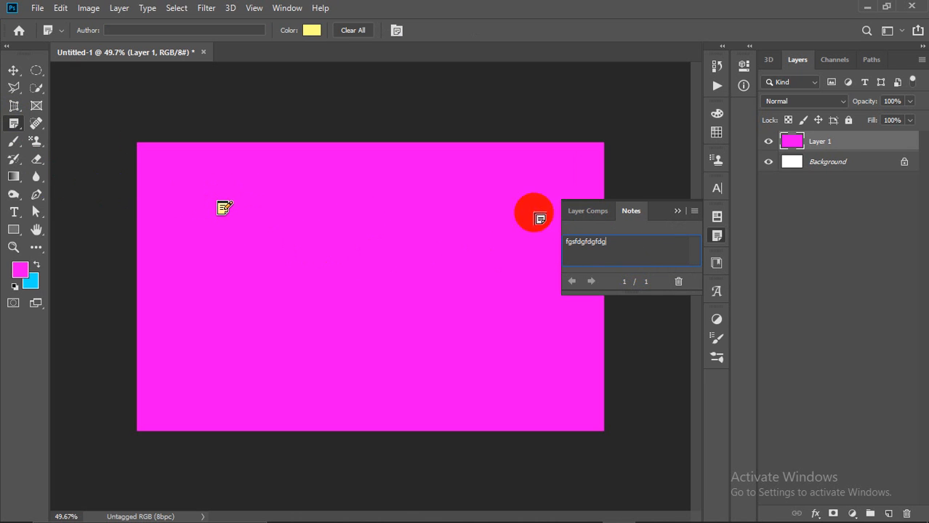
{"action": "left_click", "coordinate": [12, 70]}
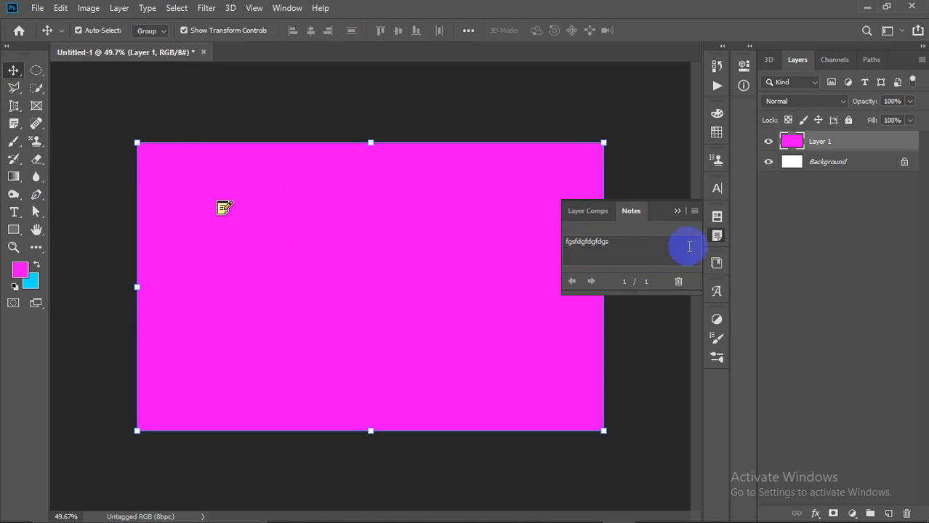
{"action": "left_click", "coordinate": [678, 211]}
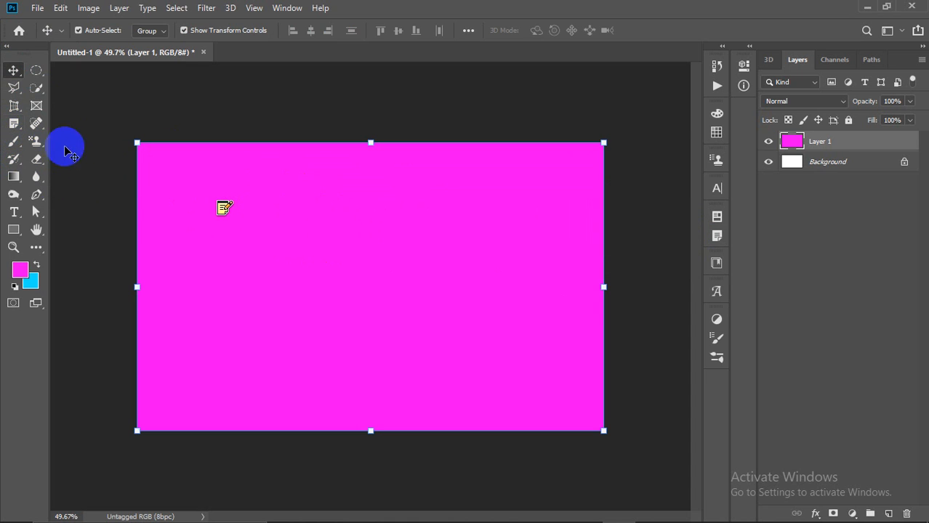
Step: Change the note's color to black (000000)
{"action": "left_click", "coordinate": [13, 124]}
{"action": "left_click", "coordinate": [221, 206]}
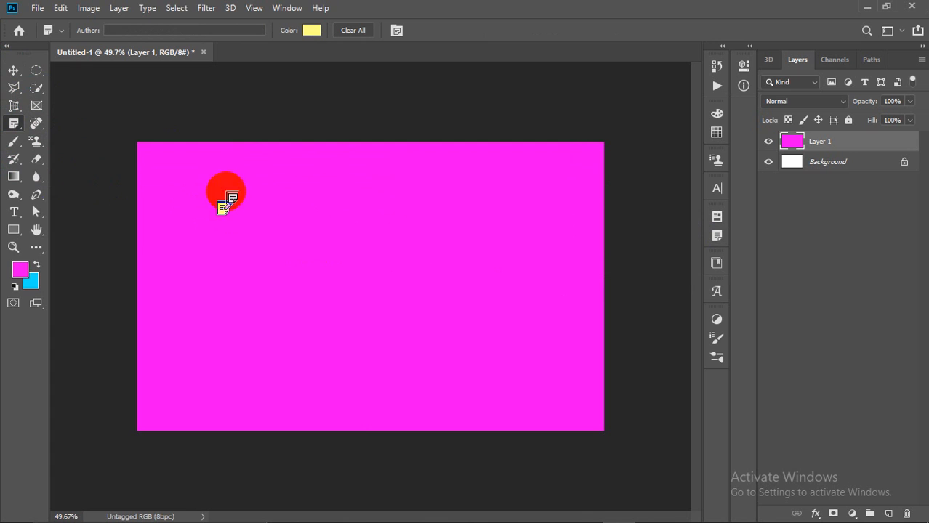
{"action": "left_click", "coordinate": [310, 35]}
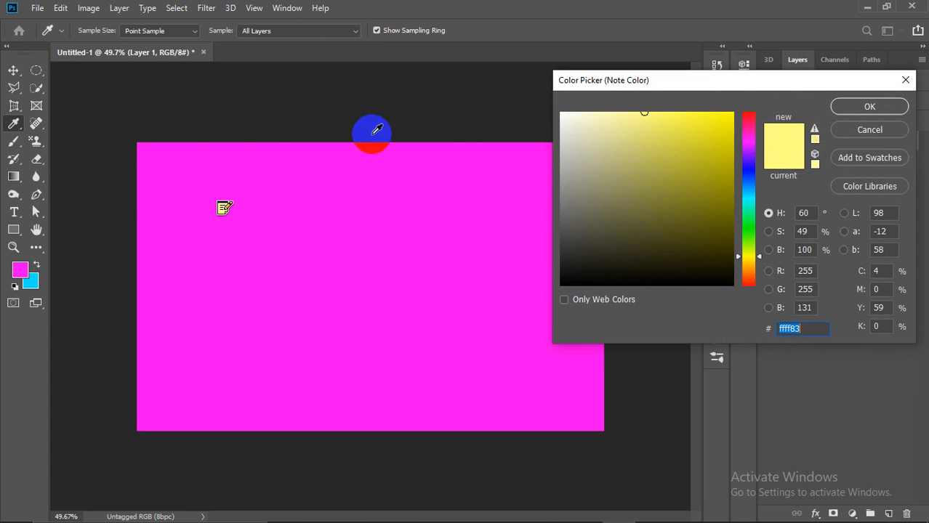
{"action": "left_click", "coordinate": [696, 135]}
{"action": "left_click_drag", "start_coordinate": [687, 182], "coordinate": [533, 312]}
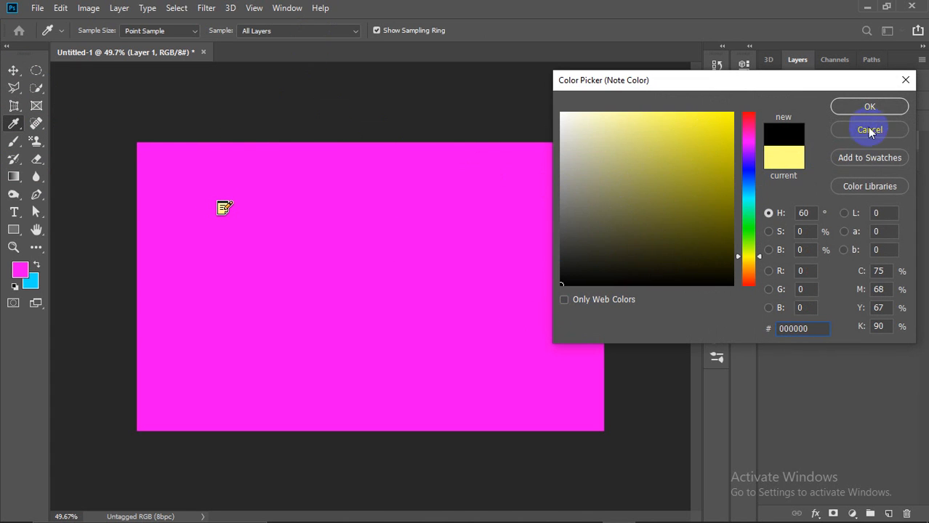
{"action": "left_click", "coordinate": [857, 106]}
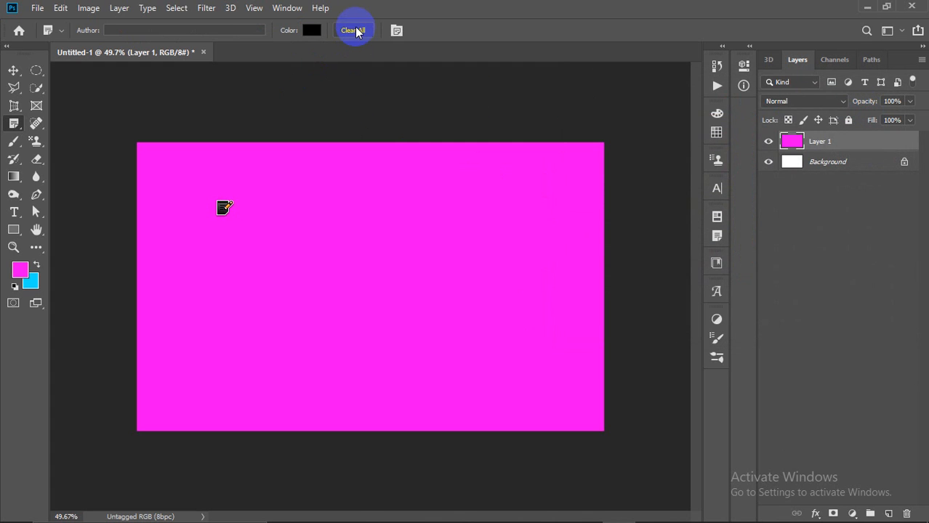
Step: Review the black note's text and delete the note from the canvas
{"action": "left_click", "coordinate": [398, 31]}
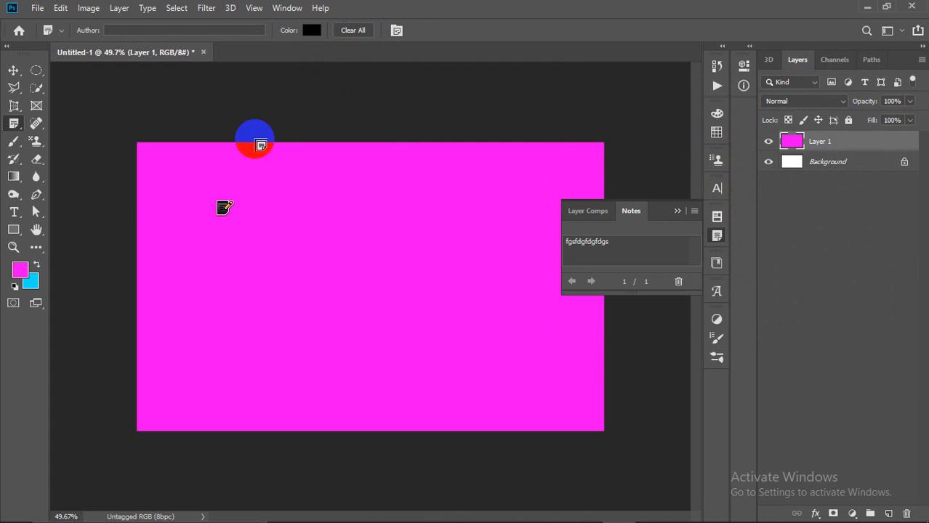
{"action": "double_click", "coordinate": [611, 244]}
{"action": "left_click", "coordinate": [676, 212]}
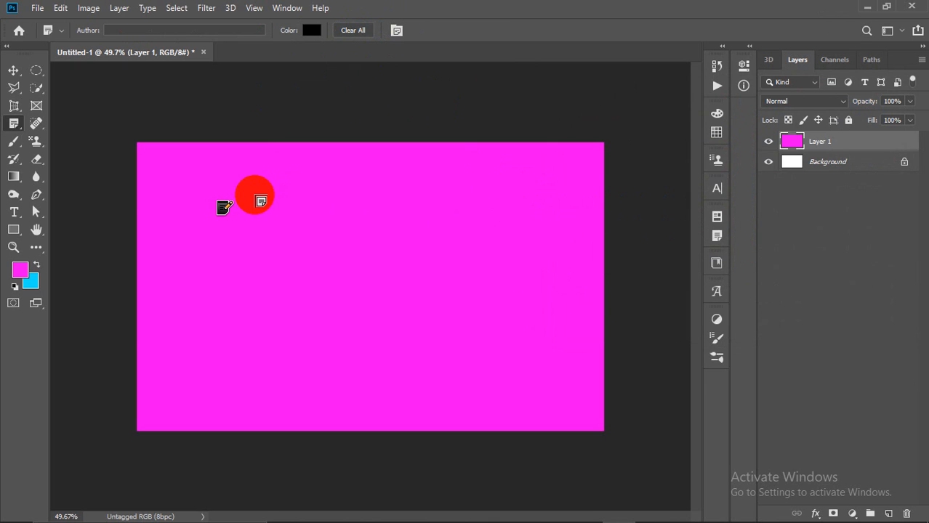
{"action": "key", "text": "ctrl+a"}
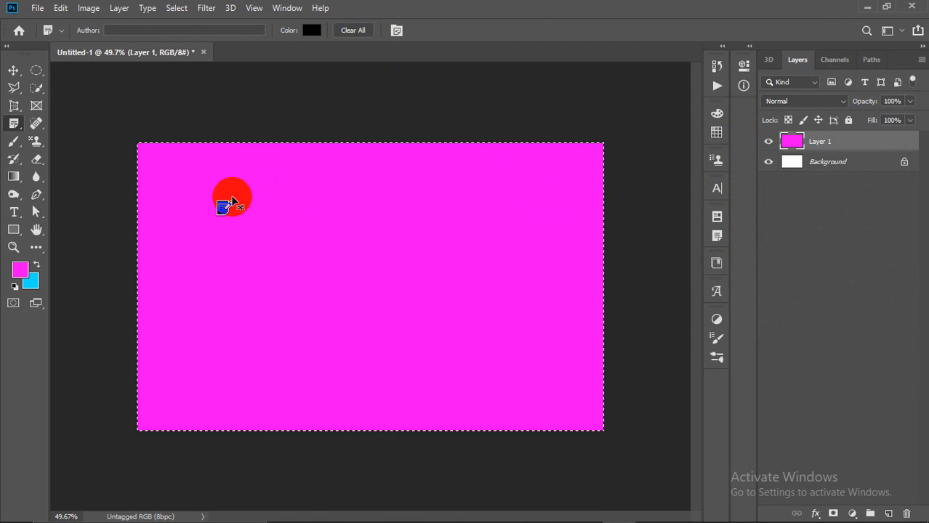
{"action": "key", "text": "Delete"}
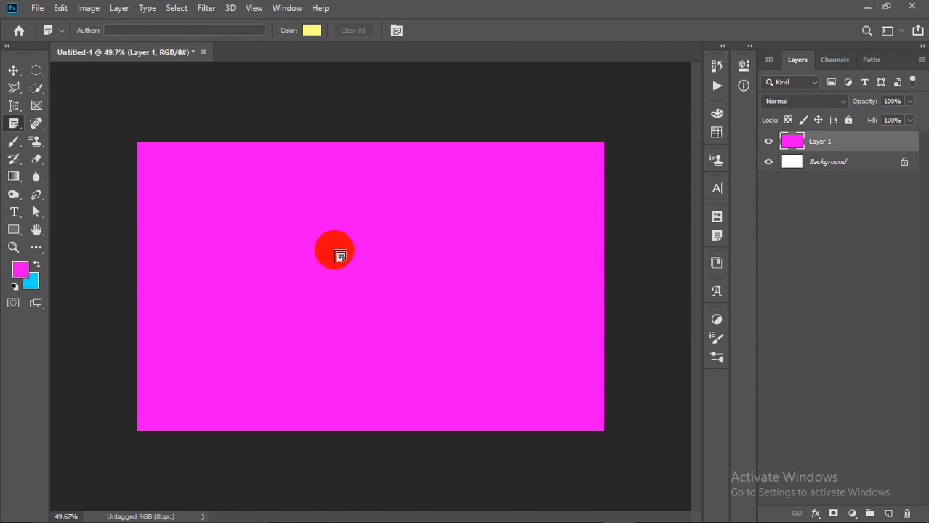
Step: Place a new note near the canvas's upper edge, right of center, and enter a person's name as its text
{"action": "left_click", "coordinate": [14, 129]}
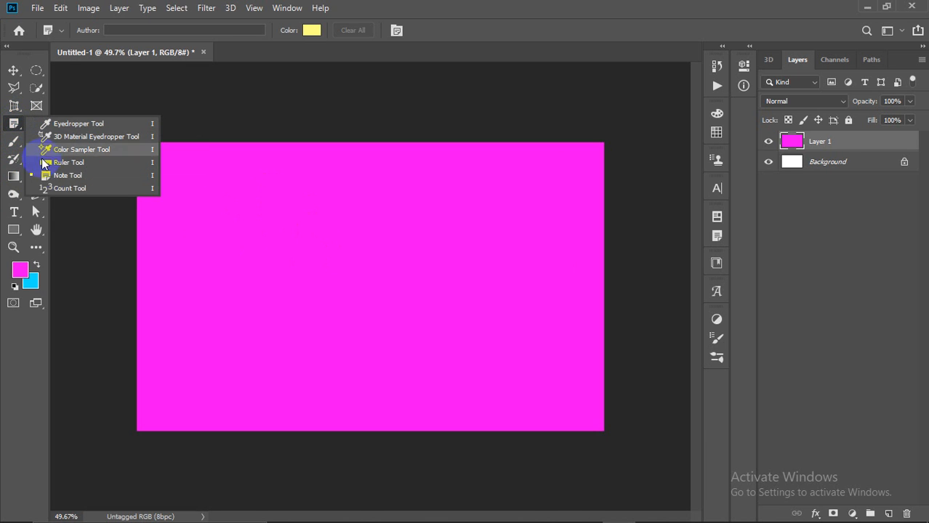
{"action": "left_click", "coordinate": [59, 180]}
{"action": "left_click", "coordinate": [450, 163]}
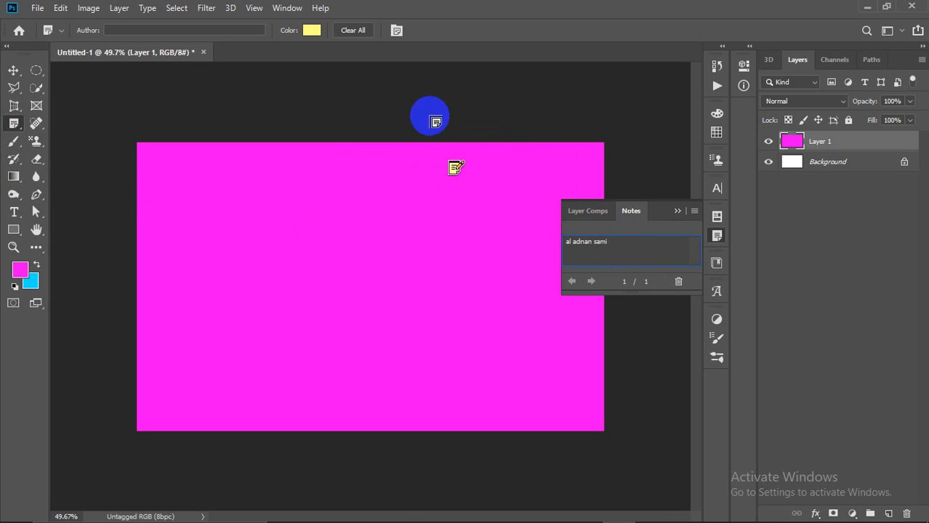
{"action": "left_click", "coordinate": [675, 211]}
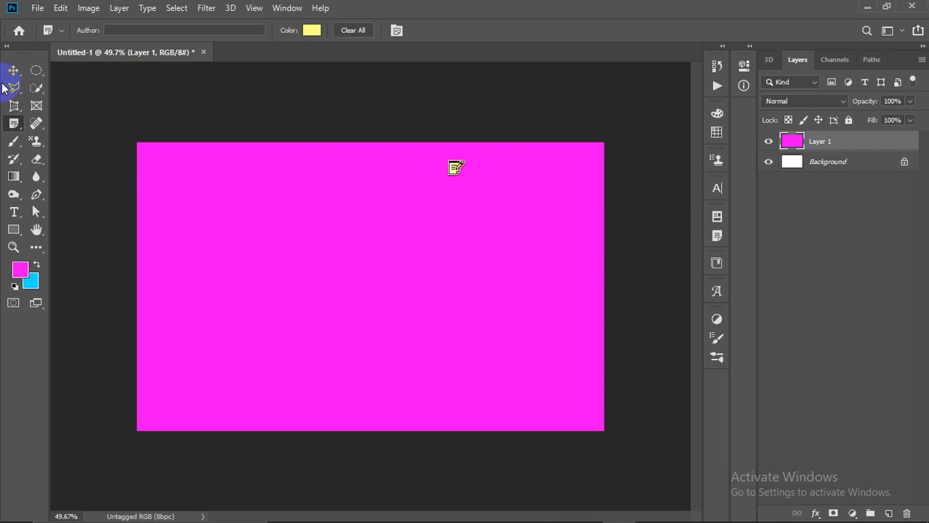
Step: Reopen the note's text and add a second, empty note near the right edge of the canvas
{"action": "left_click", "coordinate": [397, 31]}
{"action": "left_click", "coordinate": [594, 242]}
{"action": "left_click", "coordinate": [538, 231]}
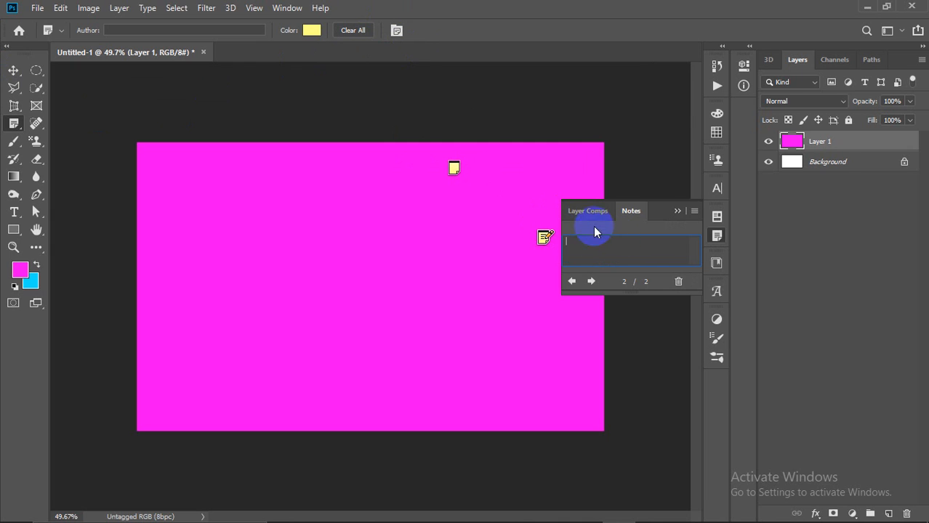
Step: Close the note text editor and undo the placement of both notes on the canvas
{"action": "left_click", "coordinate": [680, 212]}
{"action": "key", "text": "ctrl+z"}
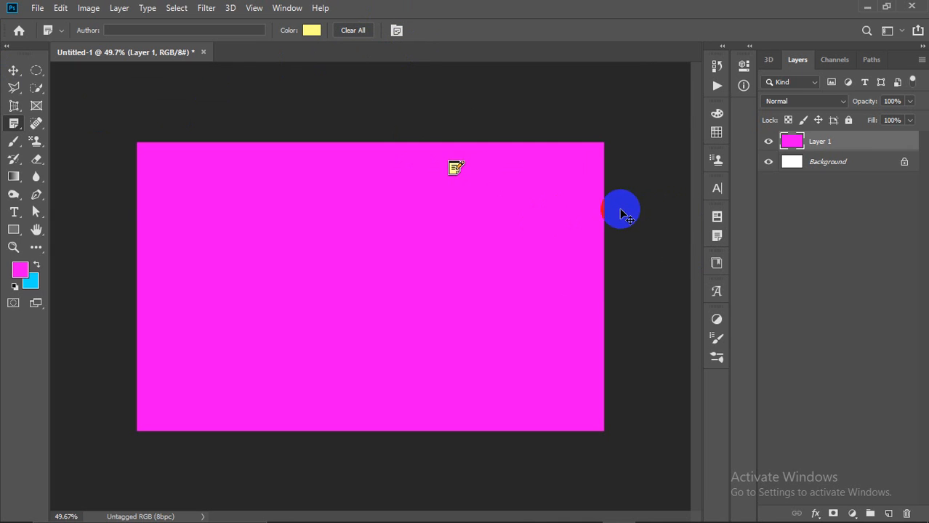
{"action": "left_click", "coordinate": [539, 199], "text": "ctrl"}
{"action": "key", "text": "ctrl+z"}
Step: Place a series of numbered Count tool markers scattered across the magenta canvas
{"action": "left_click_drag", "start_coordinate": [24, 131], "coordinate": [60, 188]}
{"action": "left_click", "coordinate": [170, 195]}
{"action": "left_click", "coordinate": [280, 195]}
{"action": "left_click", "coordinate": [407, 195]}
{"action": "left_click", "coordinate": [319, 276]}
{"action": "left_click", "coordinate": [463, 281]}
{"action": "left_click", "coordinate": [425, 371]}
{"action": "left_click", "coordinate": [223, 348]}
{"action": "left_click", "coordinate": [211, 271]}
{"action": "left_click", "coordinate": [214, 222]}
{"action": "left_click", "coordinate": [304, 229]}
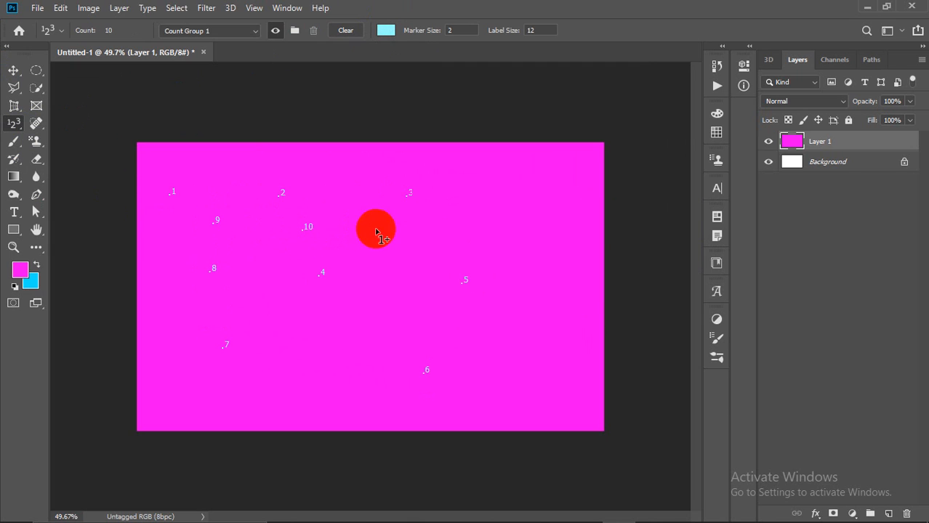
{"action": "left_click", "coordinate": [377, 228]}
{"action": "left_click", "coordinate": [412, 296]}
{"action": "left_click", "coordinate": [520, 213]}
{"action": "left_click", "coordinate": [496, 161]}
{"action": "left_click", "coordinate": [328, 173]}
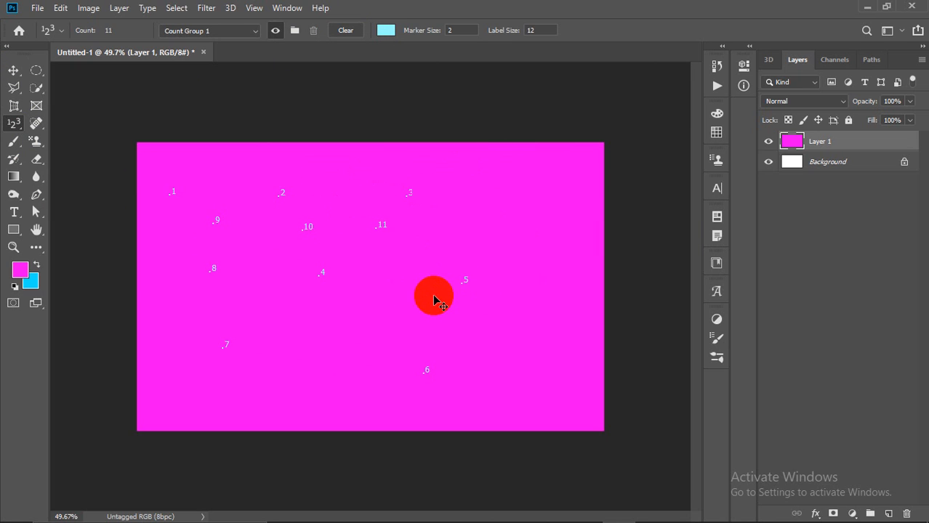
Step: Undo all the count markers placed on the canvas
{"action": "key", "text": "ctrl+z"}
{"action": "key", "text": "ctrl+z"}
{"action": "key", "text": "ctrl+z"}
{"action": "key", "text": "ctrl+z"}
{"action": "key", "text": "ctrl+z"}
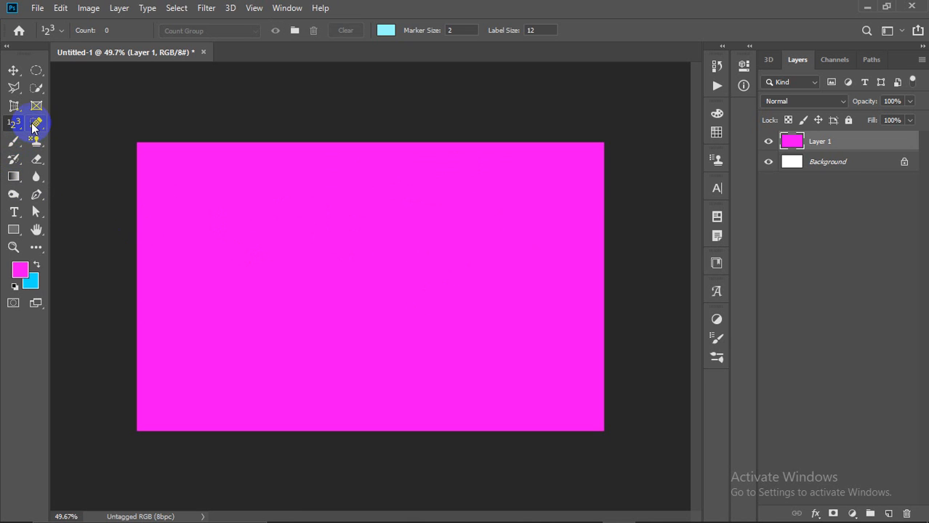
Step: Look through the tools grouped with the Brush Tool and with the Clone Stamp and Pattern Stamp tools
{"action": "left_click", "coordinate": [21, 144]}
{"action": "mouse_move", "coordinate": [27, 146]}
{"action": "left_mouse_down"}
{"action": "mouse_move", "coordinate": [61, 154]}
{"action": "mouse_move", "coordinate": [60, 143]}
{"action": "left_mouse_up"}
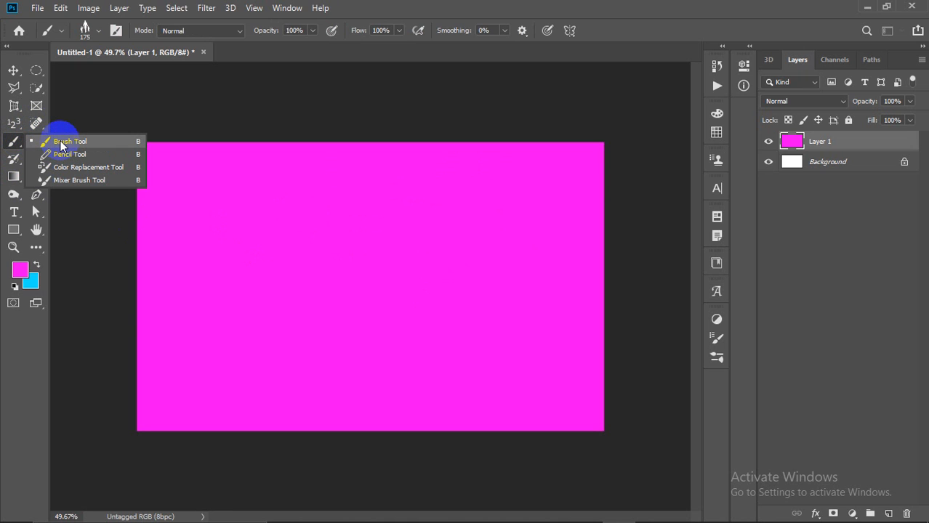
{"action": "mouse_move", "coordinate": [61, 144]}
{"action": "left_mouse_down"}
{"action": "mouse_move", "coordinate": [38, 143]}
{"action": "mouse_move", "coordinate": [76, 148]}
{"action": "mouse_move", "coordinate": [86, 163]}
{"action": "left_mouse_up"}
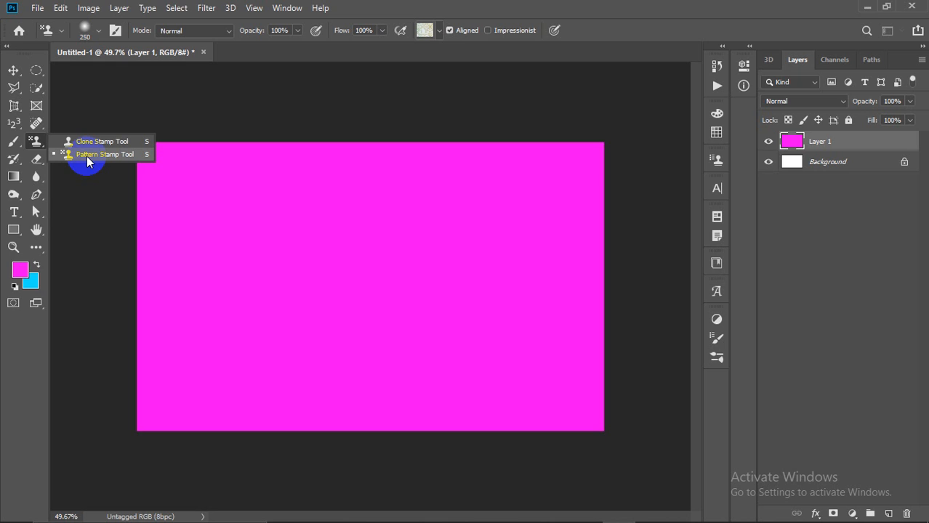
{"action": "mouse_move", "coordinate": [86, 160]}
{"action": "left_mouse_down"}
{"action": "mouse_move", "coordinate": [37, 153]}
{"action": "mouse_move", "coordinate": [41, 161]}
{"action": "mouse_move", "coordinate": [115, 161]}
{"action": "mouse_move", "coordinate": [126, 175]}
{"action": "mouse_move", "coordinate": [90, 190]}
{"action": "mouse_move", "coordinate": [123, 186]}
{"action": "mouse_move", "coordinate": [26, 166]}
{"action": "mouse_move", "coordinate": [64, 160]}
{"action": "mouse_move", "coordinate": [65, 186]}
{"action": "mouse_move", "coordinate": [66, 173]}
{"action": "mouse_move", "coordinate": [15, 157]}
{"action": "mouse_move", "coordinate": [63, 163]}
{"action": "mouse_move", "coordinate": [68, 181]}
{"action": "mouse_move", "coordinate": [66, 155]}
{"action": "left_mouse_up"}
Step: Try History Brush strokes across the middle of Layer 1 with the Background layer hidden, and restore the solid magenta fill
{"action": "mouse_move", "coordinate": [201, 175]}
{"action": "left_mouse_down"}
{"action": "mouse_move", "coordinate": [258, 251]}
{"action": "mouse_move", "coordinate": [270, 252]}
{"action": "left_mouse_up"}
{"action": "key", "text": "ctrl+z"}
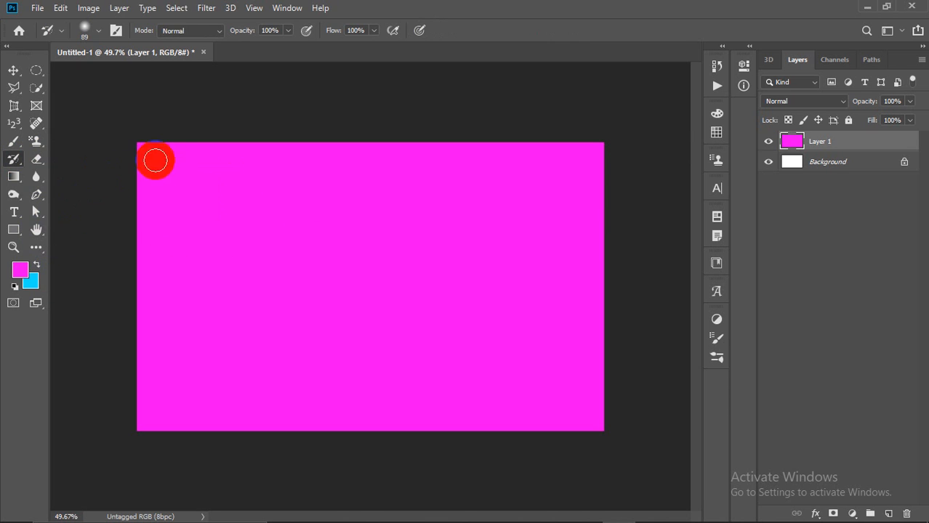
{"action": "mouse_move", "coordinate": [283, 192]}
{"action": "left_mouse_down"}
{"action": "mouse_move", "coordinate": [346, 242]}
{"action": "mouse_move", "coordinate": [212, 288]}
{"action": "mouse_move", "coordinate": [487, 258]}
{"action": "mouse_move", "coordinate": [288, 329]}
{"action": "mouse_move", "coordinate": [226, 376]}
{"action": "mouse_move", "coordinate": [527, 347]}
{"action": "left_mouse_up"}
{"action": "left_click", "coordinate": [769, 162]}
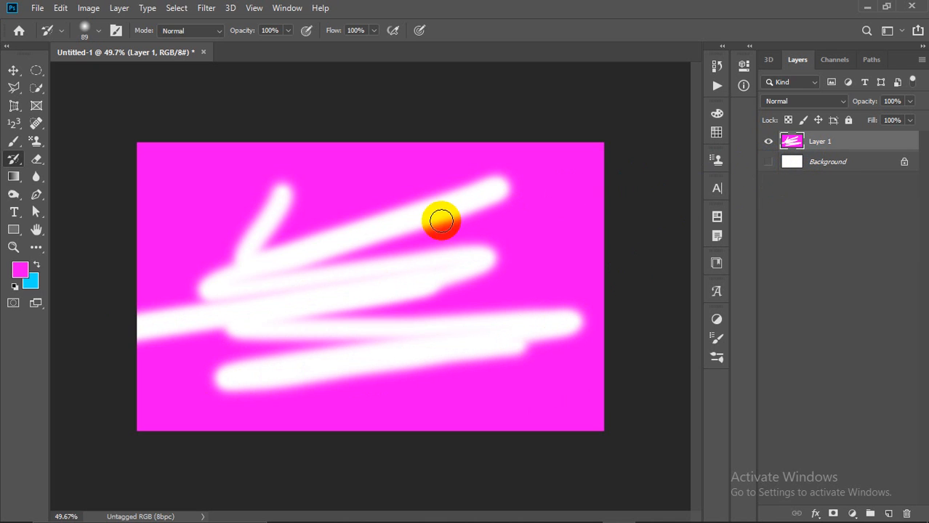
{"action": "mouse_move", "coordinate": [378, 197]}
{"action": "left_mouse_down"}
{"action": "mouse_move", "coordinate": [602, 151]}
{"action": "mouse_move", "coordinate": [623, 124]}
{"action": "mouse_move", "coordinate": [543, 137]}
{"action": "left_mouse_up"}
{"action": "key", "text": "ctrl+z"}
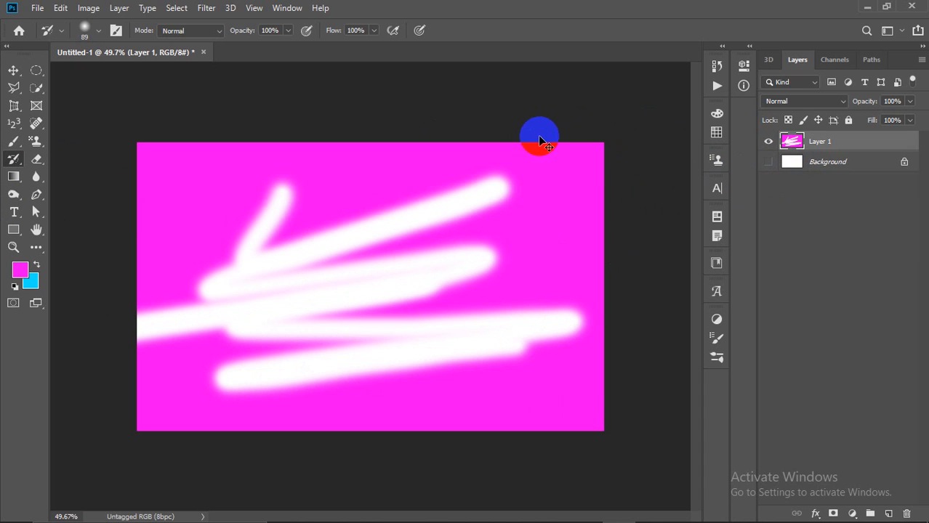
{"action": "key", "text": "alt+BackSpace"}
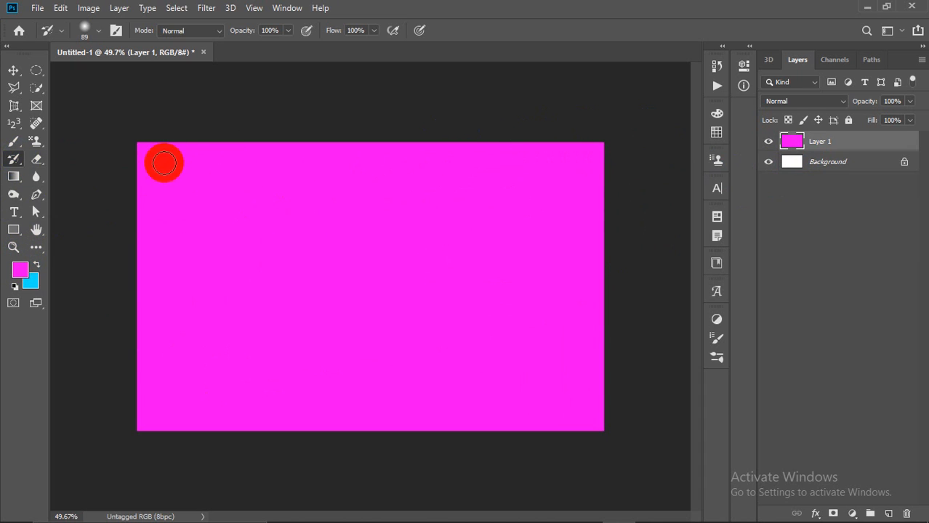
Step: Try painting back the upper part of the magenta layer with the History Brush, and undo the strokes
{"action": "mouse_move", "coordinate": [148, 148]}
{"action": "left_mouse_down"}
{"action": "mouse_move", "coordinate": [487, 141]}
{"action": "mouse_move", "coordinate": [533, 151]}
{"action": "left_mouse_up"}
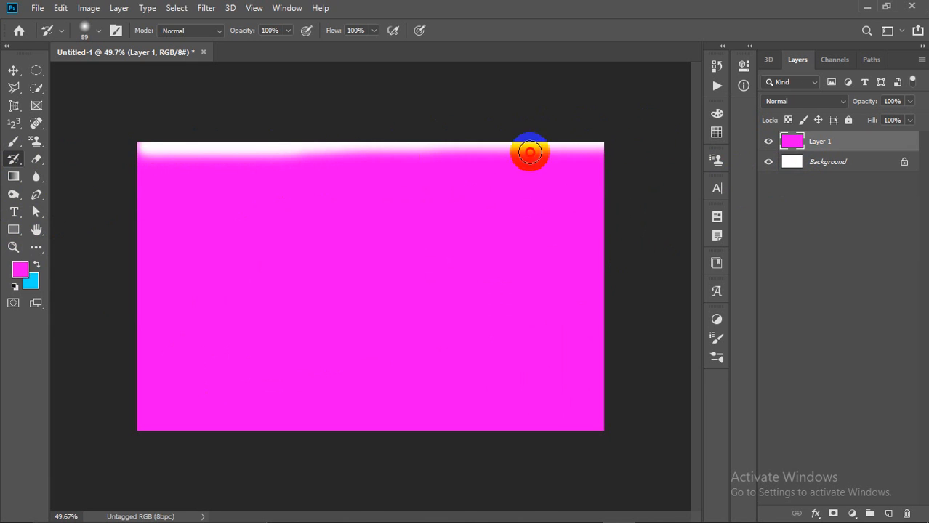
{"action": "mouse_move", "coordinate": [32, 162]}
{"action": "left_mouse_down"}
{"action": "mouse_move", "coordinate": [705, 161]}
{"action": "mouse_move", "coordinate": [11, 191]}
{"action": "mouse_move", "coordinate": [600, 191]}
{"action": "mouse_move", "coordinate": [4, 192]}
{"action": "mouse_move", "coordinate": [78, 211]}
{"action": "mouse_move", "coordinate": [744, 168]}
{"action": "mouse_move", "coordinate": [139, 175]}
{"action": "left_mouse_up"}
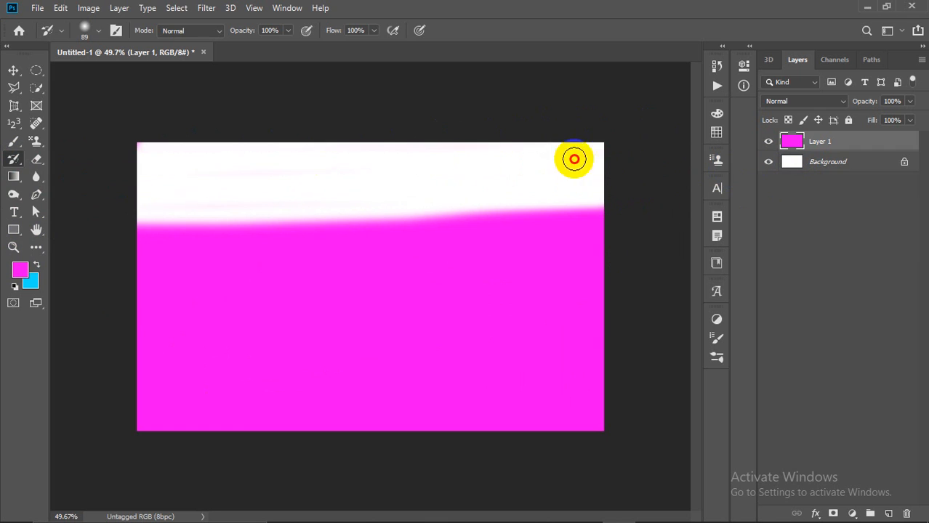
{"action": "left_click_drag", "start_coordinate": [381, 180], "coordinate": [9, 227]}
{"action": "key", "text": "ctrl+z"}
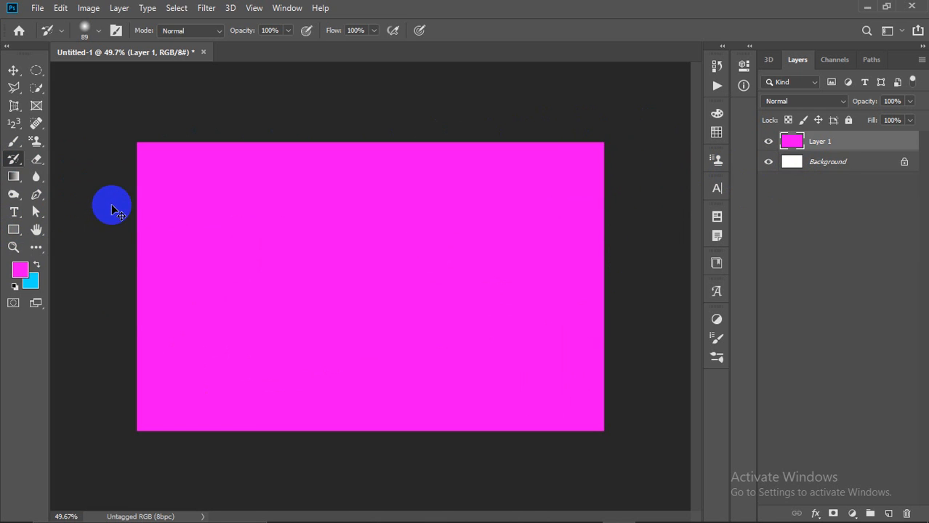
Step: Look through the Eraser, Gradient, Dodge/Burn/Sponge and Blur tool groups, finishing with the Blur Tool active
{"action": "left_click", "coordinate": [36, 161]}
{"action": "left_click", "coordinate": [13, 176]}
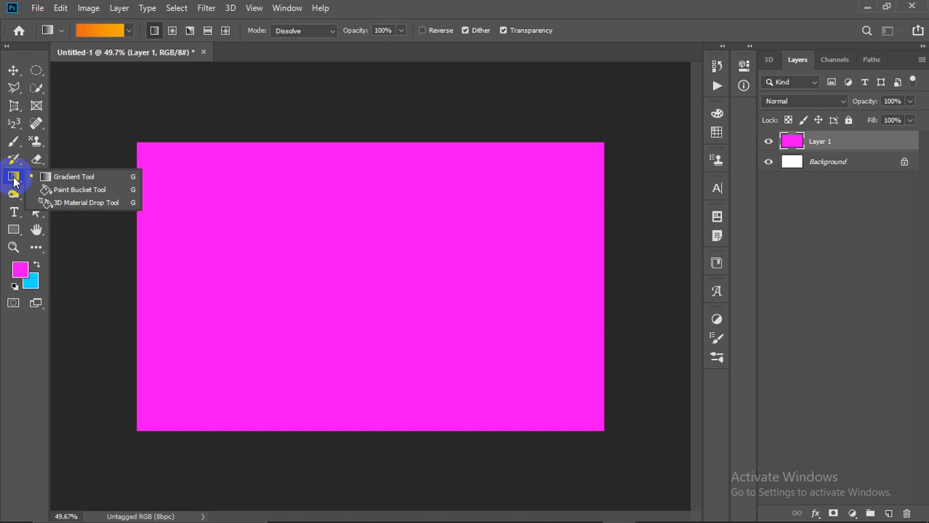
{"action": "left_click", "coordinate": [14, 181]}
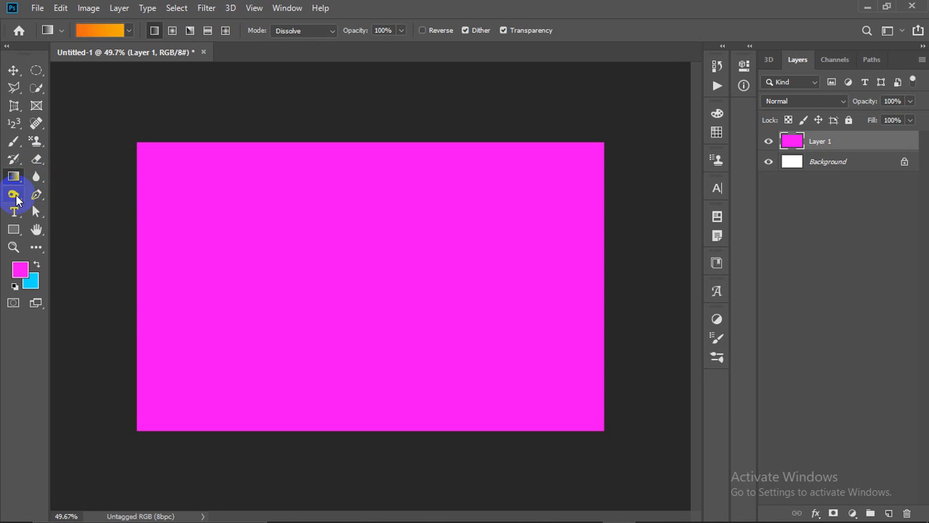
{"action": "left_click", "coordinate": [16, 196]}
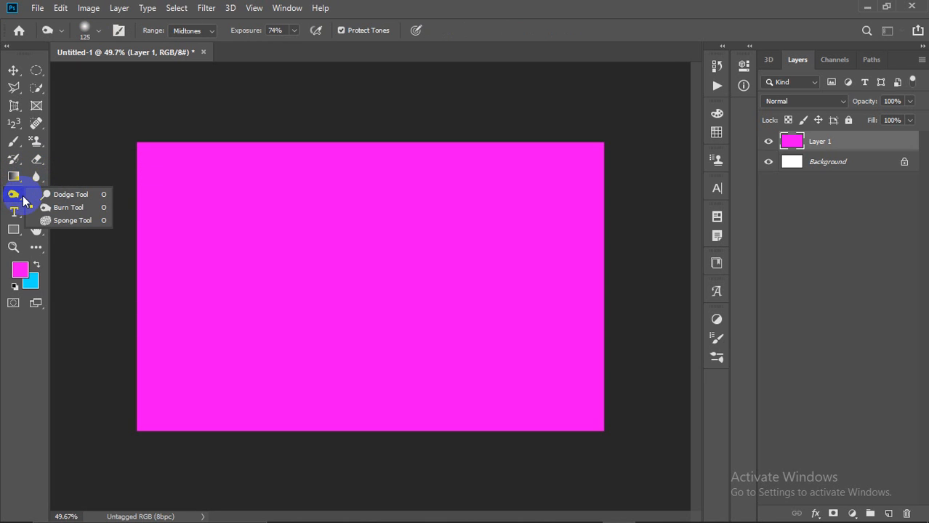
{"action": "left_click", "coordinate": [35, 178]}
{"action": "left_click_drag", "start_coordinate": [35, 178], "coordinate": [86, 180]}
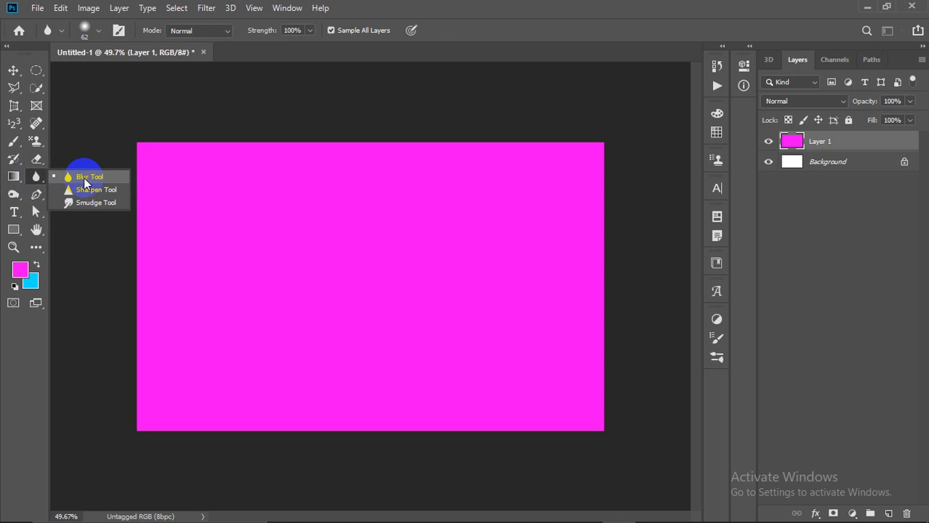
{"action": "left_click_drag", "start_coordinate": [86, 181], "coordinate": [91, 174]}
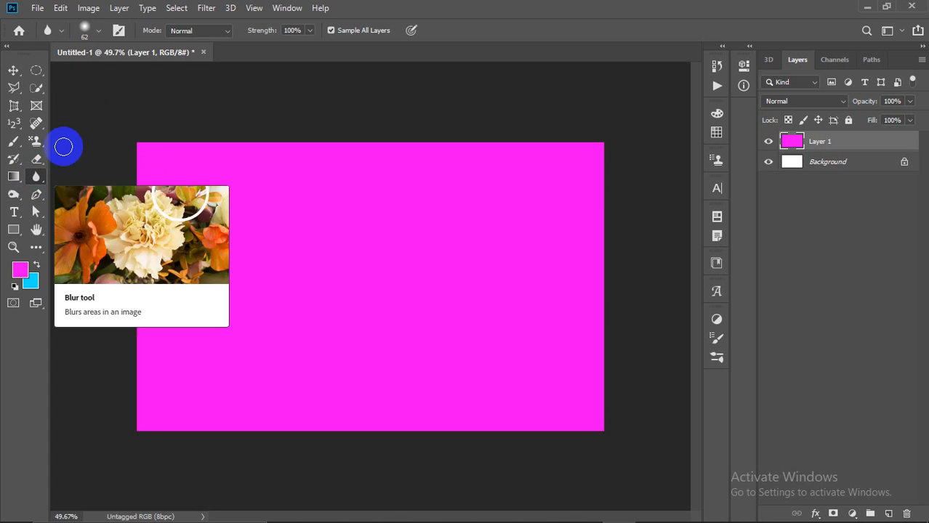
Step: Open the photo we-buy-houses-in-south-bend-indiana.jpg from the evan folder on the Desktop
{"action": "left_click", "coordinate": [36, 8]}
{"action": "left_click", "coordinate": [50, 36]}
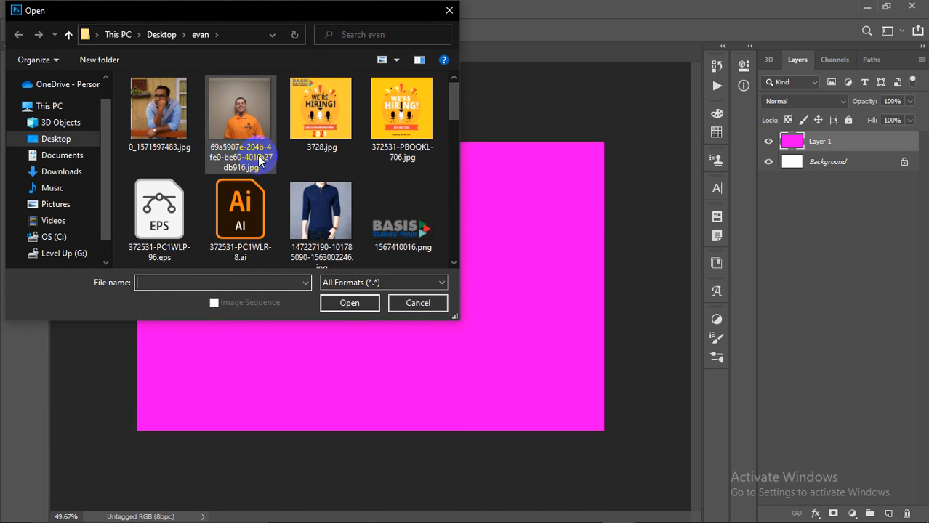
{"action": "scroll", "coordinate": [325, 189], "scroll_direction": "down", "scroll_amount": 2}
{"action": "scroll", "coordinate": [324, 189], "scroll_direction": "down", "scroll_amount": 5}
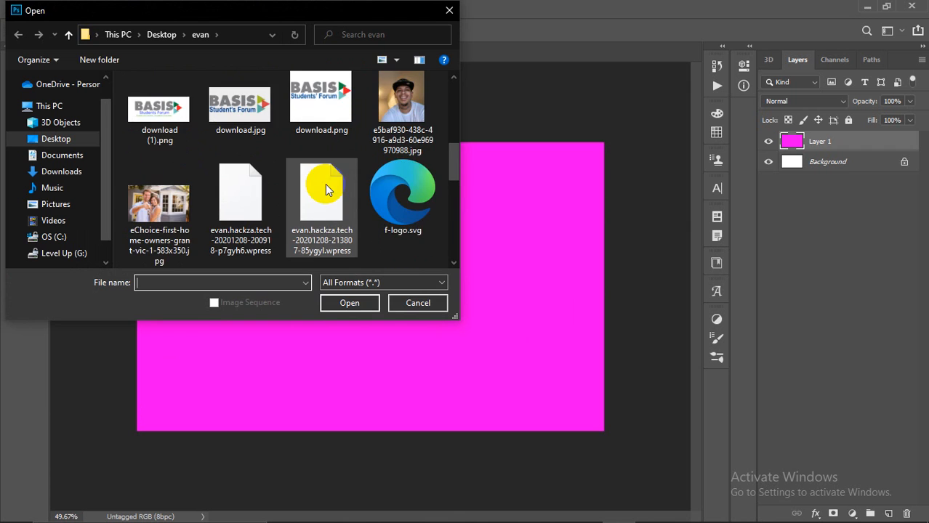
{"action": "scroll", "coordinate": [326, 189], "scroll_direction": "down", "scroll_amount": 3}
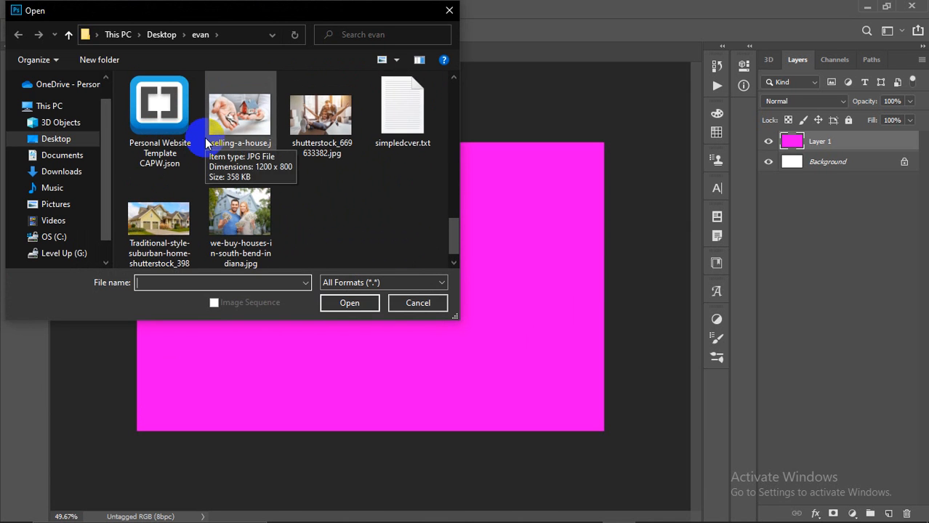
{"action": "left_click", "coordinate": [240, 207]}
{"action": "left_click", "coordinate": [350, 303]}
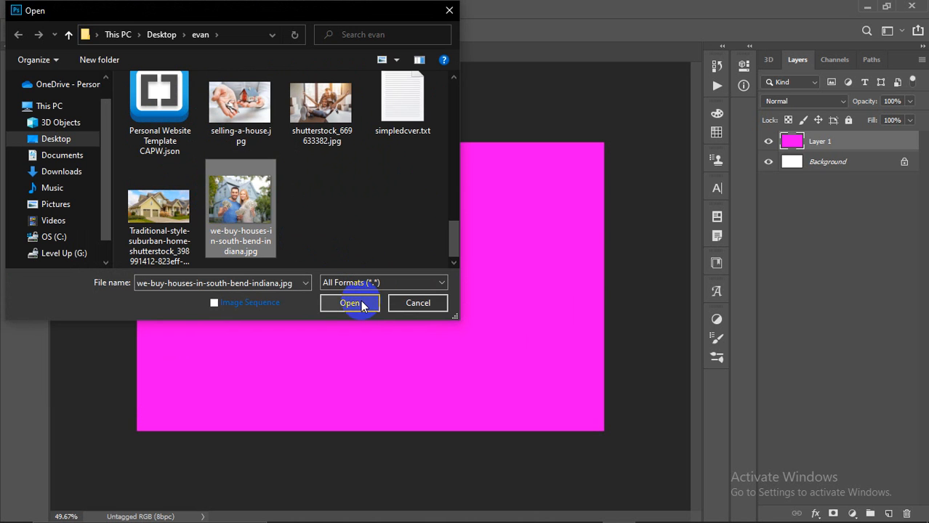
Step: Unlock the photo's Background layer to turn it into a regular layer
{"action": "key", "text": "ctrl+minus"}
{"action": "key", "text": "ctrl+plus"}
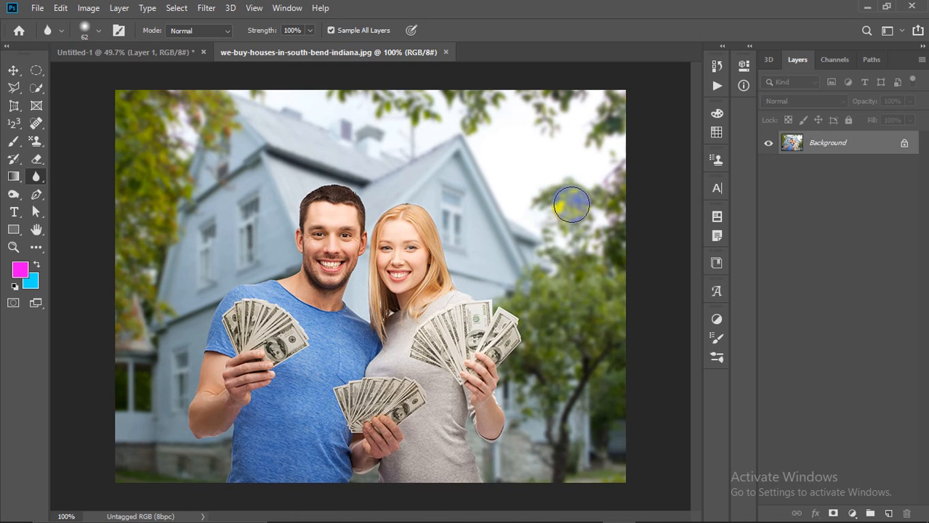
{"action": "scroll", "coordinate": [575, 204], "scroll_direction": "down", "scroll_amount": 1}
{"action": "left_click", "coordinate": [906, 145]}
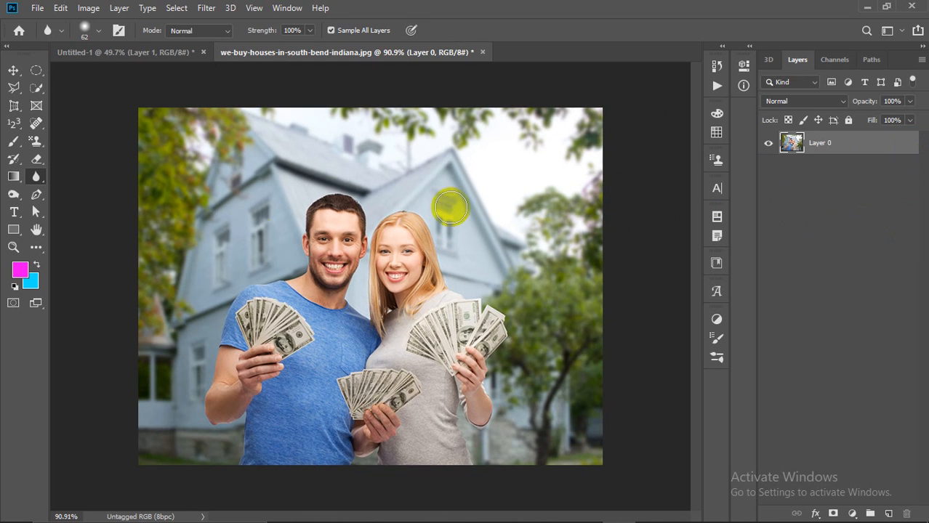
Step: Select the couple and the money they hold with the Quick Selection Tool
{"action": "left_click", "coordinate": [43, 88]}
{"action": "left_click", "coordinate": [77, 90]}
{"action": "mouse_move", "coordinate": [309, 212]}
{"action": "left_mouse_down"}
{"action": "mouse_move", "coordinate": [334, 246]}
{"action": "mouse_move", "coordinate": [316, 286]}
{"action": "mouse_move", "coordinate": [299, 312]}
{"action": "mouse_move", "coordinate": [243, 338]}
{"action": "mouse_move", "coordinate": [228, 403]}
{"action": "mouse_move", "coordinate": [228, 335]}
{"action": "mouse_move", "coordinate": [247, 295]}
{"action": "mouse_move", "coordinate": [274, 313]}
{"action": "mouse_move", "coordinate": [313, 373]}
{"action": "mouse_move", "coordinate": [311, 415]}
{"action": "mouse_move", "coordinate": [296, 448]}
{"action": "mouse_move", "coordinate": [348, 395]}
{"action": "mouse_move", "coordinate": [370, 436]}
{"action": "mouse_move", "coordinate": [398, 392]}
{"action": "mouse_move", "coordinate": [409, 327]}
{"action": "mouse_move", "coordinate": [395, 238]}
{"action": "mouse_move", "coordinate": [405, 221]}
{"action": "mouse_move", "coordinate": [423, 233]}
{"action": "mouse_move", "coordinate": [470, 331]}
{"action": "mouse_move", "coordinate": [474, 412]}
{"action": "mouse_move", "coordinate": [485, 326]}
{"action": "left_mouse_up"}
{"action": "key", "text": "ctrl+d"}
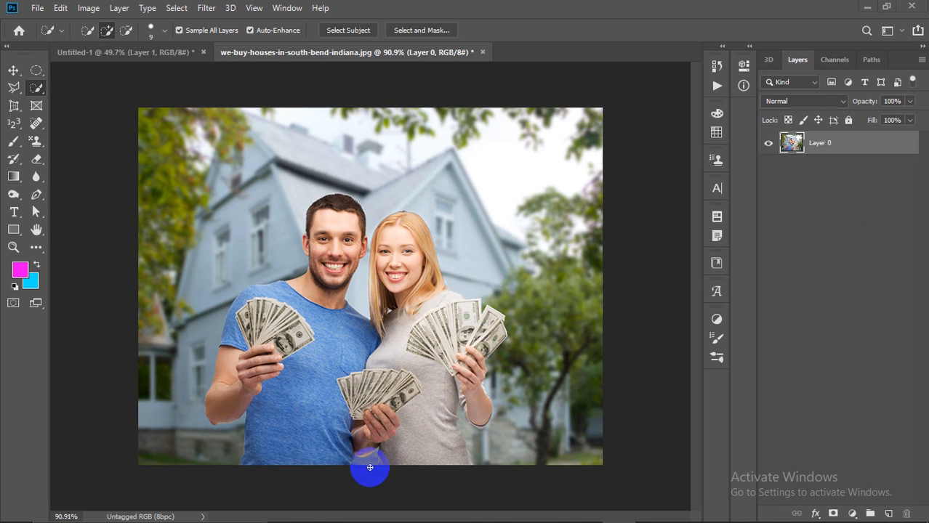
{"action": "key", "text": "super"}
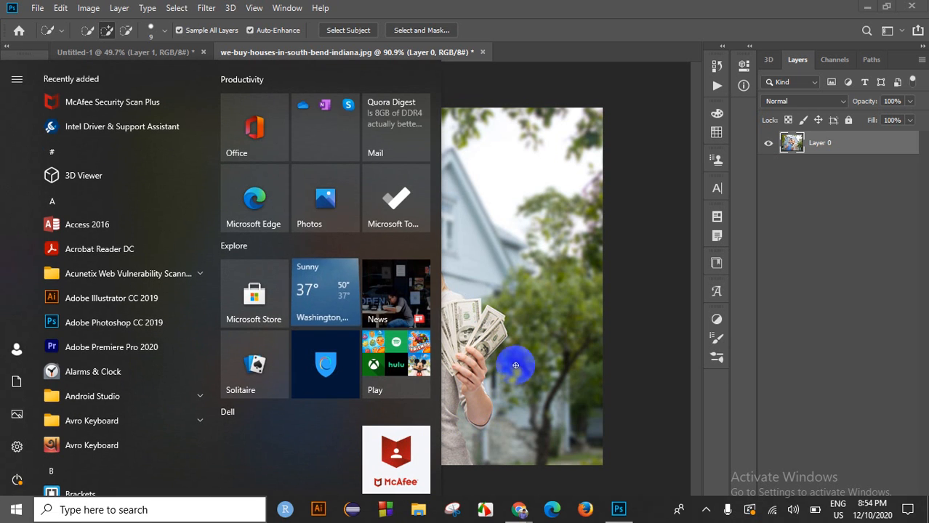
{"action": "key", "text": "Escape"}
{"action": "key", "text": "ctrl+z"}
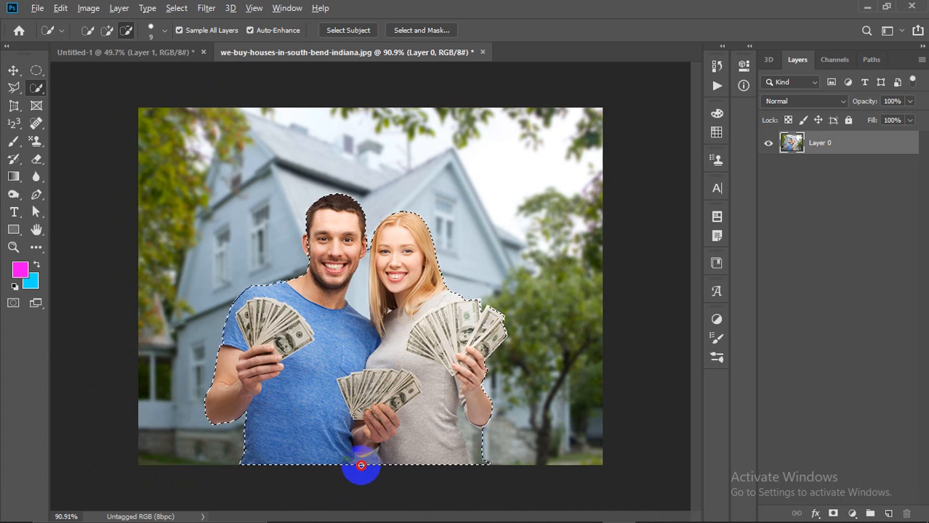
Step: Subtract the background gaps between the couple's heads and between their hips from the selection, and invert the selection
{"action": "left_click", "coordinate": [360, 462]}
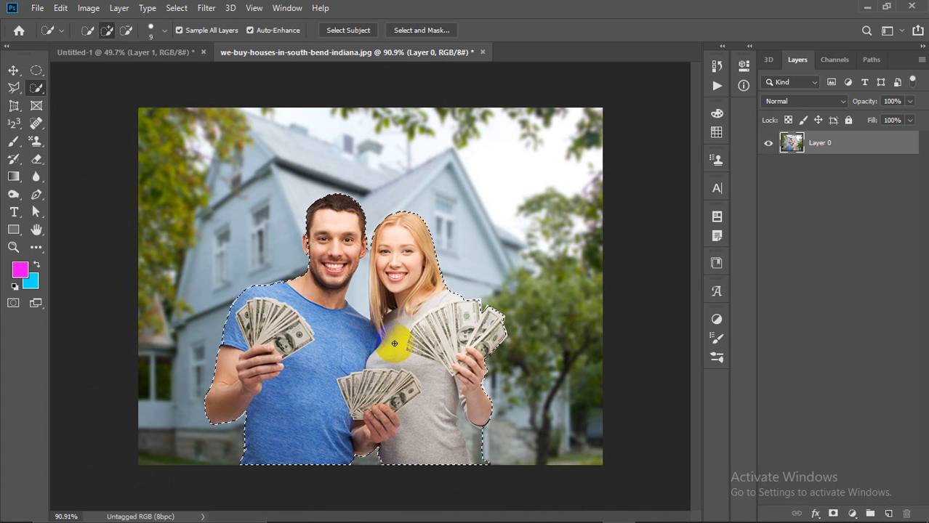
{"action": "left_click", "coordinate": [364, 272], "text": "alt"}
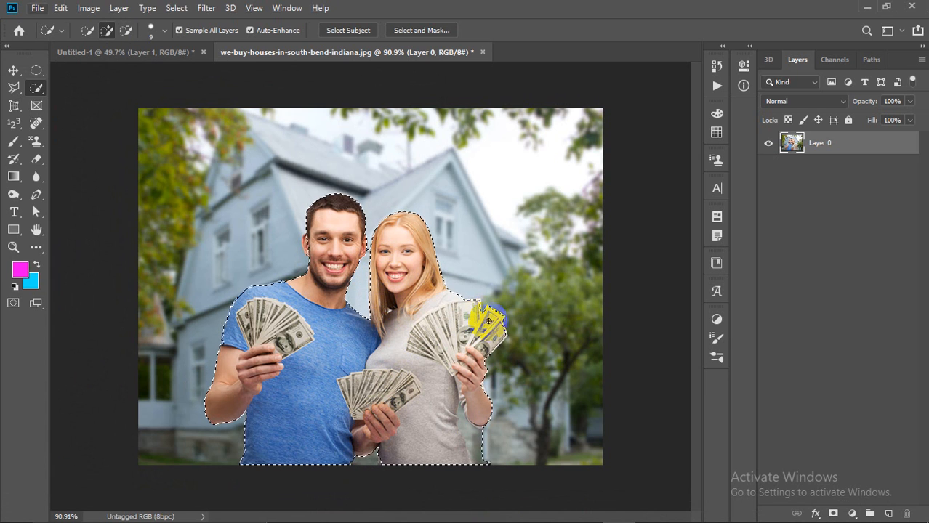
{"action": "scroll", "coordinate": [406, 377], "scroll_direction": "down", "scroll_amount": 2}
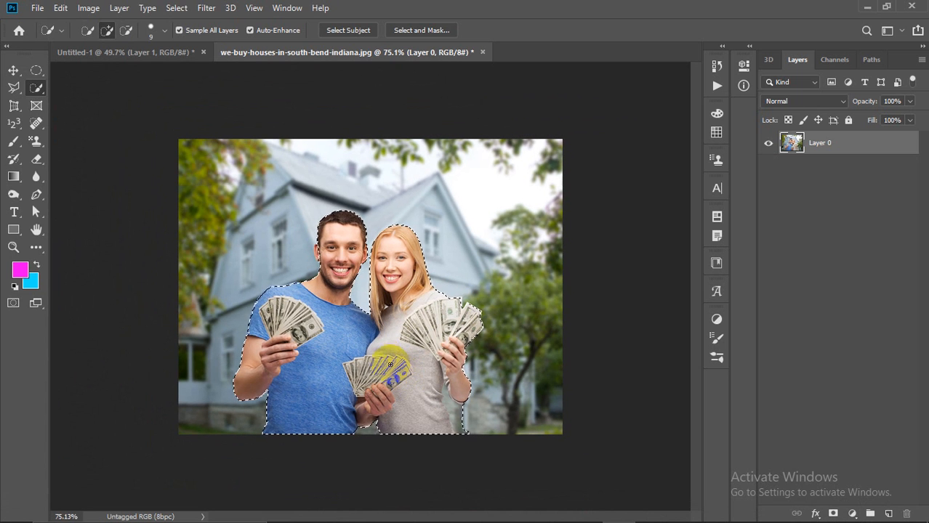
{"action": "scroll", "coordinate": [375, 342], "scroll_direction": "up", "scroll_amount": 2}
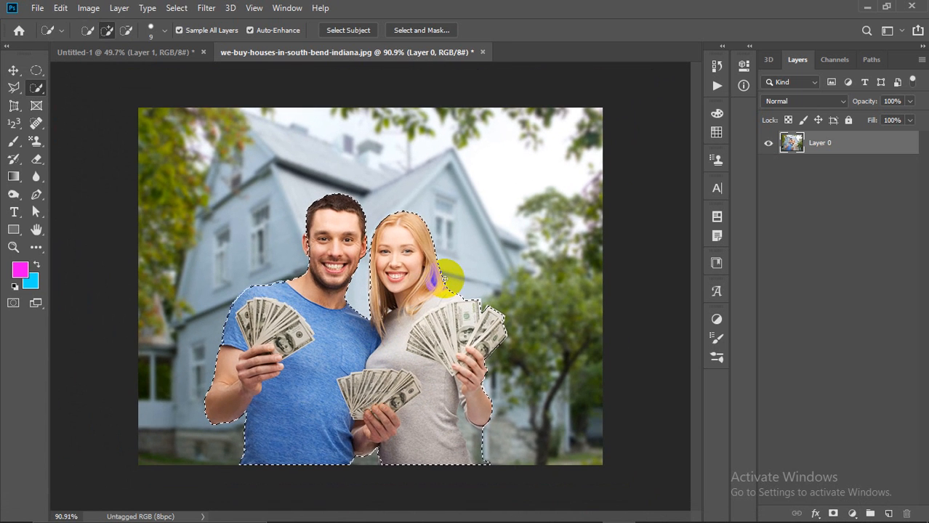
{"action": "left_click", "coordinate": [178, 8]}
{"action": "left_click", "coordinate": [191, 63]}
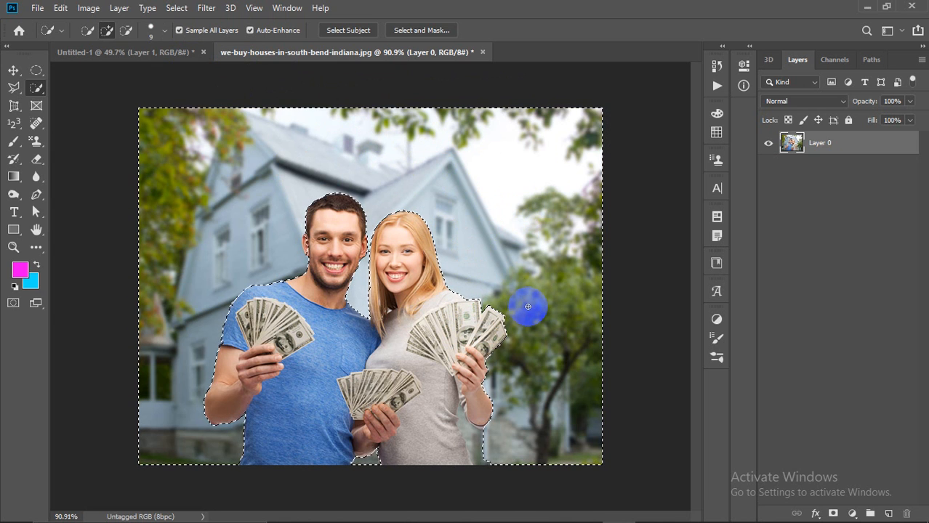
Step: Refine the background selection in the gap between the man's ear and the woman's hair, using a smaller Quick Selection brush of size 4
{"action": "scroll", "coordinate": [397, 268], "scroll_direction": "up", "scroll_amount": 6, "text": "alt"}
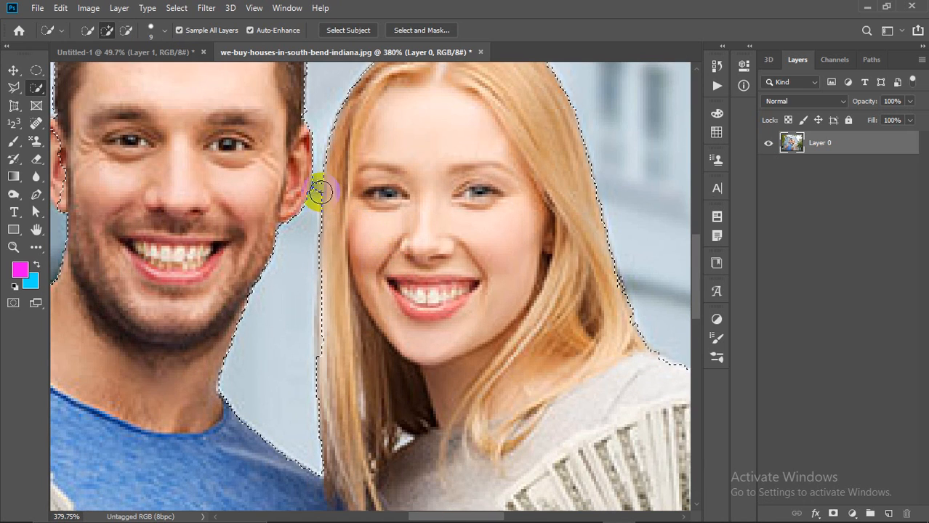
{"action": "key", "text": "bracketleft"}
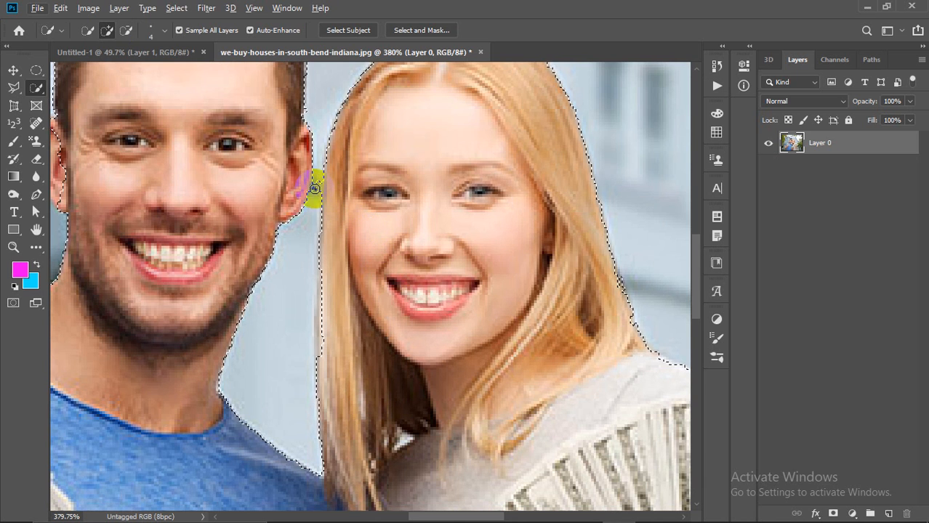
{"action": "key", "text": "alt"}
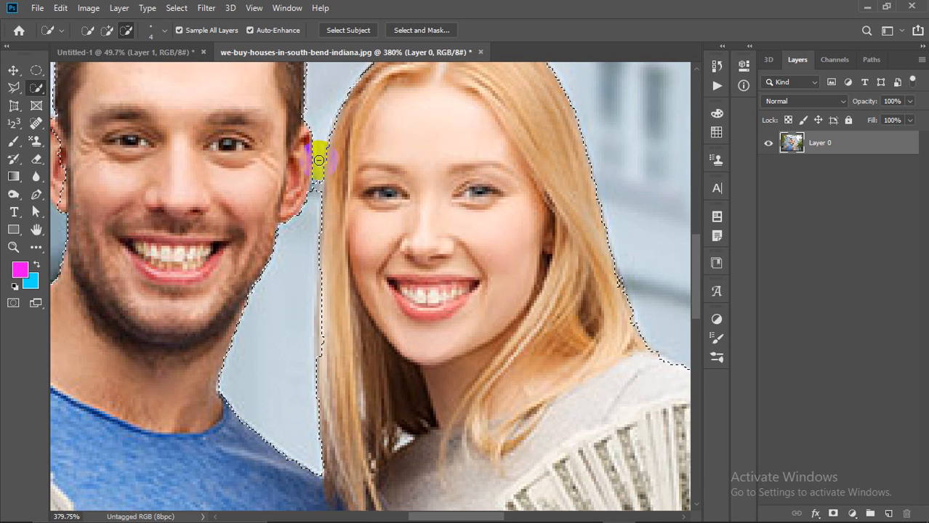
{"action": "left_click_drag", "start_coordinate": [318, 191], "coordinate": [318, 208]}
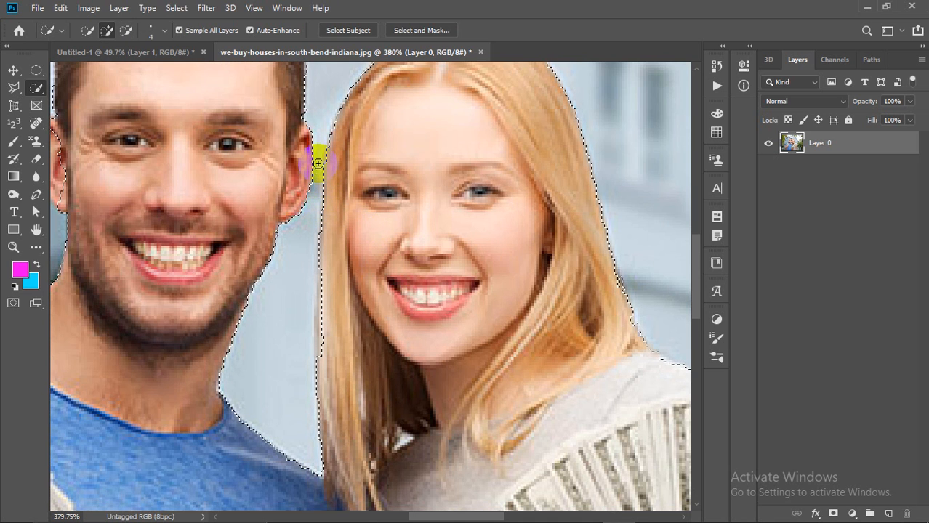
{"action": "scroll", "coordinate": [318, 163], "scroll_direction": "down", "scroll_amount": 5}
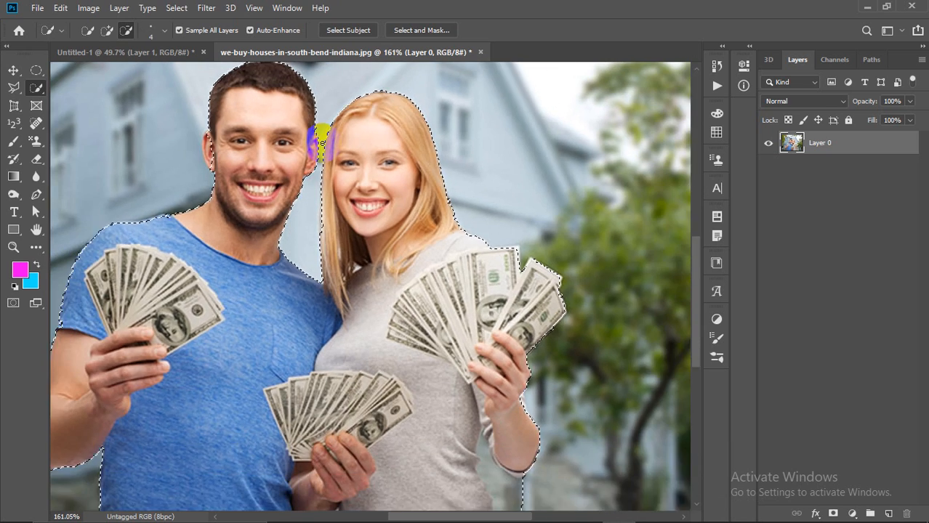
{"action": "scroll", "coordinate": [322, 144], "scroll_direction": "down", "scroll_amount": 3}
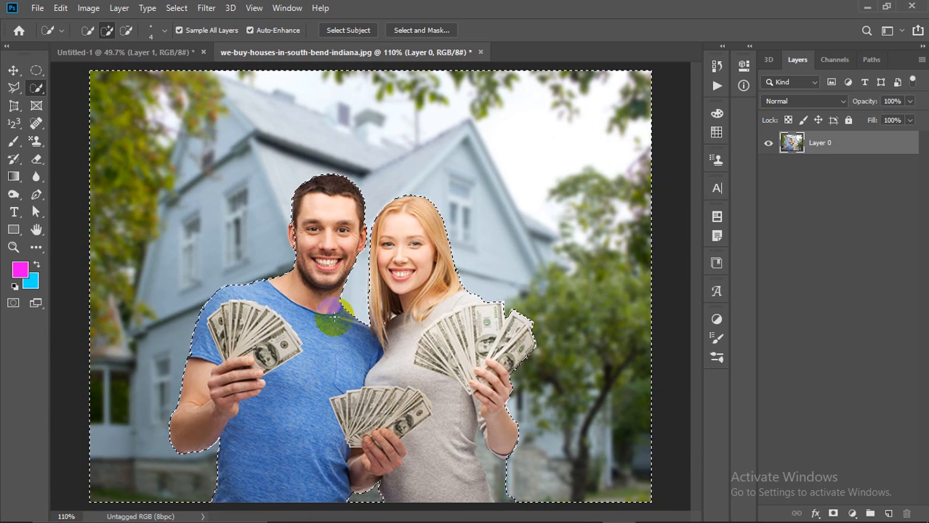
Step: Subtract the edge of the man's shoulder beside his neck from the background selection with the Quick Selection Tool
{"action": "scroll", "coordinate": [321, 211], "scroll_direction": "up", "scroll_amount": 5}
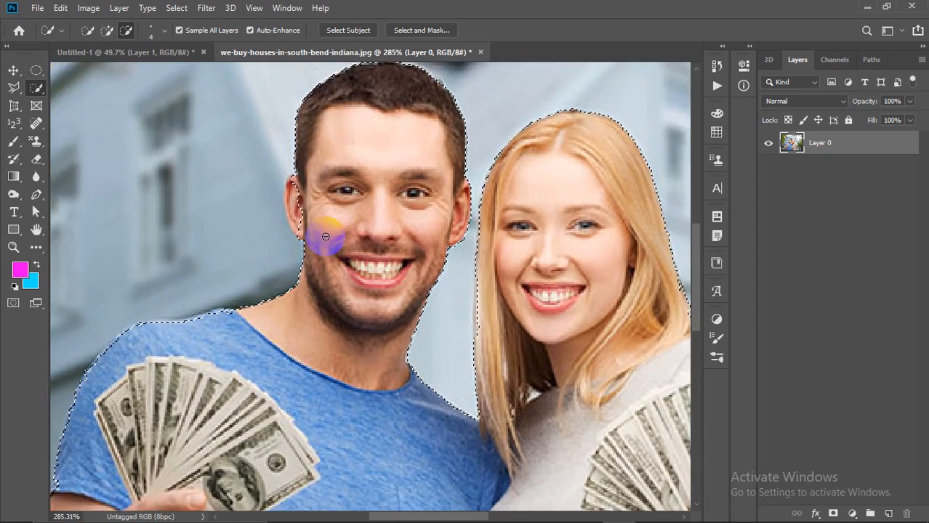
{"action": "scroll", "coordinate": [325, 237], "scroll_direction": "up", "scroll_amount": 2}
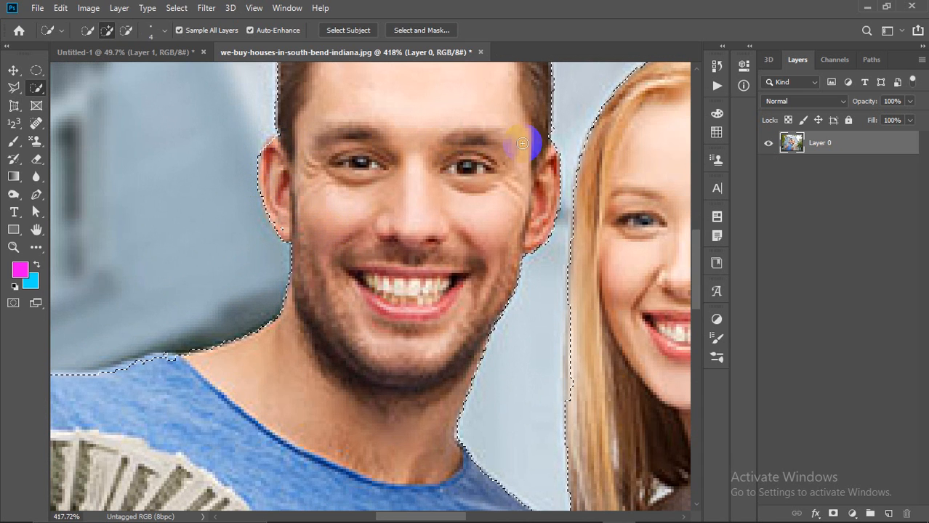
{"action": "left_click", "coordinate": [111, 31]}
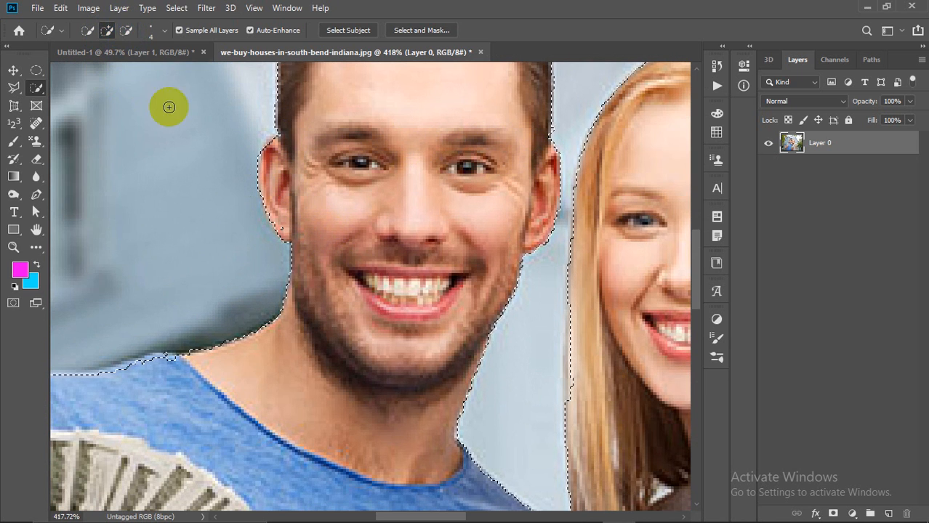
{"action": "left_click", "coordinate": [129, 30]}
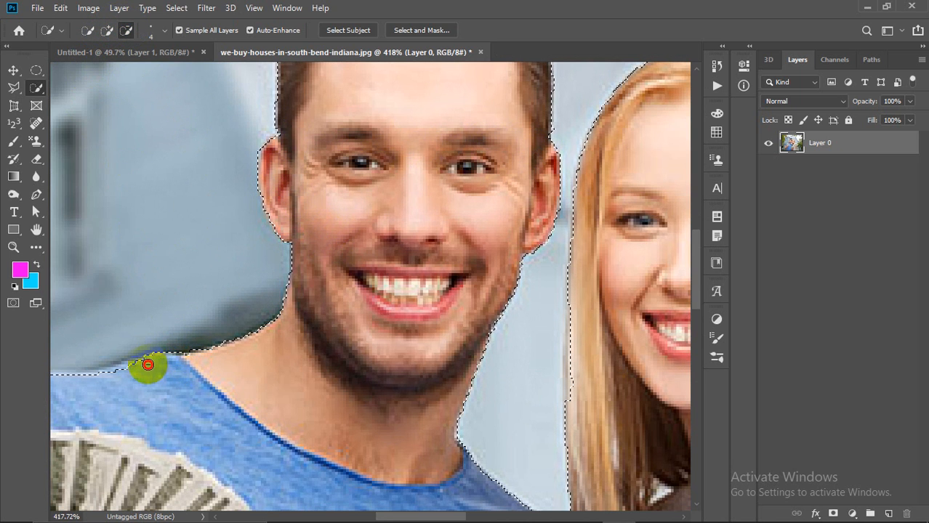
{"action": "scroll", "coordinate": [234, 328], "scroll_direction": "down", "scroll_amount": 5}
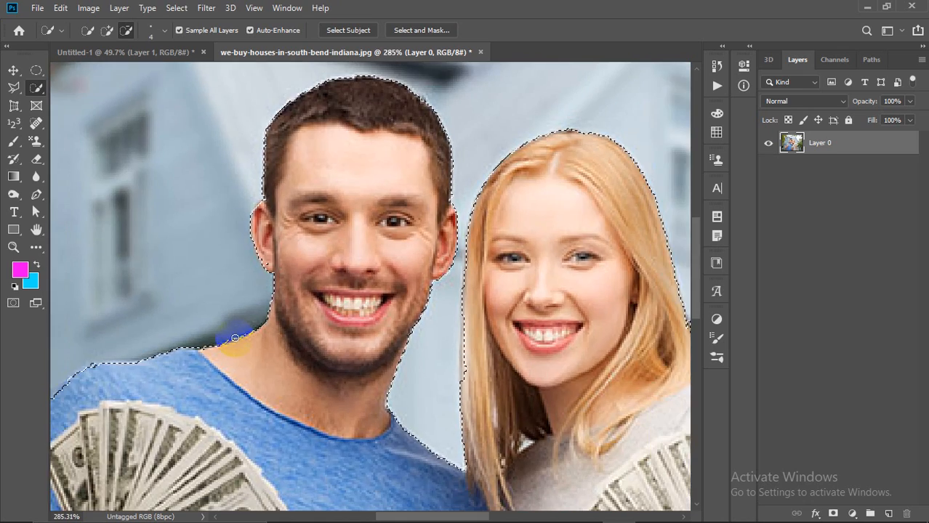
{"action": "scroll", "coordinate": [234, 336], "scroll_direction": "down", "scroll_amount": 4}
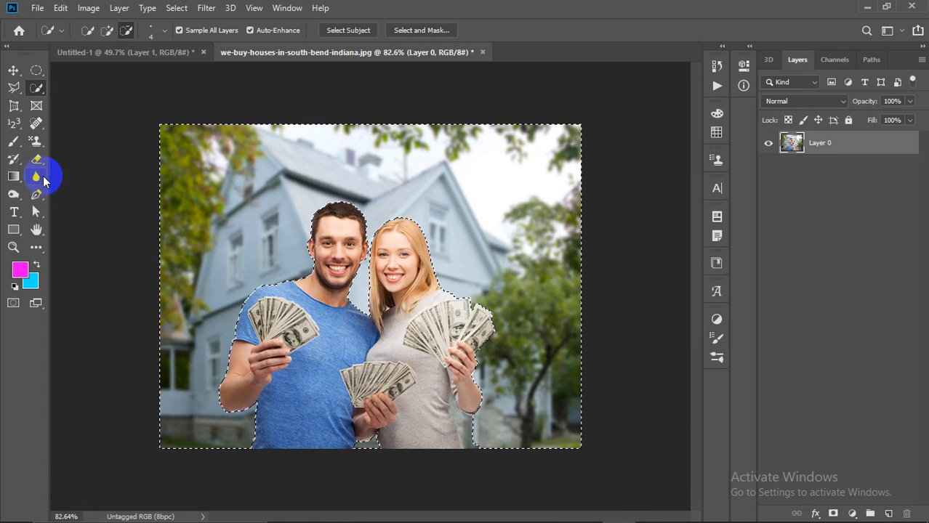
Step: Switch to the Blur Tool and review its brush and strength options
{"action": "left_click_drag", "start_coordinate": [37, 175], "coordinate": [77, 175]}
{"action": "left_click", "coordinate": [99, 30]}
{"action": "left_click", "coordinate": [98, 30]}
{"action": "left_click", "coordinate": [309, 30]}
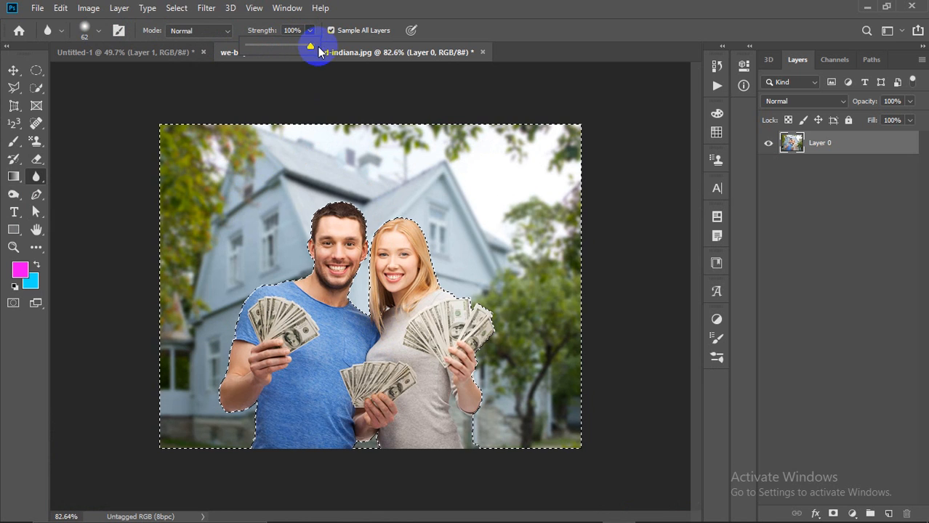
{"action": "left_click", "coordinate": [289, 125]}
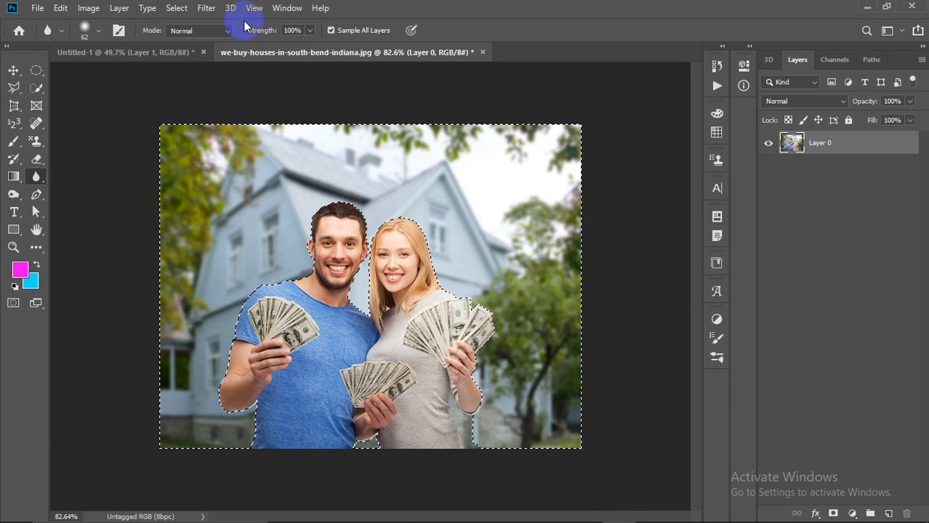
Step: Apply an Iris Blur from the Blur Gallery to the selected background around the couple, with a blur of about 11
{"action": "left_click", "coordinate": [207, 8]}
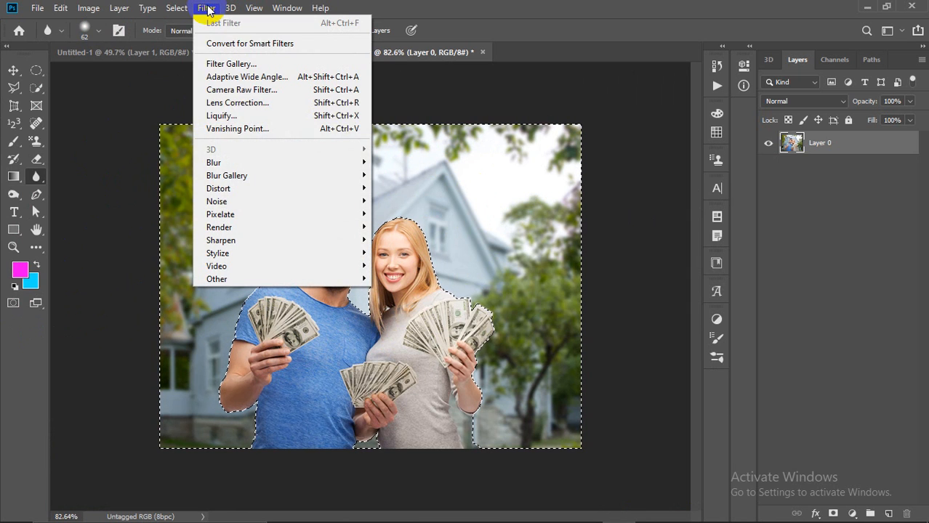
{"action": "mouse_move", "coordinate": [232, 162]}
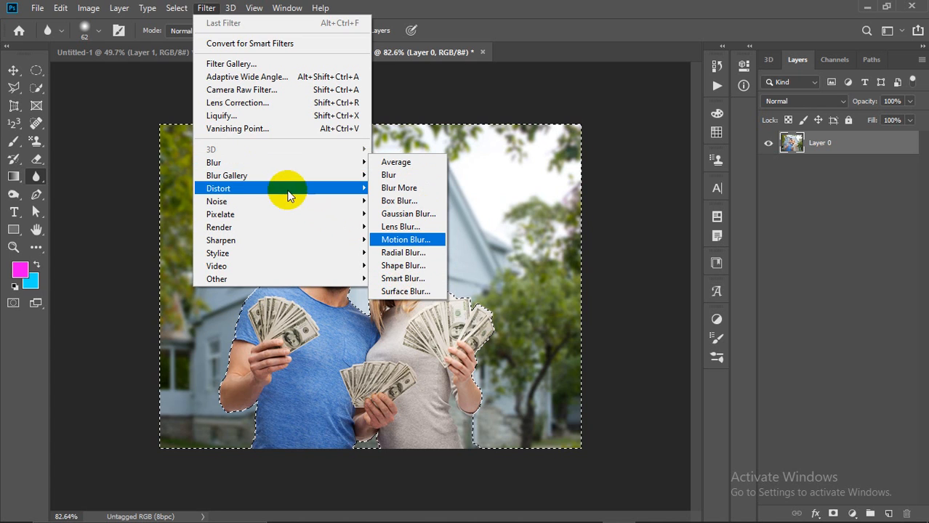
{"action": "mouse_move", "coordinate": [287, 179]}
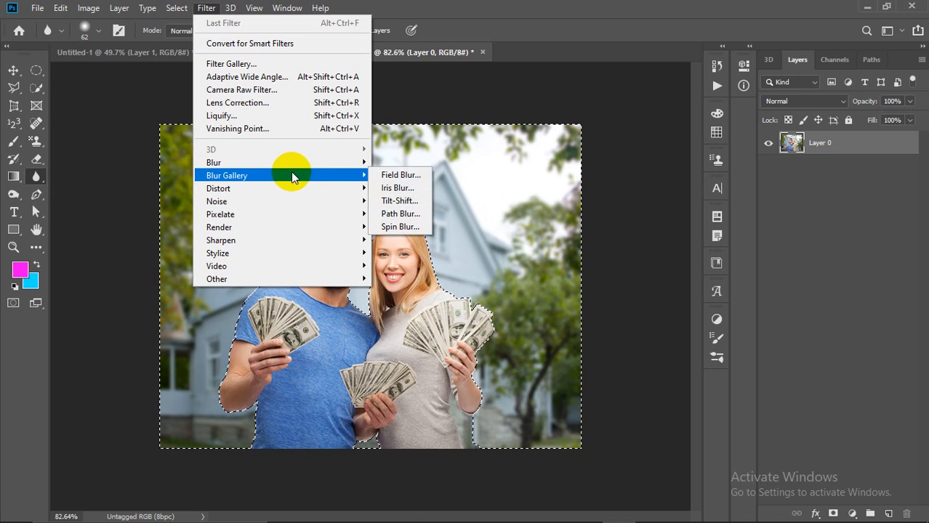
{"action": "left_click", "coordinate": [400, 188]}
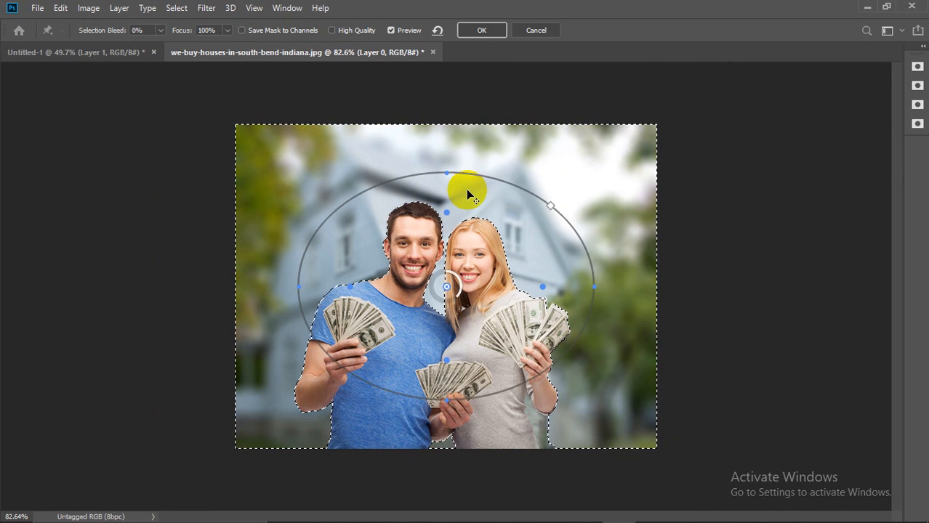
{"action": "left_click_drag", "start_coordinate": [459, 287], "coordinate": [435, 289]}
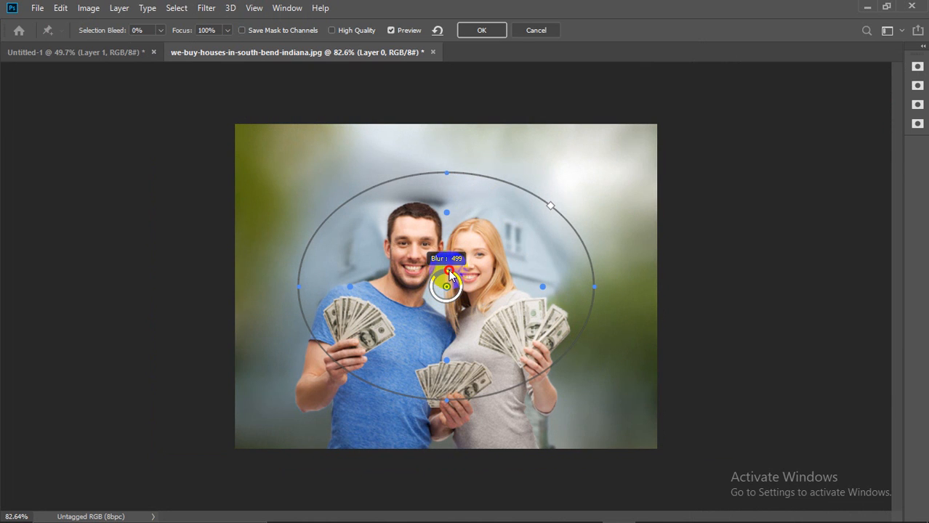
{"action": "mouse_move", "coordinate": [444, 269]}
{"action": "left_mouse_down"}
{"action": "mouse_move", "coordinate": [436, 297]}
{"action": "mouse_move", "coordinate": [456, 302]}
{"action": "mouse_move", "coordinate": [456, 275]}
{"action": "left_mouse_up"}
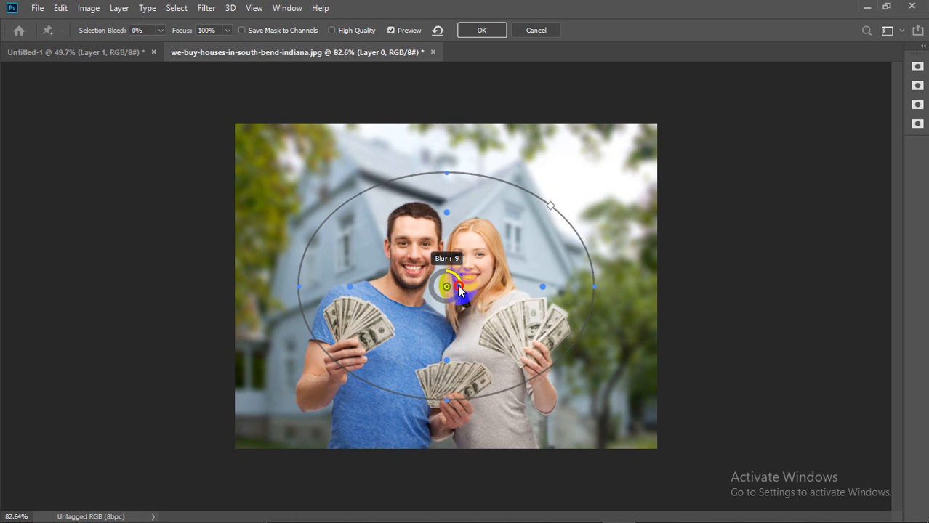
{"action": "left_click_drag", "start_coordinate": [458, 285], "coordinate": [458, 285]}
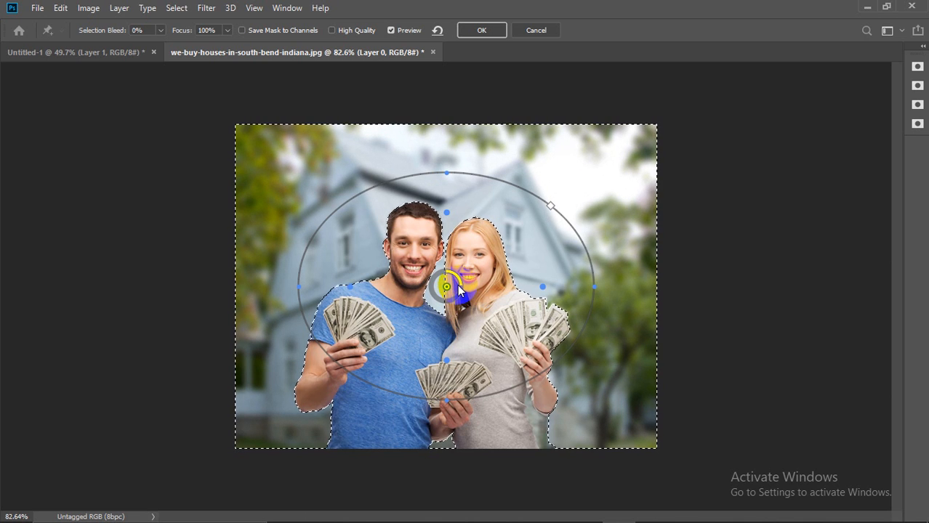
{"action": "left_click_drag", "start_coordinate": [458, 287], "coordinate": [458, 292]}
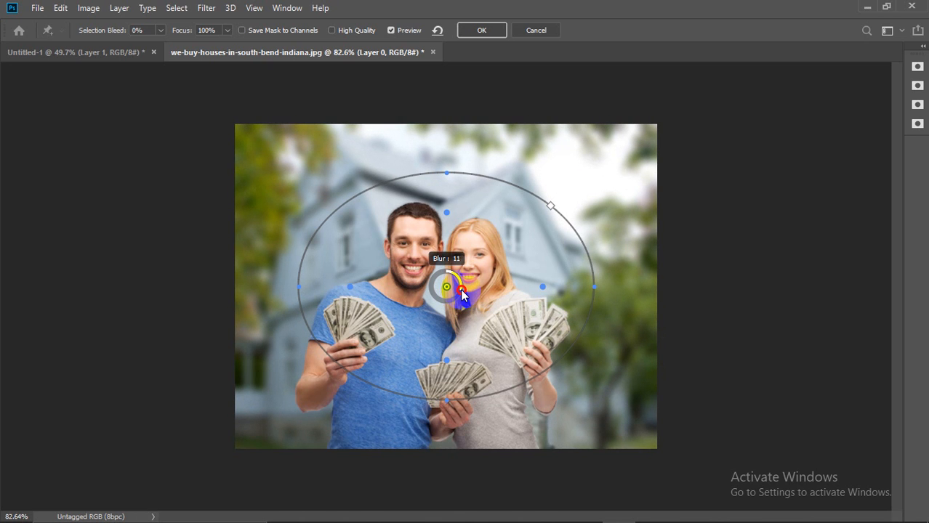
{"action": "mouse_move", "coordinate": [459, 295]}
{"action": "left_mouse_down"}
{"action": "mouse_move", "coordinate": [450, 306]}
{"action": "mouse_move", "coordinate": [435, 287]}
{"action": "mouse_move", "coordinate": [448, 273]}
{"action": "mouse_move", "coordinate": [439, 298]}
{"action": "mouse_move", "coordinate": [461, 298]}
{"action": "left_mouse_up"}
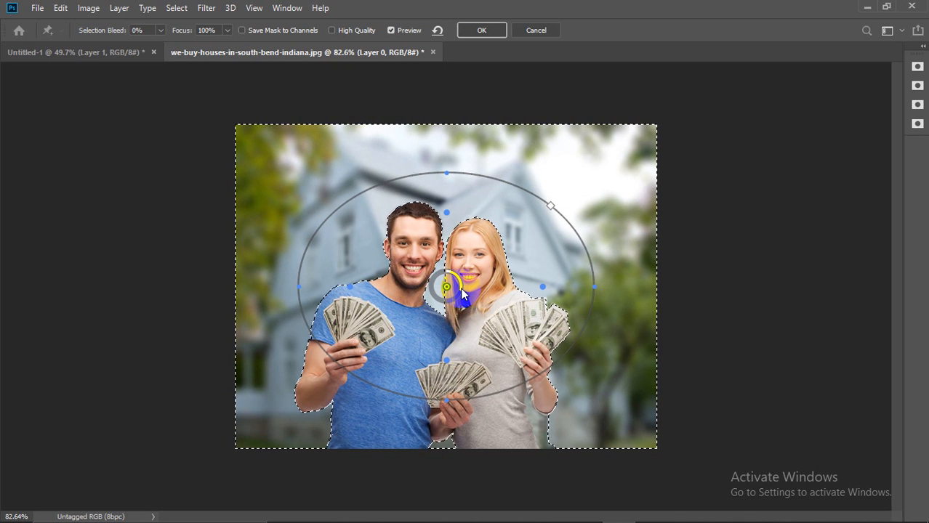
{"action": "left_click", "coordinate": [482, 31]}
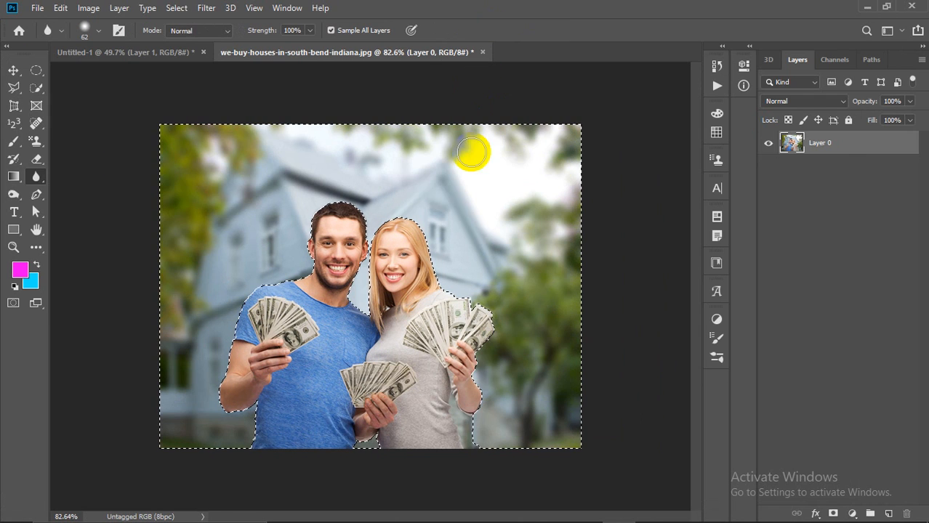
Step: Clear the selection and inspect the blurred background around the couple
{"action": "left_click", "coordinate": [780, 143]}
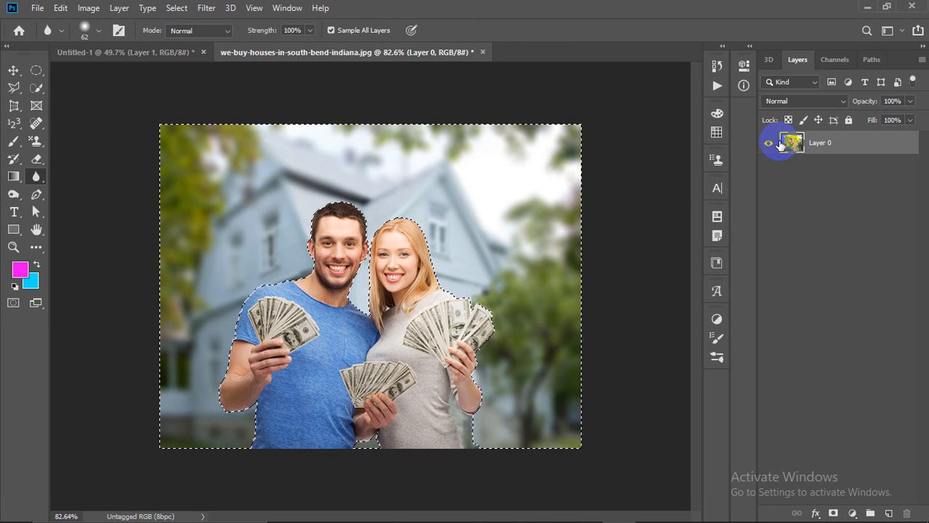
{"action": "key", "text": "ctrl+d"}
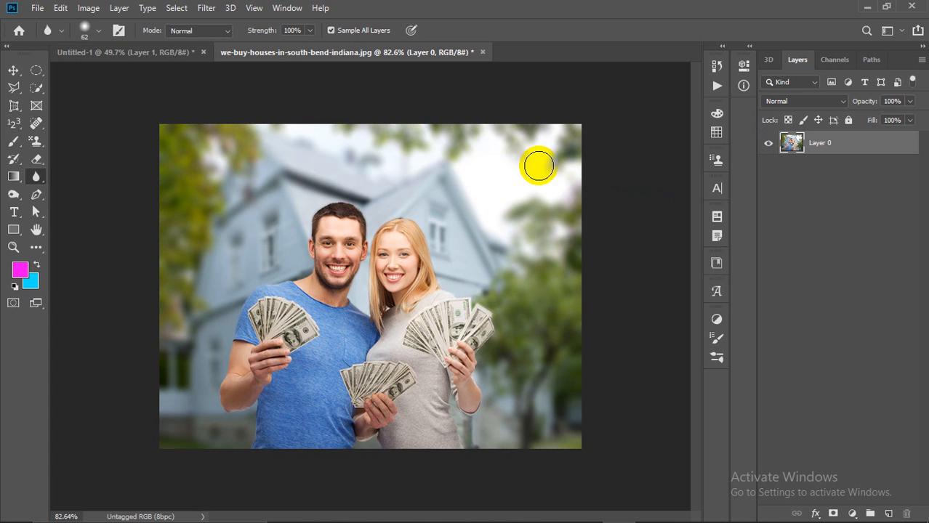
{"action": "key", "text": "ctrl+plus"}
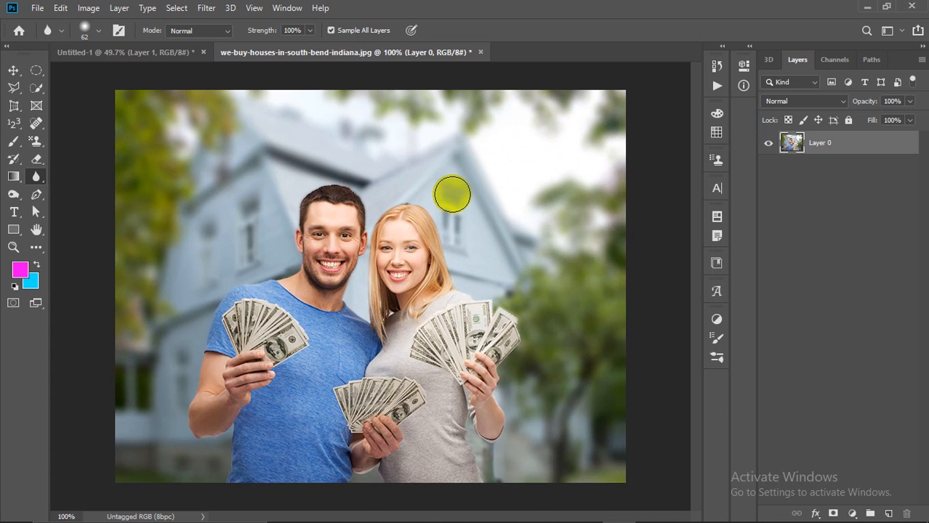
{"action": "key", "text": "ctrl+minus"}
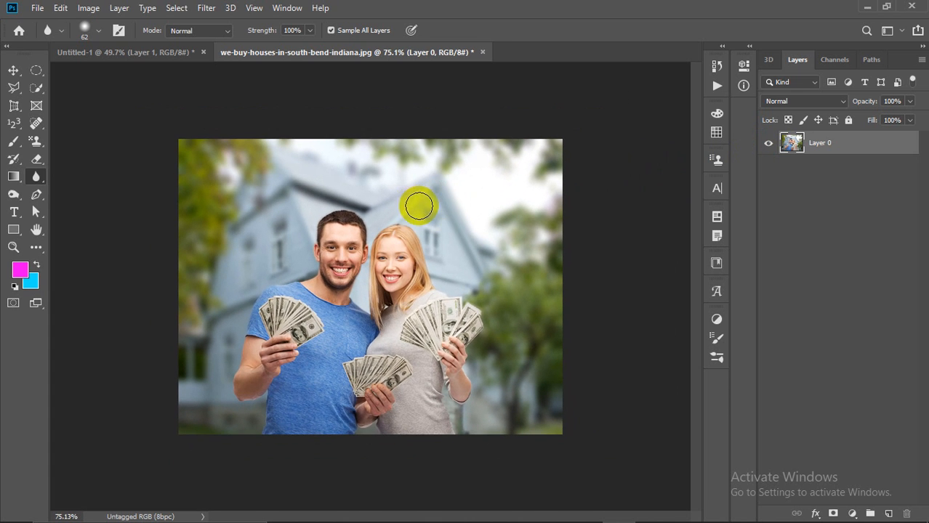
{"action": "scroll", "coordinate": [418, 204], "scroll_direction": "up", "scroll_amount": 2}
{"action": "scroll", "coordinate": [419, 206], "scroll_direction": "down", "scroll_amount": 1}
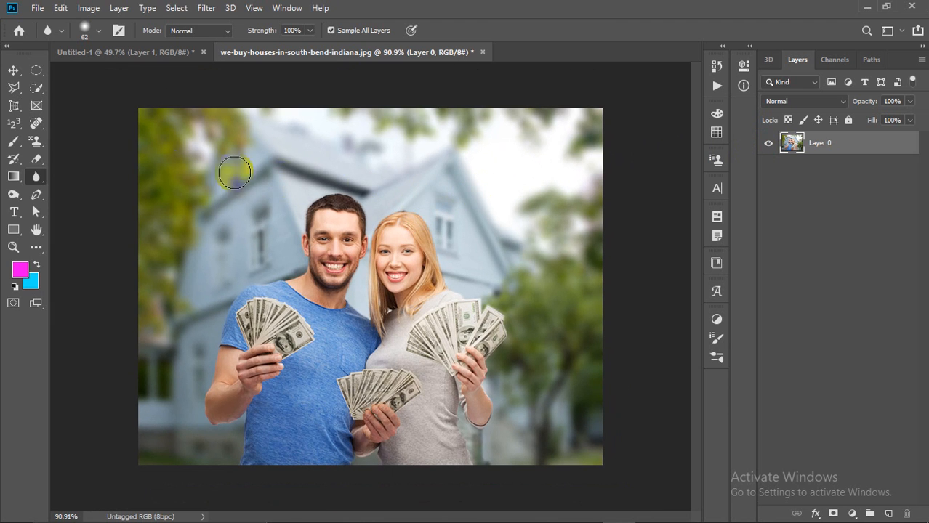
Step: Try sharpening the couple's faces with the Sharpen Tool at 50% strength, and undo the strokes
{"action": "left_click", "coordinate": [36, 177]}
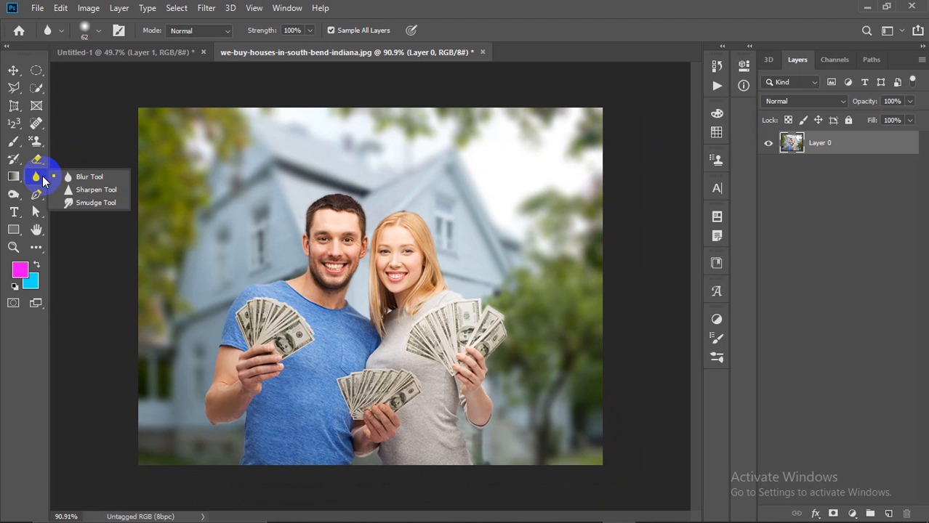
{"action": "left_click", "coordinate": [93, 189]}
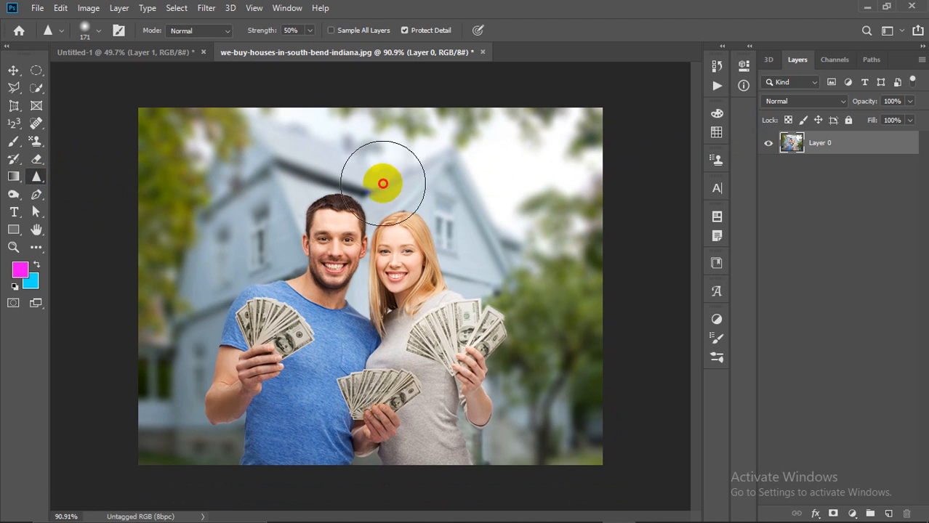
{"action": "mouse_move", "coordinate": [259, 259]}
{"action": "left_mouse_down"}
{"action": "mouse_move", "coordinate": [491, 272]}
{"action": "mouse_move", "coordinate": [342, 315]}
{"action": "mouse_move", "coordinate": [472, 331]}
{"action": "left_mouse_up"}
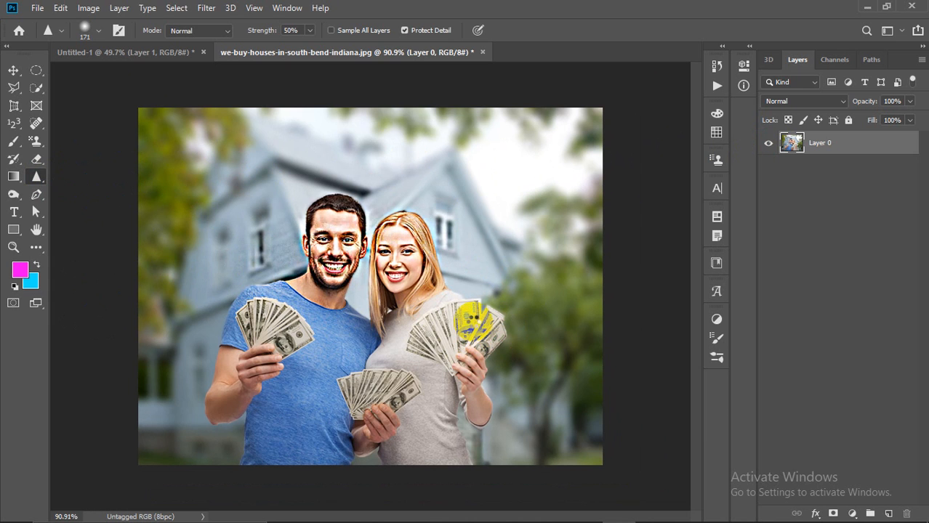
{"action": "key", "text": "ctrl+z"}
{"action": "key", "text": "ctrl+z"}
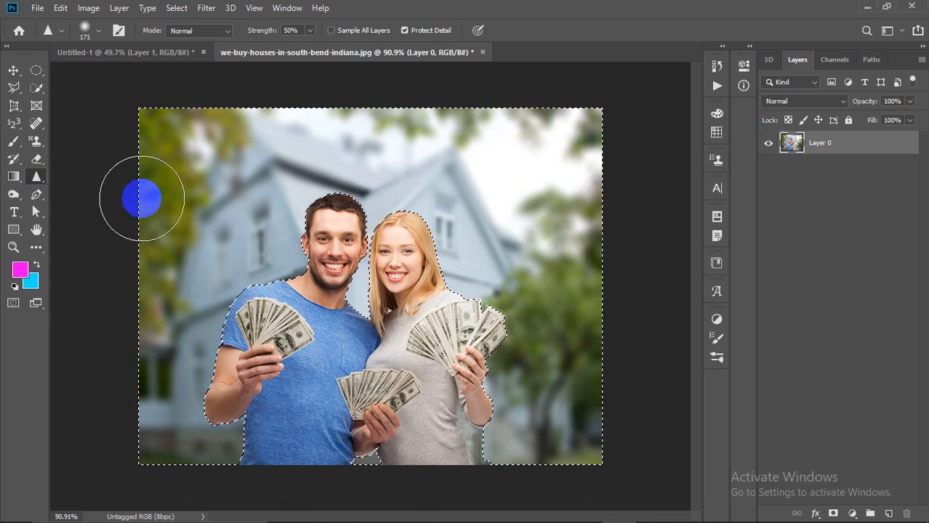
{"action": "key", "text": "ctrl+d"}
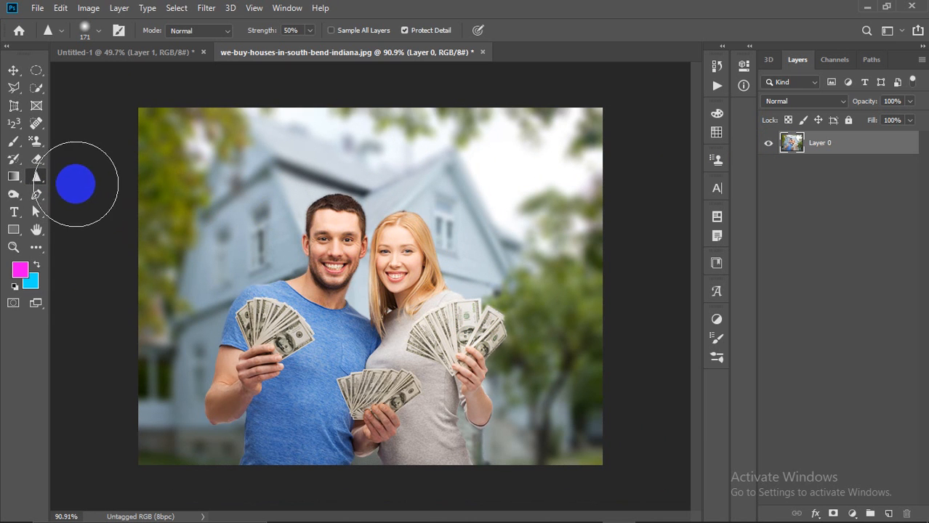
Step: Try smudging the couple's faces with the Smudge Tool at 50% strength, and undo the strokes
{"action": "right_click", "coordinate": [34, 183]}
{"action": "left_click", "coordinate": [72, 191]}
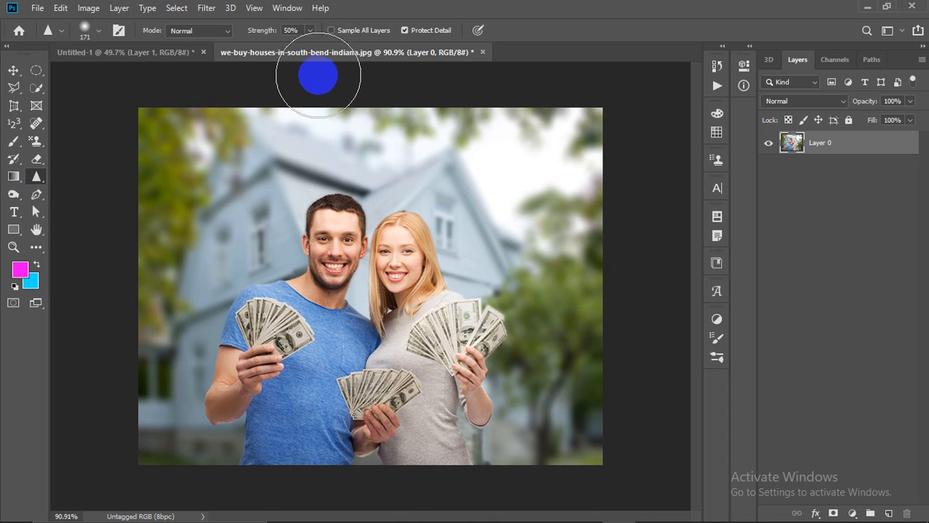
{"action": "mouse_move", "coordinate": [320, 218]}
{"action": "left_mouse_down"}
{"action": "mouse_move", "coordinate": [330, 259]}
{"action": "mouse_move", "coordinate": [382, 249]}
{"action": "mouse_move", "coordinate": [407, 277]}
{"action": "mouse_move", "coordinate": [405, 239]}
{"action": "mouse_move", "coordinate": [413, 271]}
{"action": "mouse_move", "coordinate": [331, 280]}
{"action": "mouse_move", "coordinate": [305, 246]}
{"action": "mouse_move", "coordinate": [396, 242]}
{"action": "mouse_move", "coordinate": [303, 239]}
{"action": "mouse_move", "coordinate": [419, 240]}
{"action": "mouse_move", "coordinate": [272, 247]}
{"action": "mouse_move", "coordinate": [456, 258]}
{"action": "mouse_move", "coordinate": [464, 250]}
{"action": "mouse_move", "coordinate": [245, 275]}
{"action": "mouse_move", "coordinate": [138, 270]}
{"action": "mouse_move", "coordinate": [554, 230]}
{"action": "mouse_move", "coordinate": [311, 225]}
{"action": "mouse_move", "coordinate": [449, 242]}
{"action": "mouse_move", "coordinate": [401, 254]}
{"action": "mouse_move", "coordinate": [351, 249]}
{"action": "mouse_move", "coordinate": [397, 227]}
{"action": "mouse_move", "coordinate": [414, 243]}
{"action": "mouse_move", "coordinate": [405, 265]}
{"action": "mouse_move", "coordinate": [348, 255]}
{"action": "mouse_move", "coordinate": [348, 236]}
{"action": "mouse_move", "coordinate": [335, 237]}
{"action": "mouse_move", "coordinate": [326, 278]}
{"action": "mouse_move", "coordinate": [378, 247]}
{"action": "mouse_move", "coordinate": [403, 244]}
{"action": "mouse_move", "coordinate": [418, 309]}
{"action": "mouse_move", "coordinate": [364, 269]}
{"action": "mouse_move", "coordinate": [298, 305]}
{"action": "mouse_move", "coordinate": [295, 384]}
{"action": "mouse_move", "coordinate": [356, 323]}
{"action": "mouse_move", "coordinate": [395, 250]}
{"action": "mouse_move", "coordinate": [455, 445]}
{"action": "mouse_move", "coordinate": [403, 433]}
{"action": "mouse_move", "coordinate": [267, 357]}
{"action": "mouse_move", "coordinate": [247, 425]}
{"action": "mouse_move", "coordinate": [402, 418]}
{"action": "mouse_move", "coordinate": [487, 312]}
{"action": "mouse_move", "coordinate": [508, 257]}
{"action": "mouse_move", "coordinate": [441, 279]}
{"action": "mouse_move", "coordinate": [433, 294]}
{"action": "mouse_move", "coordinate": [440, 331]}
{"action": "mouse_move", "coordinate": [484, 256]}
{"action": "left_mouse_up"}
{"action": "left_click", "coordinate": [37, 178]}
{"action": "left_click", "coordinate": [86, 205]}
{"action": "mouse_move", "coordinate": [305, 222]}
{"action": "left_mouse_down"}
{"action": "mouse_move", "coordinate": [327, 234]}
{"action": "mouse_move", "coordinate": [342, 219]}
{"action": "mouse_move", "coordinate": [331, 253]}
{"action": "mouse_move", "coordinate": [356, 240]}
{"action": "left_mouse_up"}
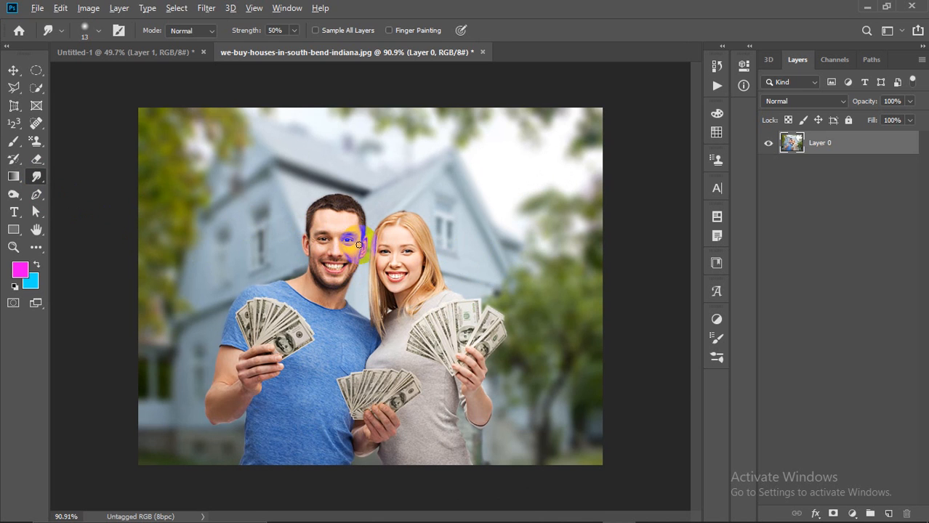
{"action": "scroll", "coordinate": [359, 244], "scroll_direction": "up", "scroll_amount": 7}
{"action": "mouse_move", "coordinate": [227, 179]}
{"action": "left_mouse_down"}
{"action": "mouse_move", "coordinate": [462, 134]}
{"action": "mouse_move", "coordinate": [235, 138]}
{"action": "mouse_move", "coordinate": [402, 123]}
{"action": "mouse_move", "coordinate": [366, 174]}
{"action": "mouse_move", "coordinate": [109, 223]}
{"action": "mouse_move", "coordinate": [495, 198]}
{"action": "mouse_move", "coordinate": [219, 277]}
{"action": "mouse_move", "coordinate": [236, 287]}
{"action": "mouse_move", "coordinate": [521, 284]}
{"action": "mouse_move", "coordinate": [233, 316]}
{"action": "left_mouse_up"}
{"action": "scroll", "coordinate": [338, 308], "scroll_direction": "down", "scroll_amount": 5}
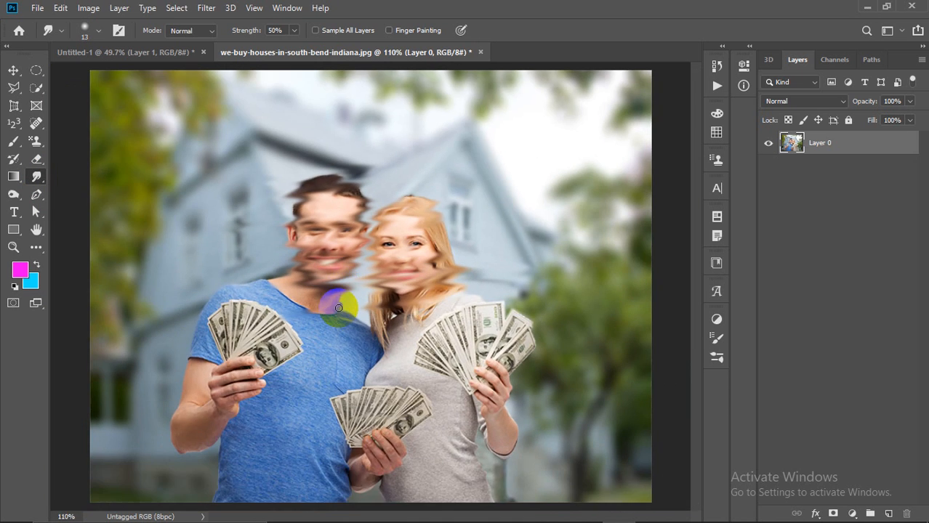
{"action": "scroll", "coordinate": [339, 308], "scroll_direction": "down", "scroll_amount": 2}
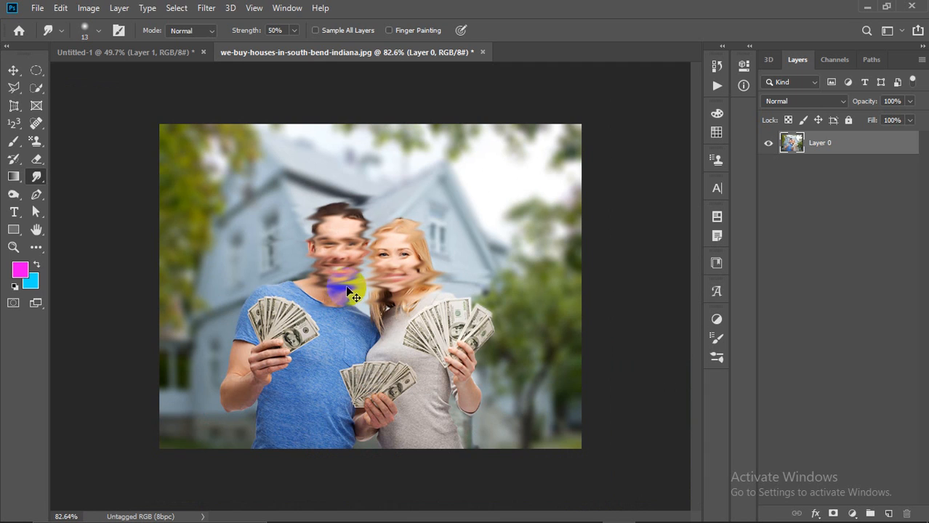
{"action": "key", "text": "F12"}
Step: Review the Blur, Pen, Path Selection, Type and Rectangle tool groups in the toolbox
{"action": "right_click", "coordinate": [37, 176]}
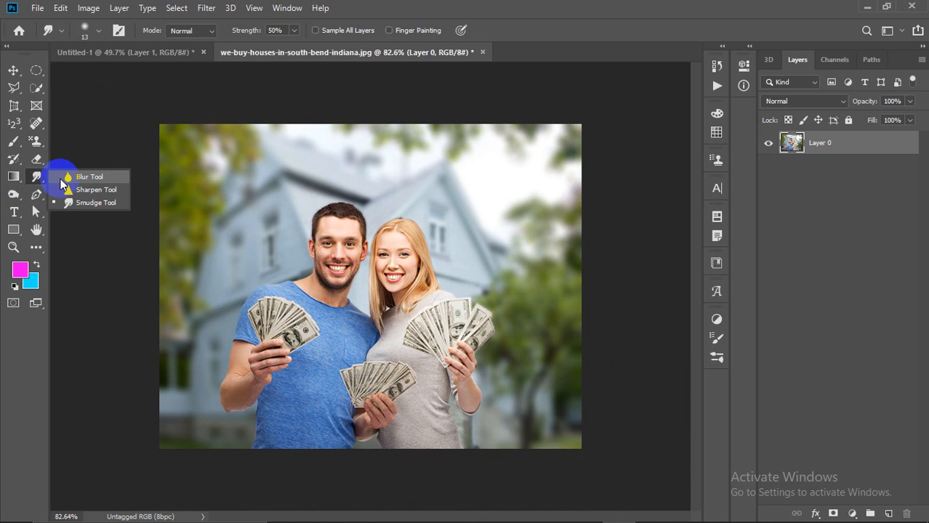
{"action": "left_click", "coordinate": [37, 195]}
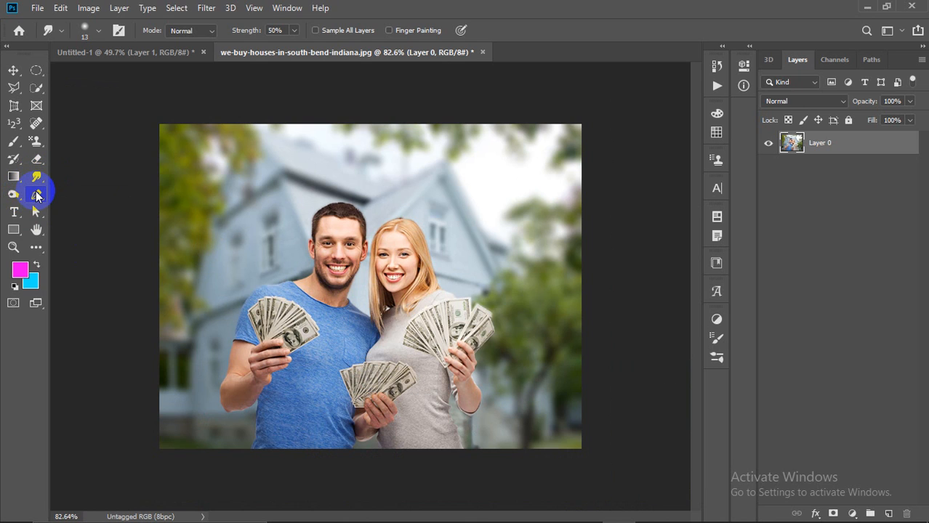
{"action": "left_click", "coordinate": [38, 195]}
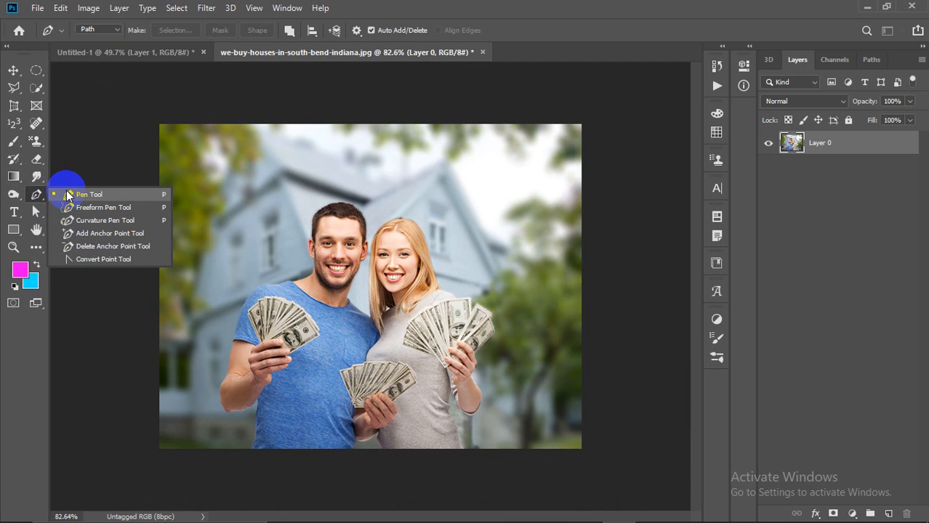
{"action": "key", "text": "Escape"}
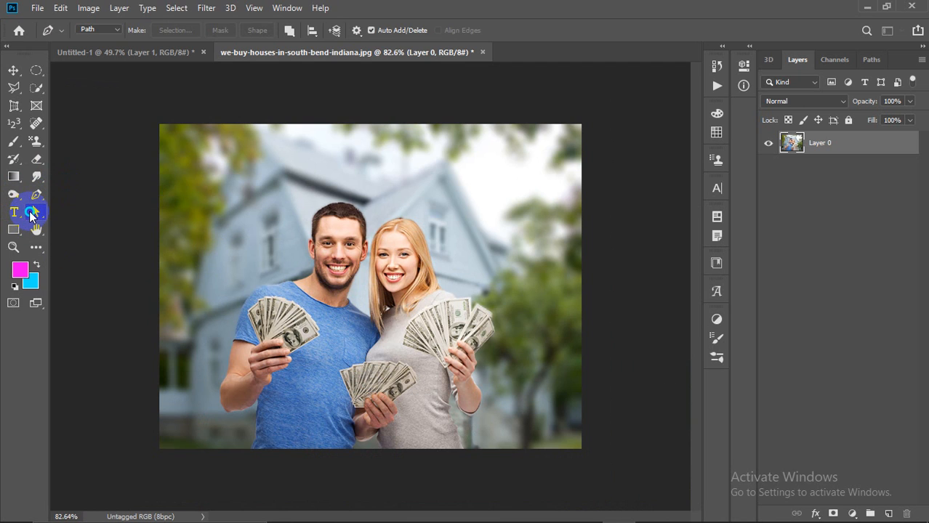
{"action": "left_click", "coordinate": [33, 215]}
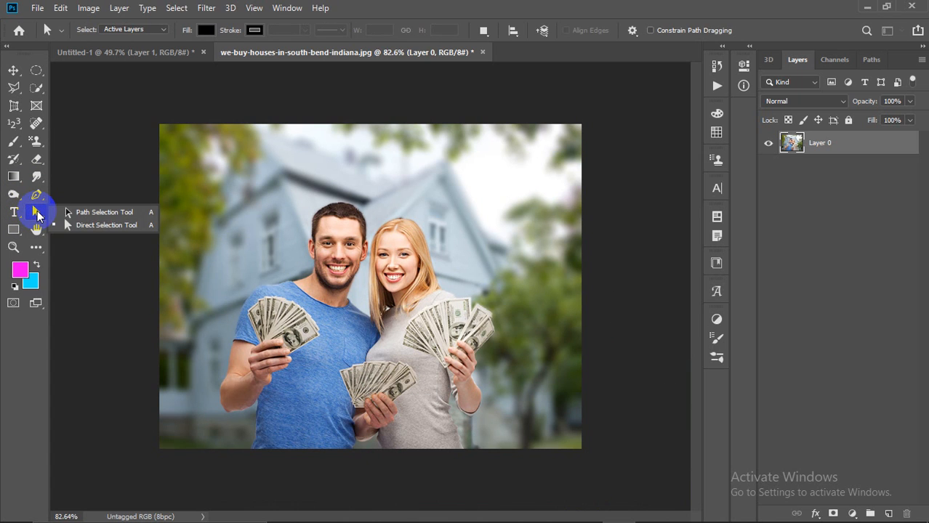
{"action": "left_click", "coordinate": [33, 217]}
{"action": "left_click", "coordinate": [20, 217]}
{"action": "left_click", "coordinate": [20, 218]}
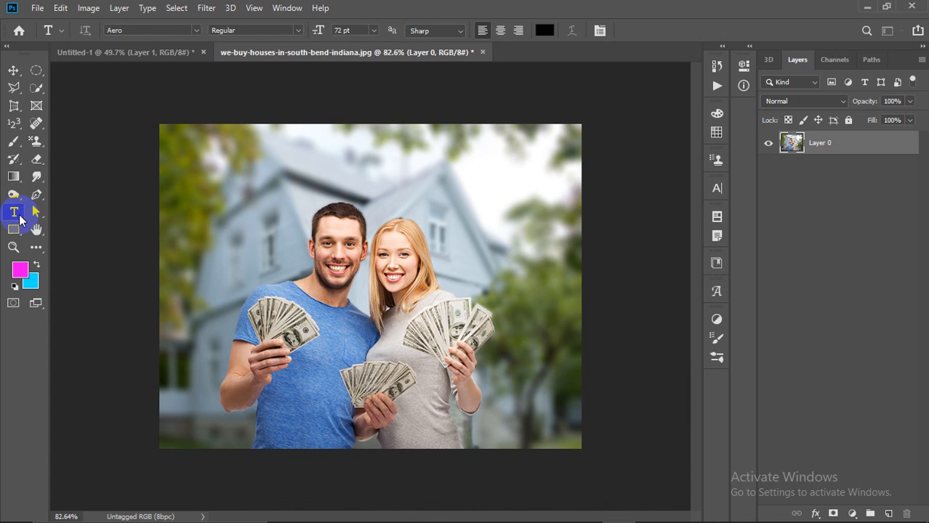
{"action": "left_click", "coordinate": [19, 233]}
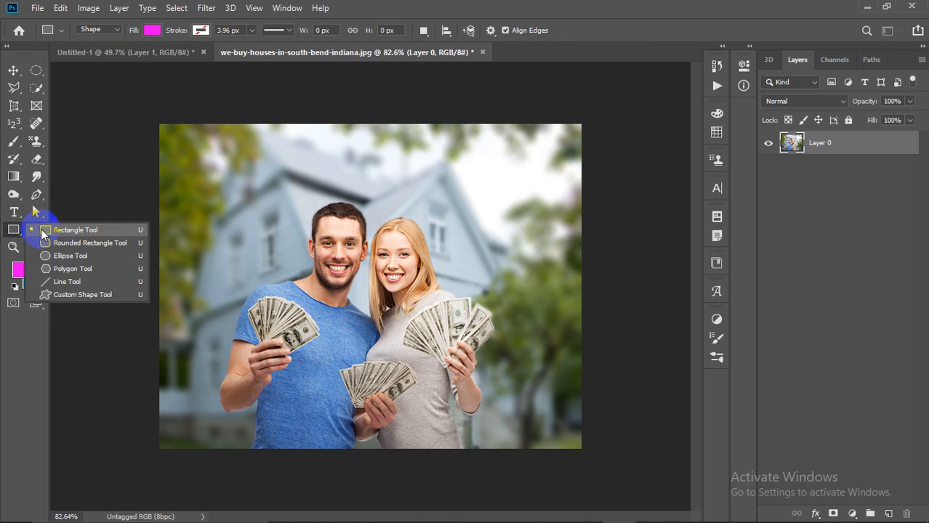
{"action": "left_click", "coordinate": [20, 232]}
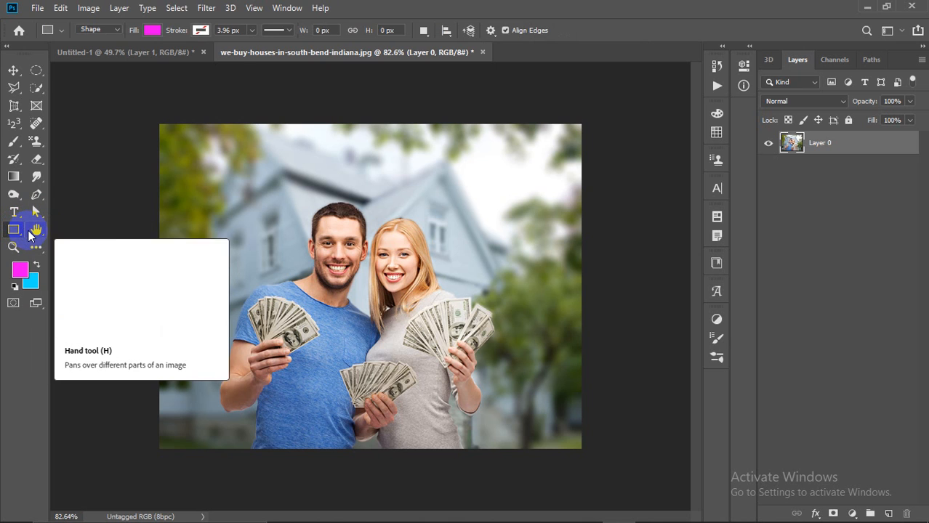
Step: Demonstrate the Hand and Zoom tools by magnifying the couple to 200% and zooming back out
{"action": "left_click", "coordinate": [35, 231]}
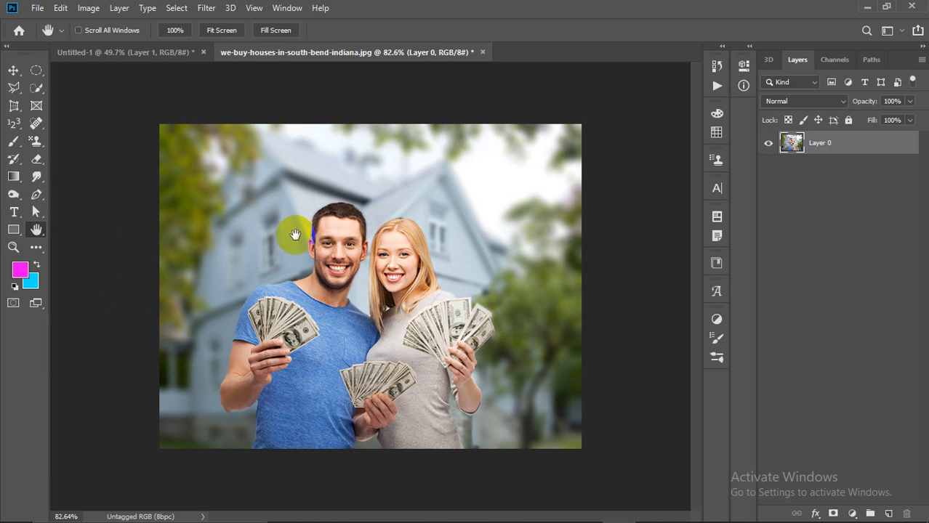
{"action": "scroll", "coordinate": [327, 194], "scroll_direction": "down", "scroll_amount": 2}
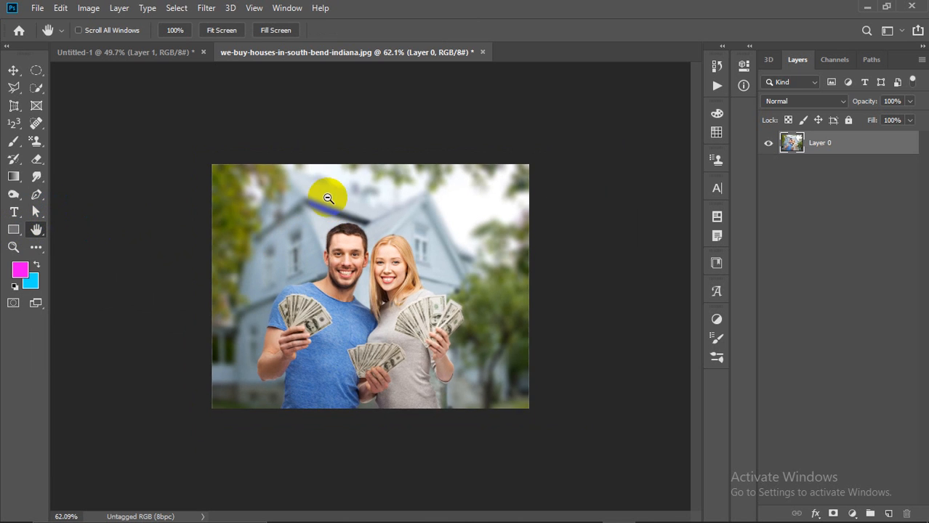
{"action": "scroll", "coordinate": [323, 200], "scroll_direction": "up", "scroll_amount": 3}
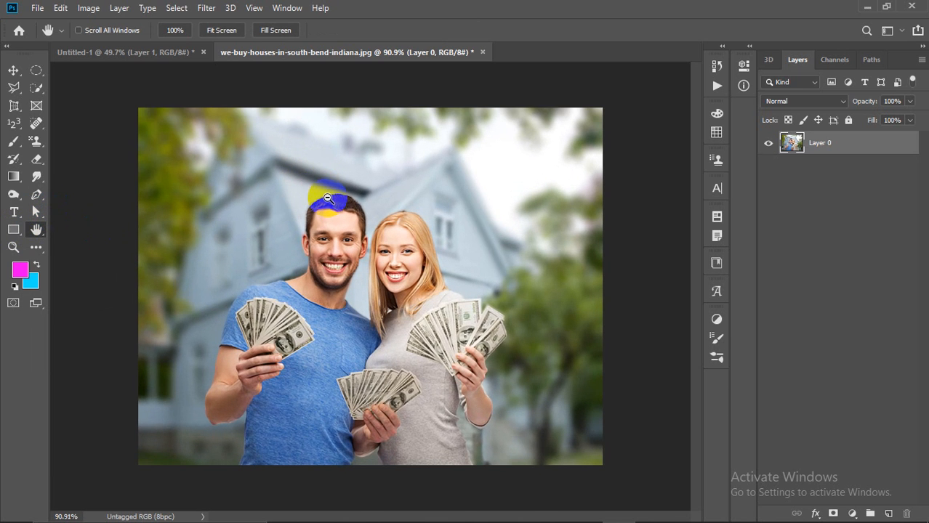
{"action": "left_click", "coordinate": [13, 248]}
{"action": "left_click", "coordinate": [403, 227]}
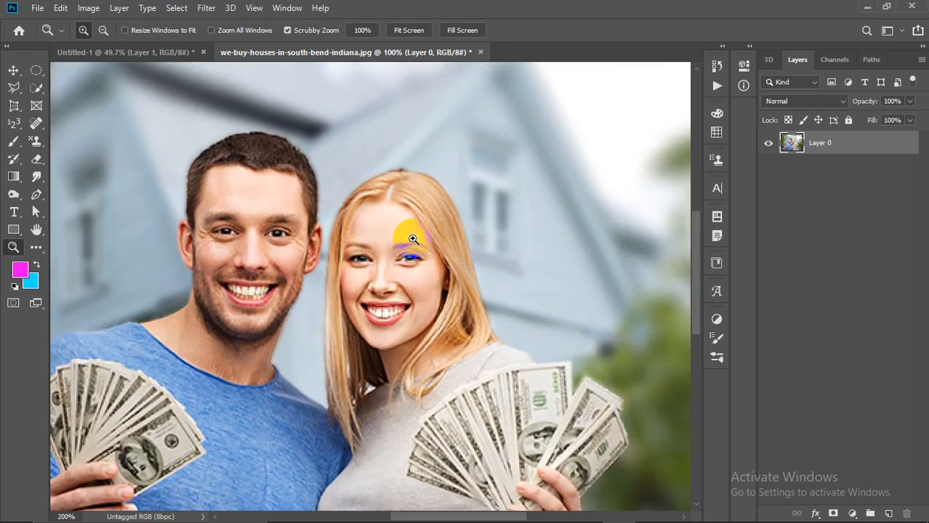
{"action": "left_click", "coordinate": [413, 238]}
{"action": "left_click", "coordinate": [327, 233], "text": "alt"}
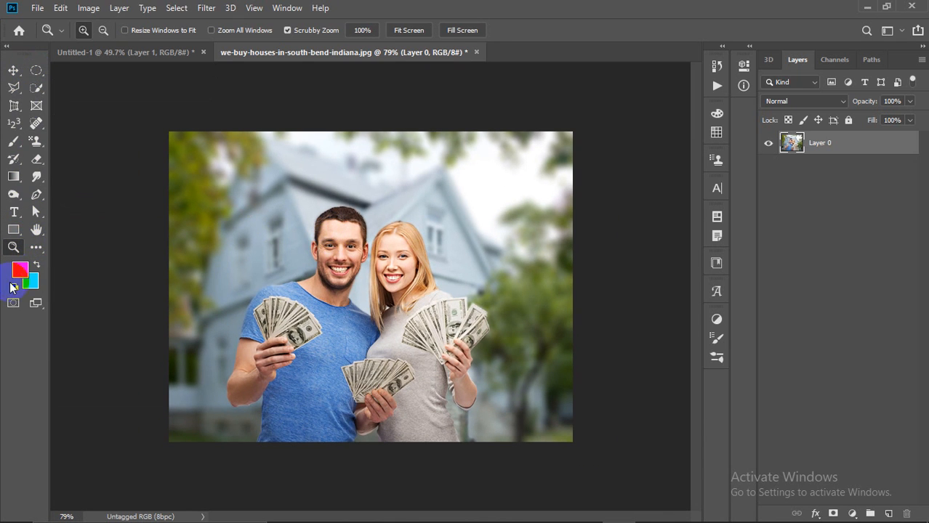
Step: Review the tool group containing the Dodge, Burn and Sponge tools
{"action": "left_click", "coordinate": [19, 198]}
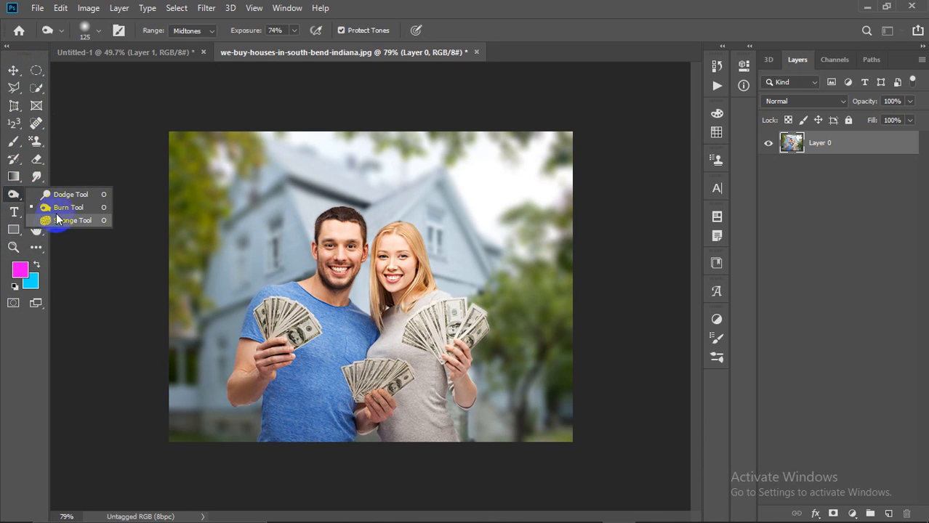
{"action": "left_click", "coordinate": [13, 198]}
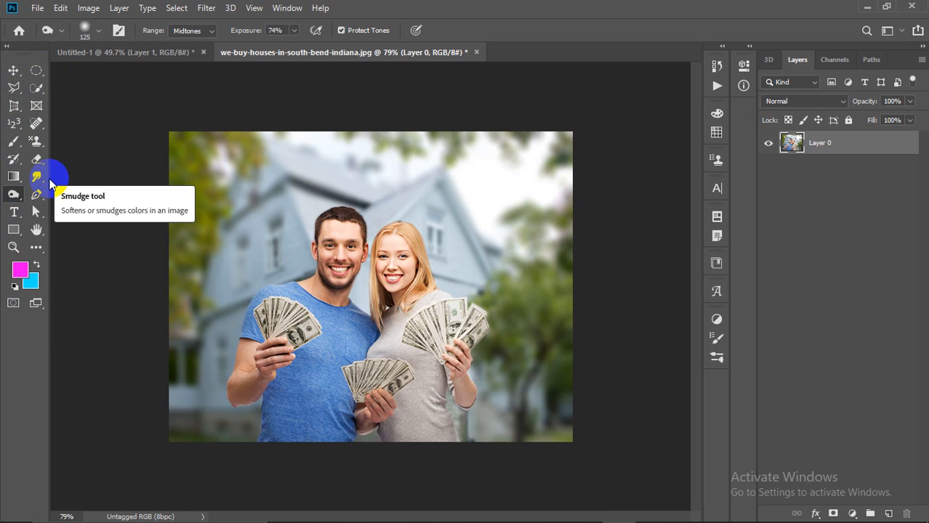
{"action": "scroll", "coordinate": [556, 235], "scroll_direction": "up", "scroll_amount": 2}
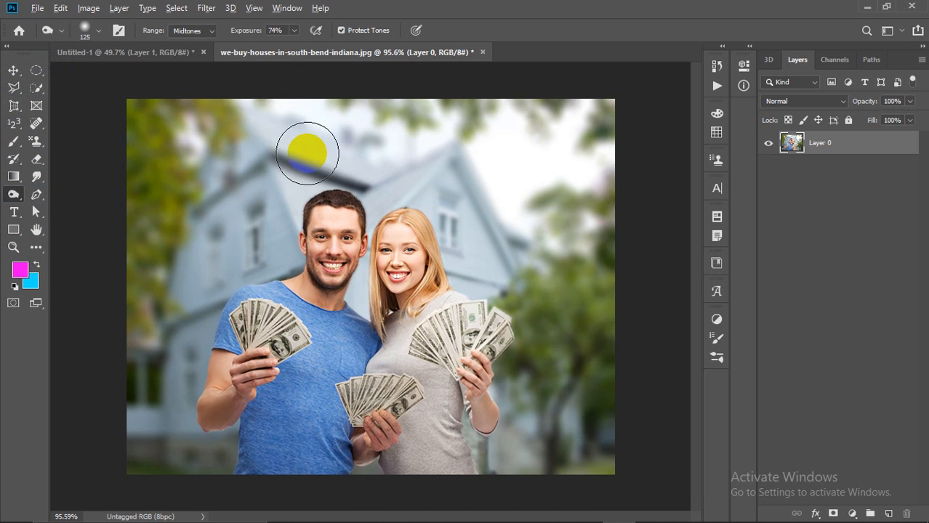
{"action": "scroll", "coordinate": [307, 153], "scroll_direction": "down", "scroll_amount": 1}
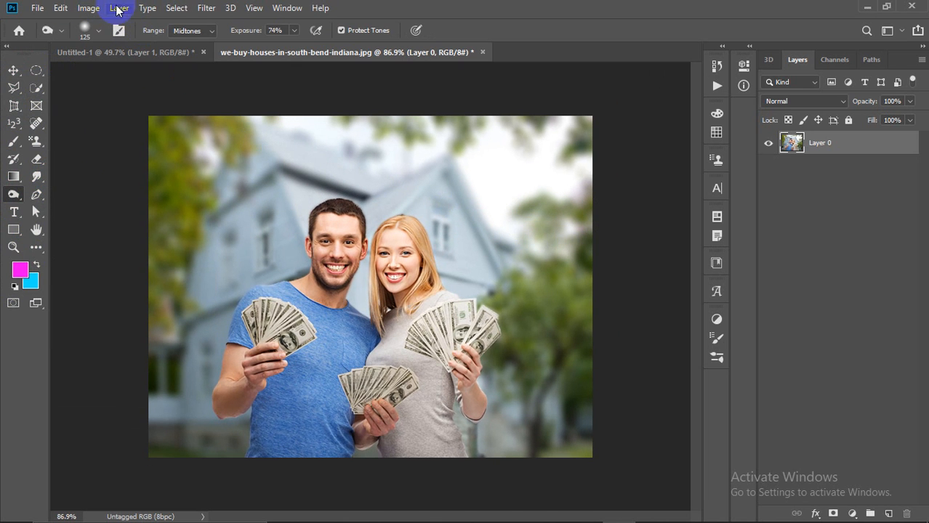
Step: Browse the main application menus, including the list of available panels, without choosing a command
{"action": "left_click", "coordinate": [215, 9]}
{"action": "mouse_move", "coordinate": [313, 7]}
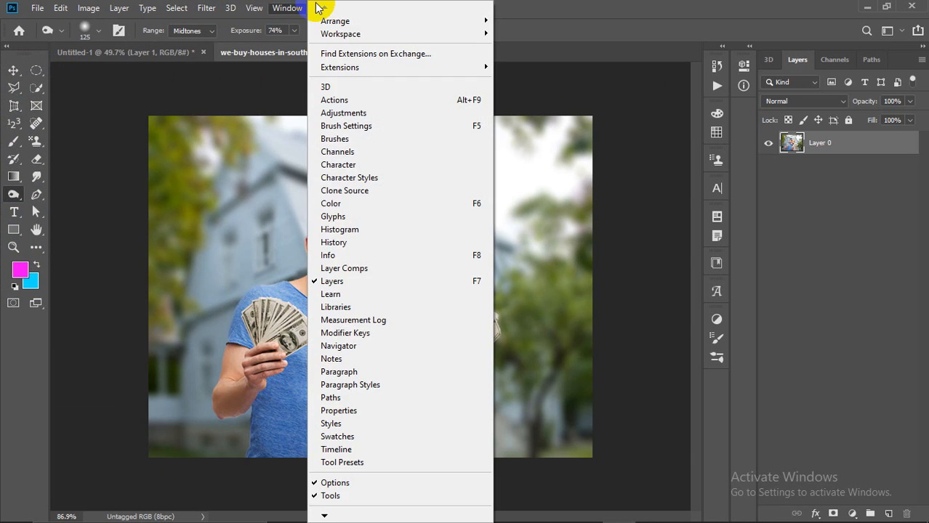
{"action": "mouse_move", "coordinate": [61, 8]}
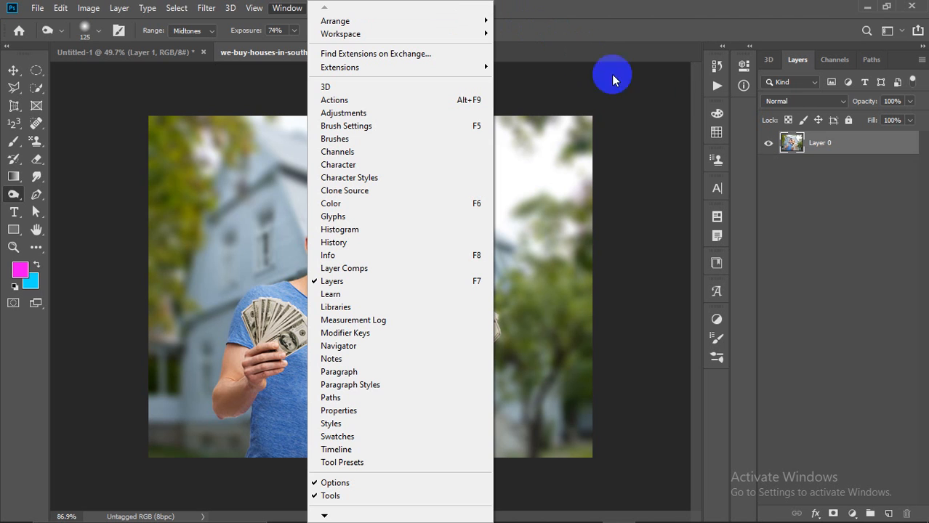
{"action": "mouse_move", "coordinate": [257, 15]}
{"action": "left_click", "coordinate": [507, 107]}
{"action": "left_click", "coordinate": [636, 140]}
{"action": "scroll", "coordinate": [647, 140], "scroll_direction": "up", "scroll_amount": 2}
{"action": "scroll", "coordinate": [647, 140], "scroll_direction": "down", "scroll_amount": 2}
{"action": "scroll", "coordinate": [639, 174], "scroll_direction": "up", "scroll_amount": 1}
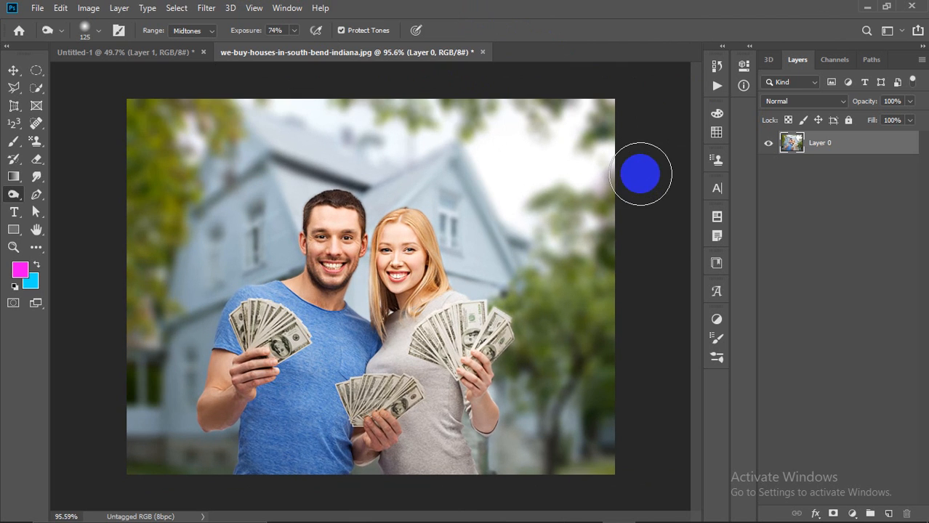
{"action": "scroll", "coordinate": [458, 215], "scroll_direction": "down", "scroll_amount": 2}
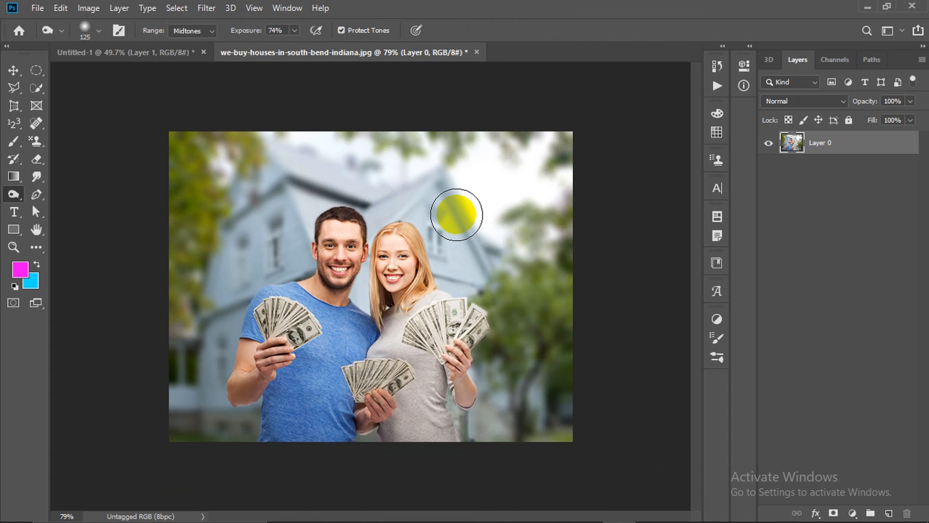
{"action": "mouse_move", "coordinate": [386, 517]}
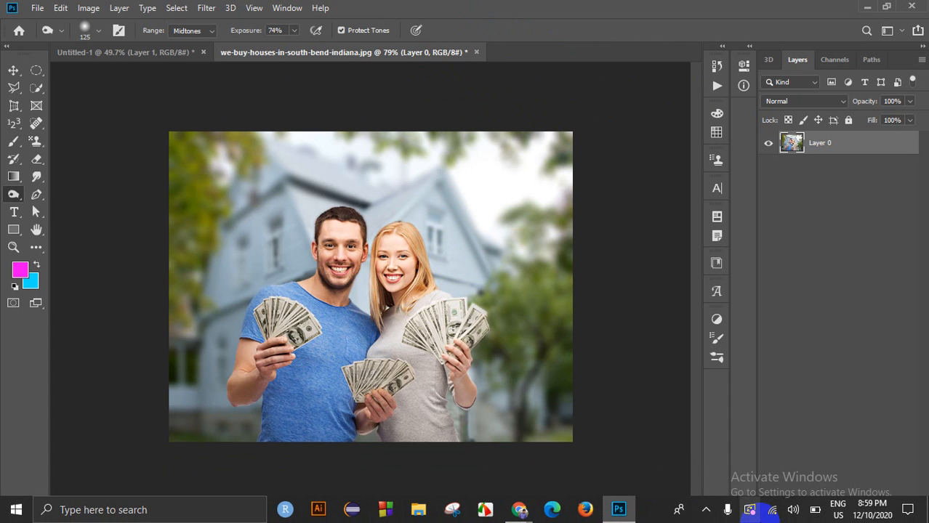
{"action": "scroll", "coordinate": [458, 305], "scroll_direction": "up", "scroll_amount": 3}
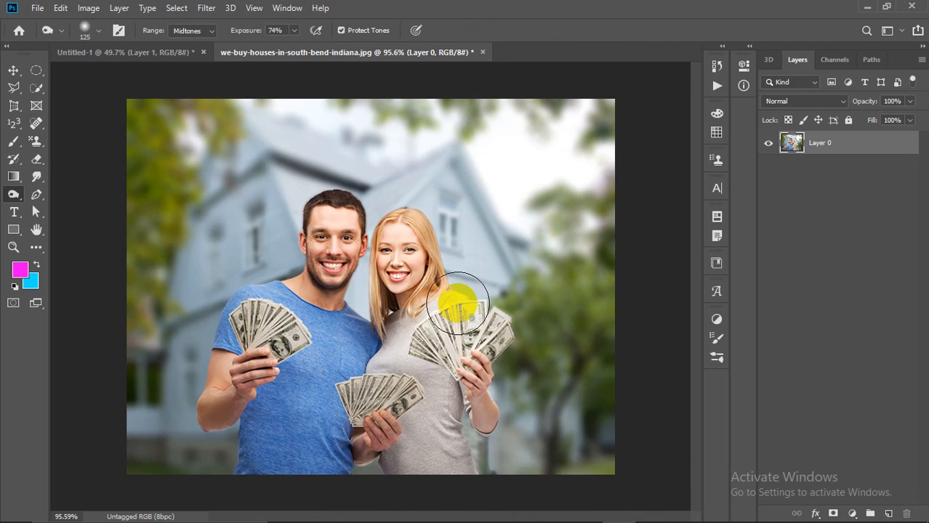
{"action": "scroll", "coordinate": [458, 305], "scroll_direction": "down", "scroll_amount": 1}
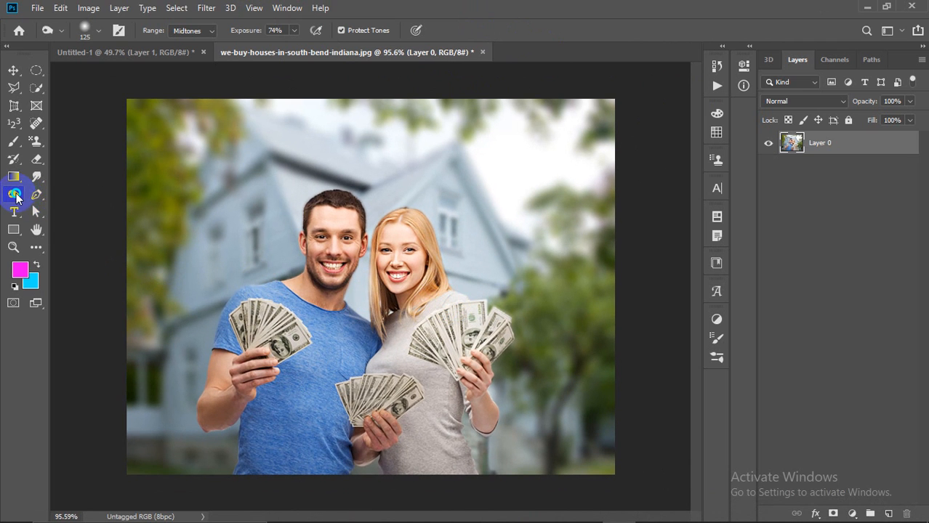
Step: Lighten the man's blue shirt near the shoulder using the Dodge Tool with a size 45 brush, Midtones range and 31% exposure
{"action": "right_click", "coordinate": [16, 195]}
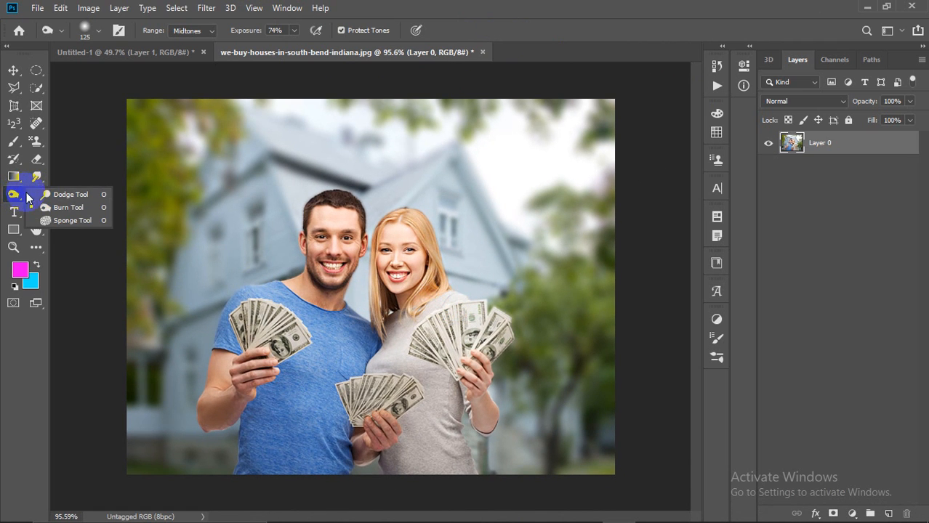
{"action": "left_click", "coordinate": [70, 195]}
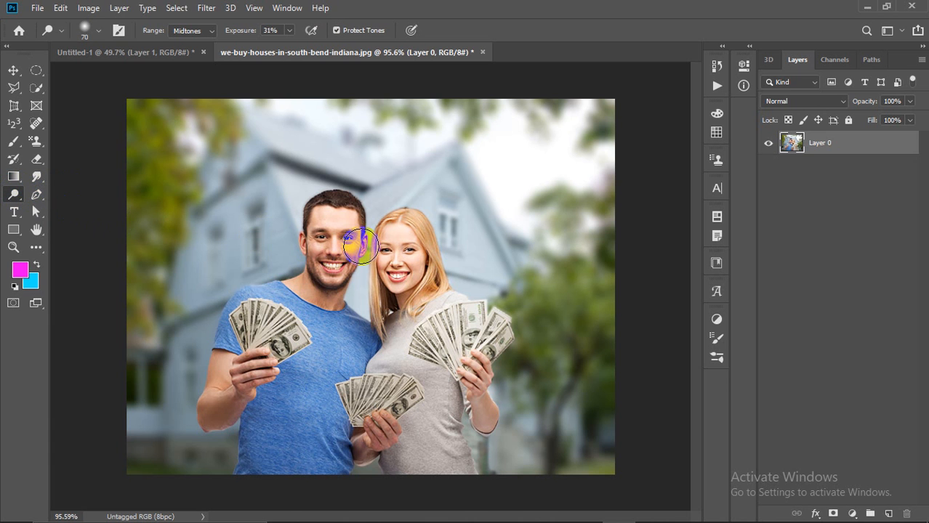
{"action": "scroll", "coordinate": [452, 262], "scroll_direction": "up", "scroll_amount": 2}
{"action": "scroll", "coordinate": [312, 225], "scroll_direction": "up", "scroll_amount": 1}
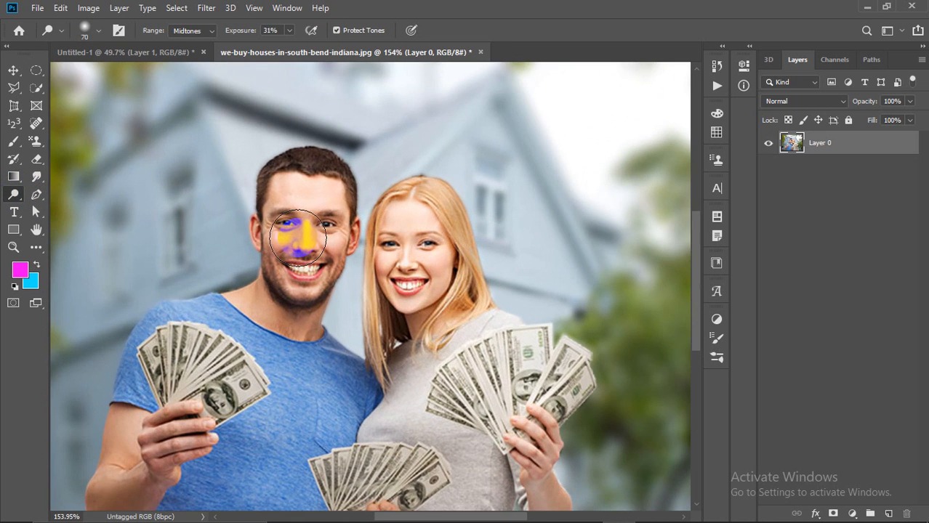
{"action": "scroll", "coordinate": [309, 229], "scroll_direction": "down", "scroll_amount": 1}
{"action": "scroll", "coordinate": [309, 228], "scroll_direction": "down", "scroll_amount": 1}
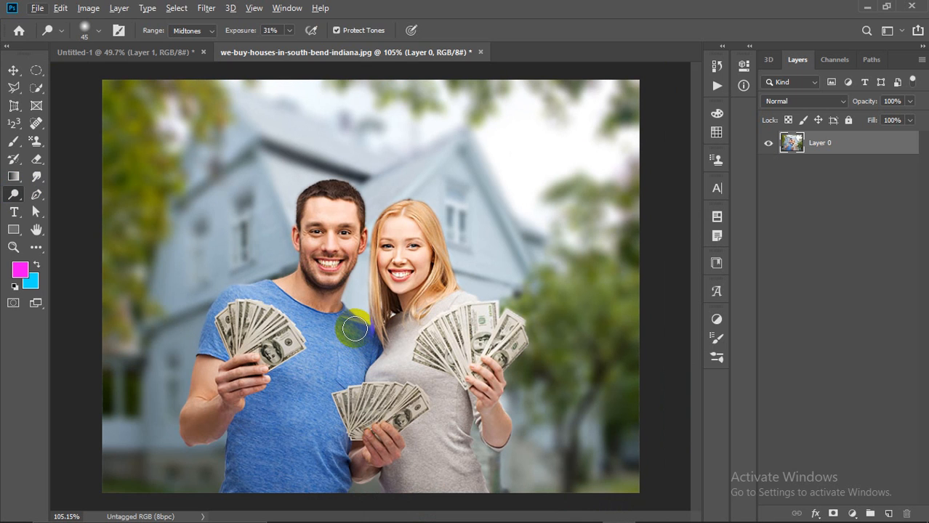
{"action": "mouse_move", "coordinate": [362, 339]}
{"action": "left_mouse_down"}
{"action": "mouse_move", "coordinate": [363, 327]}
{"action": "mouse_move", "coordinate": [369, 344]}
{"action": "mouse_move", "coordinate": [368, 336]}
{"action": "left_mouse_up"}
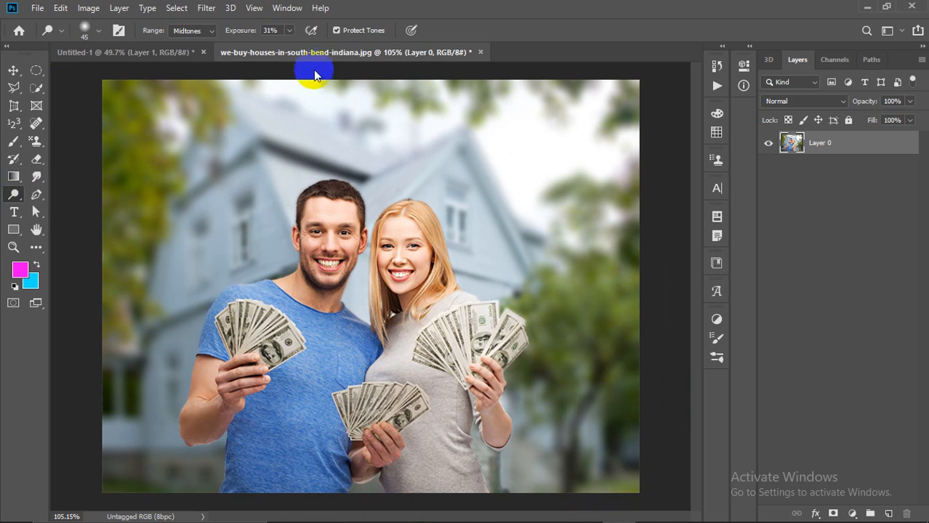
Step: Set the Dodge Tool's exposure to 84% and lighten the shirt area between the man and the woman
{"action": "left_click_drag", "start_coordinate": [298, 54], "coordinate": [321, 56]}
{"action": "mouse_move", "coordinate": [357, 316]}
{"action": "left_mouse_down"}
{"action": "mouse_move", "coordinate": [370, 359]}
{"action": "mouse_move", "coordinate": [356, 326]}
{"action": "mouse_move", "coordinate": [369, 344]}
{"action": "mouse_move", "coordinate": [341, 324]}
{"action": "mouse_move", "coordinate": [376, 352]}
{"action": "mouse_move", "coordinate": [372, 341]}
{"action": "mouse_move", "coordinate": [373, 360]}
{"action": "mouse_move", "coordinate": [364, 331]}
{"action": "mouse_move", "coordinate": [363, 349]}
{"action": "mouse_move", "coordinate": [358, 339]}
{"action": "mouse_move", "coordinate": [361, 350]}
{"action": "mouse_move", "coordinate": [368, 346]}
{"action": "mouse_move", "coordinate": [374, 376]}
{"action": "left_mouse_up"}
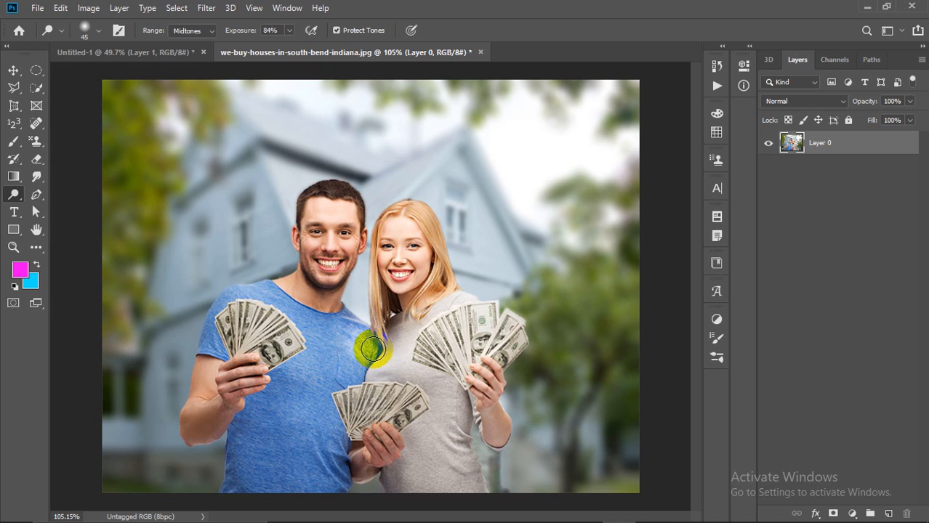
{"action": "mouse_move", "coordinate": [371, 345]}
{"action": "left_mouse_down"}
{"action": "mouse_move", "coordinate": [357, 343]}
{"action": "mouse_move", "coordinate": [348, 315]}
{"action": "mouse_move", "coordinate": [360, 326]}
{"action": "left_mouse_up"}
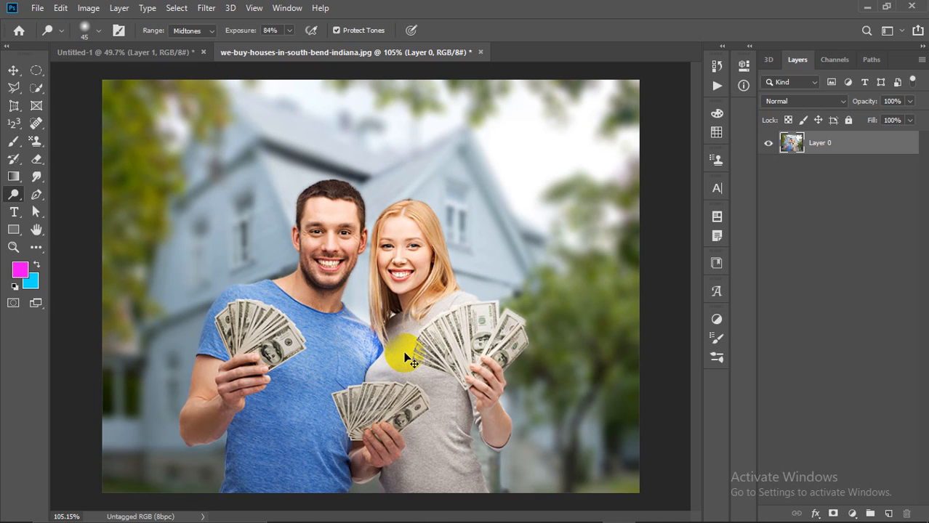
Step: Lighten the man's cheeks under both eyes with the Dodge Tool, using a brush of about size 10 and Midtones range
{"action": "left_click", "coordinate": [397, 339]}
{"action": "mouse_move", "coordinate": [339, 285]}
{"action": "left_mouse_down"}
{"action": "mouse_move", "coordinate": [354, 274]}
{"action": "mouse_move", "coordinate": [348, 247]}
{"action": "left_mouse_up"}
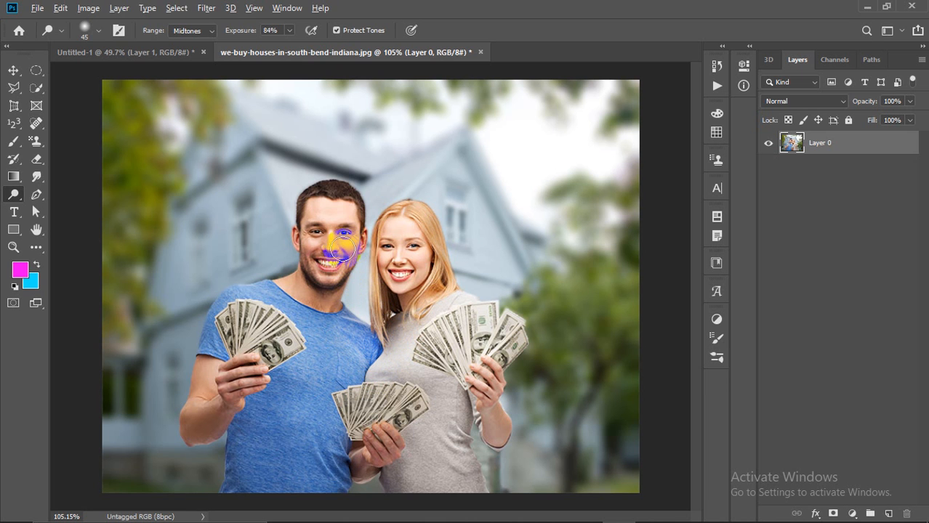
{"action": "scroll", "coordinate": [346, 247], "scroll_direction": "up", "scroll_amount": 5}
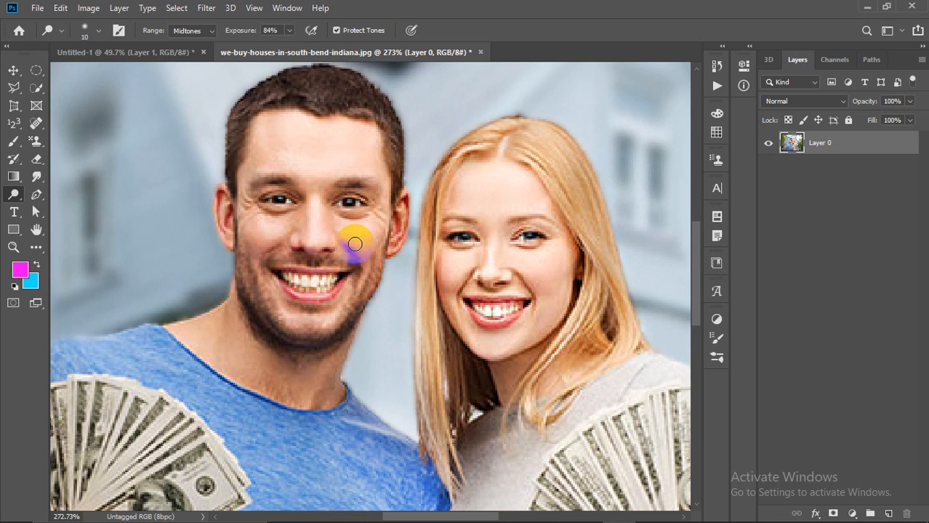
{"action": "mouse_move", "coordinate": [354, 249]}
{"action": "left_mouse_down"}
{"action": "mouse_move", "coordinate": [375, 234]}
{"action": "mouse_move", "coordinate": [372, 270]}
{"action": "mouse_move", "coordinate": [379, 219]}
{"action": "mouse_move", "coordinate": [377, 264]}
{"action": "mouse_move", "coordinate": [367, 279]}
{"action": "mouse_move", "coordinate": [371, 256]}
{"action": "mouse_move", "coordinate": [355, 299]}
{"action": "mouse_move", "coordinate": [312, 318]}
{"action": "mouse_move", "coordinate": [265, 230]}
{"action": "left_mouse_up"}
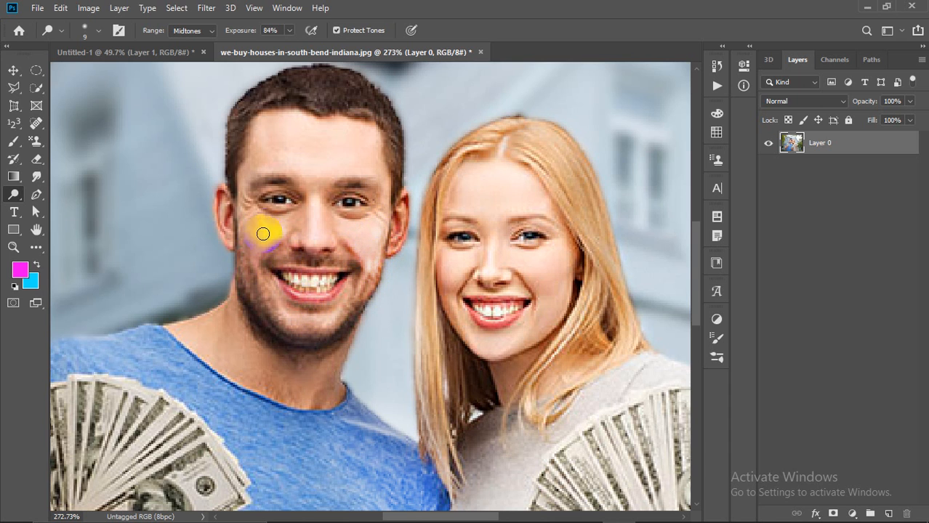
Step: Switch to the Burn Tool and reduce its brush size to 15 for work on the man's hair
{"action": "left_click", "coordinate": [14, 212]}
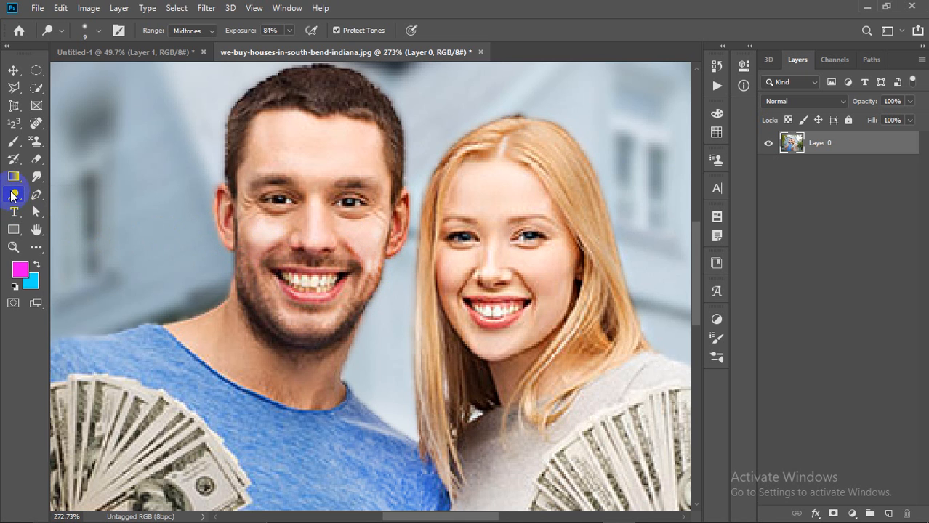
{"action": "left_click_drag", "start_coordinate": [11, 195], "coordinate": [38, 212]}
{"action": "left_click", "coordinate": [42, 209]}
{"action": "scroll", "coordinate": [243, 175], "scroll_direction": "up", "scroll_amount": 3}
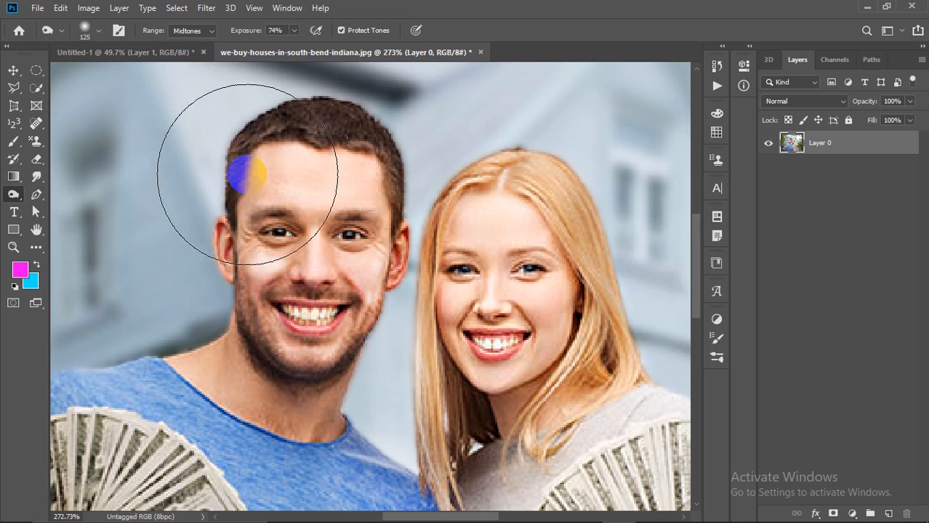
{"action": "key", "text": "bracketleft"}
{"action": "key", "text": "bracketleft"}
{"action": "key", "text": "bracketleft"}
{"action": "key", "text": "bracketleft"}
{"action": "key", "text": "bracketleft"}
{"action": "key", "text": "bracketleft"}
{"action": "key", "text": "bracketleft"}
{"action": "key", "text": "bracketleft"}
{"action": "key", "text": "bracketleft"}
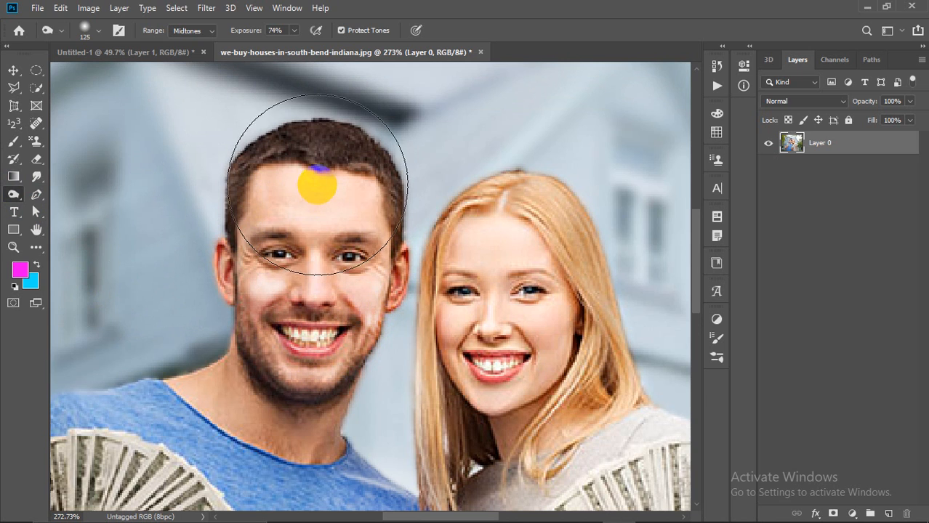
Step: Try to darken the man's hair along the forehead with the Burn Tool at 74% exposure, Midtones range
{"action": "mouse_move", "coordinate": [325, 146]}
{"action": "left_mouse_down"}
{"action": "mouse_move", "coordinate": [276, 139]}
{"action": "mouse_move", "coordinate": [276, 152]}
{"action": "mouse_move", "coordinate": [376, 159]}
{"action": "mouse_move", "coordinate": [351, 152]}
{"action": "mouse_move", "coordinate": [377, 175]}
{"action": "mouse_move", "coordinate": [347, 162]}
{"action": "mouse_move", "coordinate": [378, 172]}
{"action": "mouse_move", "coordinate": [395, 222]}
{"action": "mouse_move", "coordinate": [382, 165]}
{"action": "mouse_move", "coordinate": [336, 133]}
{"action": "mouse_move", "coordinate": [321, 151]}
{"action": "mouse_move", "coordinate": [324, 139]}
{"action": "mouse_move", "coordinate": [255, 152]}
{"action": "mouse_move", "coordinate": [234, 210]}
{"action": "mouse_move", "coordinate": [235, 174]}
{"action": "mouse_move", "coordinate": [232, 212]}
{"action": "mouse_move", "coordinate": [245, 178]}
{"action": "mouse_move", "coordinate": [320, 157]}
{"action": "mouse_move", "coordinate": [286, 176]}
{"action": "mouse_move", "coordinate": [238, 172]}
{"action": "mouse_move", "coordinate": [278, 175]}
{"action": "mouse_move", "coordinate": [243, 183]}
{"action": "mouse_move", "coordinate": [288, 175]}
{"action": "mouse_move", "coordinate": [300, 159]}
{"action": "mouse_move", "coordinate": [305, 170]}
{"action": "mouse_move", "coordinate": [282, 144]}
{"action": "mouse_move", "coordinate": [346, 168]}
{"action": "mouse_move", "coordinate": [345, 140]}
{"action": "mouse_move", "coordinate": [370, 168]}
{"action": "mouse_move", "coordinate": [356, 131]}
{"action": "mouse_move", "coordinate": [370, 160]}
{"action": "mouse_move", "coordinate": [346, 149]}
{"action": "left_mouse_up"}
{"action": "scroll", "coordinate": [349, 195], "scroll_direction": "down", "scroll_amount": 3}
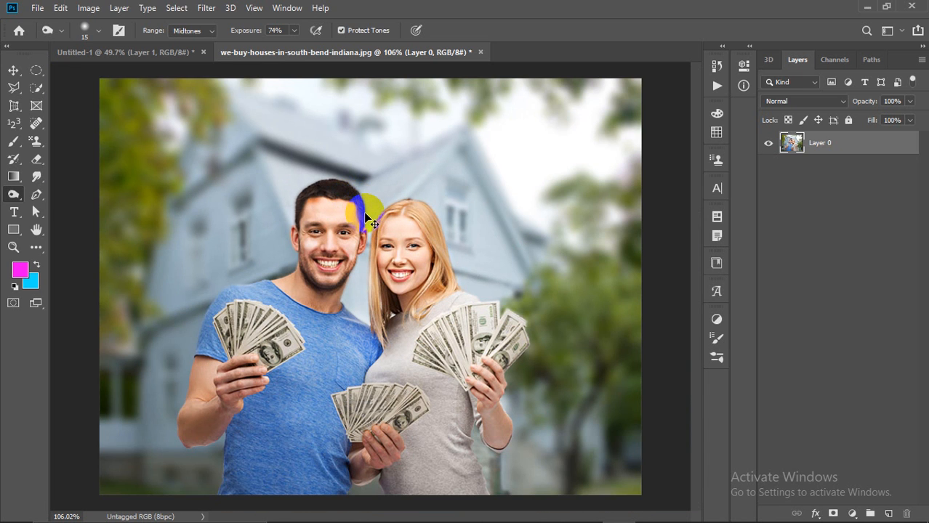
{"action": "mouse_move", "coordinate": [361, 211]}
{"action": "left_mouse_down"}
{"action": "mouse_move", "coordinate": [334, 209]}
{"action": "mouse_move", "coordinate": [344, 202]}
{"action": "mouse_move", "coordinate": [387, 223]}
{"action": "left_mouse_up"}
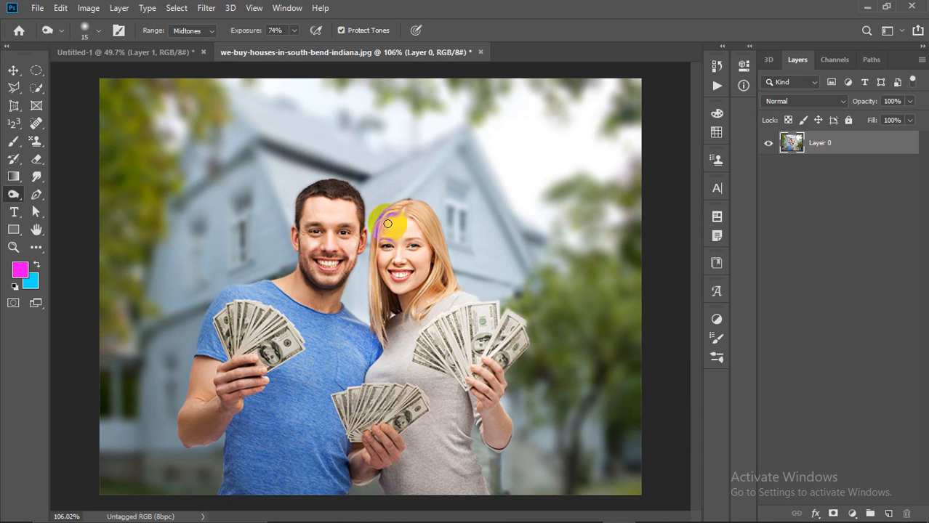
Step: Darken the man's hair from the crown down to both sides using the size 15 Burn Tool
{"action": "scroll", "coordinate": [333, 188], "scroll_direction": "up", "scroll_amount": 6}
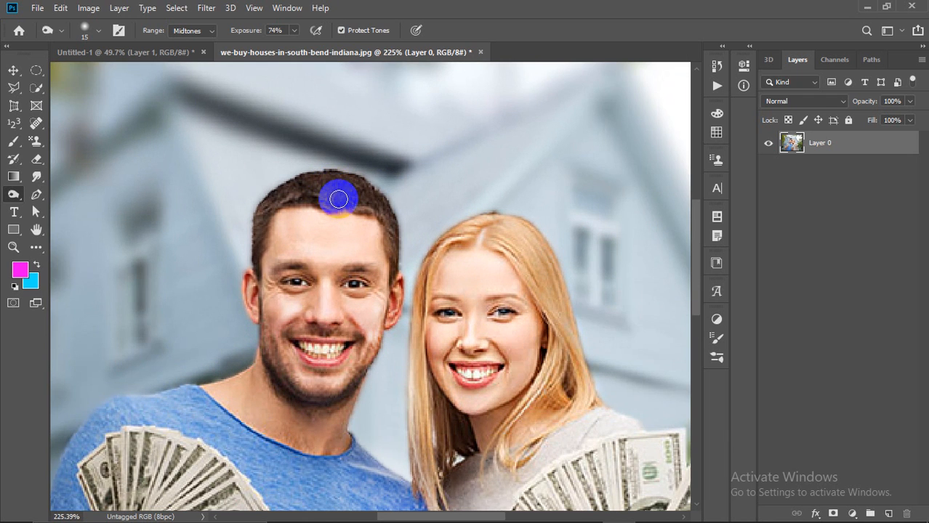
{"action": "left_click_drag", "start_coordinate": [280, 197], "coordinate": [252, 232]}
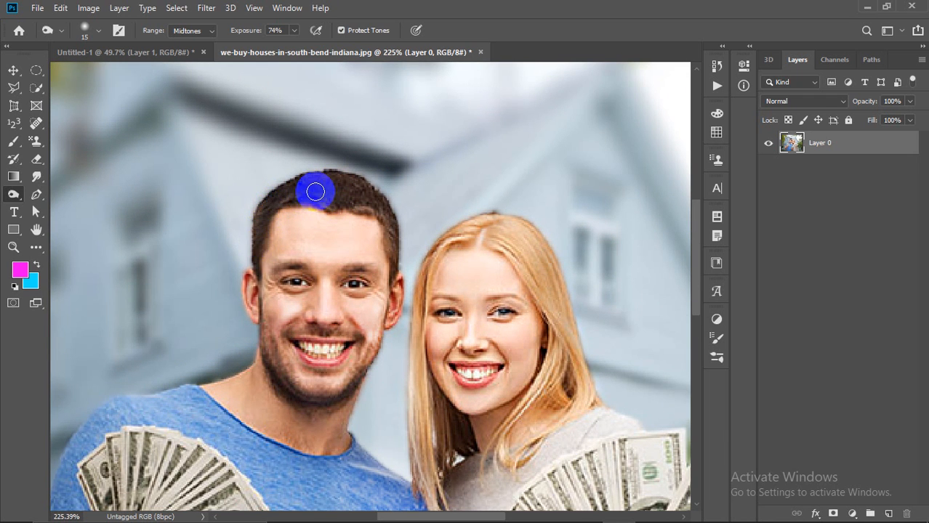
{"action": "left_click", "coordinate": [336, 181]}
{"action": "mouse_move", "coordinate": [336, 180]}
{"action": "left_mouse_down"}
{"action": "mouse_move", "coordinate": [356, 192]}
{"action": "mouse_move", "coordinate": [336, 201]}
{"action": "mouse_move", "coordinate": [373, 197]}
{"action": "mouse_move", "coordinate": [358, 199]}
{"action": "mouse_move", "coordinate": [377, 205]}
{"action": "mouse_move", "coordinate": [352, 207]}
{"action": "mouse_move", "coordinate": [381, 208]}
{"action": "mouse_move", "coordinate": [394, 247]}
{"action": "mouse_move", "coordinate": [384, 219]}
{"action": "left_mouse_up"}
{"action": "left_click", "coordinate": [471, 238]}
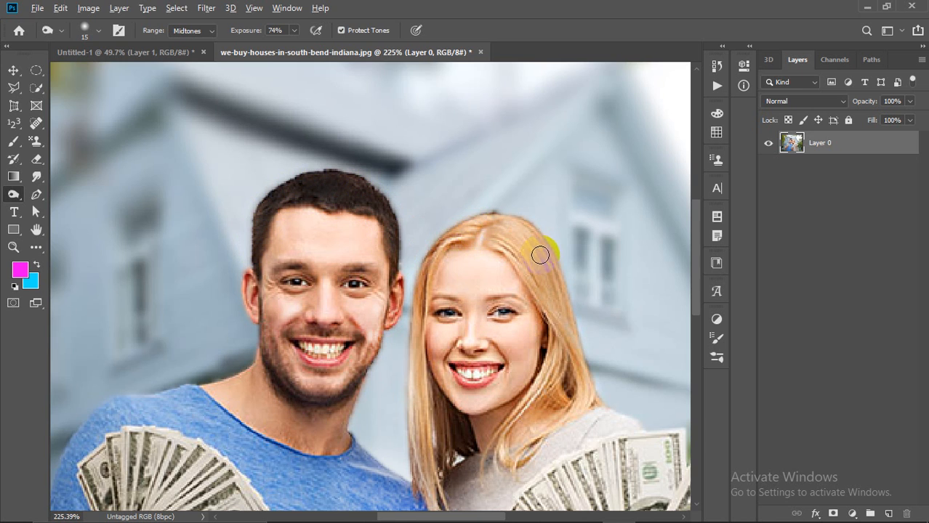
Step: Burn the woman's hair near the parting and touch up the dark tones of the man's hair
{"action": "scroll", "coordinate": [542, 254], "scroll_direction": "down", "scroll_amount": 2}
{"action": "scroll", "coordinate": [524, 282], "scroll_direction": "up", "scroll_amount": 3}
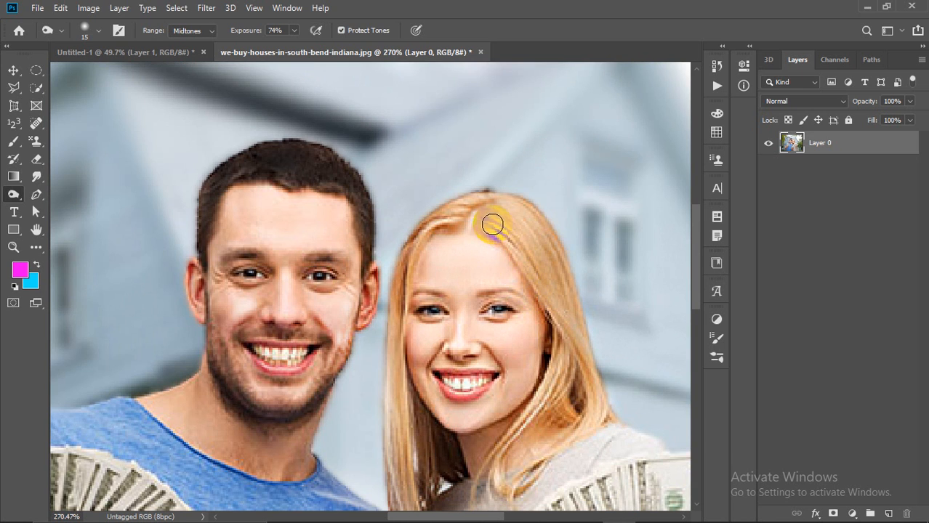
{"action": "mouse_move", "coordinate": [482, 225]}
{"action": "left_mouse_down"}
{"action": "mouse_move", "coordinate": [532, 258]}
{"action": "mouse_move", "coordinate": [503, 208]}
{"action": "mouse_move", "coordinate": [535, 237]}
{"action": "mouse_move", "coordinate": [498, 230]}
{"action": "mouse_move", "coordinate": [489, 216]}
{"action": "mouse_move", "coordinate": [542, 280]}
{"action": "mouse_move", "coordinate": [506, 253]}
{"action": "mouse_move", "coordinate": [504, 239]}
{"action": "mouse_move", "coordinate": [528, 265]}
{"action": "mouse_move", "coordinate": [542, 251]}
{"action": "mouse_move", "coordinate": [512, 218]}
{"action": "mouse_move", "coordinate": [545, 252]}
{"action": "mouse_move", "coordinate": [503, 212]}
{"action": "mouse_move", "coordinate": [546, 242]}
{"action": "mouse_move", "coordinate": [531, 222]}
{"action": "mouse_move", "coordinate": [534, 255]}
{"action": "mouse_move", "coordinate": [536, 248]}
{"action": "mouse_move", "coordinate": [555, 289]}
{"action": "mouse_move", "coordinate": [526, 251]}
{"action": "mouse_move", "coordinate": [559, 303]}
{"action": "mouse_move", "coordinate": [541, 252]}
{"action": "mouse_move", "coordinate": [546, 263]}
{"action": "mouse_move", "coordinate": [559, 322]}
{"action": "mouse_move", "coordinate": [561, 288]}
{"action": "mouse_move", "coordinate": [564, 313]}
{"action": "mouse_move", "coordinate": [555, 331]}
{"action": "mouse_move", "coordinate": [546, 294]}
{"action": "mouse_move", "coordinate": [536, 338]}
{"action": "mouse_move", "coordinate": [553, 297]}
{"action": "mouse_move", "coordinate": [510, 354]}
{"action": "mouse_move", "coordinate": [530, 327]}
{"action": "mouse_move", "coordinate": [549, 325]}
{"action": "mouse_move", "coordinate": [513, 353]}
{"action": "mouse_move", "coordinate": [523, 251]}
{"action": "mouse_move", "coordinate": [510, 228]}
{"action": "mouse_move", "coordinate": [478, 234]}
{"action": "mouse_move", "coordinate": [518, 224]}
{"action": "mouse_move", "coordinate": [498, 218]}
{"action": "mouse_move", "coordinate": [486, 234]}
{"action": "mouse_move", "coordinate": [512, 216]}
{"action": "mouse_move", "coordinate": [543, 240]}
{"action": "mouse_move", "coordinate": [533, 227]}
{"action": "mouse_move", "coordinate": [545, 273]}
{"action": "mouse_move", "coordinate": [505, 262]}
{"action": "mouse_move", "coordinate": [486, 236]}
{"action": "mouse_move", "coordinate": [460, 267]}
{"action": "mouse_move", "coordinate": [462, 248]}
{"action": "mouse_move", "coordinate": [455, 319]}
{"action": "mouse_move", "coordinate": [458, 299]}
{"action": "mouse_move", "coordinate": [470, 390]}
{"action": "mouse_move", "coordinate": [476, 322]}
{"action": "left_mouse_up"}
{"action": "scroll", "coordinate": [530, 241], "scroll_direction": "down", "scroll_amount": 2}
{"action": "scroll", "coordinate": [531, 242], "scroll_direction": "down", "scroll_amount": 2}
{"action": "scroll", "coordinate": [476, 339], "scroll_direction": "down", "scroll_amount": 2}
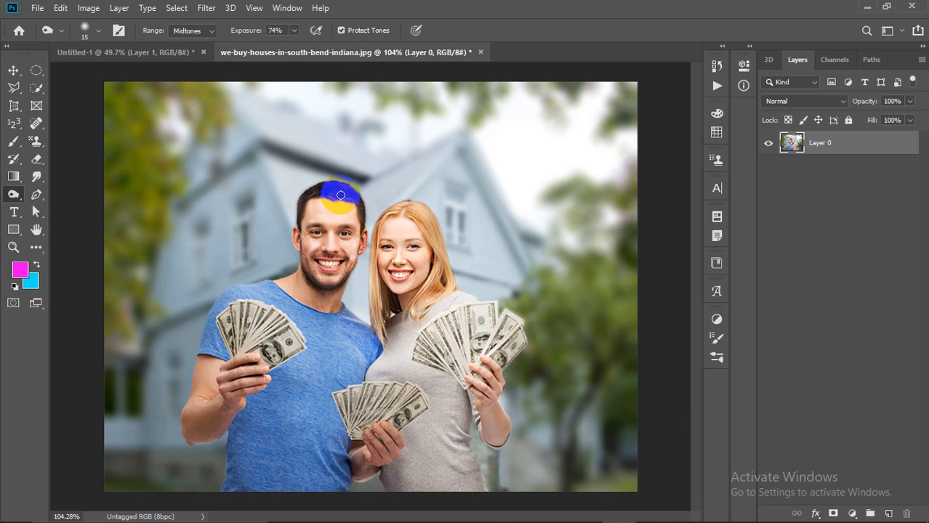
{"action": "mouse_move", "coordinate": [341, 187]}
{"action": "left_mouse_down"}
{"action": "mouse_move", "coordinate": [370, 213]}
{"action": "mouse_move", "coordinate": [362, 232]}
{"action": "mouse_move", "coordinate": [363, 207]}
{"action": "mouse_move", "coordinate": [367, 235]}
{"action": "mouse_move", "coordinate": [396, 225]}
{"action": "mouse_move", "coordinate": [347, 191]}
{"action": "mouse_move", "coordinate": [344, 200]}
{"action": "mouse_move", "coordinate": [324, 197]}
{"action": "mouse_move", "coordinate": [359, 206]}
{"action": "left_mouse_up"}
{"action": "scroll", "coordinate": [367, 213], "scroll_direction": "down", "scroll_amount": 2}
{"action": "scroll", "coordinate": [362, 223], "scroll_direction": "up", "scroll_amount": 1}
{"action": "scroll", "coordinate": [365, 190], "scroll_direction": "down", "scroll_amount": 2}
{"action": "scroll", "coordinate": [373, 208], "scroll_direction": "up", "scroll_amount": 2}
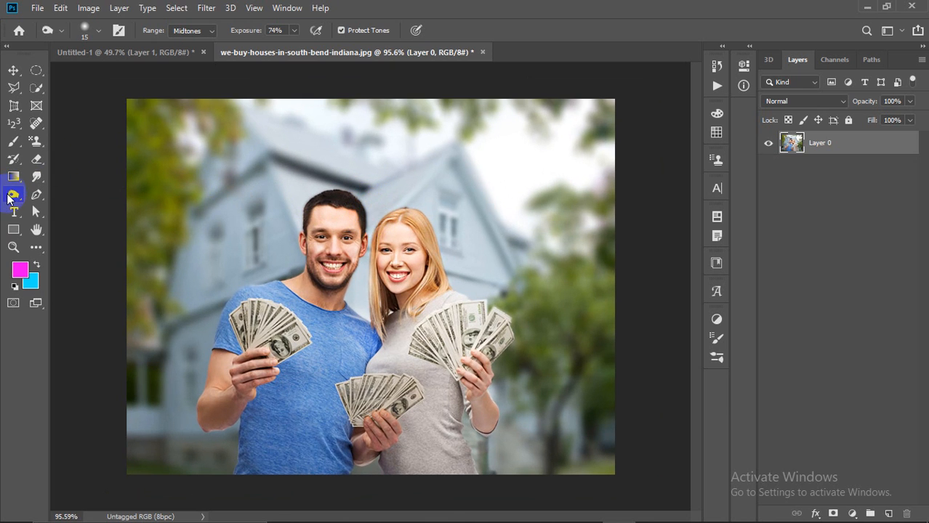
Step: Try the Sponge Tool on the woman's face and hair in Desaturate mode with a size 65 brush and 50% flow
{"action": "left_click", "coordinate": [65, 220]}
{"action": "mouse_move", "coordinate": [329, 213]}
{"action": "left_mouse_down"}
{"action": "mouse_move", "coordinate": [329, 247]}
{"action": "mouse_move", "coordinate": [350, 207]}
{"action": "mouse_move", "coordinate": [326, 271]}
{"action": "mouse_move", "coordinate": [339, 270]}
{"action": "mouse_move", "coordinate": [340, 205]}
{"action": "mouse_move", "coordinate": [322, 273]}
{"action": "mouse_move", "coordinate": [310, 263]}
{"action": "mouse_move", "coordinate": [331, 276]}
{"action": "mouse_move", "coordinate": [348, 247]}
{"action": "mouse_move", "coordinate": [364, 269]}
{"action": "mouse_move", "coordinate": [408, 256]}
{"action": "left_mouse_up"}
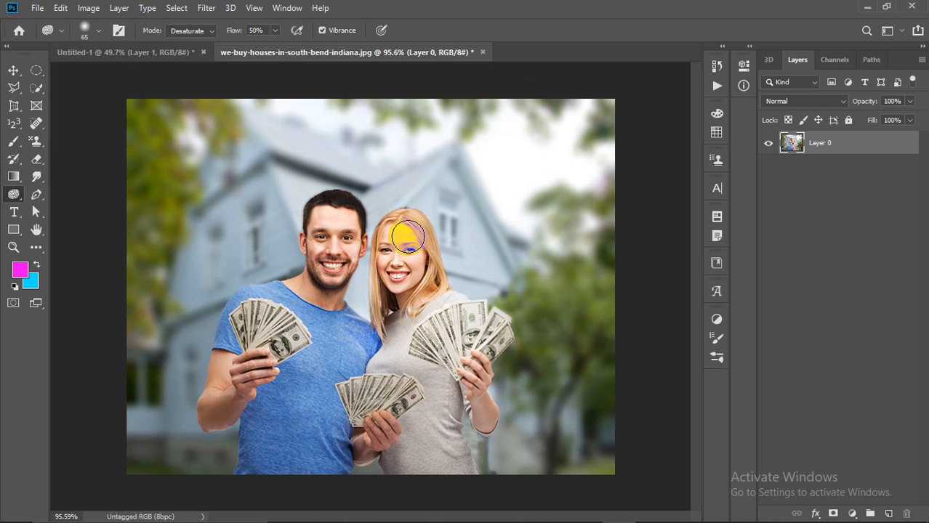
{"action": "left_click_drag", "start_coordinate": [409, 240], "coordinate": [471, 316]}
{"action": "left_click_drag", "start_coordinate": [399, 271], "coordinate": [392, 275]}
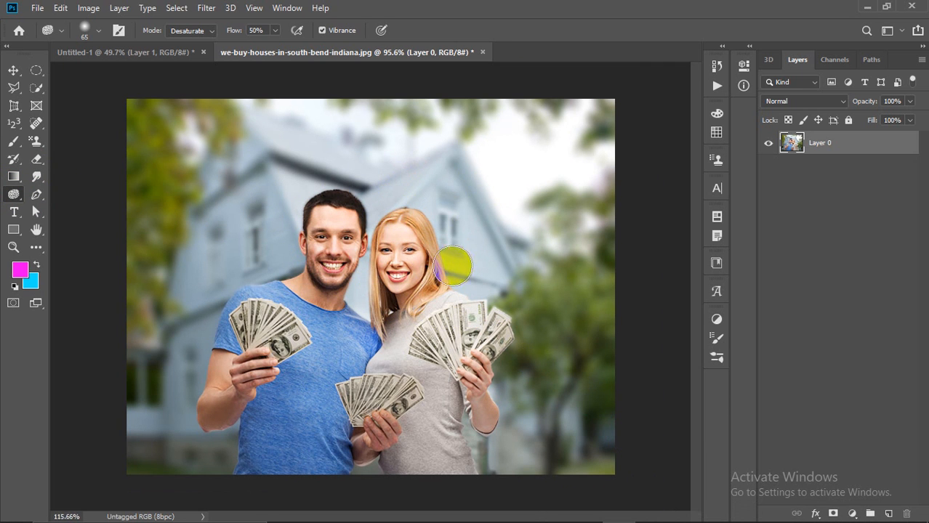
{"action": "scroll", "coordinate": [453, 266], "scroll_direction": "up", "scroll_amount": 4}
{"action": "scroll", "coordinate": [417, 242], "scroll_direction": "down", "scroll_amount": 3}
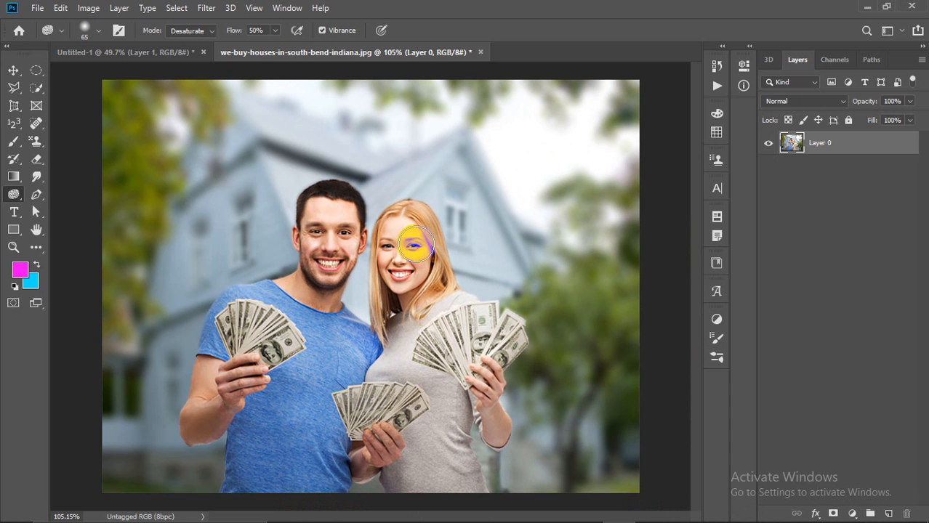
Step: Desaturate the woman's face and arms and the man's face and arm with the Sponge Tool
{"action": "mouse_move", "coordinate": [403, 225]}
{"action": "left_mouse_down"}
{"action": "mouse_move", "coordinate": [399, 290]}
{"action": "mouse_move", "coordinate": [390, 261]}
{"action": "mouse_move", "coordinate": [403, 221]}
{"action": "left_mouse_up"}
{"action": "mouse_move", "coordinate": [431, 294]}
{"action": "left_mouse_down"}
{"action": "mouse_move", "coordinate": [408, 291]}
{"action": "mouse_move", "coordinate": [392, 212]}
{"action": "left_mouse_up"}
{"action": "left_click_drag", "start_coordinate": [405, 343], "coordinate": [491, 391]}
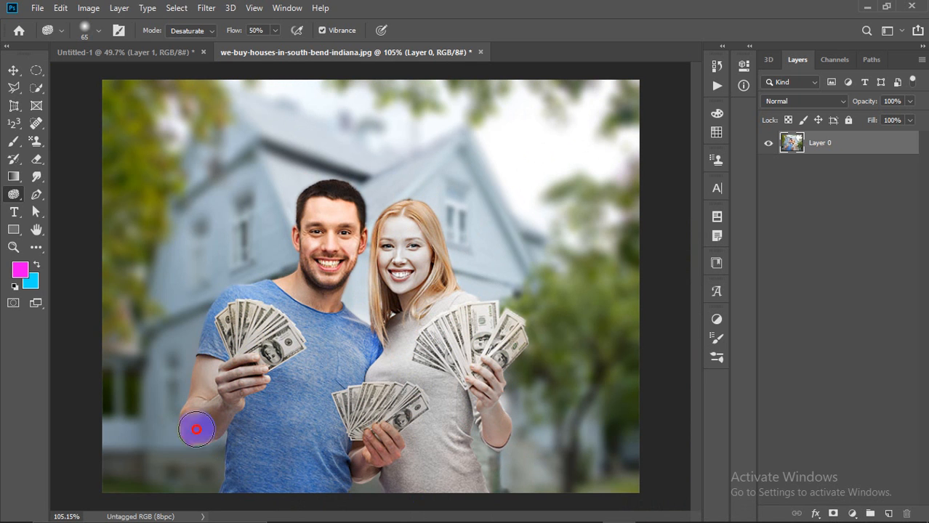
{"action": "mouse_move", "coordinate": [338, 218]}
{"action": "left_mouse_down"}
{"action": "mouse_move", "coordinate": [347, 209]}
{"action": "mouse_move", "coordinate": [321, 259]}
{"action": "left_mouse_up"}
{"action": "scroll", "coordinate": [442, 205], "scroll_direction": "down", "scroll_amount": 3}
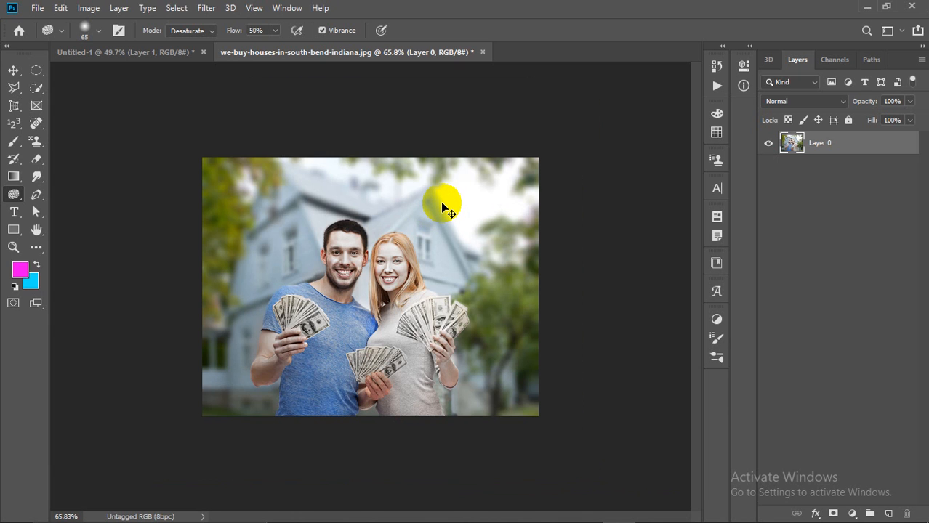
{"action": "scroll", "coordinate": [432, 244], "scroll_direction": "up", "scroll_amount": 3}
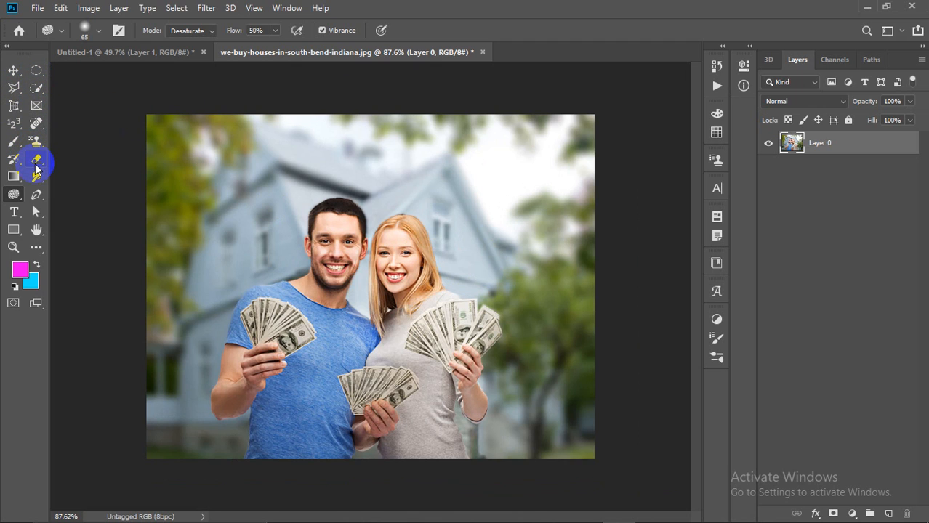
Step: Select the couple with the Quick Selection Tool, excluding the gaps between them, and invert the selection to the background
{"action": "left_click", "coordinate": [34, 90]}
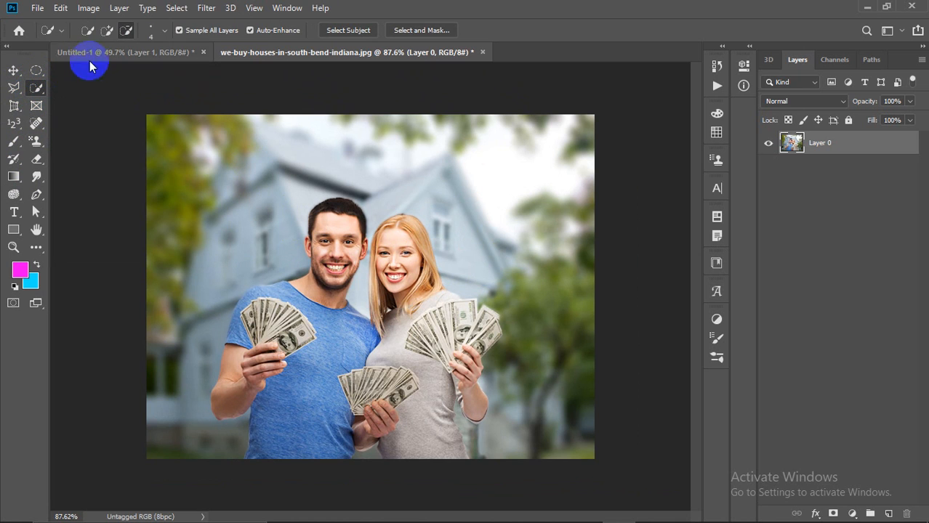
{"action": "mouse_move", "coordinate": [307, 207]}
{"action": "left_mouse_down"}
{"action": "mouse_move", "coordinate": [336, 214]}
{"action": "mouse_move", "coordinate": [341, 263]}
{"action": "mouse_move", "coordinate": [330, 332]}
{"action": "mouse_move", "coordinate": [313, 368]}
{"action": "mouse_move", "coordinate": [272, 352]}
{"action": "mouse_move", "coordinate": [268, 305]}
{"action": "mouse_move", "coordinate": [234, 398]}
{"action": "mouse_move", "coordinate": [262, 297]}
{"action": "mouse_move", "coordinate": [291, 292]}
{"action": "mouse_move", "coordinate": [235, 303]}
{"action": "mouse_move", "coordinate": [228, 330]}
{"action": "mouse_move", "coordinate": [228, 347]}
{"action": "mouse_move", "coordinate": [260, 366]}
{"action": "mouse_move", "coordinate": [285, 455]}
{"action": "mouse_move", "coordinate": [360, 413]}
{"action": "mouse_move", "coordinate": [369, 425]}
{"action": "mouse_move", "coordinate": [401, 396]}
{"action": "mouse_move", "coordinate": [375, 392]}
{"action": "mouse_move", "coordinate": [429, 315]}
{"action": "mouse_move", "coordinate": [348, 348]}
{"action": "mouse_move", "coordinate": [419, 325]}
{"action": "mouse_move", "coordinate": [409, 233]}
{"action": "mouse_move", "coordinate": [395, 228]}
{"action": "mouse_move", "coordinate": [383, 252]}
{"action": "mouse_move", "coordinate": [389, 228]}
{"action": "mouse_move", "coordinate": [412, 227]}
{"action": "mouse_move", "coordinate": [405, 215]}
{"action": "mouse_move", "coordinate": [448, 315]}
{"action": "mouse_move", "coordinate": [476, 339]}
{"action": "mouse_move", "coordinate": [484, 326]}
{"action": "mouse_move", "coordinate": [467, 364]}
{"action": "mouse_move", "coordinate": [469, 393]}
{"action": "left_mouse_up"}
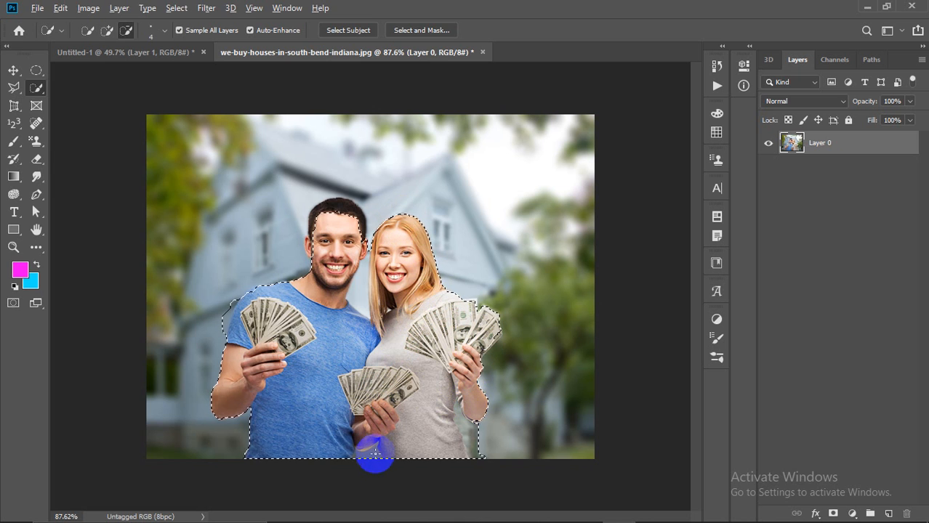
{"action": "left_click_drag", "start_coordinate": [344, 287], "coordinate": [357, 278]}
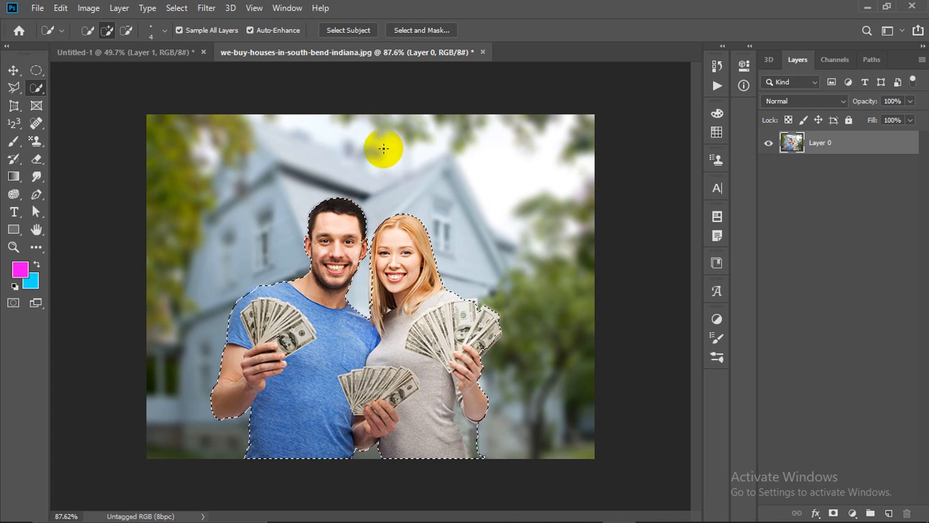
{"action": "left_click", "coordinate": [183, 7]}
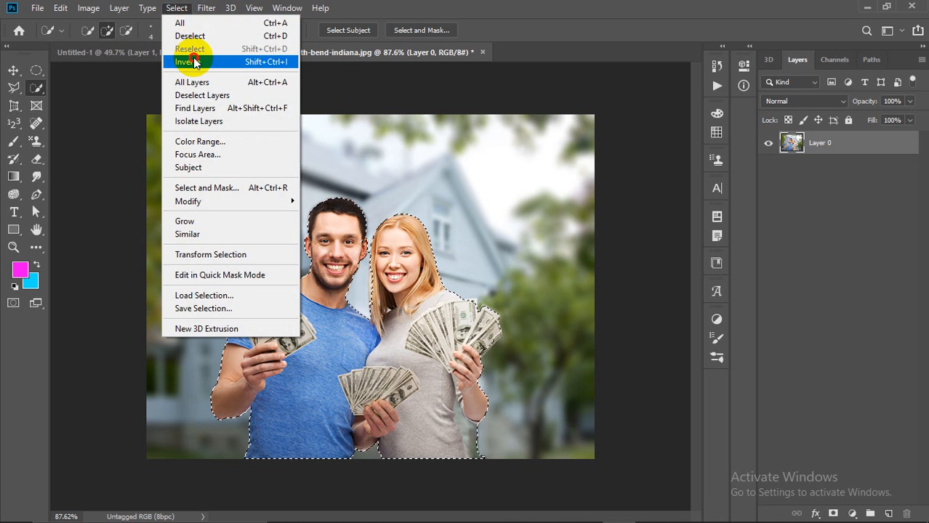
{"action": "left_click", "coordinate": [178, 61]}
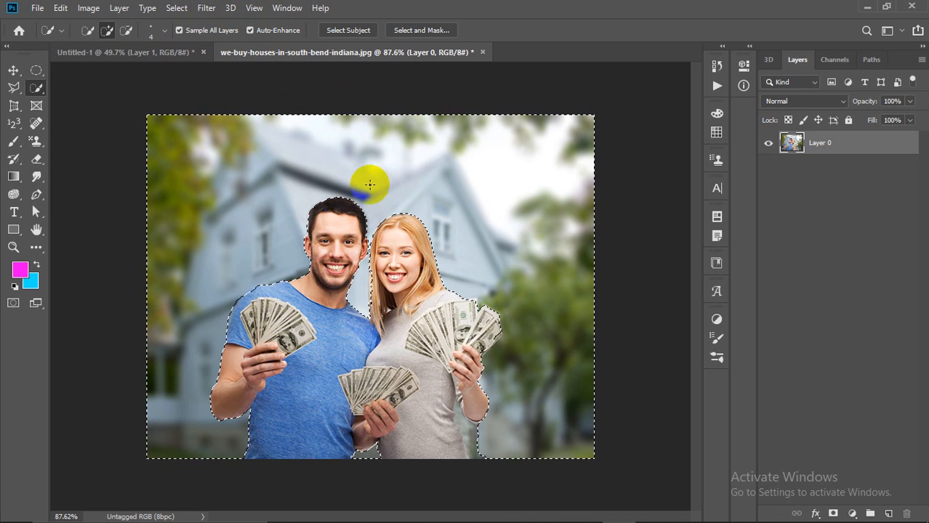
Step: Desaturate the selected house and trees background with the Sponge Tool at 50% flow
{"action": "left_click", "coordinate": [14, 193]}
{"action": "left_click", "coordinate": [58, 220]}
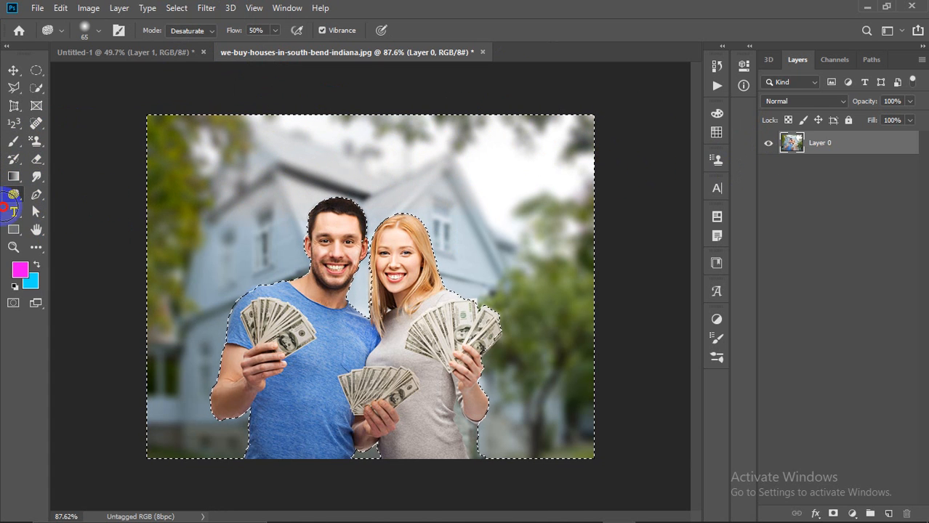
{"action": "mouse_move", "coordinate": [748, 267]}
{"action": "left_mouse_down"}
{"action": "mouse_move", "coordinate": [141, 309]}
{"action": "mouse_move", "coordinate": [639, 382]}
{"action": "mouse_move", "coordinate": [426, 416]}
{"action": "mouse_move", "coordinate": [134, 427]}
{"action": "left_mouse_up"}
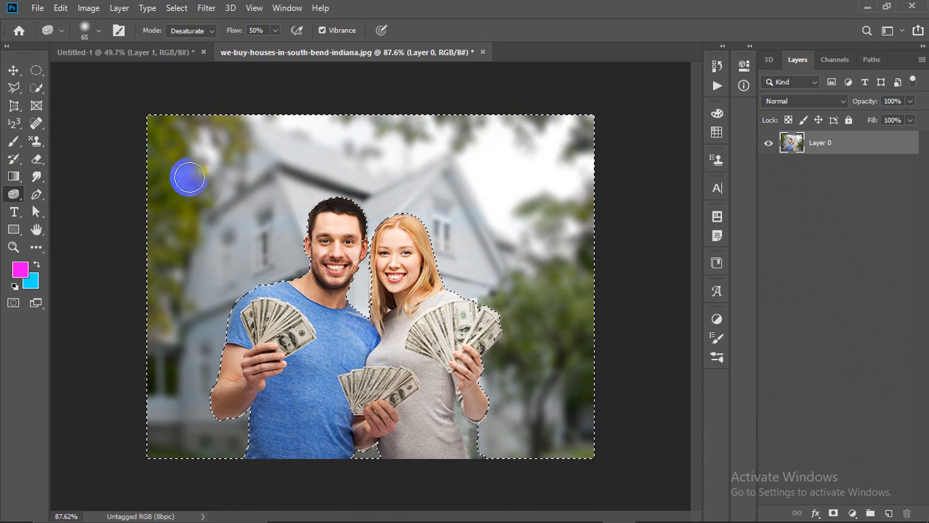
Step: Set the Sponge Tool's flow to 100% and desaturate the background further around the couple
{"action": "left_click", "coordinate": [276, 36]}
{"action": "left_click_drag", "start_coordinate": [270, 42], "coordinate": [372, 32]}
{"action": "left_click", "coordinate": [655, 151]}
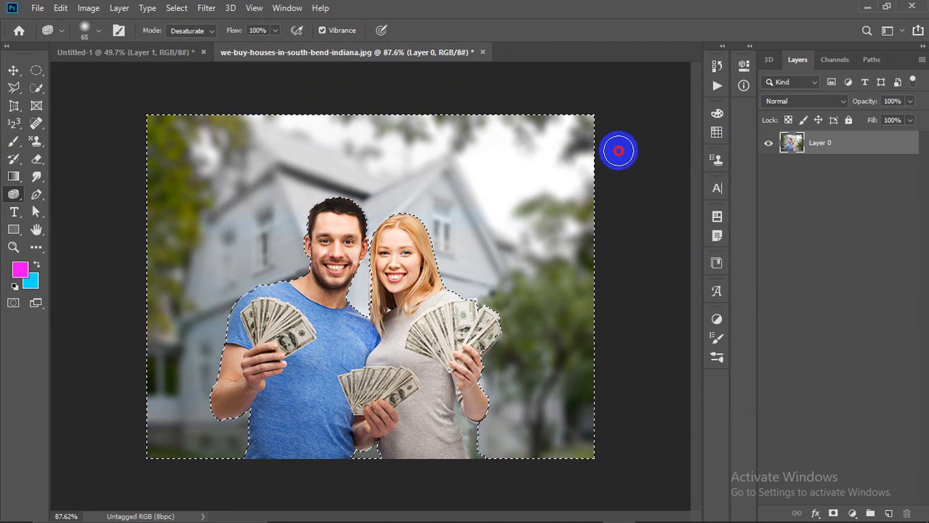
{"action": "left_click_drag", "start_coordinate": [232, 371], "coordinate": [472, 400]}
{"action": "mouse_move", "coordinate": [194, 481]}
{"action": "left_mouse_down"}
{"action": "mouse_move", "coordinate": [605, 442]}
{"action": "mouse_move", "coordinate": [146, 373]}
{"action": "mouse_move", "coordinate": [425, 207]}
{"action": "left_mouse_up"}
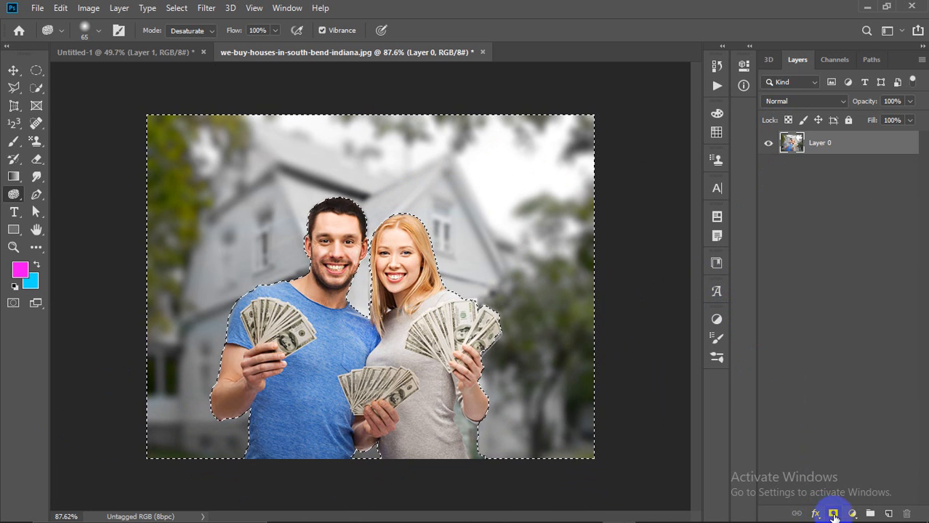
Step: Add a Black & White adjustment layer to the selected background with Reds 132, Yellows 98, Greens -7 and Cyans 61
{"action": "left_click", "coordinate": [852, 513]}
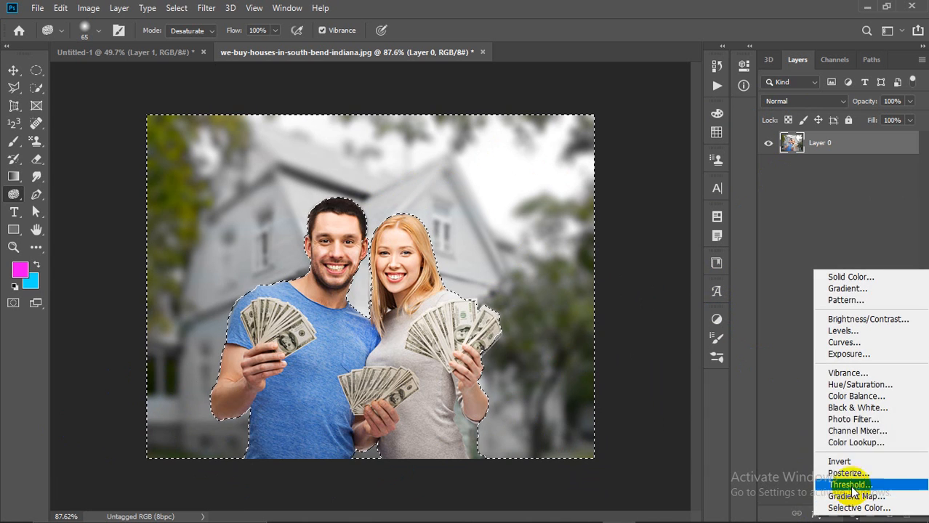
{"action": "left_click", "coordinate": [862, 408]}
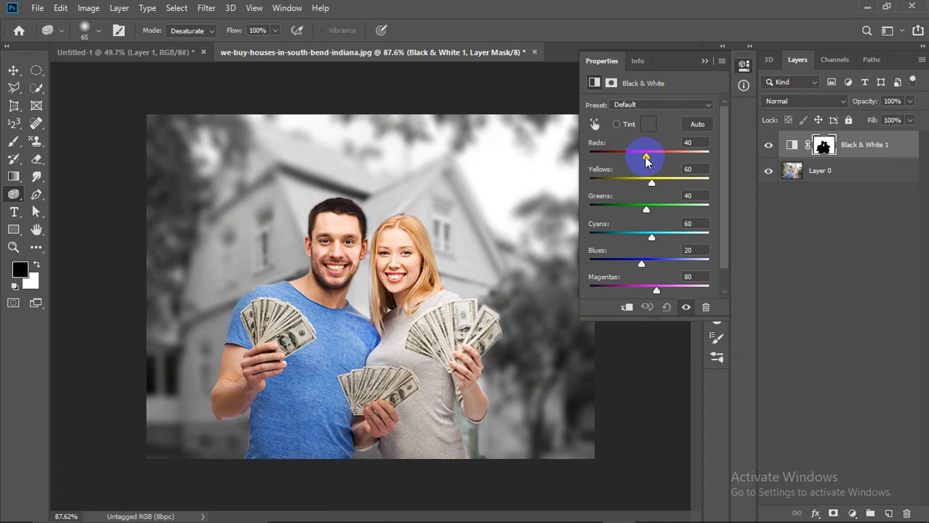
{"action": "left_click_drag", "start_coordinate": [648, 155], "coordinate": [651, 236]}
{"action": "left_click", "coordinate": [651, 236]}
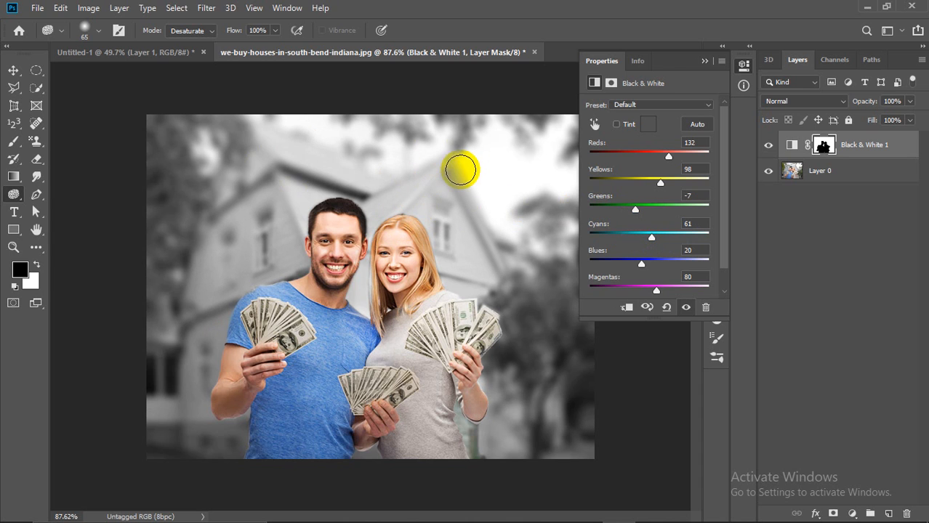
Step: Set the Black & White layer's Blues to -1, readjust its Magentas, Reds and Yellows, and deselect the layer
{"action": "left_click_drag", "start_coordinate": [643, 265], "coordinate": [683, 292]}
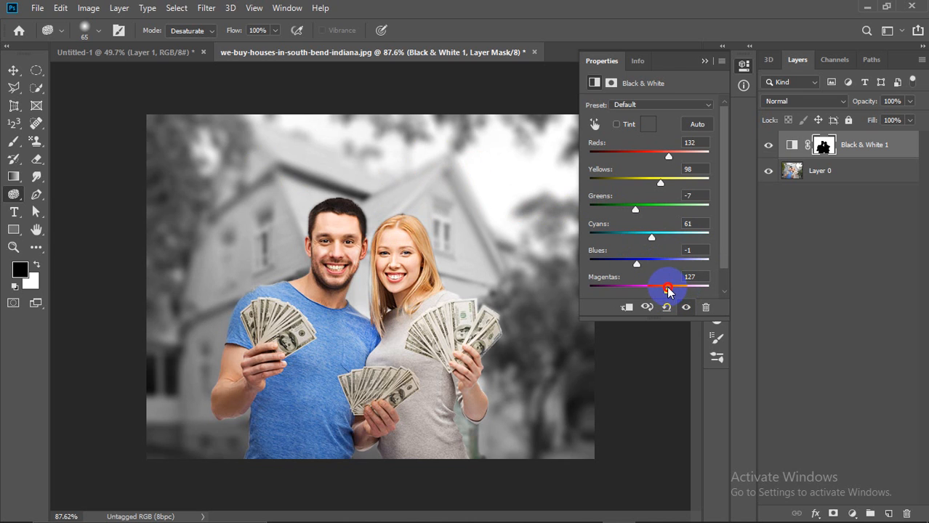
{"action": "left_click_drag", "start_coordinate": [670, 160], "coordinate": [686, 154]}
{"action": "mouse_move", "coordinate": [656, 183]}
{"action": "left_mouse_down"}
{"action": "mouse_move", "coordinate": [684, 182]}
{"action": "mouse_move", "coordinate": [637, 187]}
{"action": "mouse_move", "coordinate": [670, 179]}
{"action": "mouse_move", "coordinate": [660, 169]}
{"action": "left_mouse_up"}
{"action": "left_click", "coordinate": [705, 63]}
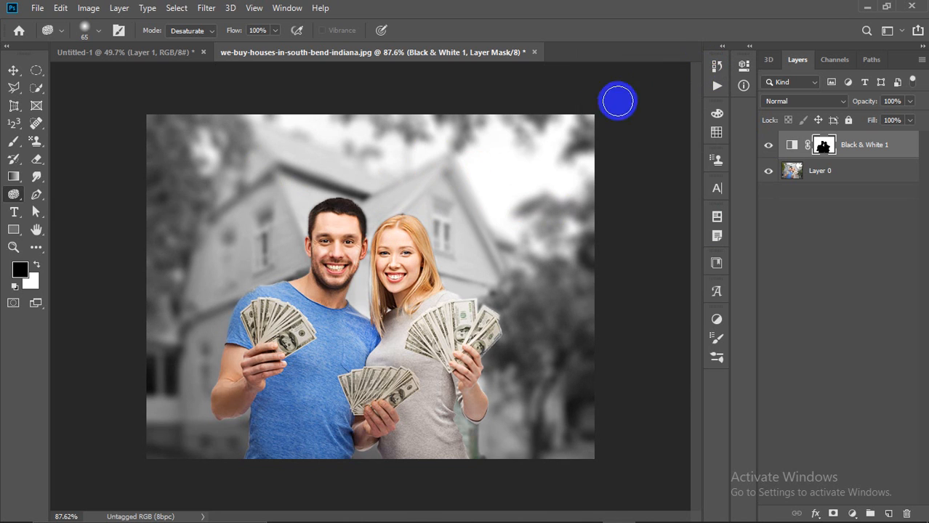
{"action": "left_click", "coordinate": [14, 69]}
{"action": "left_click", "coordinate": [241, 100]}
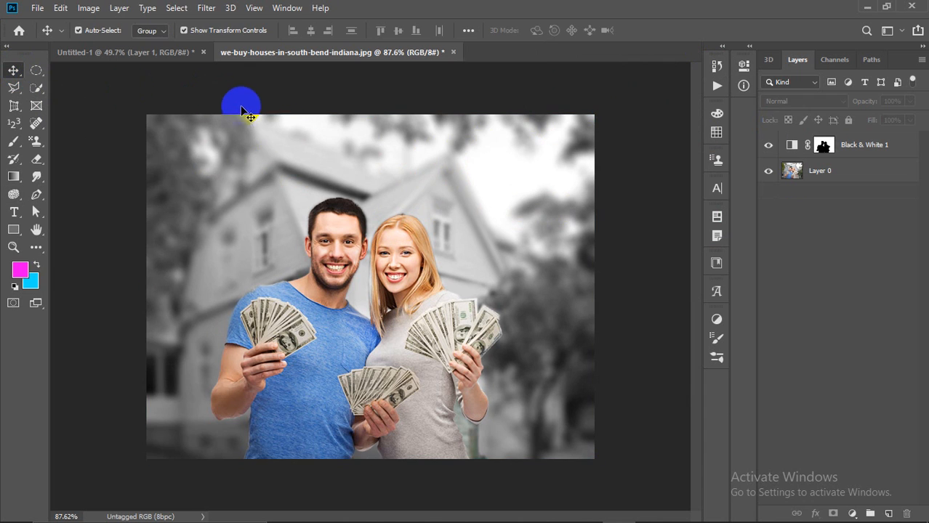
{"action": "scroll", "coordinate": [386, 290], "scroll_direction": "down", "scroll_amount": 4}
{"action": "scroll", "coordinate": [385, 288], "scroll_direction": "up", "scroll_amount": 4}
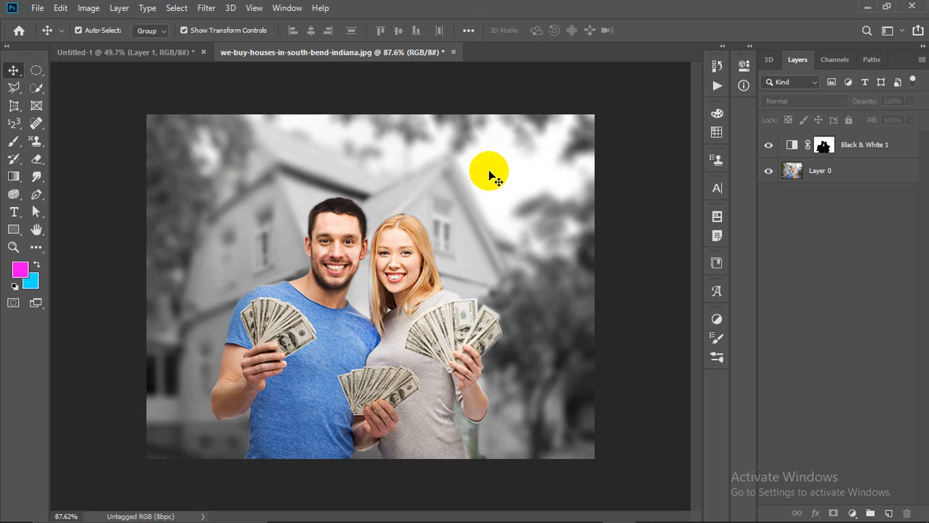
{"action": "scroll", "coordinate": [490, 176], "scroll_direction": "down", "scroll_amount": 2}
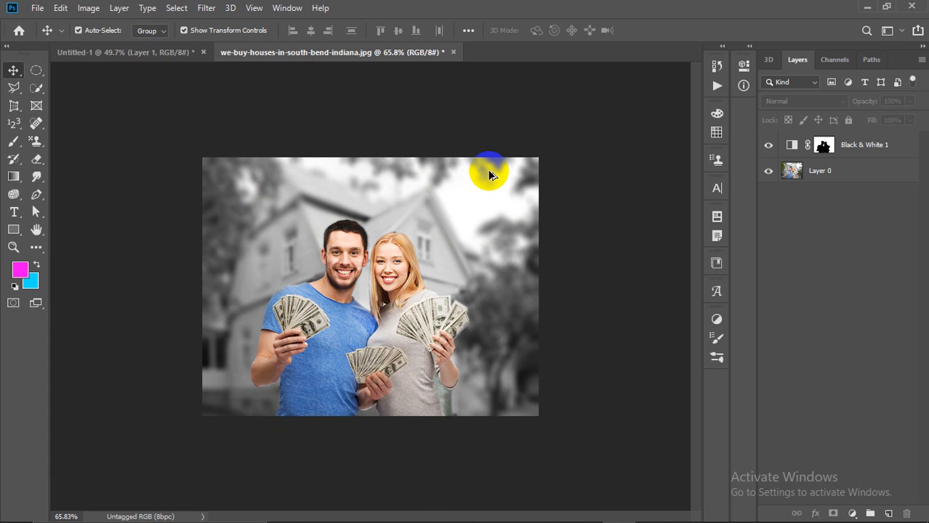
{"action": "scroll", "coordinate": [436, 211], "scroll_direction": "up", "scroll_amount": 3}
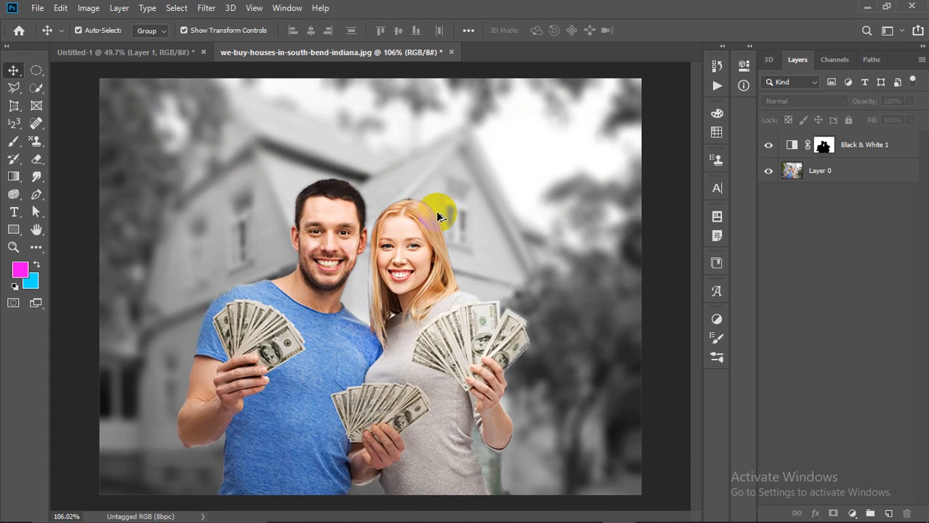
{"action": "scroll", "coordinate": [439, 216], "scroll_direction": "down", "scroll_amount": 3}
{"action": "scroll", "coordinate": [438, 216], "scroll_direction": "up", "scroll_amount": 2}
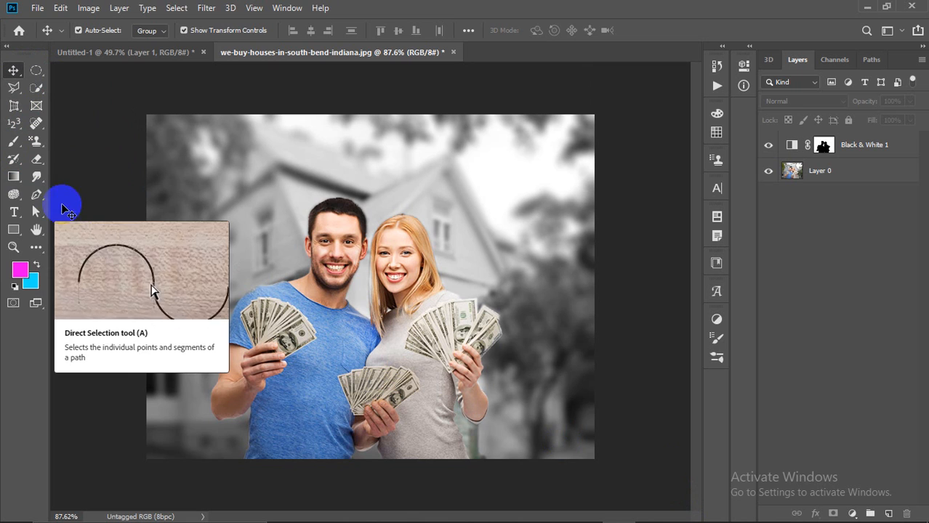
Step: Browse the Sponge and Count tool groups, try the Eyedropper Tool and return to the Move Tool
{"action": "left_click", "coordinate": [12, 196]}
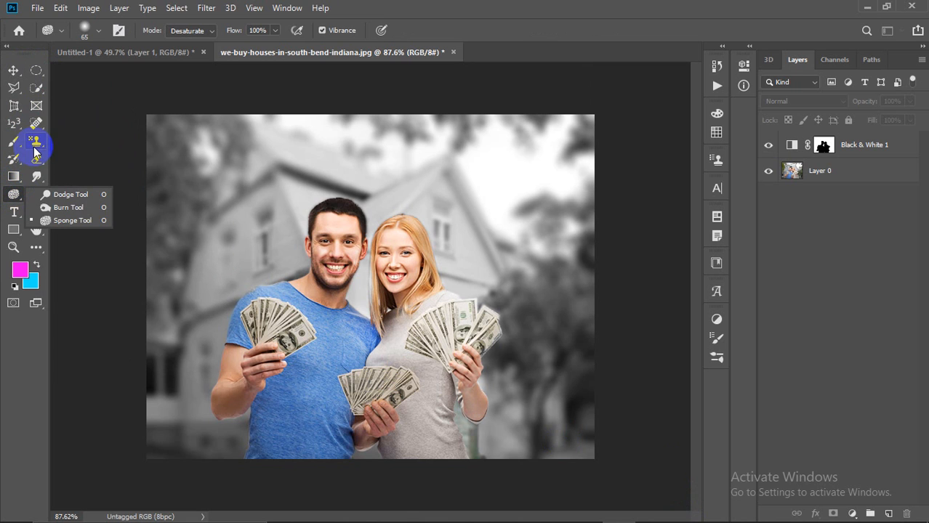
{"action": "left_click", "coordinate": [10, 127]}
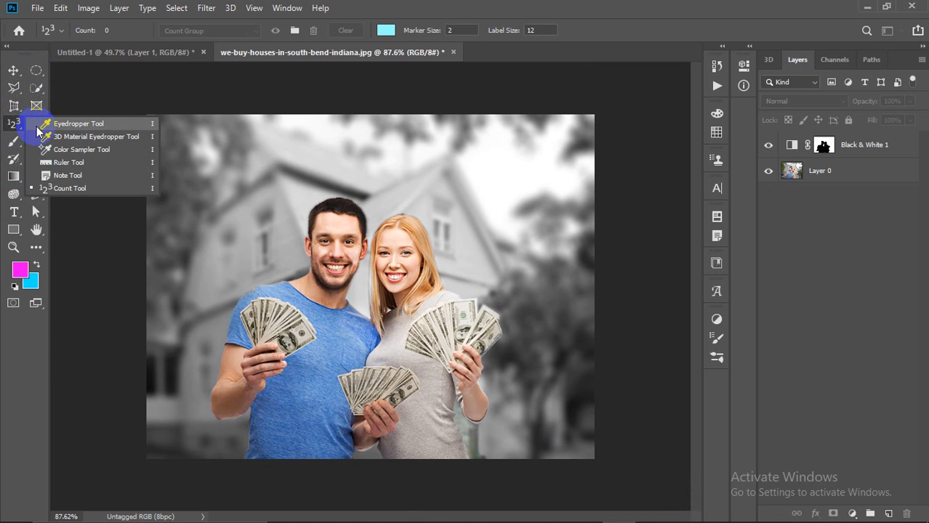
{"action": "left_click", "coordinate": [38, 128]}
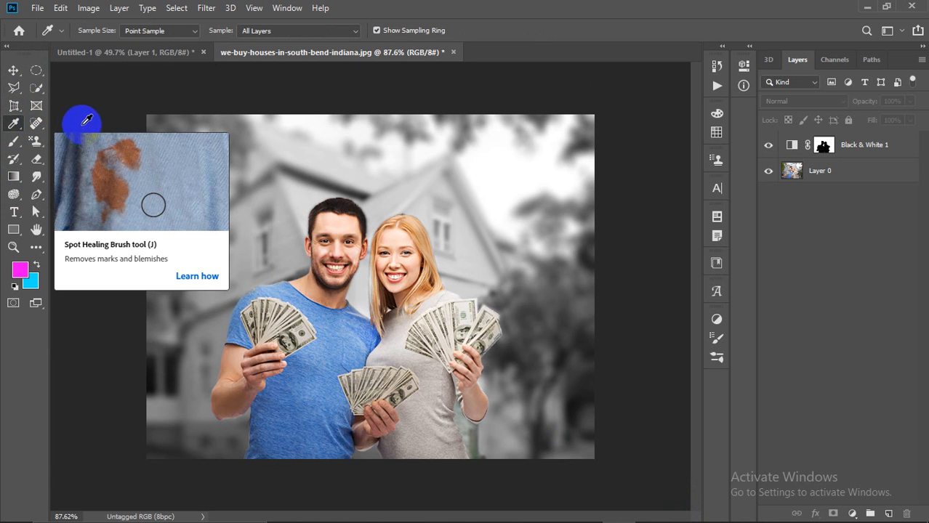
{"action": "left_click", "coordinate": [14, 71]}
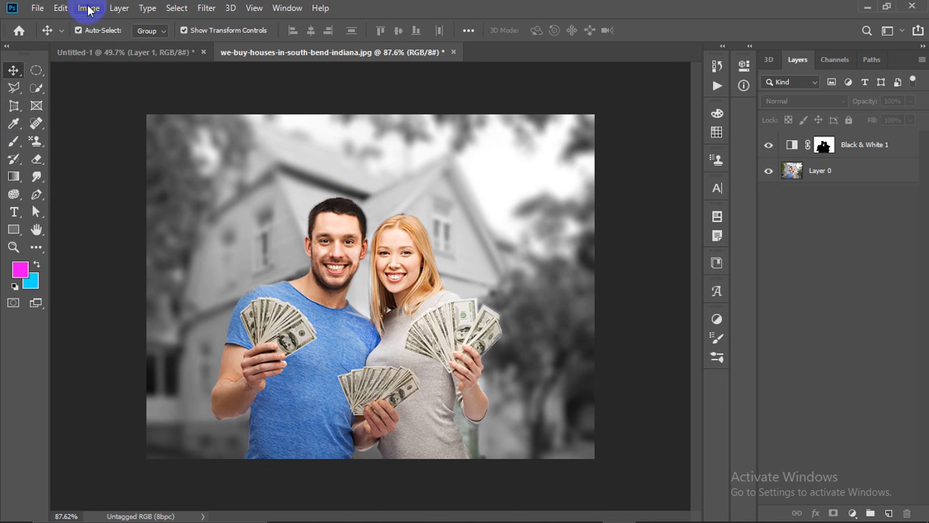
{"action": "left_click", "coordinate": [274, 9]}
{"action": "mouse_move", "coordinate": [221, 9]}
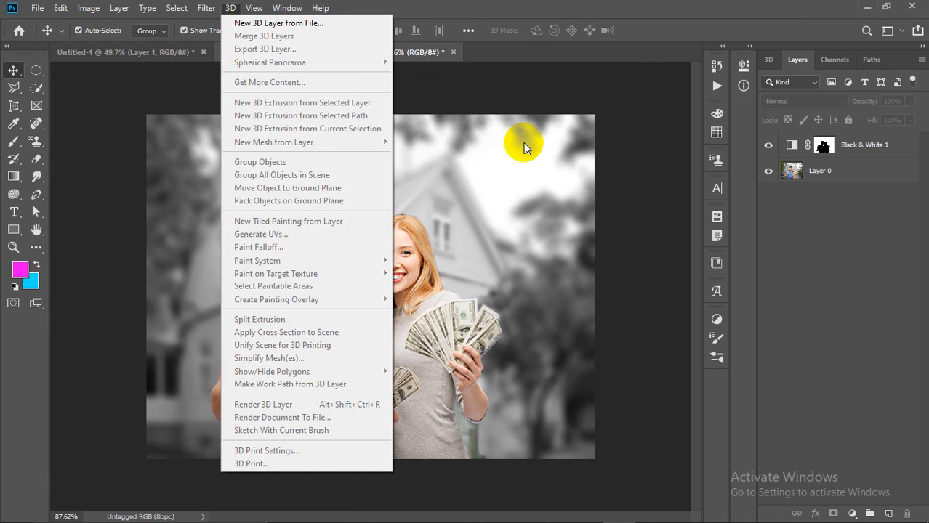
{"action": "left_click", "coordinate": [634, 205]}
{"action": "scroll", "coordinate": [632, 205], "scroll_direction": "down", "scroll_amount": 2}
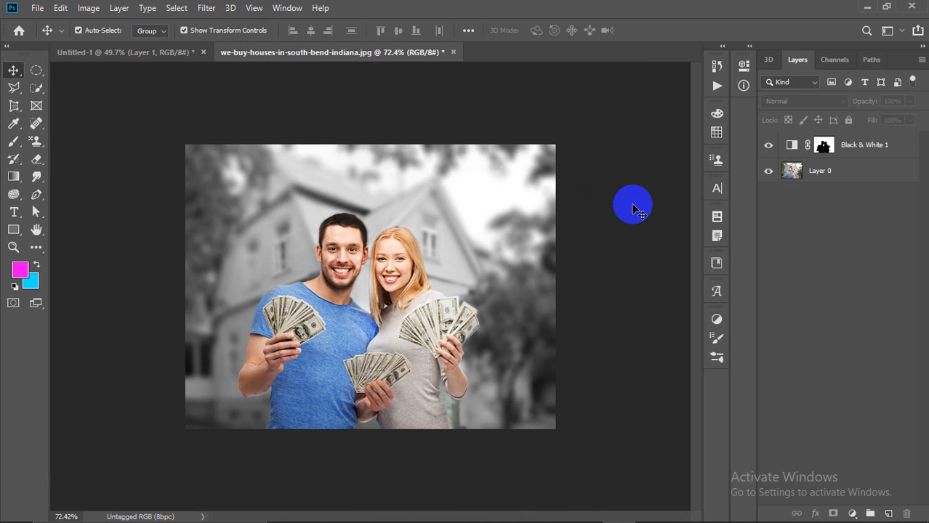
{"action": "scroll", "coordinate": [633, 205], "scroll_direction": "up", "scroll_amount": 1}
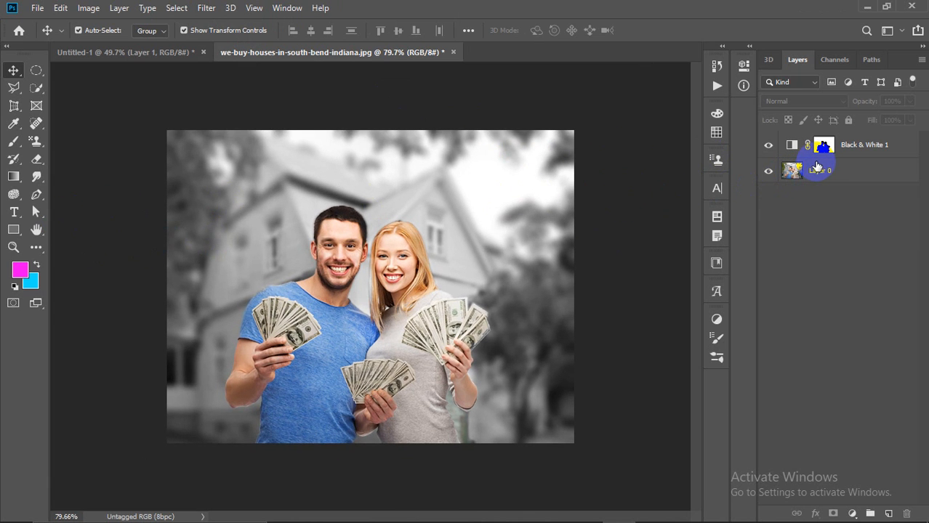
Step: Undo the Black & White adjustment layer to bring back the selection on Layer 0
{"action": "left_click", "coordinate": [423, 298]}
{"action": "left_click", "coordinate": [430, 301], "text": "ctrl"}
{"action": "key", "text": "ctrl+z"}
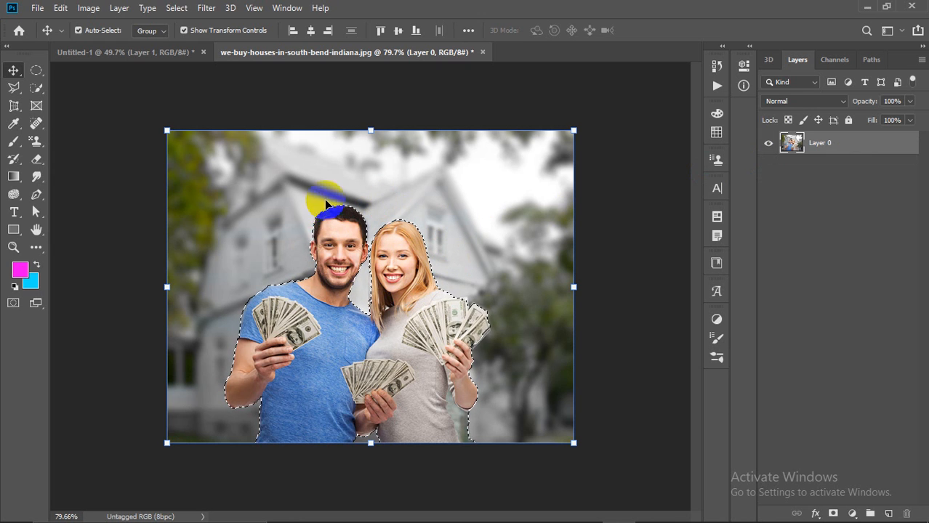
{"action": "left_click", "coordinate": [861, 145]}
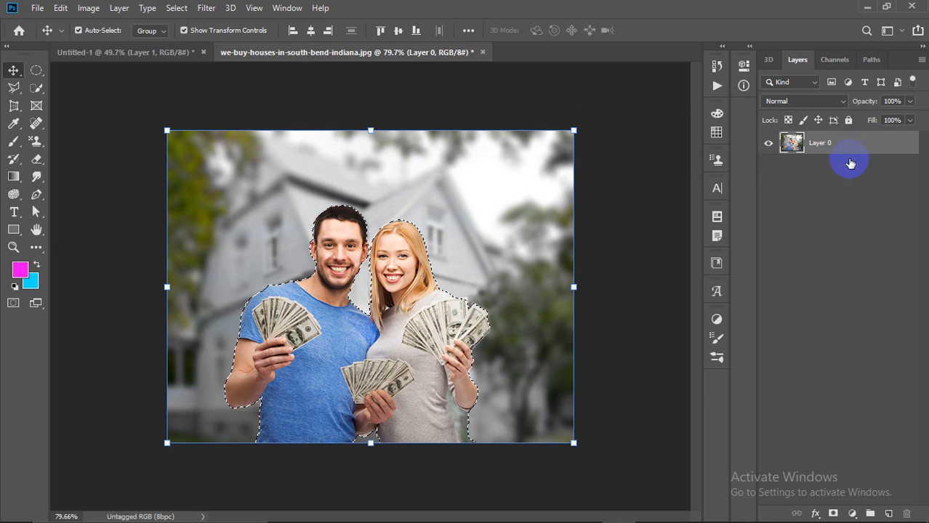
{"action": "double_click", "coordinate": [803, 151]}
{"action": "left_click_drag", "start_coordinate": [660, 64], "coordinate": [774, 39]}
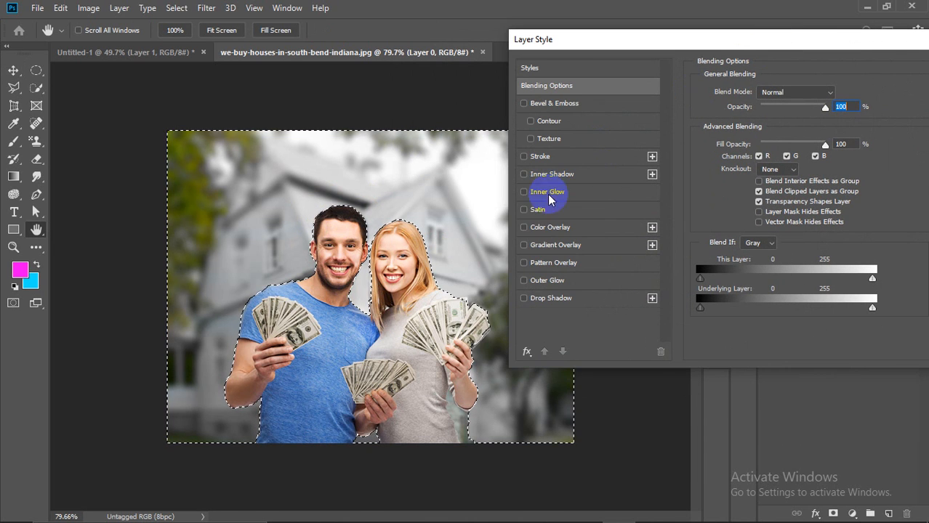
{"action": "left_click_drag", "start_coordinate": [872, 40], "coordinate": [772, 39]}
{"action": "left_click", "coordinate": [878, 101]}
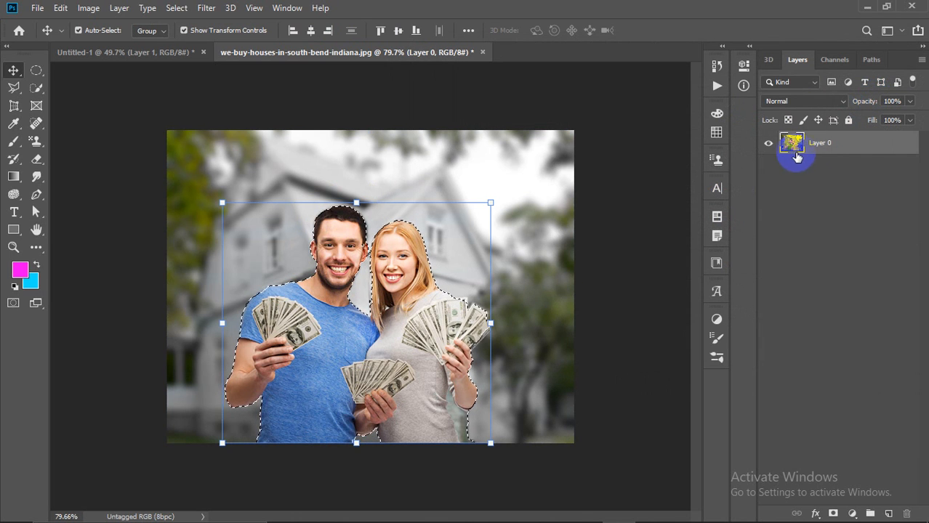
Step: Apply a Stroke layer style to Layer 0 with a size of 29 px and Outside position
{"action": "left_click", "coordinate": [848, 145]}
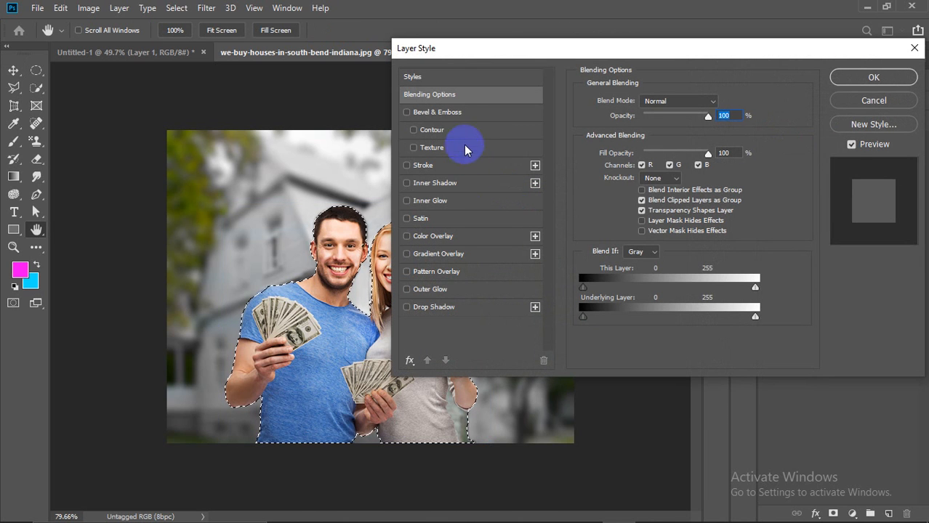
{"action": "left_click", "coordinate": [407, 165]}
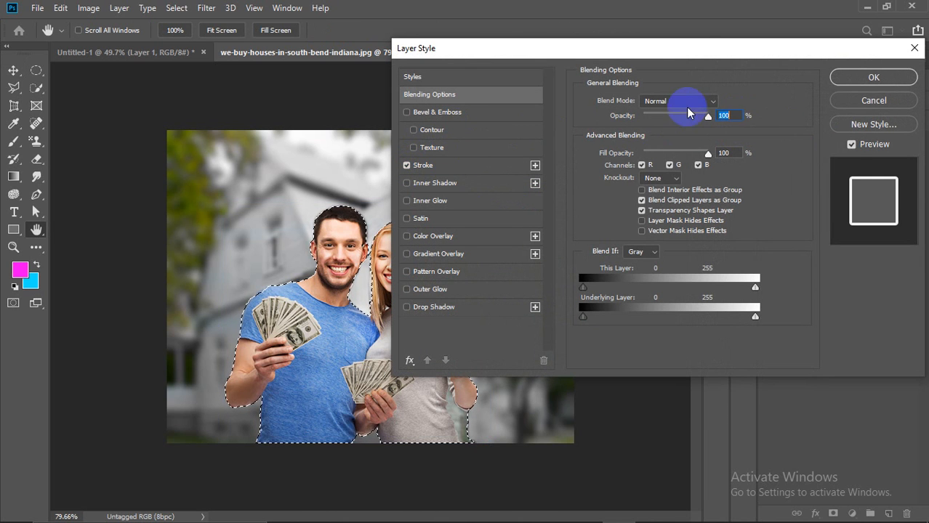
{"action": "left_click_drag", "start_coordinate": [694, 48], "coordinate": [798, 32]}
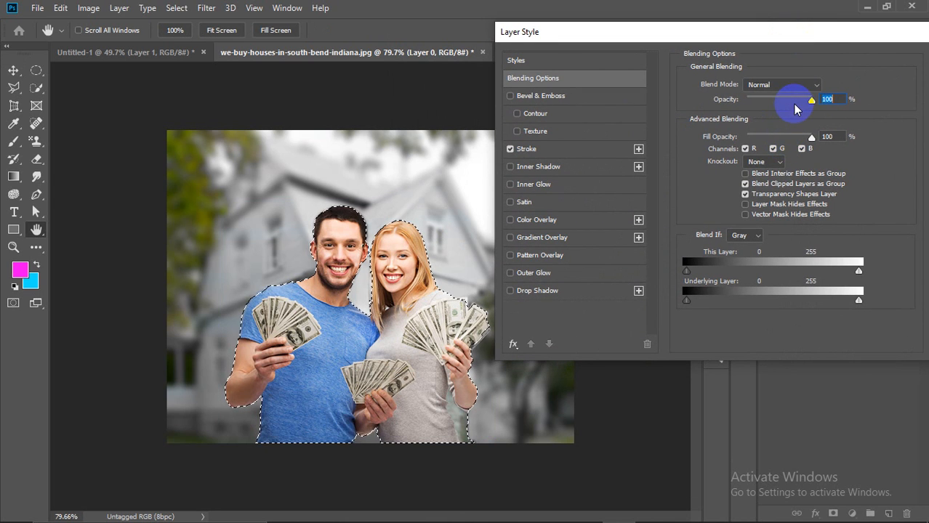
{"action": "left_click", "coordinate": [545, 151]}
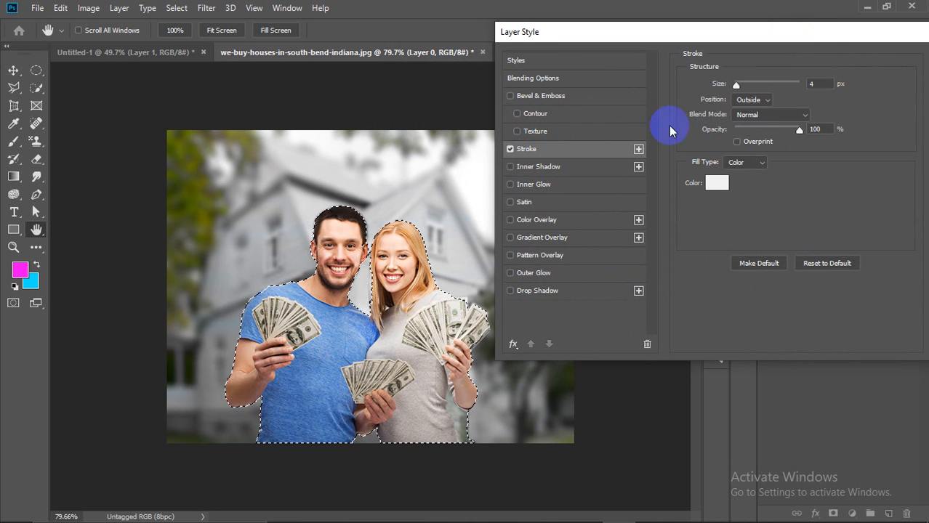
{"action": "mouse_move", "coordinate": [736, 86]}
{"action": "left_mouse_down"}
{"action": "mouse_move", "coordinate": [771, 89]}
{"action": "mouse_move", "coordinate": [748, 88]}
{"action": "left_mouse_up"}
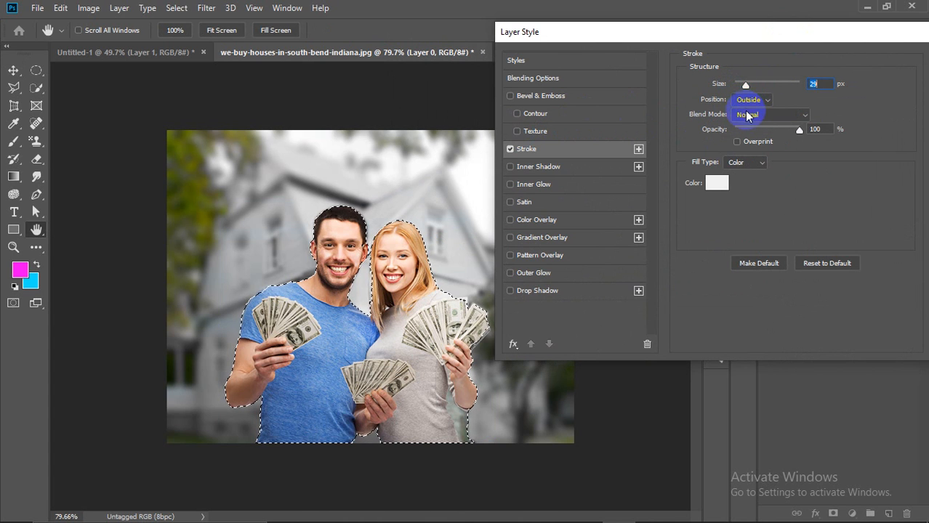
{"action": "left_click_drag", "start_coordinate": [778, 33], "coordinate": [669, 36]}
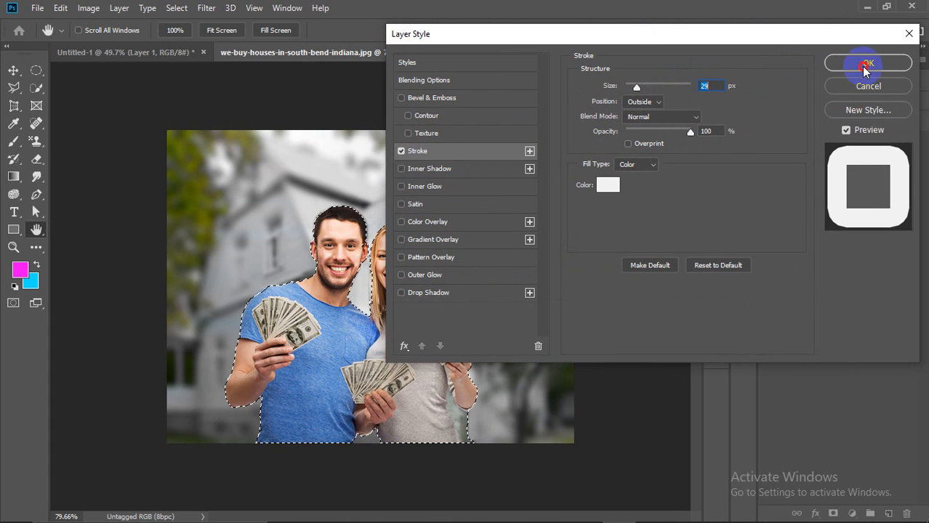
{"action": "left_click", "coordinate": [862, 70]}
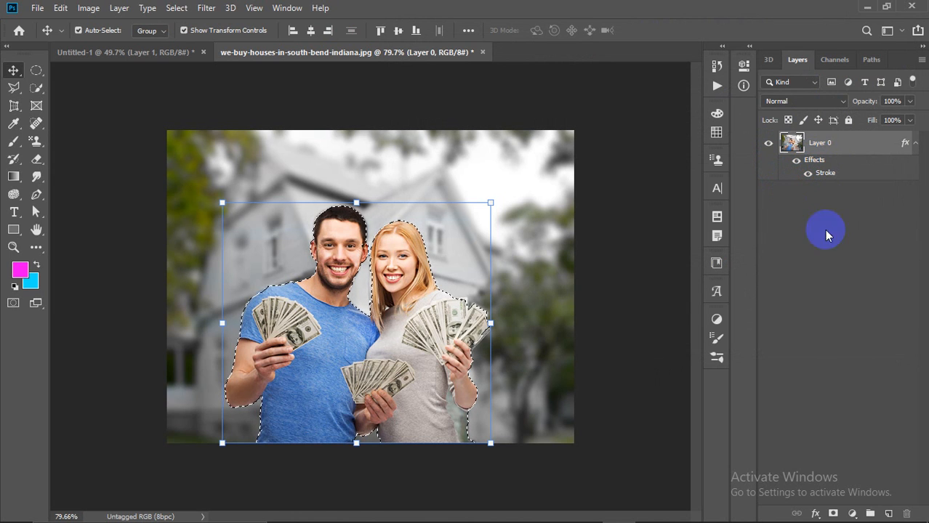
Step: Paste the copied couple onto a new layer above the hidden original photo and shift the cutout slightly to the right
{"action": "key", "text": "ctrl+d"}
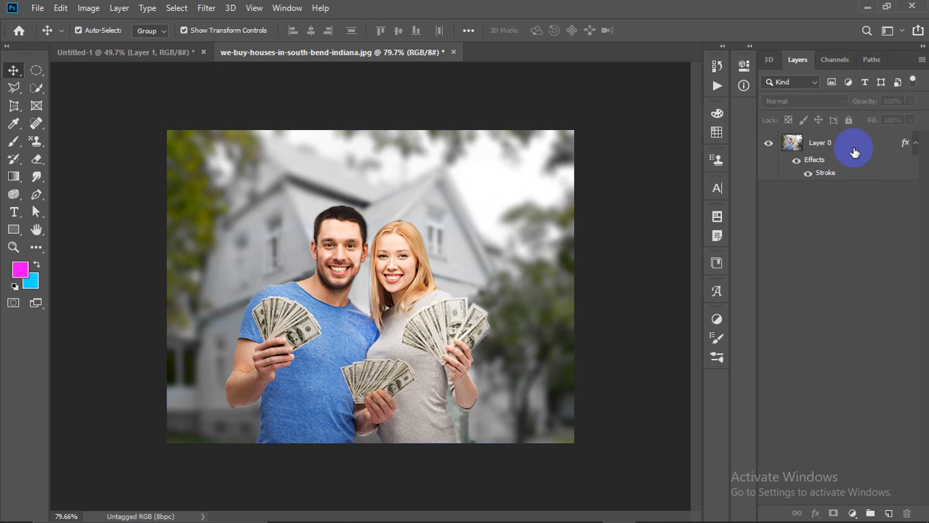
{"action": "left_click", "coordinate": [887, 512]}
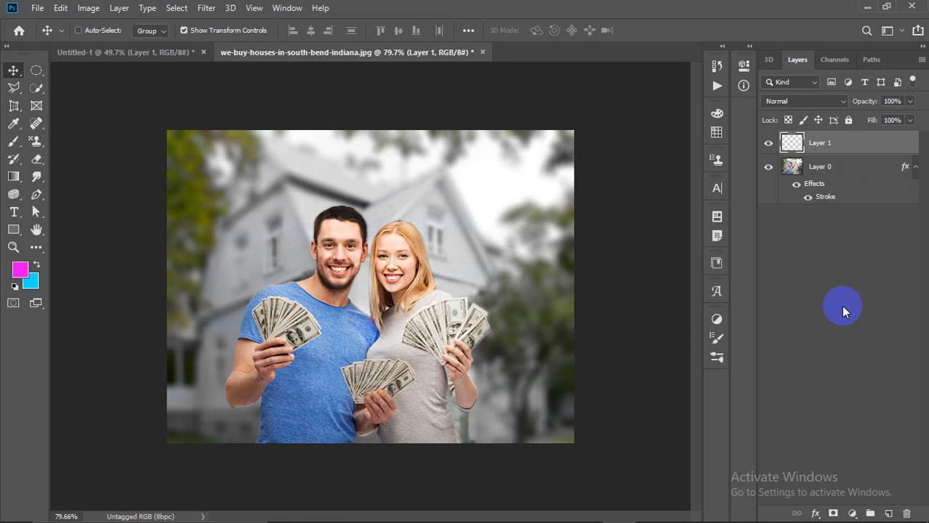
{"action": "key", "text": "ctrl+v"}
{"action": "left_click", "coordinate": [769, 167]}
{"action": "left_click_drag", "start_coordinate": [416, 288], "coordinate": [412, 326]}
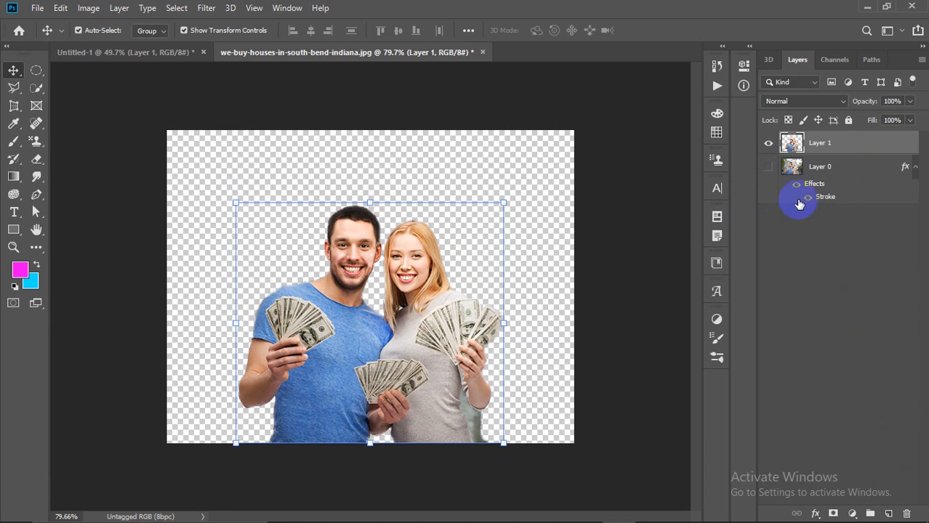
Step: Add a new layer beneath the couple's cutout and fill it with the magenta foreground color
{"action": "left_click", "coordinate": [887, 512]}
{"action": "left_click_drag", "start_coordinate": [838, 148], "coordinate": [803, 172]}
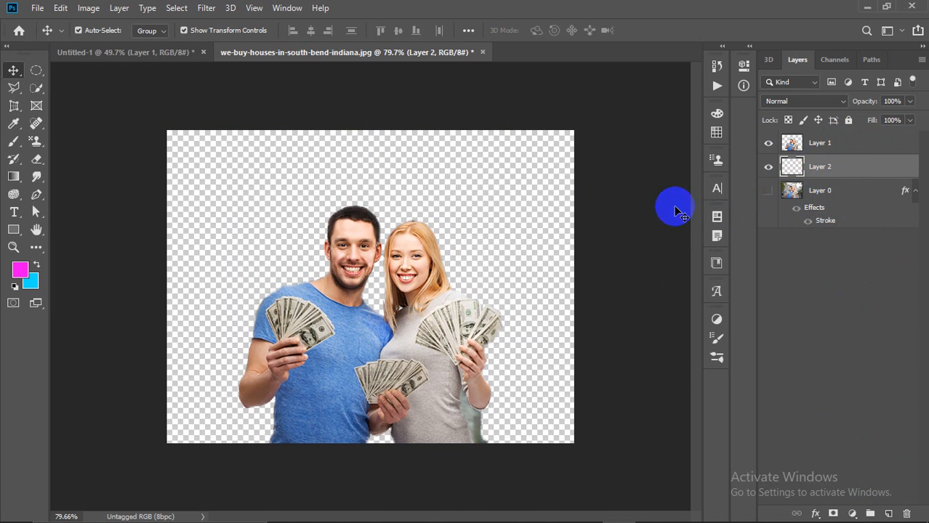
{"action": "key", "text": "alt+BackSpace"}
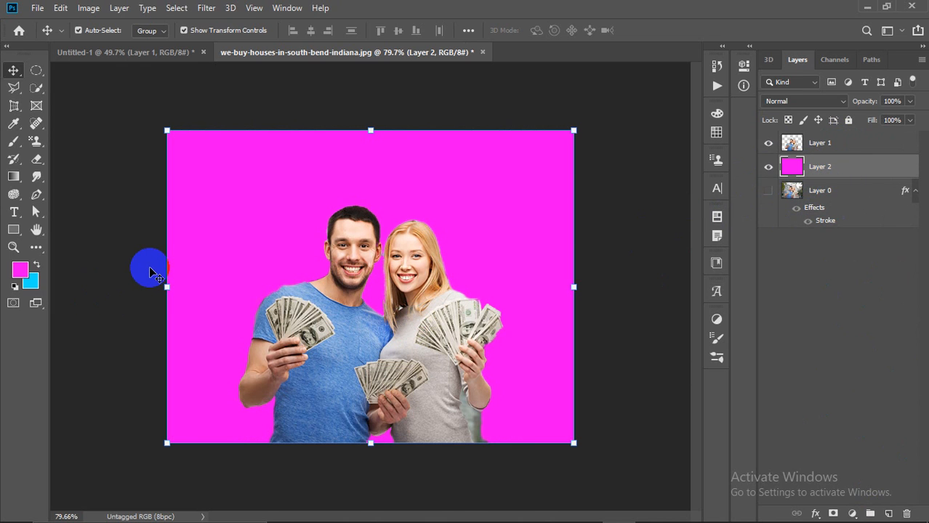
Step: Try a 13 px Outside Stroke around the couple's cutout on Layer 1
{"action": "left_click", "coordinate": [853, 147]}
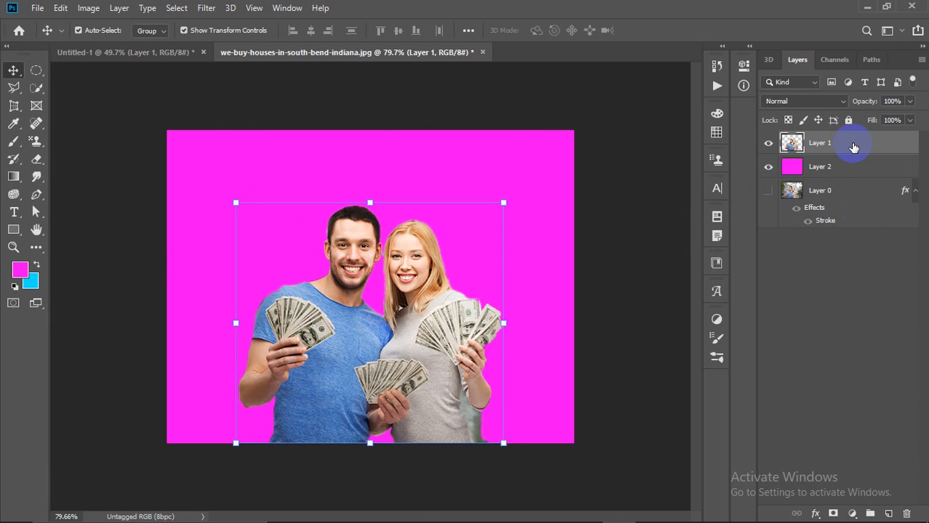
{"action": "double_click", "coordinate": [834, 145]}
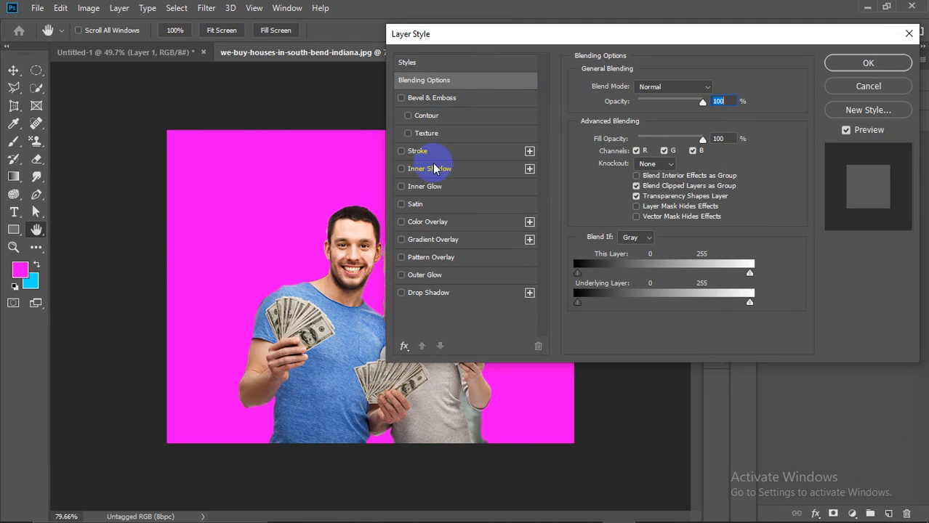
{"action": "left_click", "coordinate": [437, 150]}
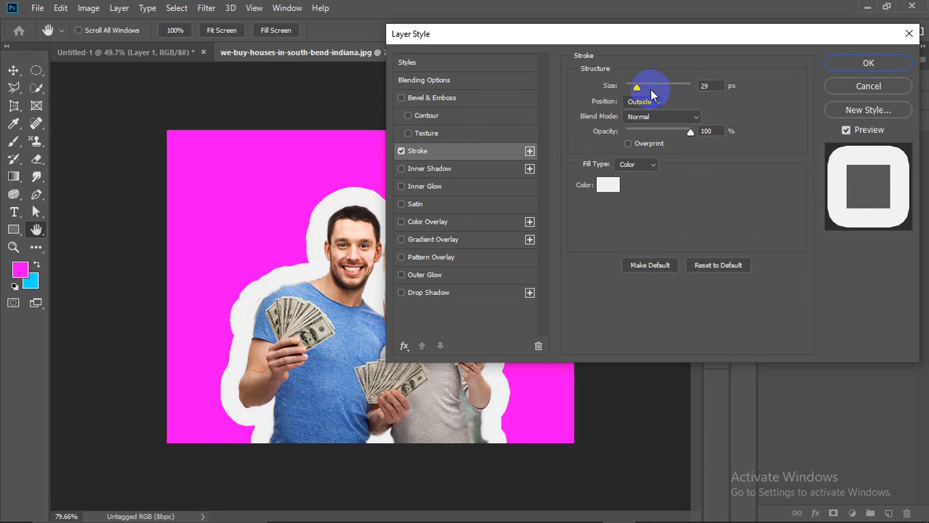
{"action": "left_click_drag", "start_coordinate": [636, 85], "coordinate": [632, 89]}
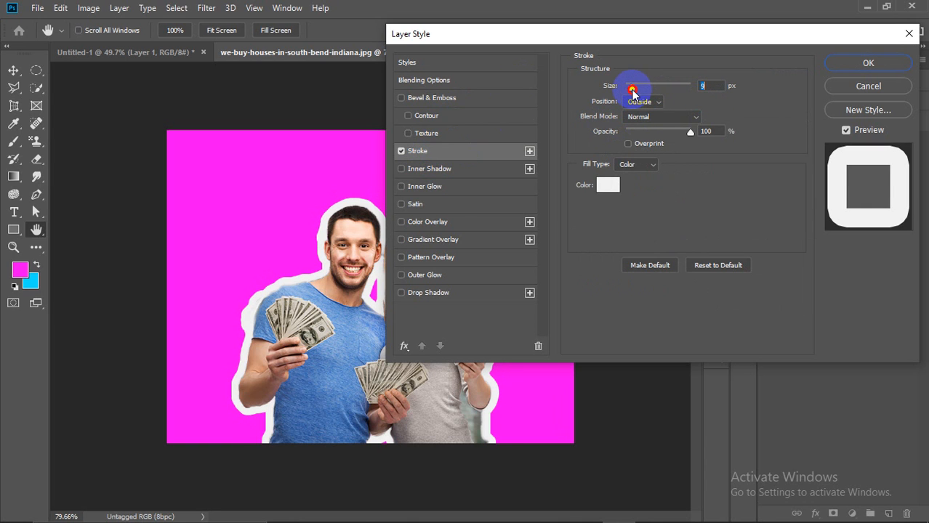
{"action": "left_click_drag", "start_coordinate": [630, 33], "coordinate": [748, 31]}
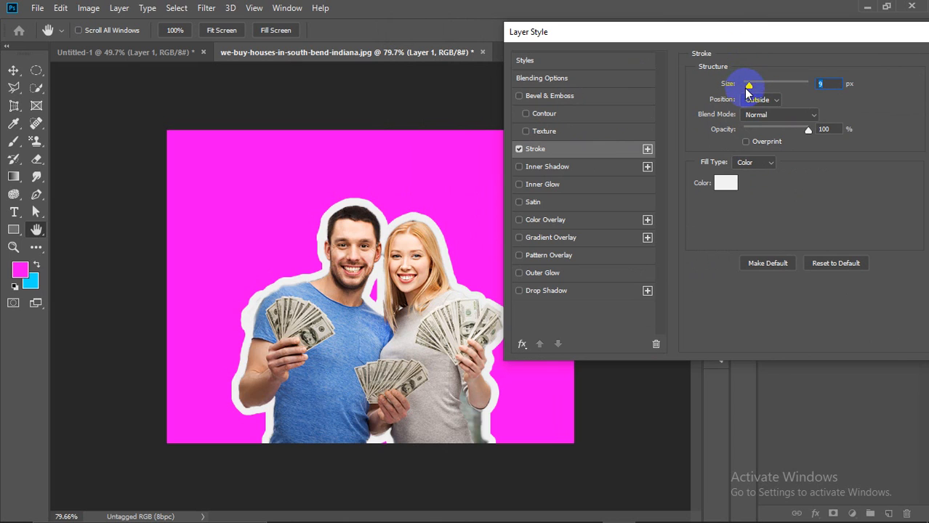
{"action": "mouse_move", "coordinate": [748, 93]}
{"action": "left_mouse_down"}
{"action": "mouse_move", "coordinate": [756, 96]}
{"action": "mouse_move", "coordinate": [751, 85]}
{"action": "left_mouse_up"}
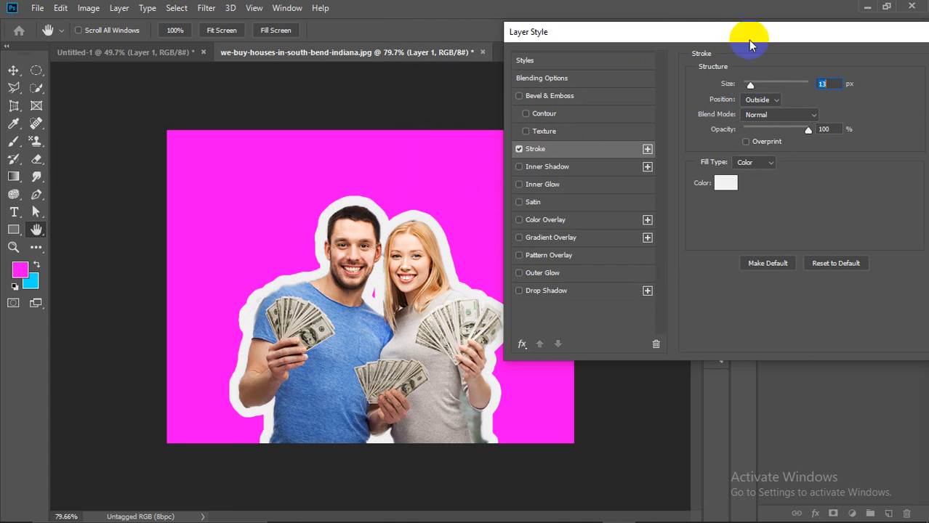
{"action": "left_click_drag", "start_coordinate": [759, 27], "coordinate": [598, 45]}
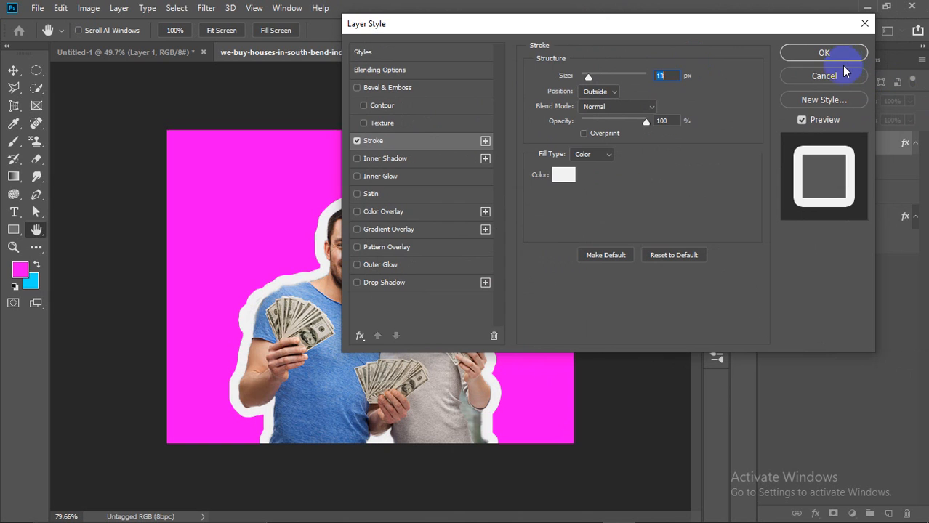
{"action": "left_click", "coordinate": [823, 74]}
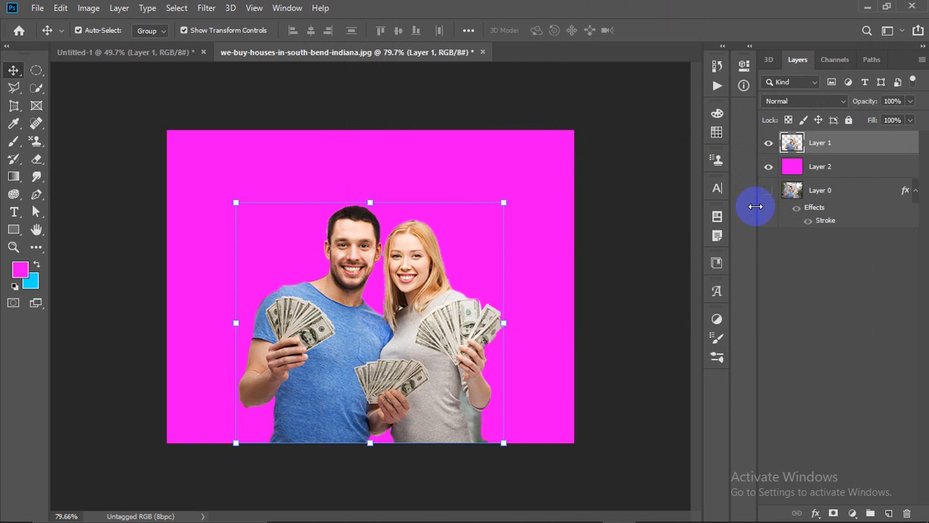
Step: Undo the magenta fill and the creation of the background layer beneath the couple's cutout
{"action": "key", "text": "ctrl+z"}
{"action": "key", "text": "ctrl+z"}
{"action": "key", "text": "ctrl+z"}
{"action": "key", "text": "ctrl+z"}
{"action": "key", "text": "ctrl+z"}
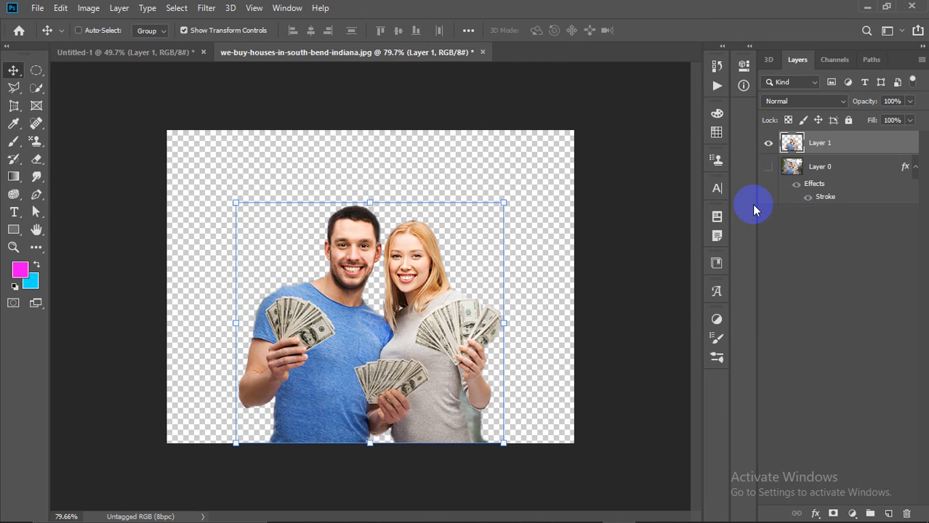
Step: Undo the cutout's move, the hiding of the original photo and the earlier Layer 1 edits until only Layer 0 remains
{"action": "key", "text": "ctrl+z"}
{"action": "key", "text": "ctrl+z"}
{"action": "key", "text": "ctrl+z"}
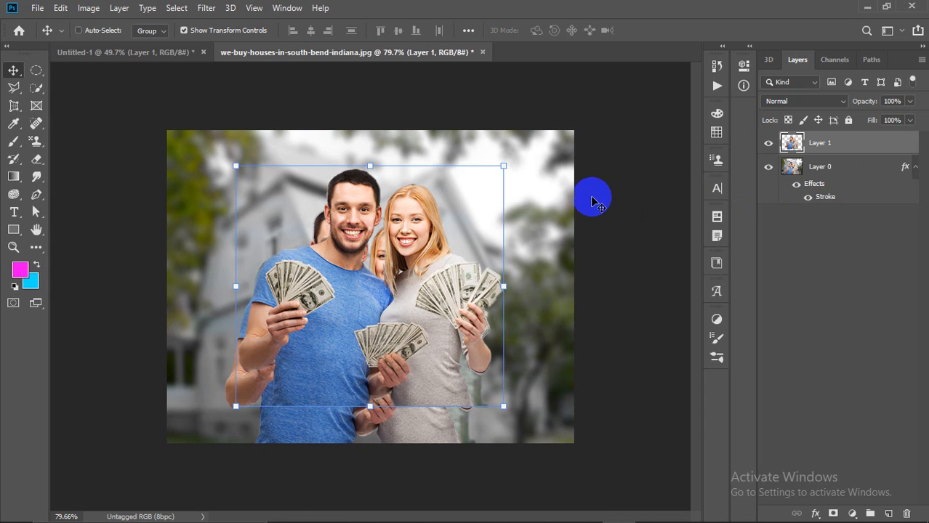
{"action": "left_click", "coordinate": [809, 151], "text": "ctrl"}
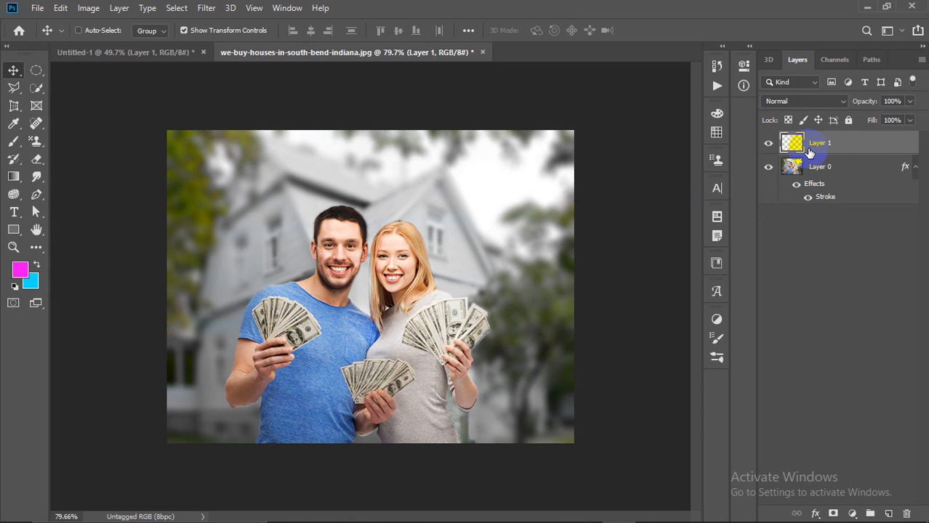
{"action": "key", "text": "ctrl+z"}
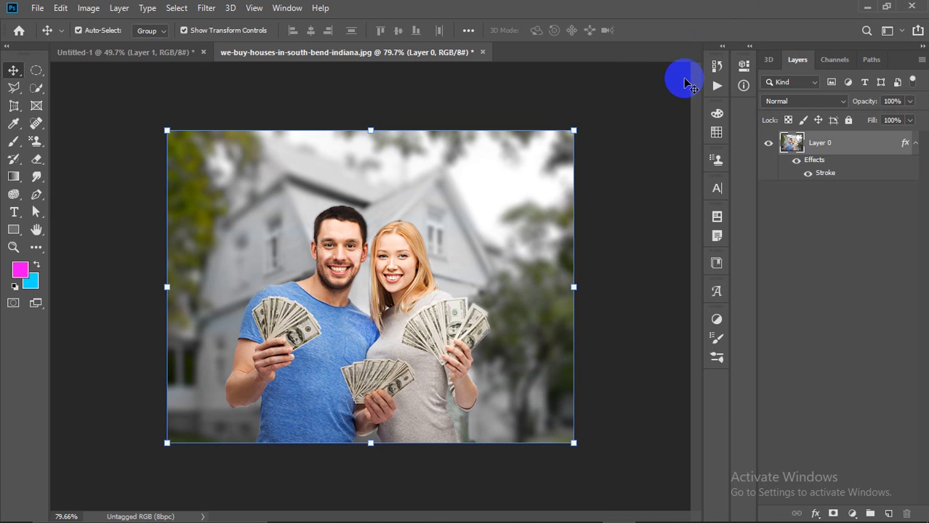
Step: Close the Untitled-1 document without saving its changes
{"action": "left_click_drag", "start_coordinate": [517, 65], "coordinate": [515, 46]}
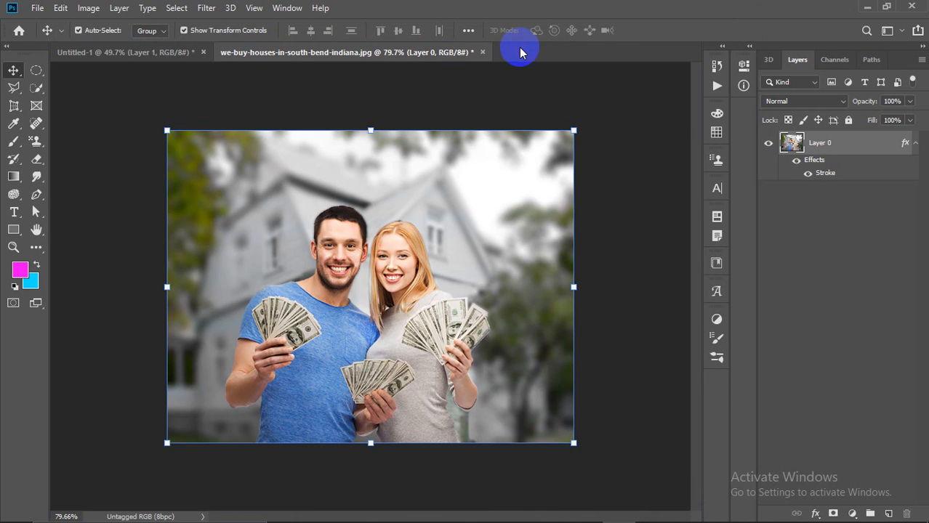
{"action": "left_click", "coordinate": [188, 54]}
{"action": "left_click", "coordinate": [244, 56]}
{"action": "left_click", "coordinate": [203, 52]}
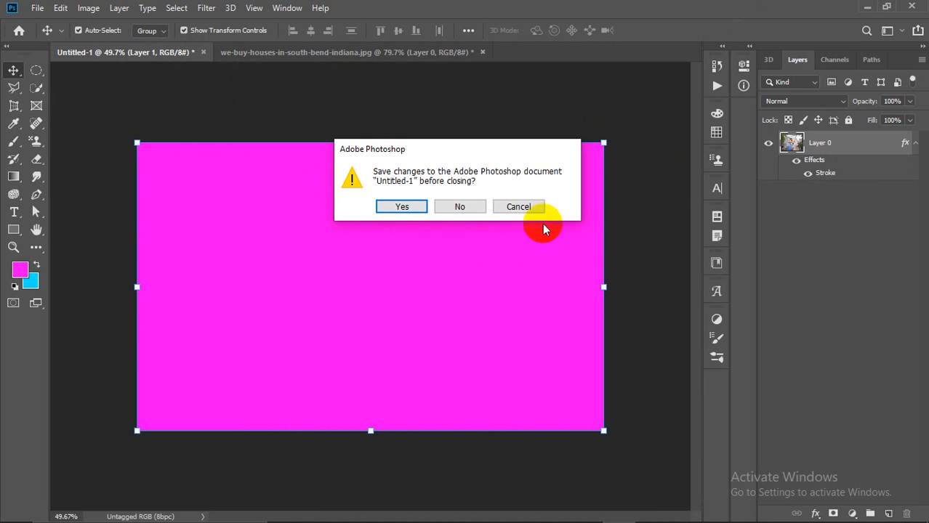
{"action": "left_click", "coordinate": [460, 208]}
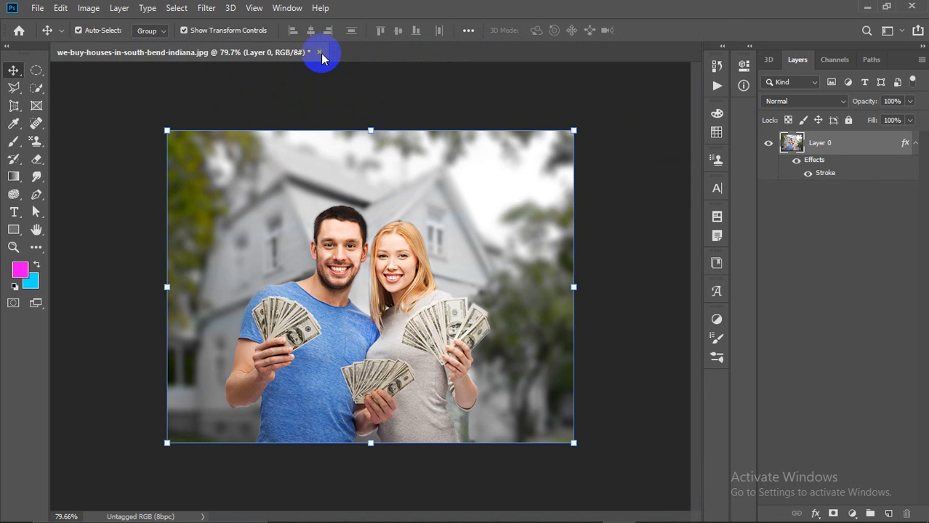
{"action": "scroll", "coordinate": [437, 180], "scroll_direction": "down", "scroll_amount": 1}
{"action": "scroll", "coordinate": [436, 177], "scroll_direction": "up", "scroll_amount": 3}
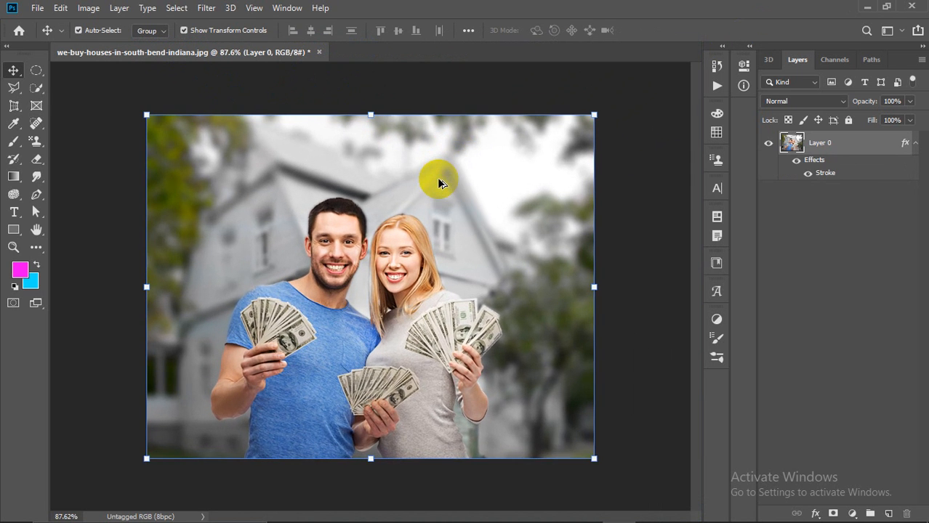
{"action": "scroll", "coordinate": [437, 178], "scroll_direction": "down", "scroll_amount": 3}
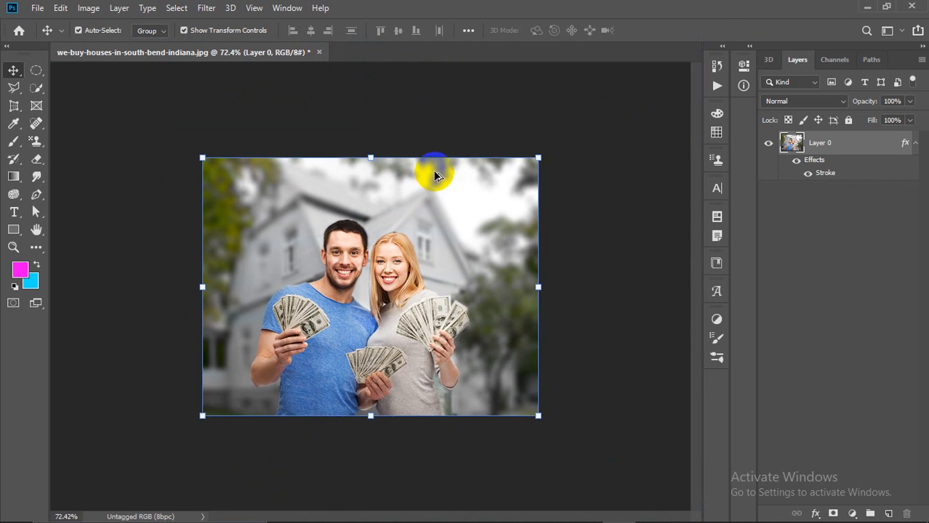
{"action": "scroll", "coordinate": [434, 173], "scroll_direction": "up", "scroll_amount": 2}
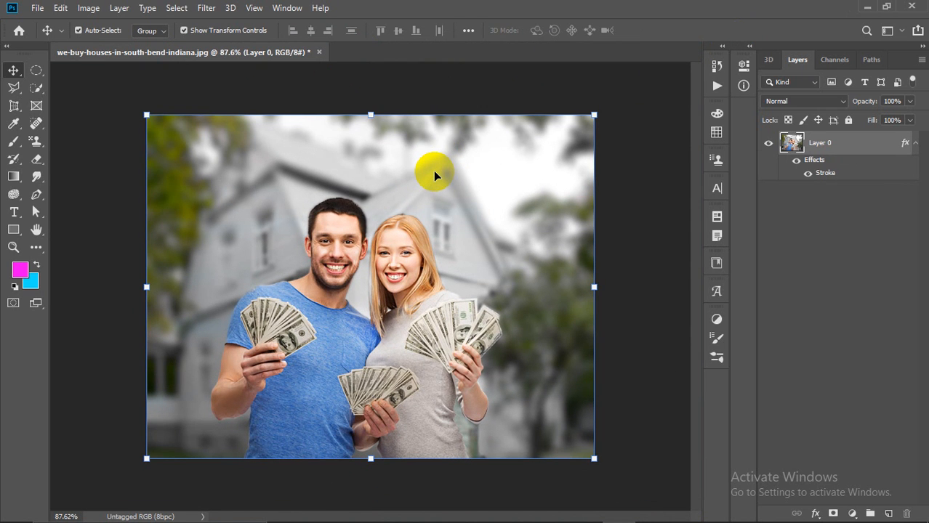
{"action": "mouse_move", "coordinate": [608, 128]}
{"action": "left_mouse_down"}
{"action": "mouse_move", "coordinate": [599, 113]}
{"action": "mouse_move", "coordinate": [577, 139]}
{"action": "mouse_move", "coordinate": [442, 194]}
{"action": "mouse_move", "coordinate": [622, 115]}
{"action": "mouse_move", "coordinate": [614, 132]}
{"action": "left_mouse_up"}
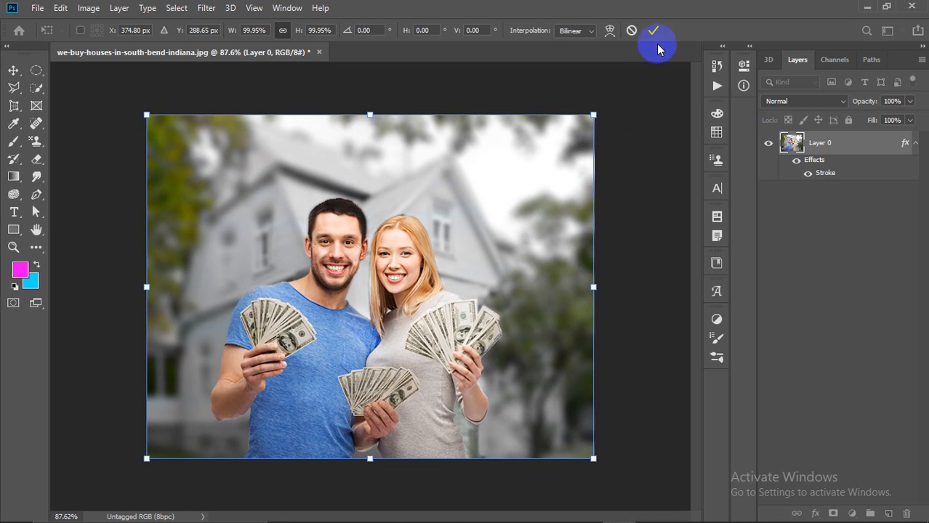
{"action": "left_click", "coordinate": [659, 34]}
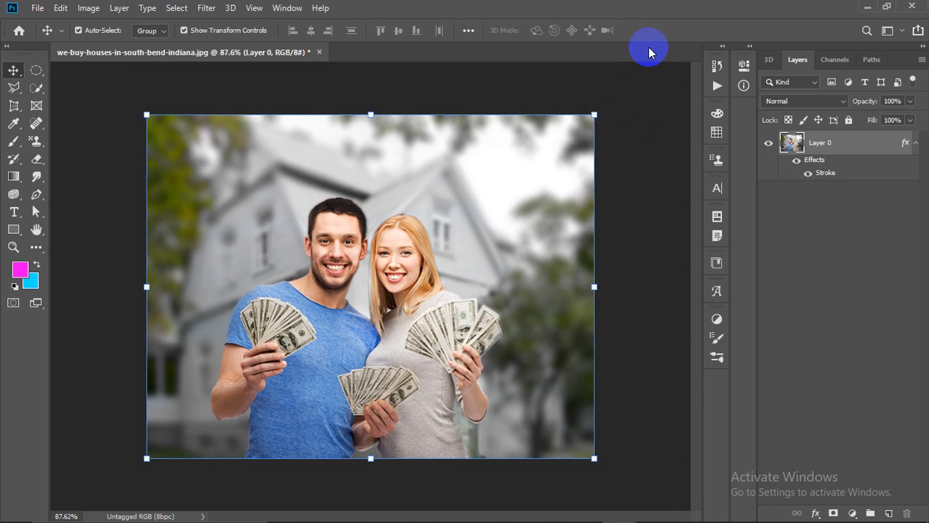
{"action": "mouse_move", "coordinate": [417, 60]}
{"action": "left_mouse_down"}
{"action": "mouse_move", "coordinate": [416, 75]}
{"action": "mouse_move", "coordinate": [422, 60]}
{"action": "left_mouse_up"}
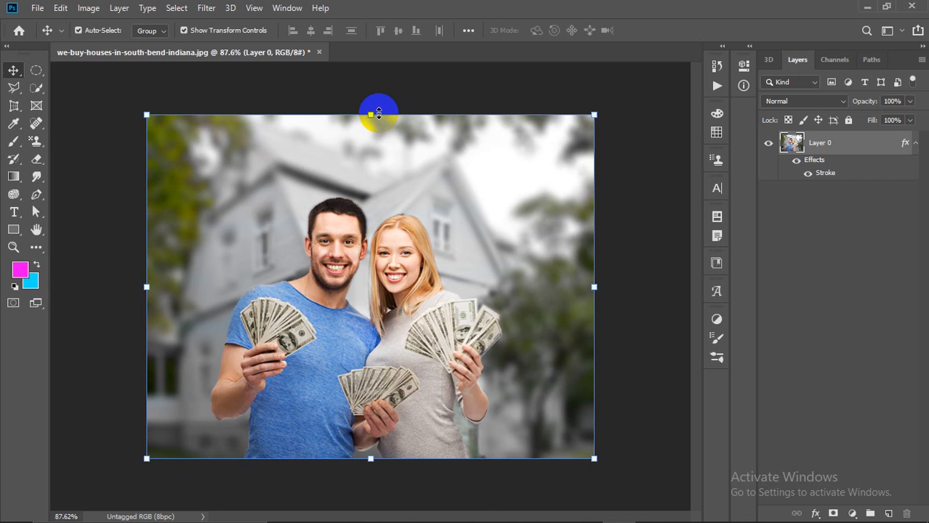
Step: Quit Photoshop without saving the changes to the couple's photo
{"action": "mouse_move", "coordinate": [617, 516]}
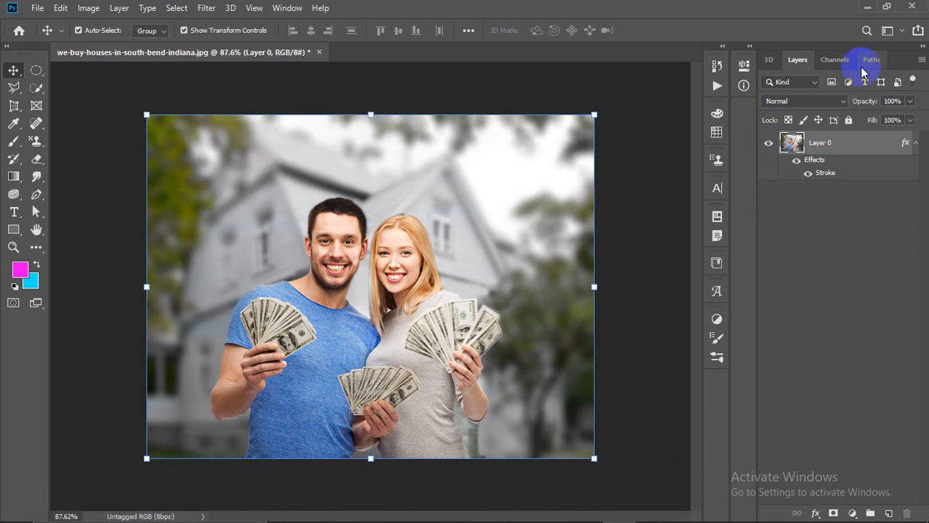
{"action": "left_click", "coordinate": [913, 8]}
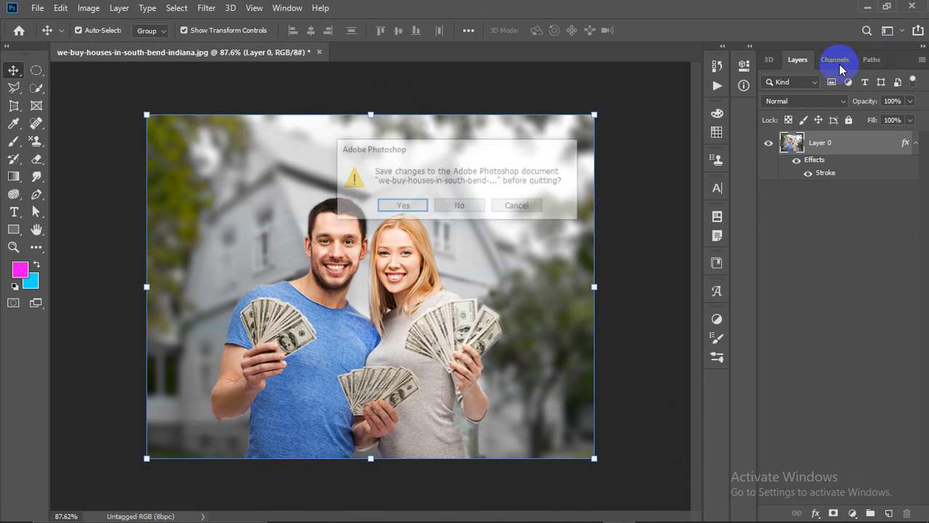
{"action": "left_click", "coordinate": [473, 210]}
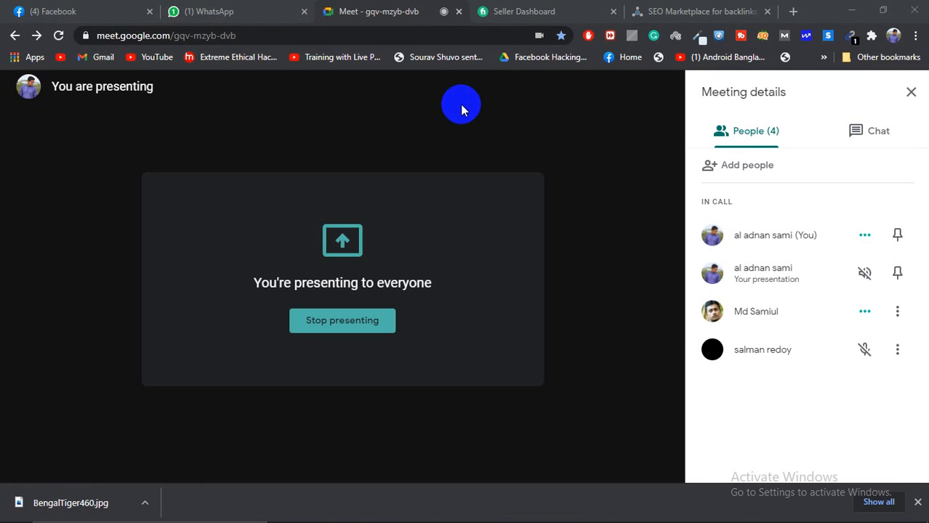
Step: In the Google Meet browser window, dismiss the downloads bar and leave the call
{"action": "mouse_move", "coordinate": [666, 446]}
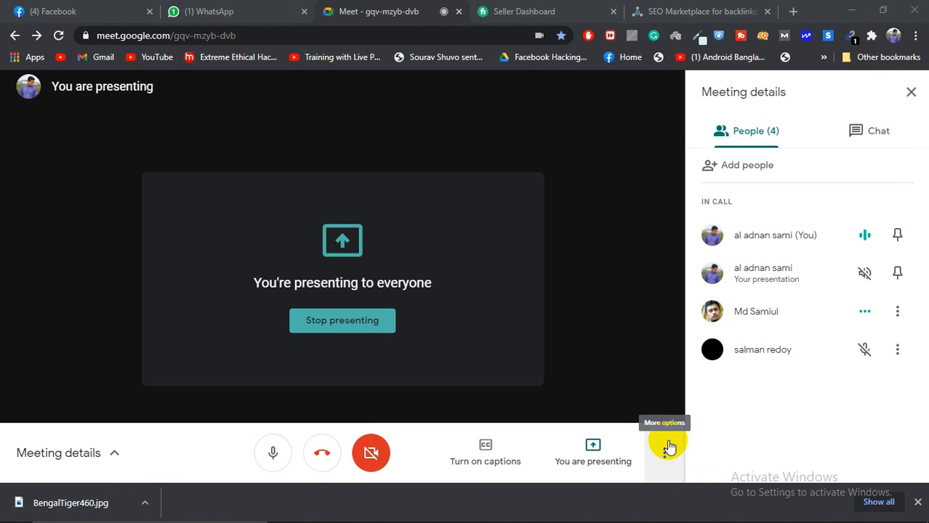
{"action": "left_click", "coordinate": [917, 501]}
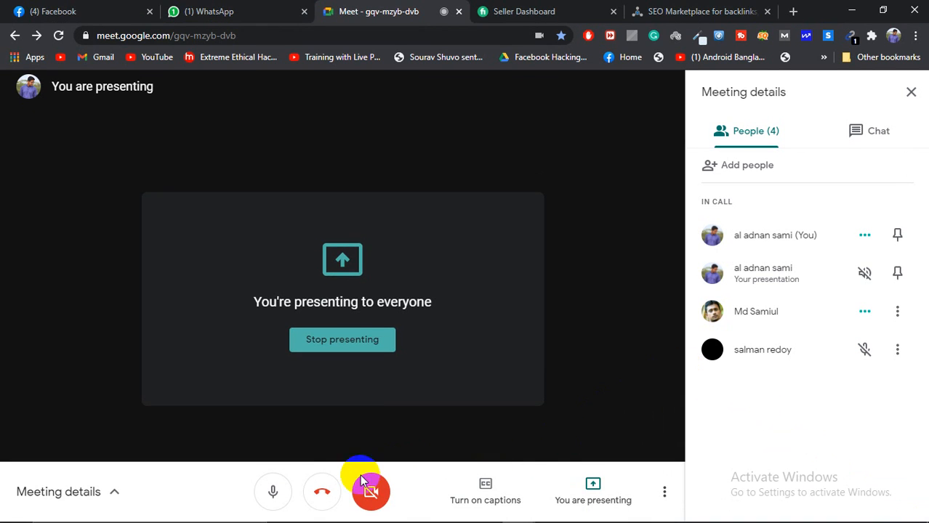
{"action": "left_click", "coordinate": [324, 493]}
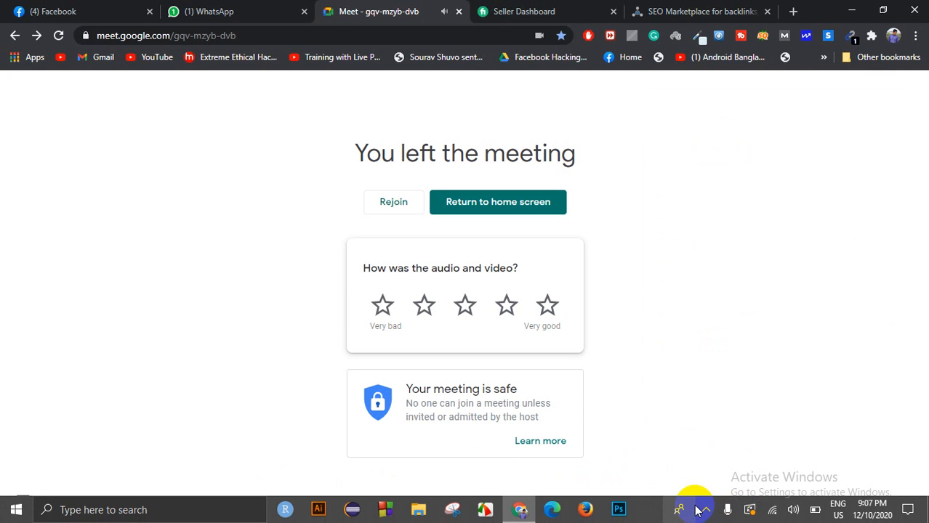